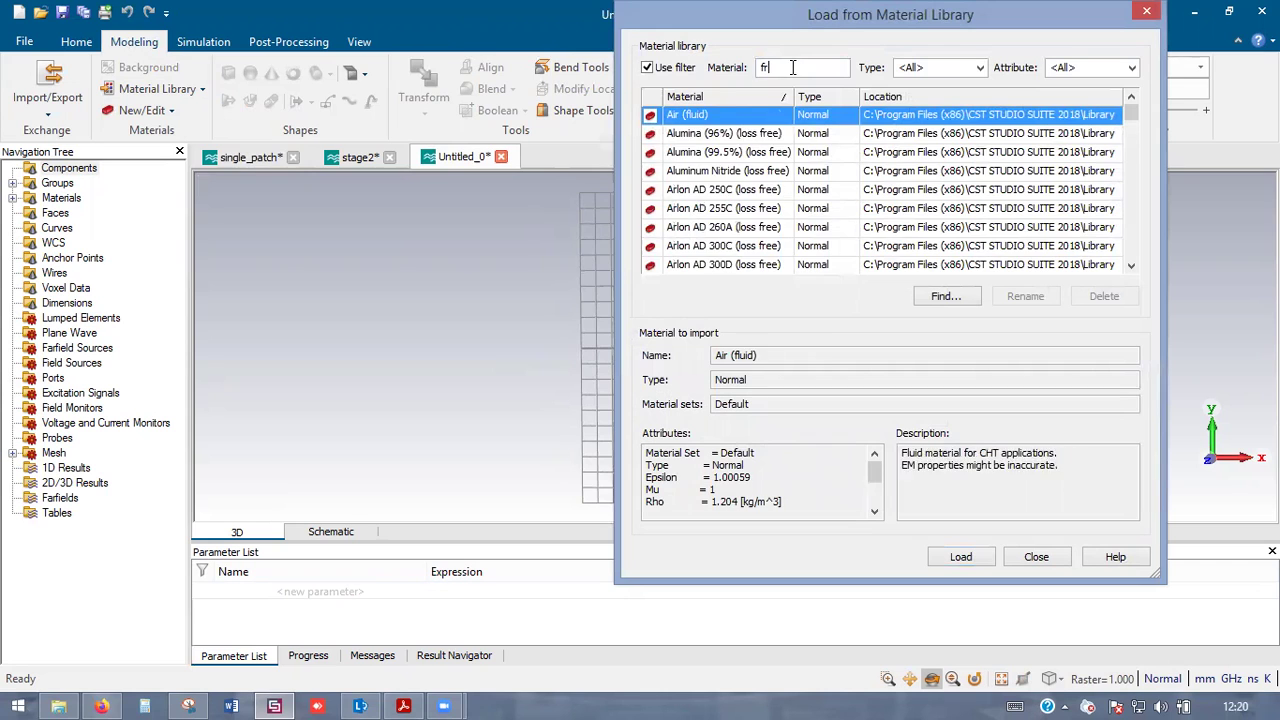
- Load FR-4 (lossy) as the substrate brick's material and set its X range from -ws/2 to ws/2
click(708, 133)
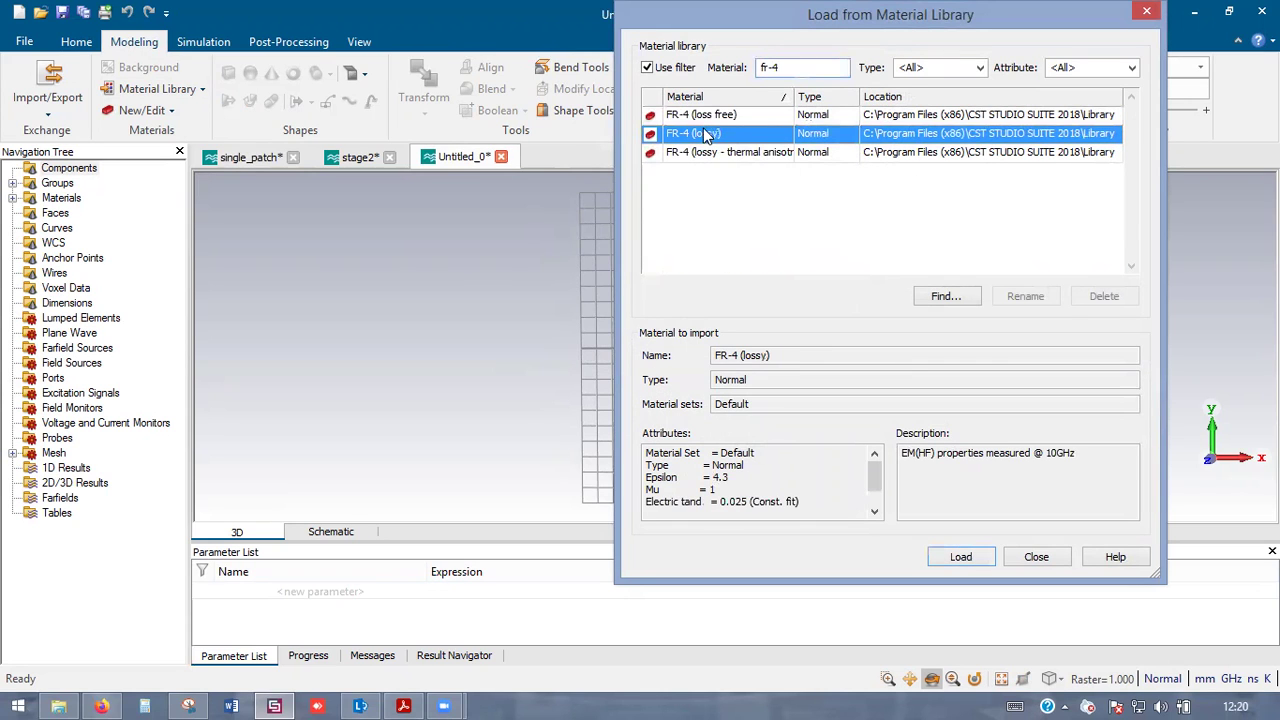
click(958, 557)
double_click(811, 240)
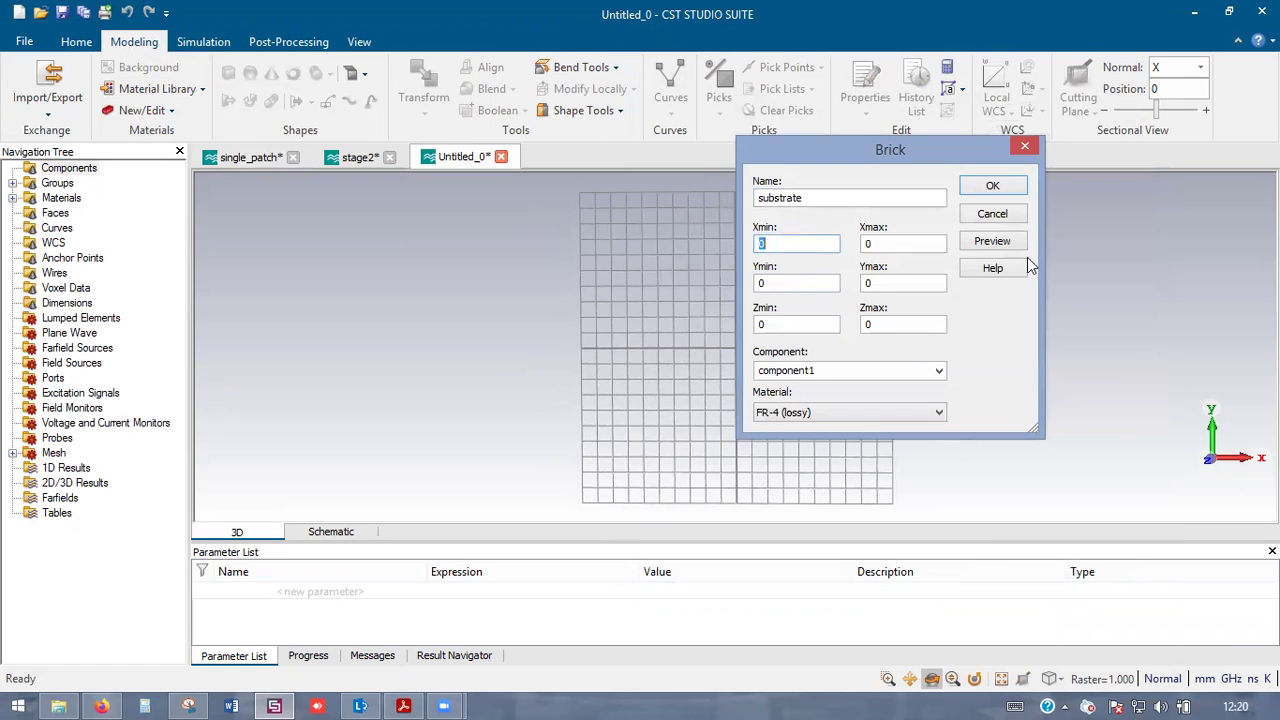
text(-ws/2)
key(Tab)
text(ws/2)
key(Tab)
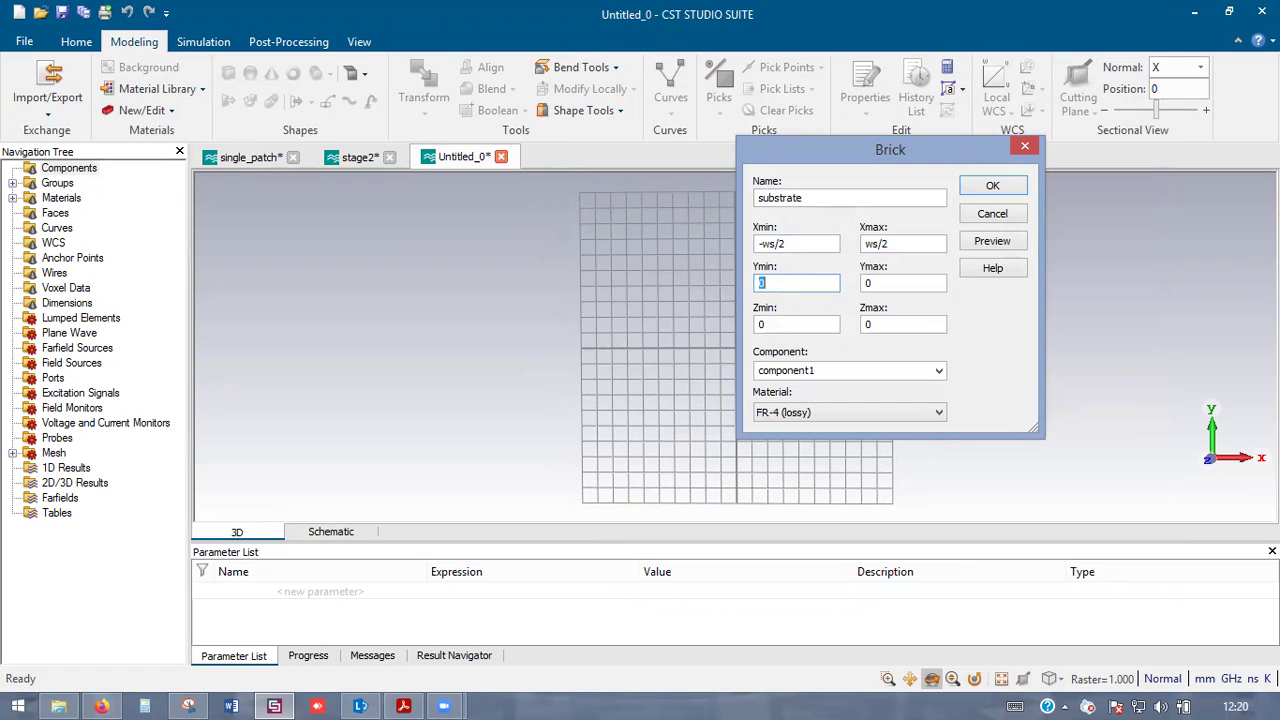
- Set the substrate brick's Y range from -ls/2 to ls/2 and its Zmax to -hs
text(-ls/2)
key(Tab)
text(ls/2)
key(Tab)
key(Tab)
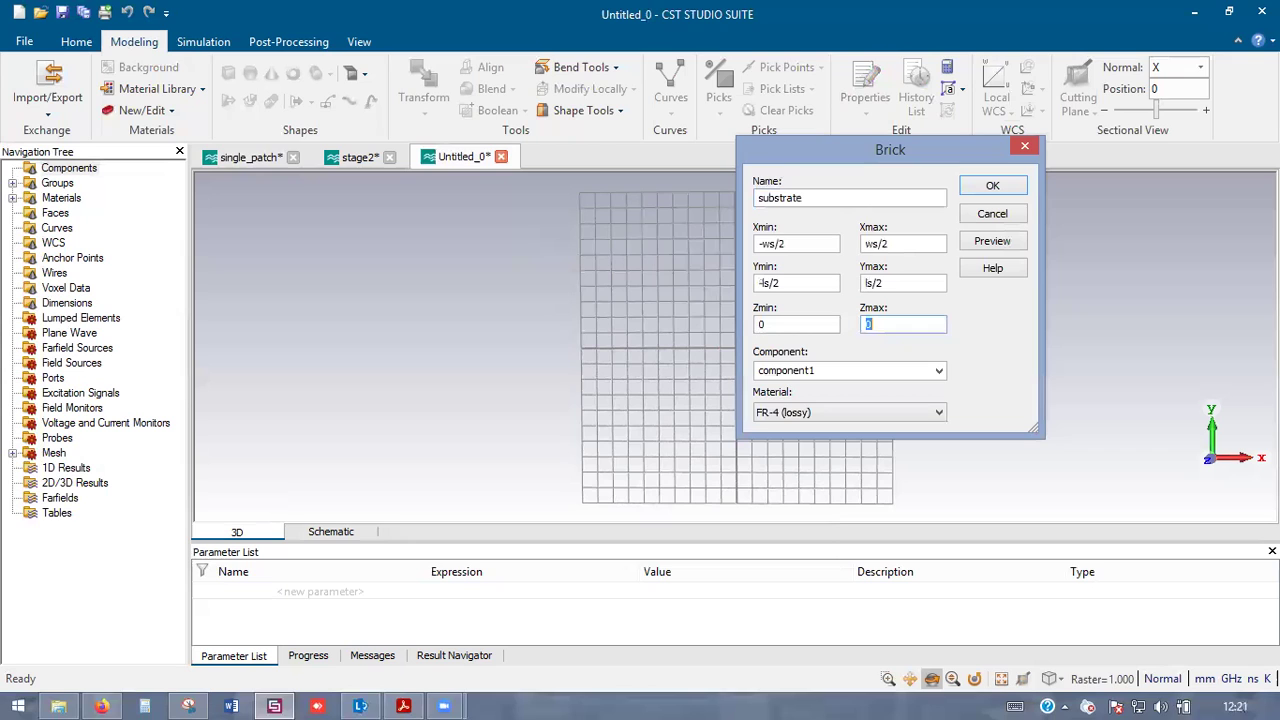
text(-hs)
- Preview the substrate, define the parameters ws = 58, ls = 60 and hs = 1.6, and create the brick
click(993, 241)
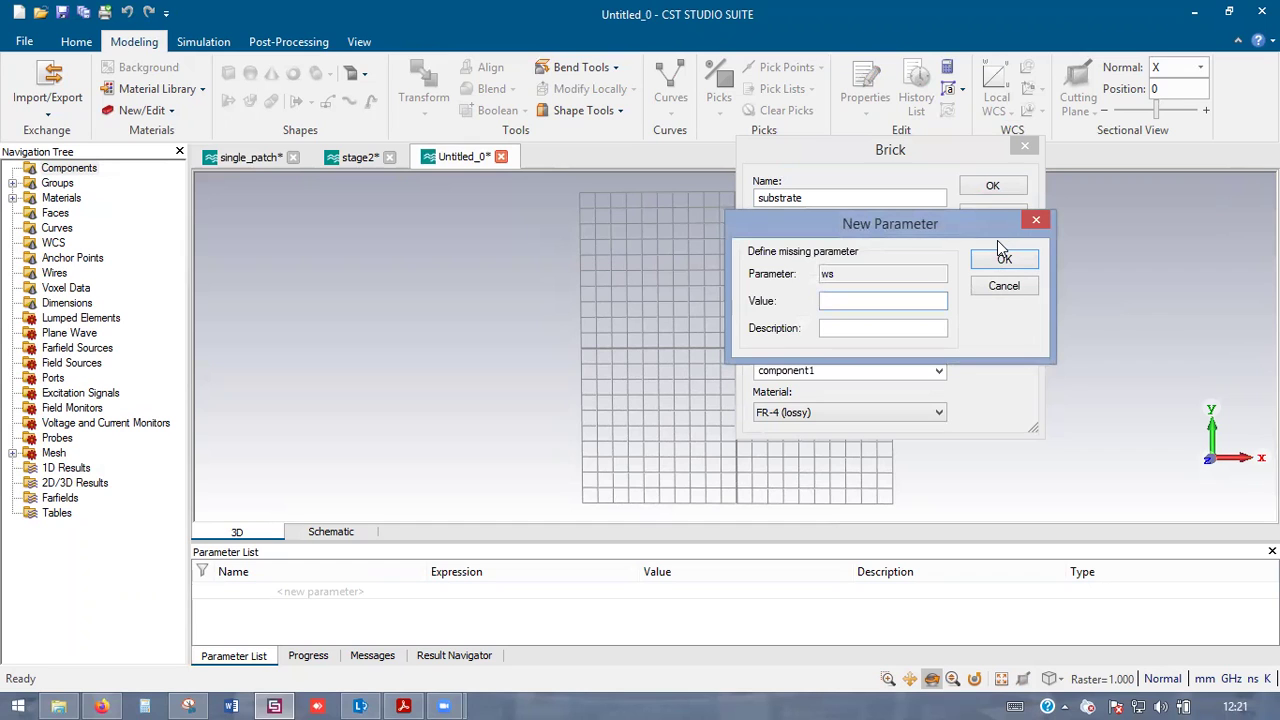
text(58)
key(Return)
text(60)
key(Return)
text(1.6)
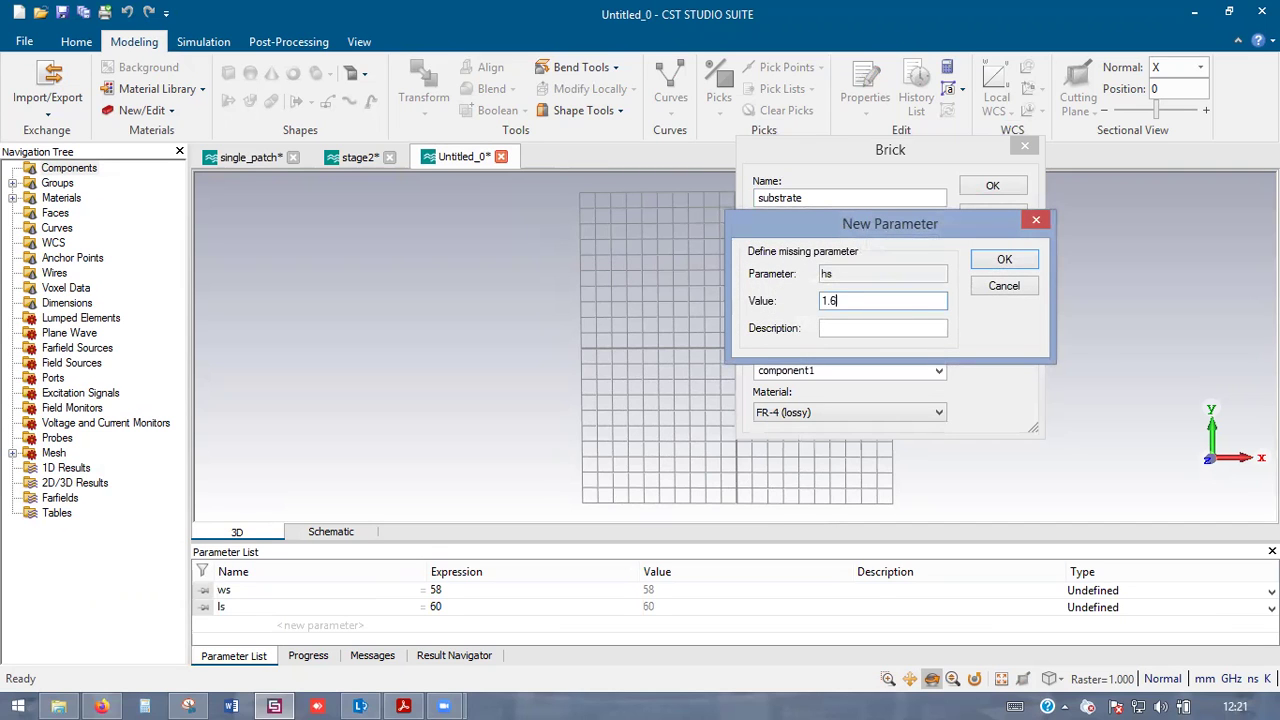
key(Return)
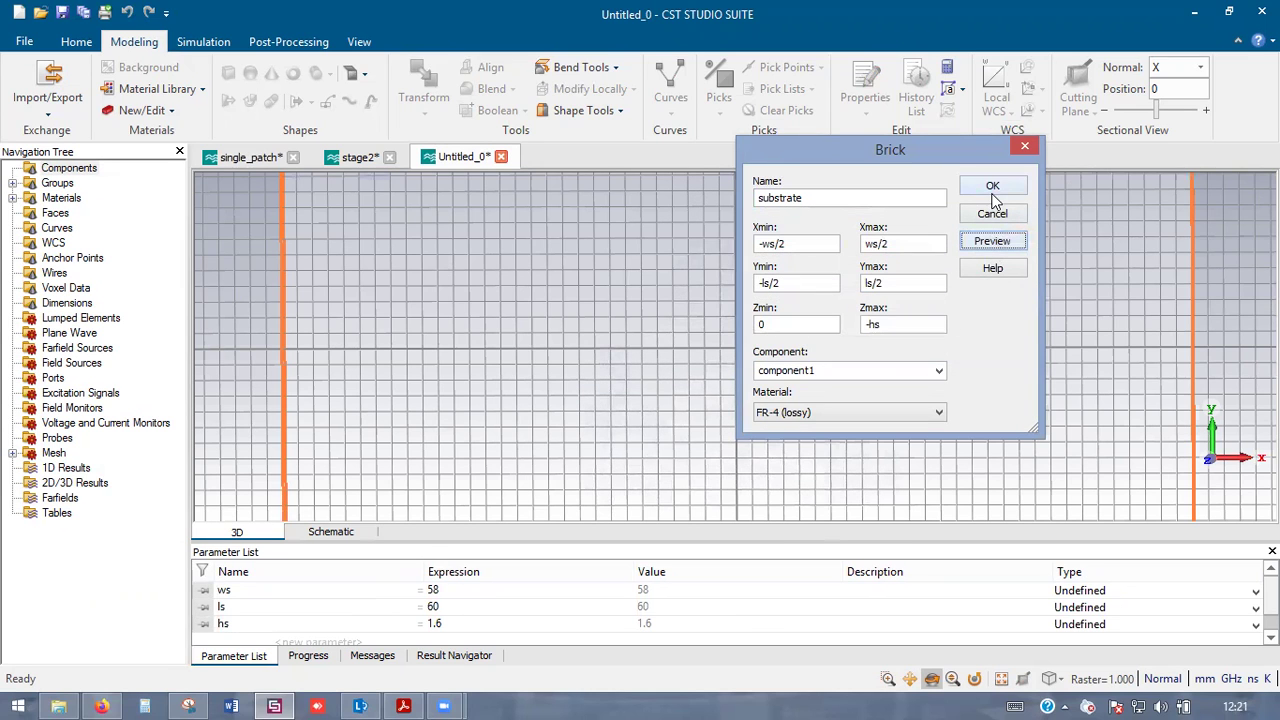
key(Return)
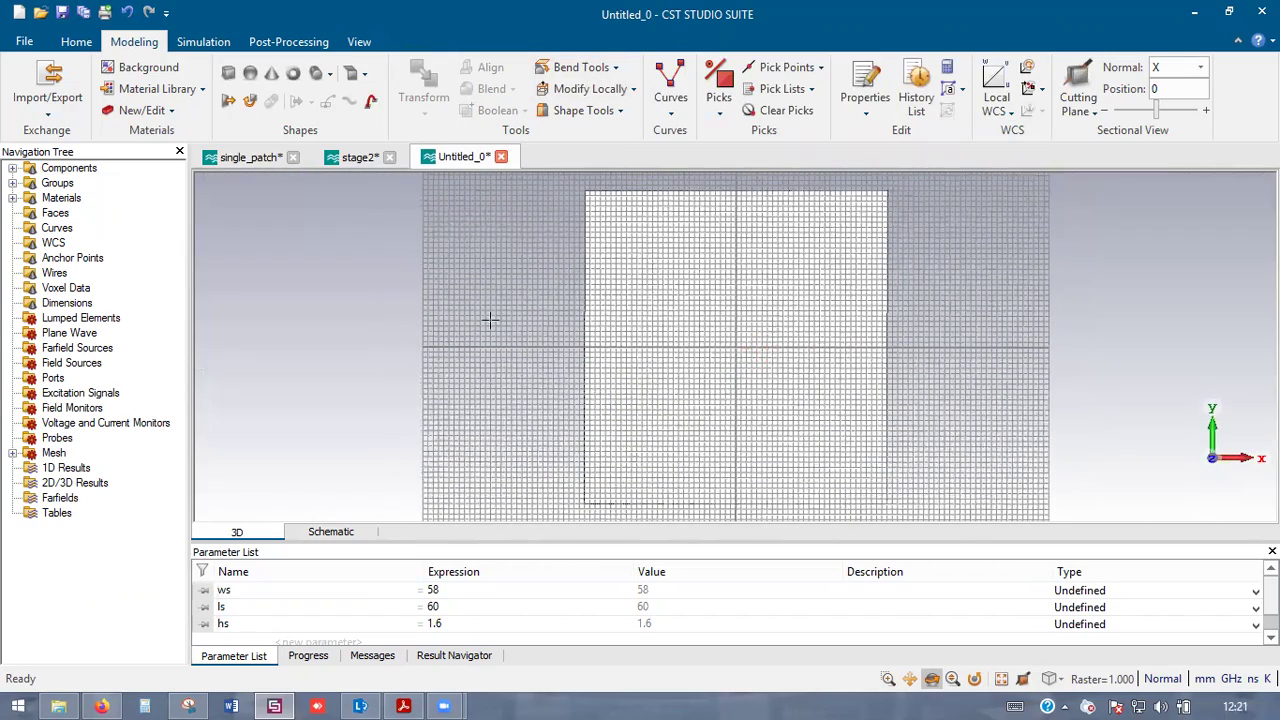
- Hide the working plane grid around the substrate
click(359, 41)
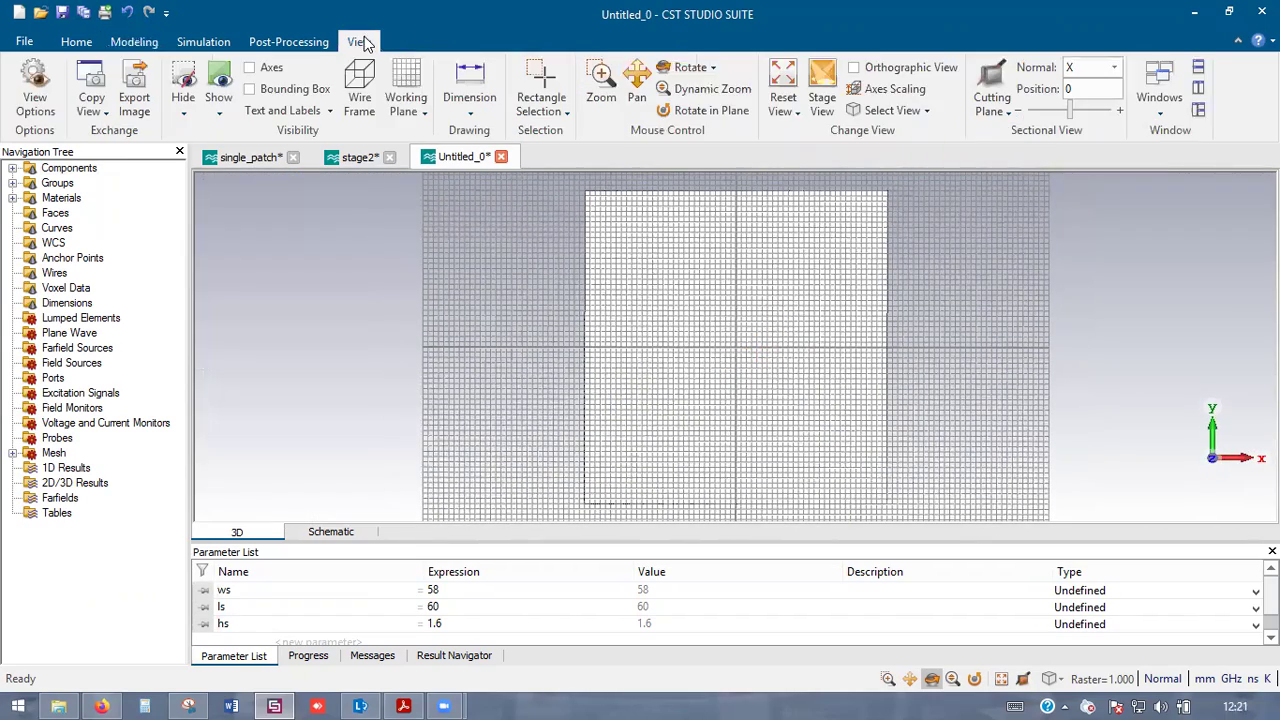
click(407, 84)
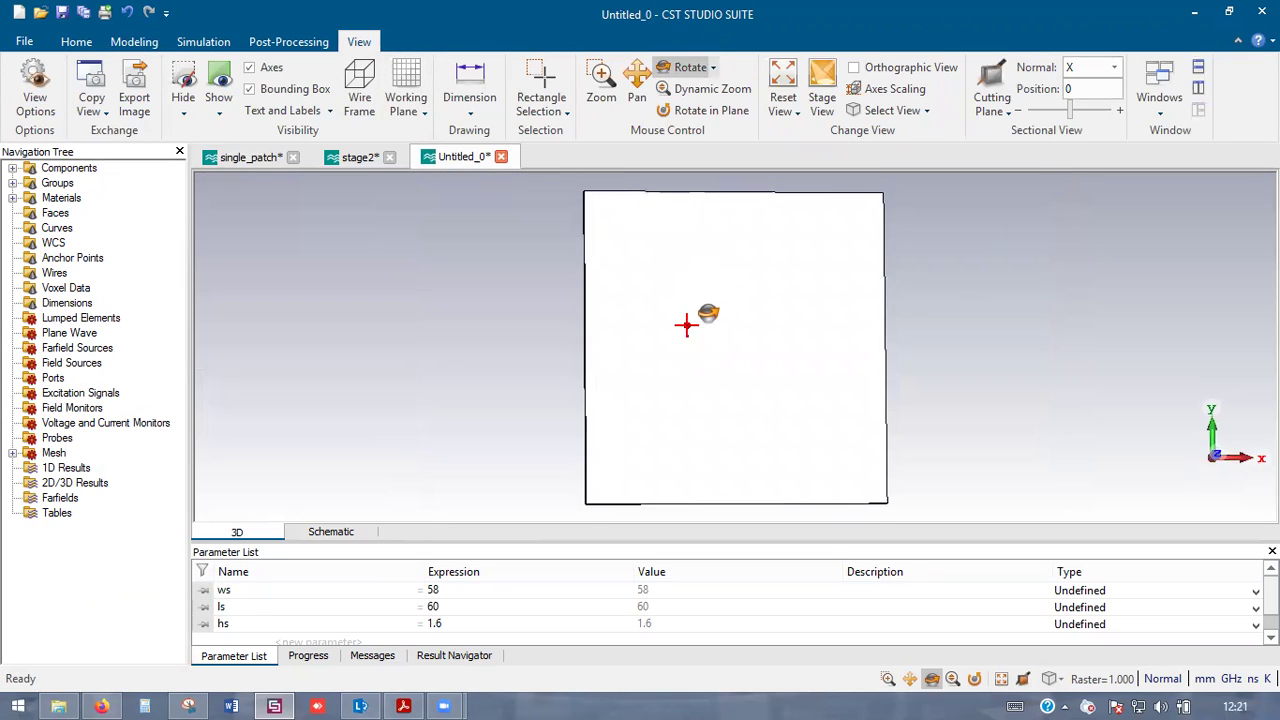
drag(694, 314, 695, 315)
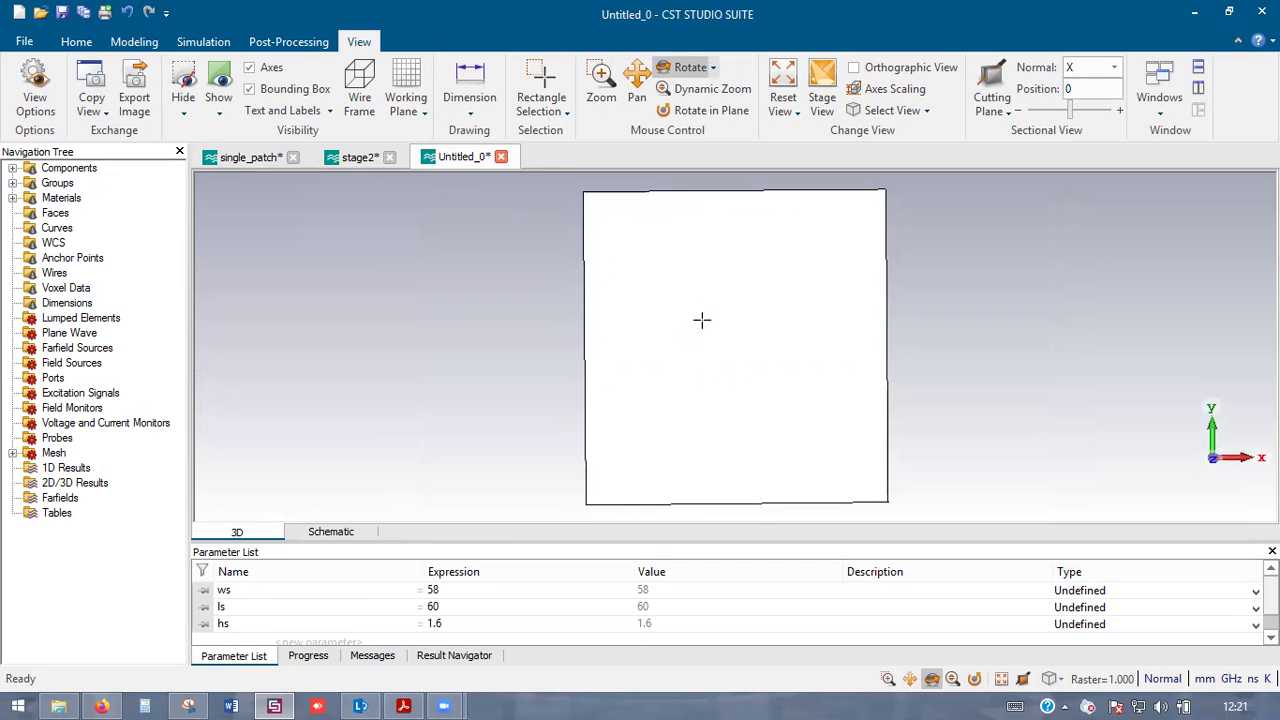
- Switch to Adobe Acrobat Reader and compare the Figure 1 antenna geometry with the substrate in CST Studio Suite
key(alt+Tab)
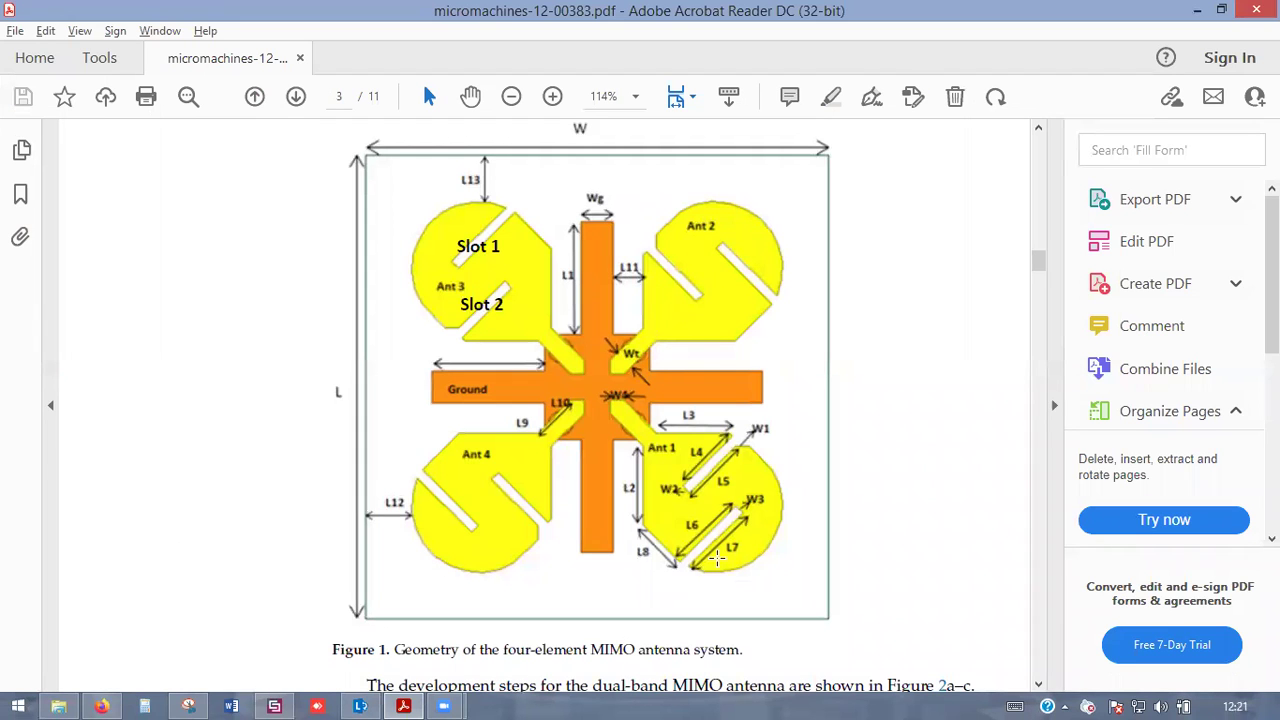
key(alt+Tab)
drag(771, 387, 774, 371)
key(alt+Tab)
key(alt+Tab)
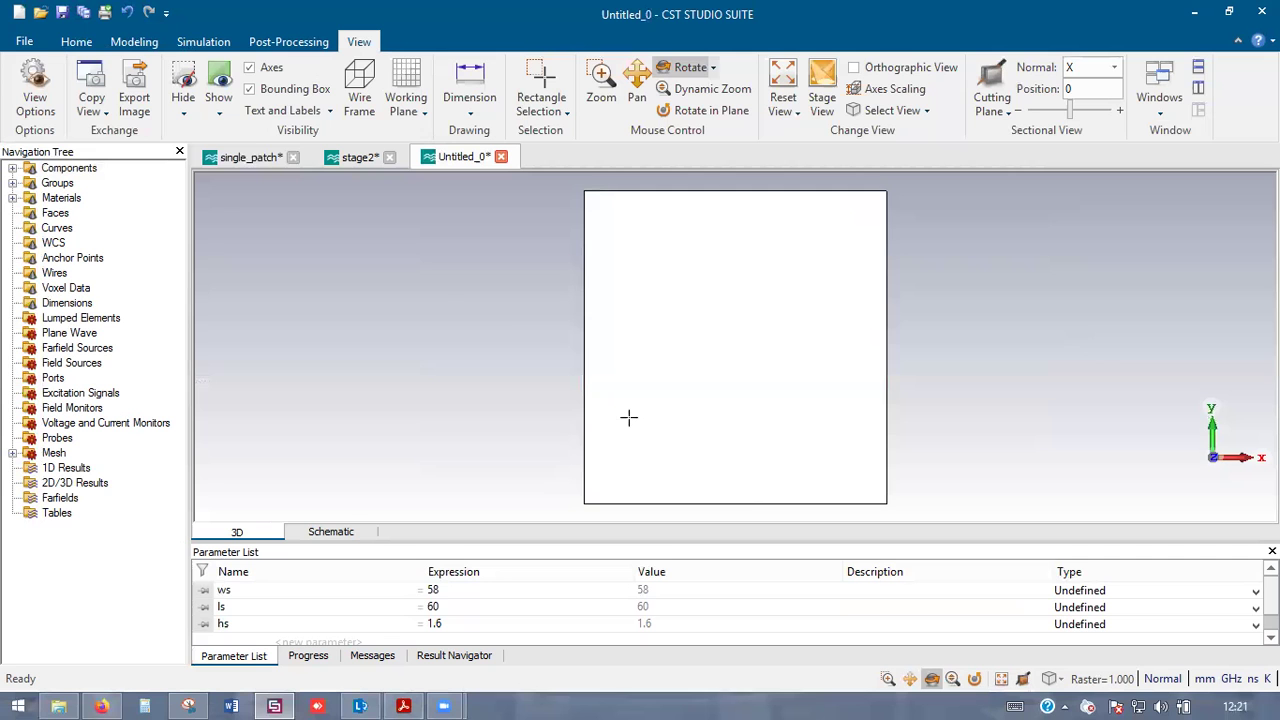
- Start a new brick named feed with an X range from -wf/2 to wf/2
click(88, 41)
click(132, 41)
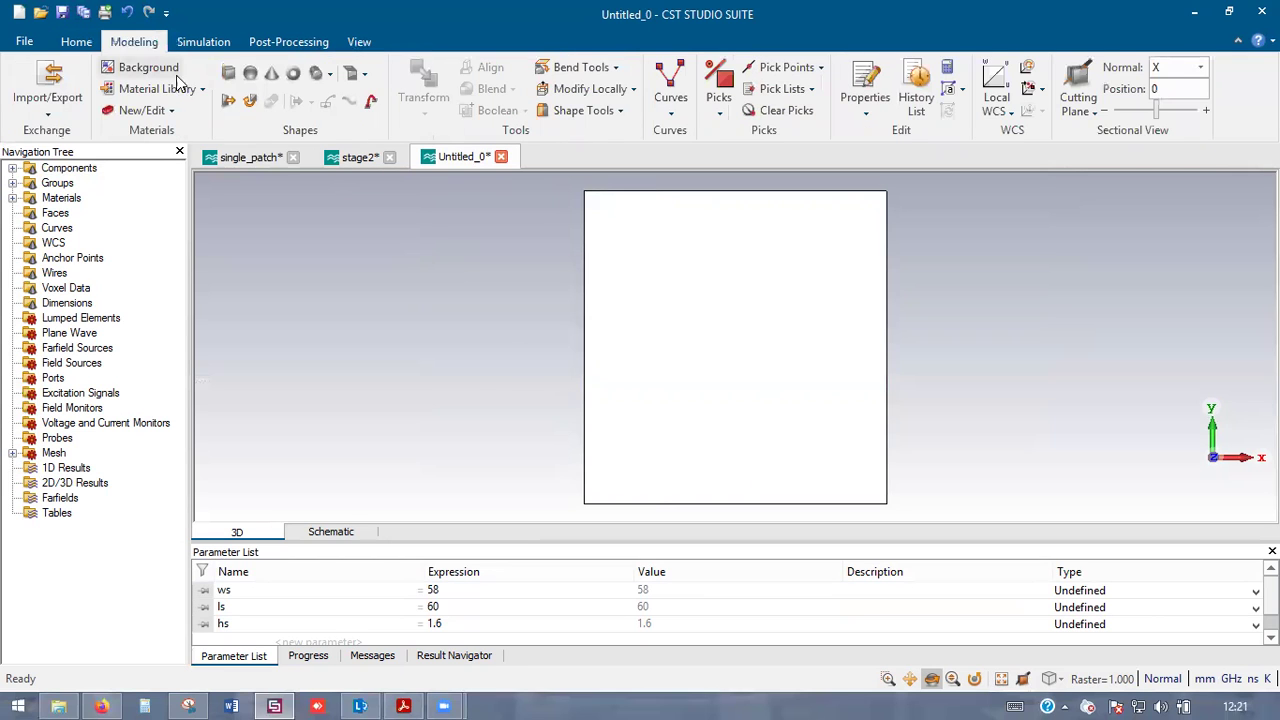
click(229, 76)
key(Escape)
text(feed)
key(Tab)
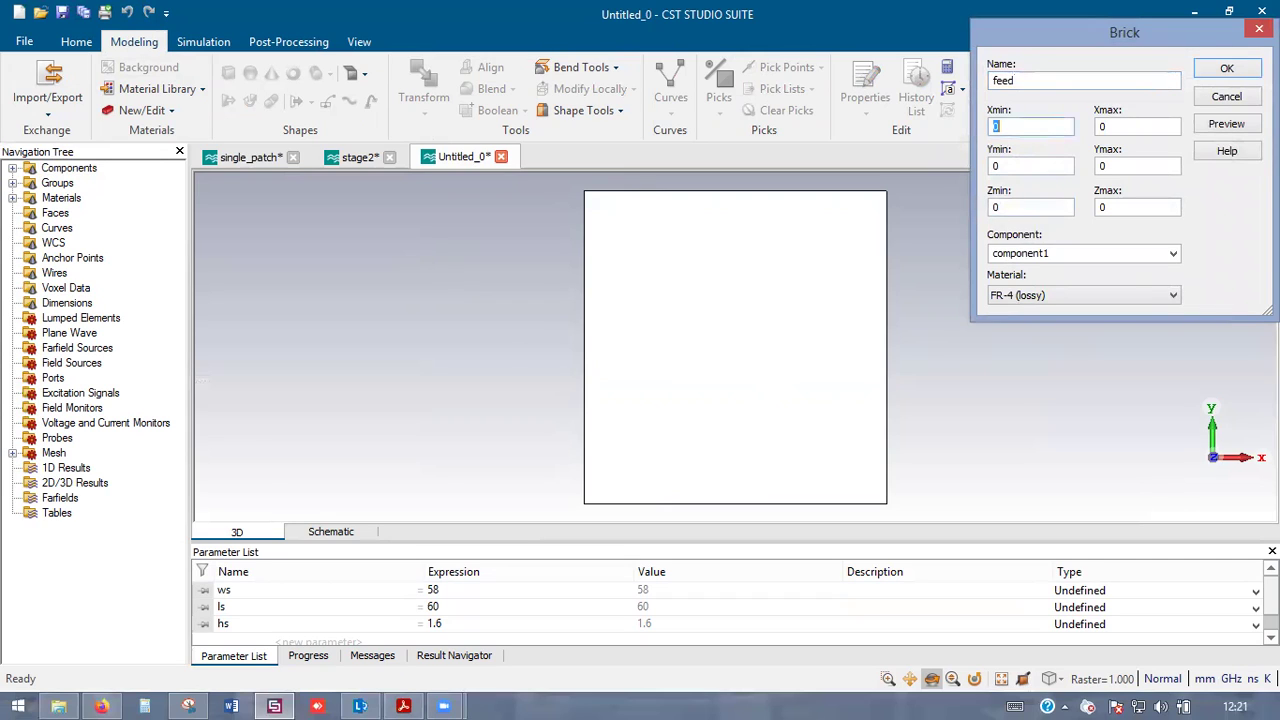
text(-wf/2)
key(Tab)
text(w)
- Set the feed brick's Ymax to lf, its Zmax to hc and its material to PEC
key(Tab)
key(Tab)
key(Tab)
key(Tab)
text(hc)
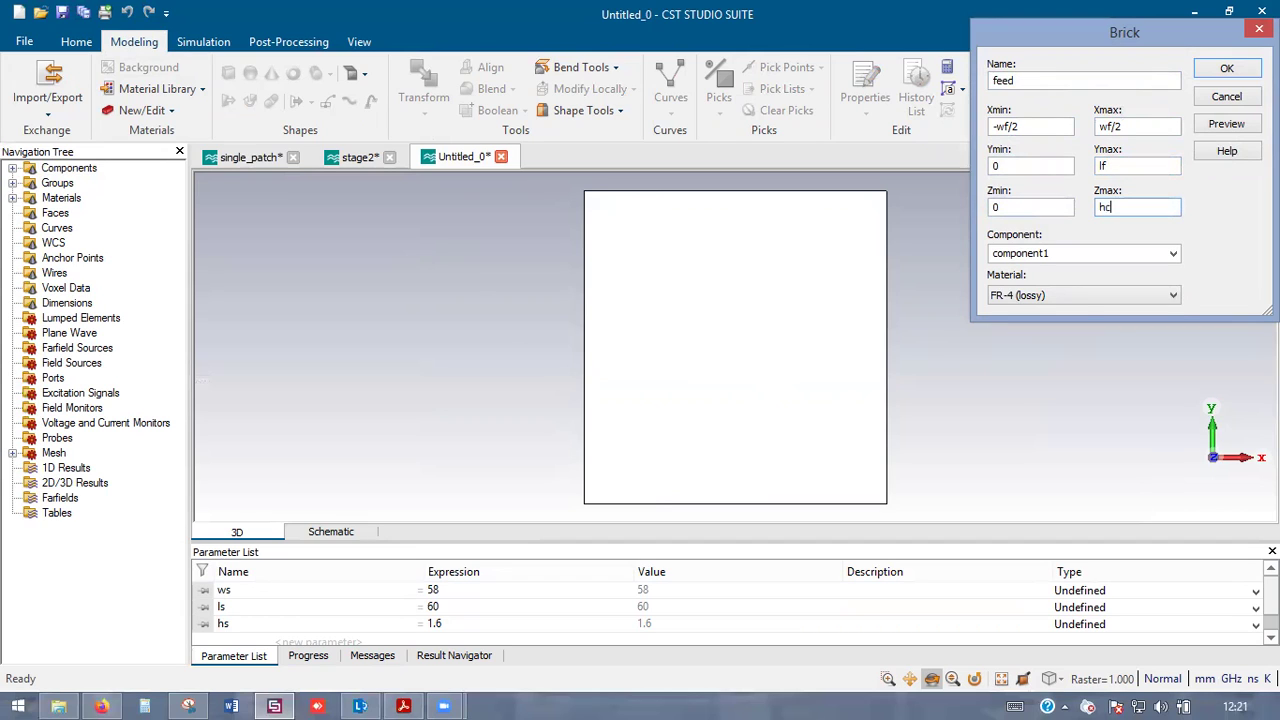
click(1078, 302)
click(1061, 349)
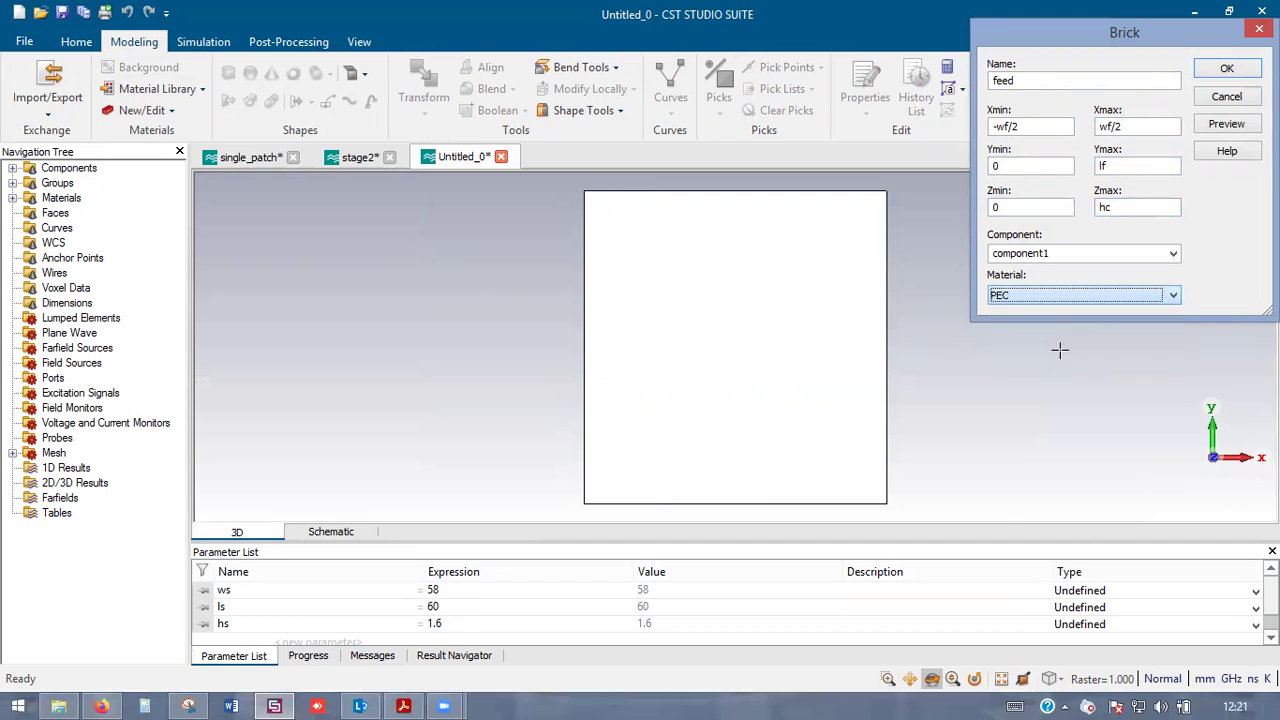
- Preview the feed and define the missing parameters wf = 2.82, lf = 7.07 and hc = 0.035
click(1225, 130)
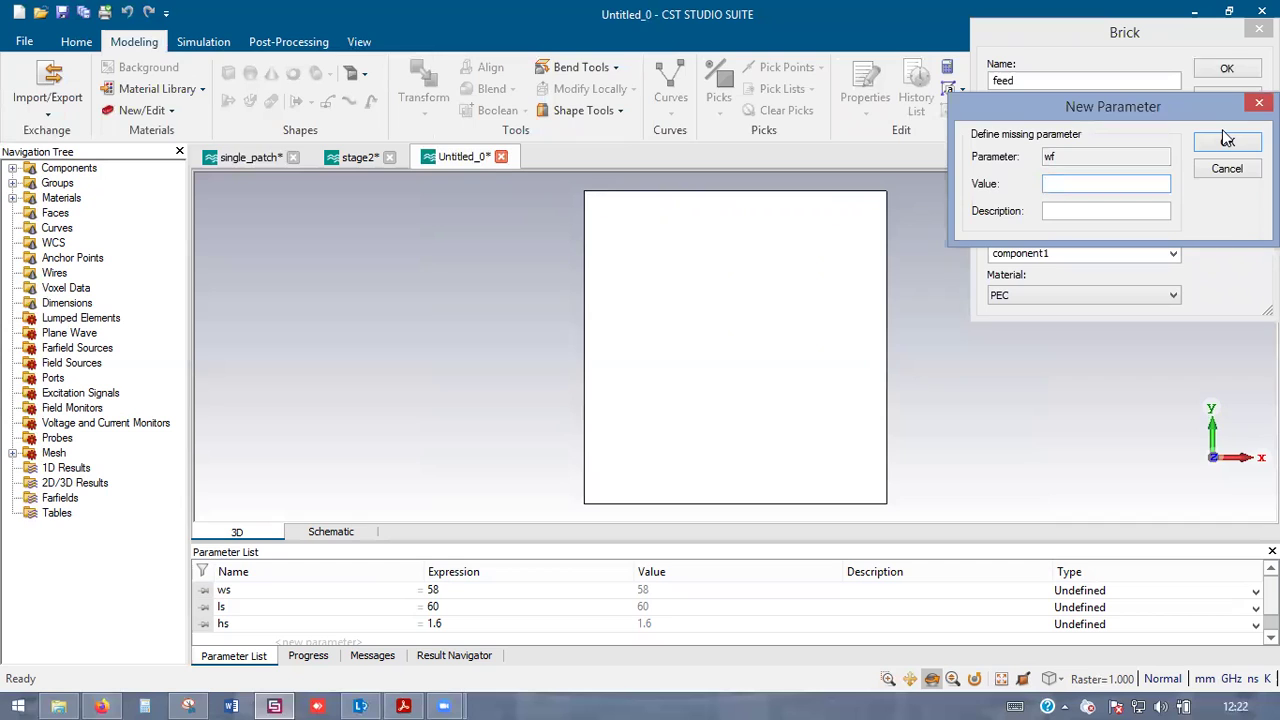
text(2.82)
click(1230, 140)
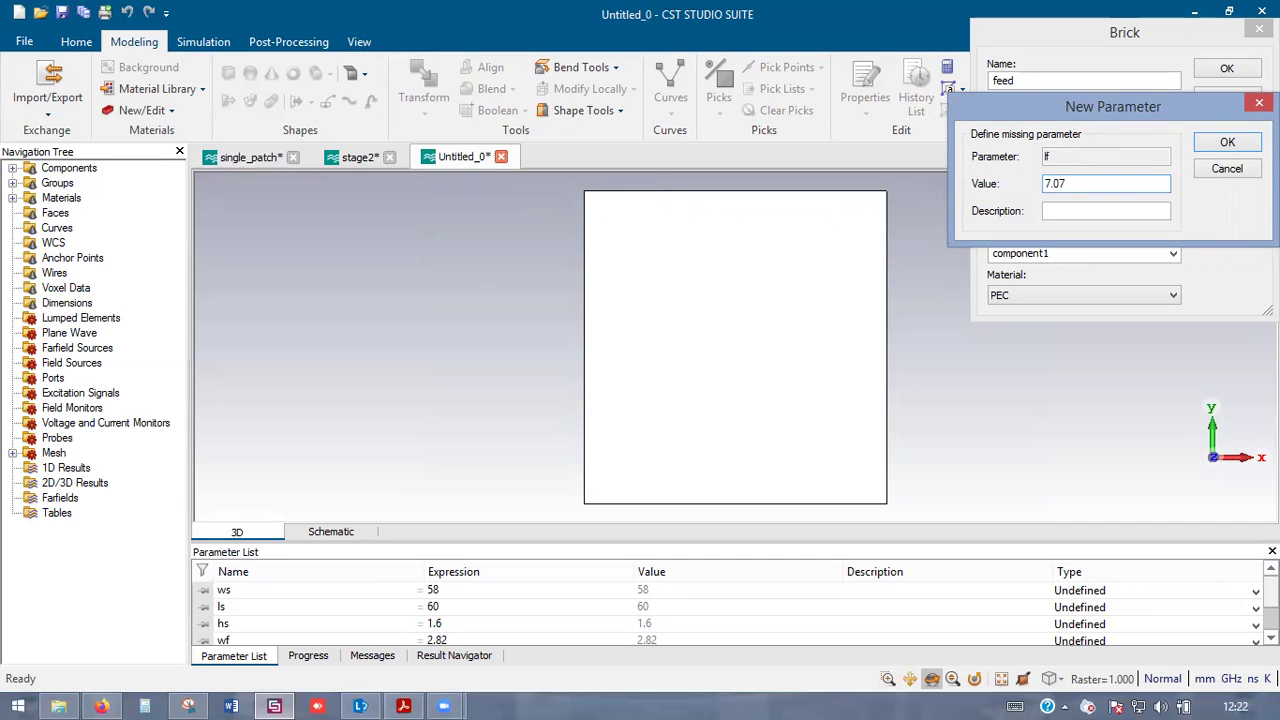
click(1227, 141)
text(0.035)
key(Return)
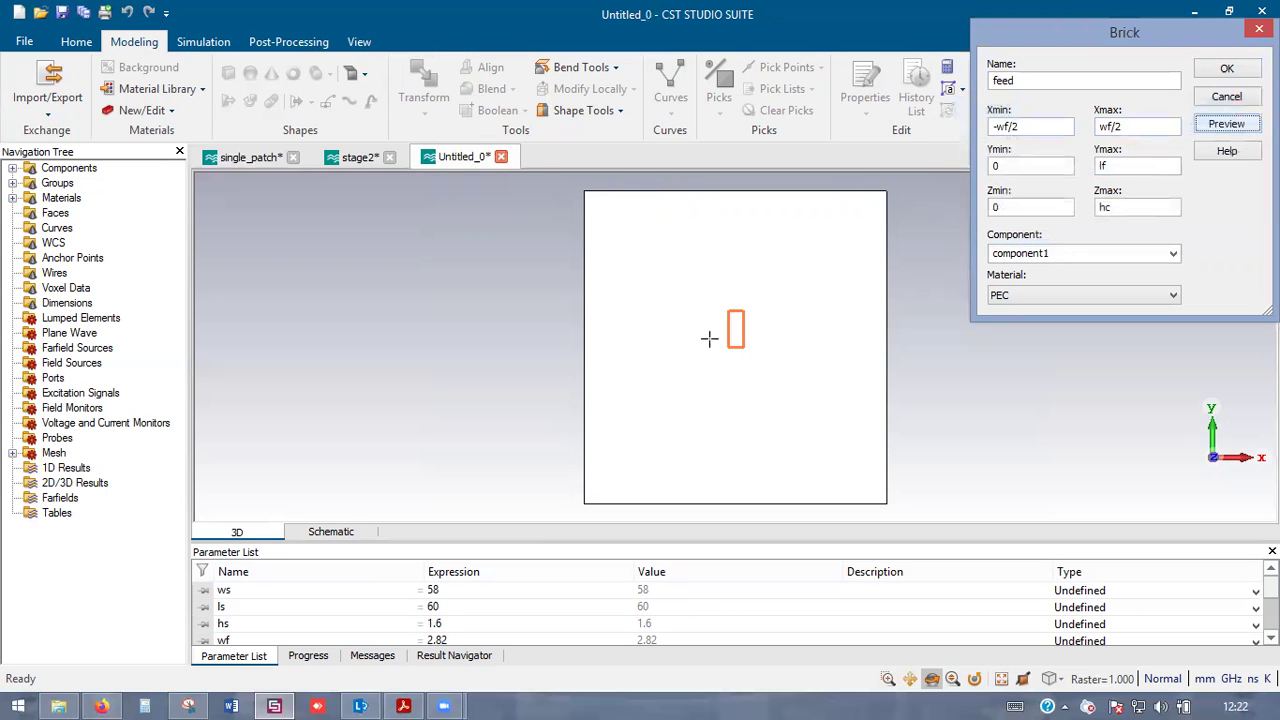
- Check the feed line in Figure 1 of the paper in Adobe Acrobat Reader and return to CST Studio Suite
click(403, 706)
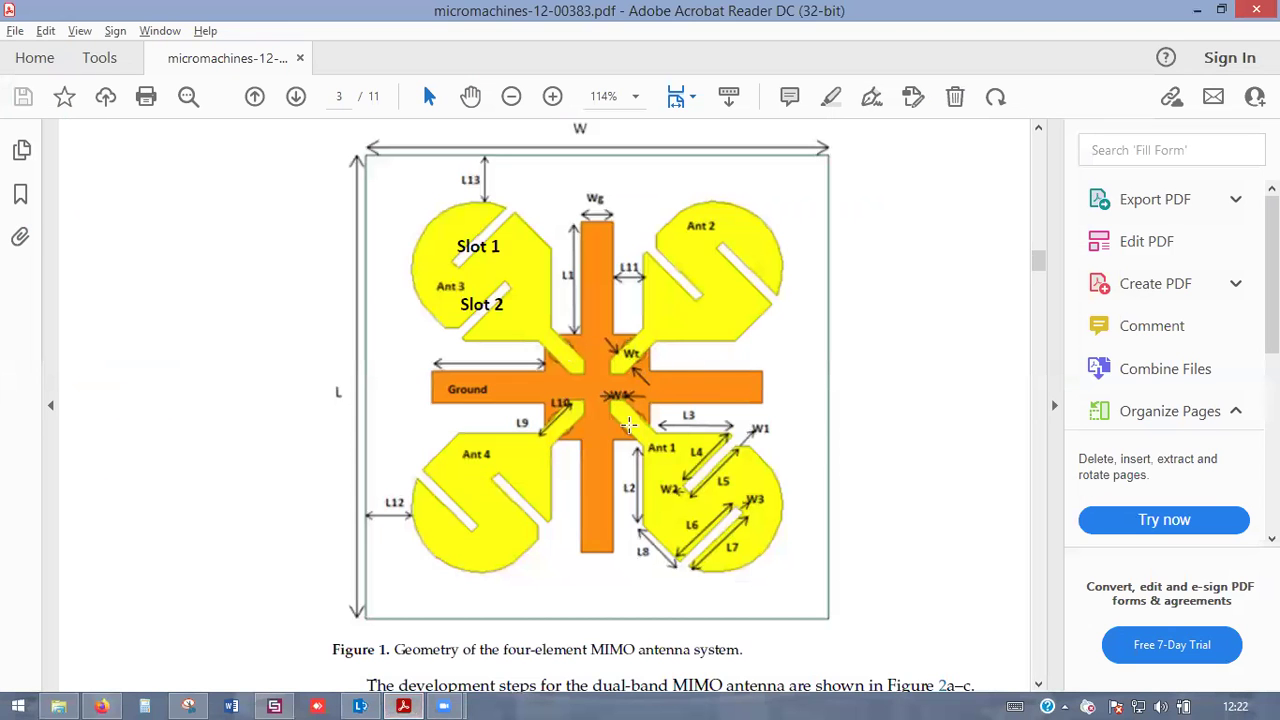
scroll(628, 425, down, 5)
scroll(628, 424, down, 3)
scroll(628, 424, up, 5)
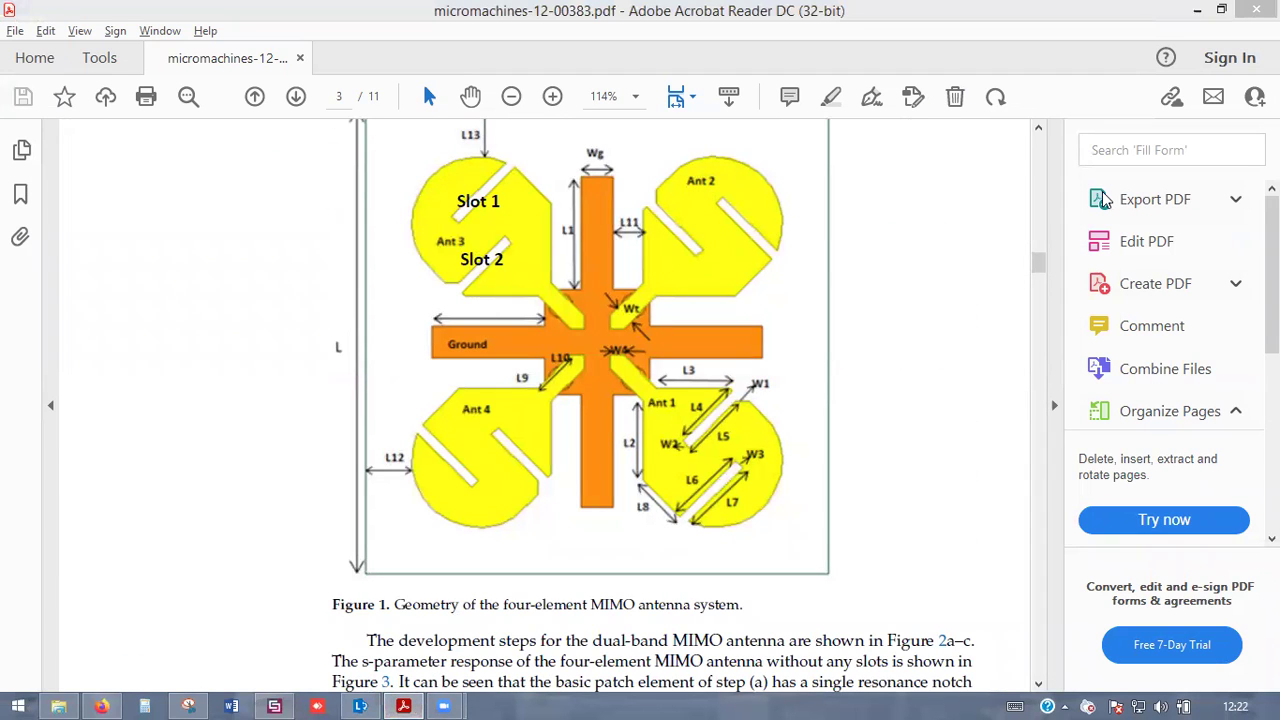
click(274, 706)
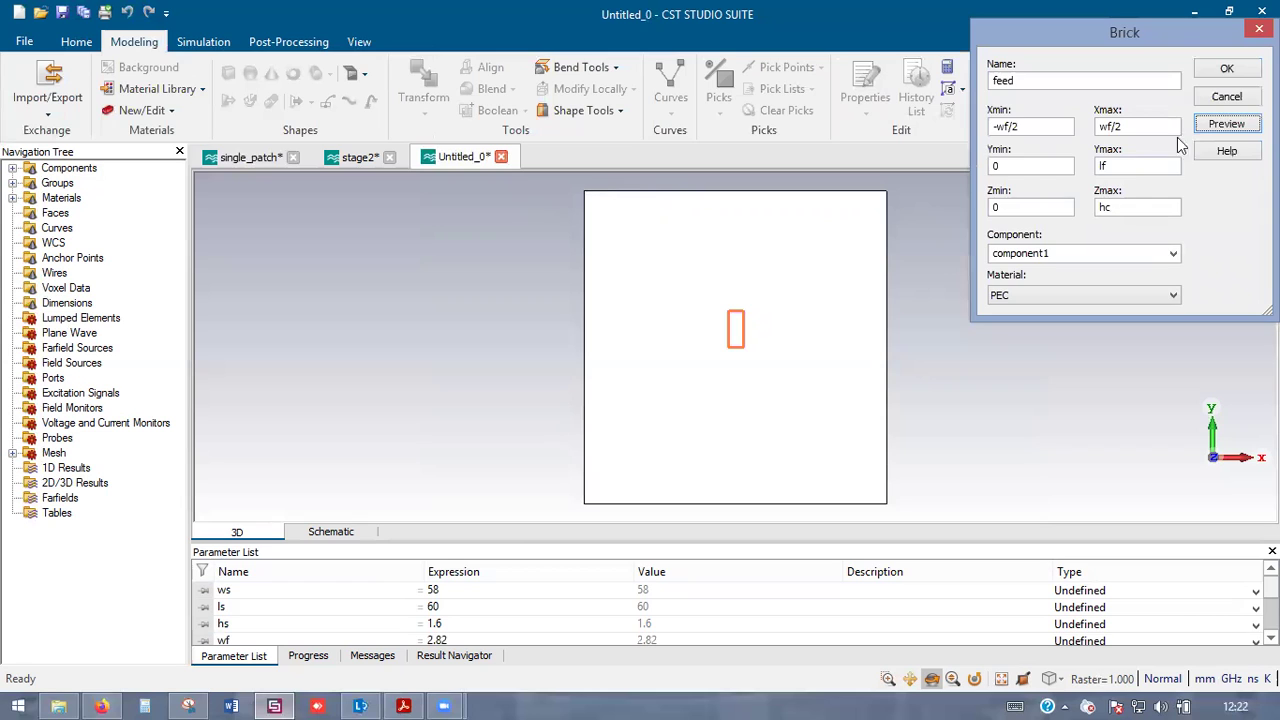
- Create the feed brick on the substrate
click(1226, 68)
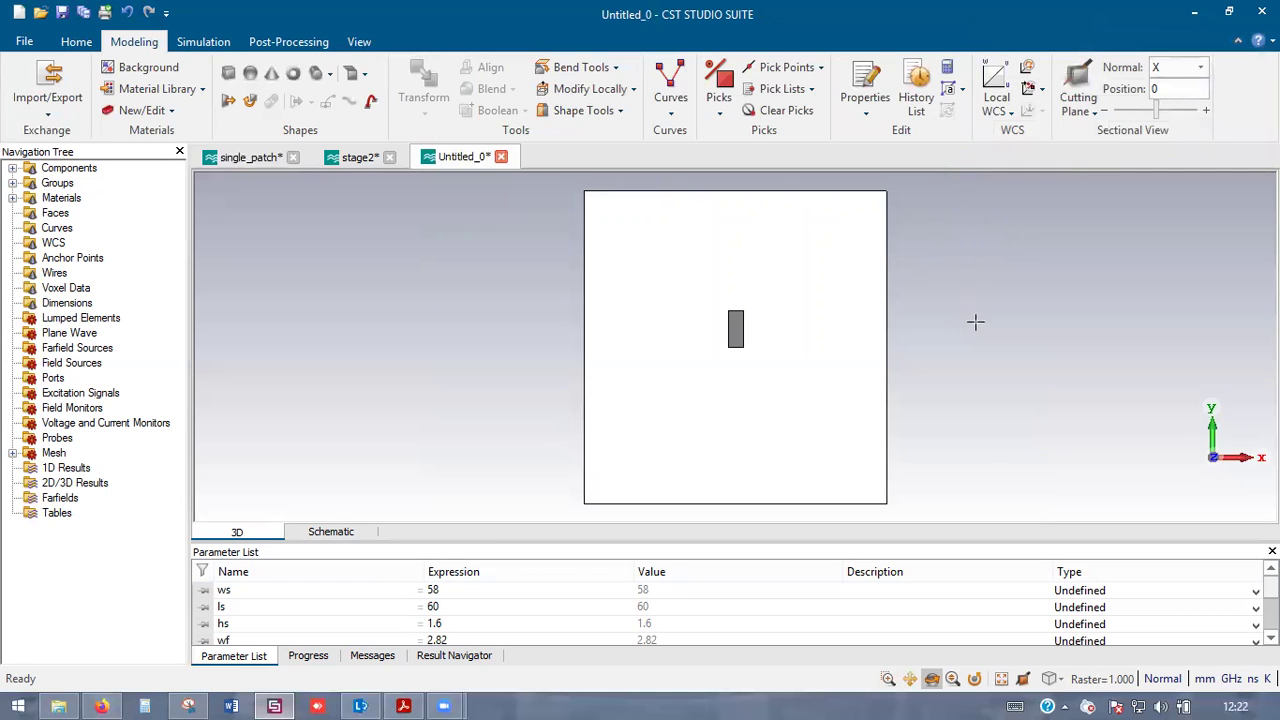
scroll(750, 311, up, 5)
drag(690, 267, 689, 120)
scroll(704, 289, down, 3)
scroll(693, 388, up, 4)
mouse_move(690, 396)
mouse_down()
mouse_move(727, 247)
mouse_move(694, 374)
mouse_move(671, 223)
mouse_move(700, 400)
mouse_move(683, 486)
mouse_move(663, 451)
mouse_move(673, 420)
mouse_move(705, 417)
mouse_move(669, 414)
mouse_move(711, 391)
mouse_up()
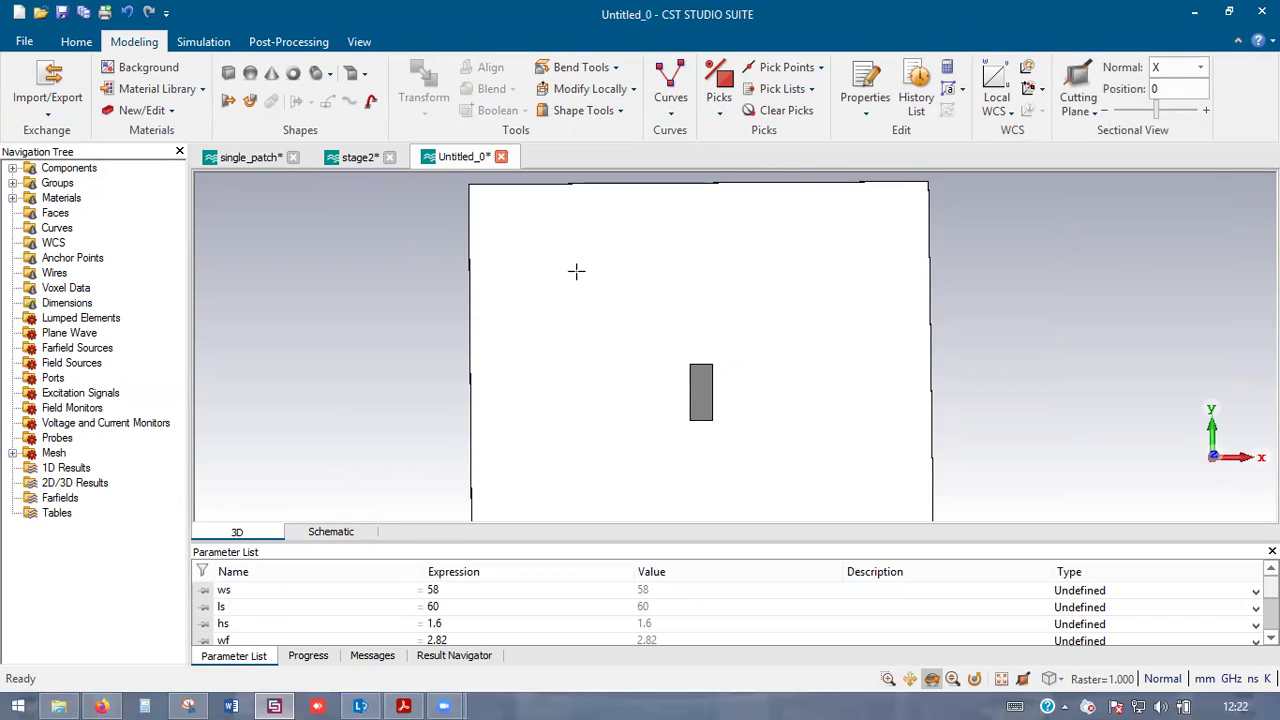
scroll(576, 270, down, 2)
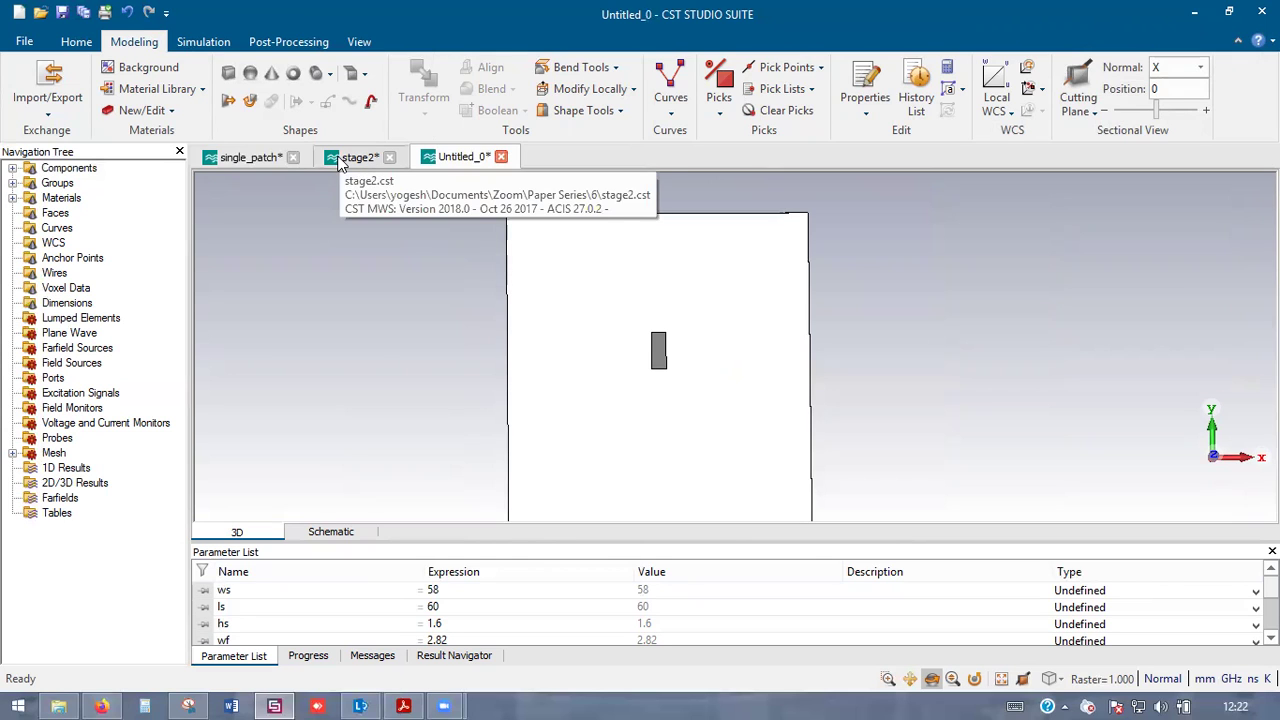
- Start a new brick named patch with an X range from -wp/2 to wp/2
click(227, 76)
key(Escape)
text(patch)
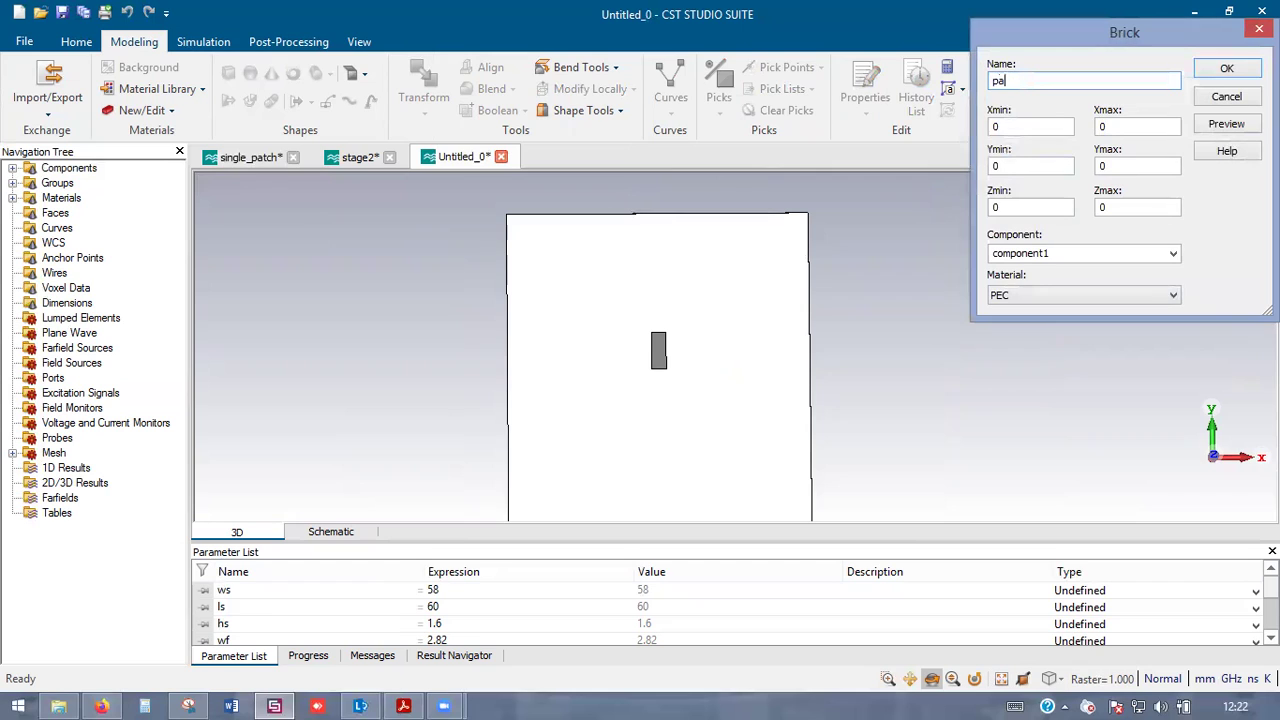
key(Tab)
text(-wp/2)
key(Tab)
text(w)
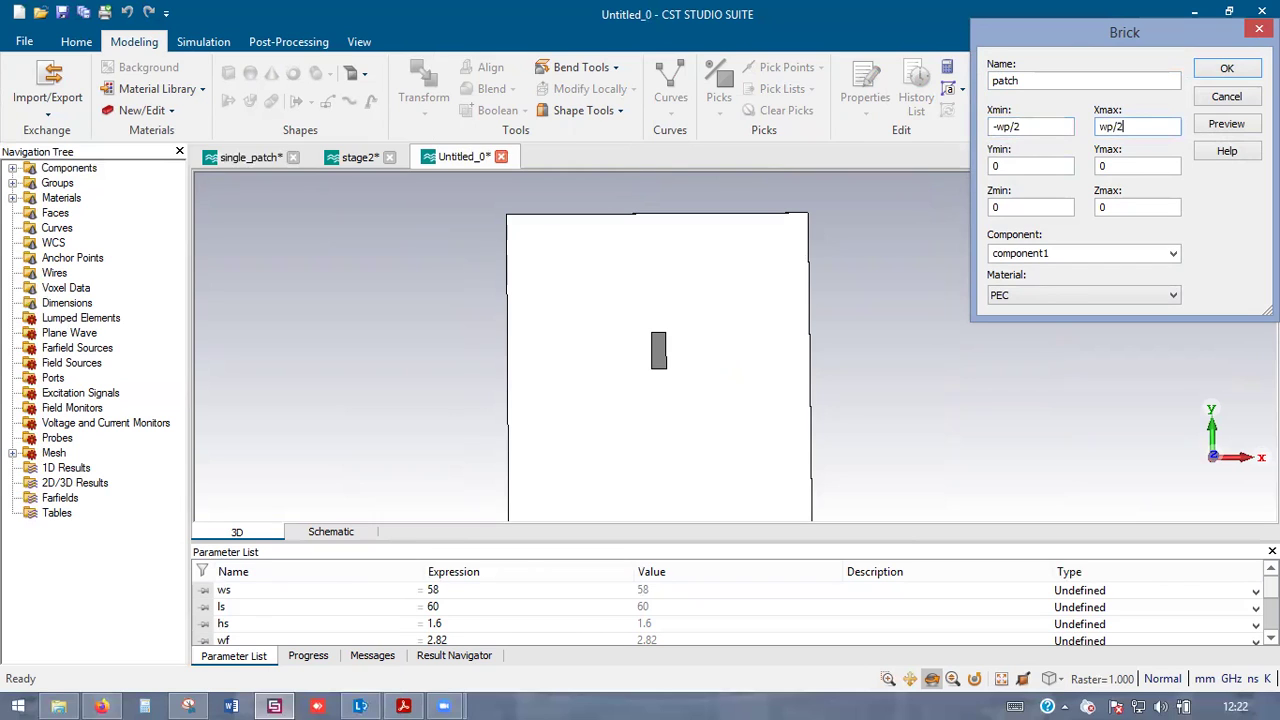
- Set the patch brick's Y range from lf to lf+lp and its Zmax to hc
key(Tab)
text(l)
key(Tab)
text(lf)
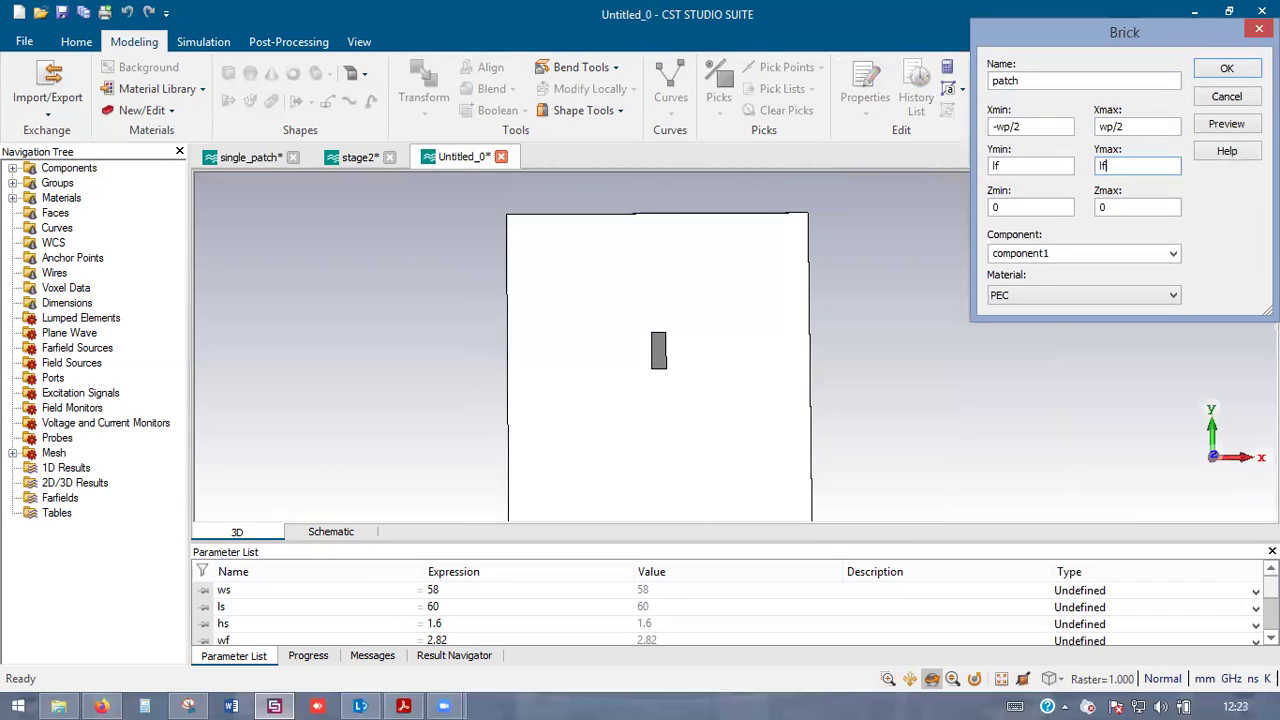
text(+lp)
key(Tab)
text(hc)
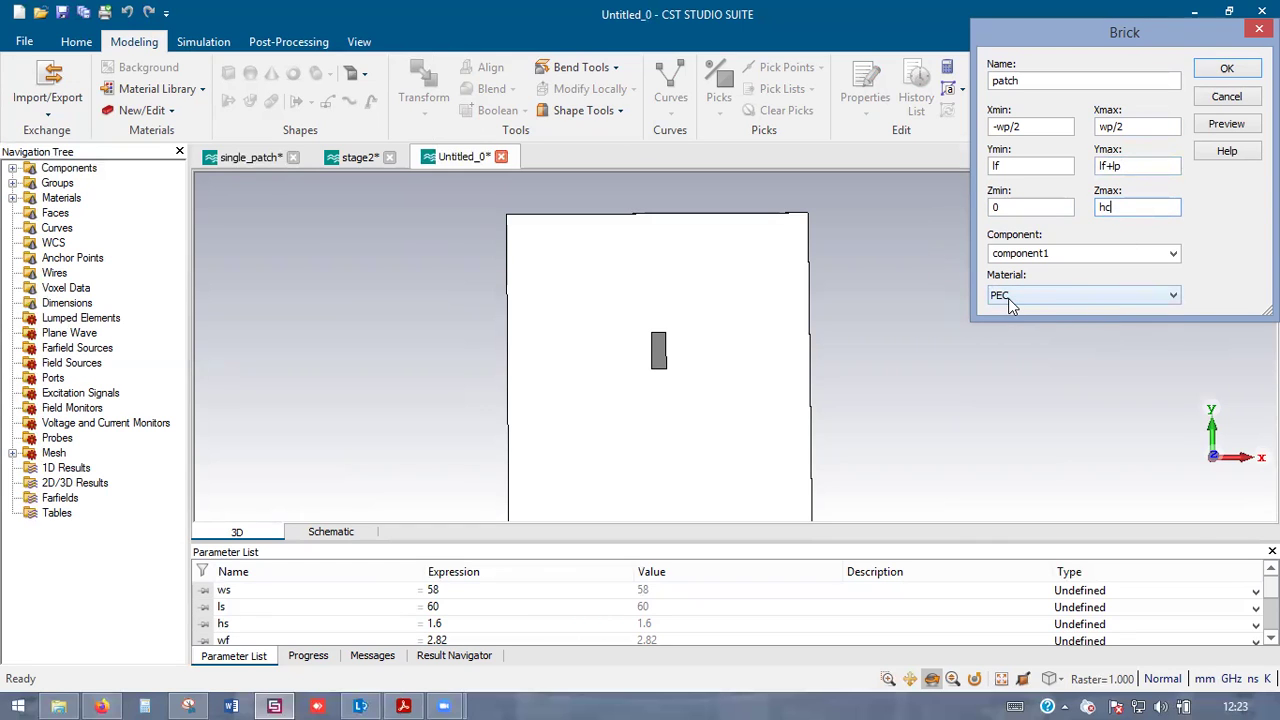
- Preview the patch, define the parameters wp = 19.15 and lp = 24, and create the brick
click(1222, 125)
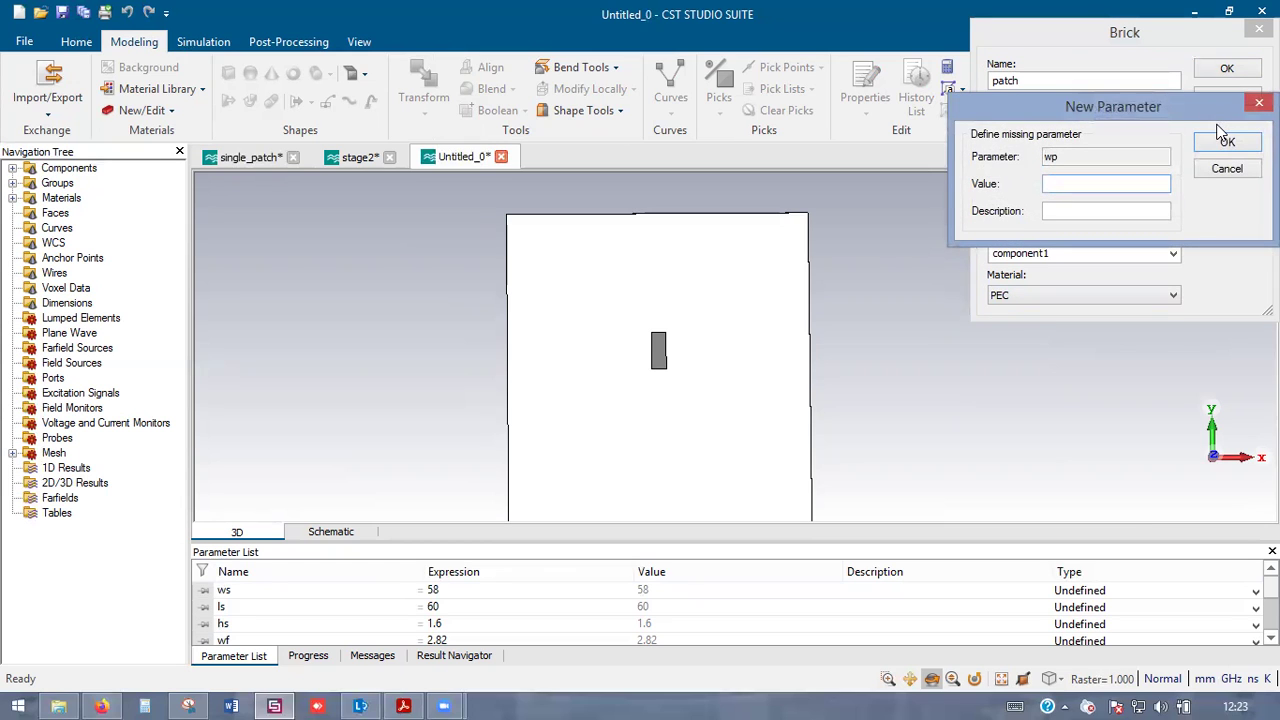
text(19.15)
key(Return)
text(24)
key(Return)
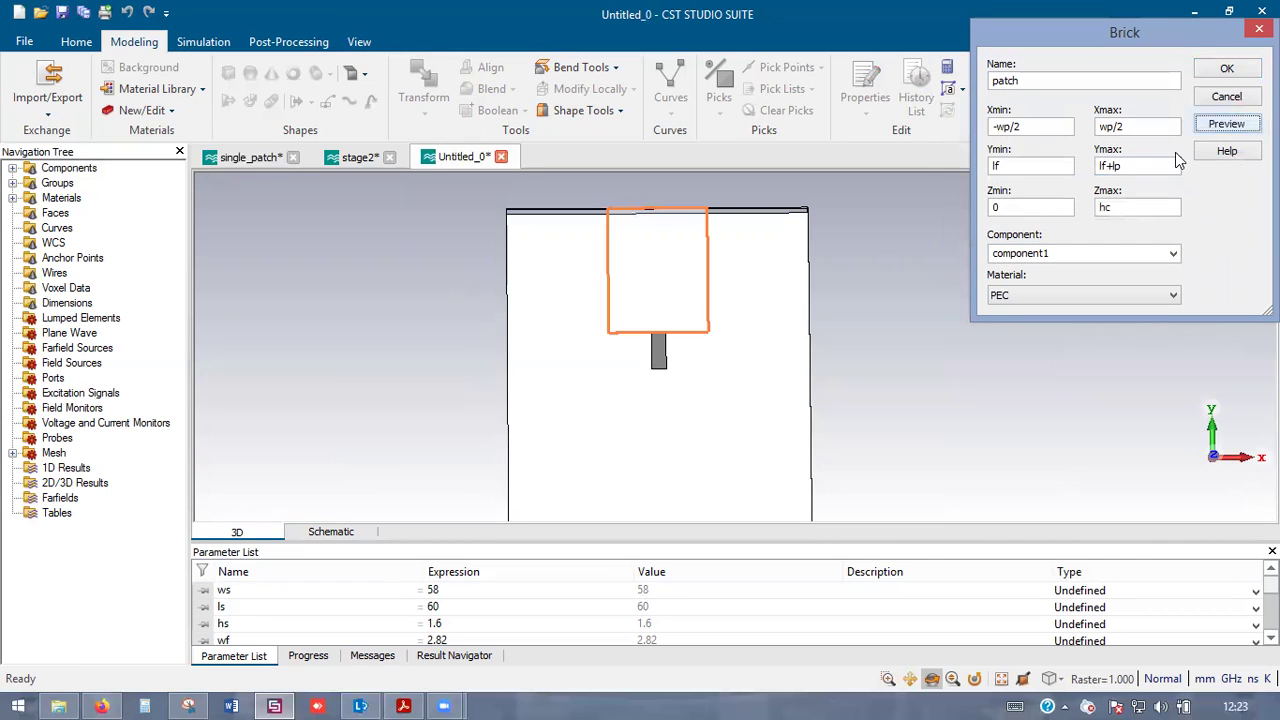
click(1222, 72)
- Examine how the created patch and feed line sit on the substrate
scroll(943, 289, down, 3)
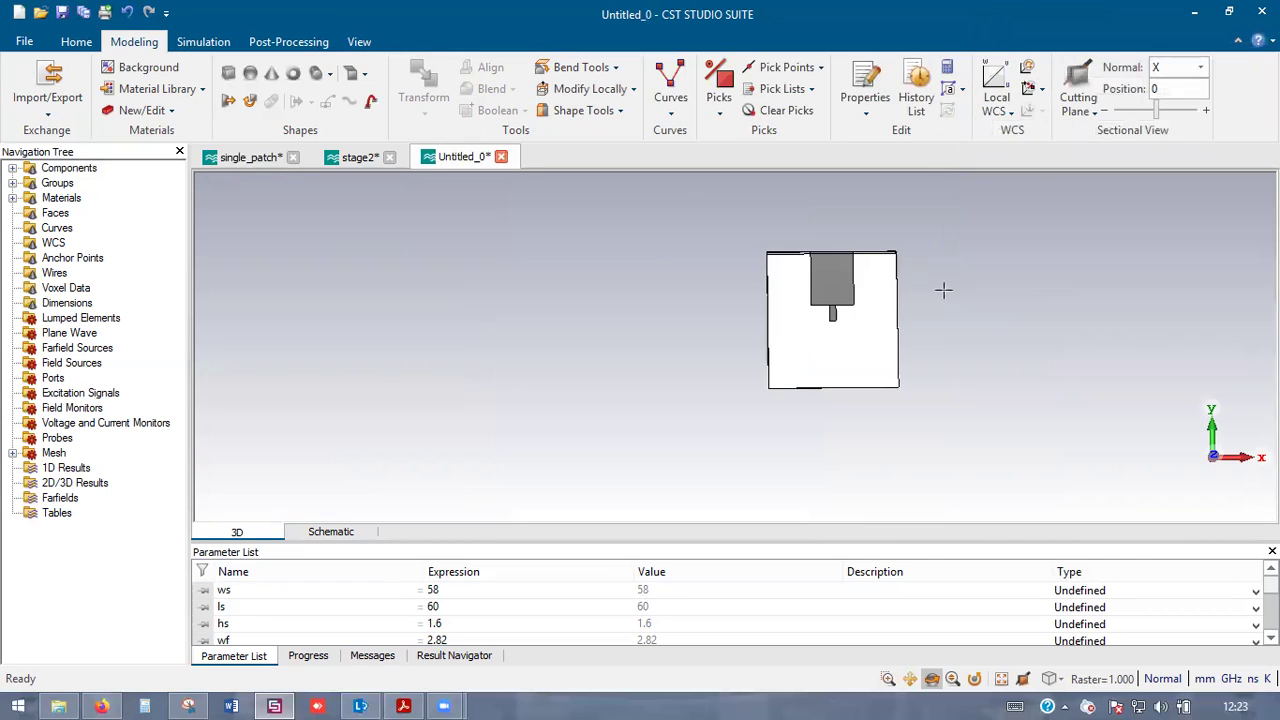
scroll(797, 351, up, 5)
scroll(785, 358, down, 3)
scroll(760, 307, up, 3)
scroll(725, 356, down, 3)
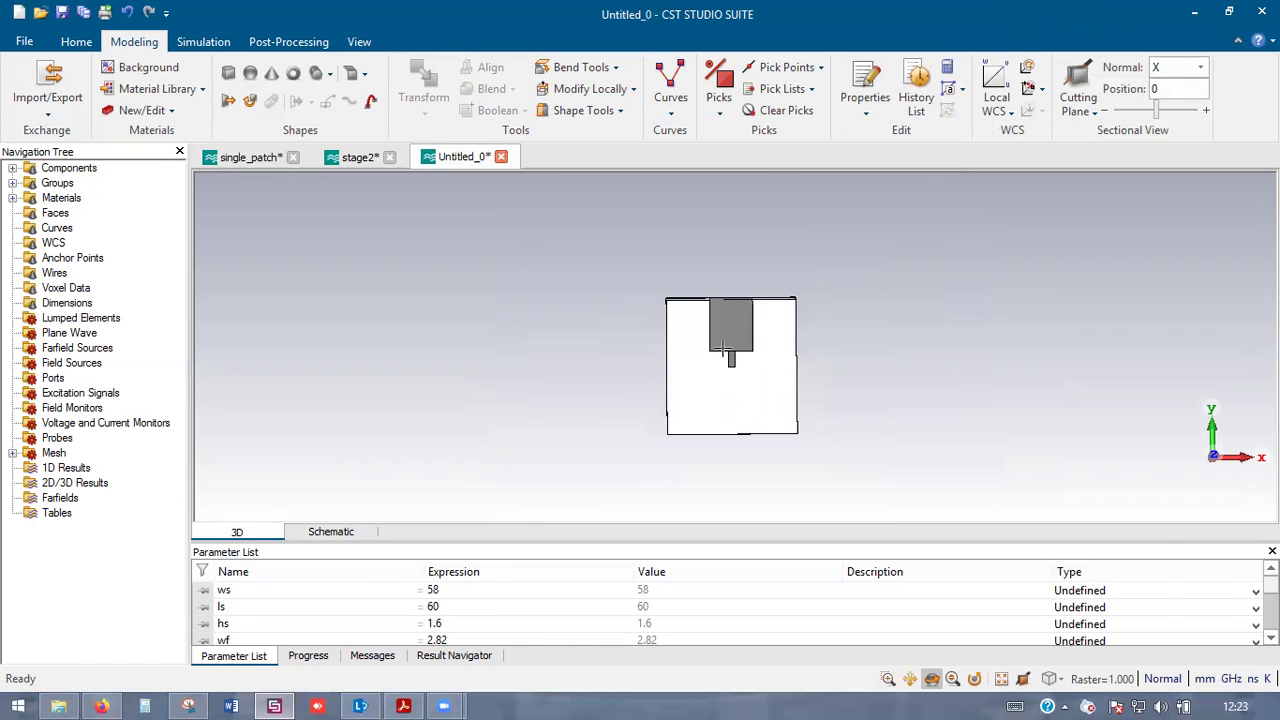
key(alt+Tab)
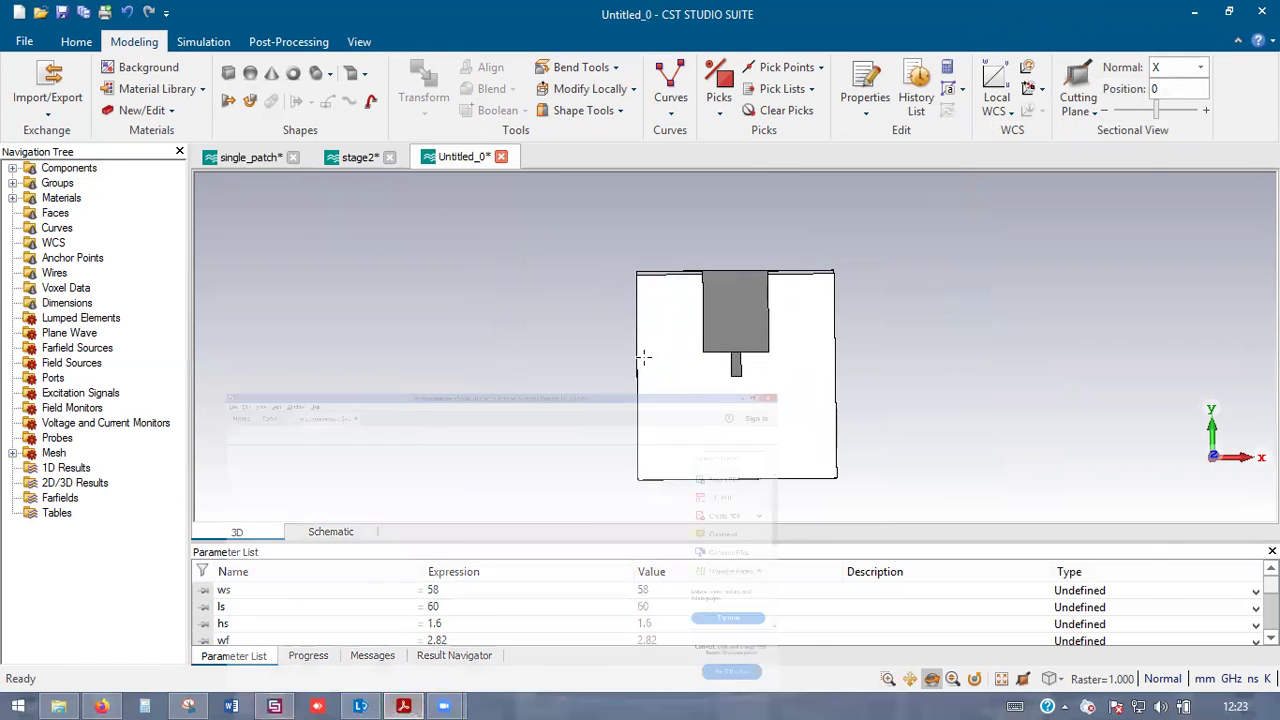
click(1197, 10)
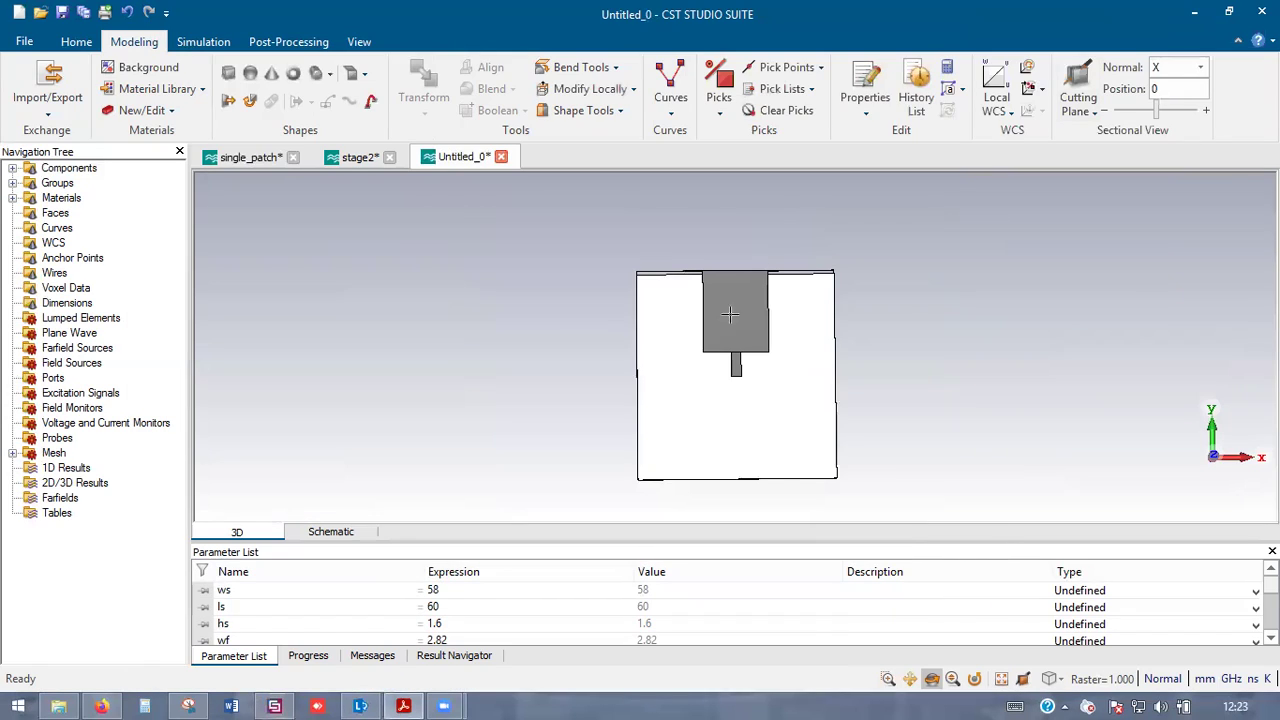
scroll(702, 342, up, 3)
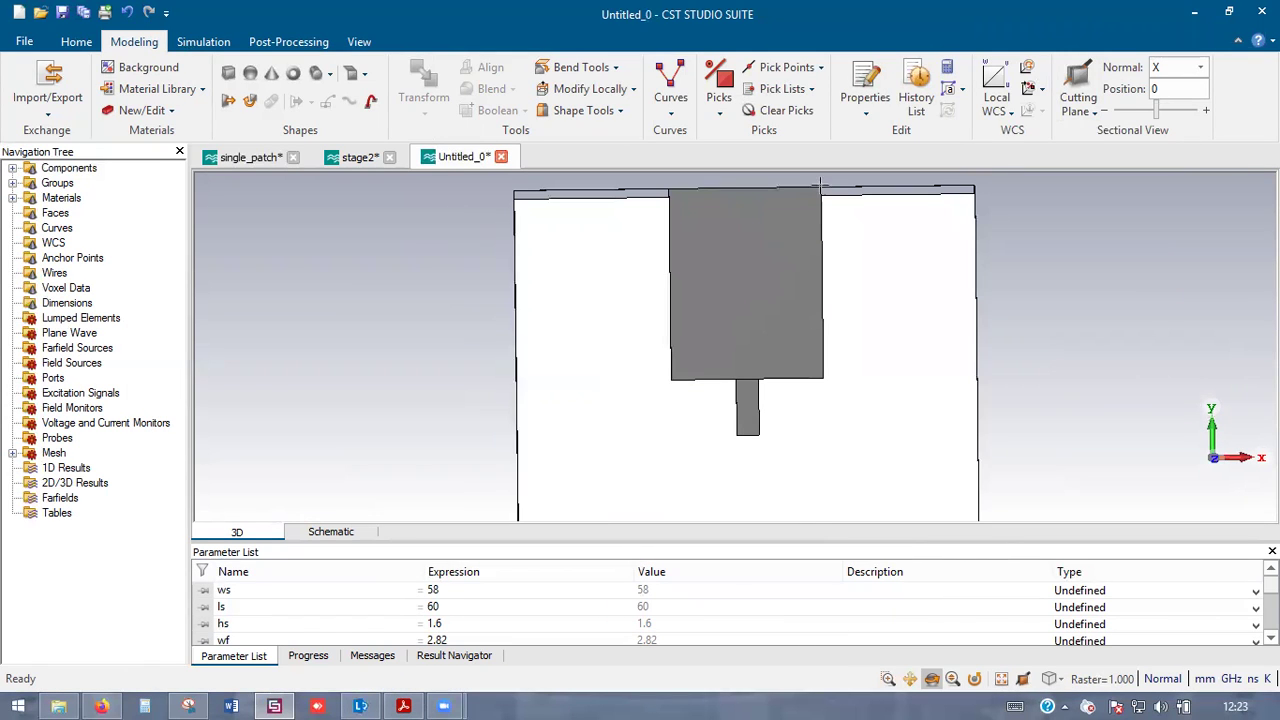
scroll(702, 350, down, 3)
scroll(702, 372, up, 3)
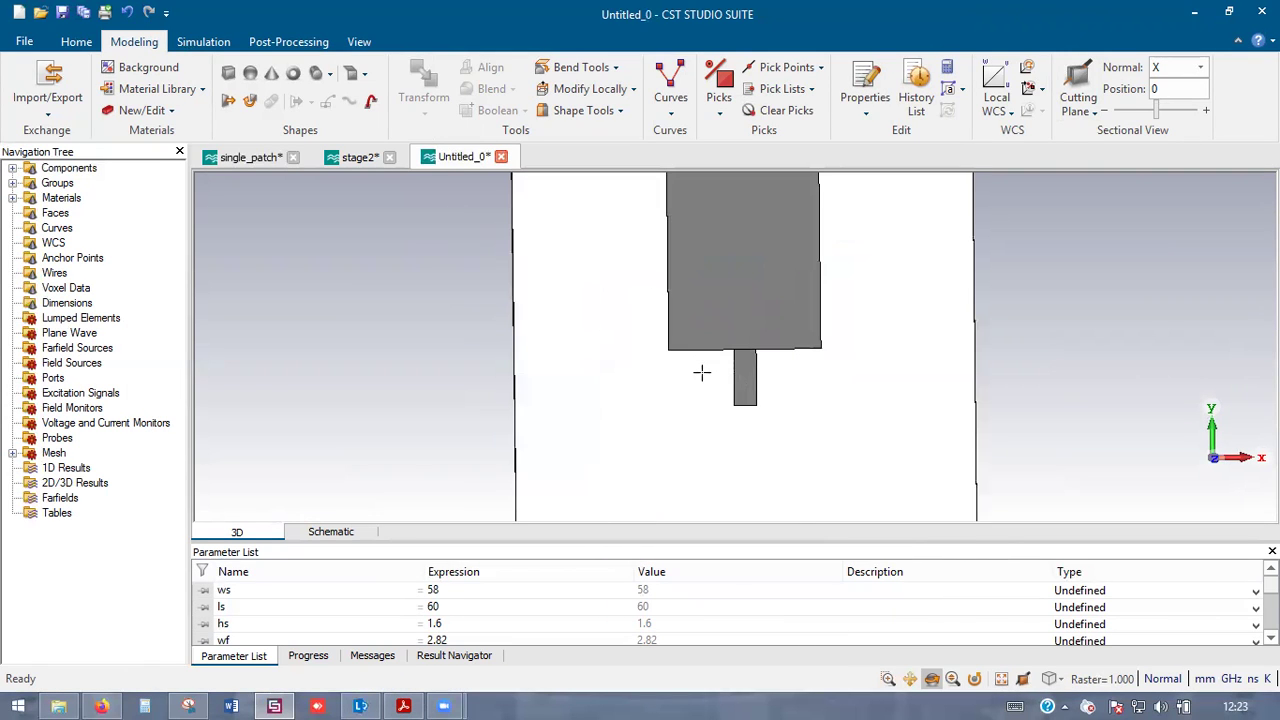
- Compare the patch and feed line with the antenna elements in Figure 1 of the paper in Adobe Acrobat Reader
key(alt+Tab)
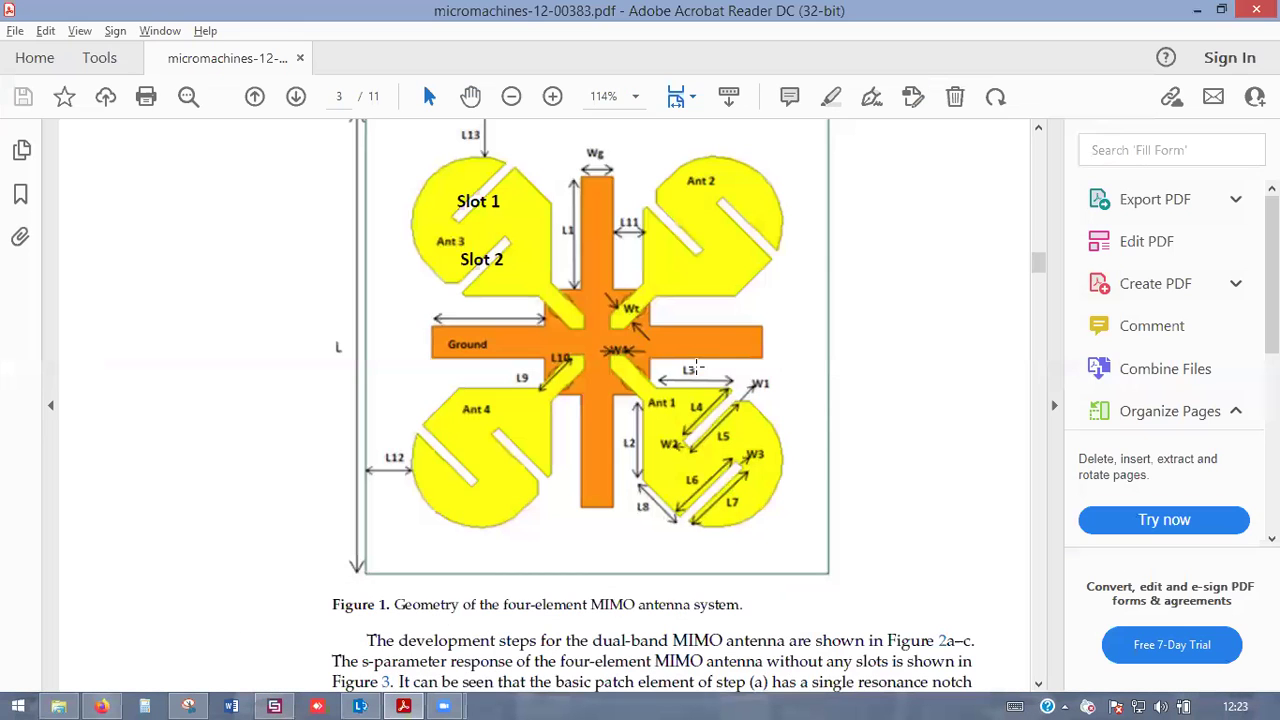
key(alt+Tab)
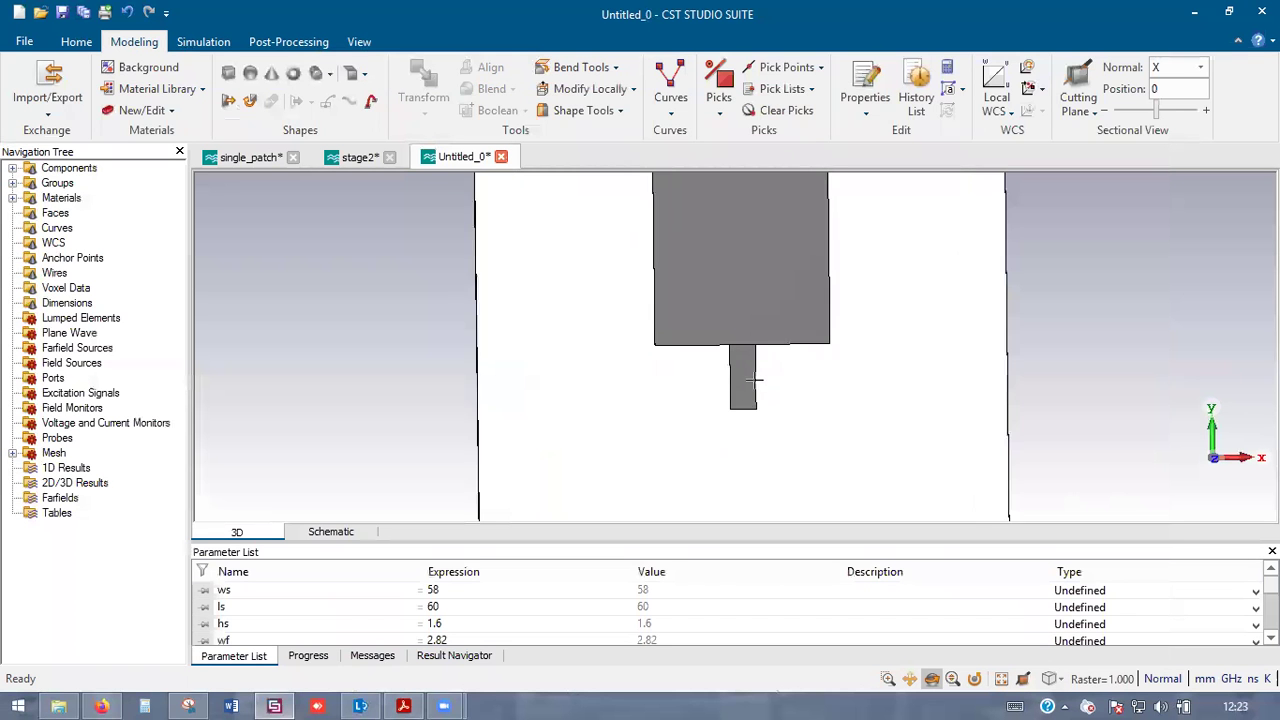
scroll(726, 378, down, 1)
key(alt+Tab)
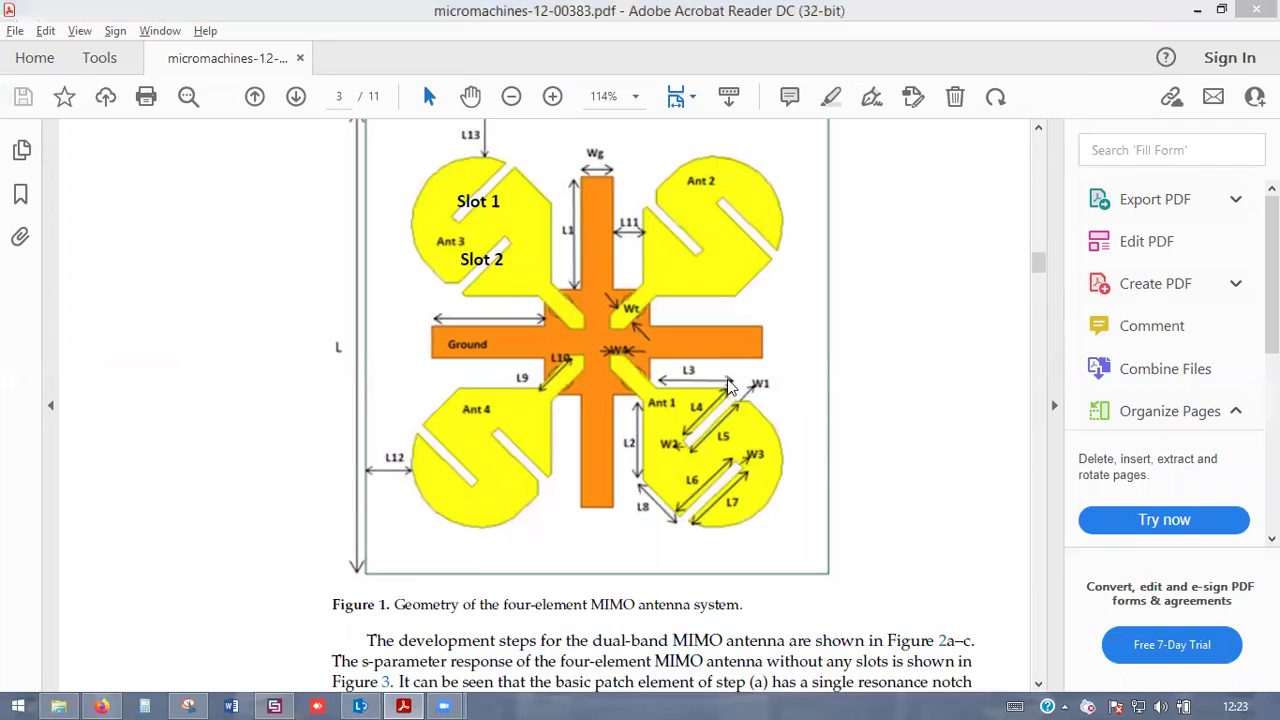
key(alt+Tab)
scroll(737, 370, down, 1)
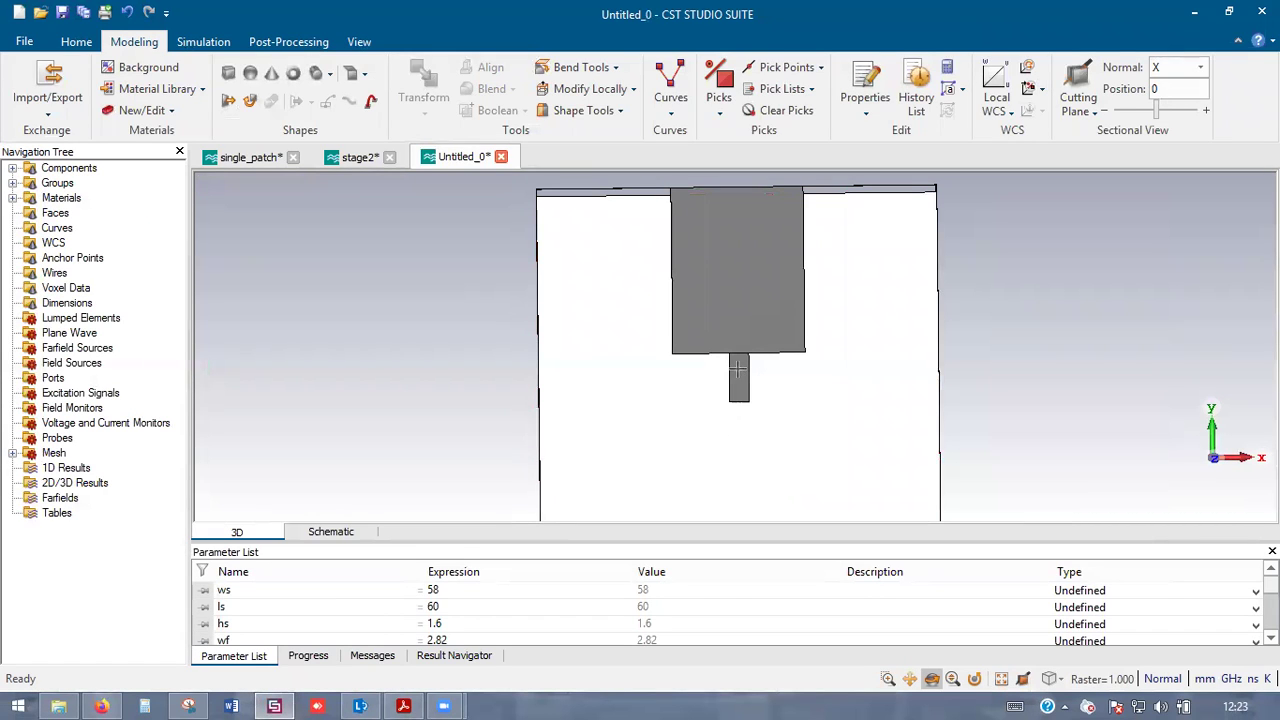
key(alt+Tab)
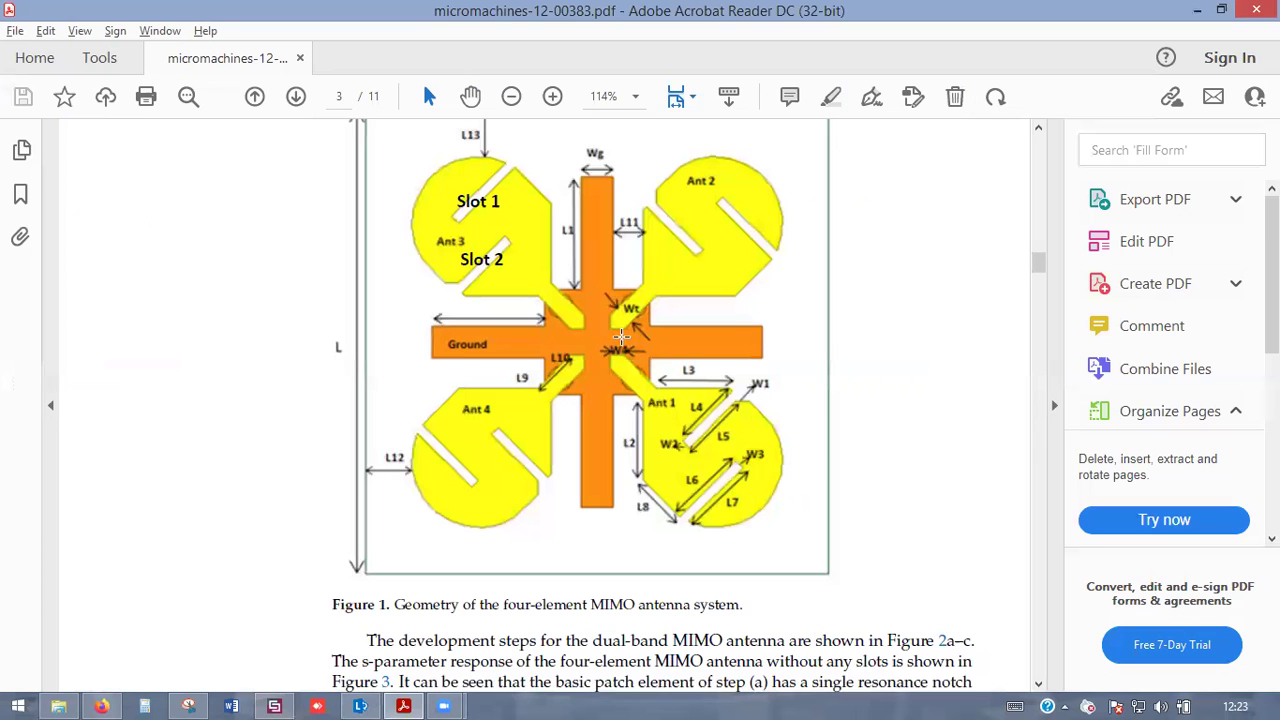
scroll(612, 320, down, 3)
scroll(605, 295, up, 2)
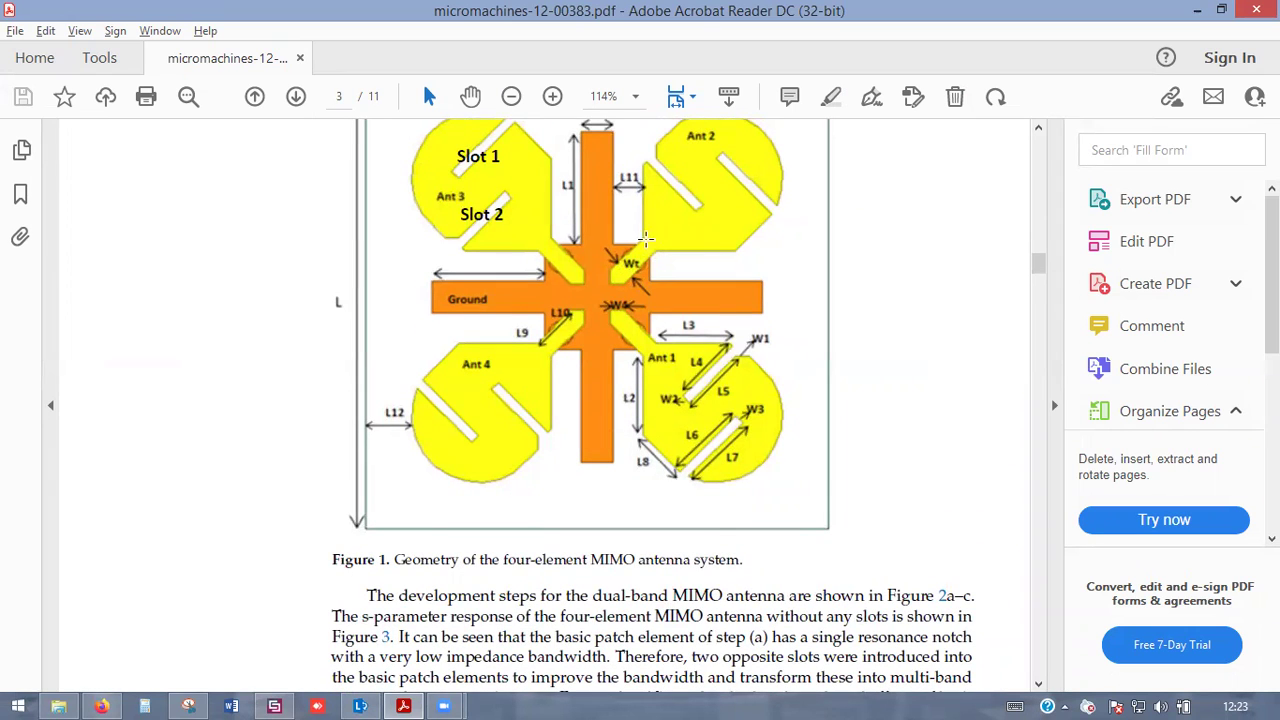
- Back in CST Studio Suite, set up a 45-degree chamfer of width c1 on the patch's lower-right corner edge
key(alt+Tab)
scroll(760, 331, up, 3)
scroll(872, 412, up, 3)
drag(1086, 361, 1048, 405)
scroll(1040, 402, up, 4)
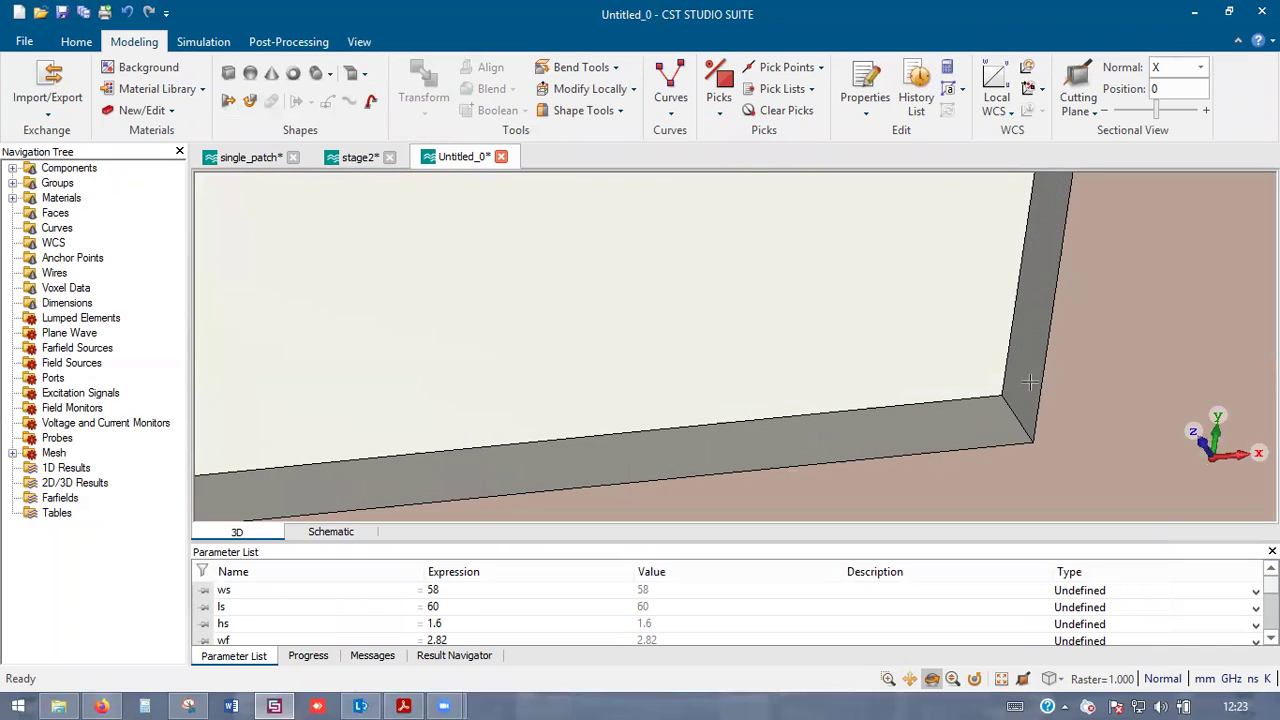
key(e)
click(1012, 410)
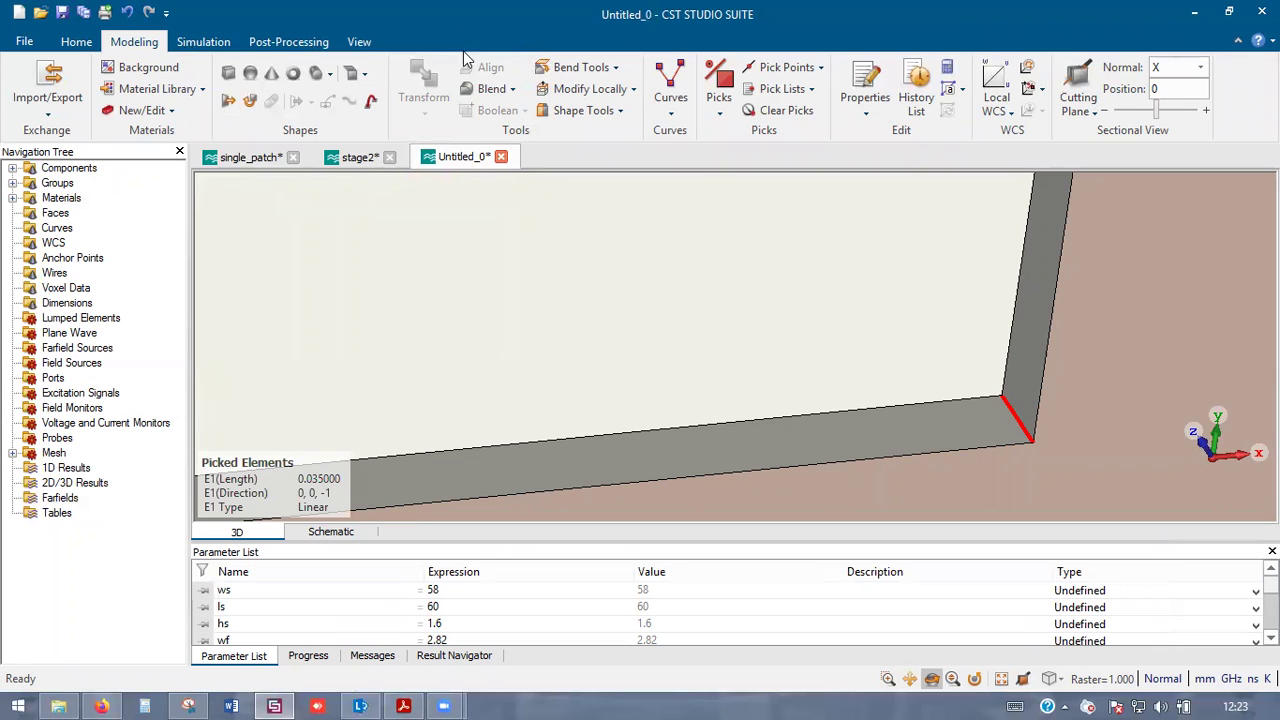
click(512, 90)
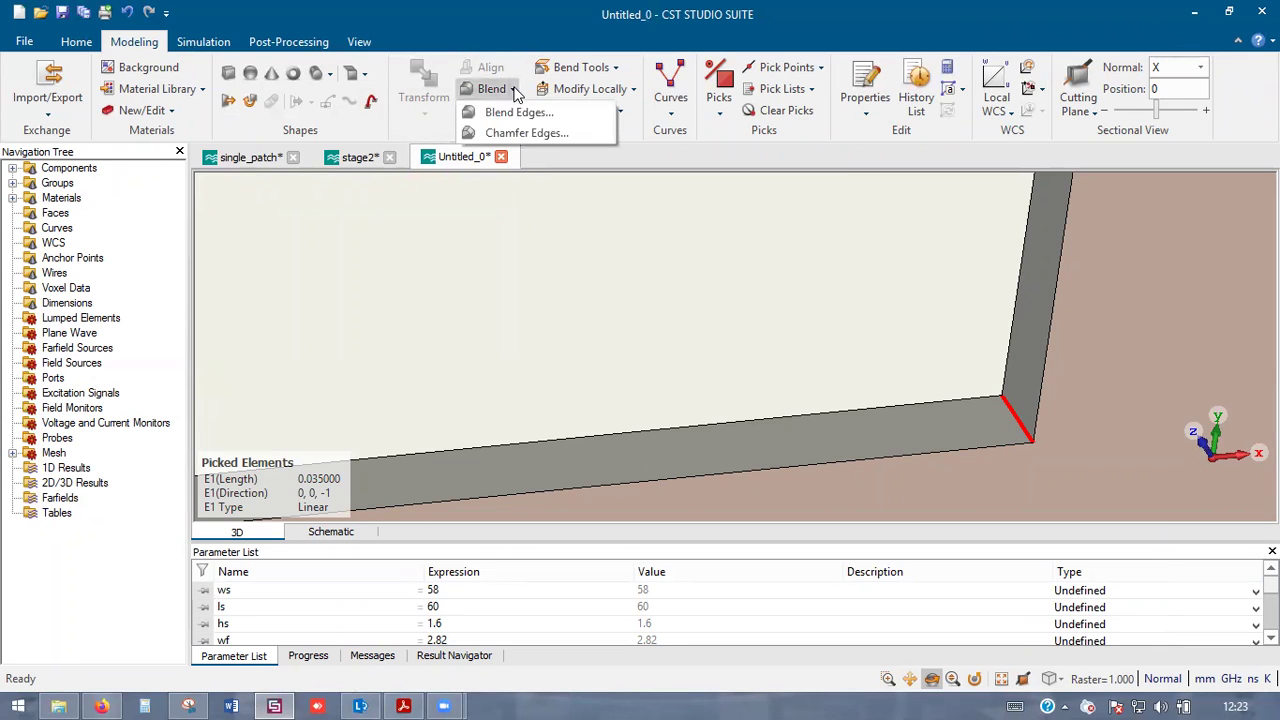
click(527, 133)
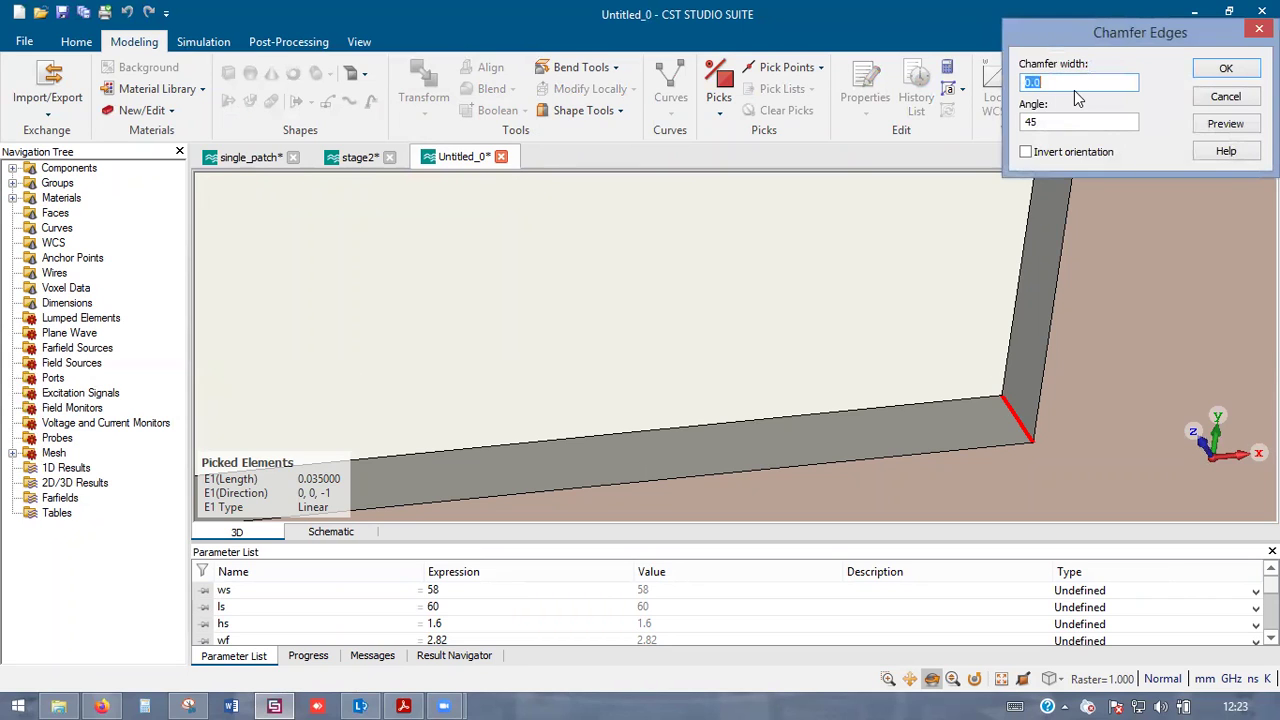
text(c1)
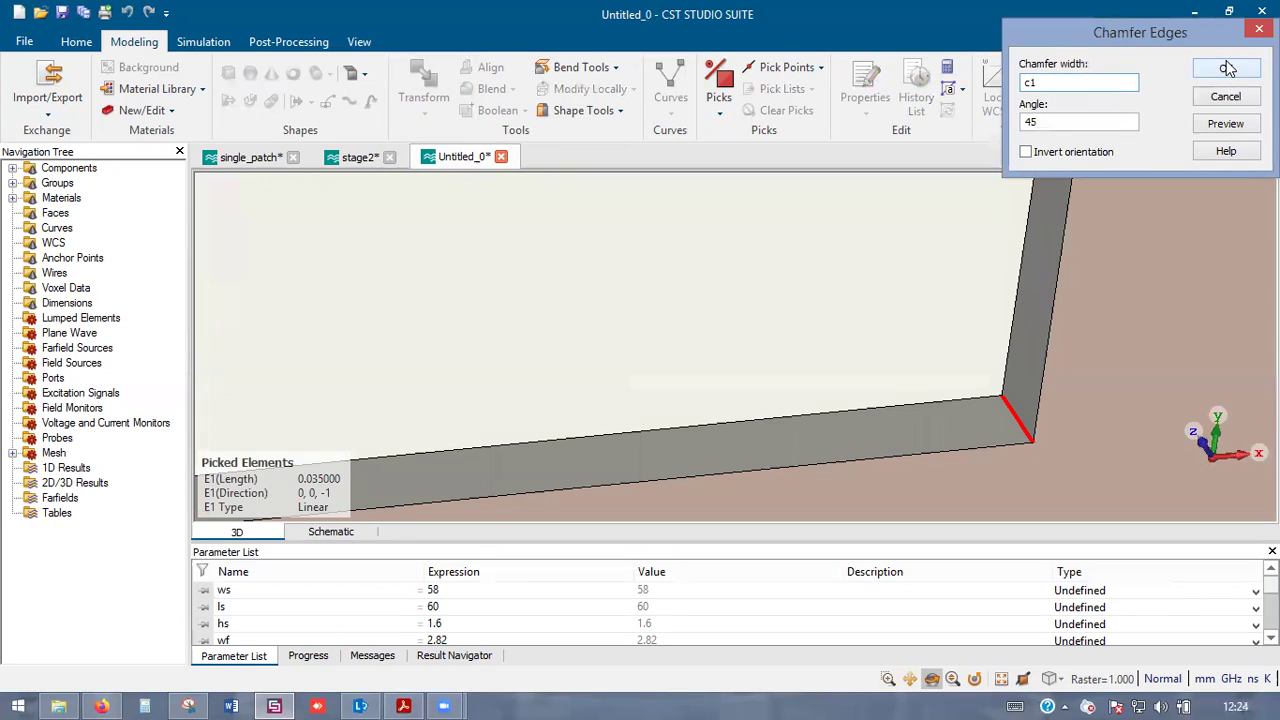
- Apply the lower-right corner chamfer, defining the parameter c1 as 8.5
scroll(938, 357, down, 6)
scroll(955, 384, up, 3)
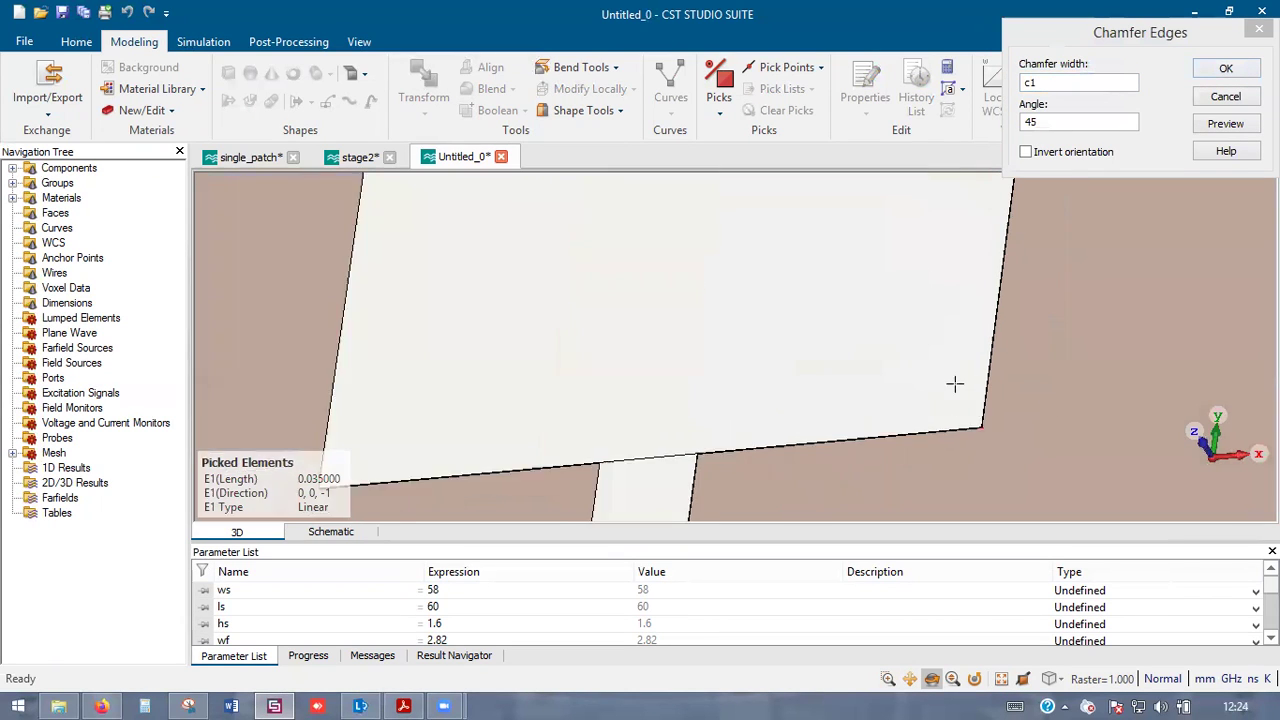
scroll(955, 384, up, 4)
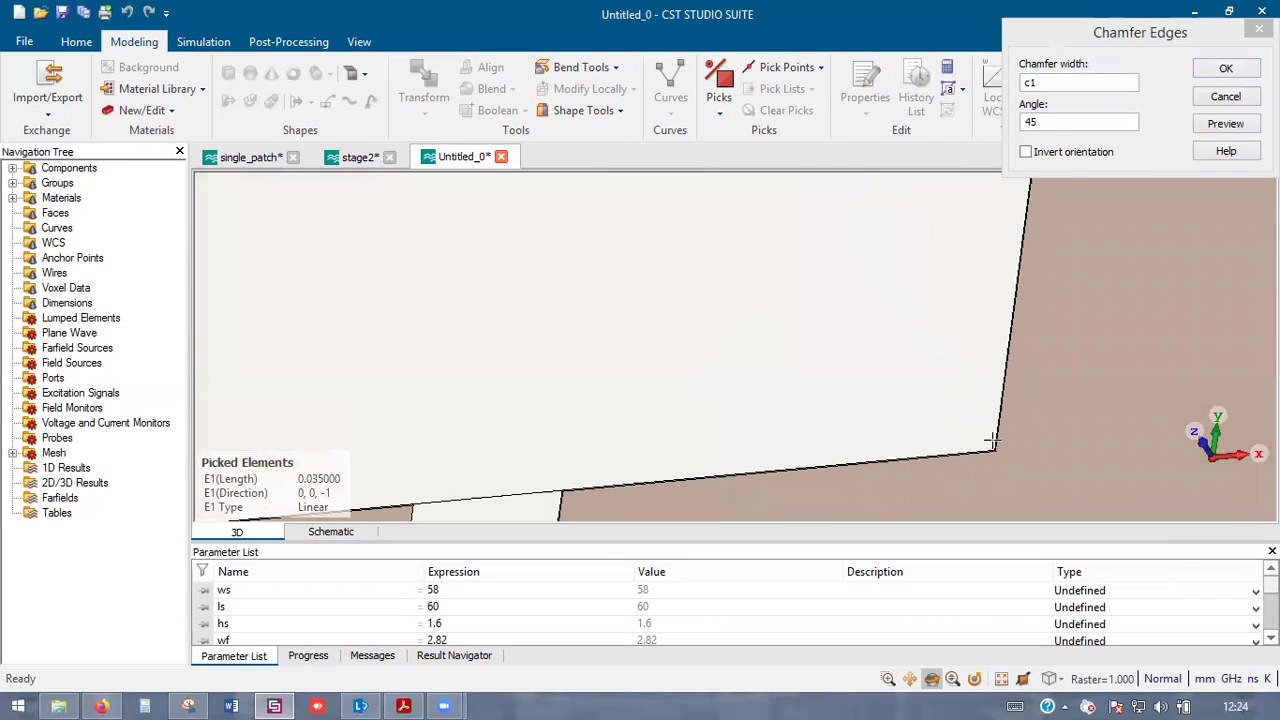
click(1228, 70)
text(8.5)
key(Return)
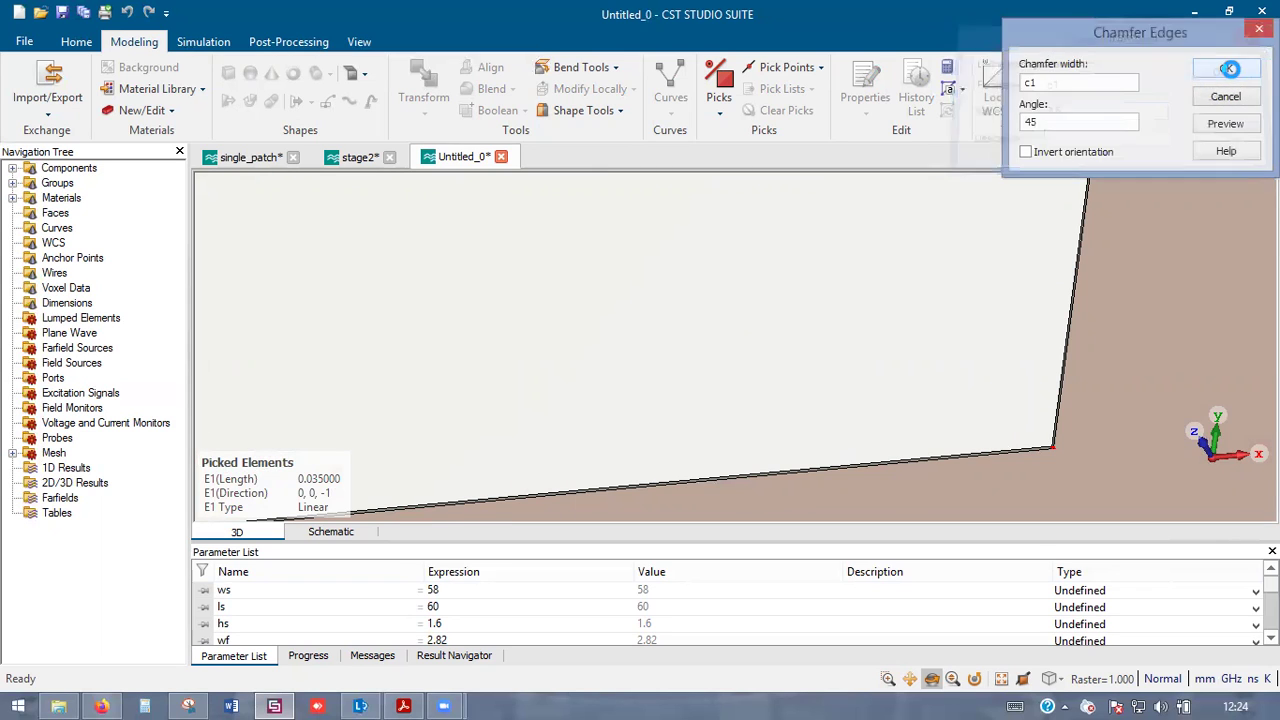
- Set up a 45-degree chamfer of width c2 on the patch's lower-left corner edge
scroll(883, 331, down, 3)
scroll(883, 331, down, 3)
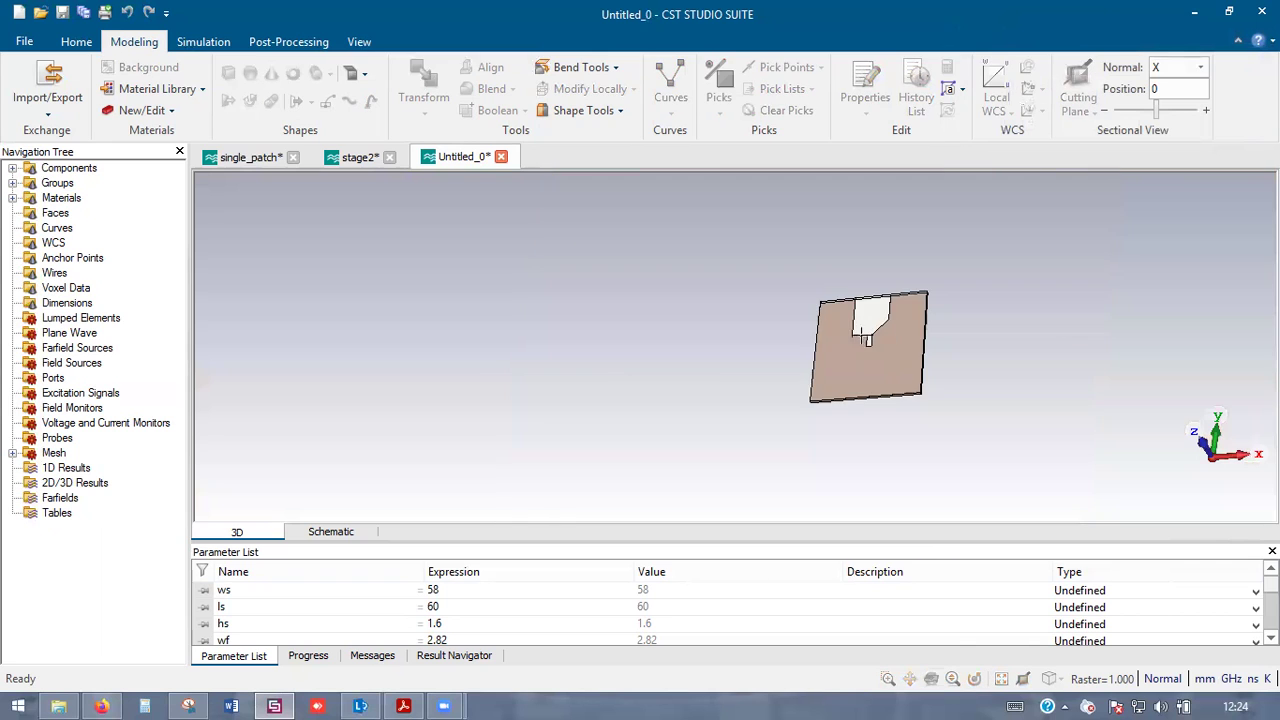
scroll(880, 325, up, 7)
scroll(851, 377, down, 1)
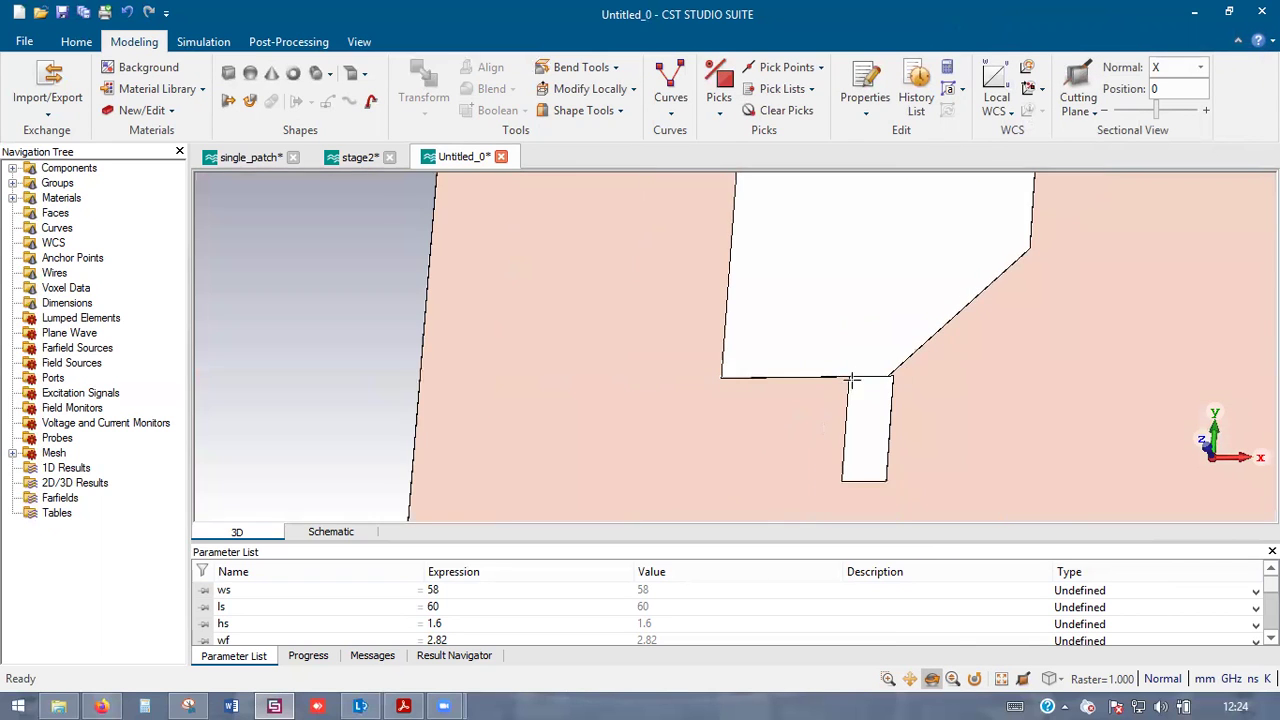
scroll(663, 431, up, 6)
drag(628, 410, 546, 457)
key(e)
click(585, 460)
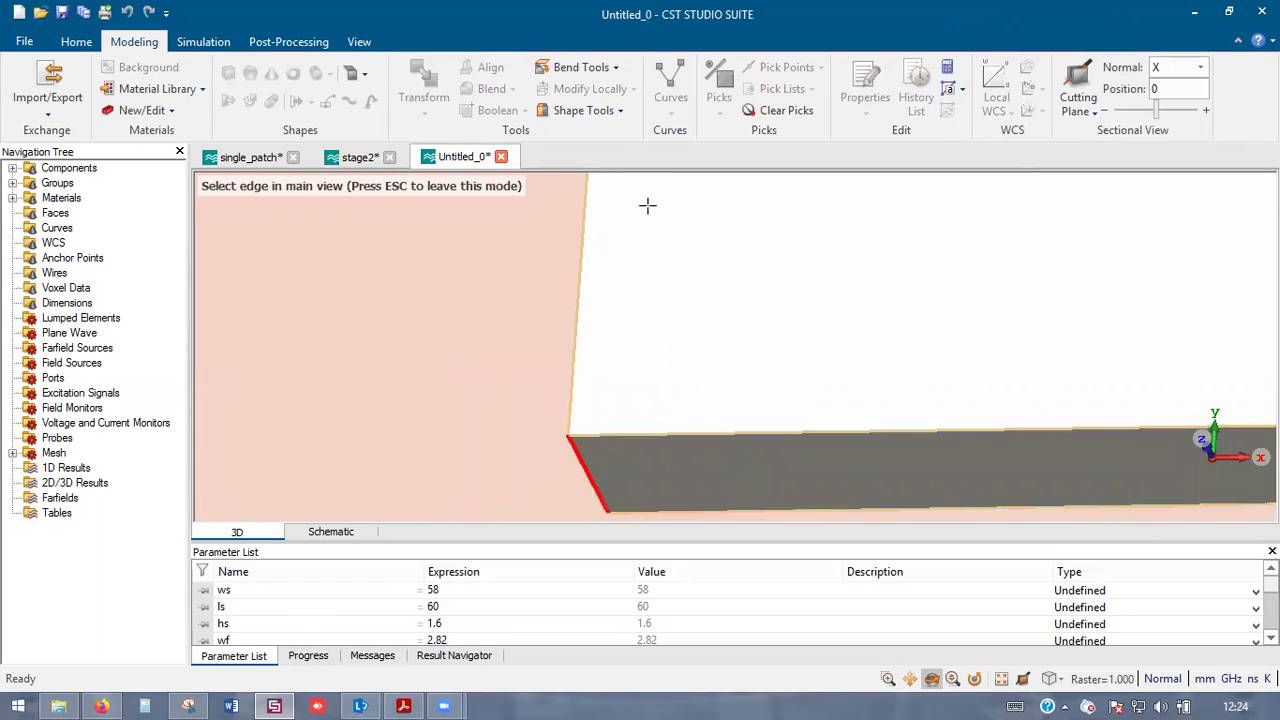
click(512, 89)
click(505, 131)
text(c2)
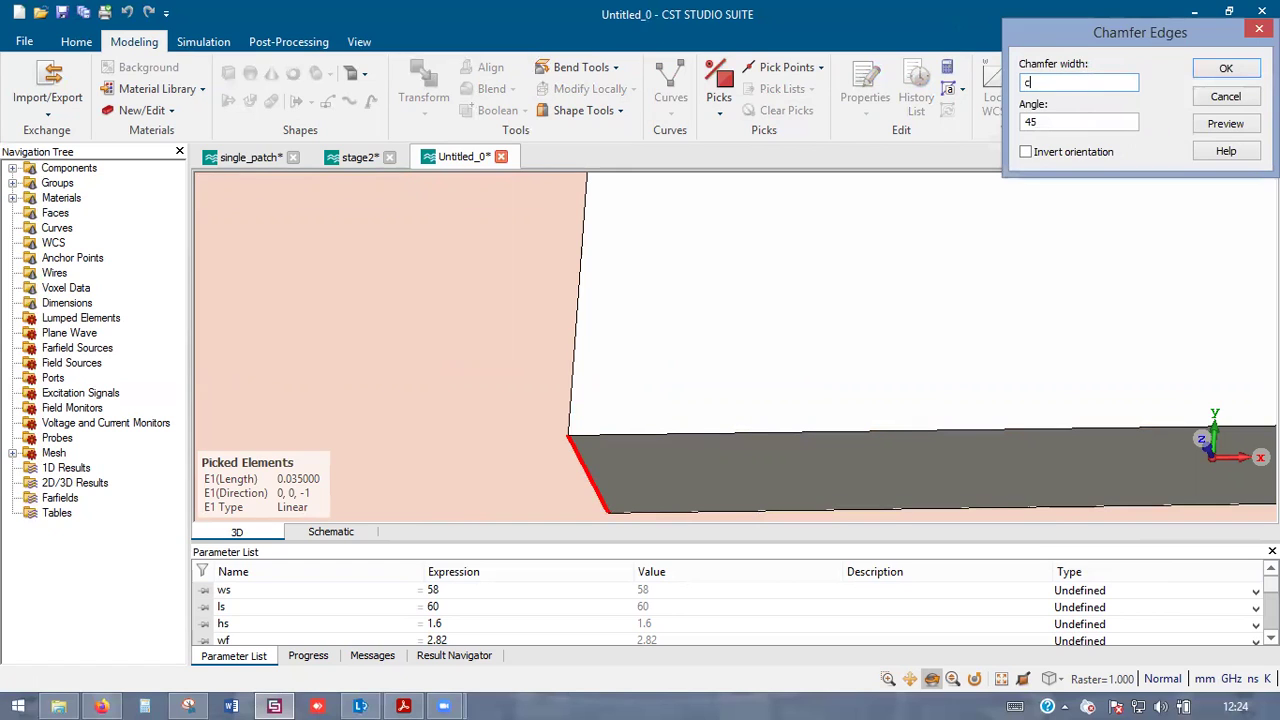
- Apply the lower-left corner chamfer, defining the parameter c2 as 7.8
click(1226, 68)
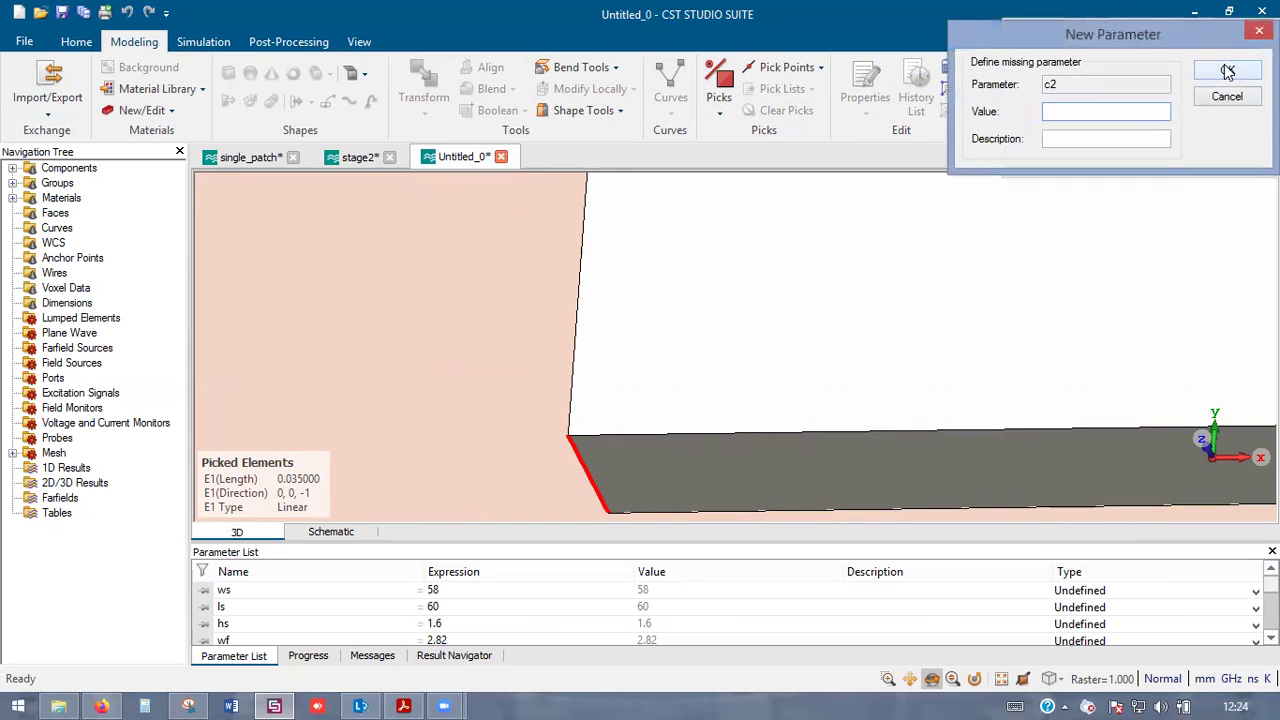
text(7.8)
click(1227, 69)
click(1224, 60)
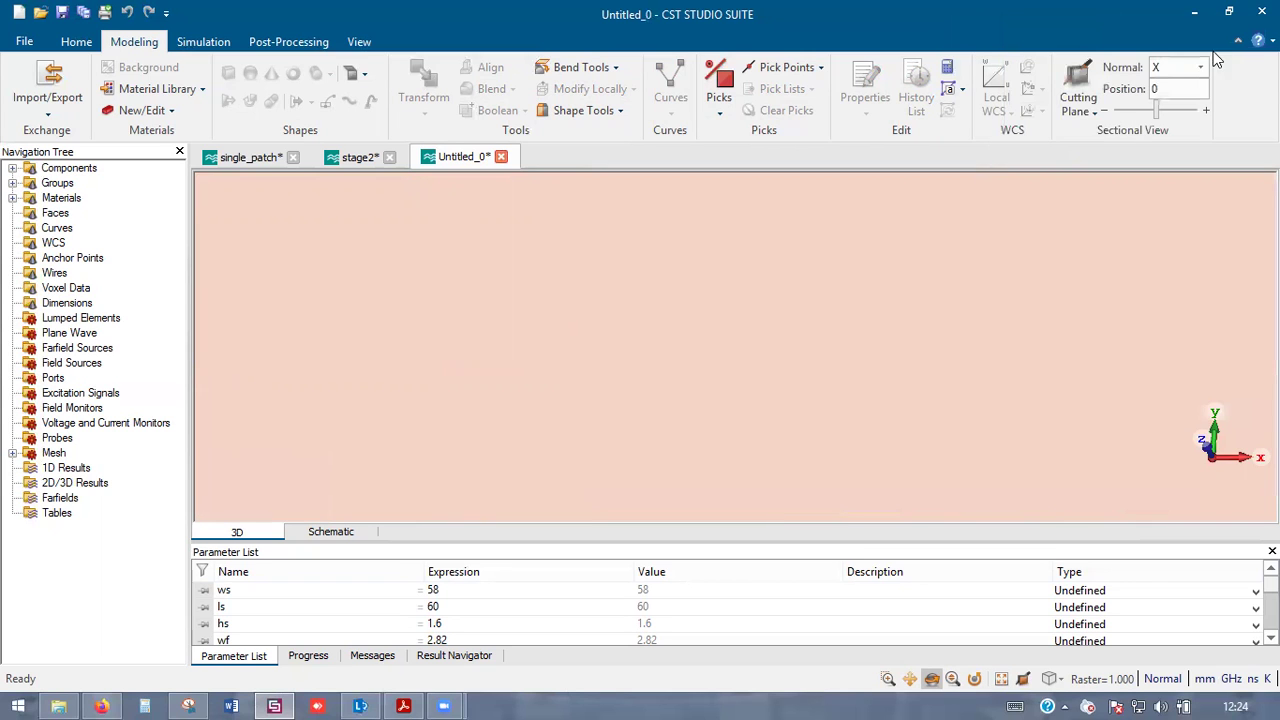
- Examine the two chamfered corners around the feed line and compare them with the element shape in the paper's Figure 1
key(space)
scroll(731, 306, up, 5)
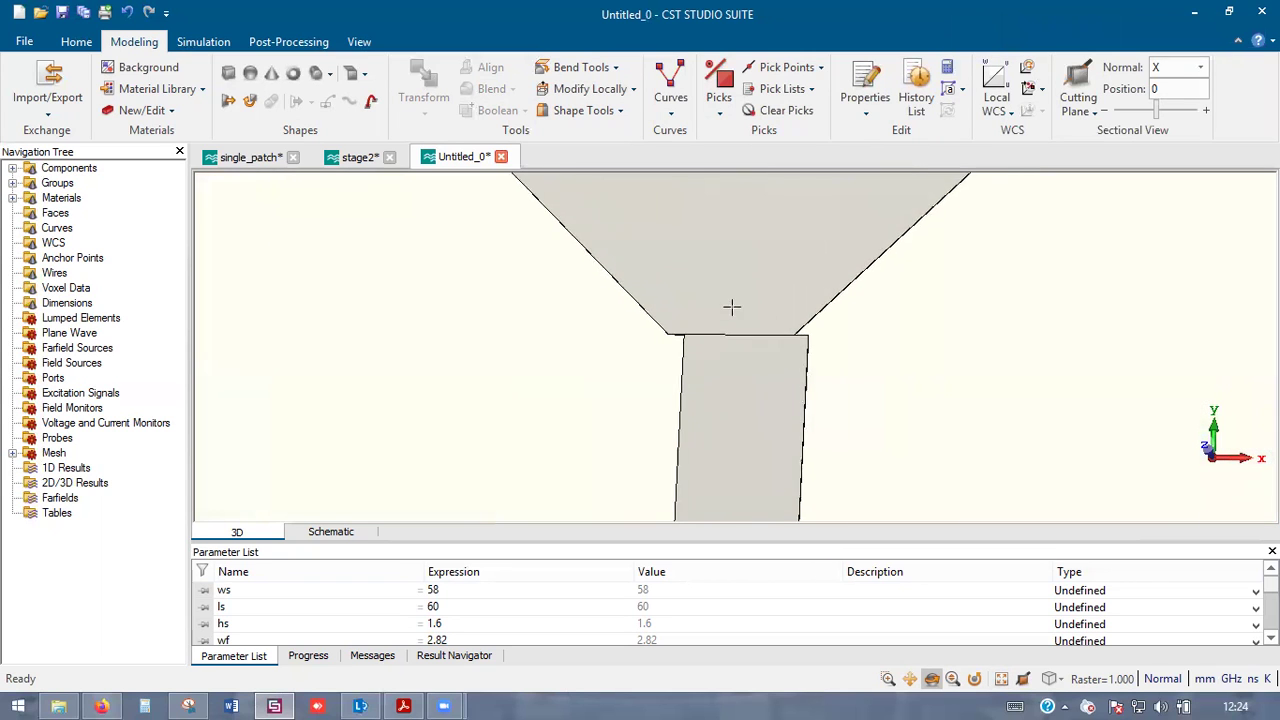
scroll(657, 333, up, 2)
scroll(764, 317, down, 9)
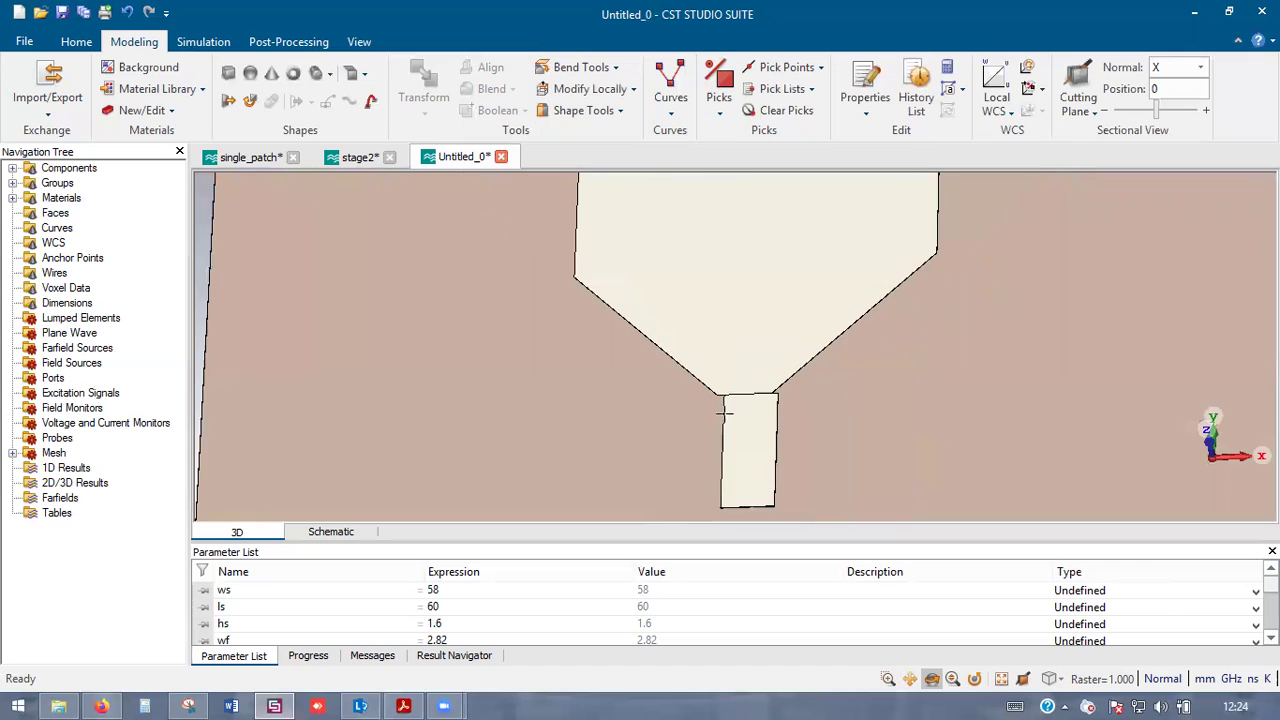
scroll(726, 429, up, 2)
scroll(727, 428, up, 2)
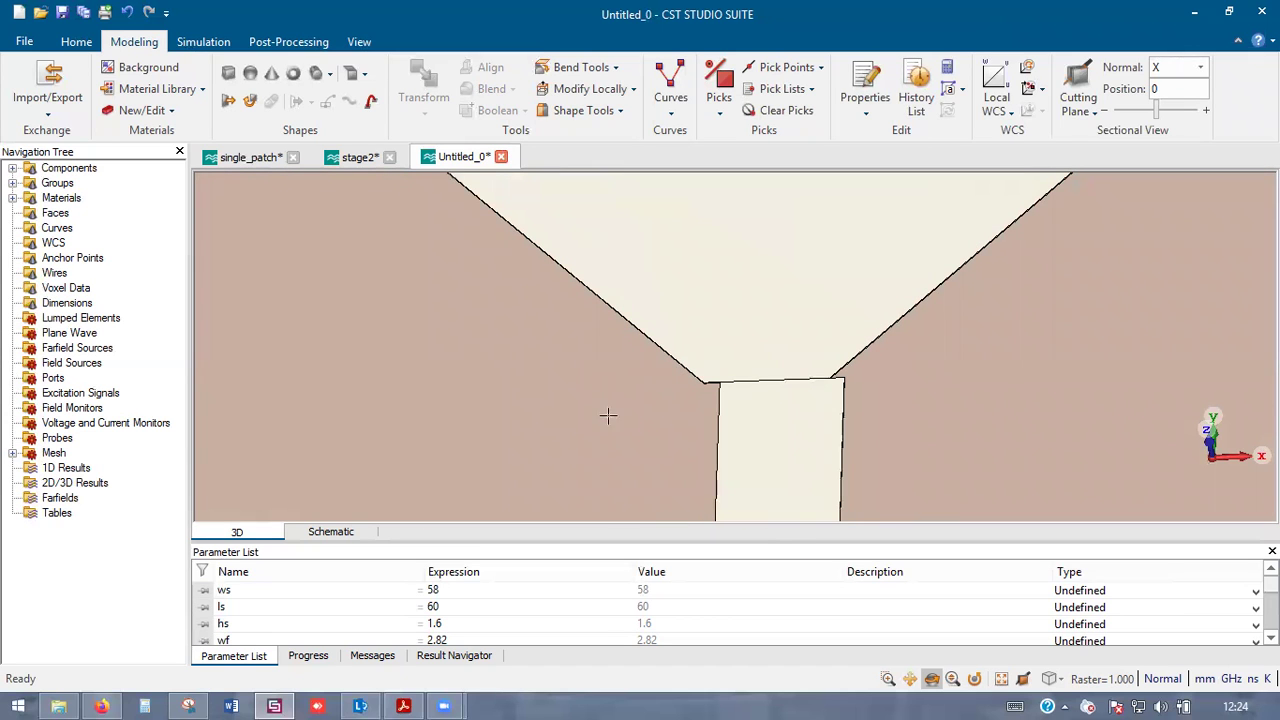
click(401, 706)
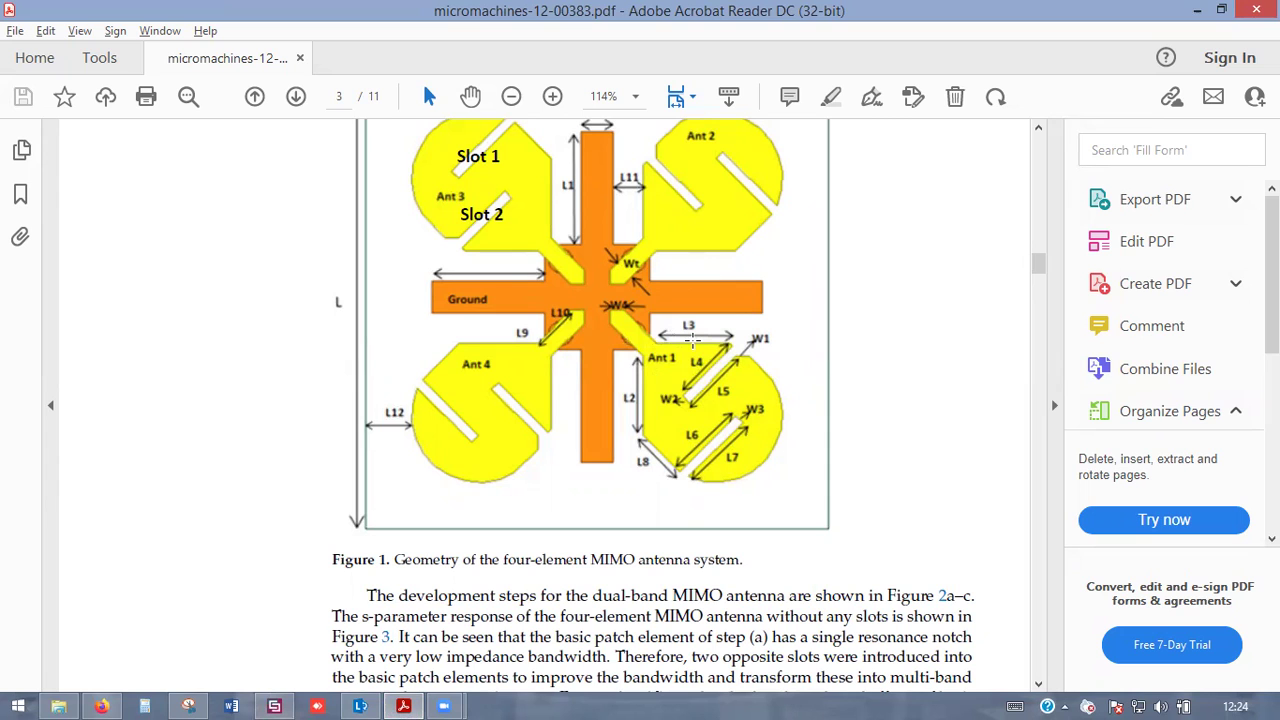
key(alt+Tab)
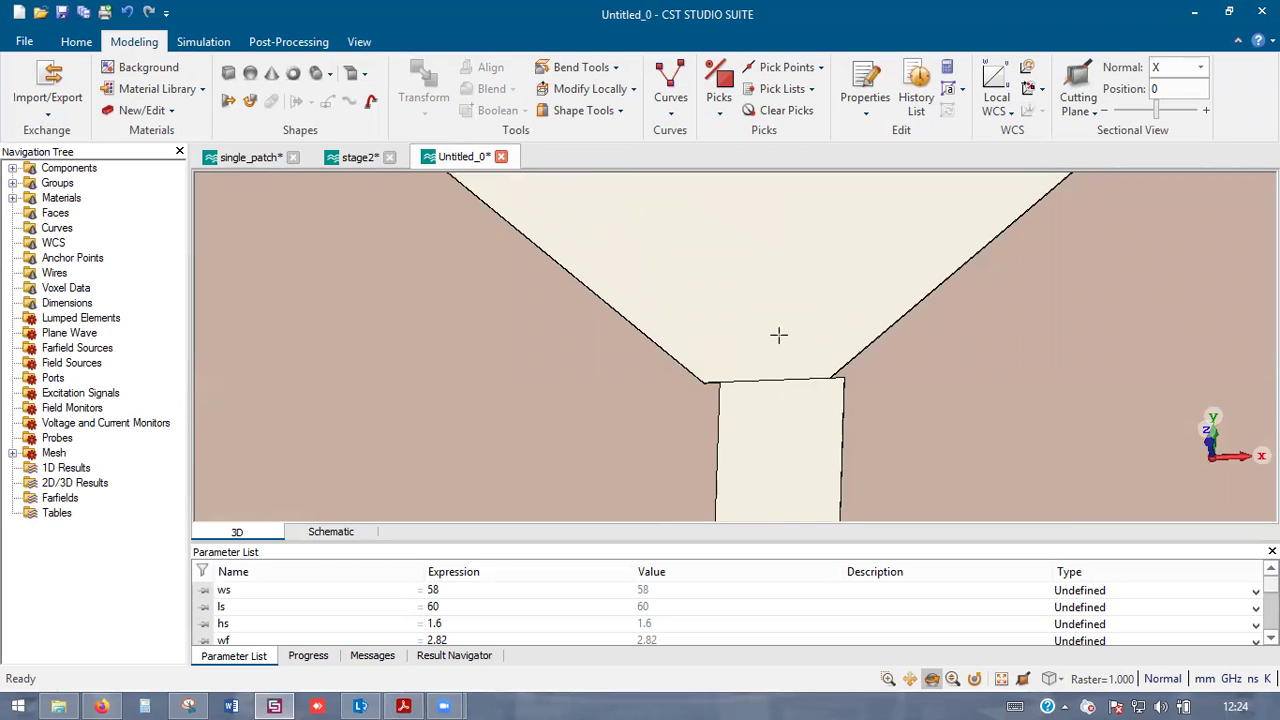
- Inspect closely how the patch's chamfered edges line up with both sides of the feed line
scroll(779, 335, down, 3)
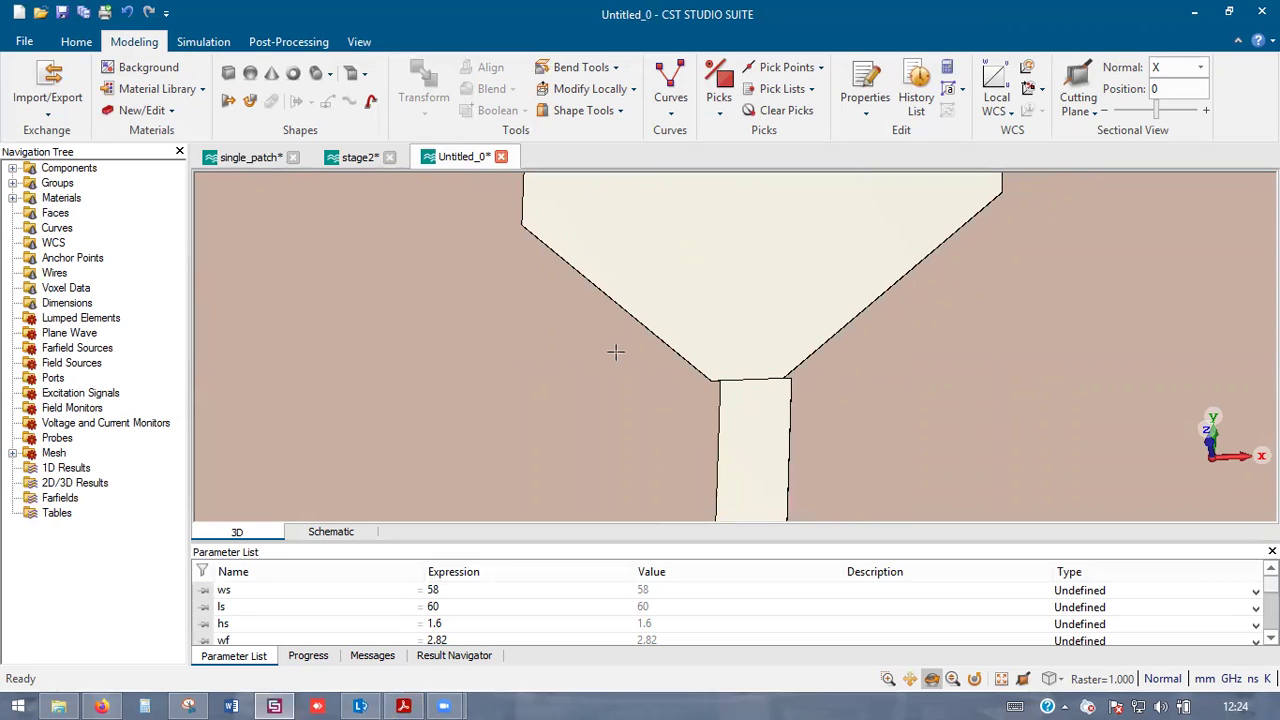
scroll(784, 381, down, 2)
scroll(759, 363, up, 3)
scroll(751, 391, down, 3)
scroll(721, 376, up, 3)
scroll(719, 388, up, 3)
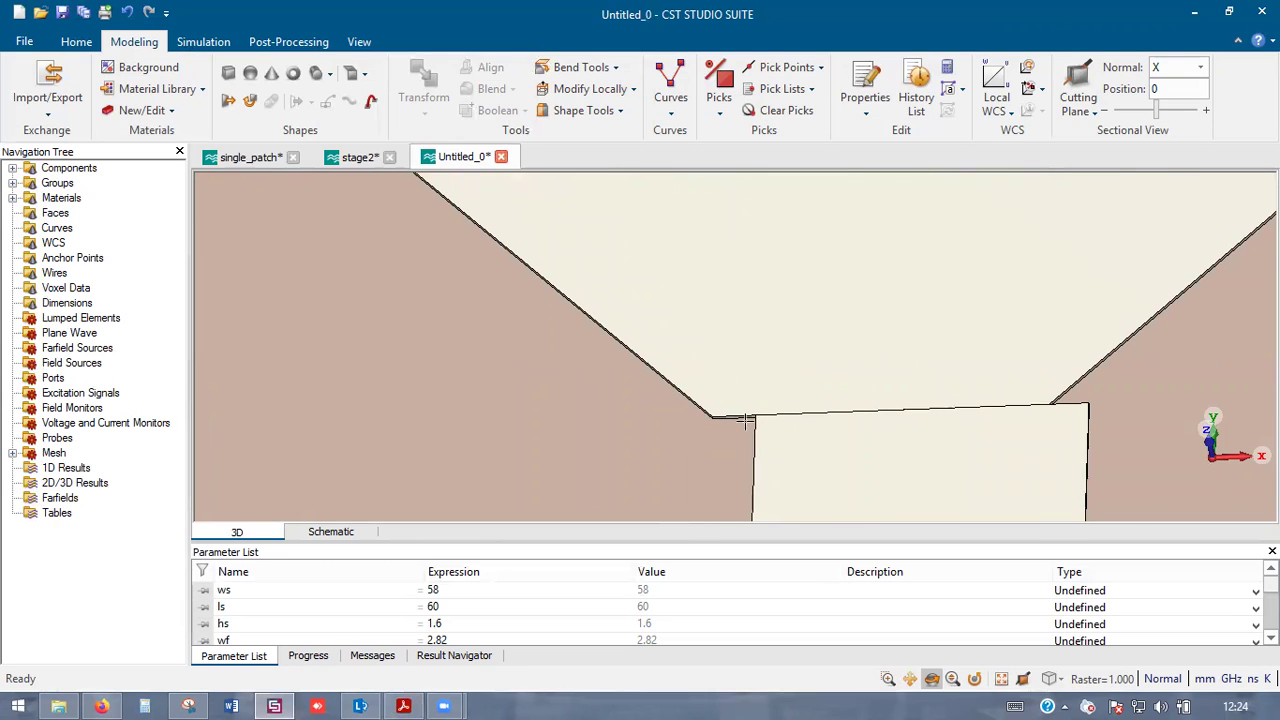
scroll(746, 421, up, 3)
scroll(620, 423, down, 3)
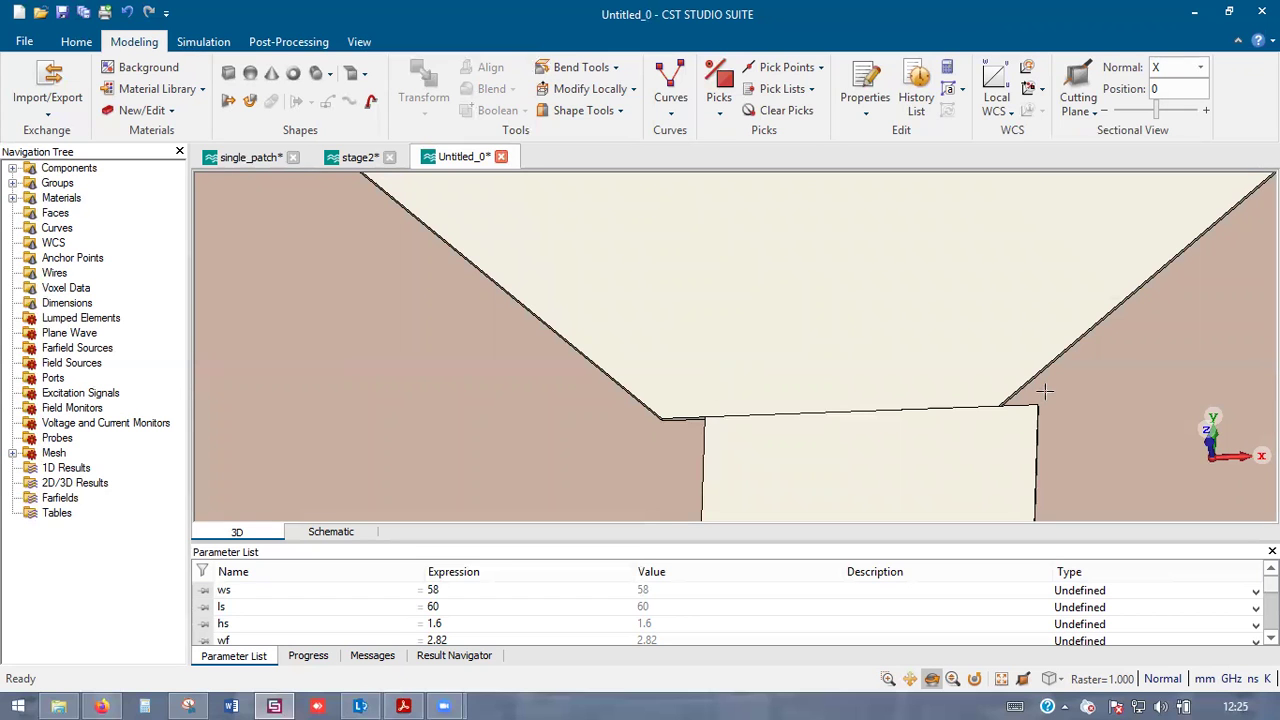
- Pick the midpoint of the patch's short lower edge, where it meets the feed line
click(688, 386)
scroll(684, 398, up, 3)
drag(682, 408, 623, 460)
key(e)
scroll(636, 458, up, 4)
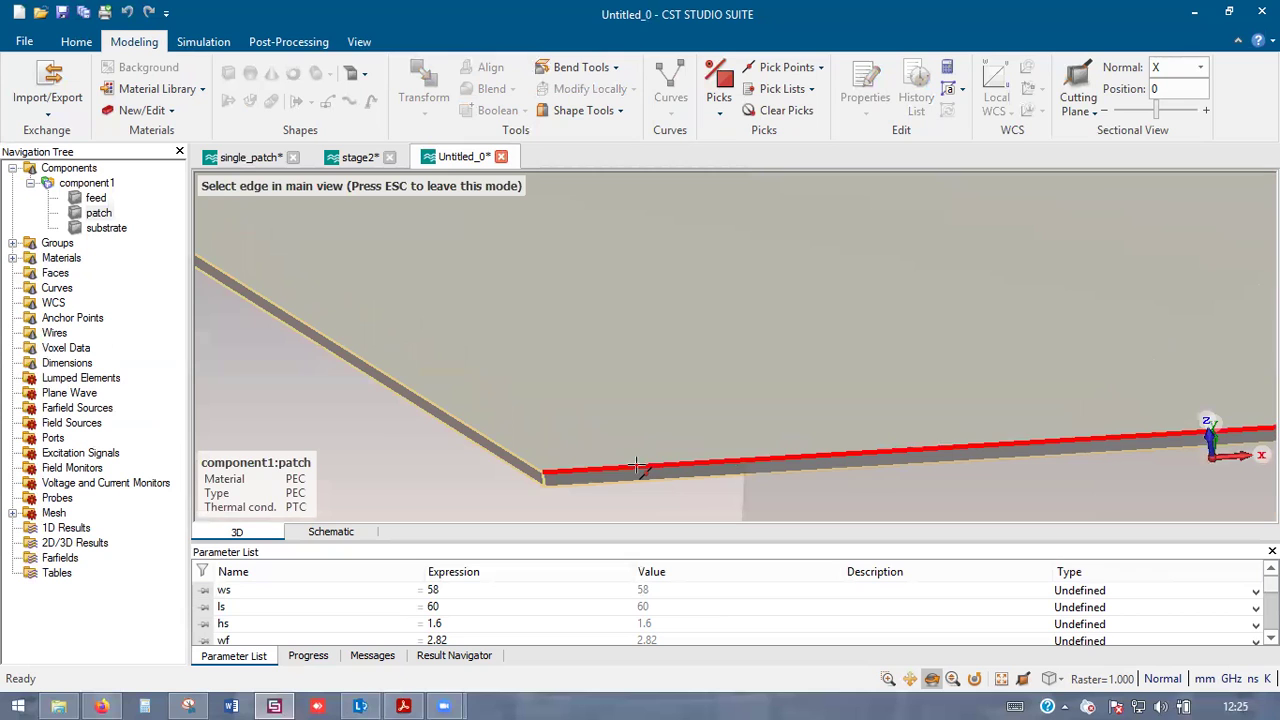
click(642, 451)
scroll(642, 451, down, 4)
scroll(887, 395, down, 4)
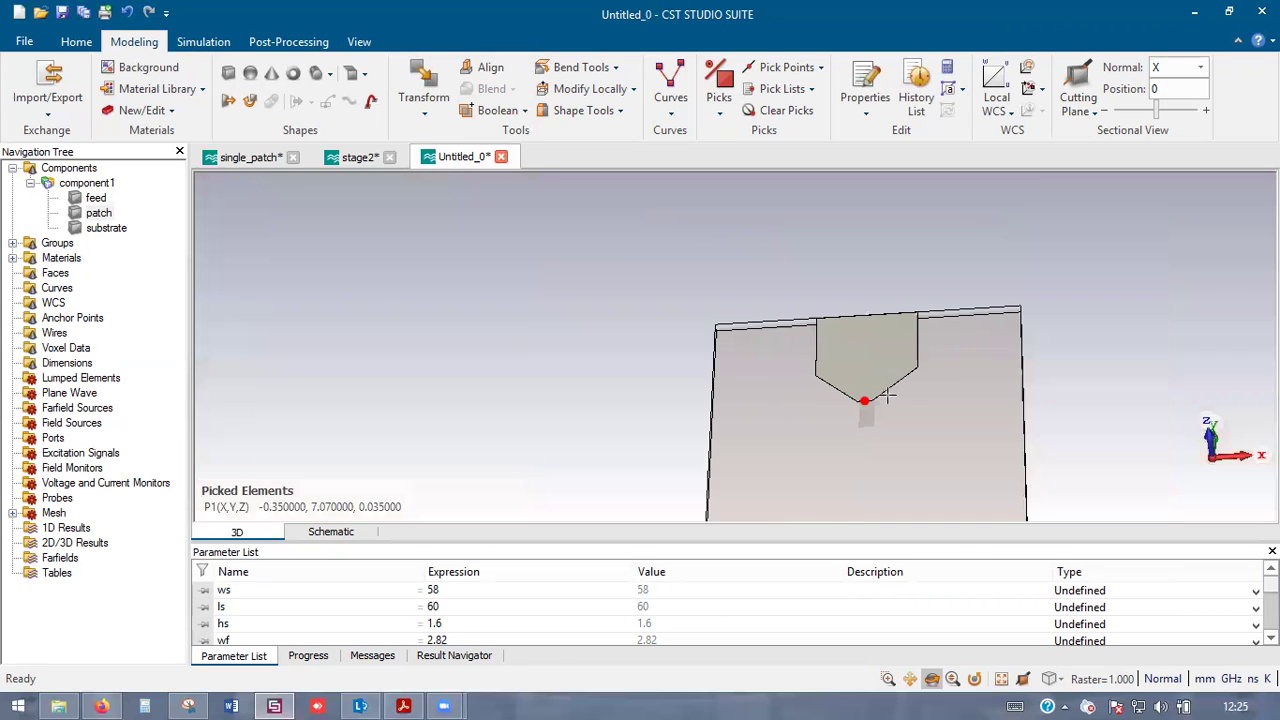
- Pick the midpoint of the feed line's upper edge as the second reference point
scroll(887, 397, up, 4)
click(767, 466)
scroll(788, 409, up, 5)
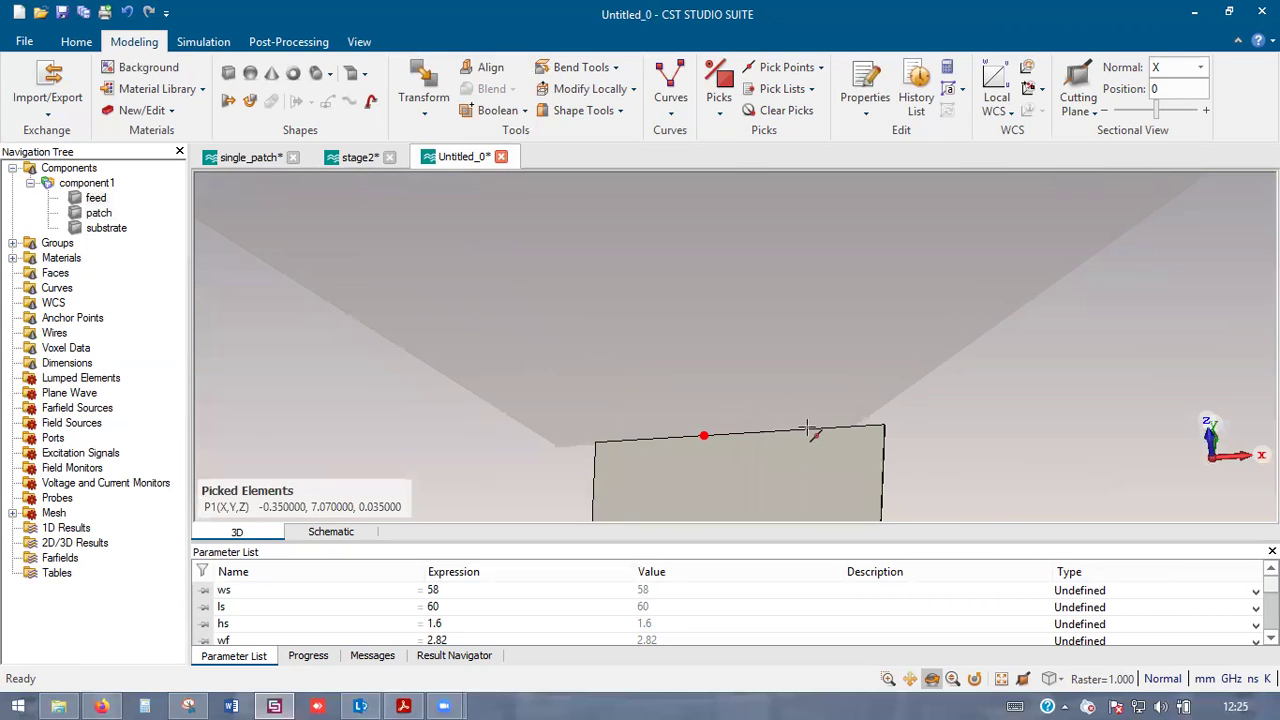
key(e)
click(809, 430)
scroll(681, 323, down, 3)
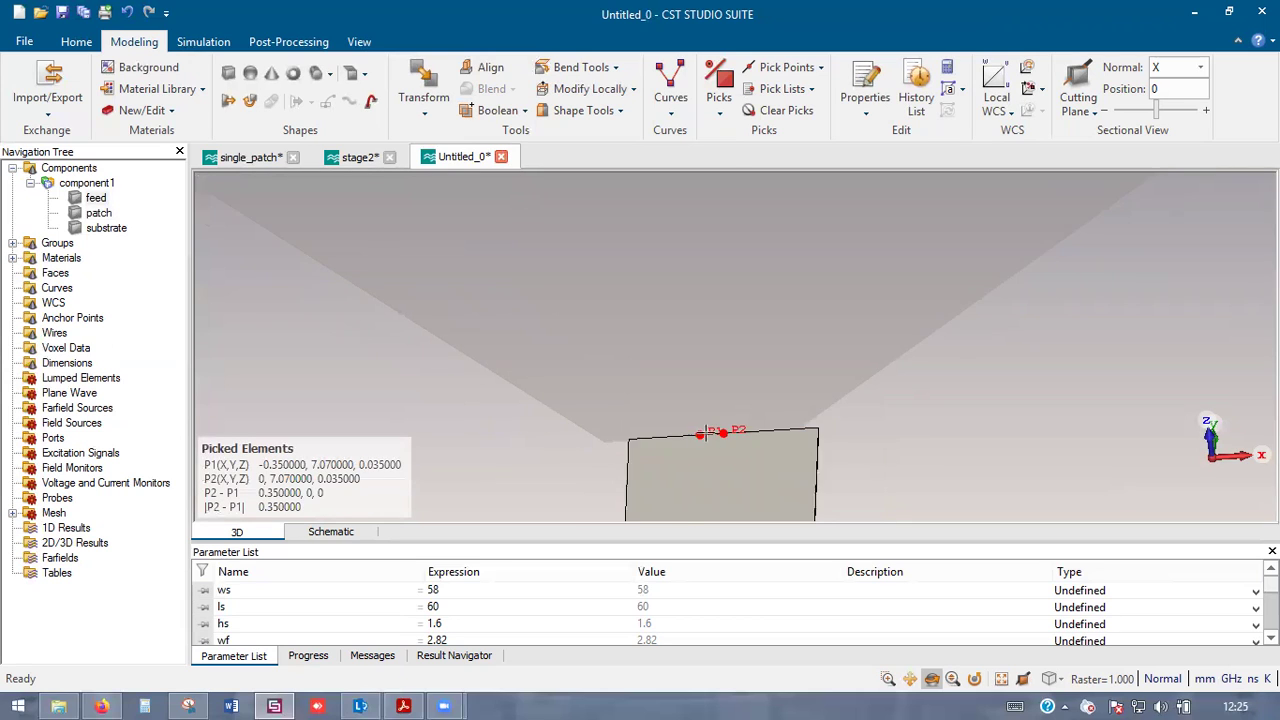
scroll(701, 337, down, 3)
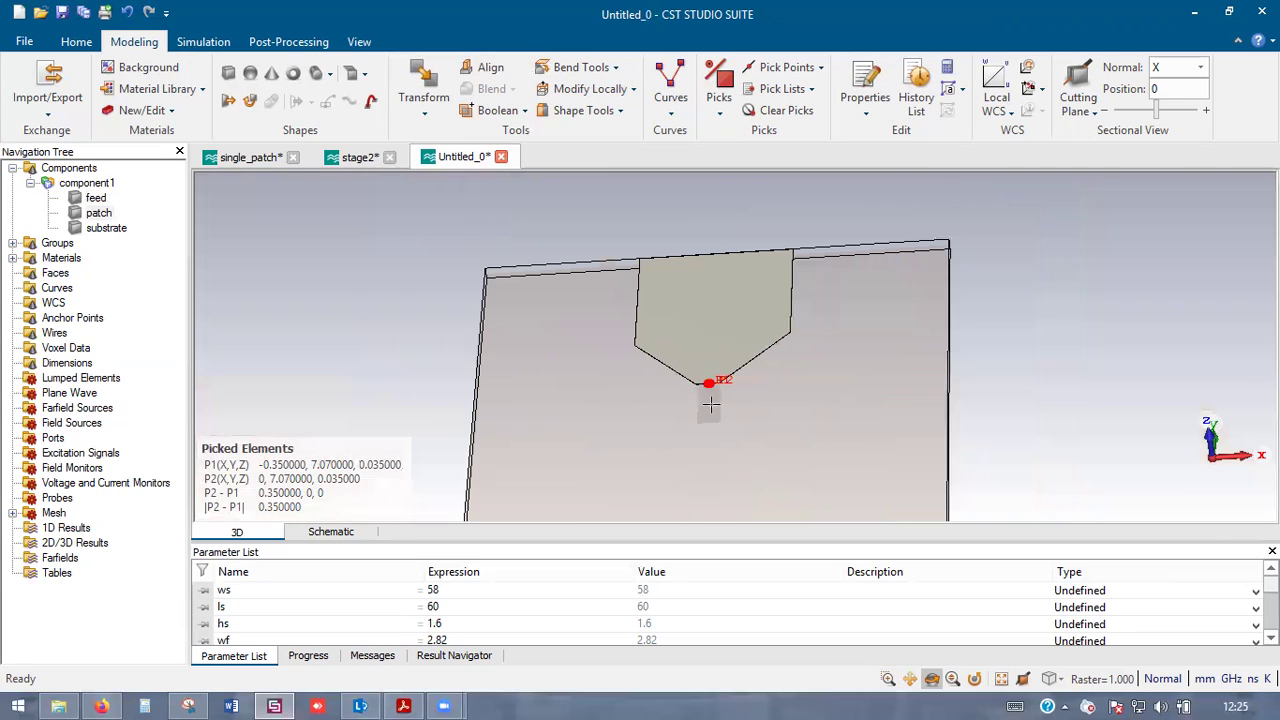
- Translate the patch along the vector between the two picked midpoints and check its alignment with the feed line
key(ctrl+t)
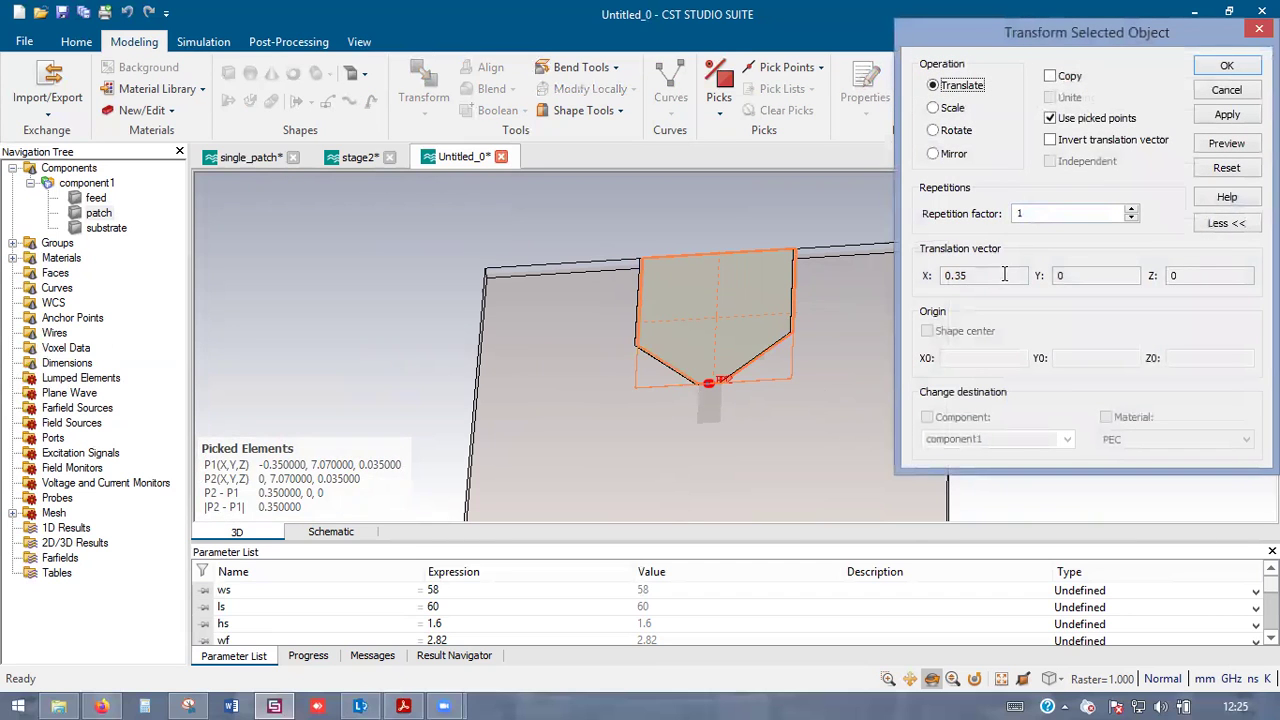
click(1226, 66)
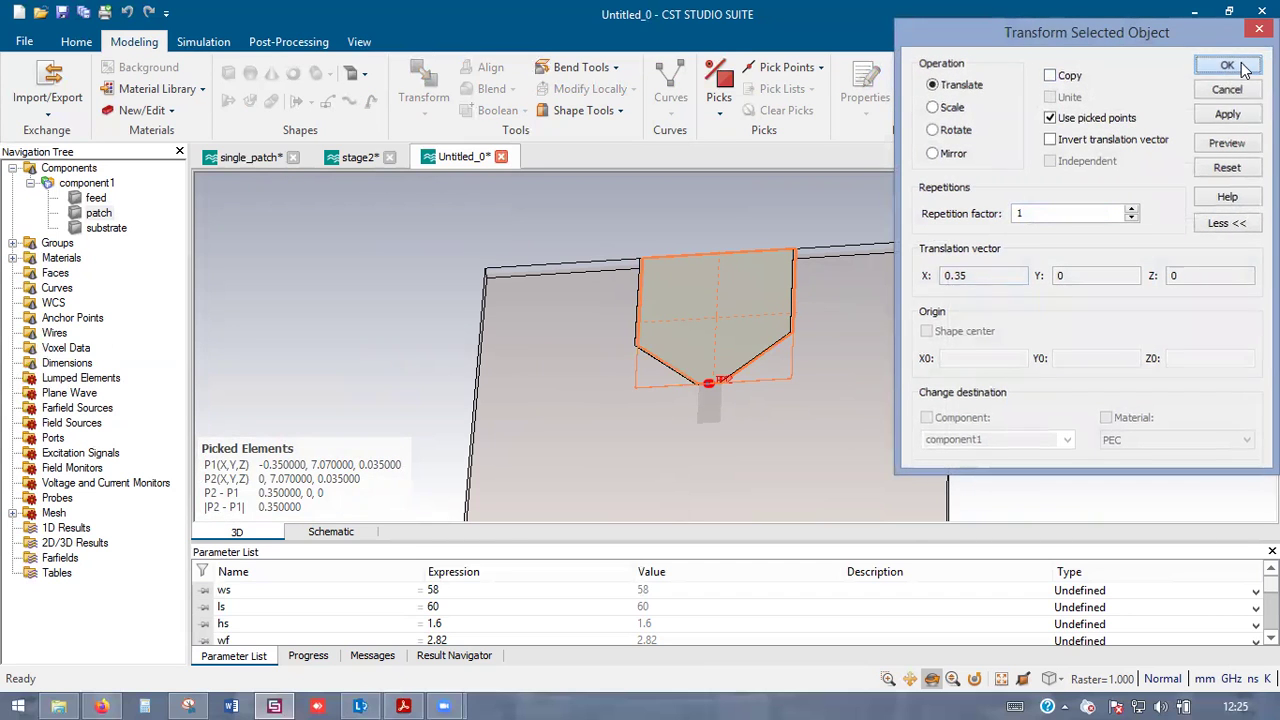
drag(574, 397, 614, 525)
scroll(714, 353, up, 5)
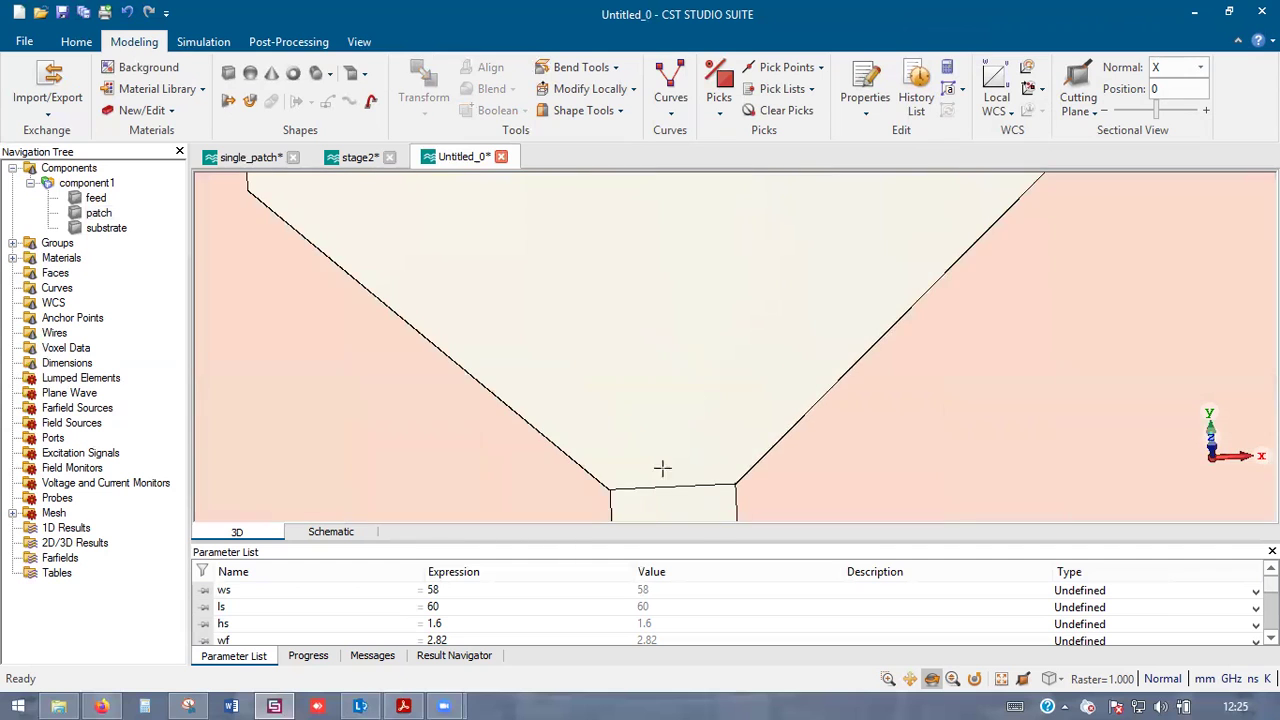
scroll(646, 519, up, 5)
mouse_move(654, 451)
mouse_down()
mouse_move(777, 411)
mouse_move(606, 526)
mouse_up()
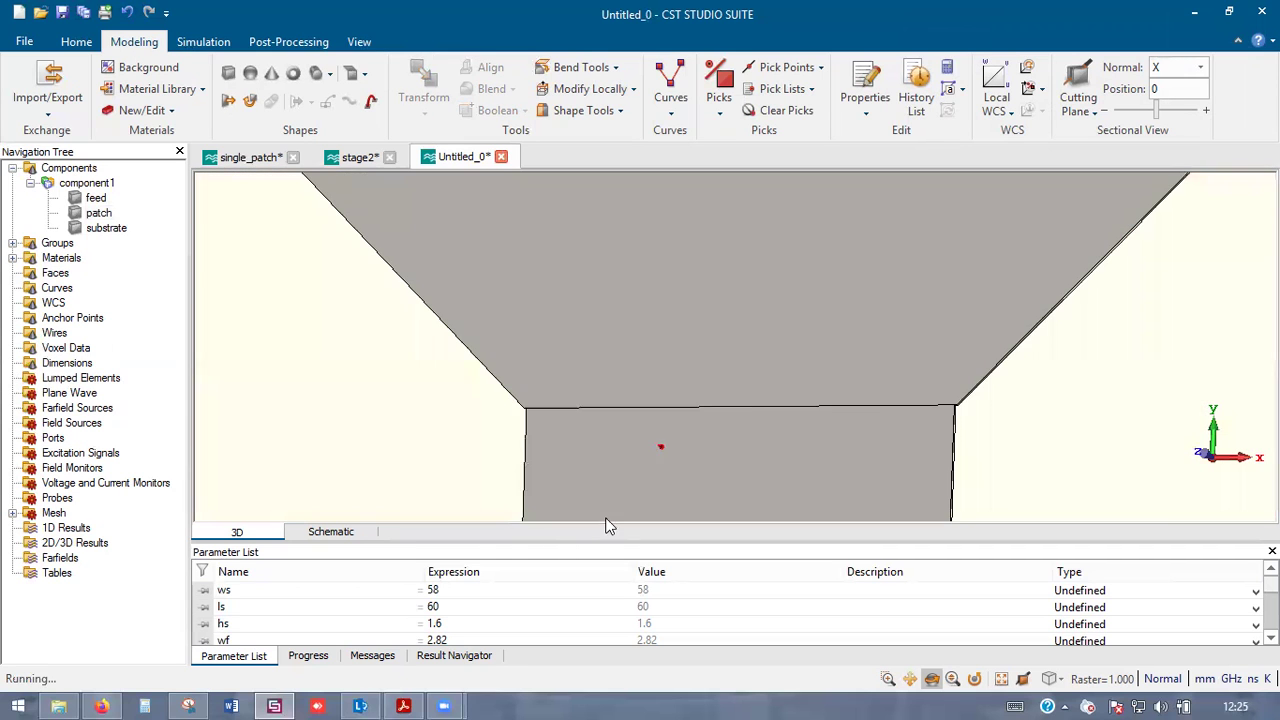
scroll(988, 397, down, 5)
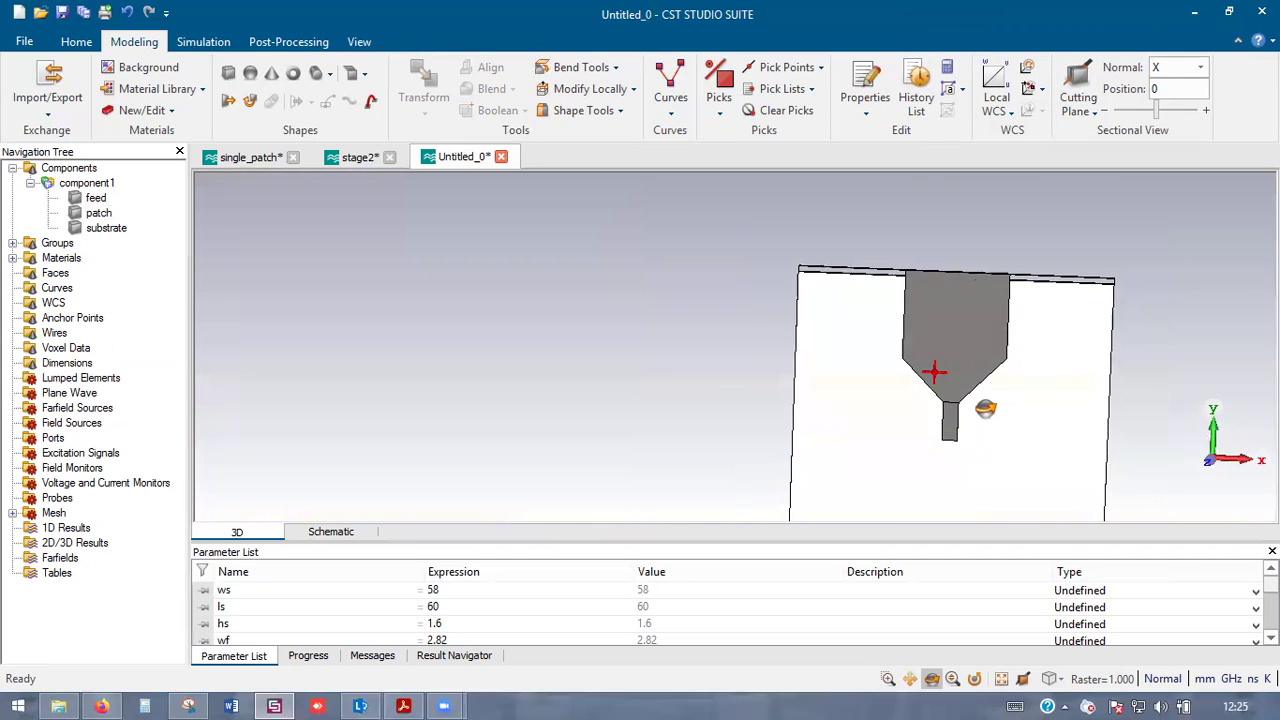
- Check the rounded element outline in the paper's Figure 1 and pick both upper corner edges of the patch
key(alt+Tab)
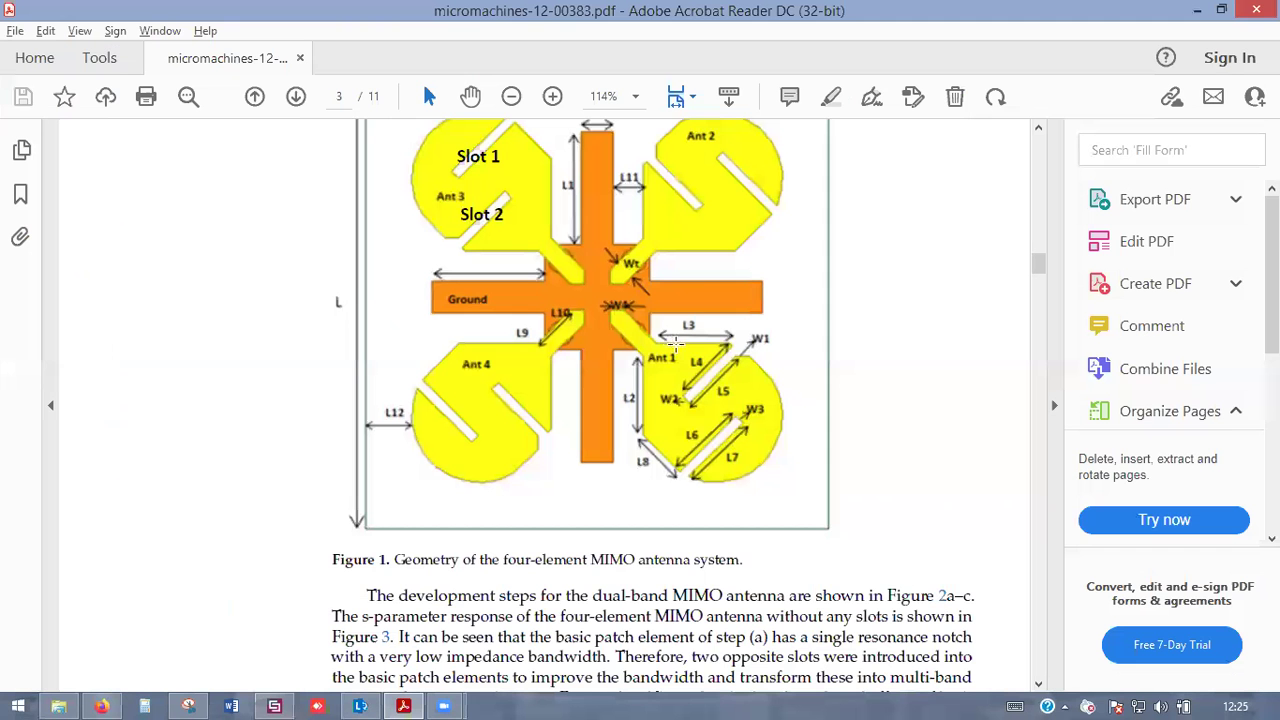
scroll(676, 256, up, 2)
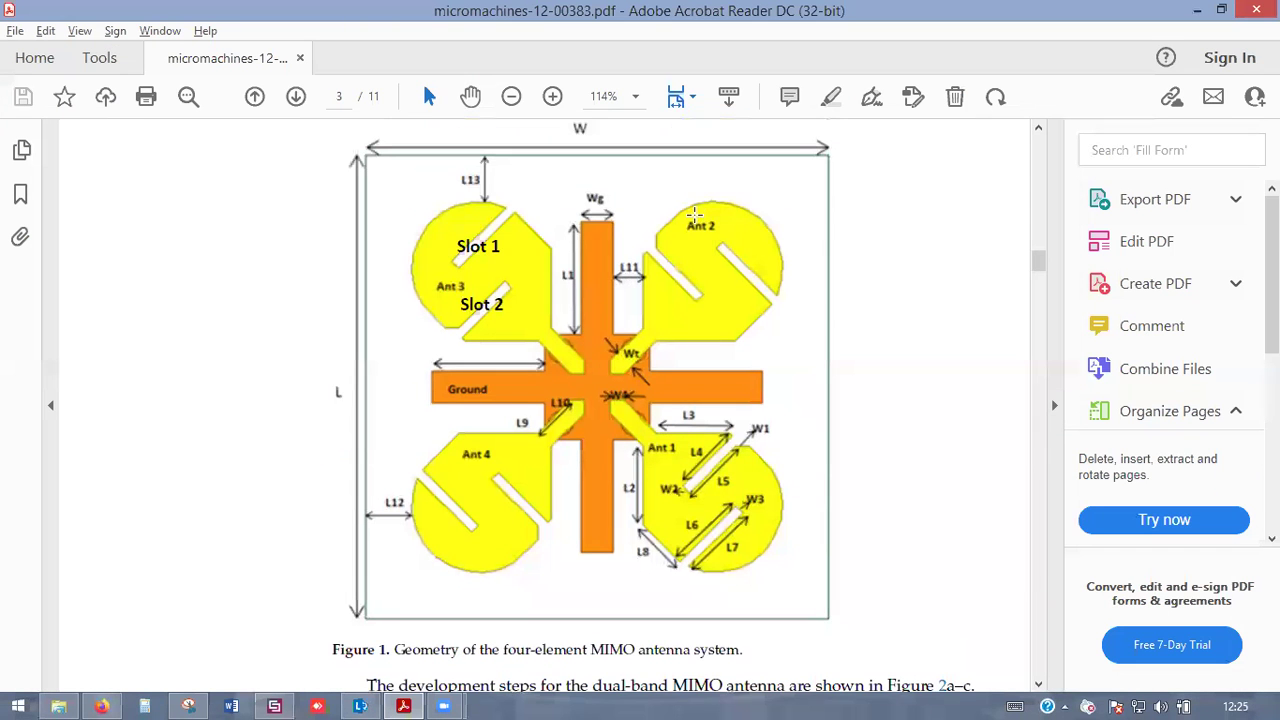
key(alt+Tab)
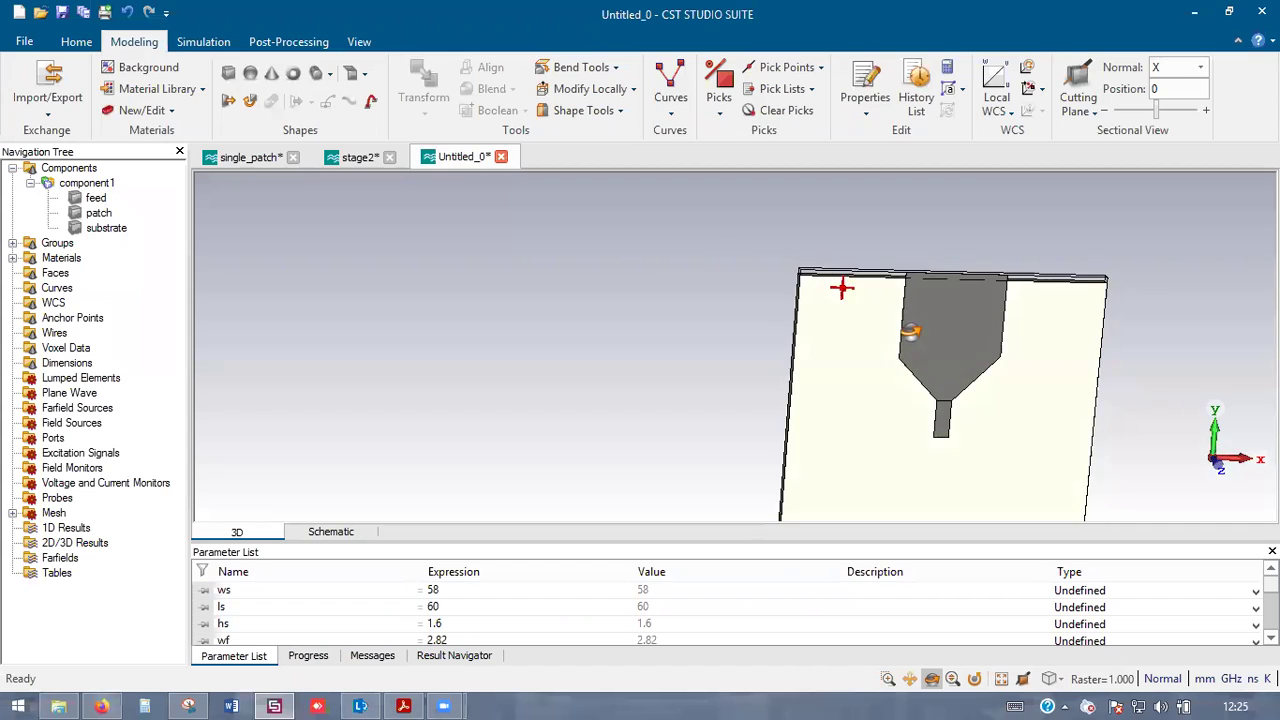
scroll(868, 342, up, 5)
scroll(868, 342, up, 4)
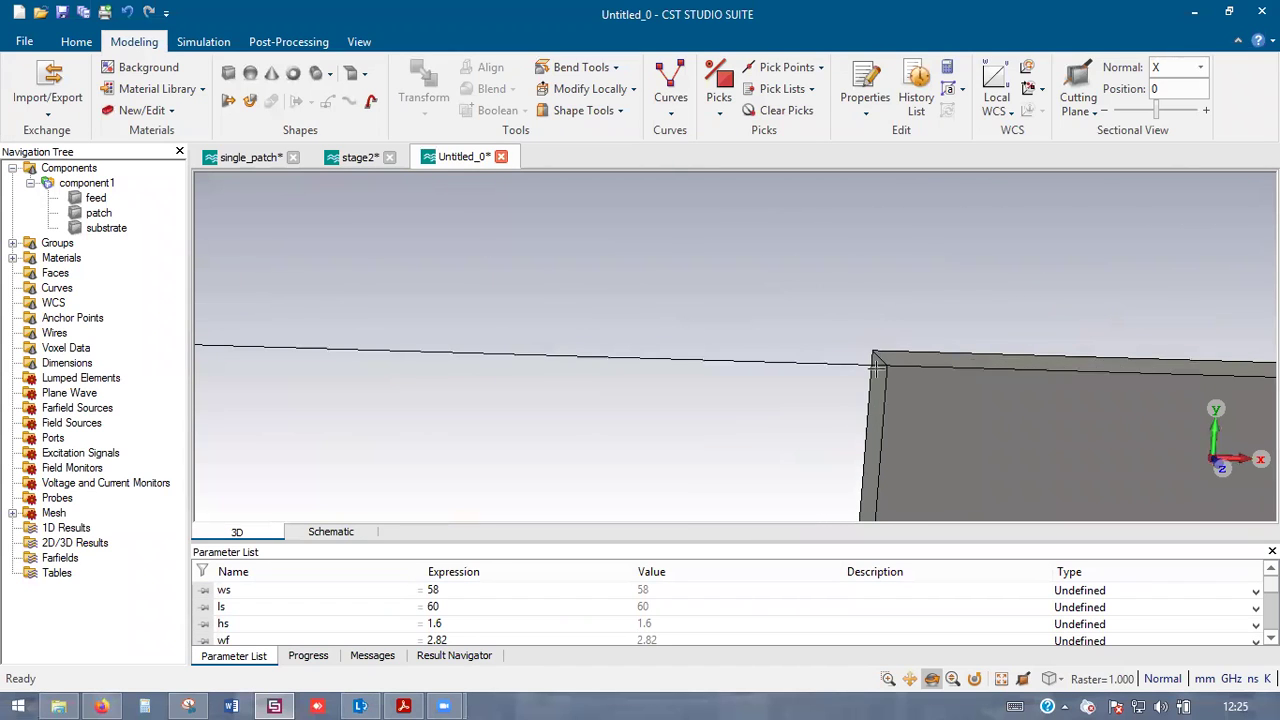
key(e)
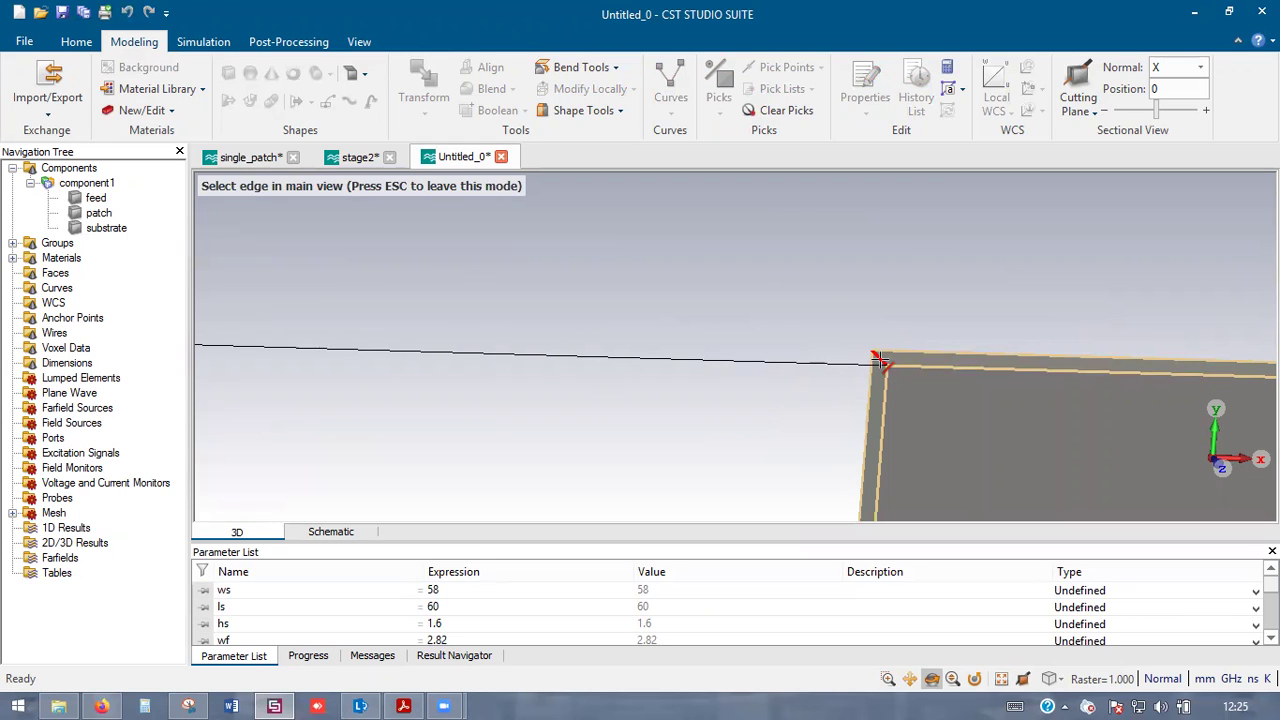
click(878, 358)
scroll(932, 362, down, 5)
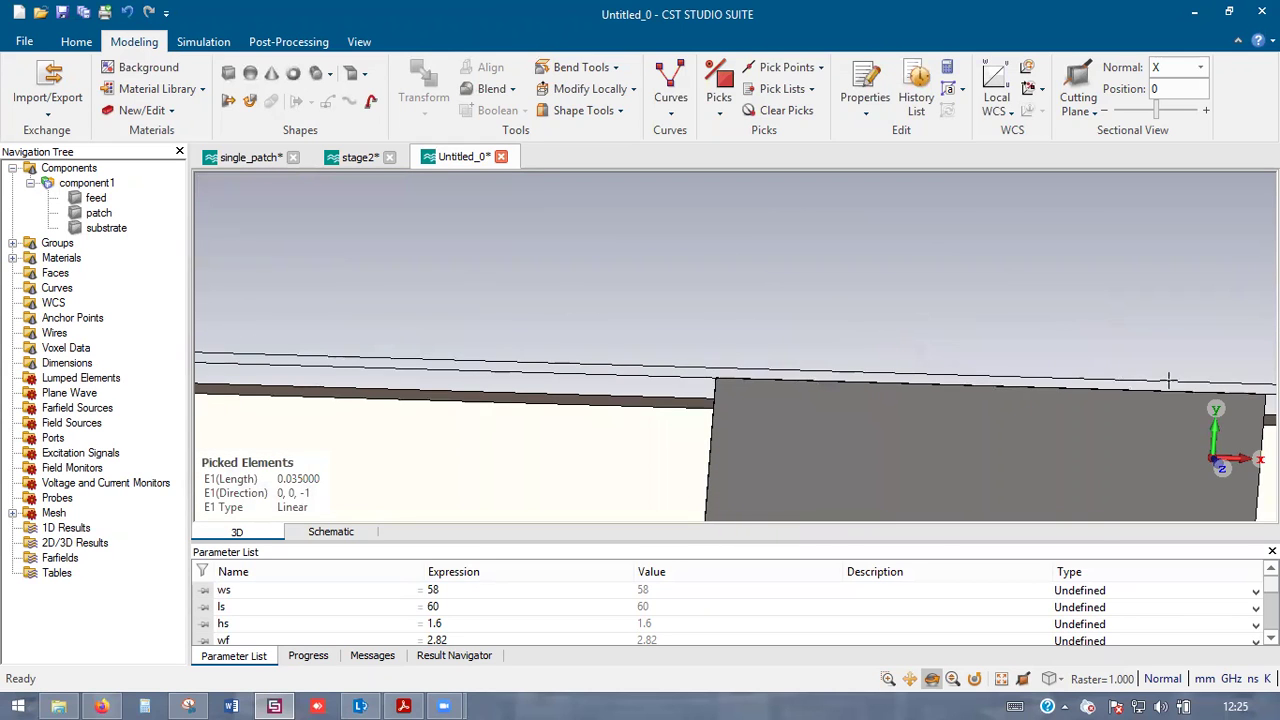
scroll(932, 362, up, 5)
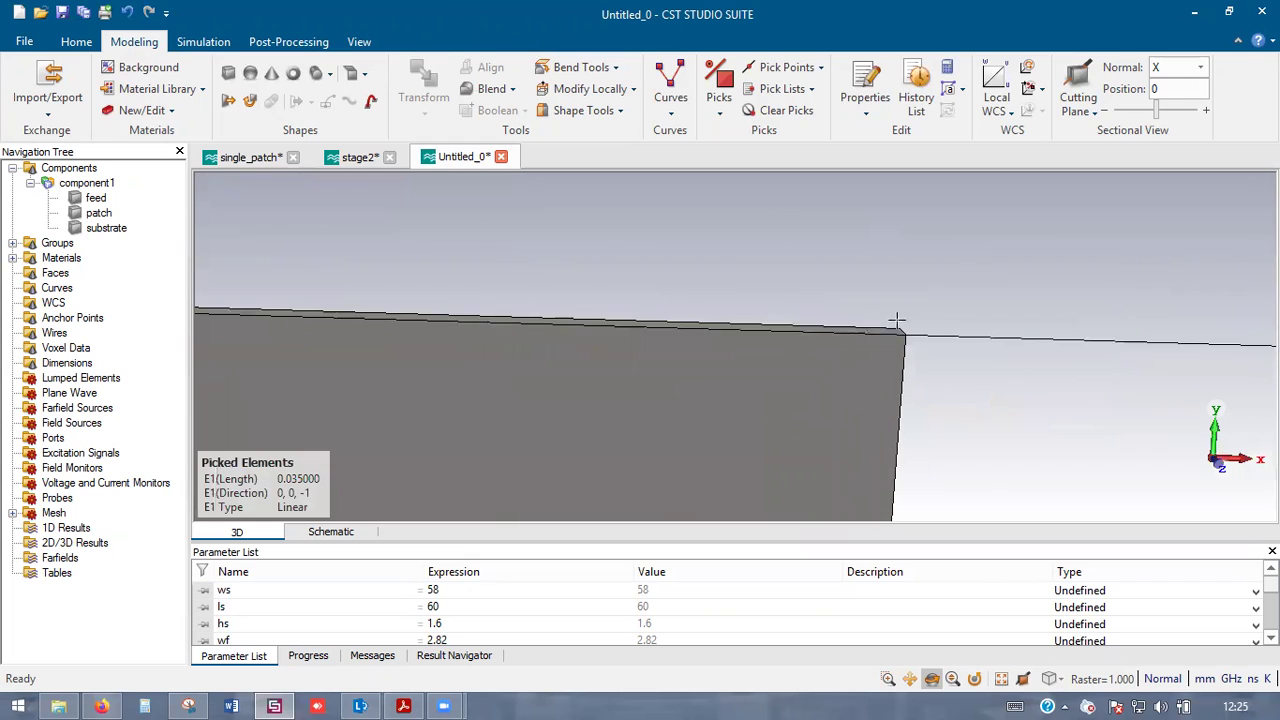
key(e)
click(908, 362)
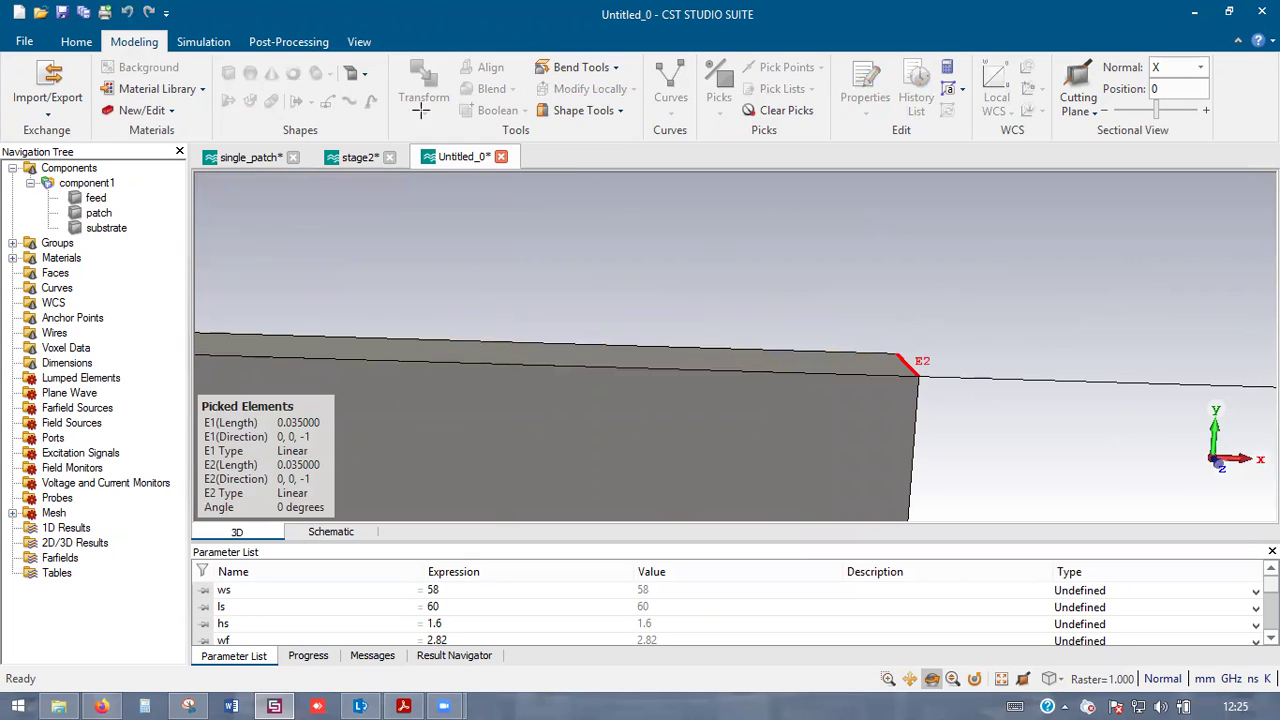
- Blend the two picked patch corners with radius r_bend, defining the parameter as 7
click(497, 89)
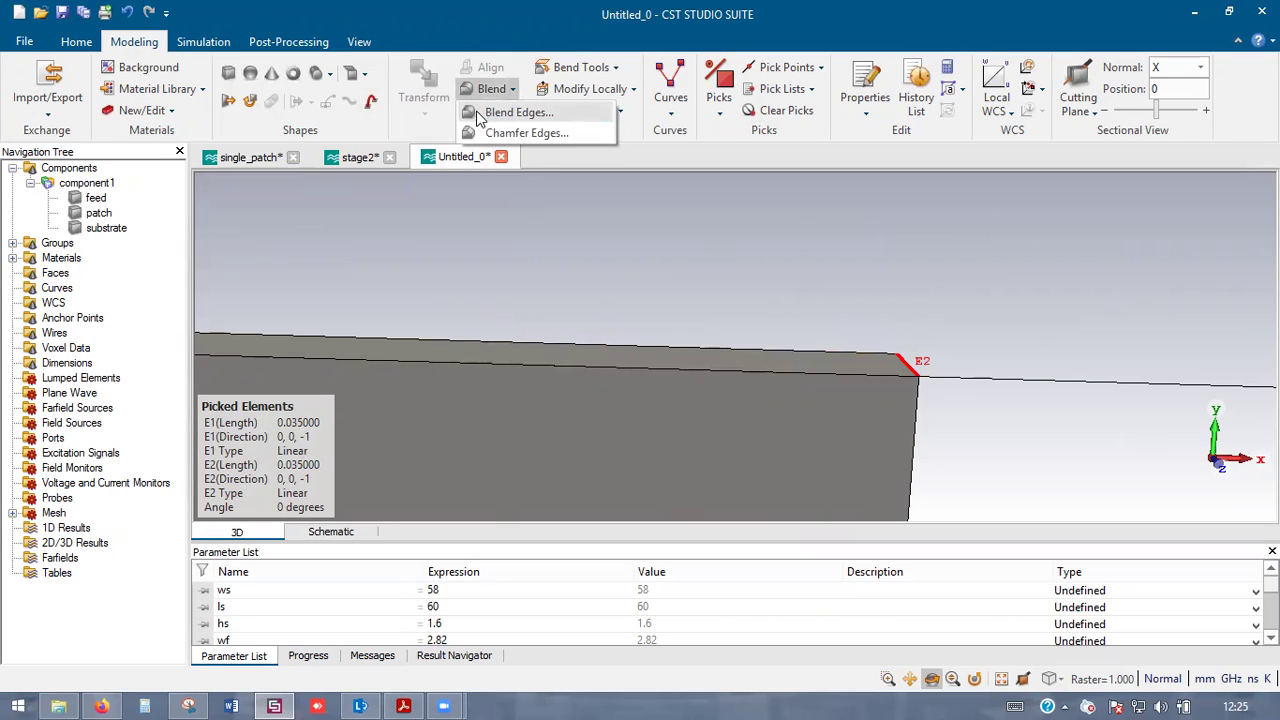
click(493, 113)
text(r_bend)
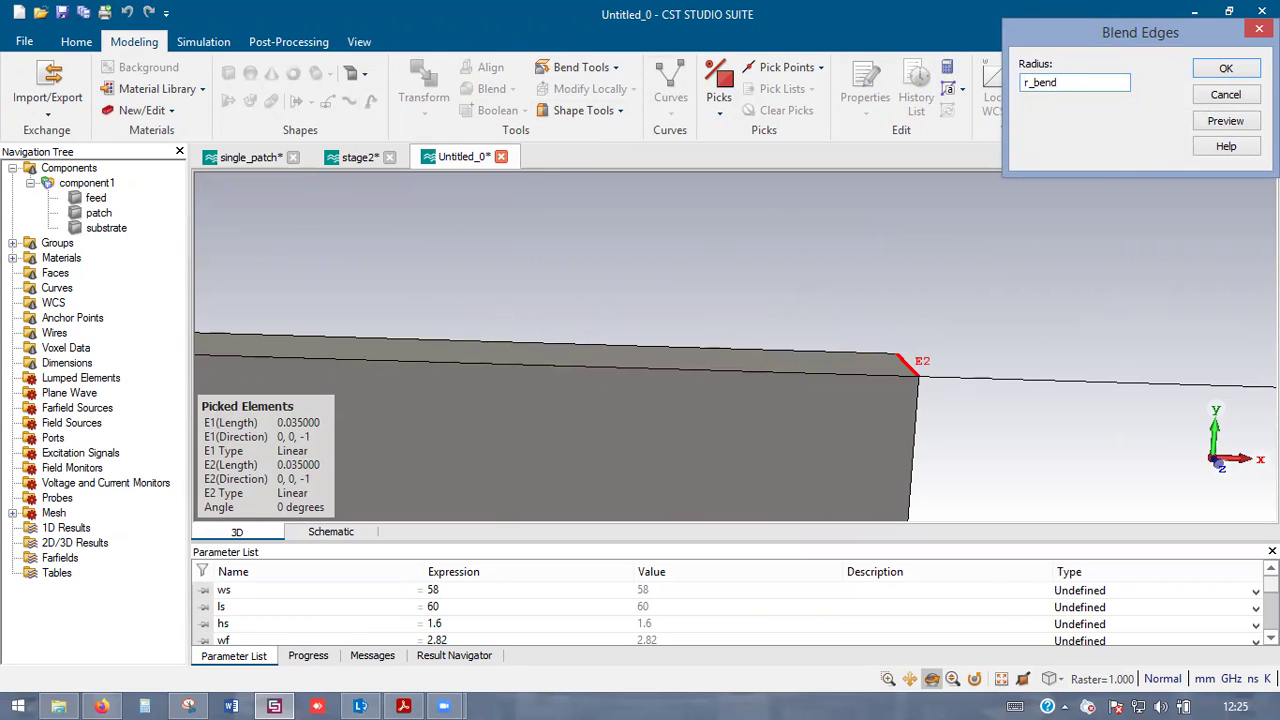
key(Return)
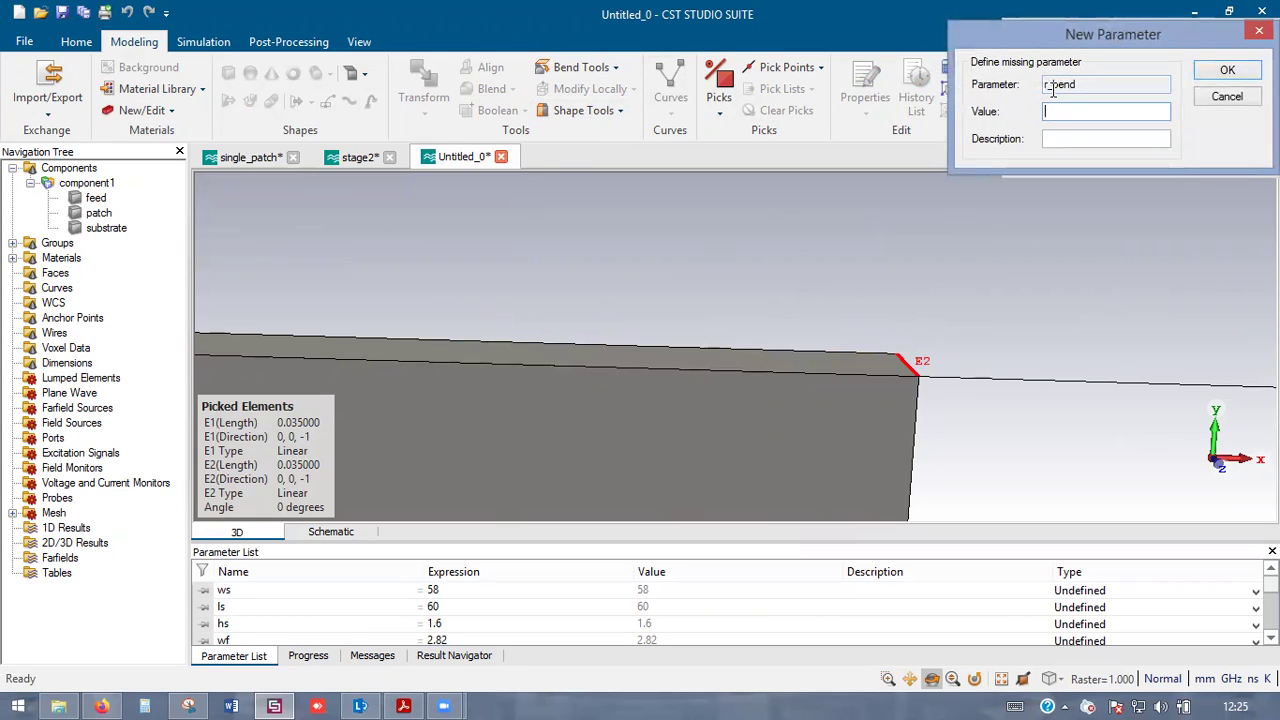
text(7)
key(Return)
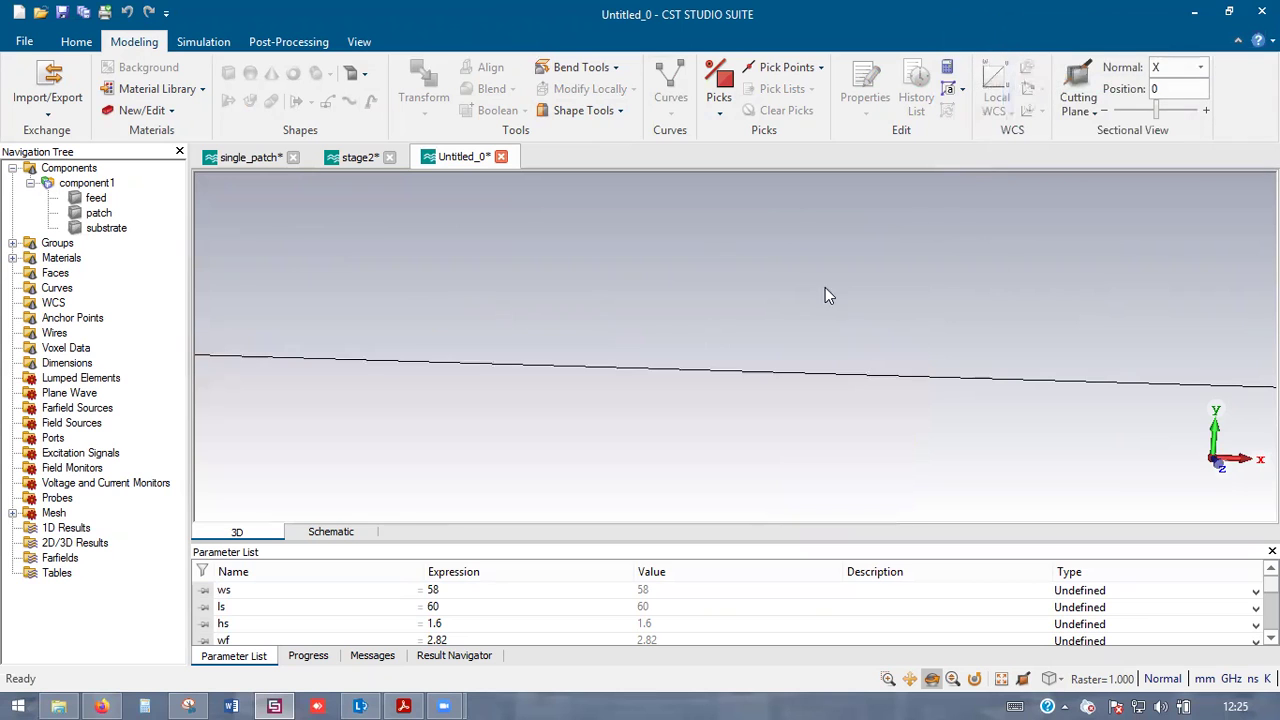
scroll(852, 277, down, 5)
drag(794, 357, 702, 286)
scroll(638, 272, down, 3)
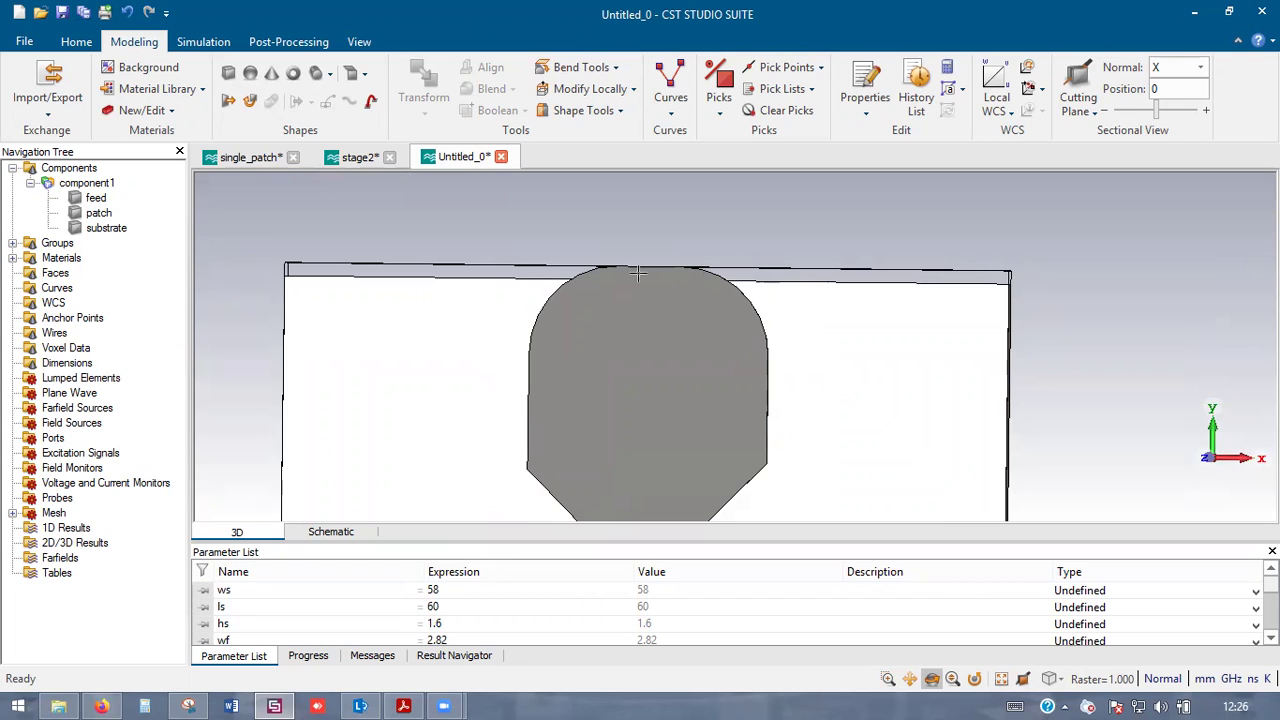
scroll(836, 295, down, 4)
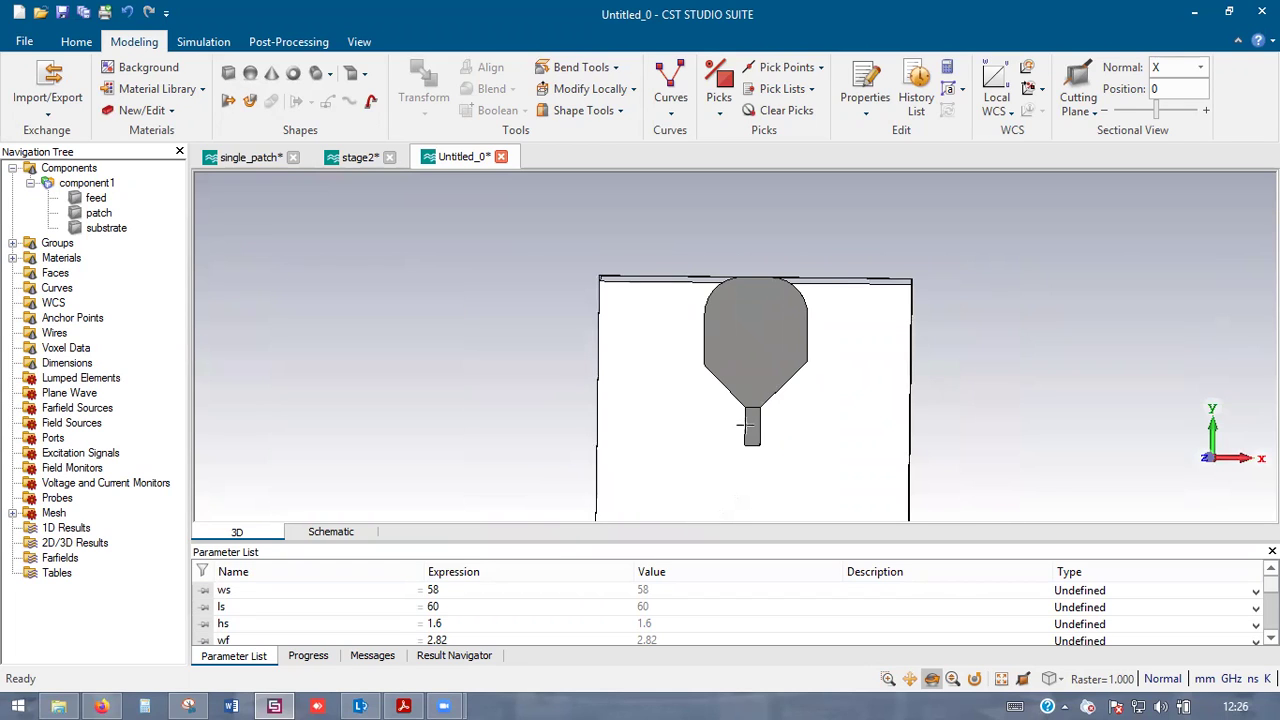
- Check the feed tip shape in the paper's Figure 1 and pick the lower-right corner edge of the feed line
key(alt+Tab)
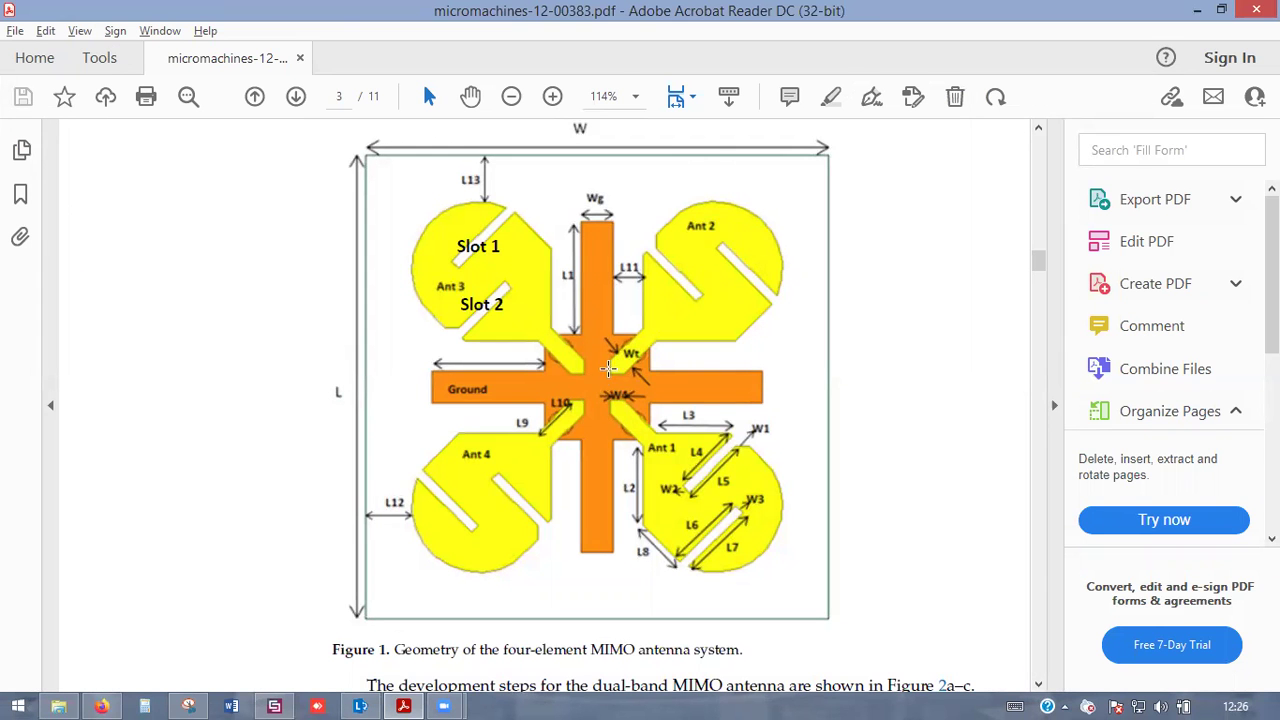
key(alt+Tab)
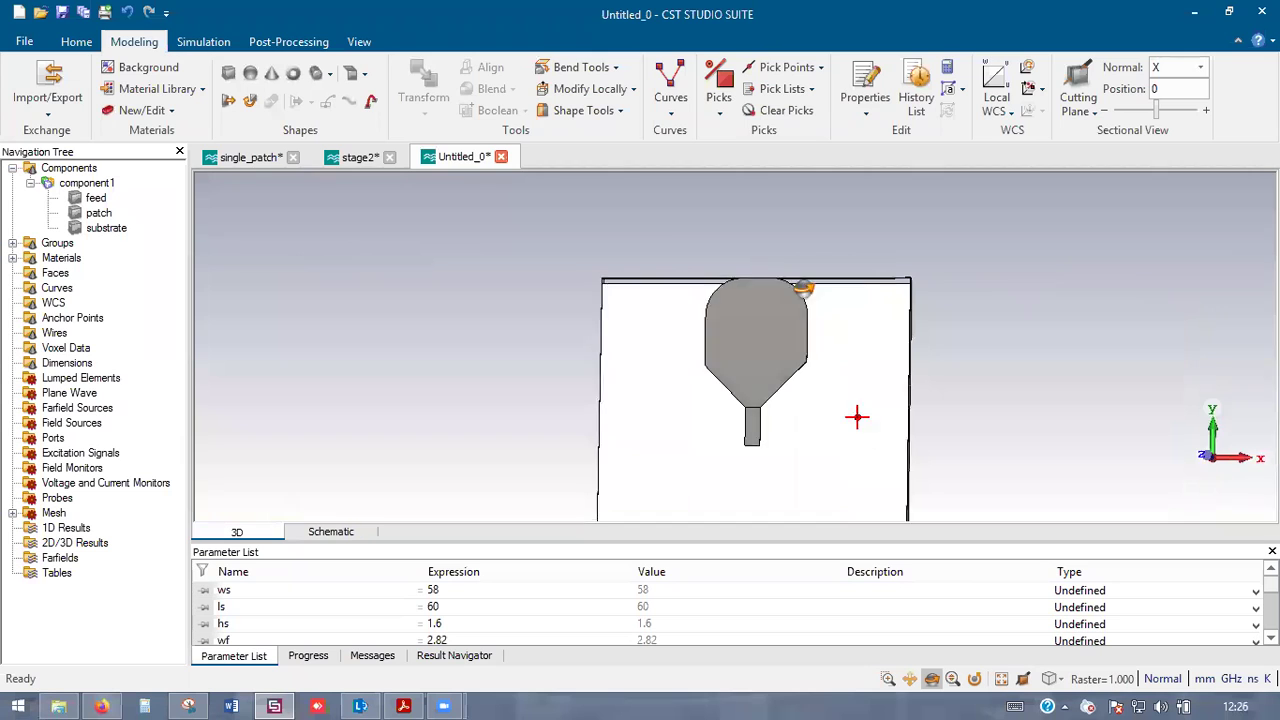
scroll(791, 481, up, 4)
scroll(766, 437, down, 5)
scroll(760, 349, up, 6)
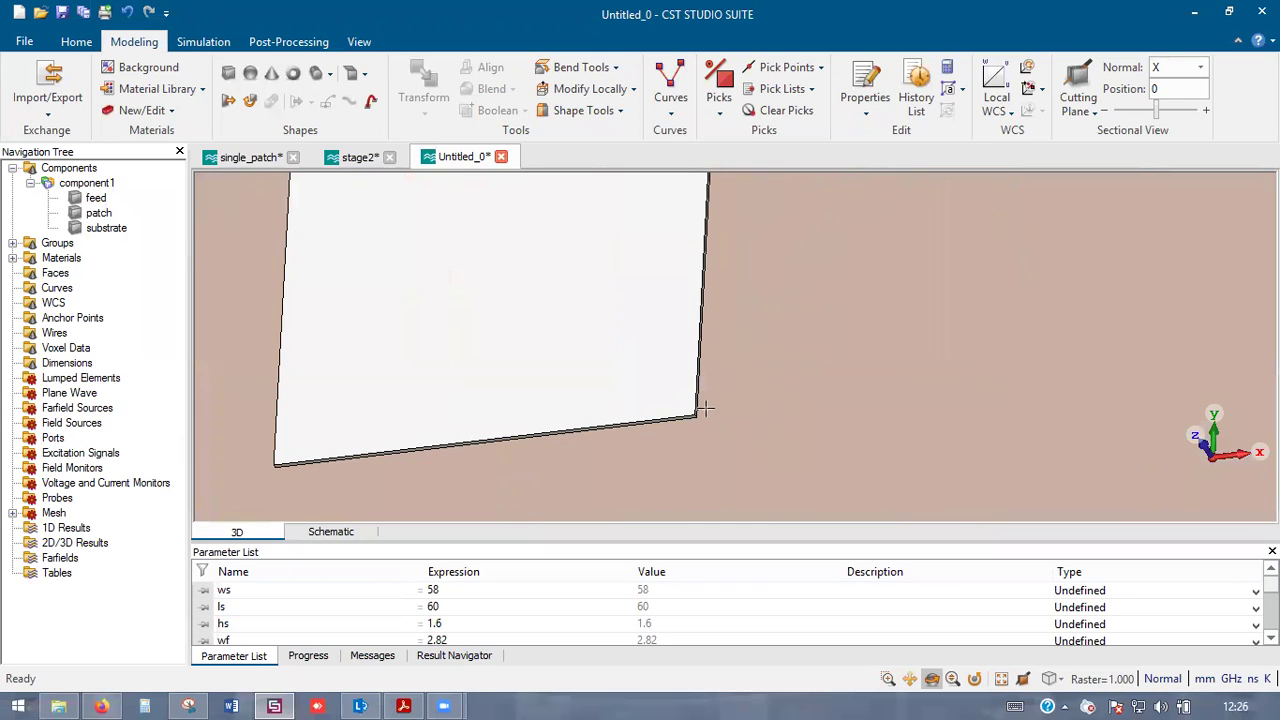
scroll(691, 418, up, 2)
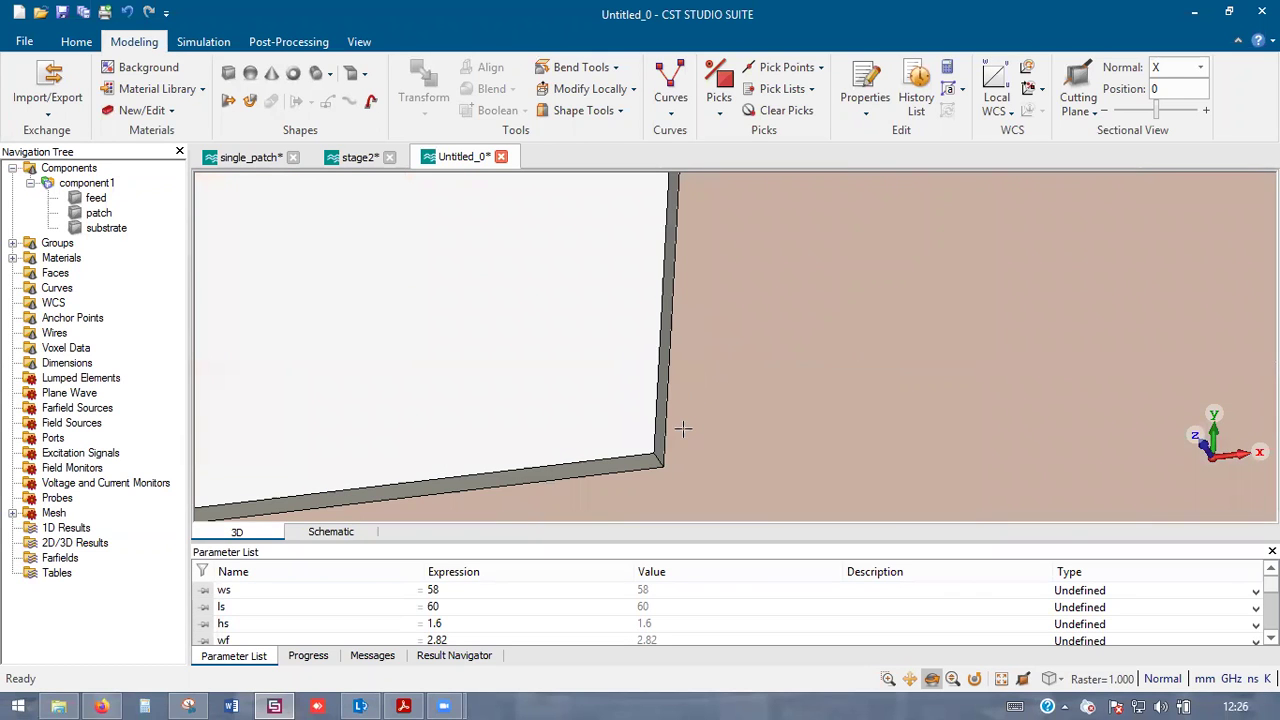
scroll(682, 428, up, 2)
key(e)
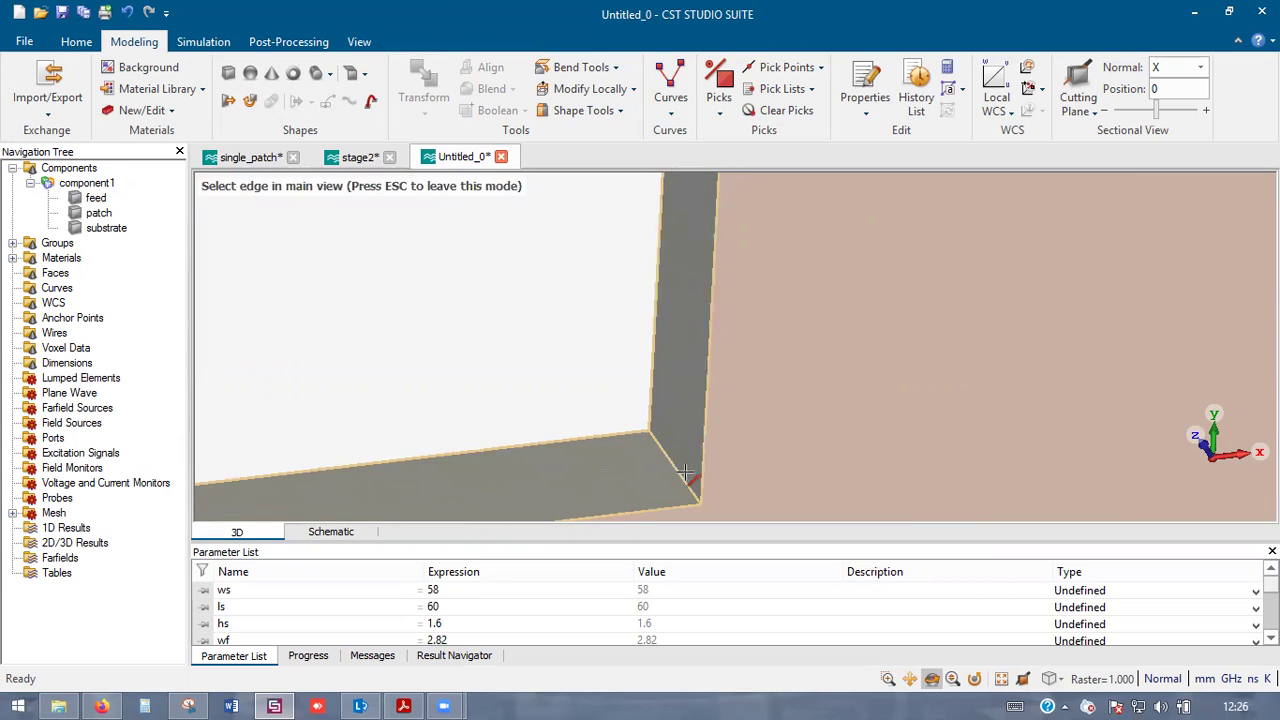
double_click(678, 472)
scroll(841, 433, down, 5)
scroll(903, 403, down, 3)
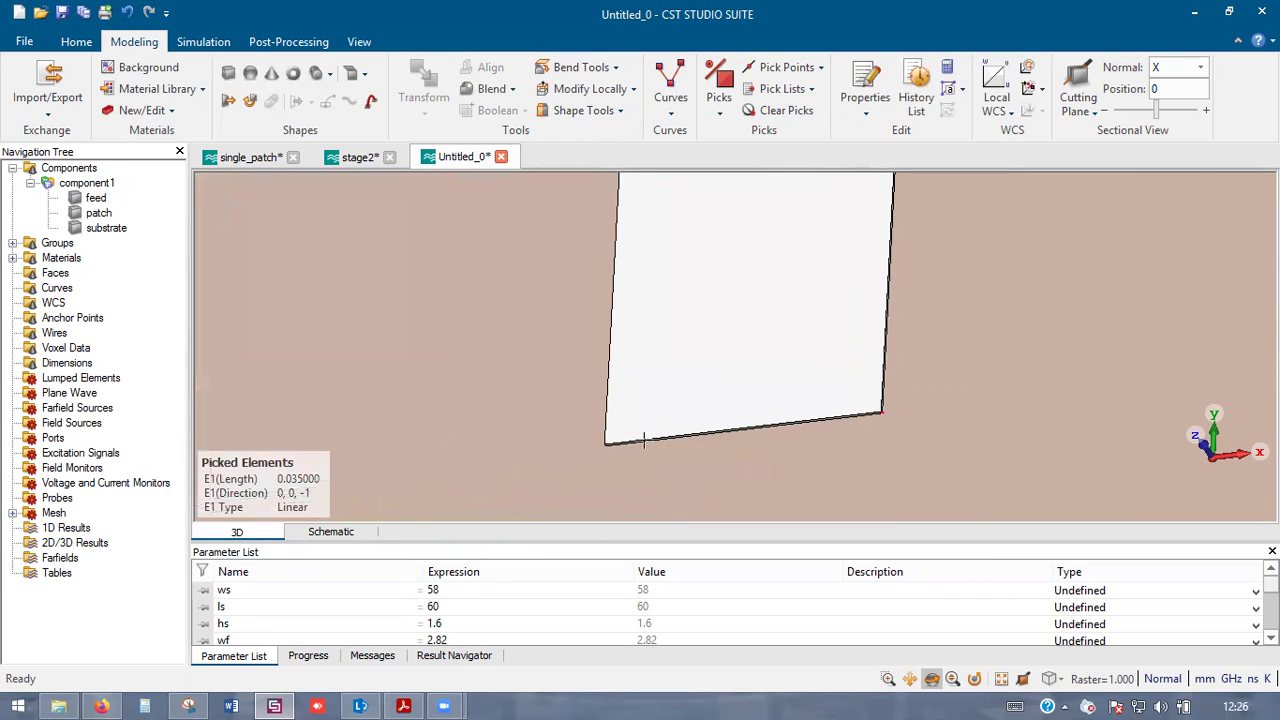
- Add the lower-left corner edge of the feed line to the picked edges
scroll(646, 440, up, 4)
scroll(418, 467, up, 2)
key(e)
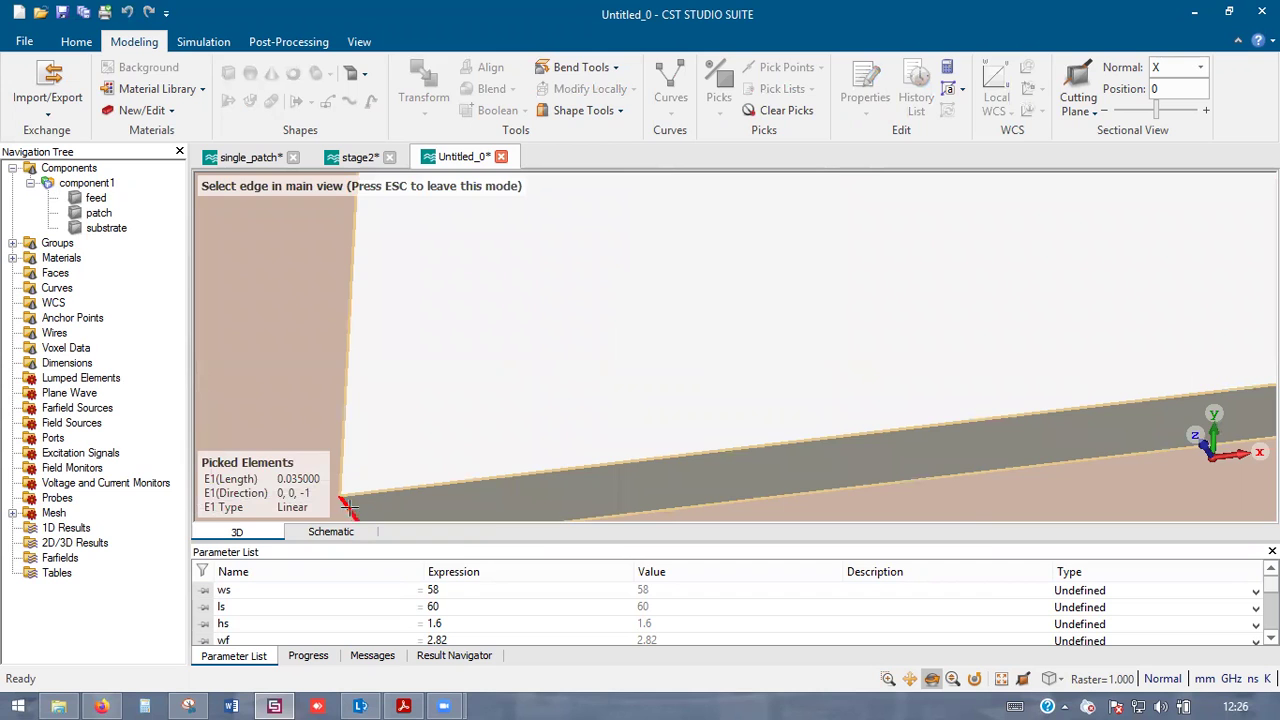
click(347, 508)
scroll(597, 391, down, 3)
- Chamfer both picked feed line corners at 45 degrees with width champ, defining the parameter as 1.5
click(514, 91)
click(540, 131)
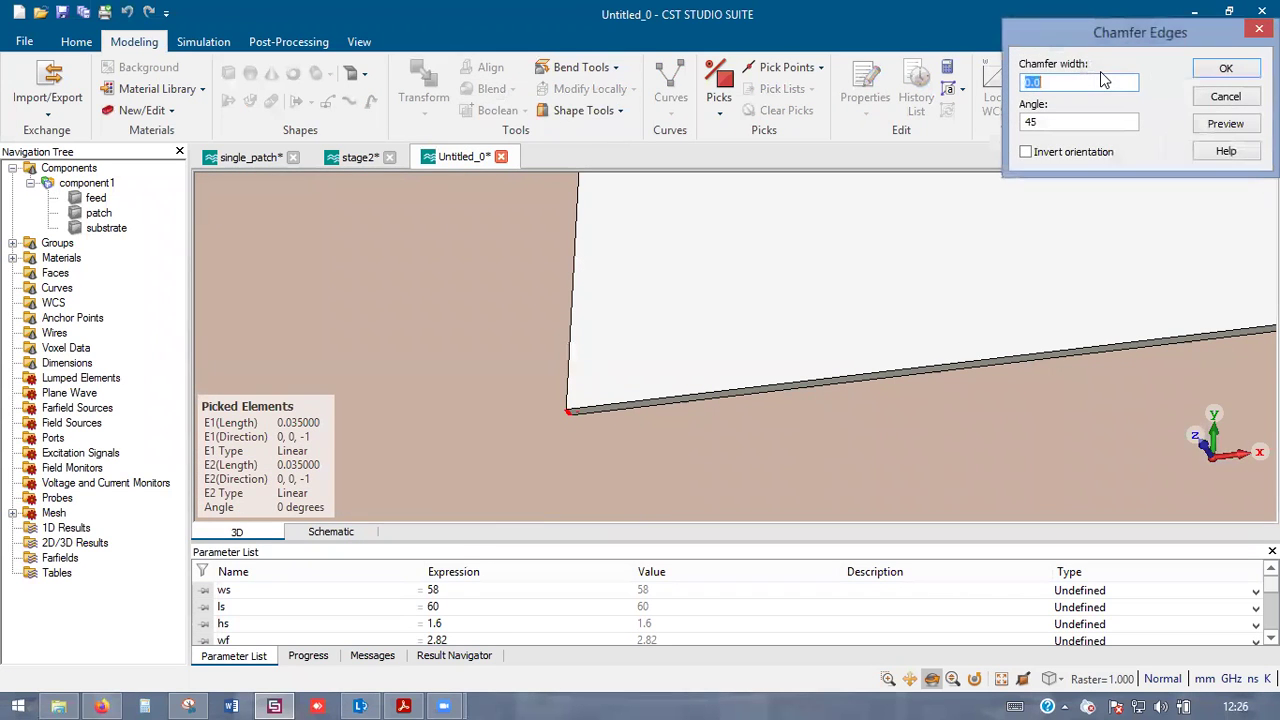
text(champ)
key(Return)
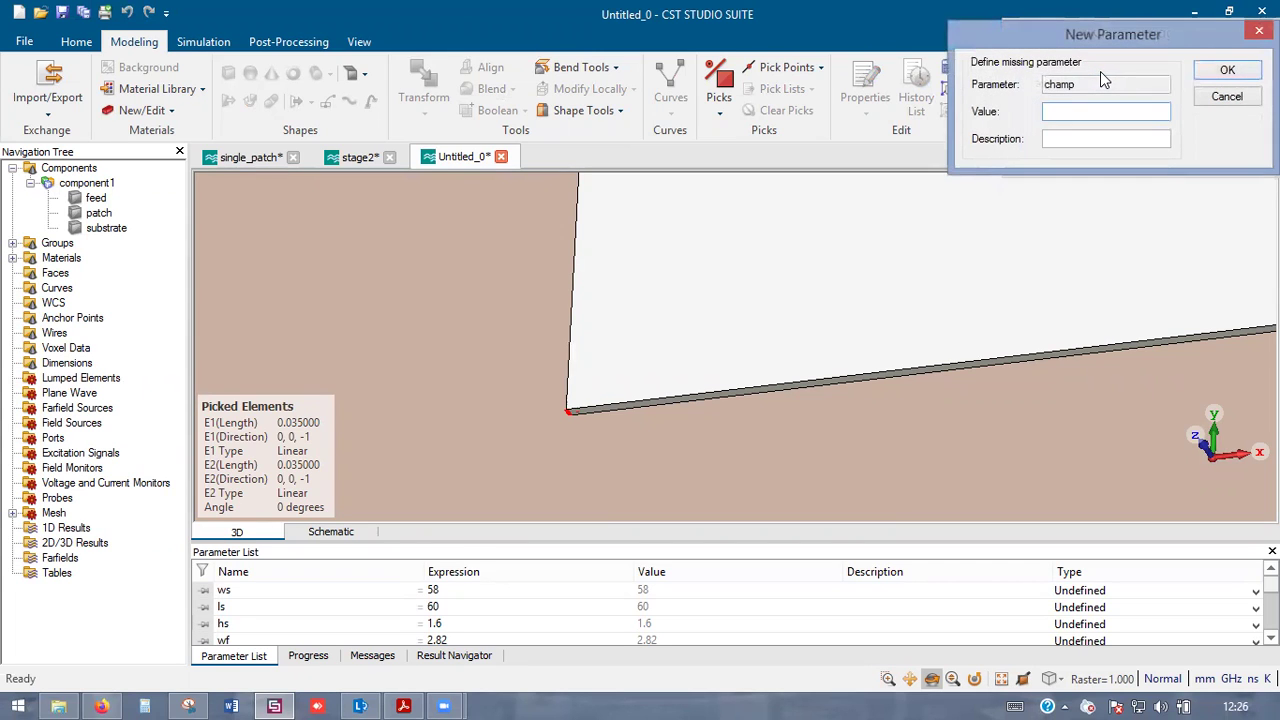
text(1.5)
key(Return)
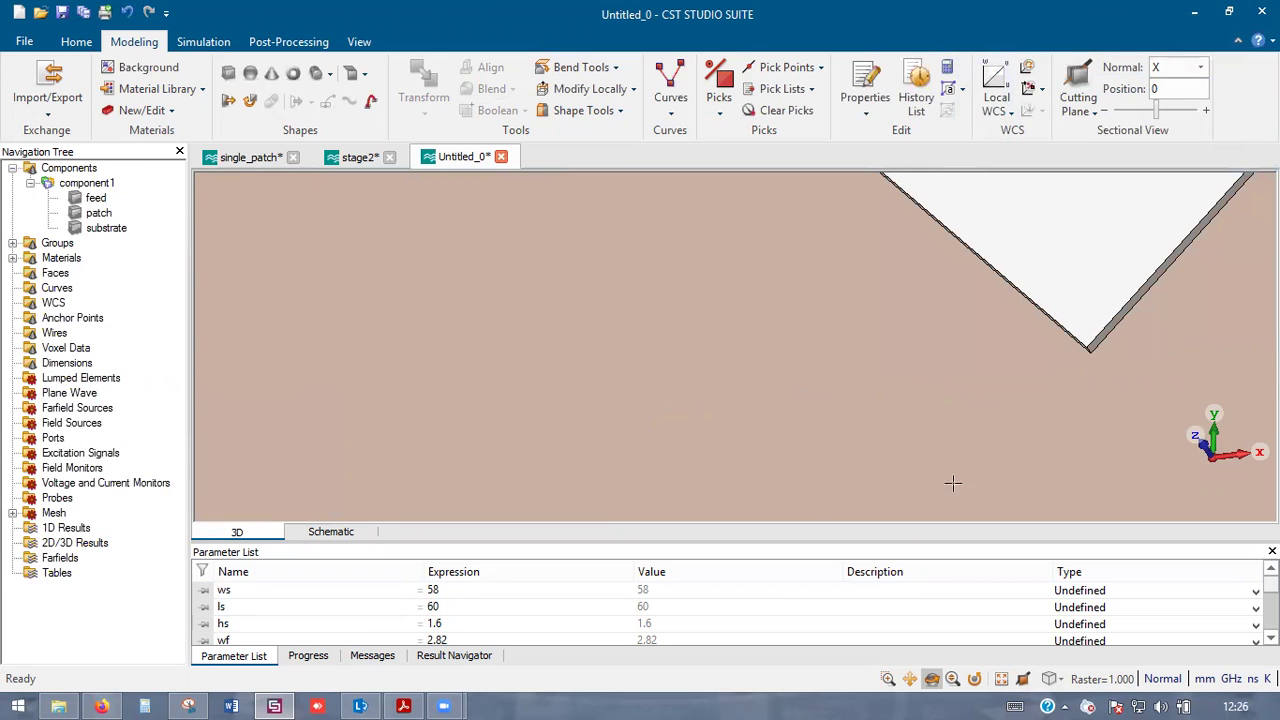
- Compare the pointed feed tip with the feed tips in the finished stage2 model
click(358, 157)
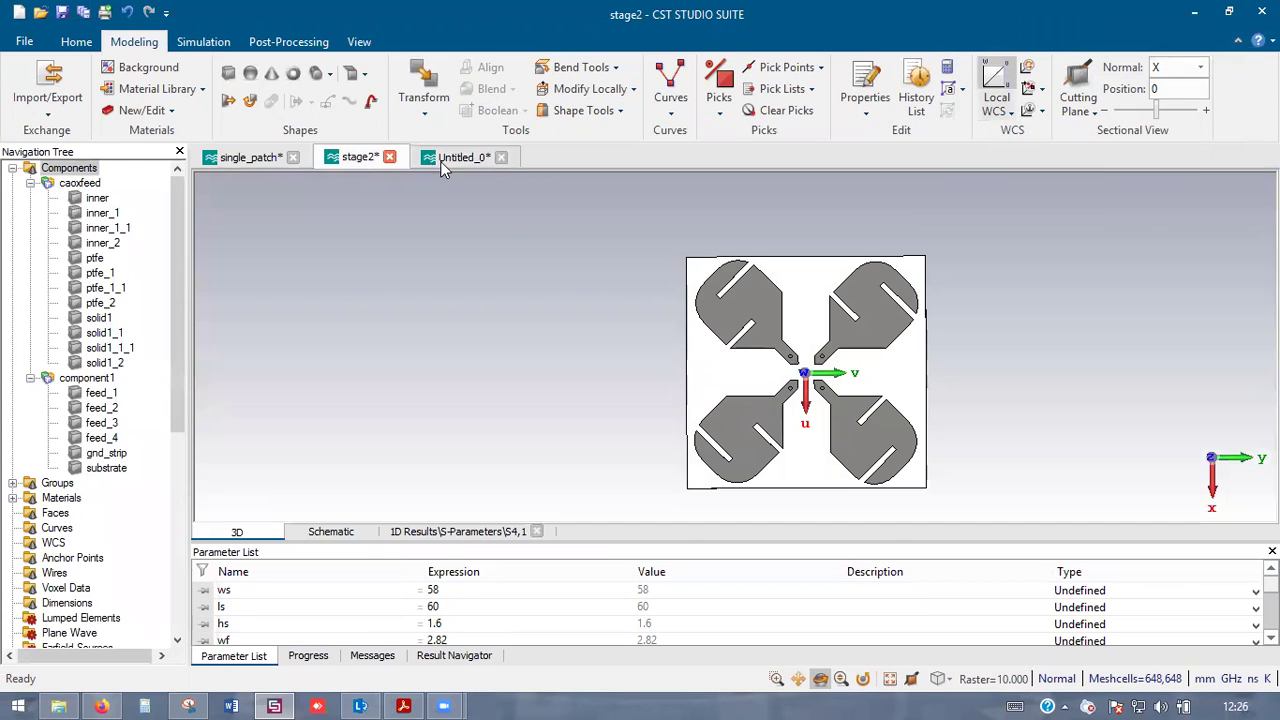
click(460, 157)
scroll(833, 382, down, 8)
scroll(832, 363, up, 5)
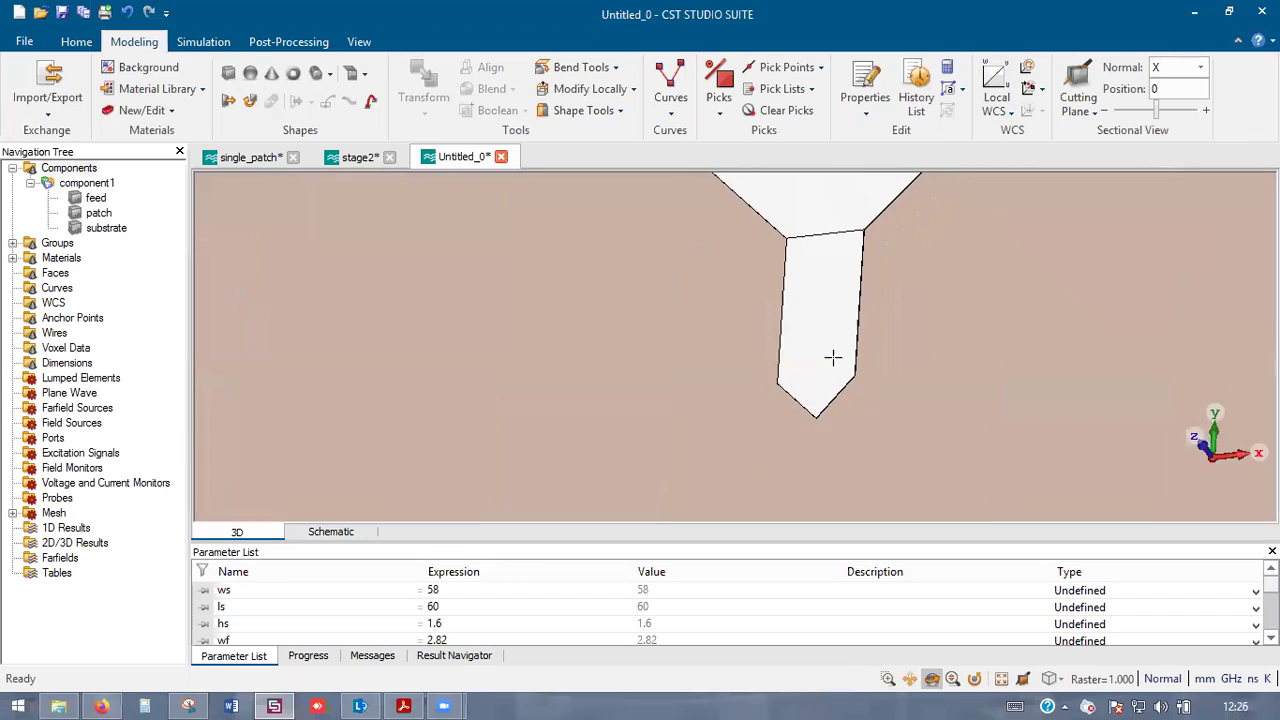
drag(836, 364, 900, 420)
scroll(906, 401, down, 3)
- Examine the shape of the four feed tips near the centre of Figure 1 in the paper's PDF
key(alt+Tab)
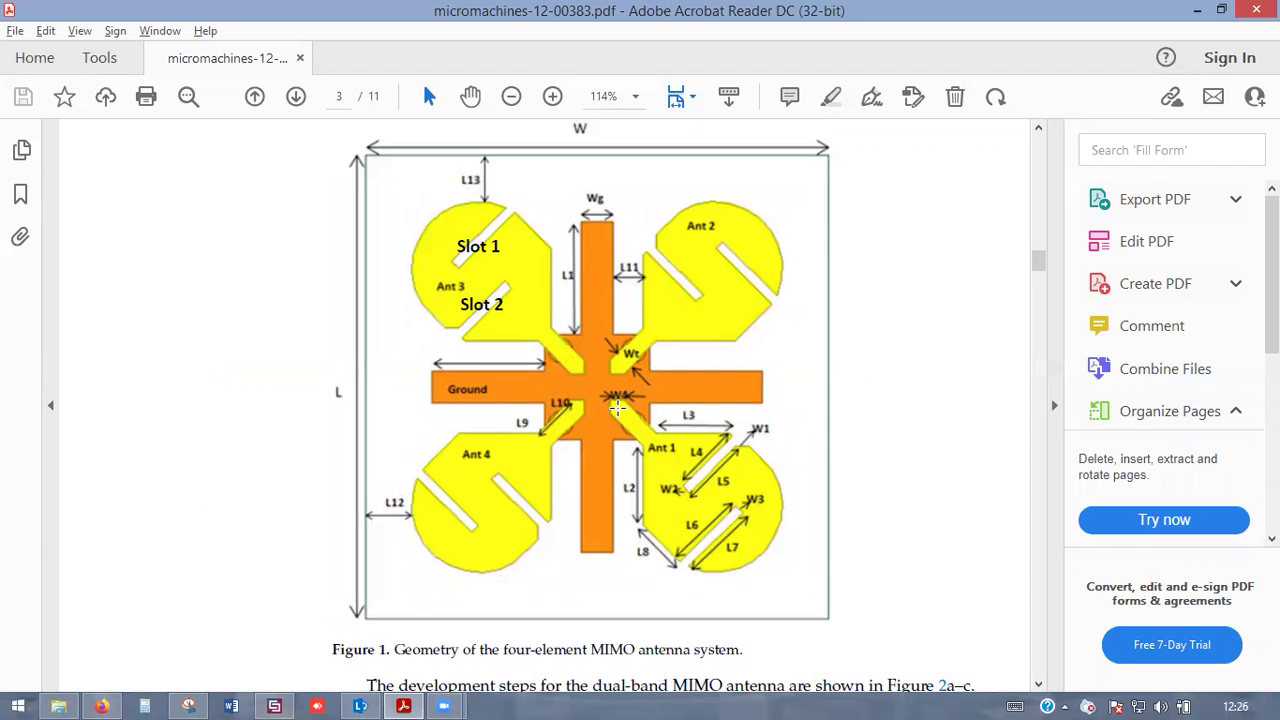
ctrl+scroll(618, 405, up, 1)
key(alt+Tab)
key(alt+Tab)
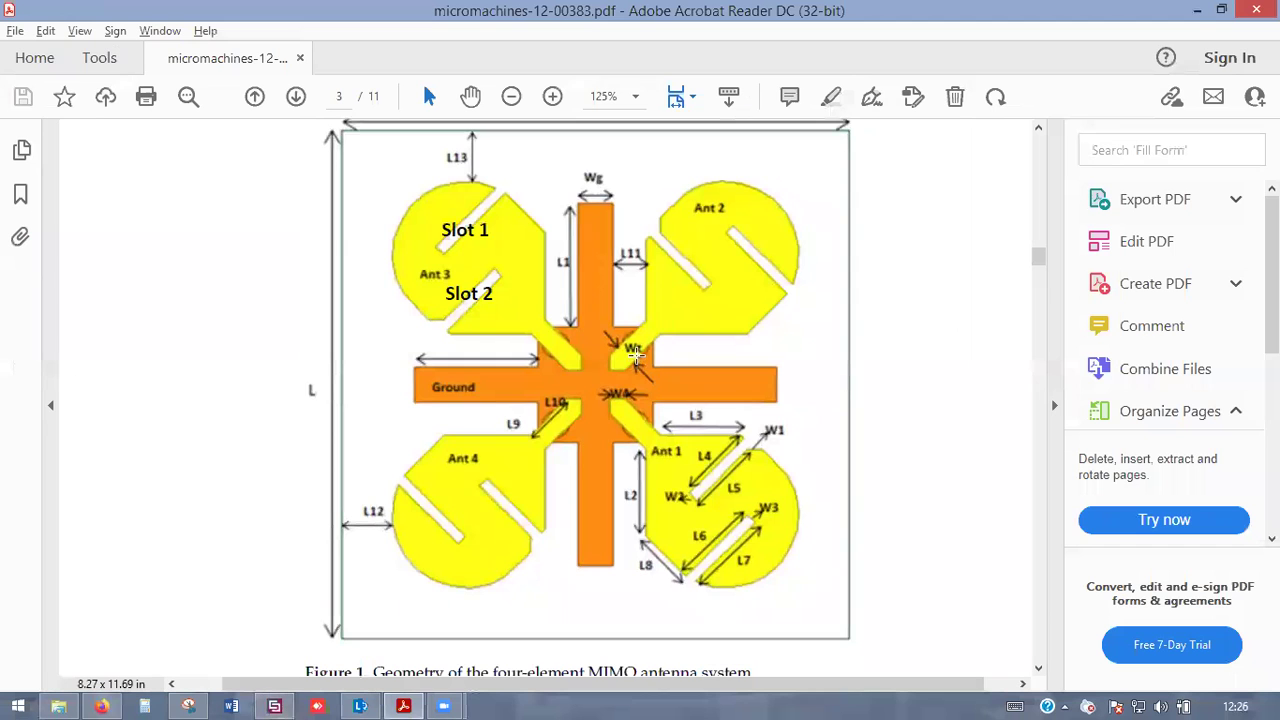
ctrl+scroll(633, 352, up, 5)
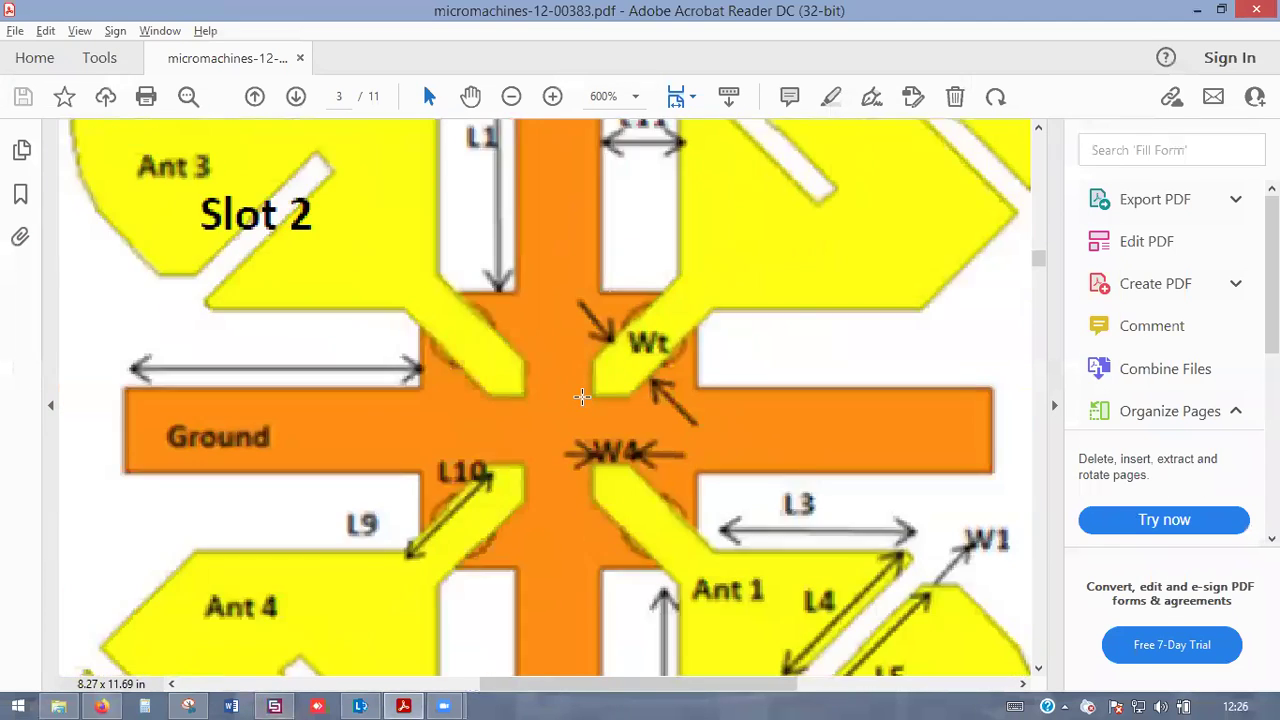
ctrl+scroll(581, 397, down, 6)
ctrl+scroll(642, 374, up, 5)
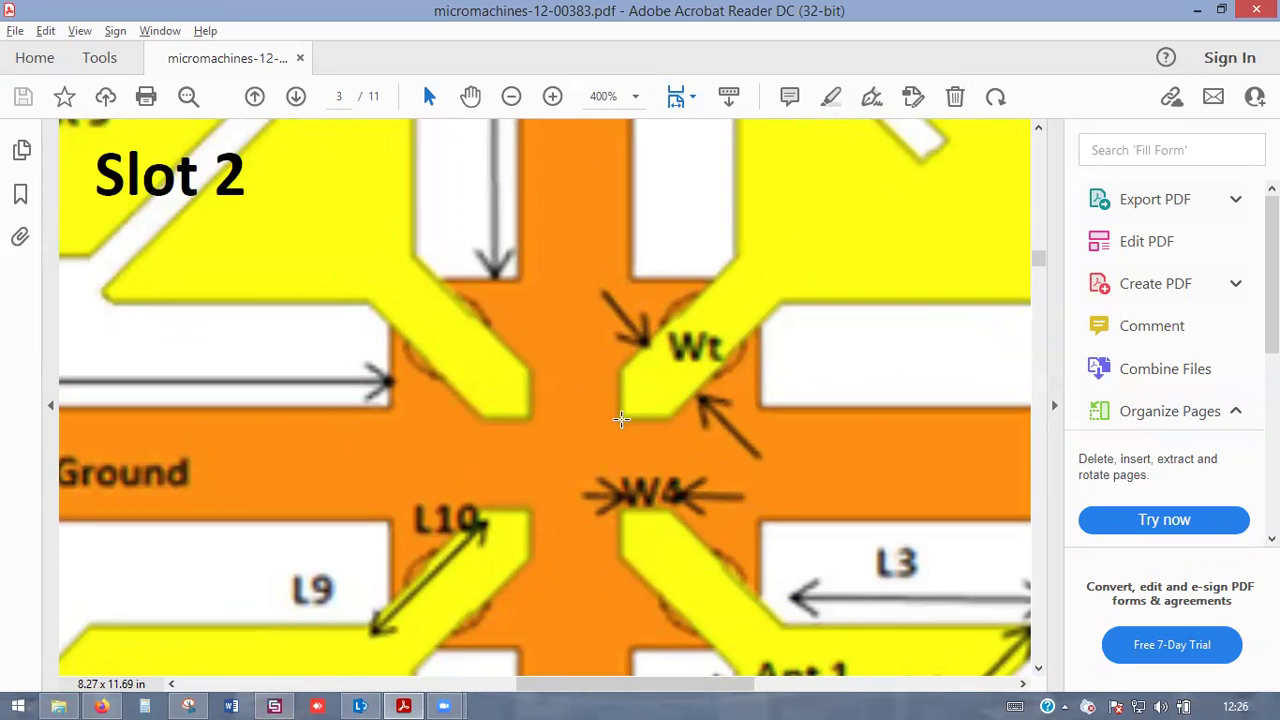
ctrl+scroll(525, 421, down, 1)
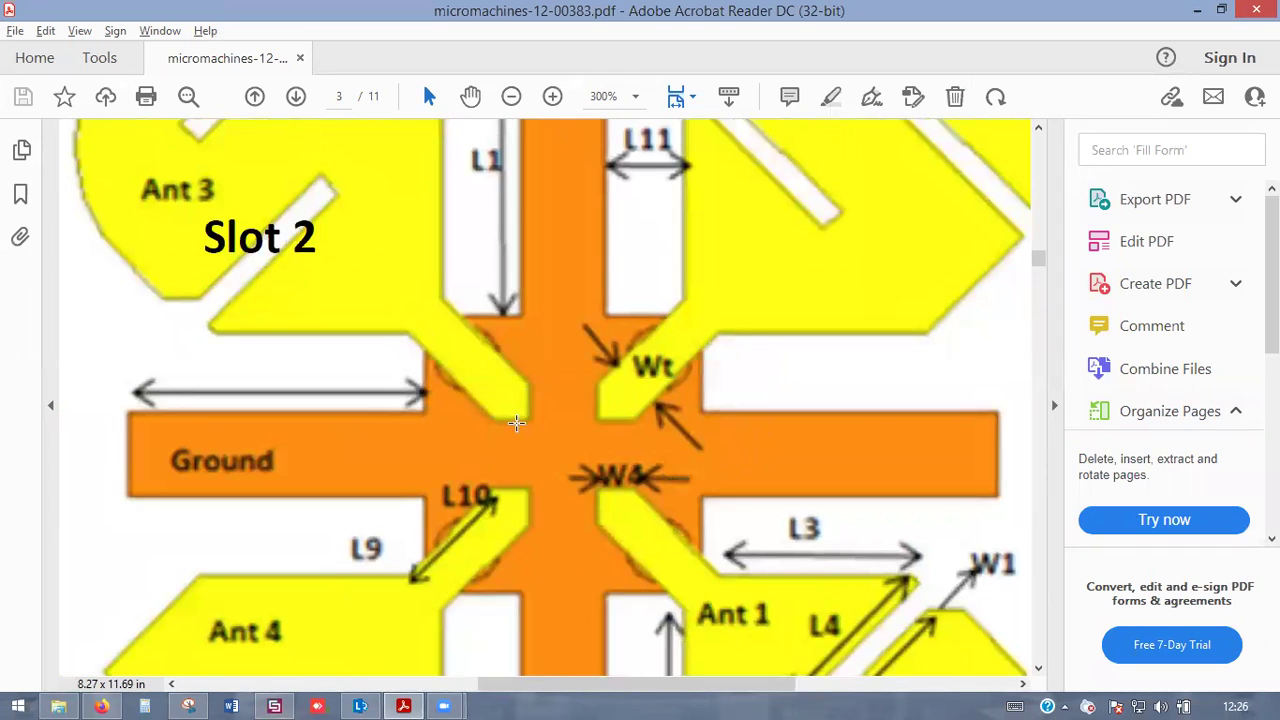
ctrl+scroll(510, 440, down, 3)
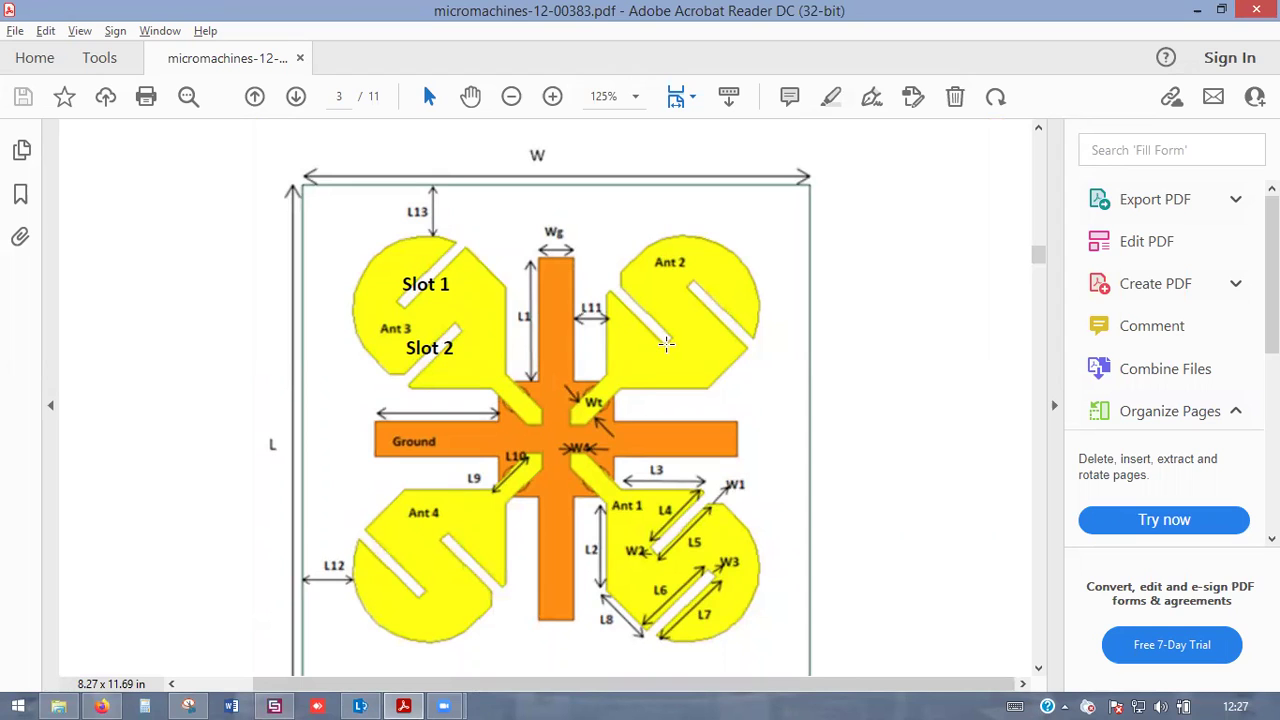
- Back in CST Studio Suite, set the champ parameter to 1, update the model and inspect the feed tip
key(alt+Tab)
scroll(862, 391, up, 2)
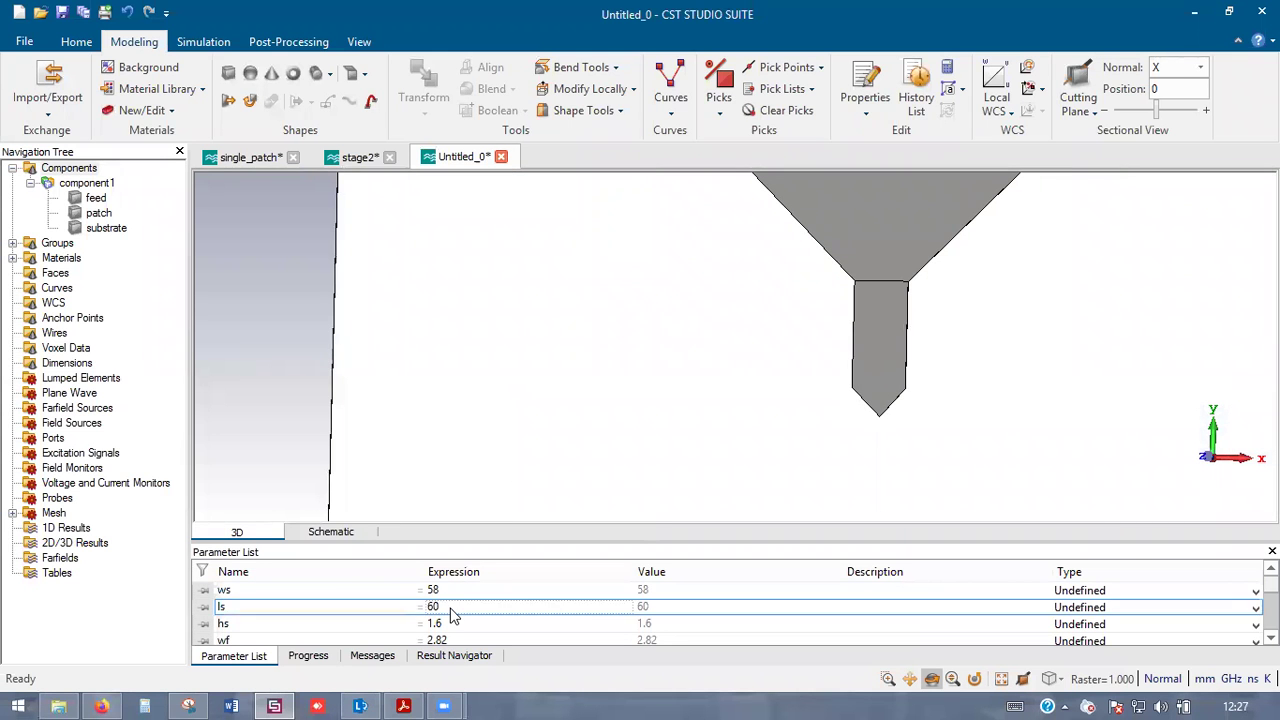
scroll(451, 615, down, 3)
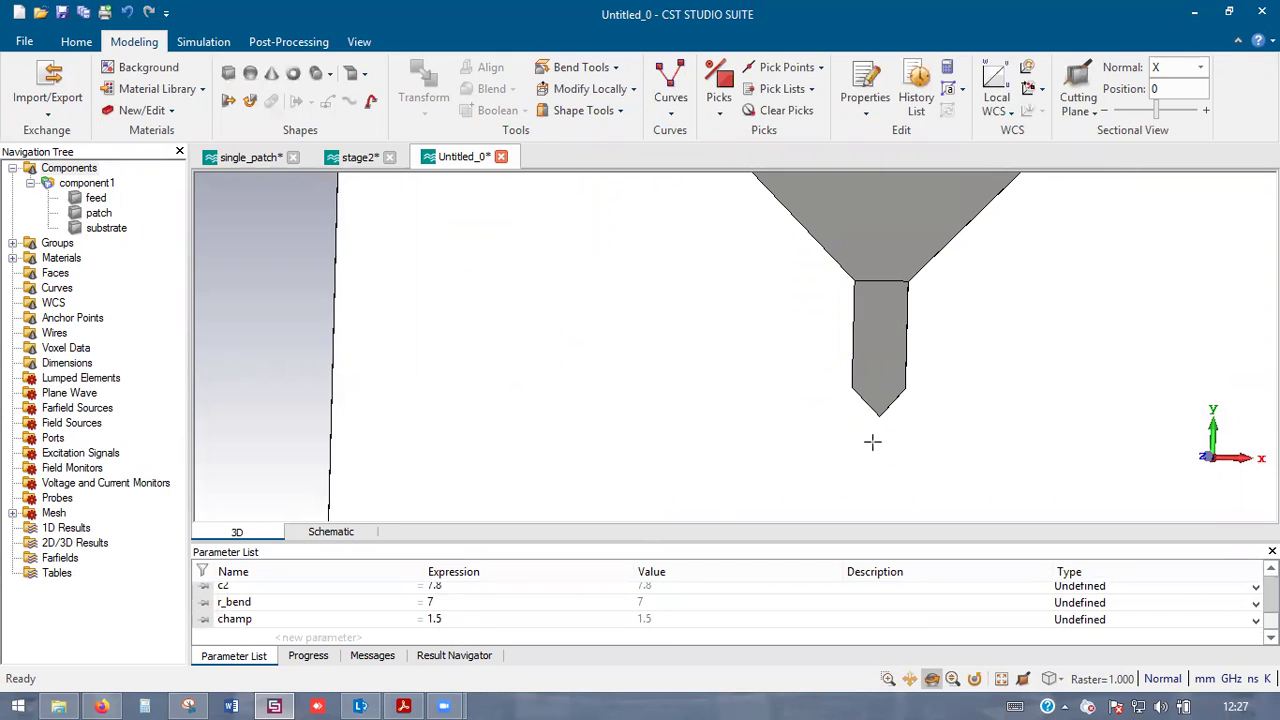
double_click(455, 619)
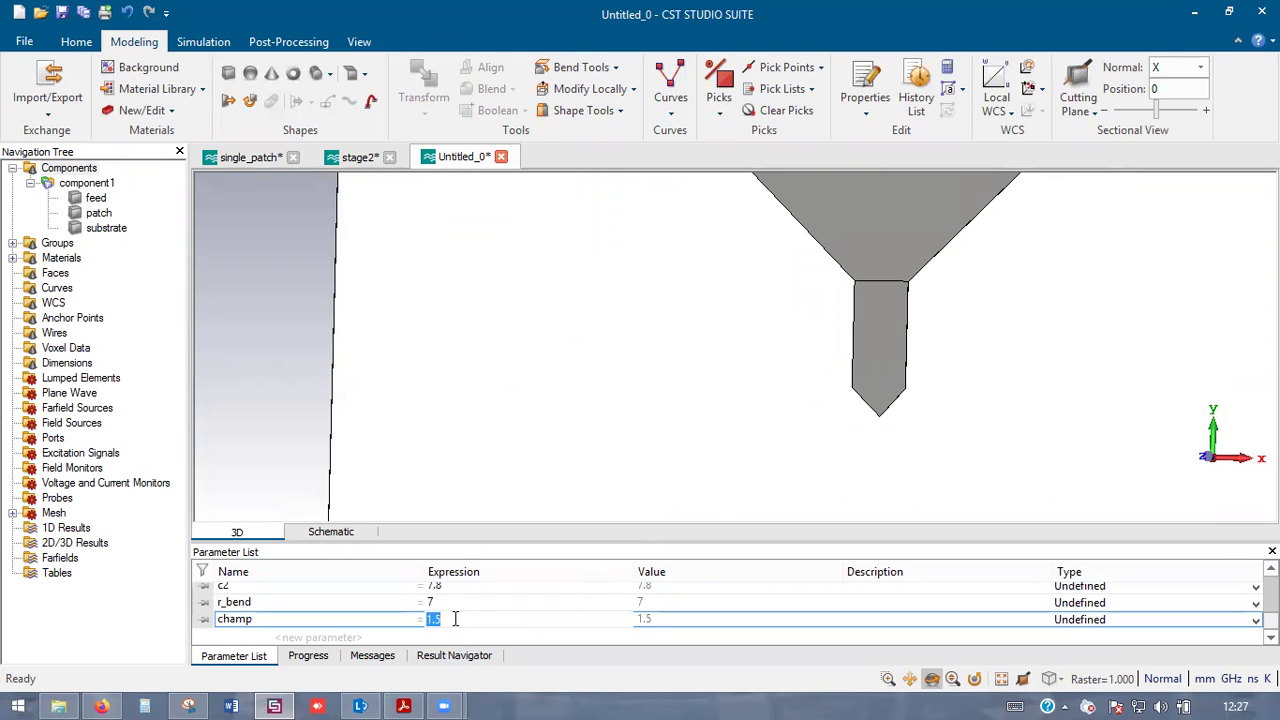
key(Return)
click(948, 112)
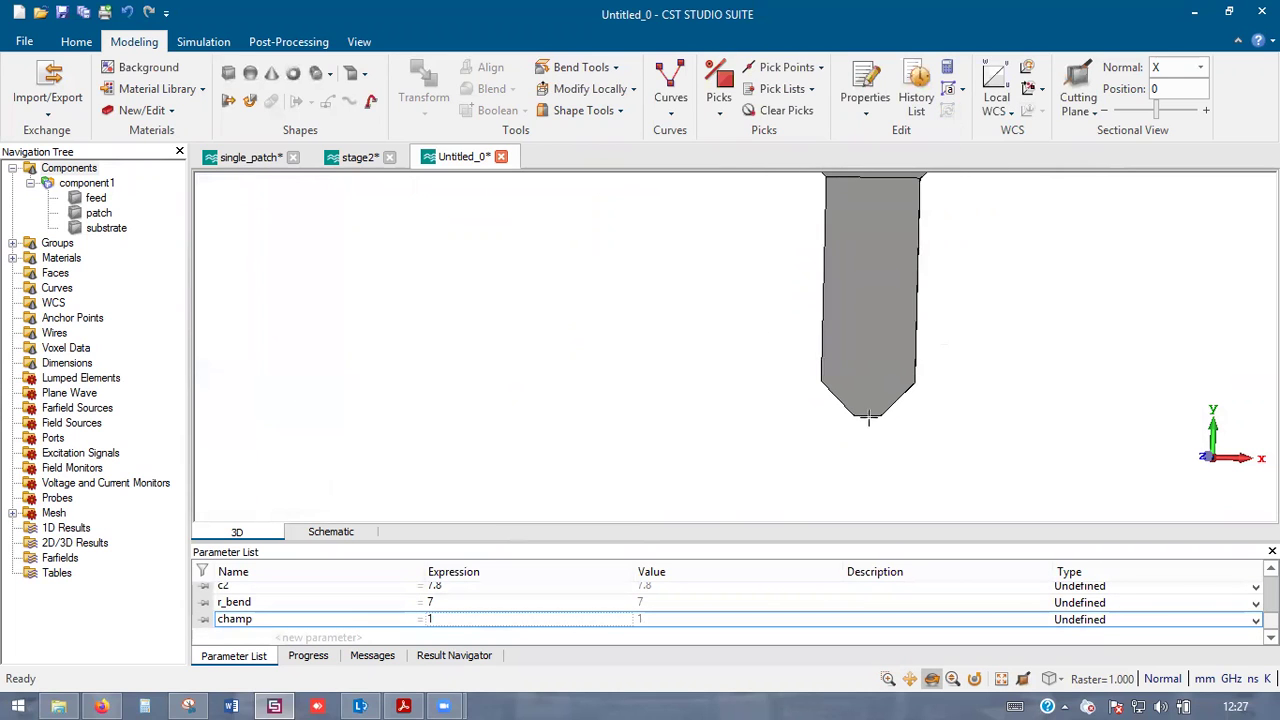
scroll(869, 413, up, 2)
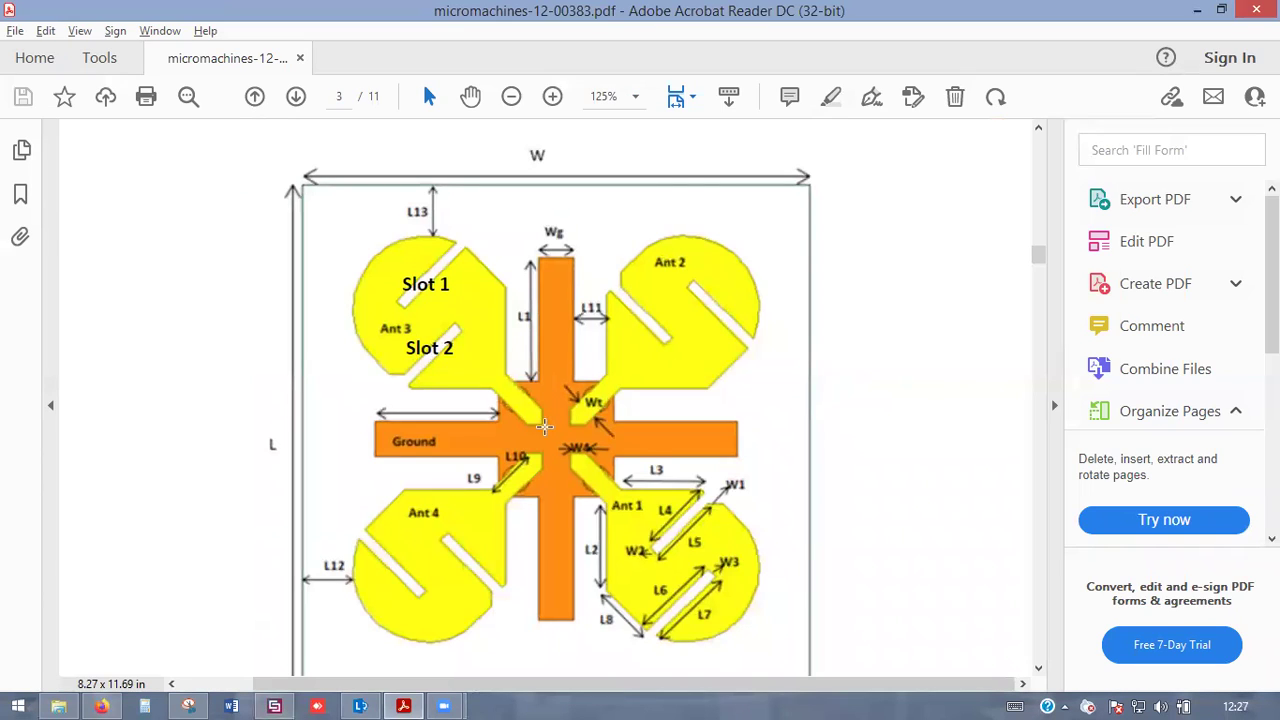
- Set the champ parameter back to 1.5 and update the feed tip
key(alt+Tab)
click(467, 620)
text(.5)
key(Return)
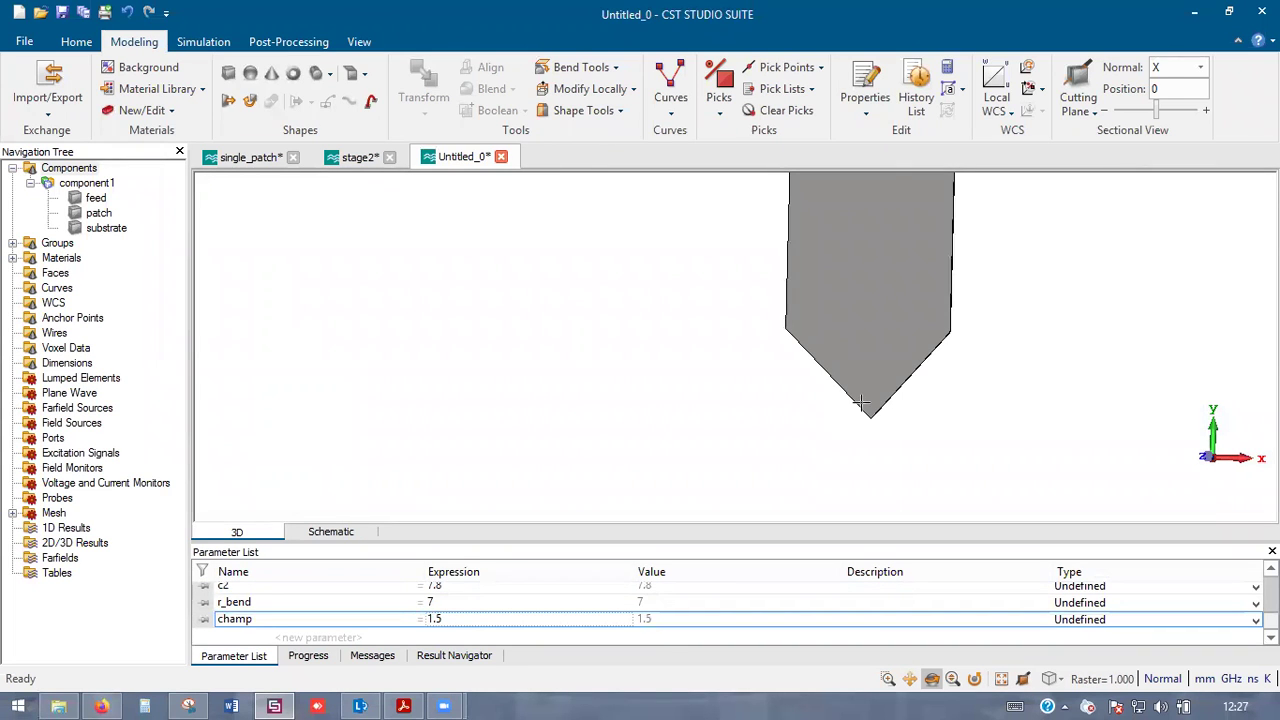
- Compare the feed tip again with the antenna elements in Figure 1 and with the stage2 model
key(alt+Tab)
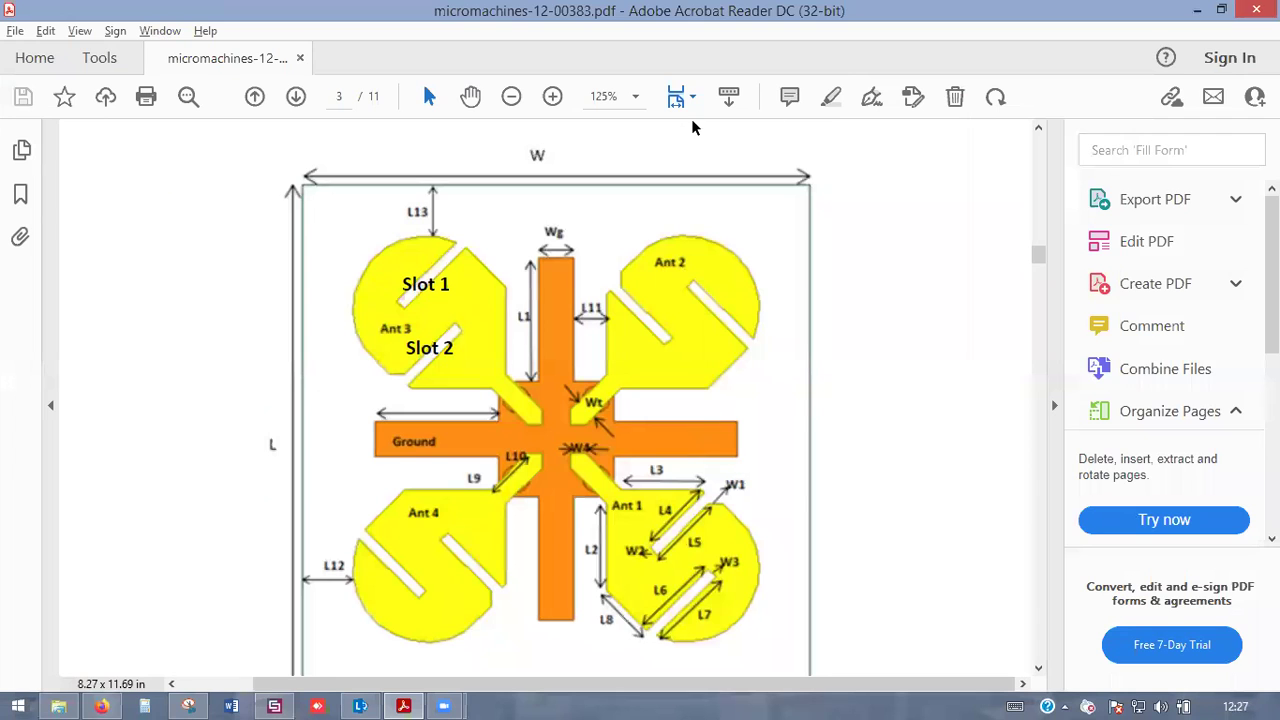
scroll(695, 127, down, 3)
ctrl+scroll(683, 284, down, 3)
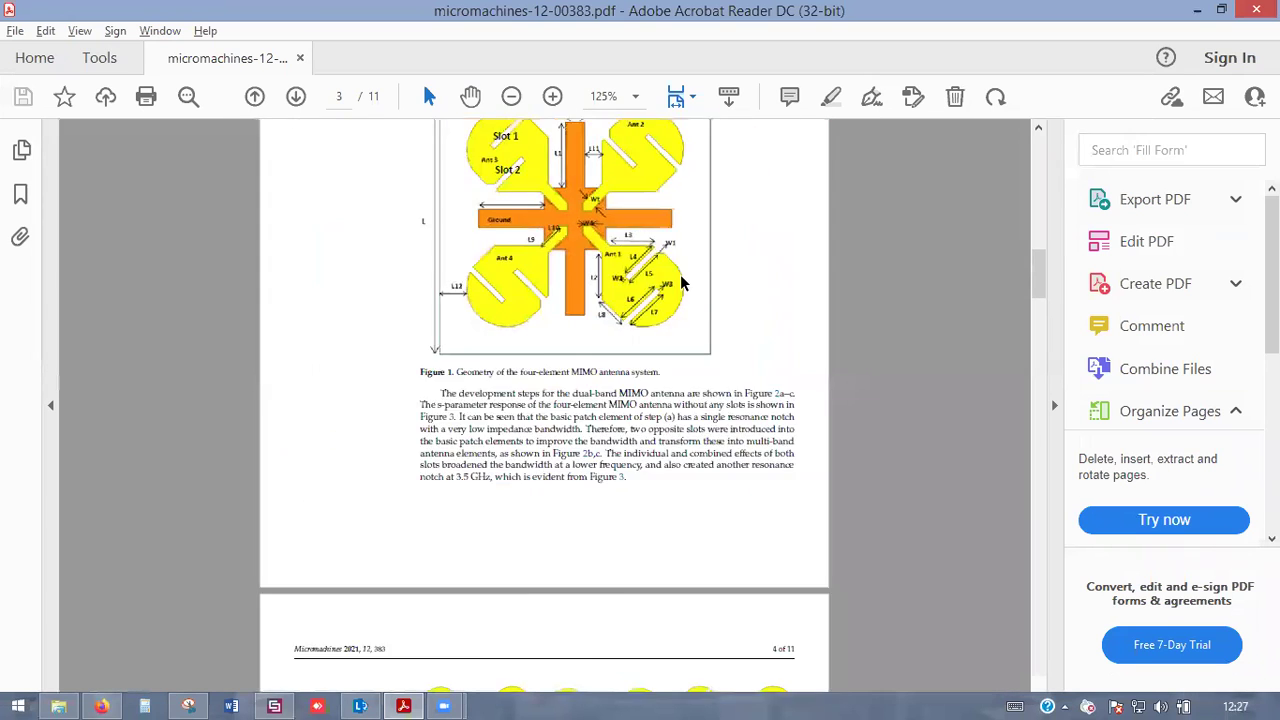
ctrl+scroll(683, 286, down, 2)
ctrl+scroll(683, 290, up, 3)
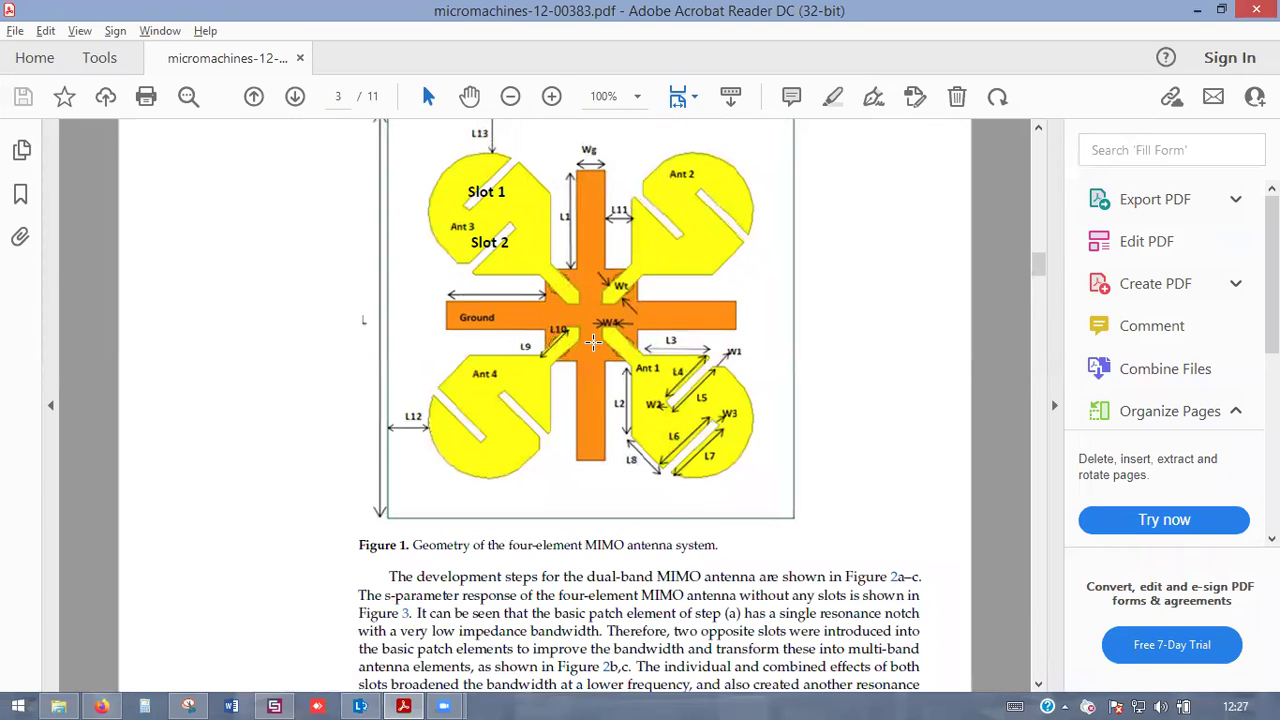
scroll(594, 343, up, 2)
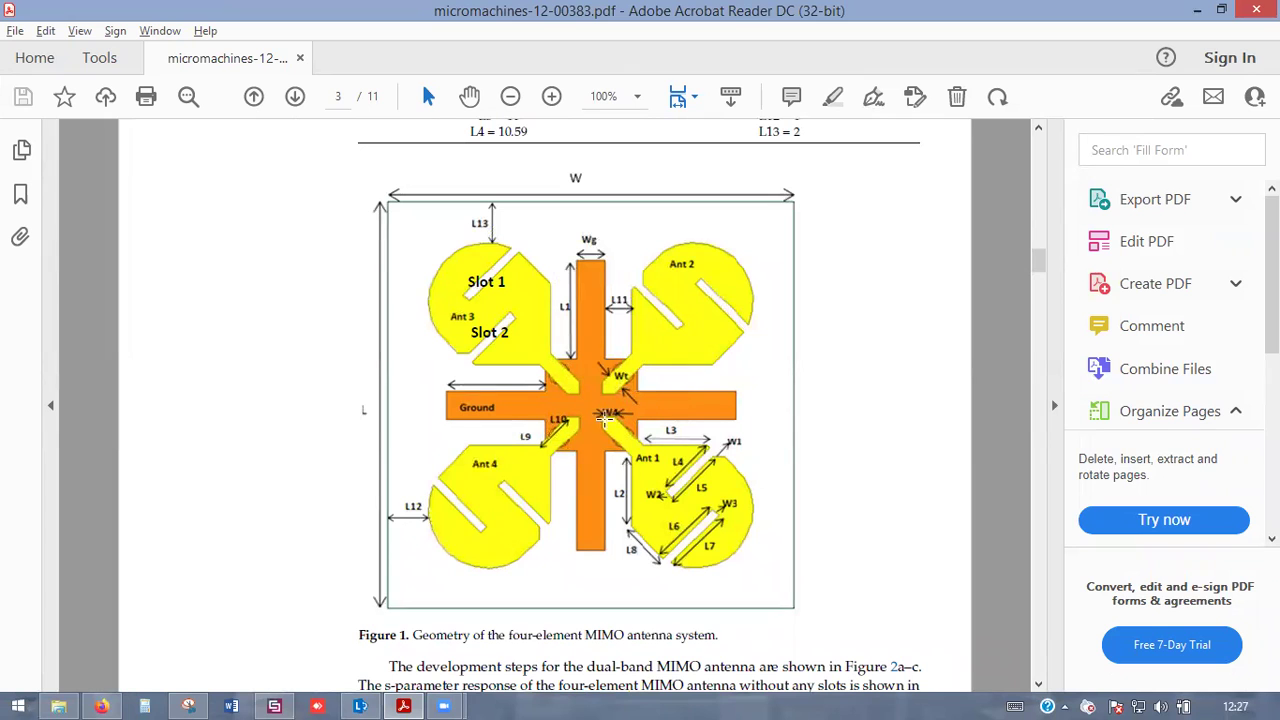
key(alt+Tab)
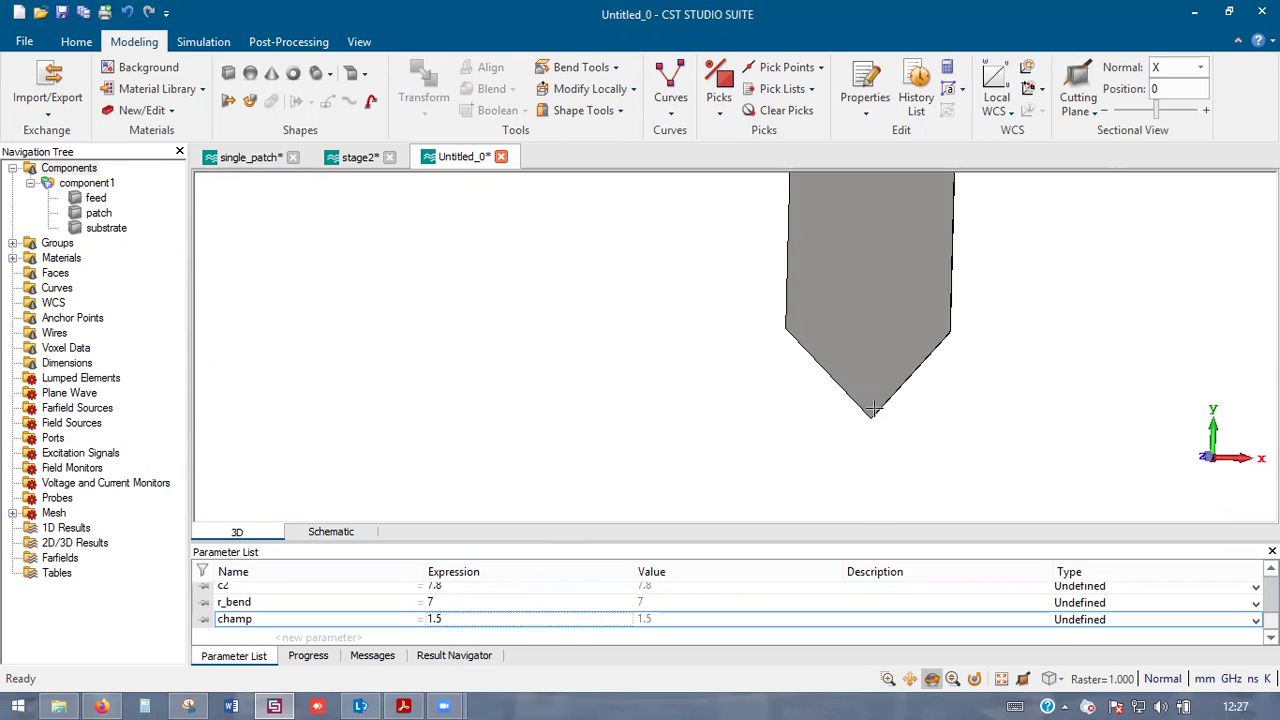
click(358, 157)
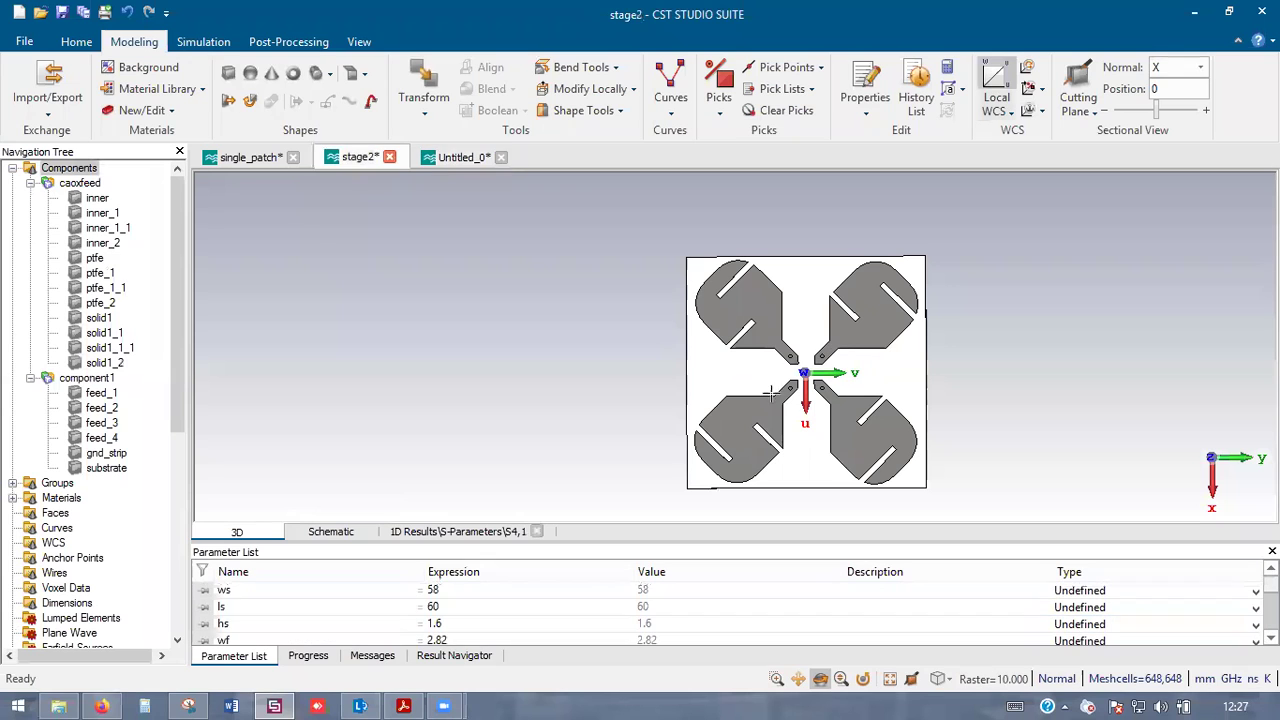
click(437, 160)
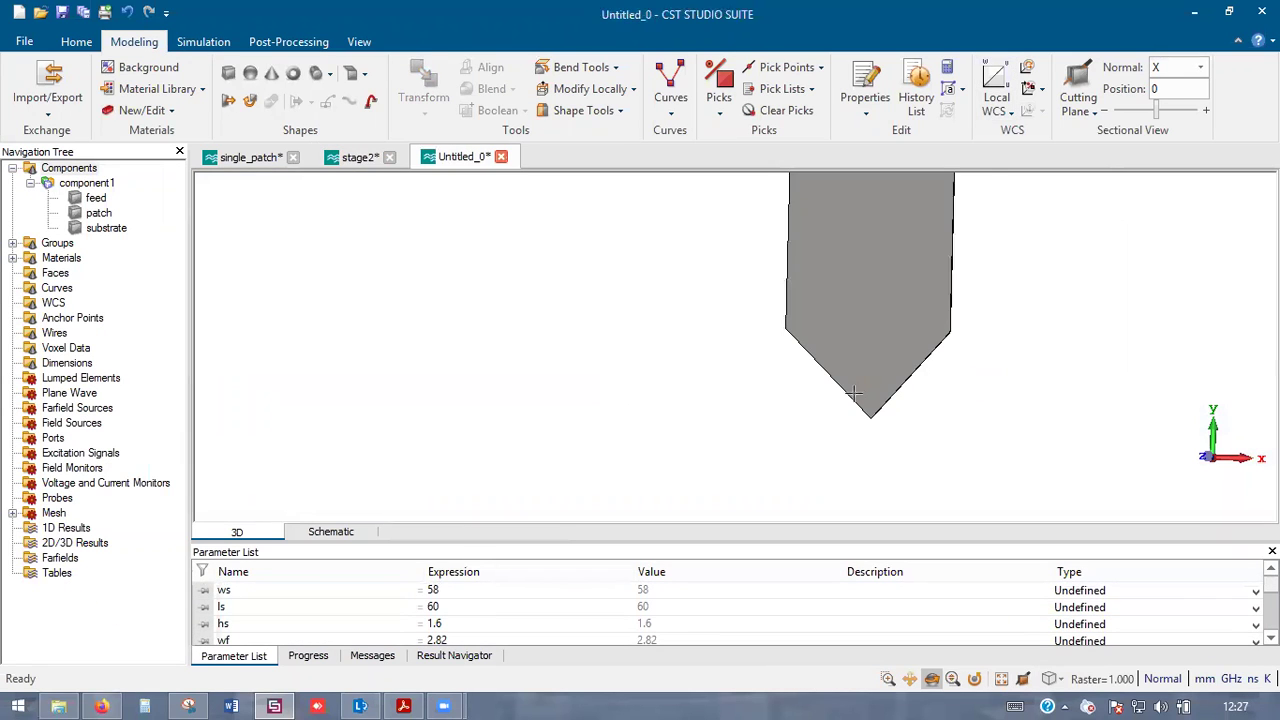
scroll(850, 395, down, 4)
scroll(845, 389, up, 2)
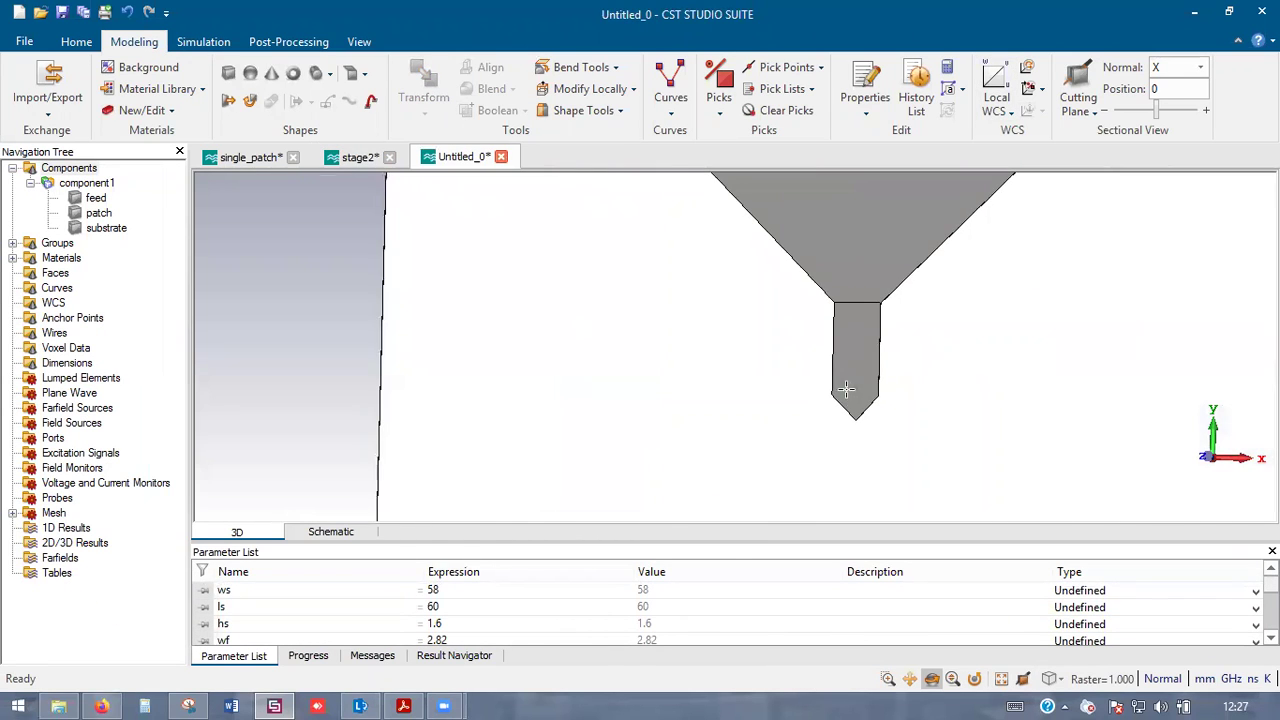
key(alt+Tab)
key(alt+Tab)
- Unite the patch and the feed line into one solid with Boolean Add
scroll(756, 418, down, 3)
scroll(760, 397, up, 2)
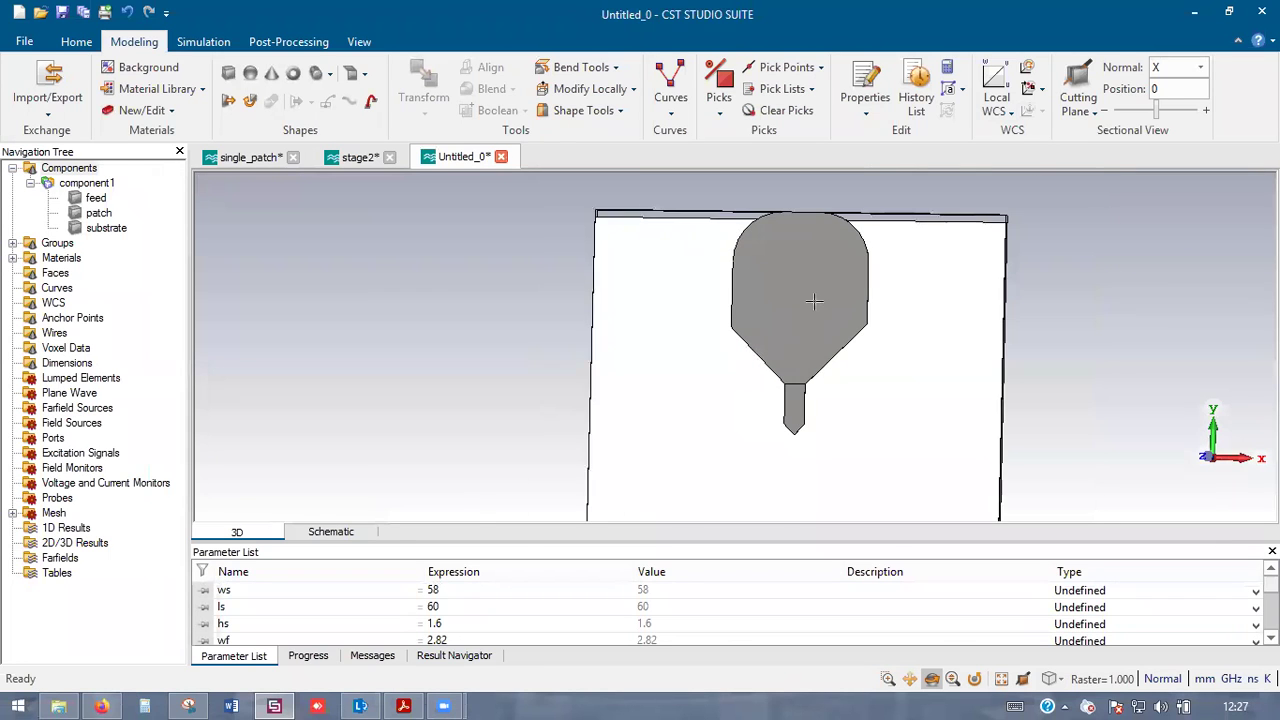
scroll(815, 301, up, 1)
click(789, 386)
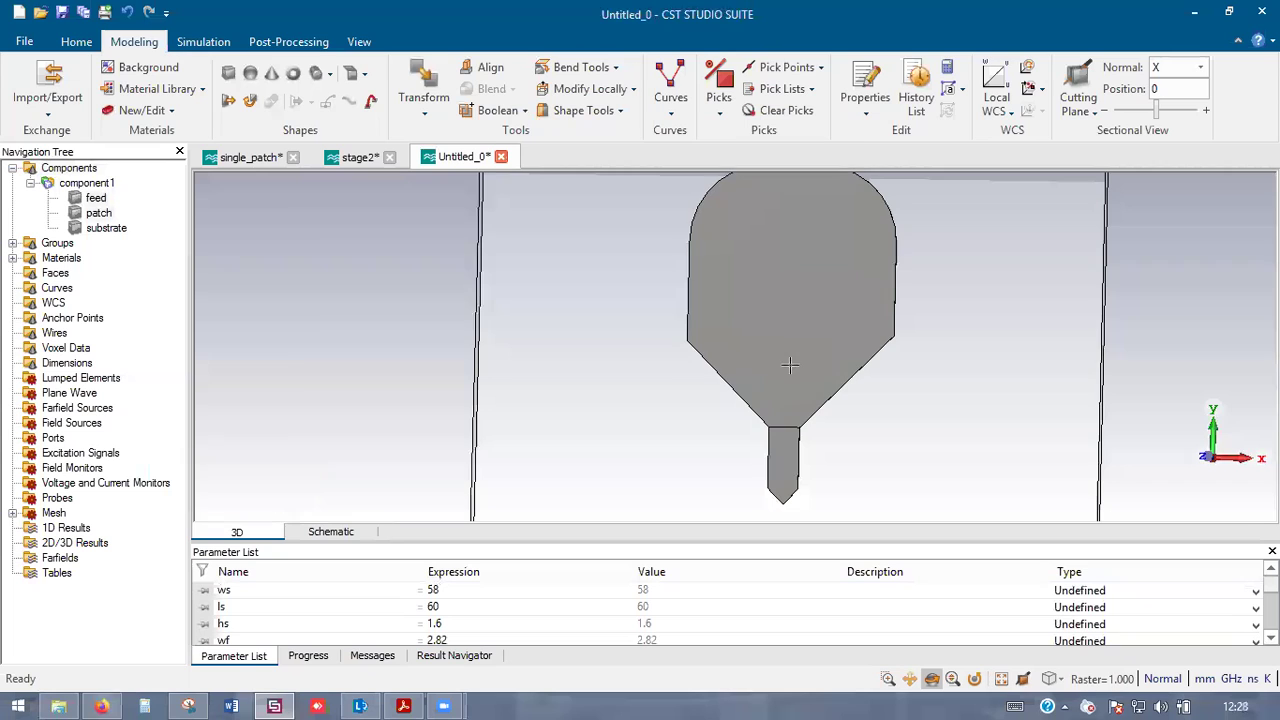
right_click(801, 336)
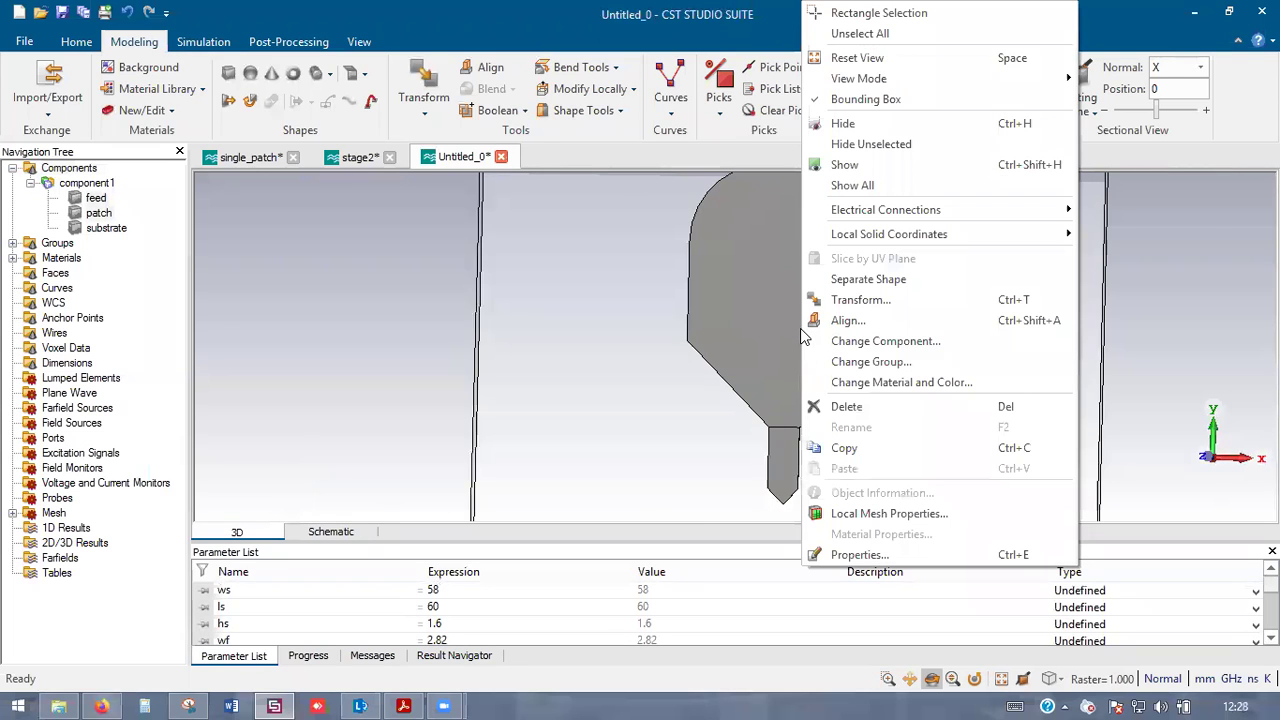
click(750, 320)
click(500, 110)
click(532, 133)
double_click(429, 275)
scroll(840, 409, down, 3)
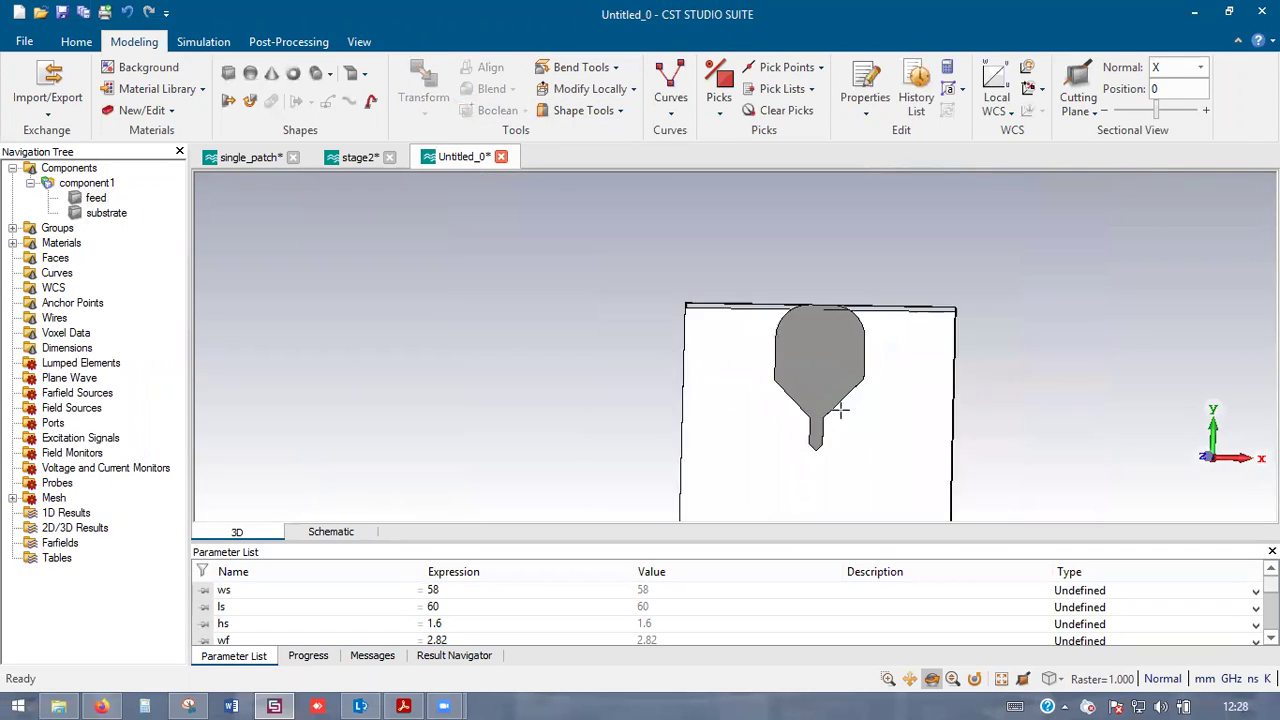
scroll(848, 380, up, 3)
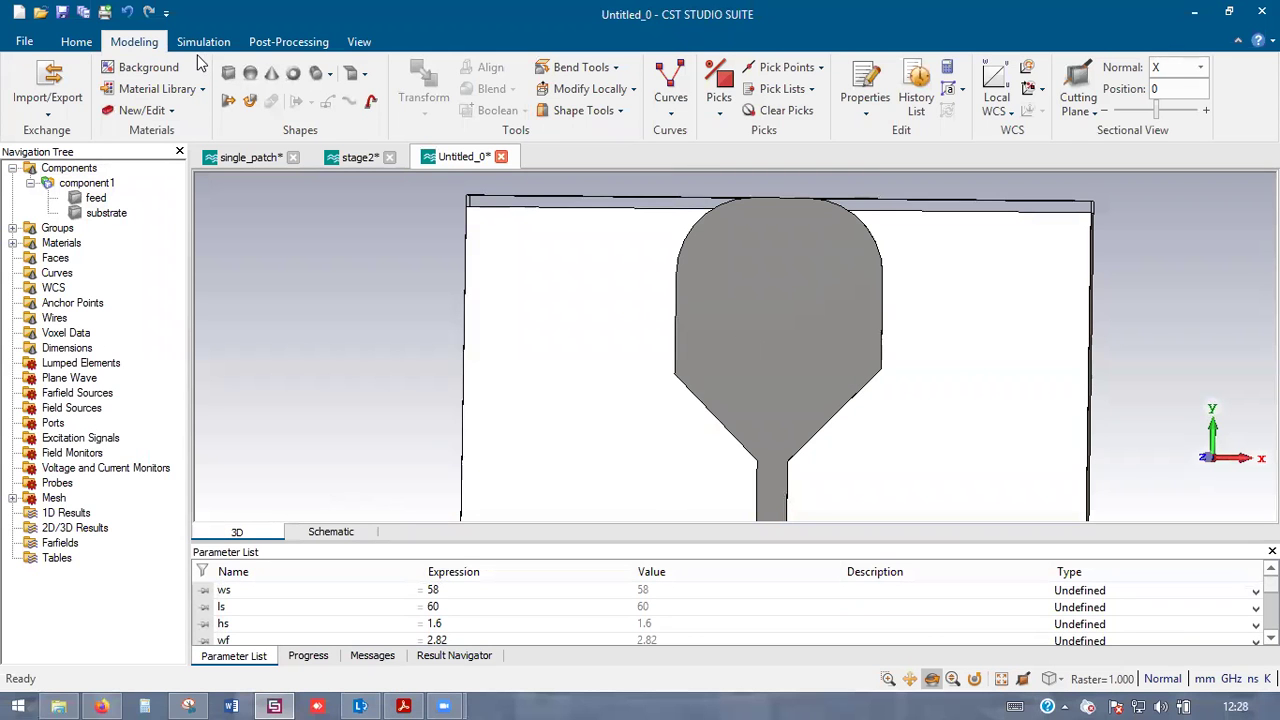
- Start a brick named slot_L with X from 0 to l_slot_L, and check the slots in Figure 1
click(229, 73)
key(Escape)
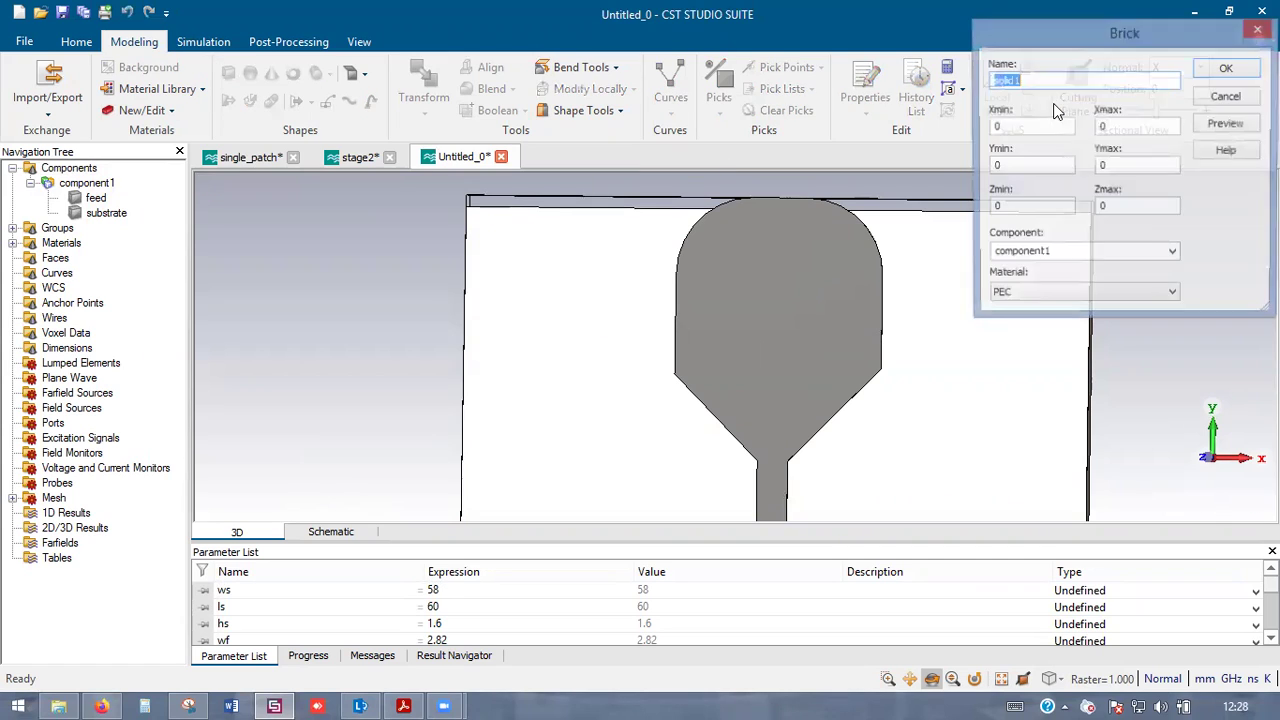
text(slot_L)
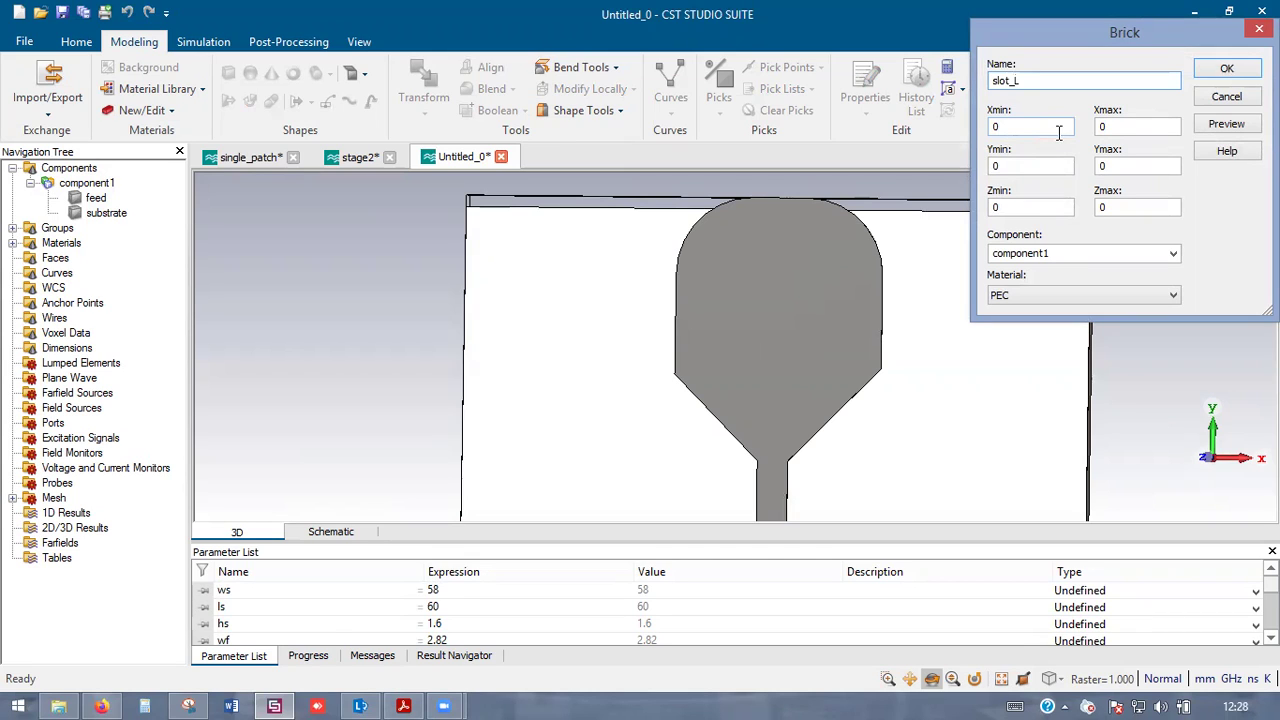
double_click(1012, 125)
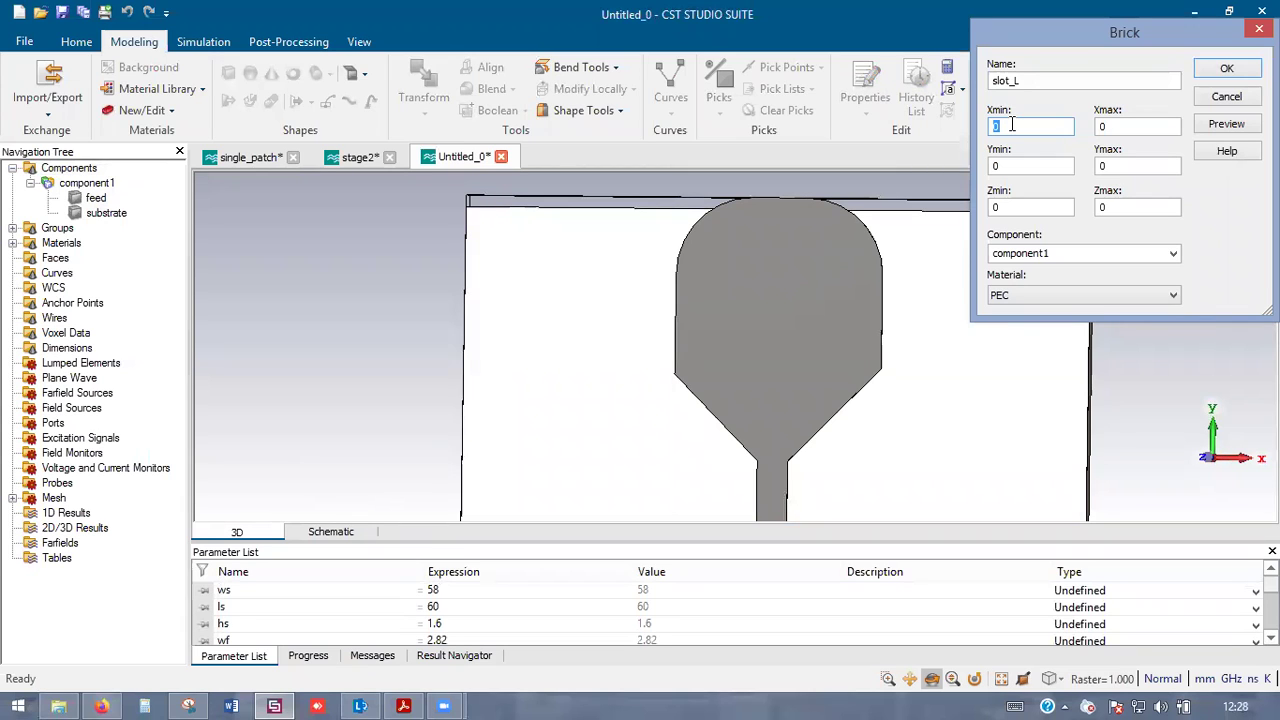
key(Tab)
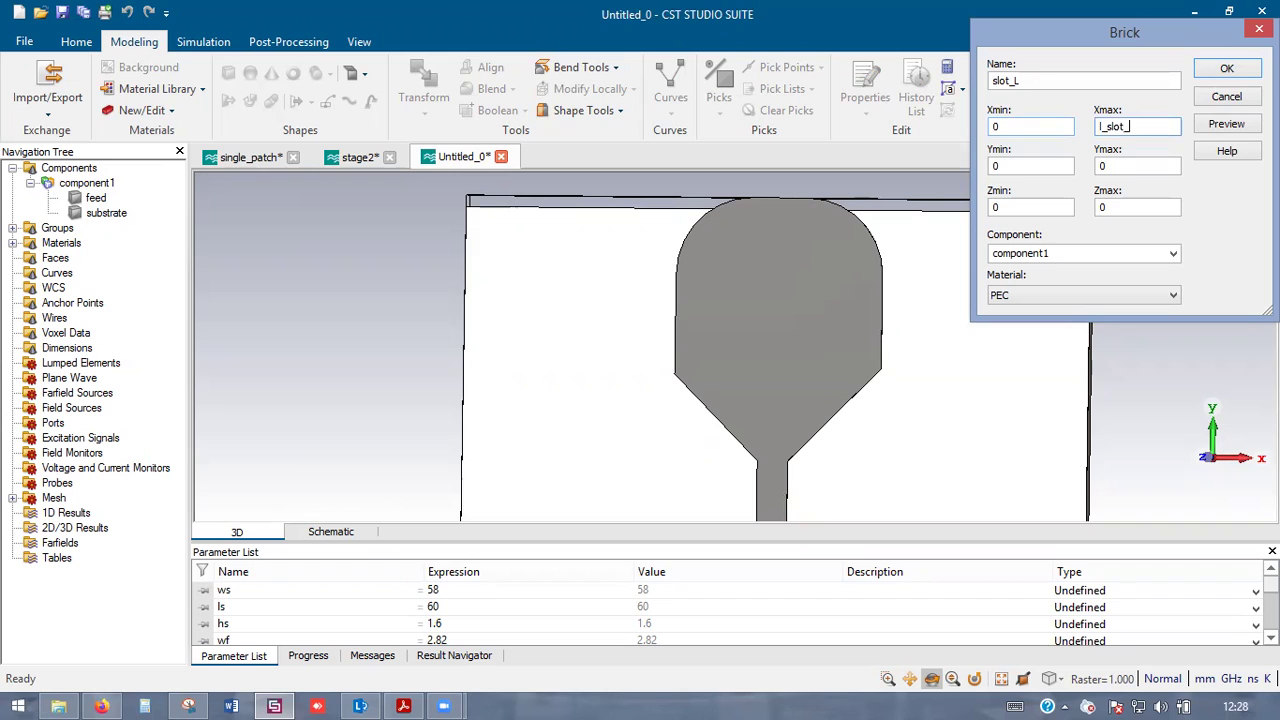
key(Tab)
key(alt+Tab)
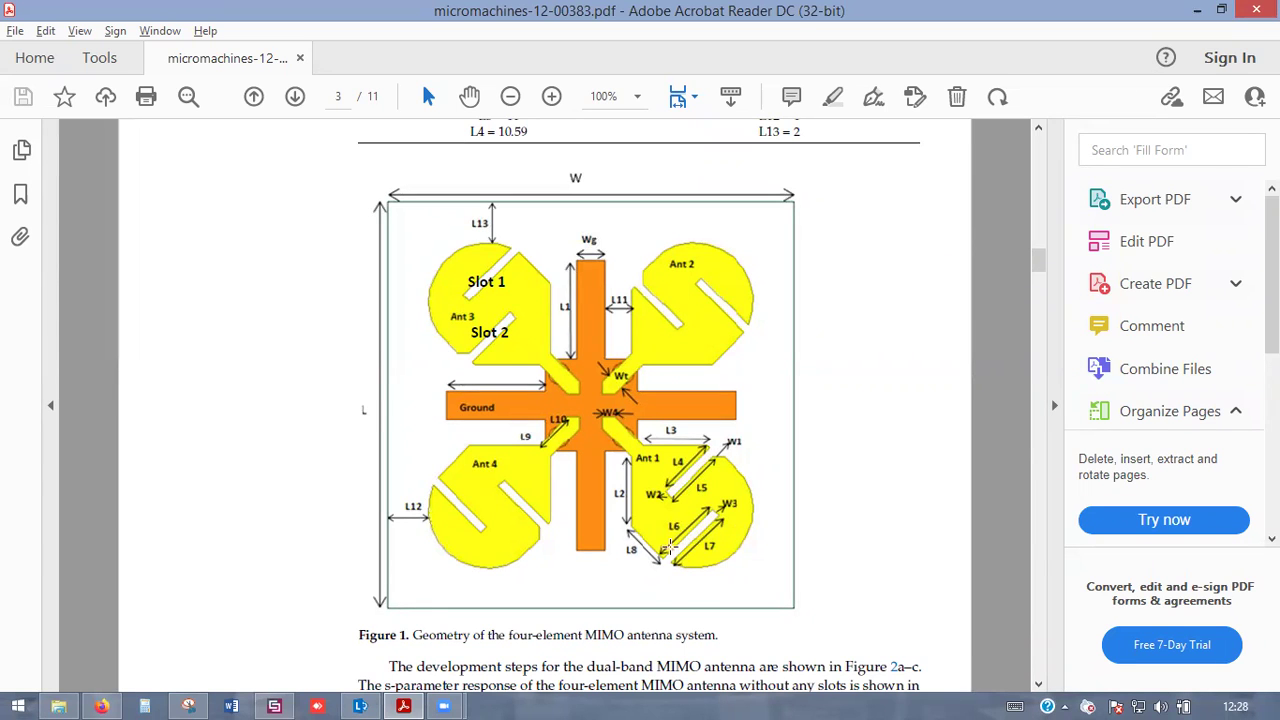
key(alt+Tab)
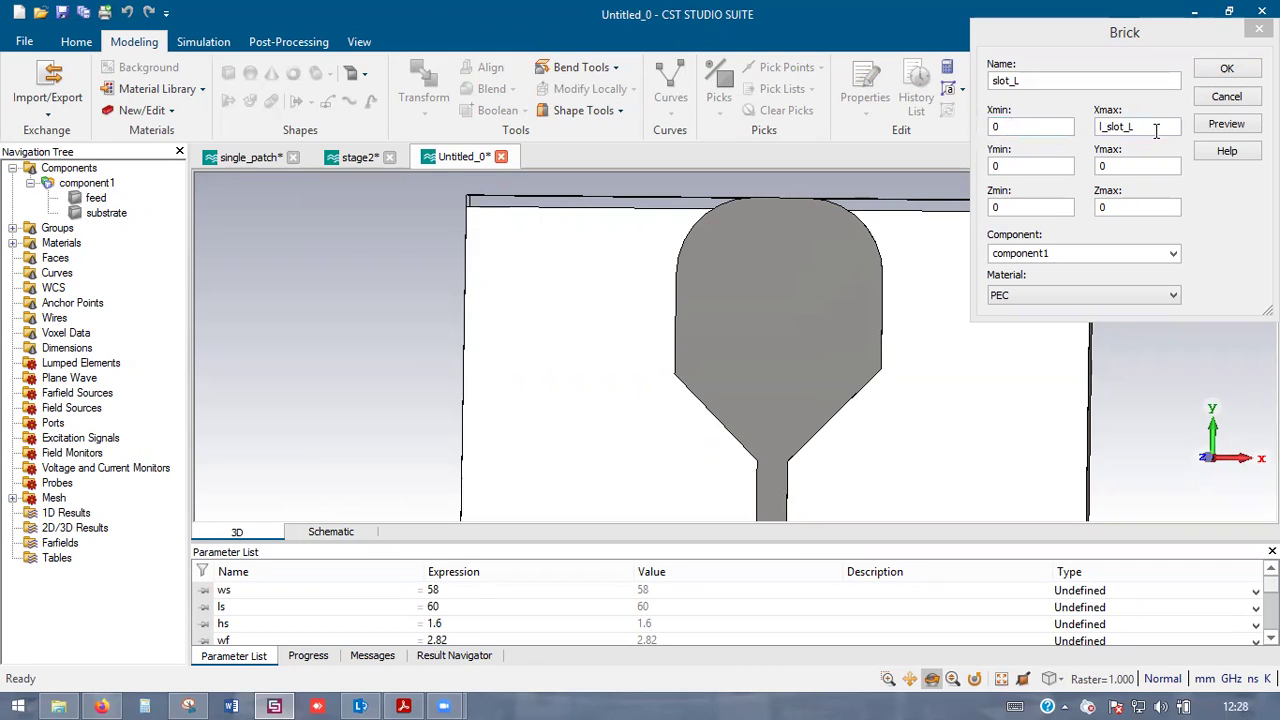
- Set the slot_L brick's Y range from 0 to w_slot_L and its upper Z limit to hc
click(1042, 166)
key(Tab)
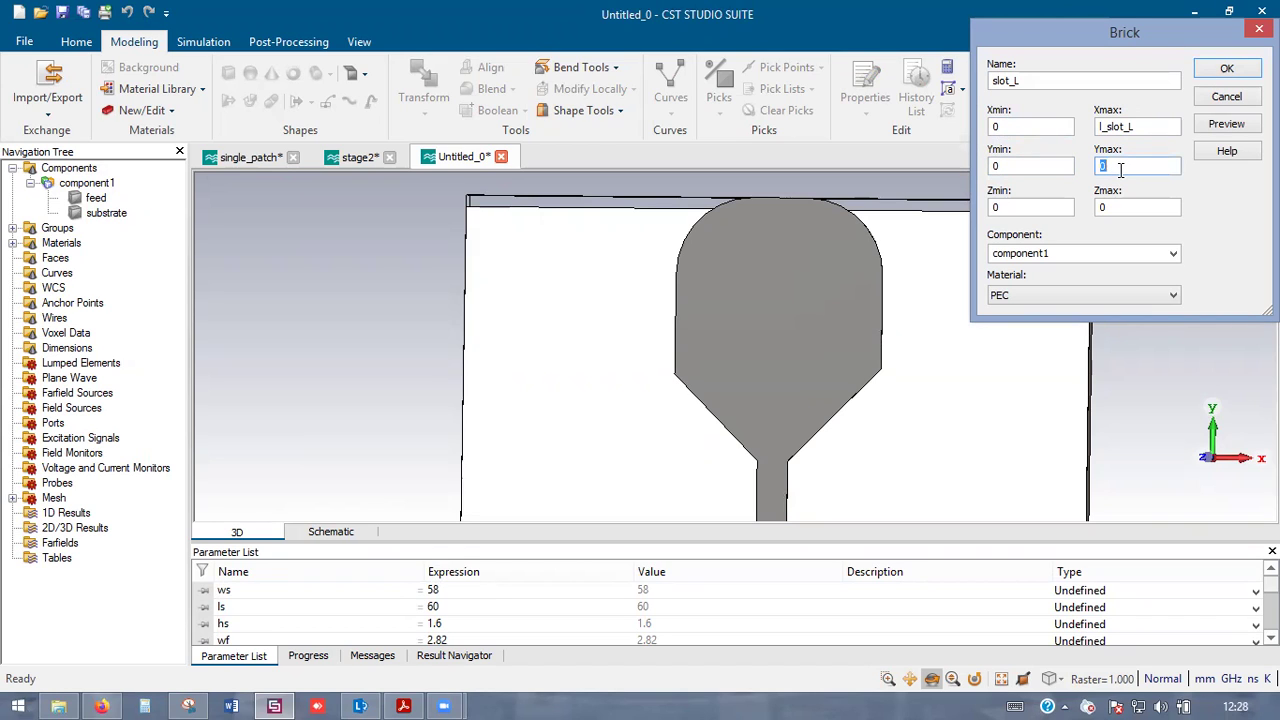
text(w_slot_L)
double_click(1124, 207)
text(hc)
- Define l_slot_L as 9 and w_slot_L as 1.41, preview the slot_L brick and create it
click(1245, 127)
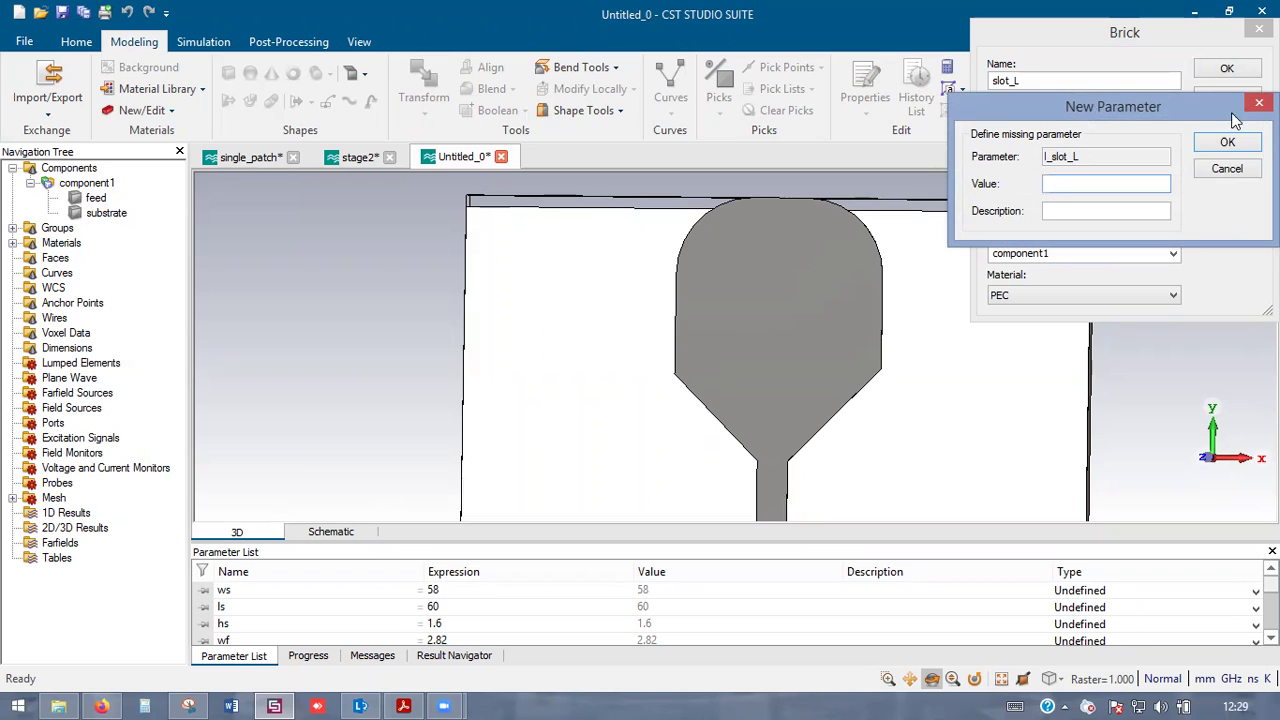
text(9)
key(Return)
text(1.41)
key(Return)
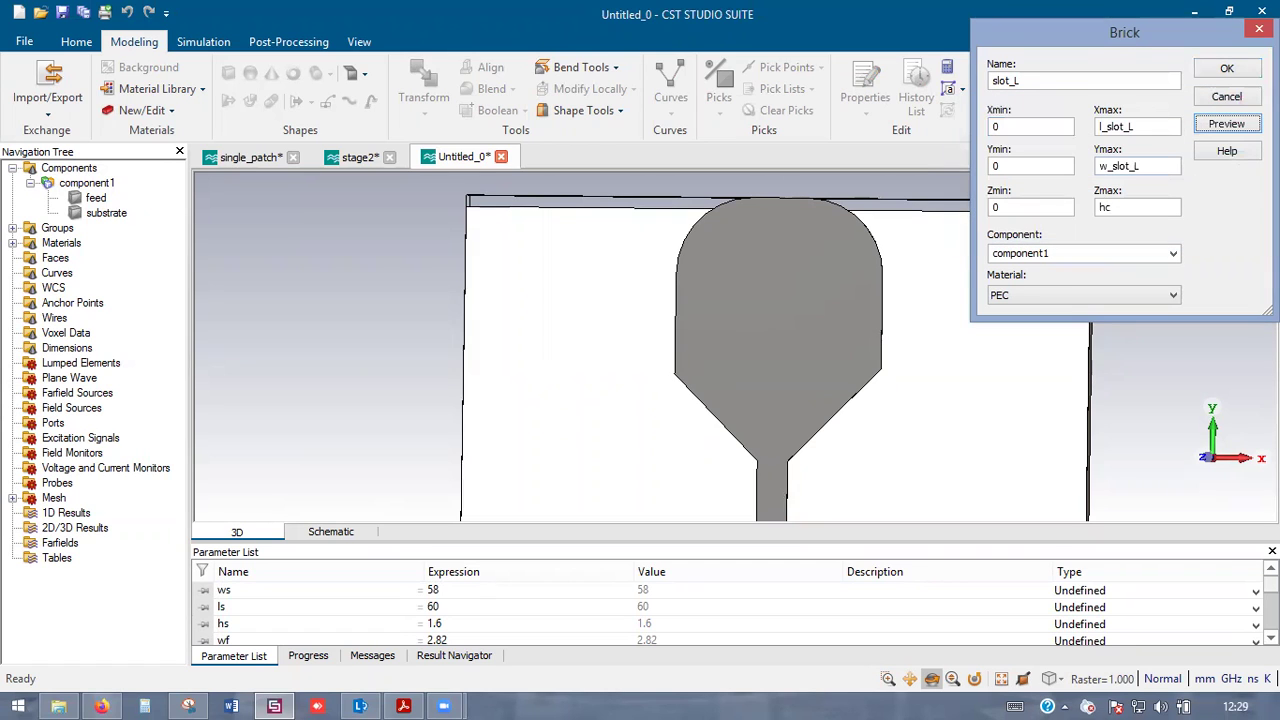
click(724, 323)
scroll(724, 323, down, 4)
scroll(737, 342, up, 4)
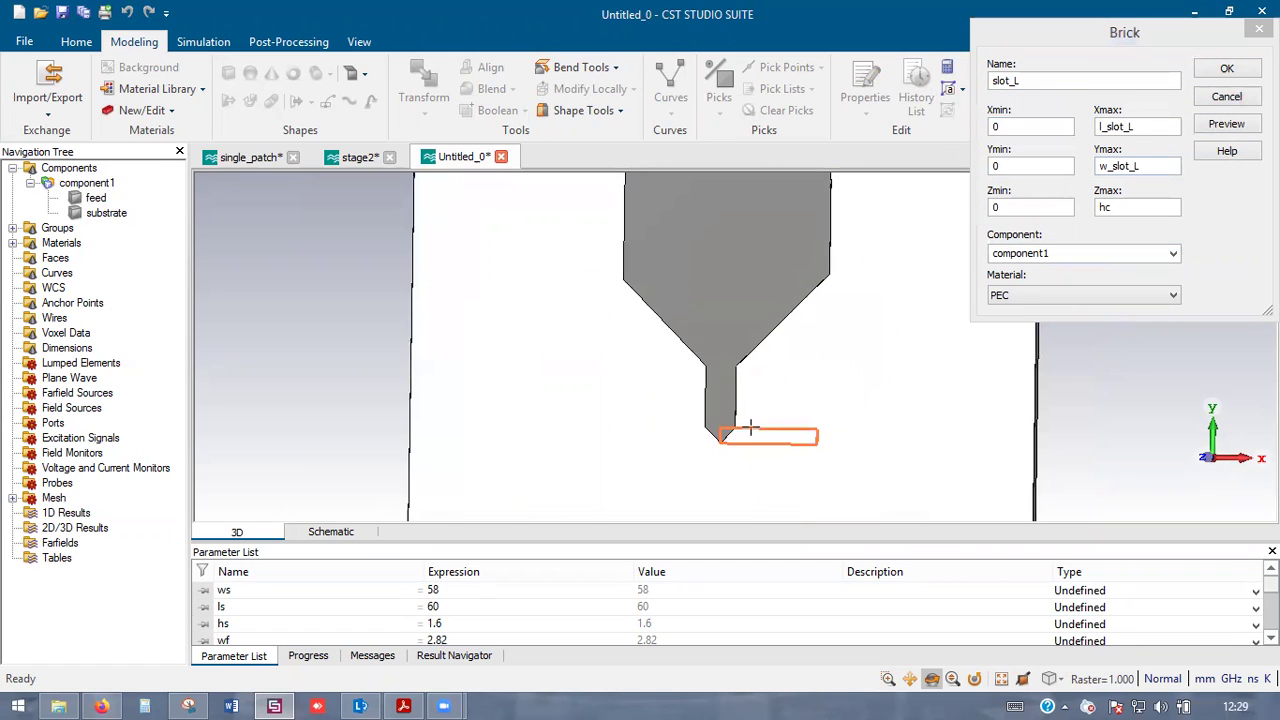
click(1232, 70)
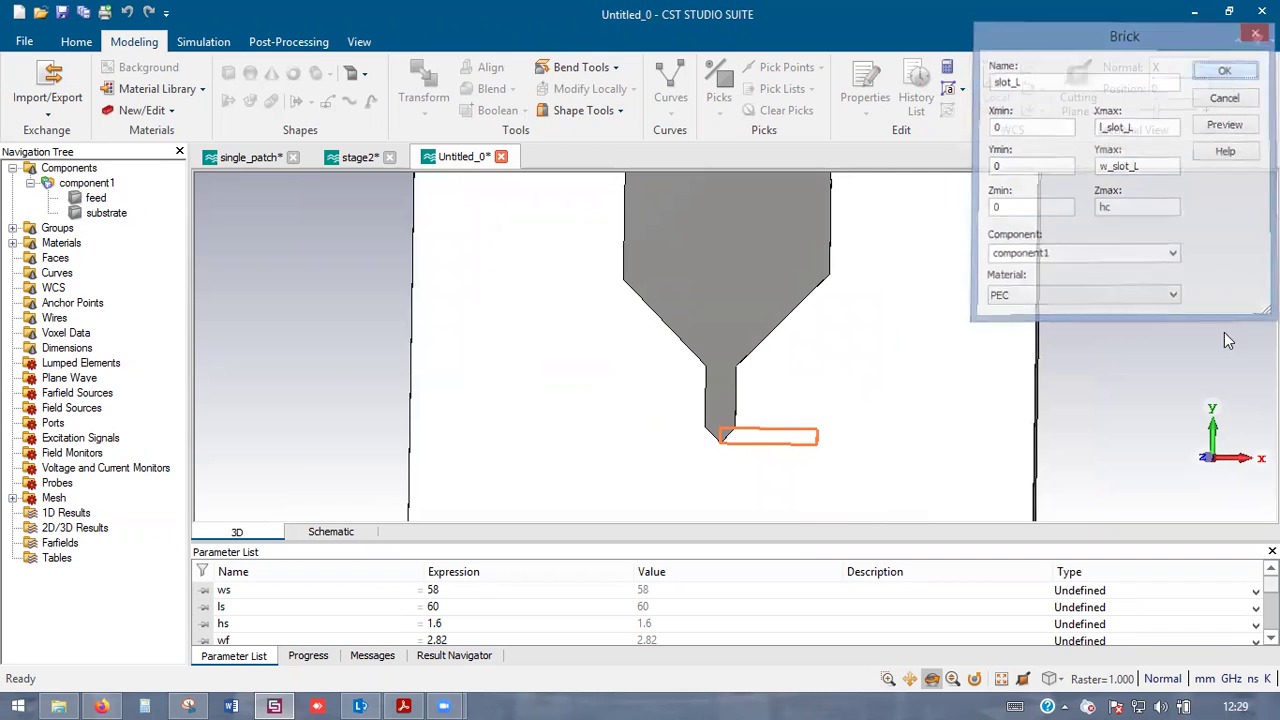
- Inspect the slot brick at the feed tip and check where the slots sit in Figure 1 of the paper
drag(1073, 386, 686, 434)
scroll(686, 434, up, 8)
scroll(831, 411, down, 5)
drag(767, 422, 856, 505)
scroll(784, 450, down, 5)
scroll(826, 480, up, 3)
scroll(855, 505, down, 3)
key(alt+Tab)
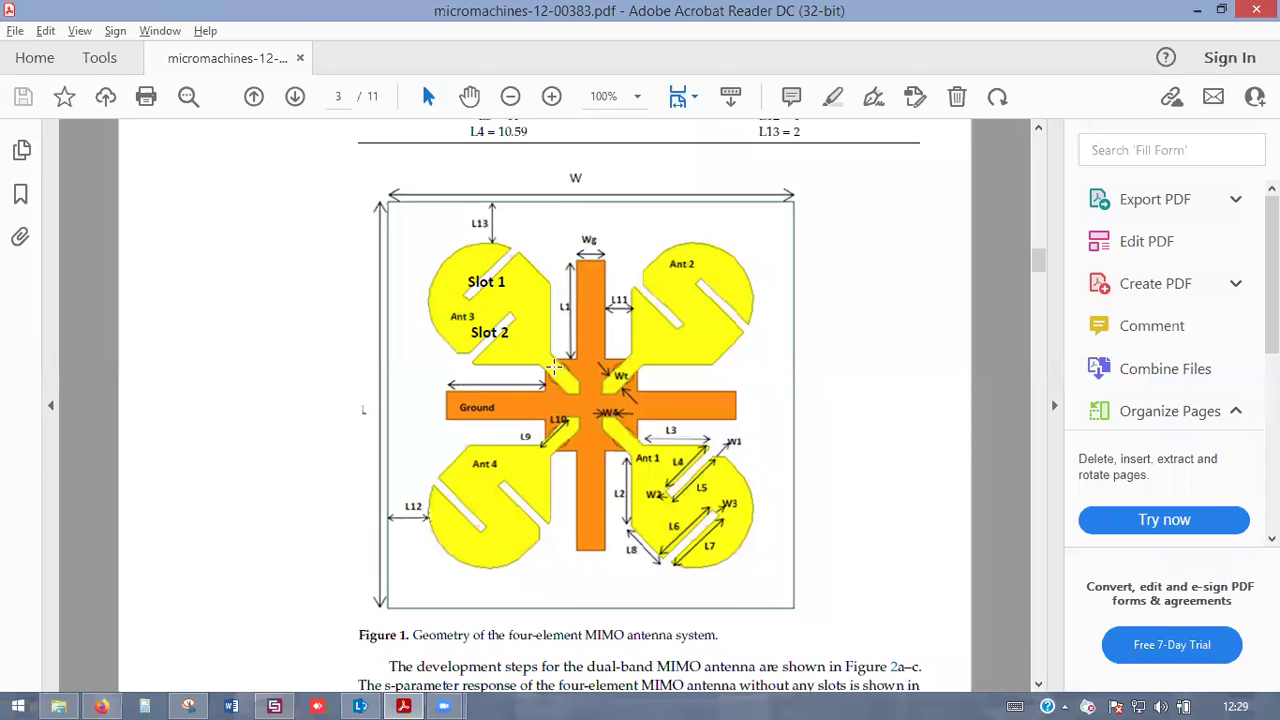
key(alt+Tab)
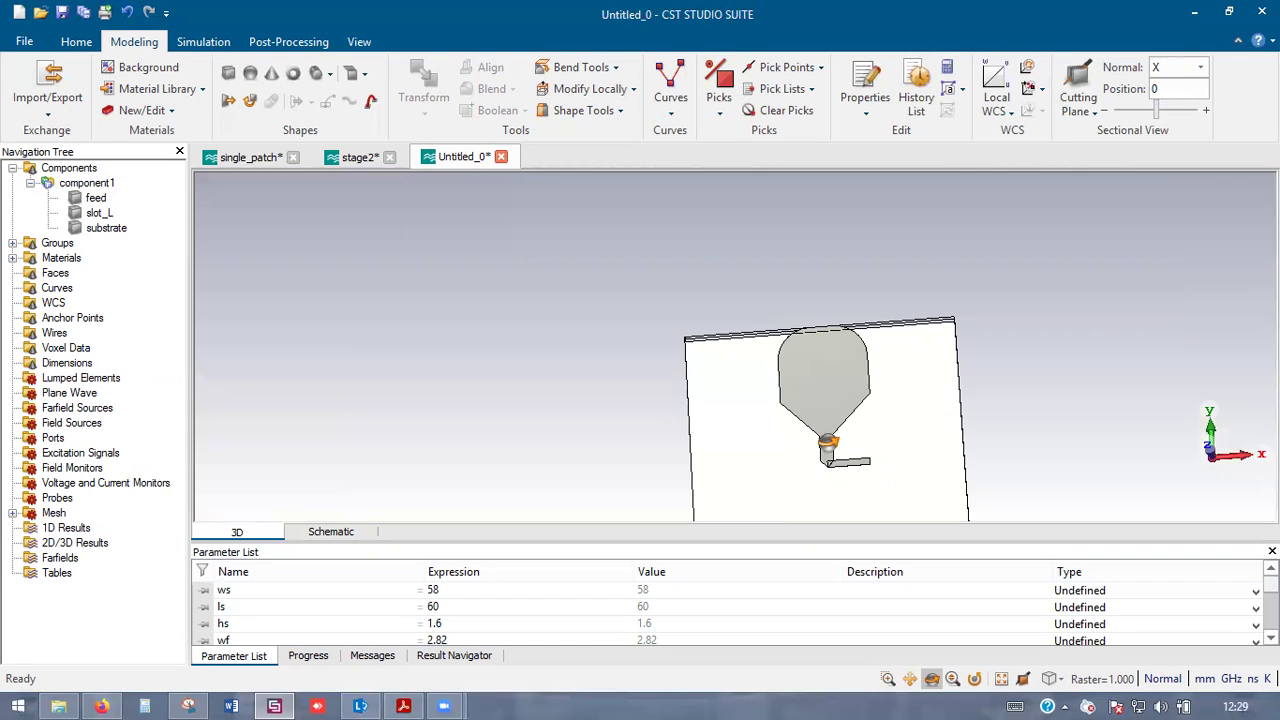
- Pick the lower-left top corner of slot_L at the feed tip as the translation's start point
scroll(828, 470, up, 4)
scroll(866, 376, down, 2)
scroll(845, 443, up, 5)
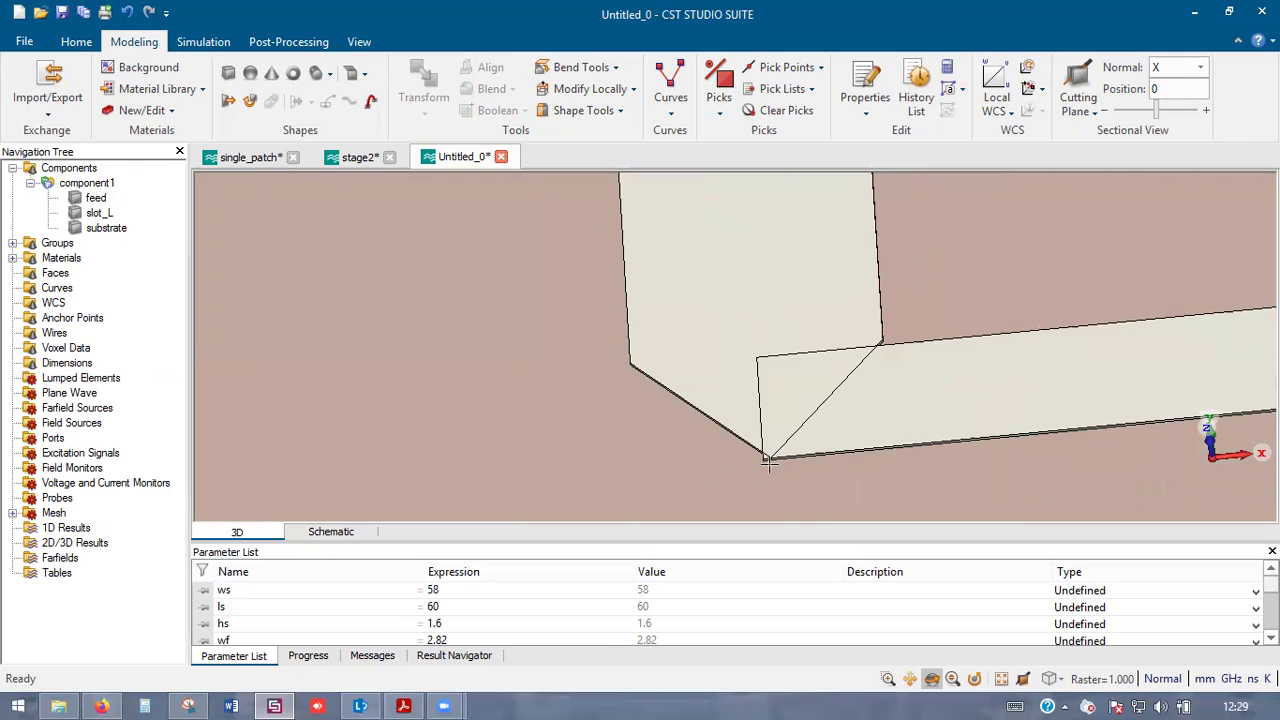
key(p)
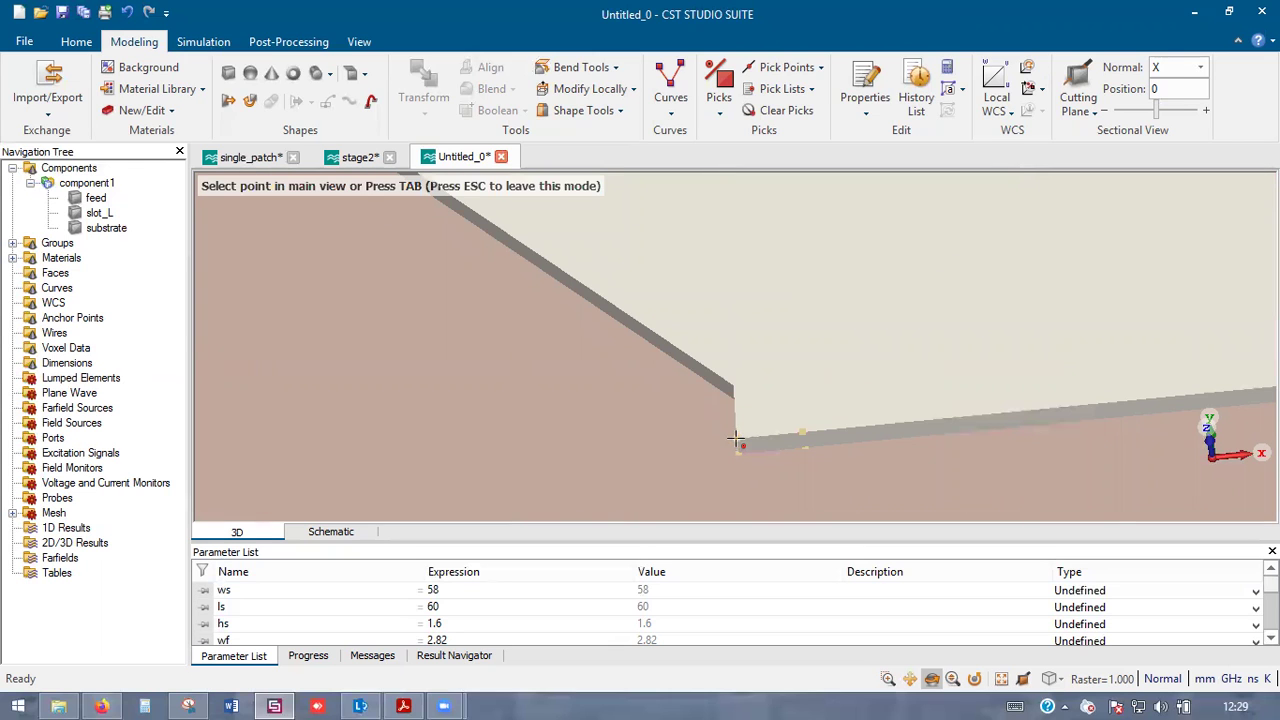
click(728, 444)
click(828, 405)
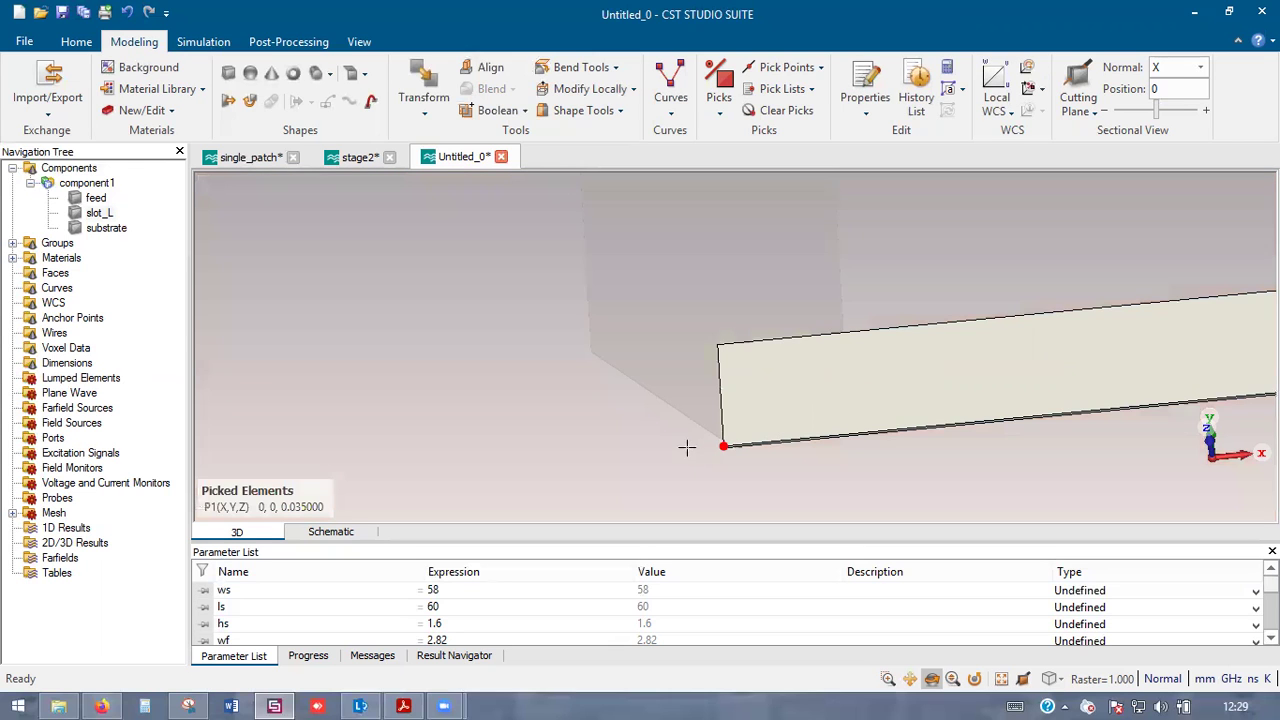
- Pick the patch's left corner, where the straight side meets the slanted edge, as the translation's end point
scroll(687, 448, down, 2)
scroll(858, 441, down, 5)
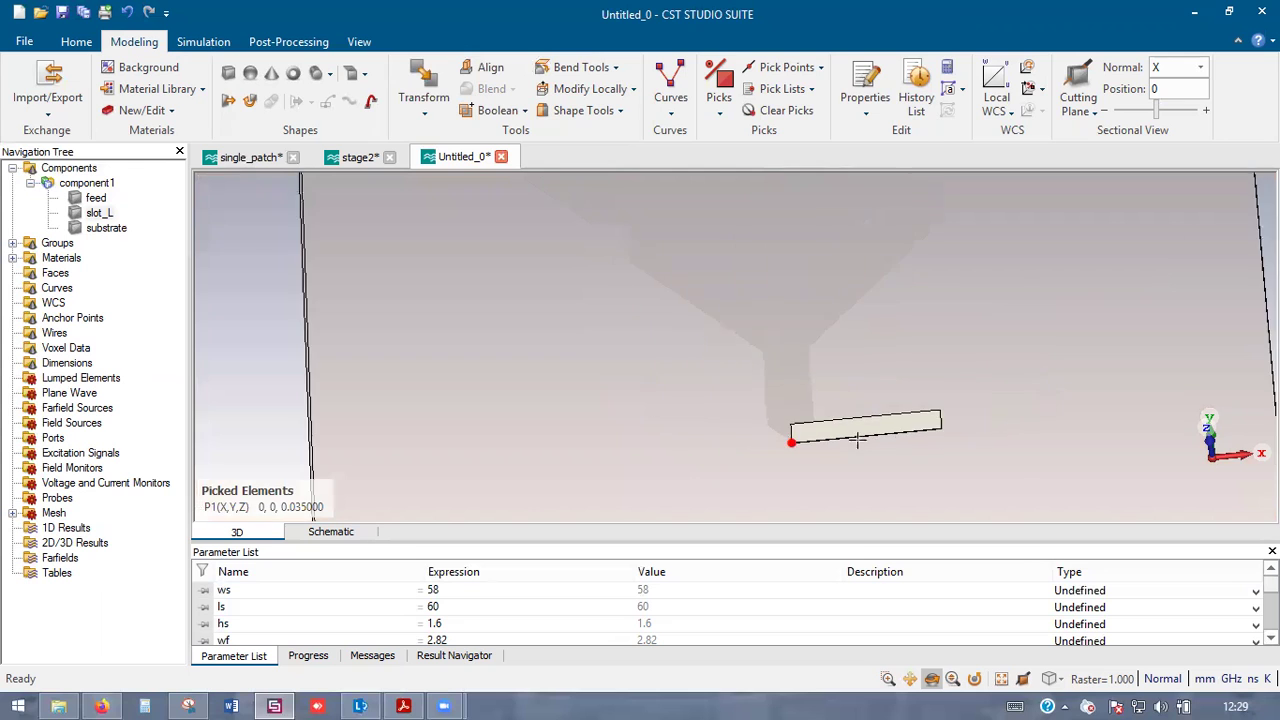
click(1095, 371)
drag(941, 402, 948, 438)
scroll(789, 443, up, 3)
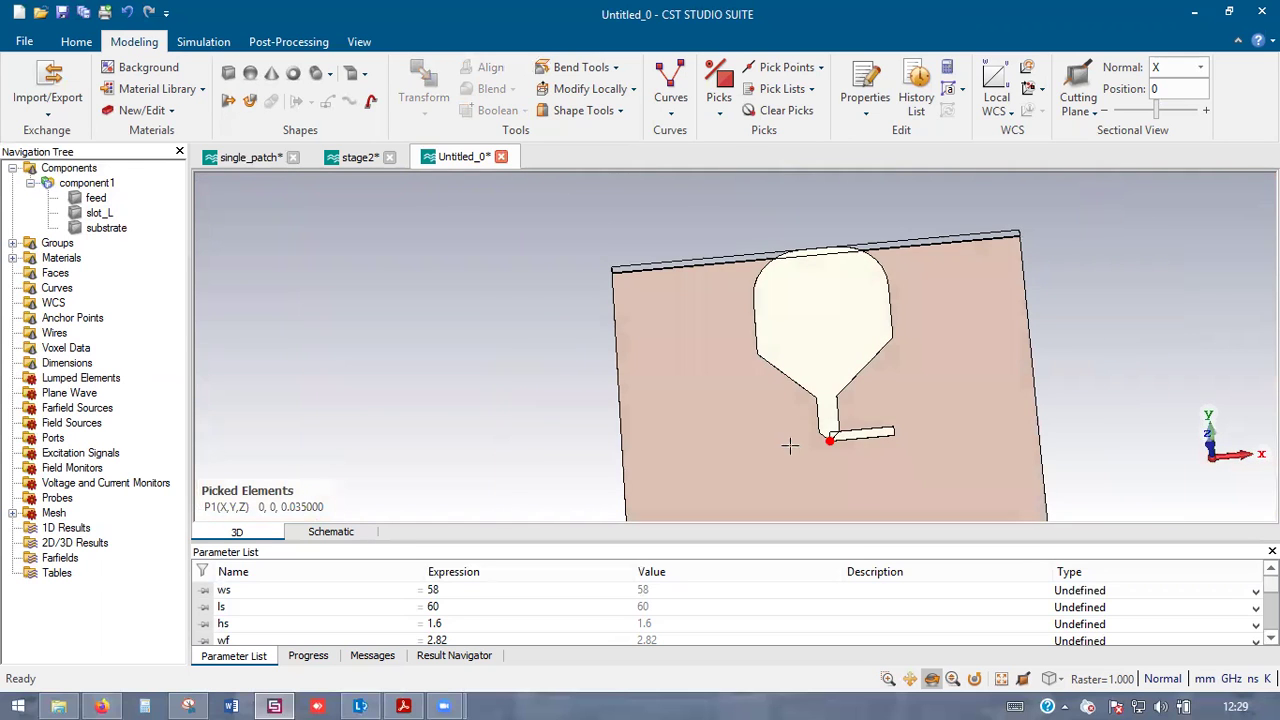
scroll(854, 451, down, 1)
scroll(779, 318, up, 5)
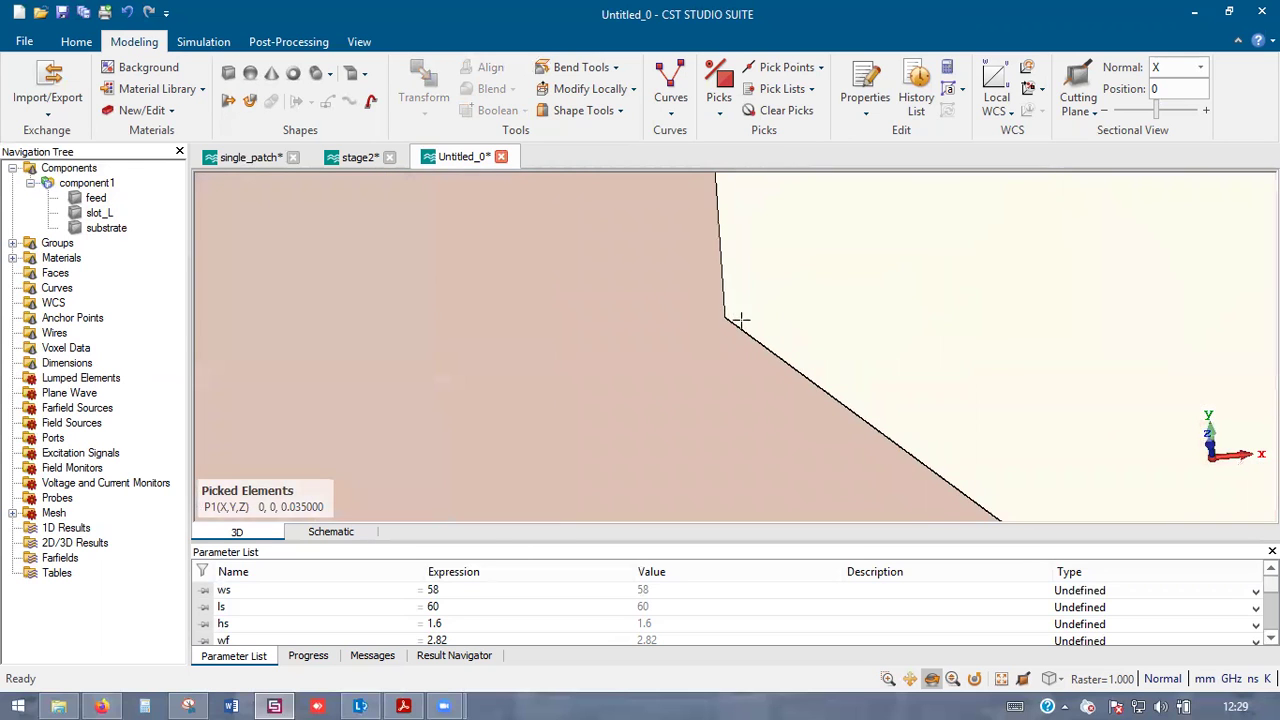
key(p)
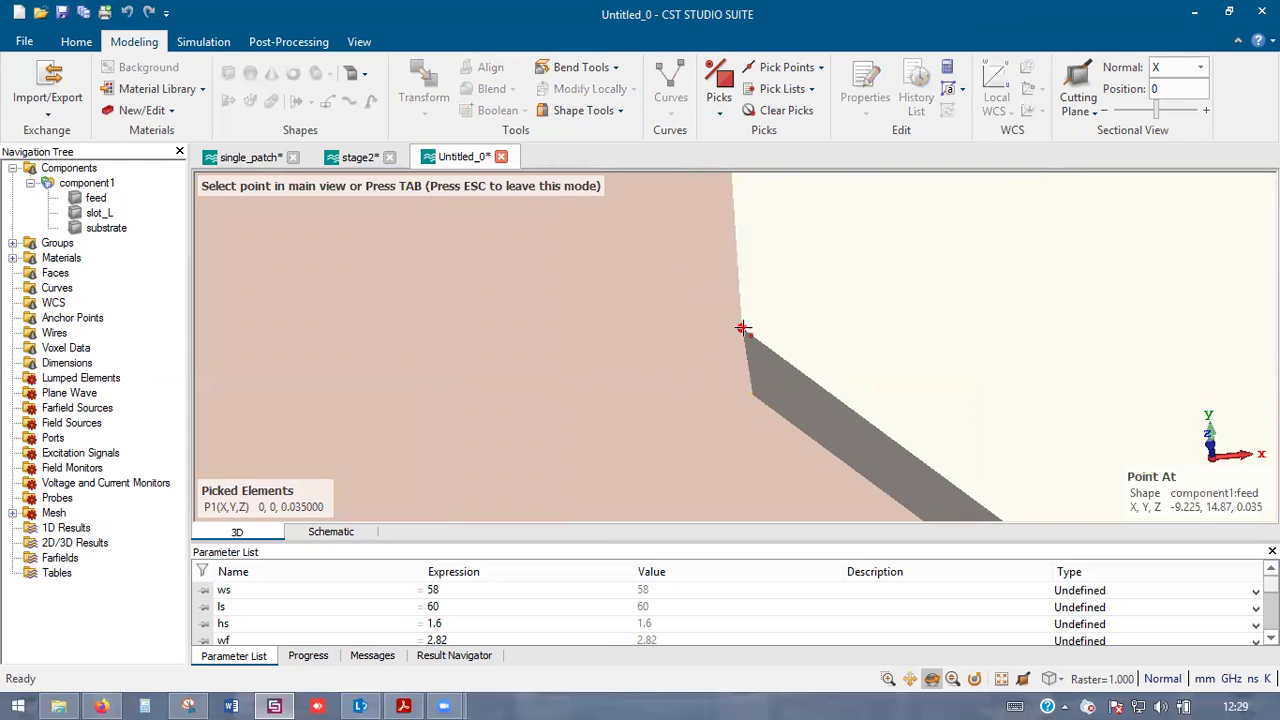
click(741, 326)
scroll(743, 327, down, 3)
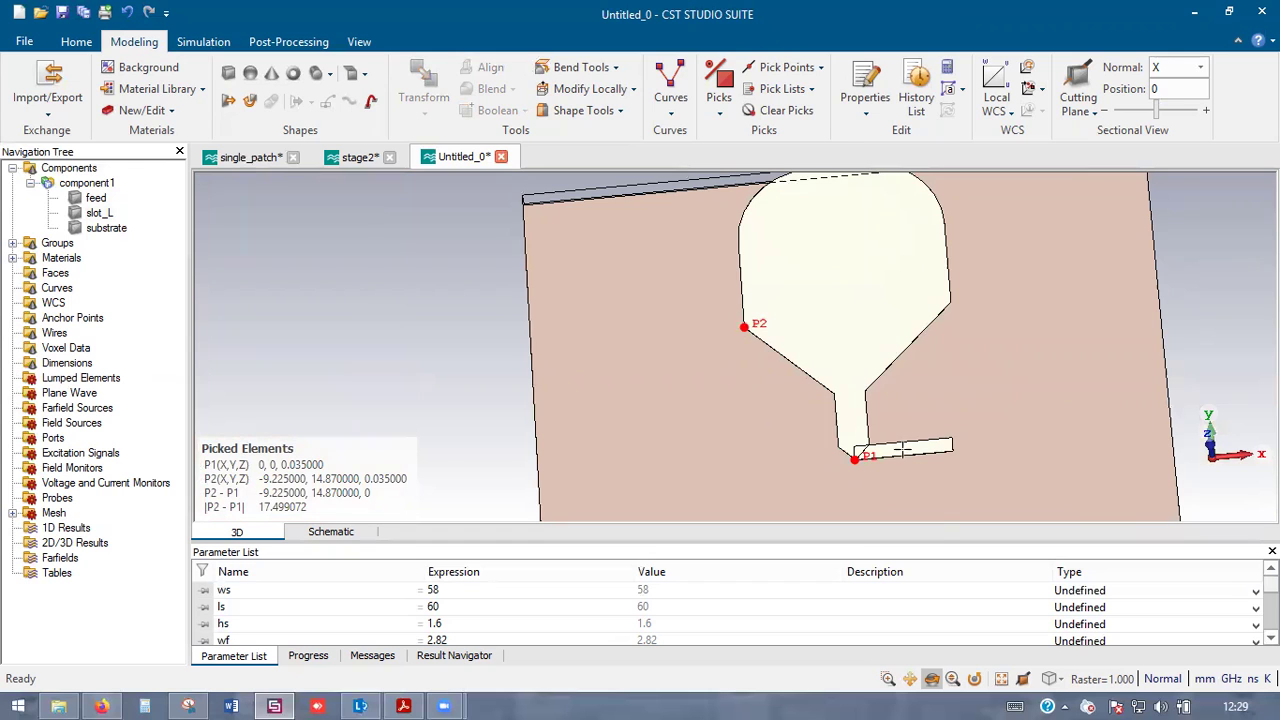
- Translate slot_L from the feed tip to the patch's left corner using the two picked points, without copying
click(902, 449)
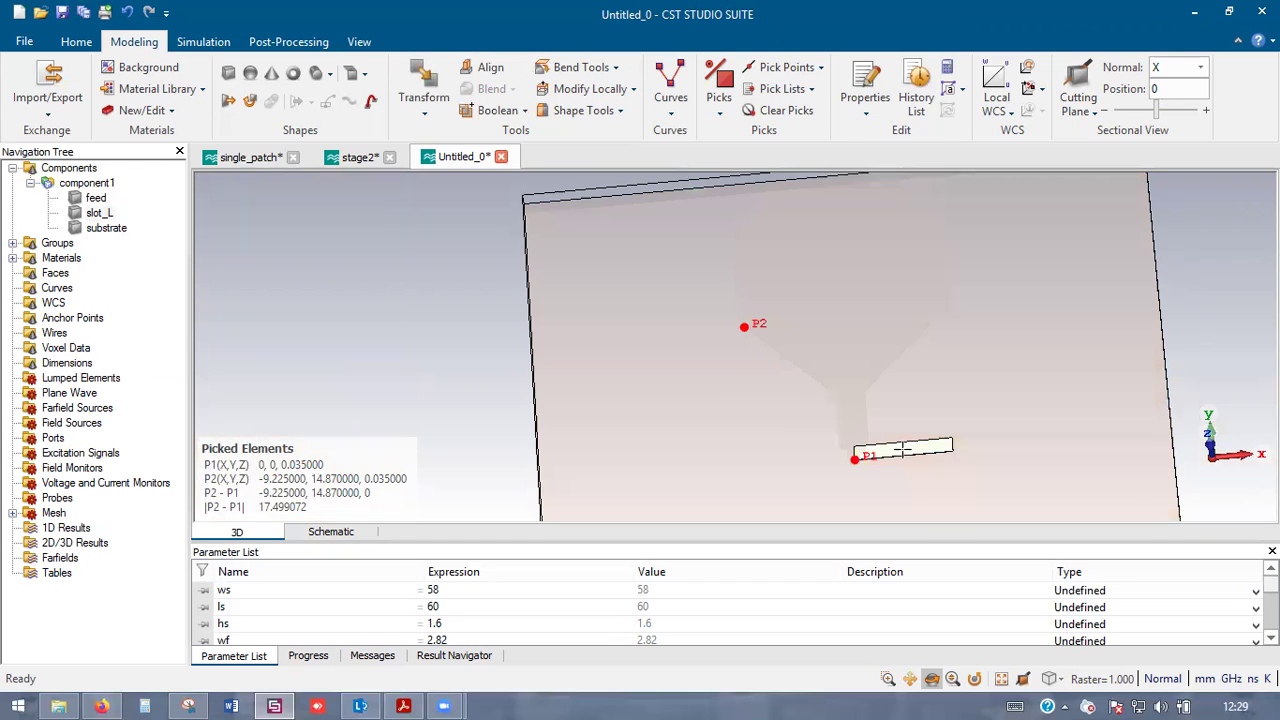
click(426, 113)
click(447, 156)
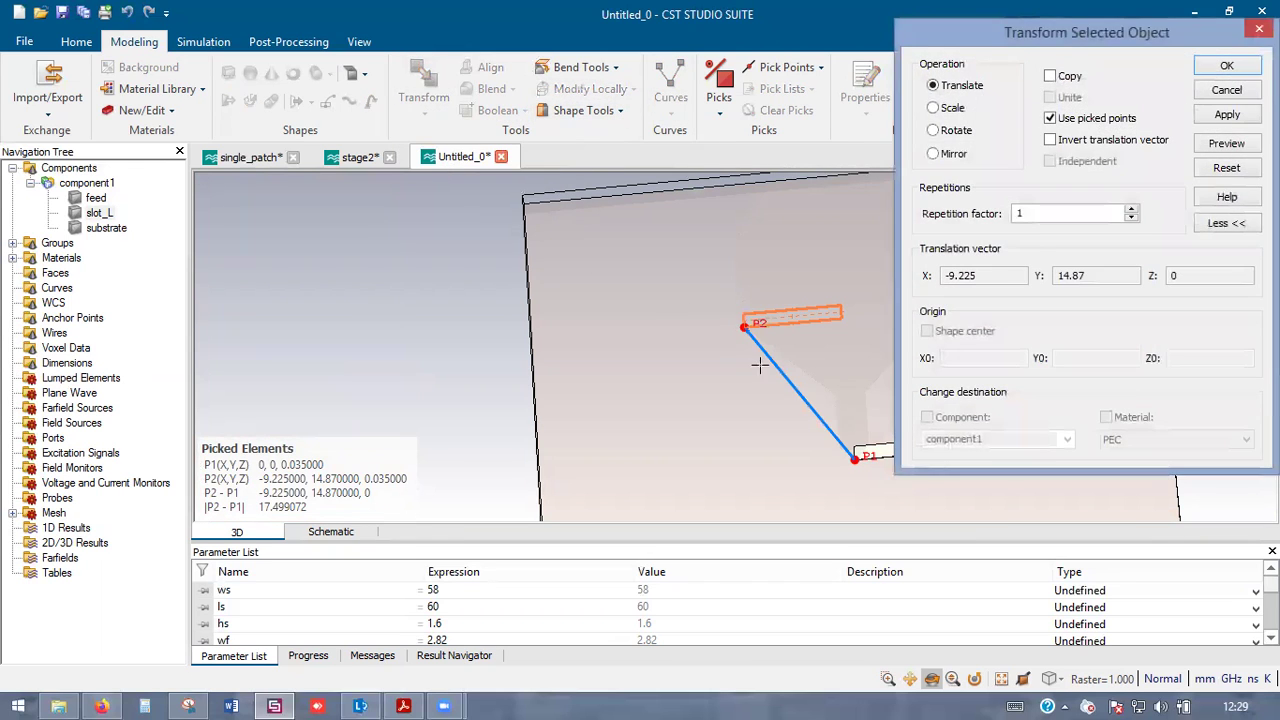
drag(760, 365, 772, 429)
scroll(400, 475, down, 2)
scroll(663, 410, up, 2)
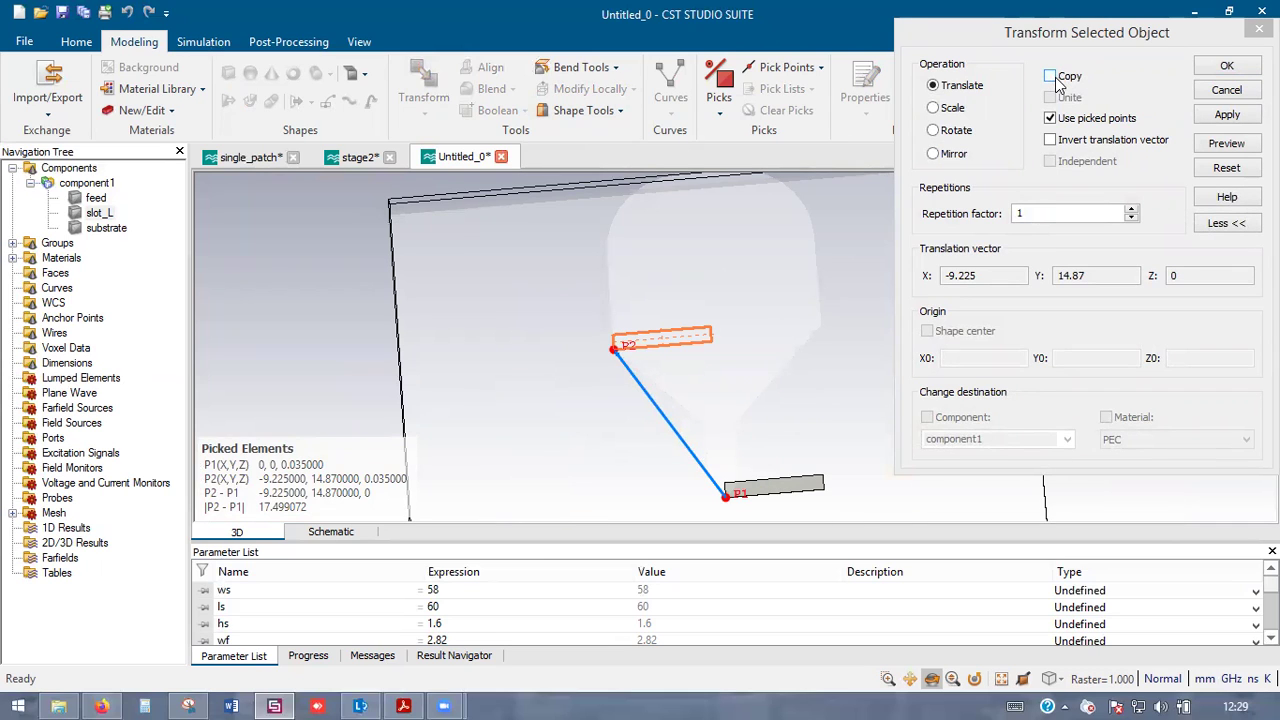
click(1208, 74)
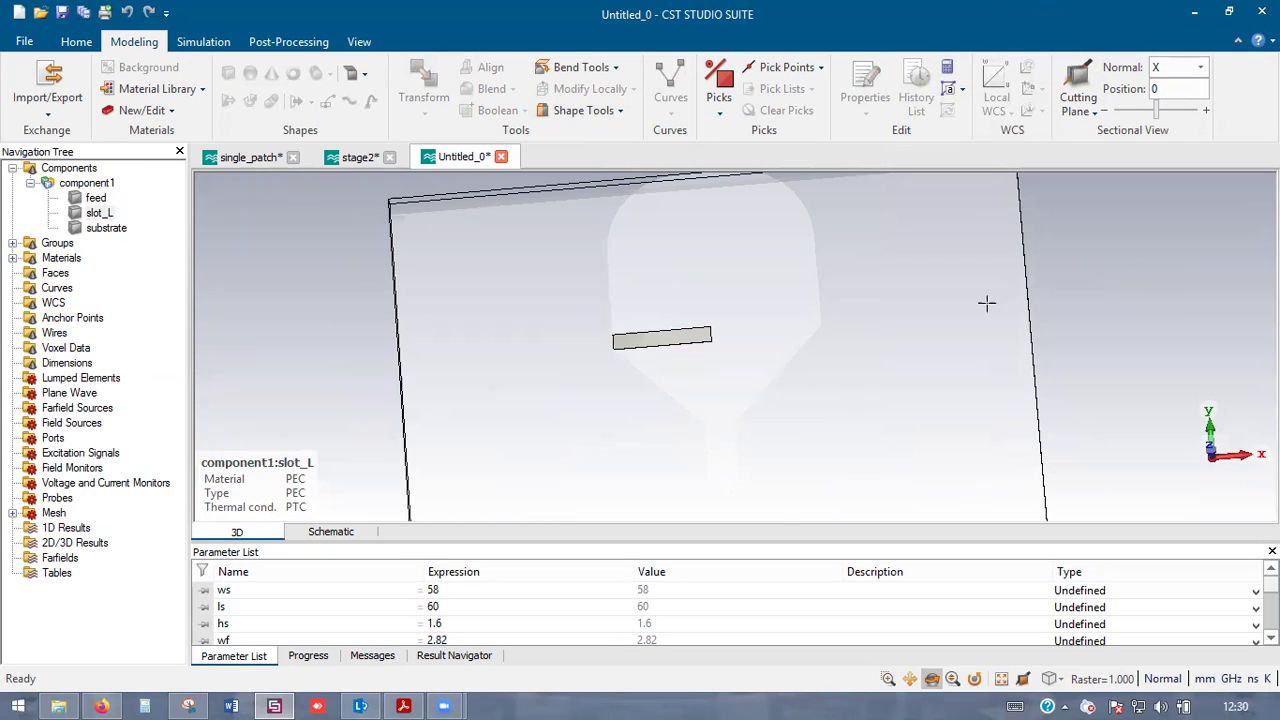
- Inspect slot_L's position on the patch and compare it with the slots in Figure 1
drag(711, 335, 727, 407)
scroll(727, 407, down, 3)
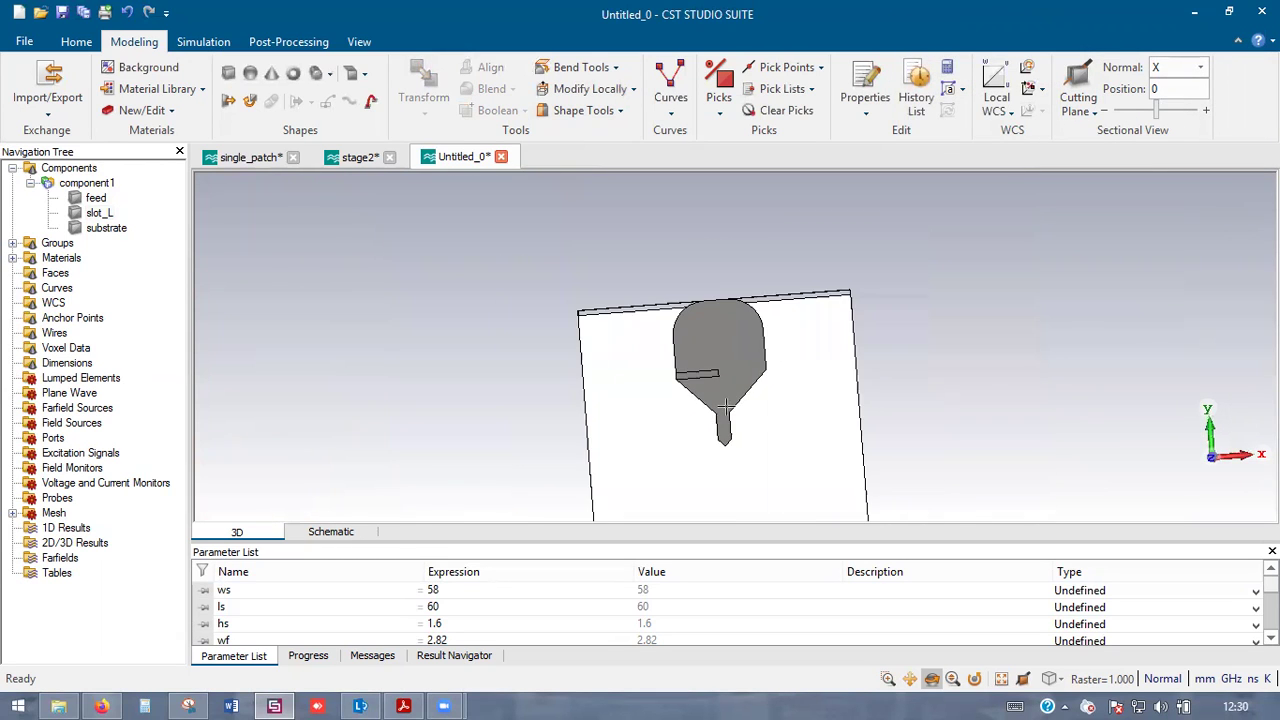
scroll(708, 350, up, 3)
mouse_move(702, 352)
mouse_down()
mouse_move(711, 374)
mouse_move(697, 373)
mouse_up()
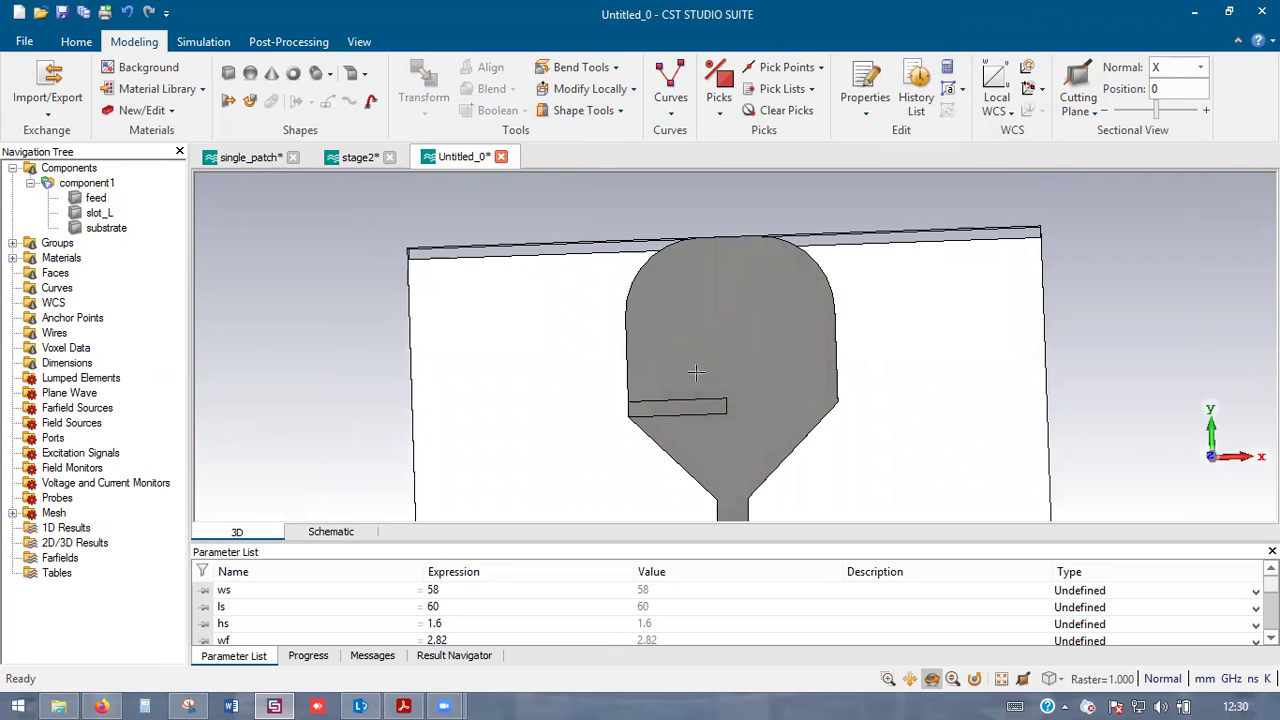
scroll(687, 397, down, 3)
scroll(680, 400, up, 5)
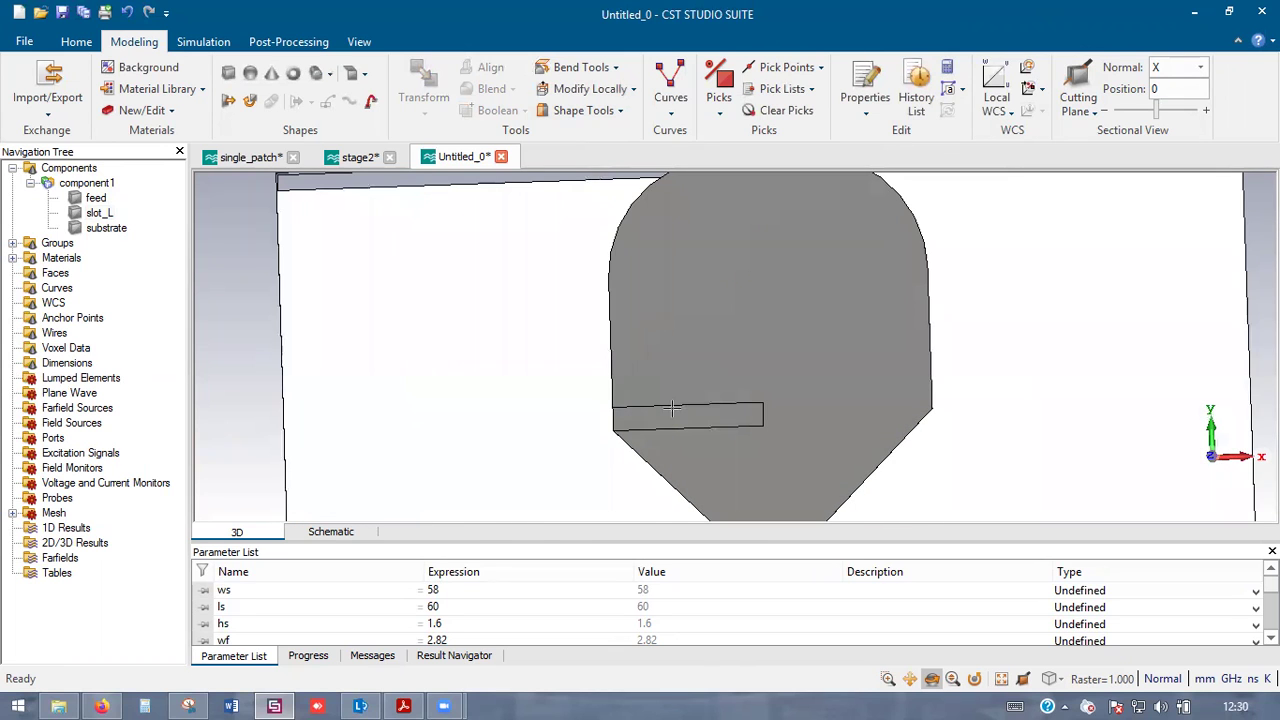
key(alt+Tab)
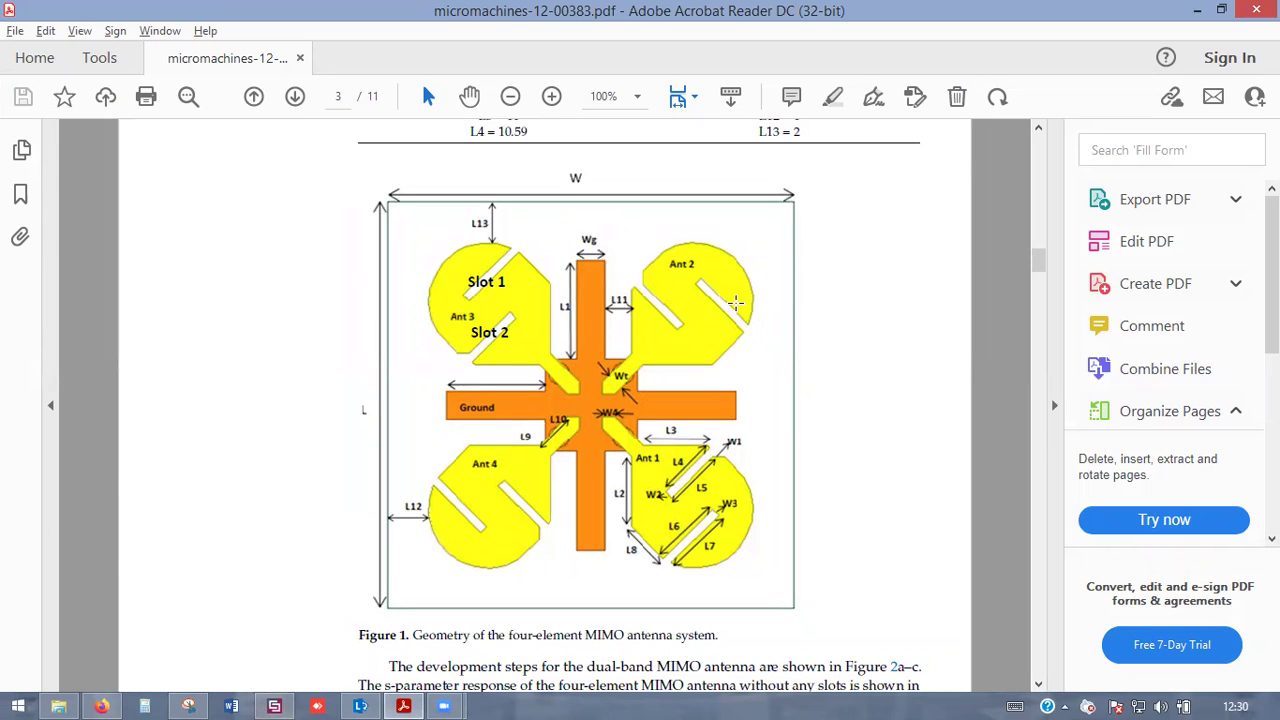
scroll(628, 290, down, 1)
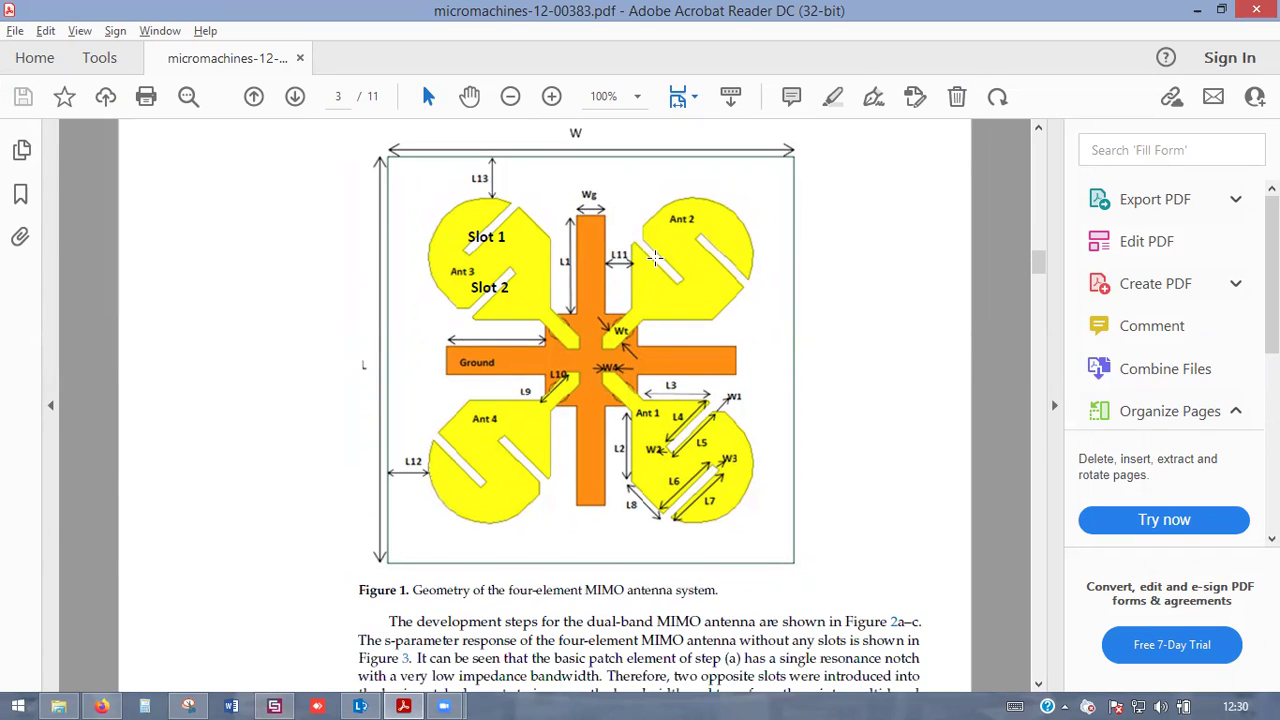
key(alt+Tab)
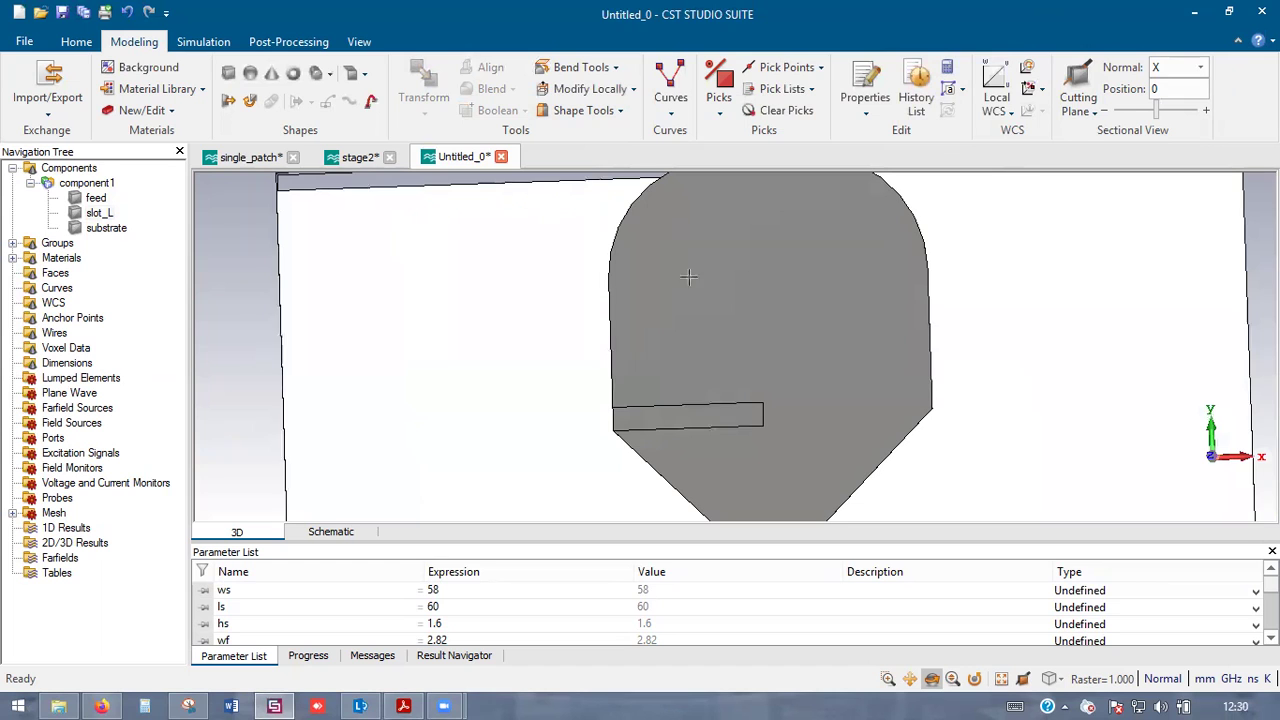
- Start a translation of slot_L and try an upward Y offset of about 1.8
click(710, 415)
key(ctrl+t)
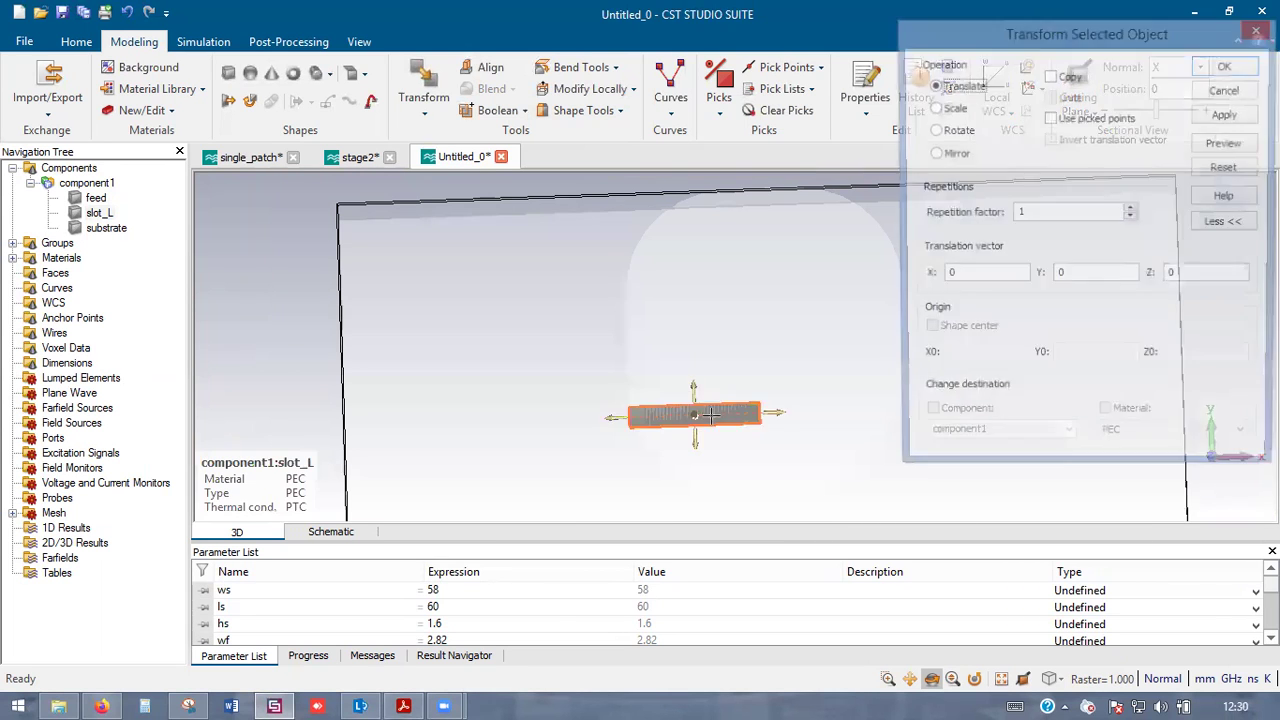
drag(693, 383, 757, 349)
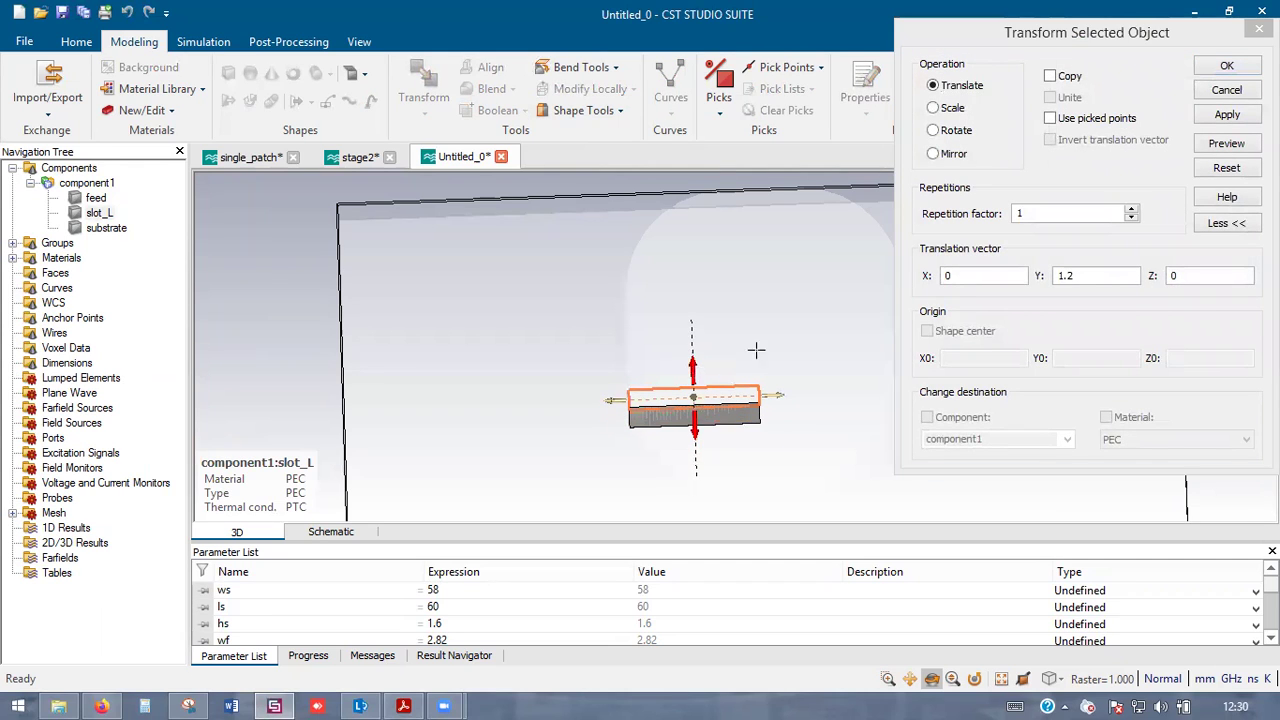
double_click(1077, 275)
text(SLot_L_move)
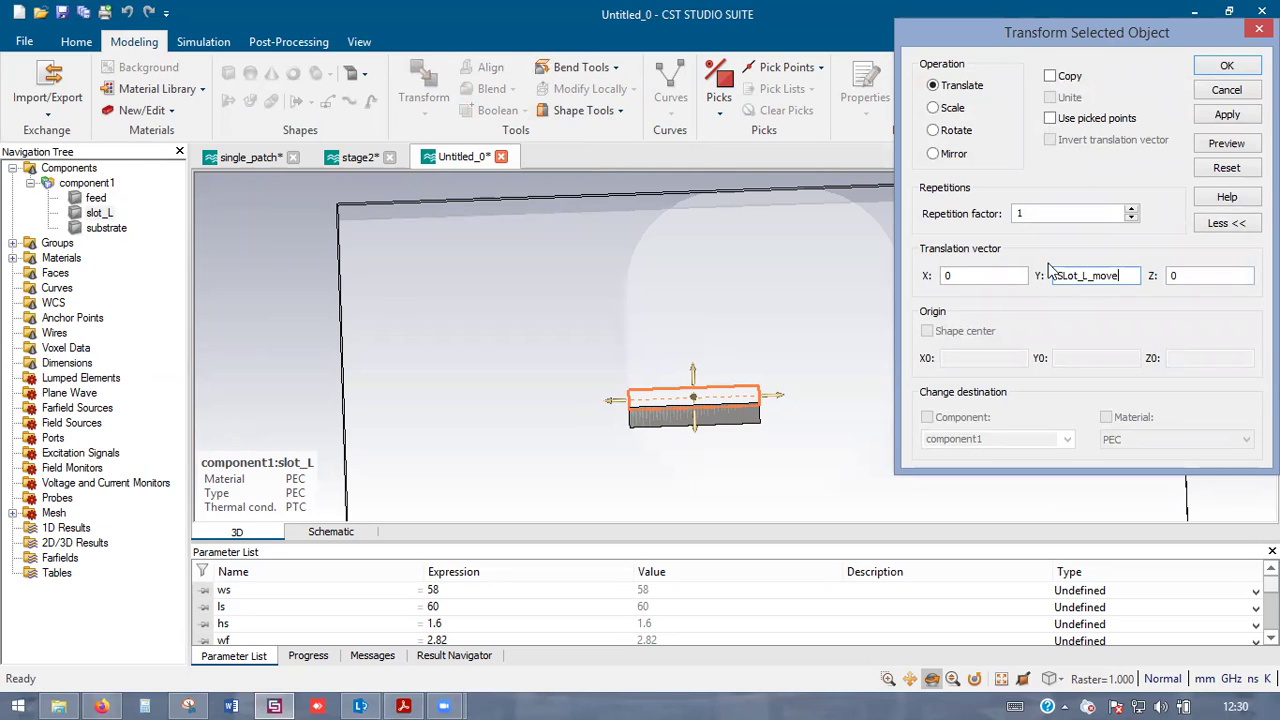
drag(693, 370, 707, 362)
click(1102, 275)
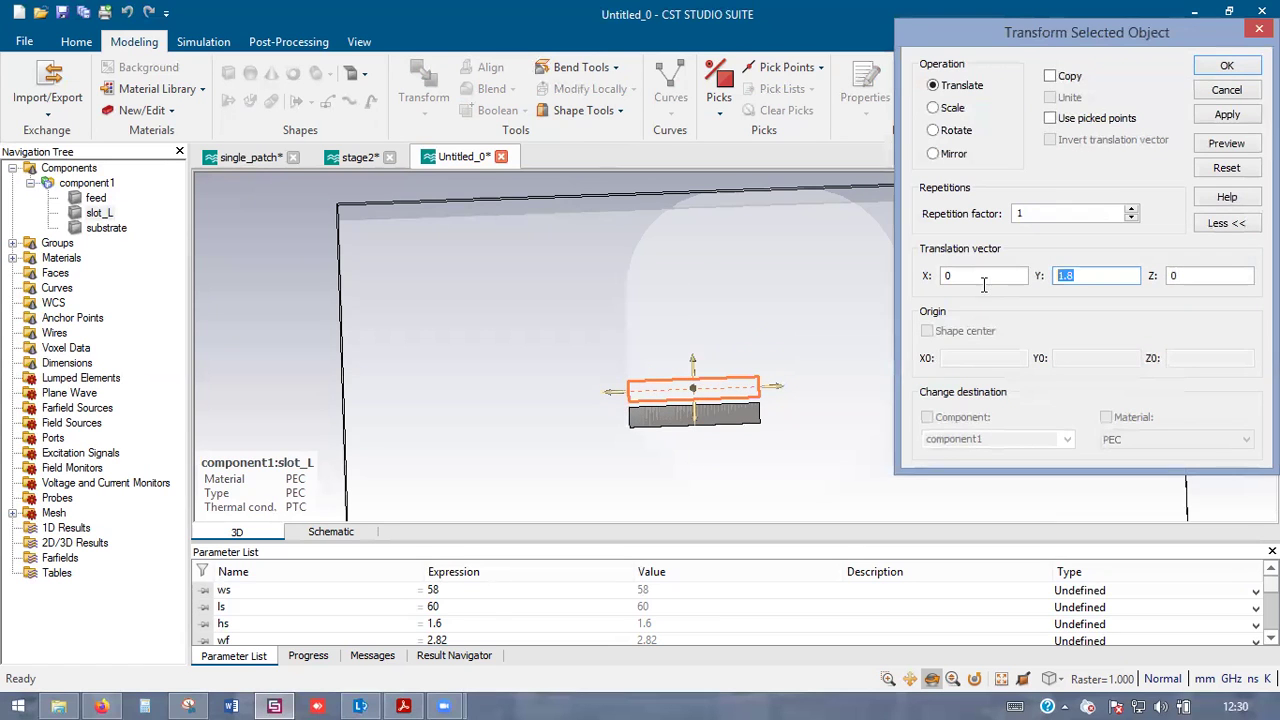
- Translate slot_L along Y by the new parameter slot_l_move, defined as 1
scroll(488, 609, down, 5)
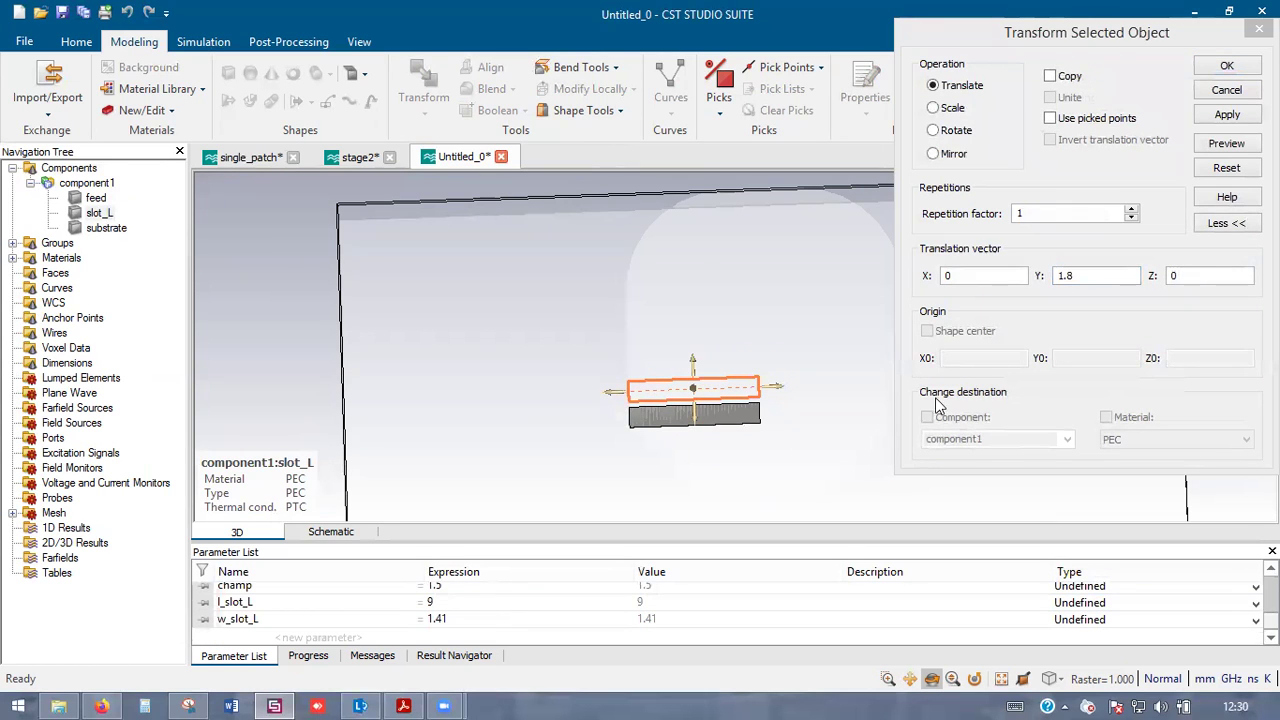
click(1102, 272)
text(sl)
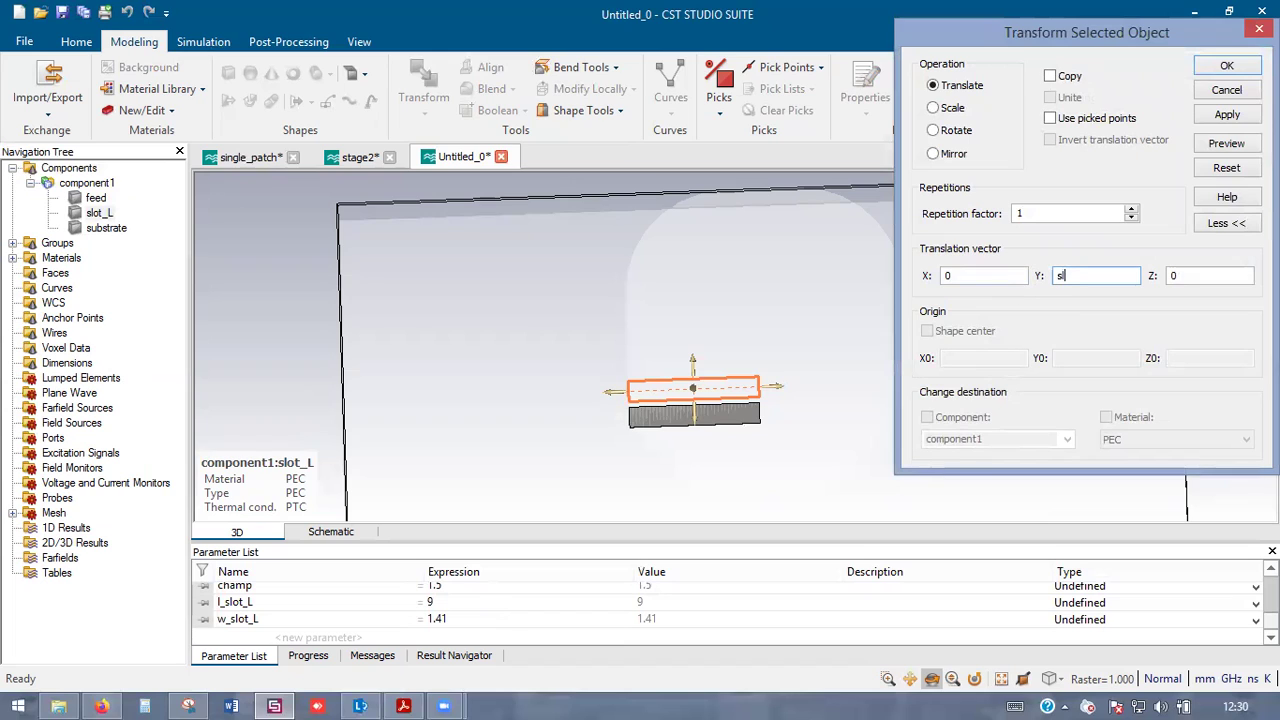
text(ot_l_move)
click(1226, 144)
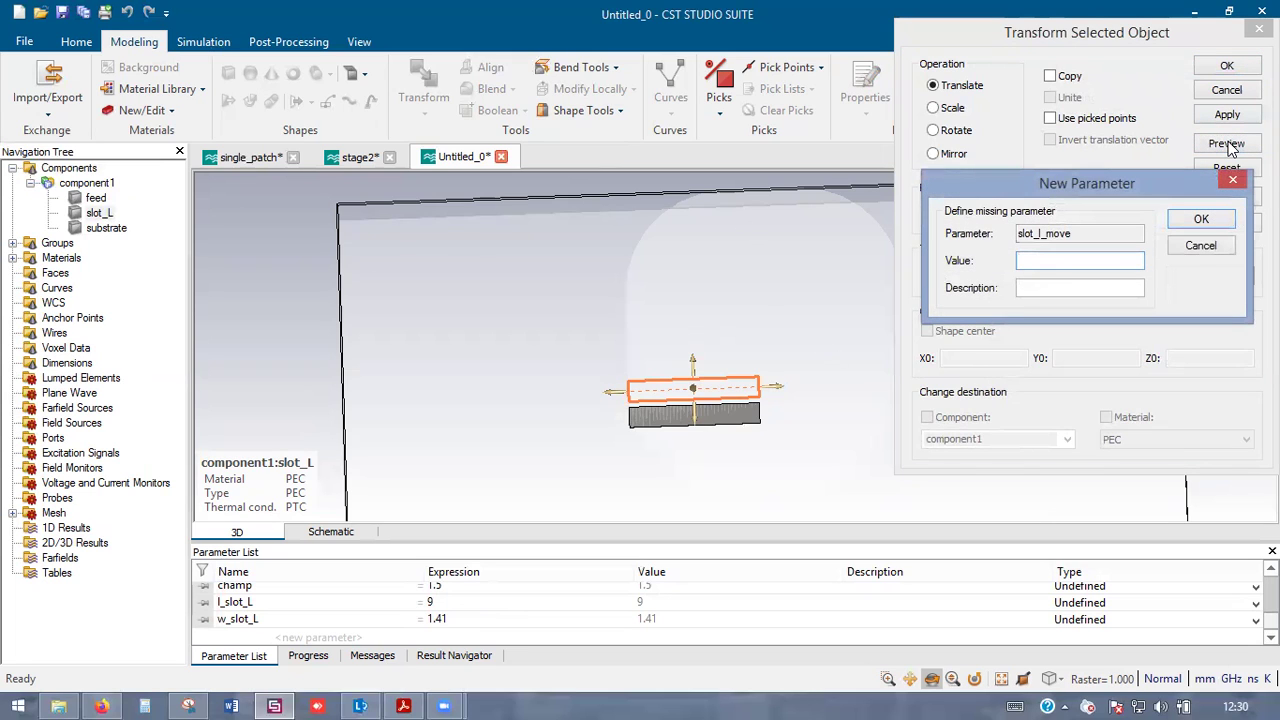
text(1)
key(Return)
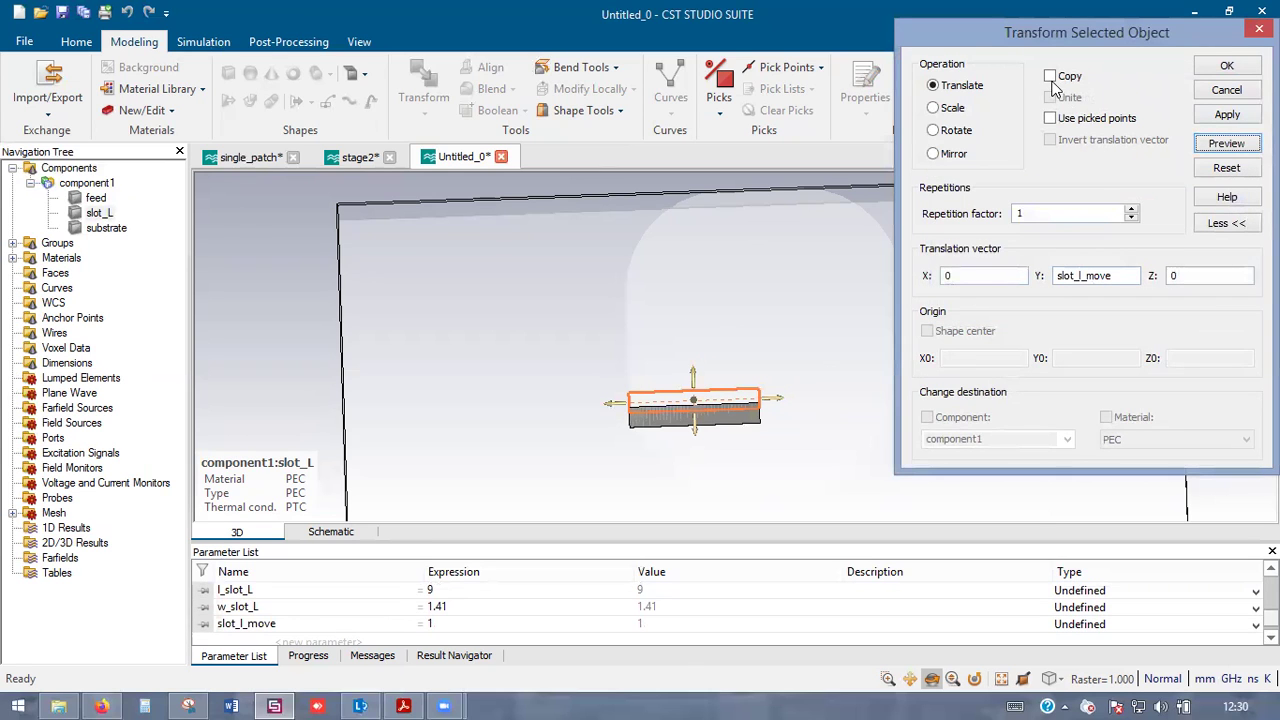
click(1225, 65)
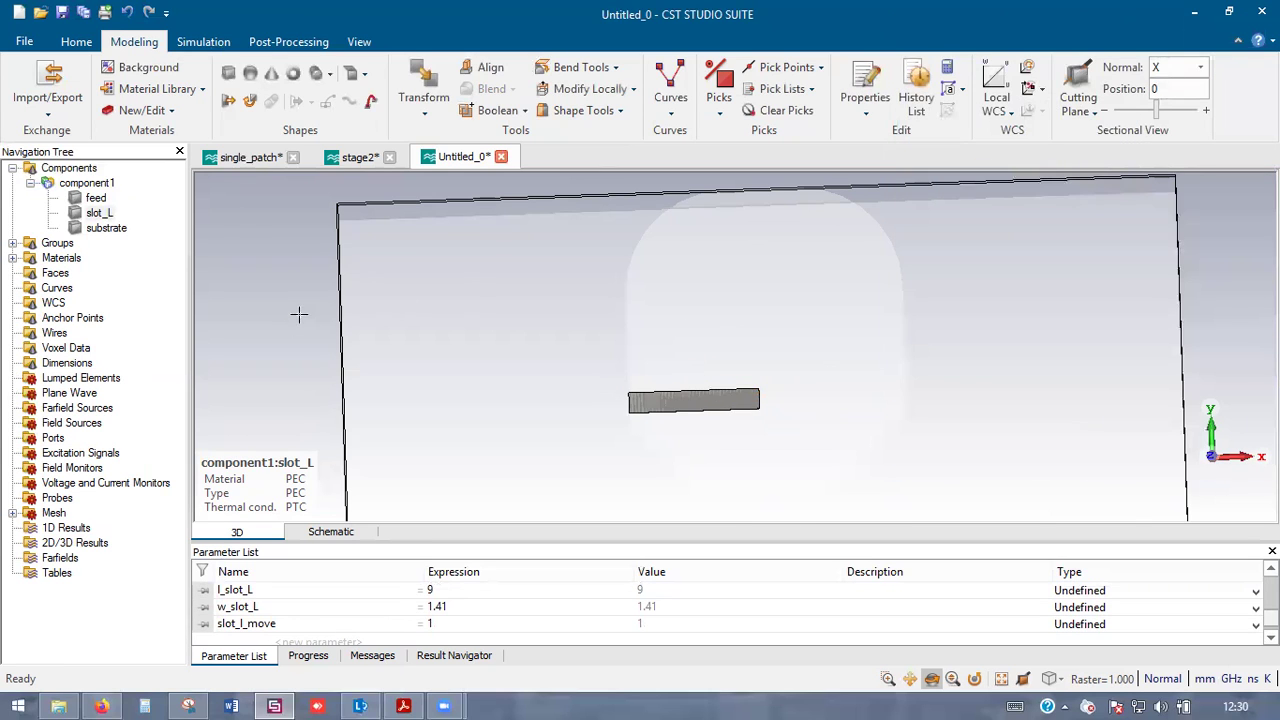
- Subtract slot_L from the united patch-and-feed solid to cut the slot into the patch's left side
click(299, 315)
scroll(321, 326, down, 2)
scroll(623, 402, up, 2)
click(622, 402)
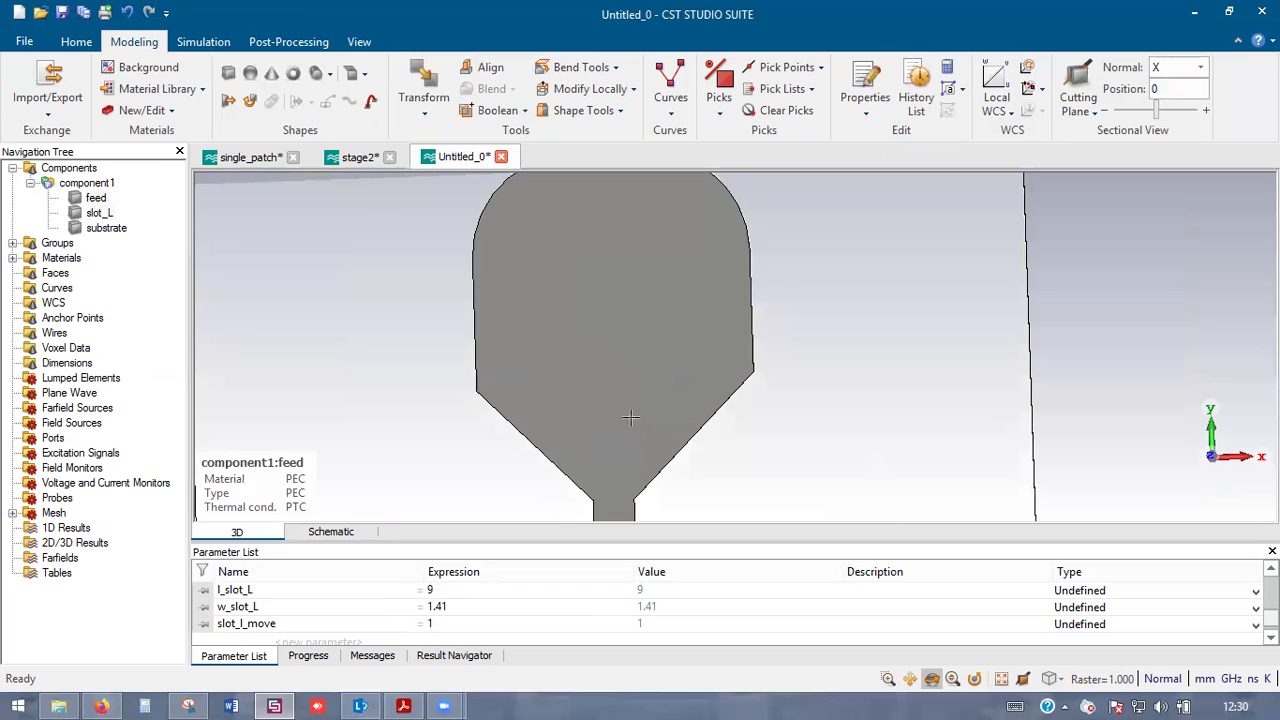
key(minus)
click(550, 366)
key(Return)
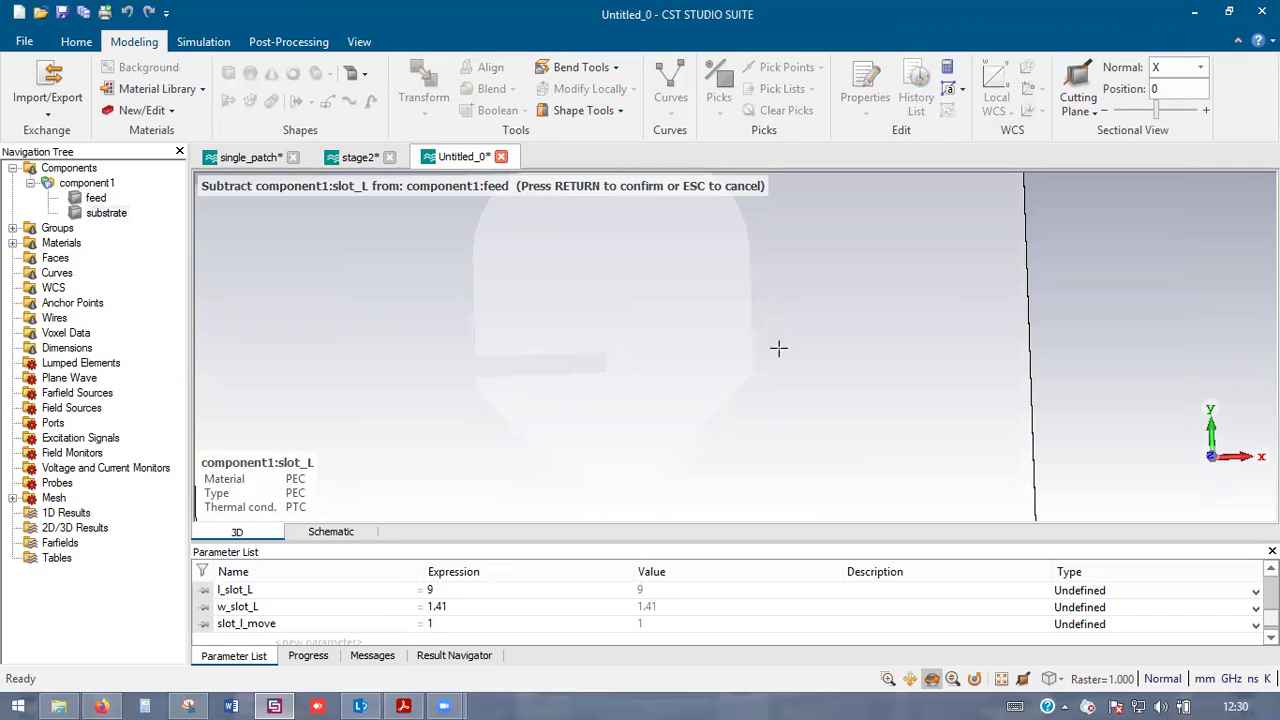
click(996, 325)
scroll(697, 362, up, 2)
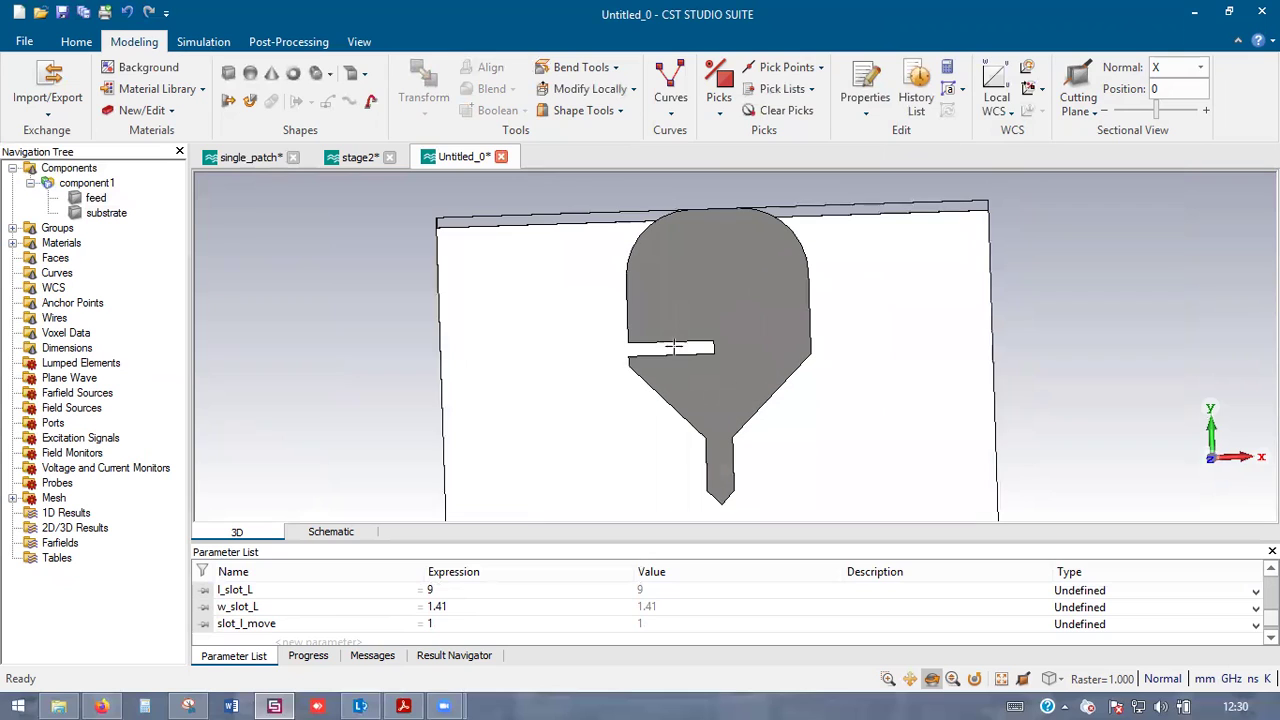
- Try a slot_l_move value of 3 and update the parametric model
click(470, 607)
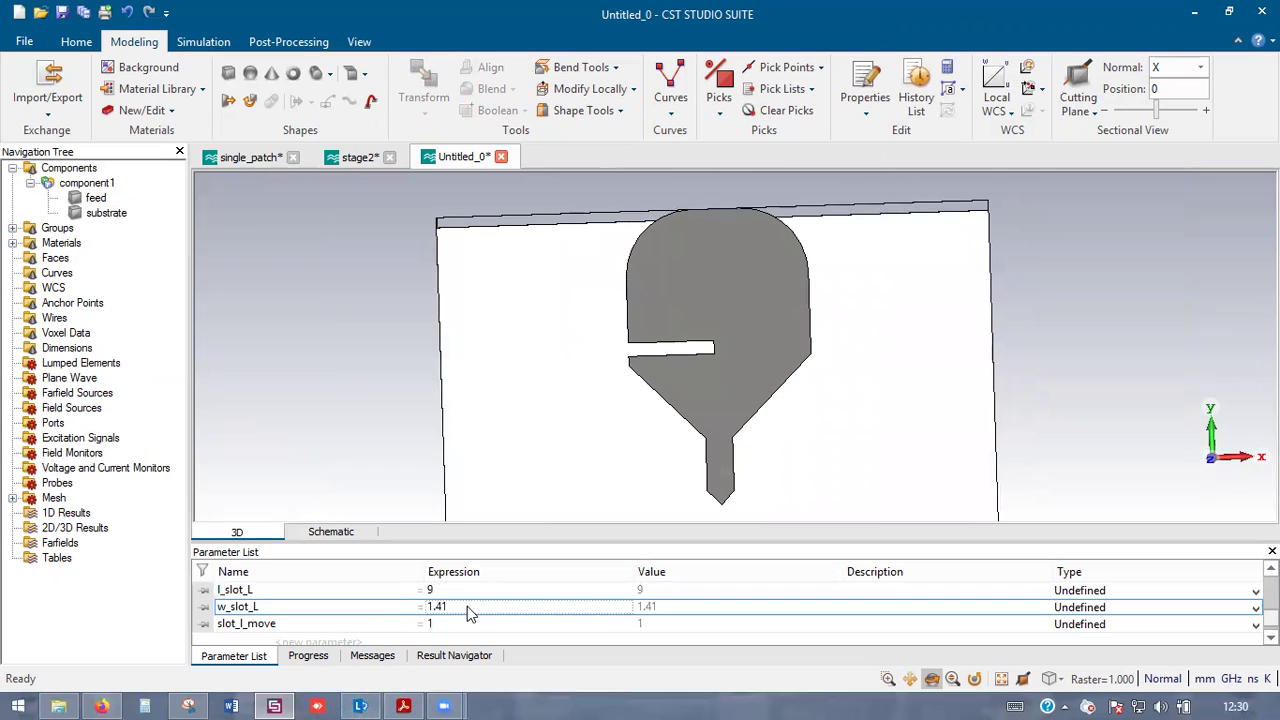
double_click(448, 619)
text(3)
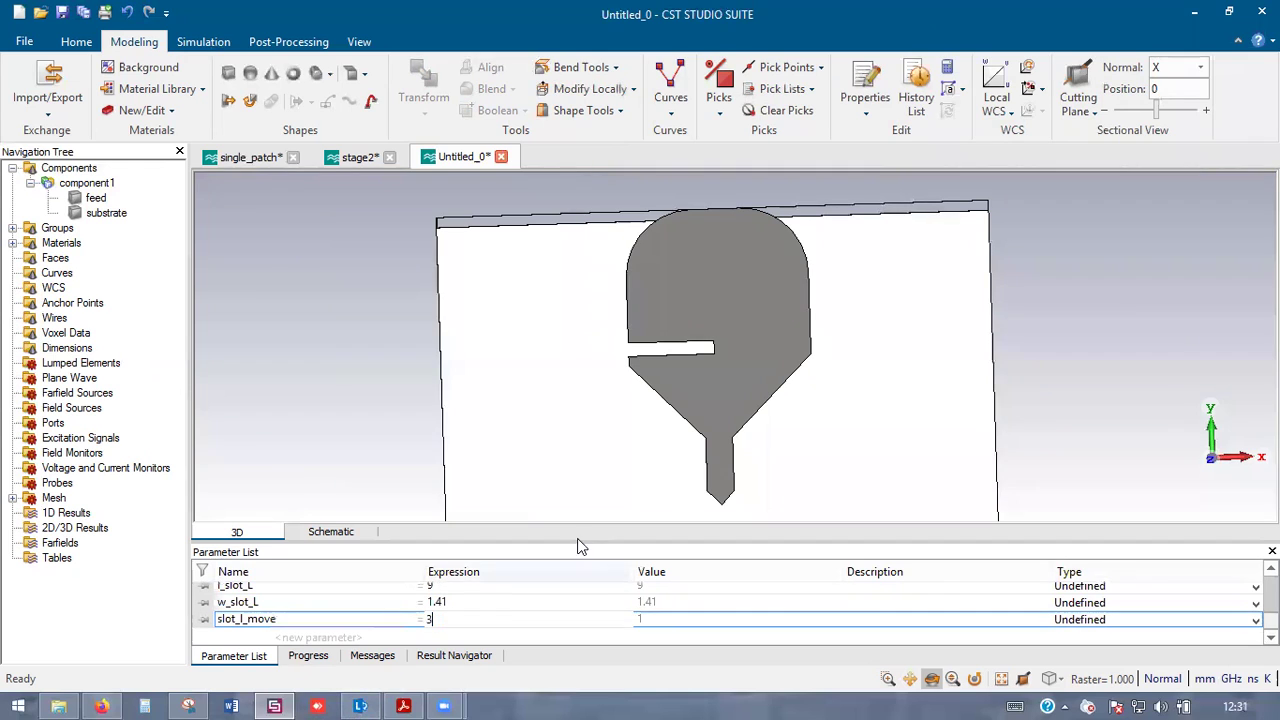
key(Return)
scroll(734, 345, up, 2)
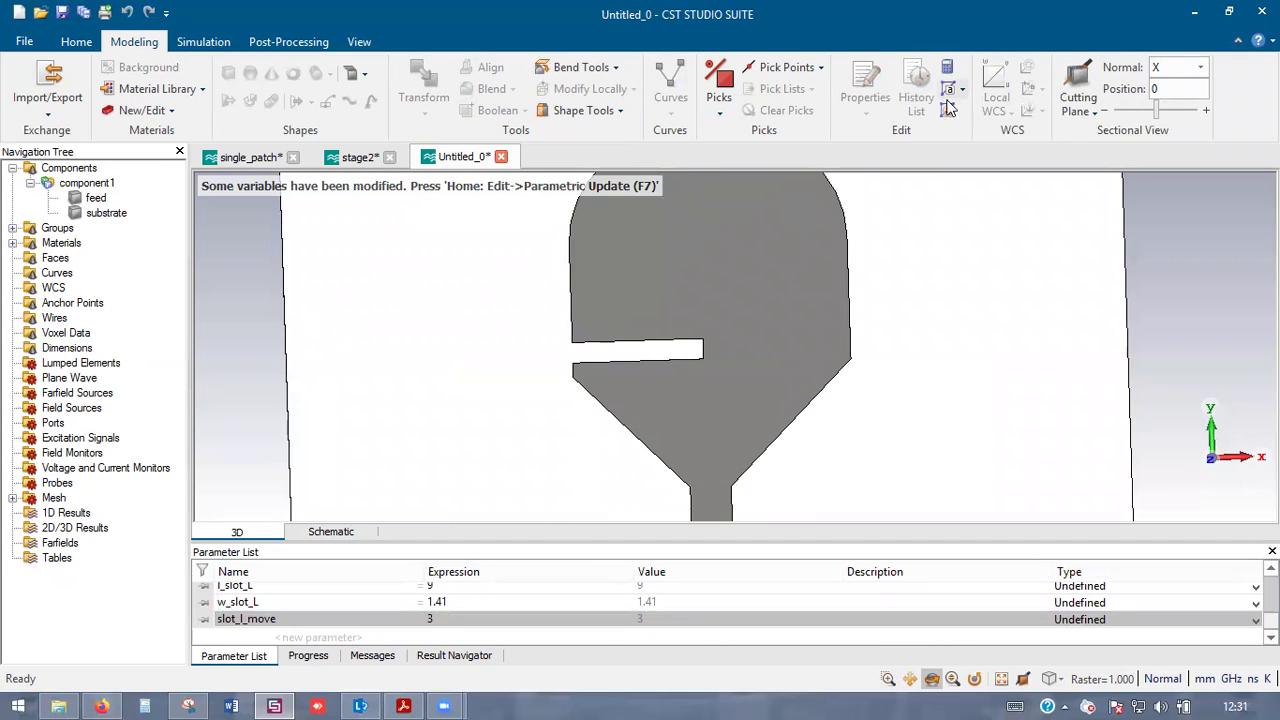
key(F7)
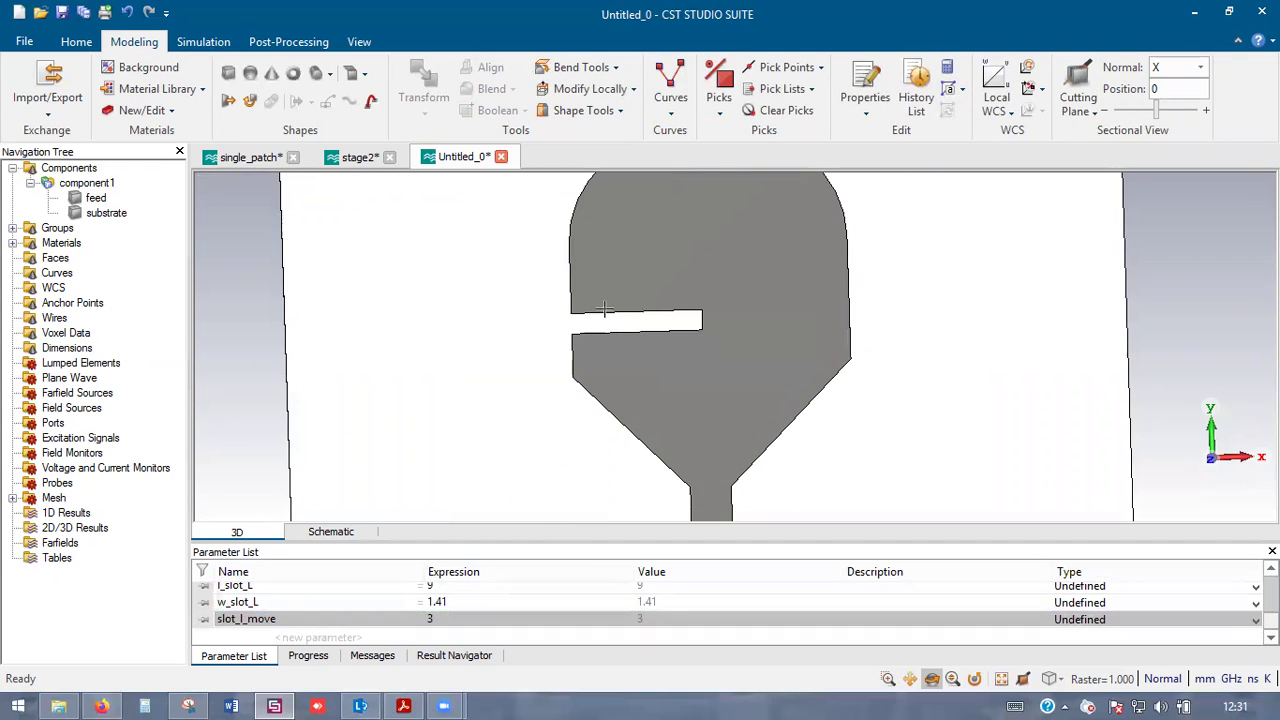
scroll(578, 395, down, 2)
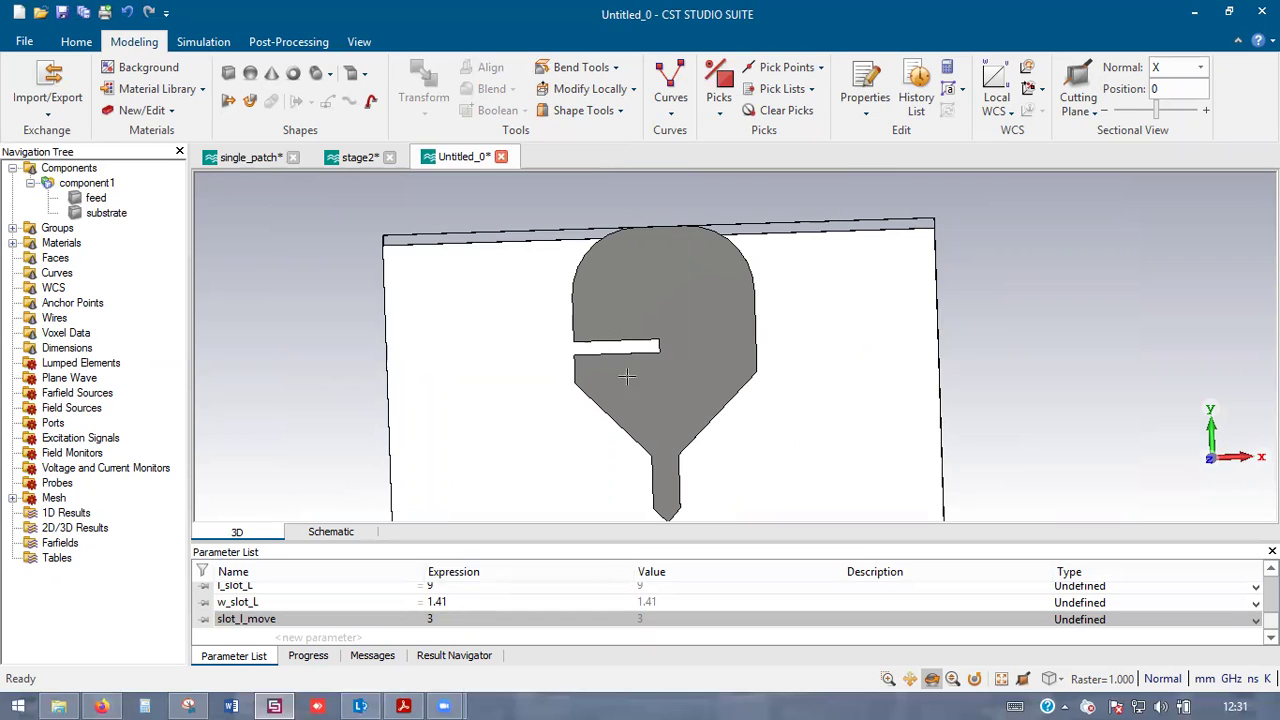
- Check the slot position in Figure 1, set slot_l_move to 0.3 and update the parametric model
key(alt+Tab)
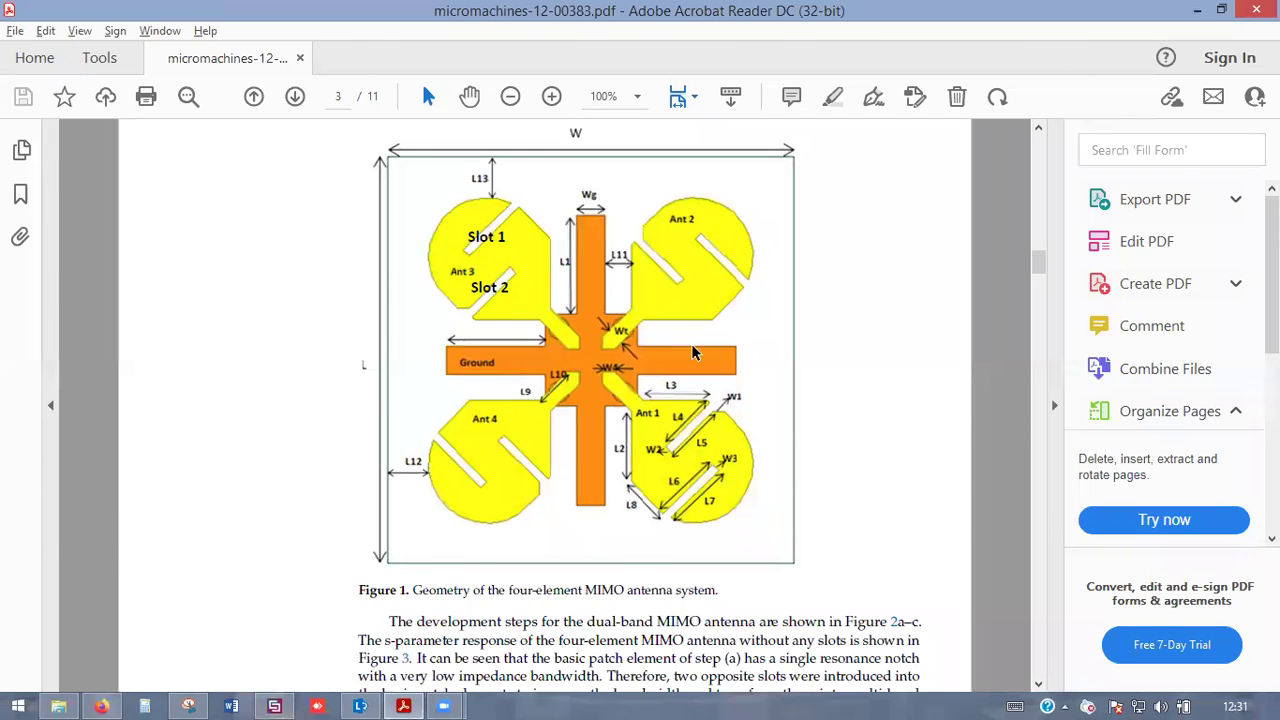
key(alt+Tab)
double_click(452, 615)
text(0.3)
key(Return)
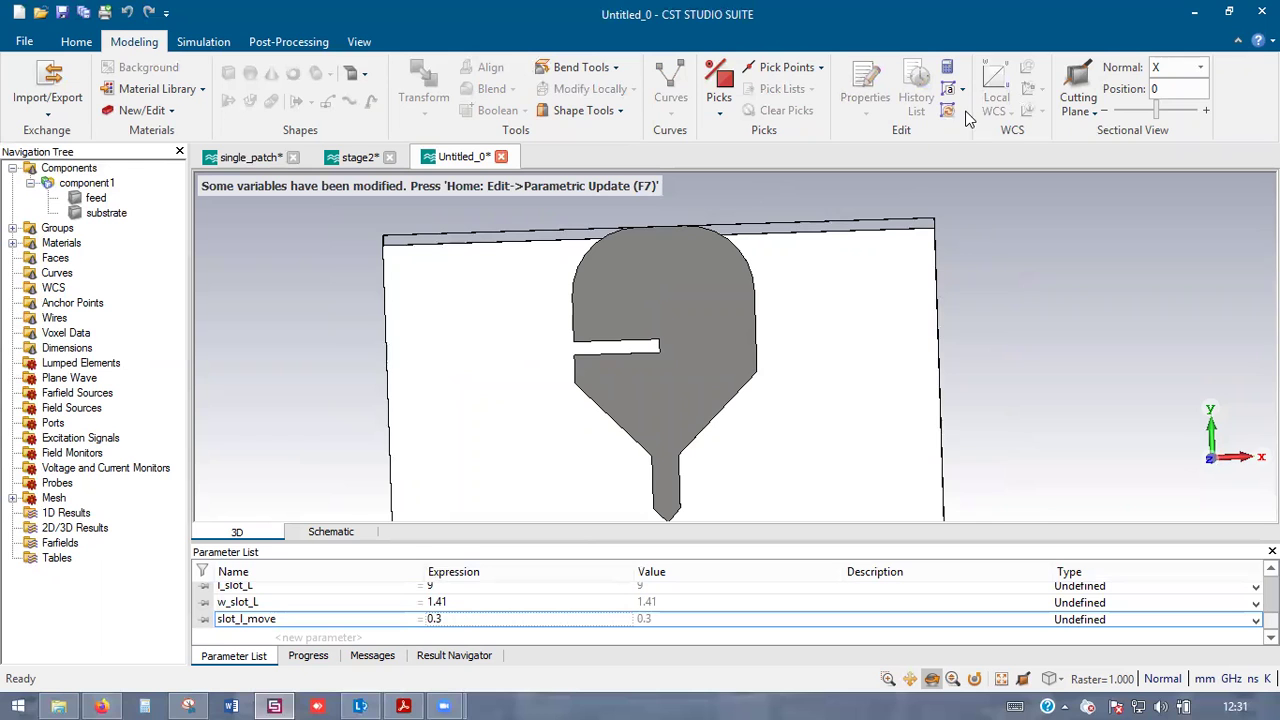
click(946, 109)
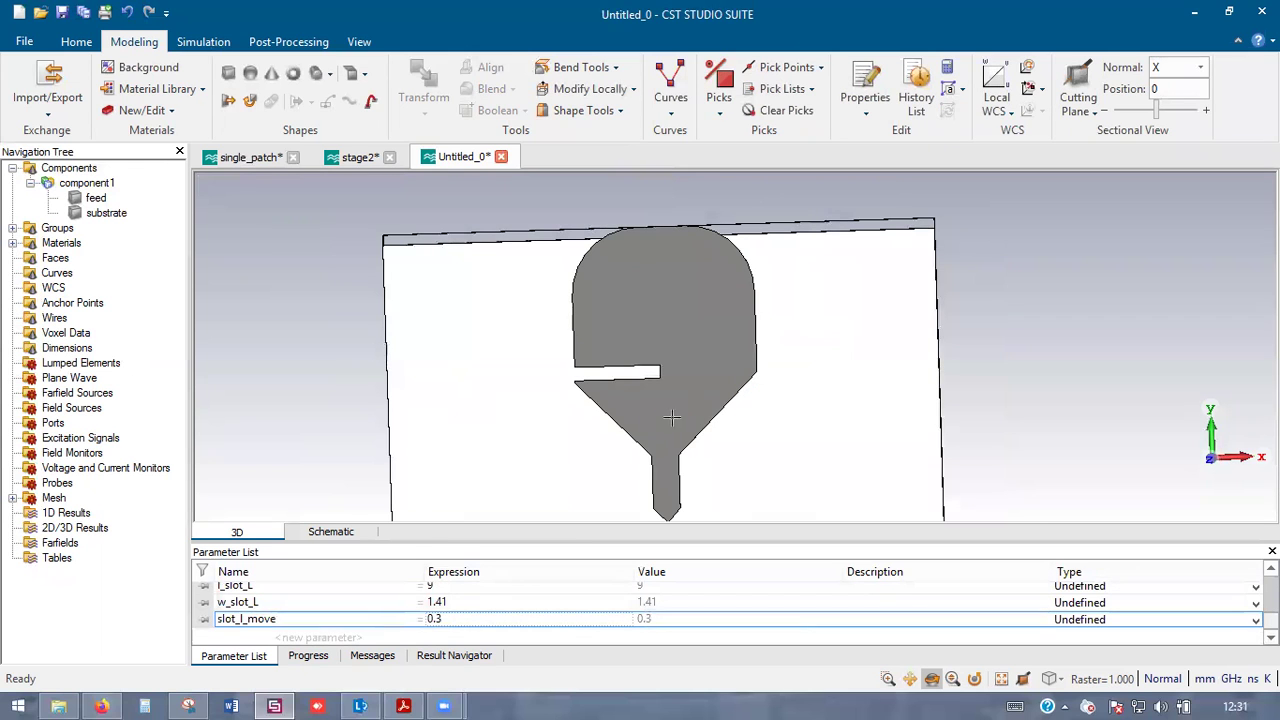
- Examine the gap between the cut slot and the patch's left corner and compare it with Figure 1
scroll(561, 378, up, 3)
scroll(561, 378, up, 2)
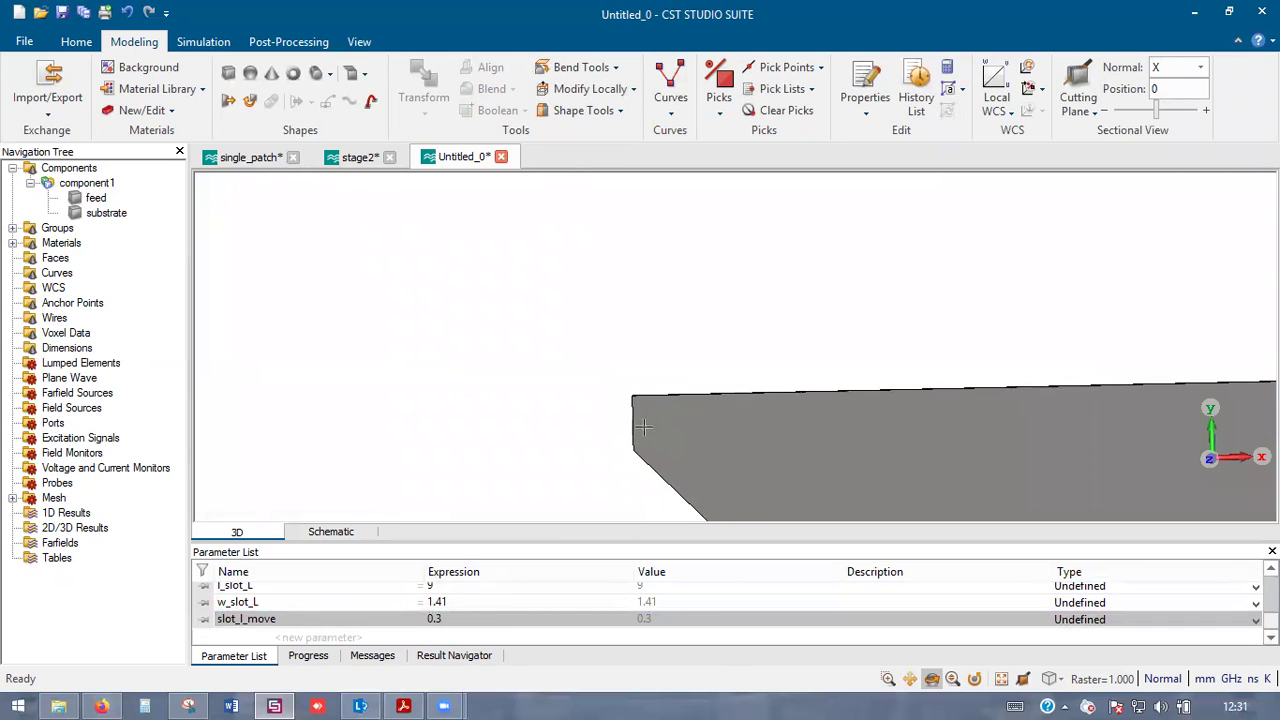
key(alt+Tab)
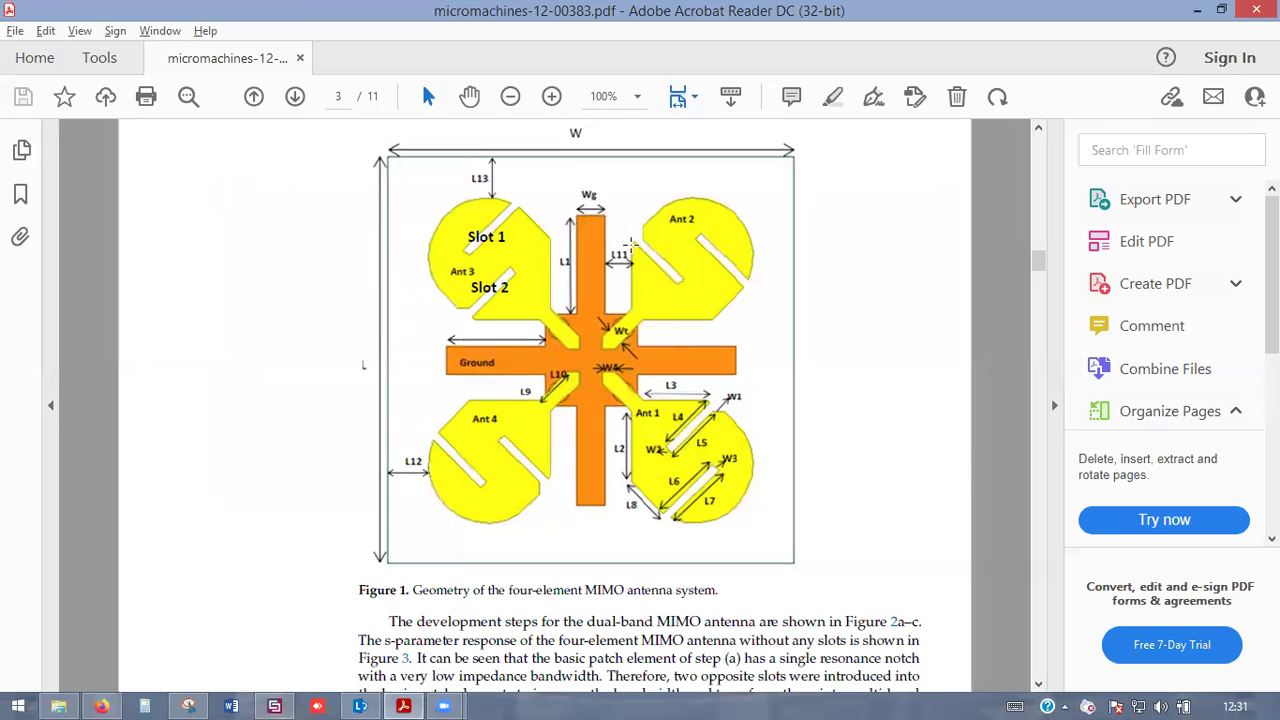
ctrl+scroll(648, 243, up, 5)
ctrl+scroll(660, 245, down, 5)
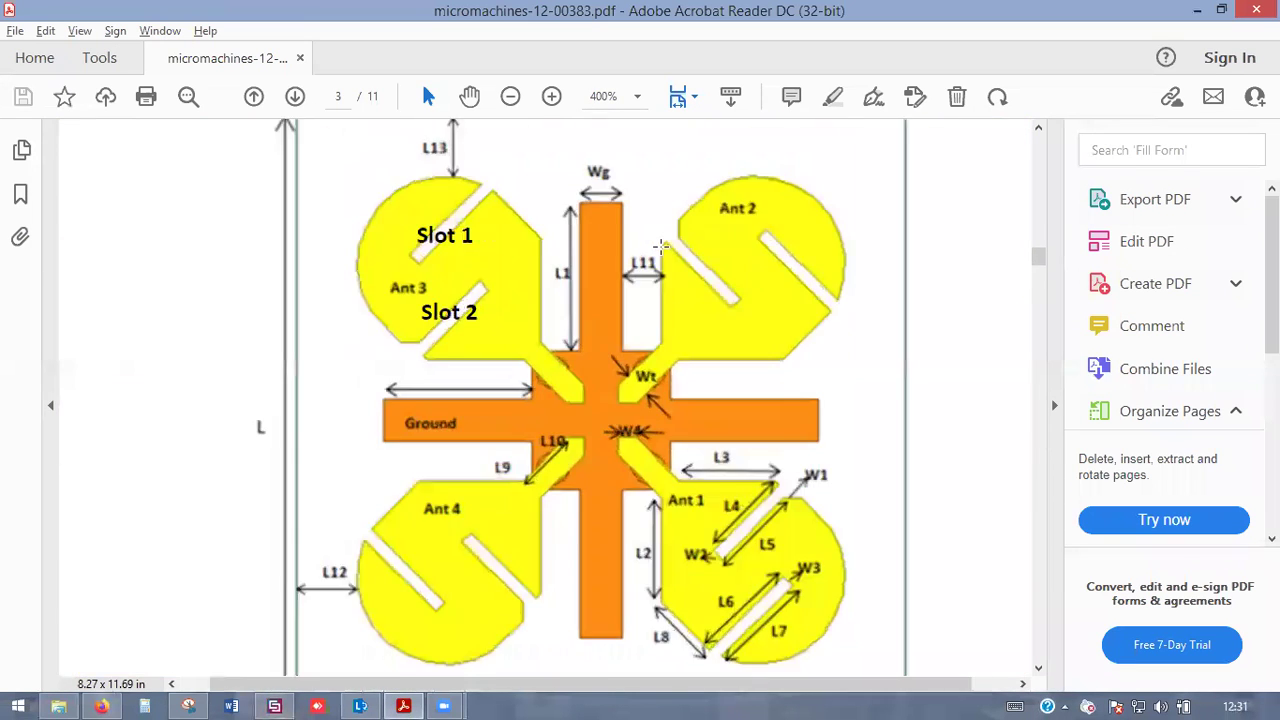
key(alt+Tab)
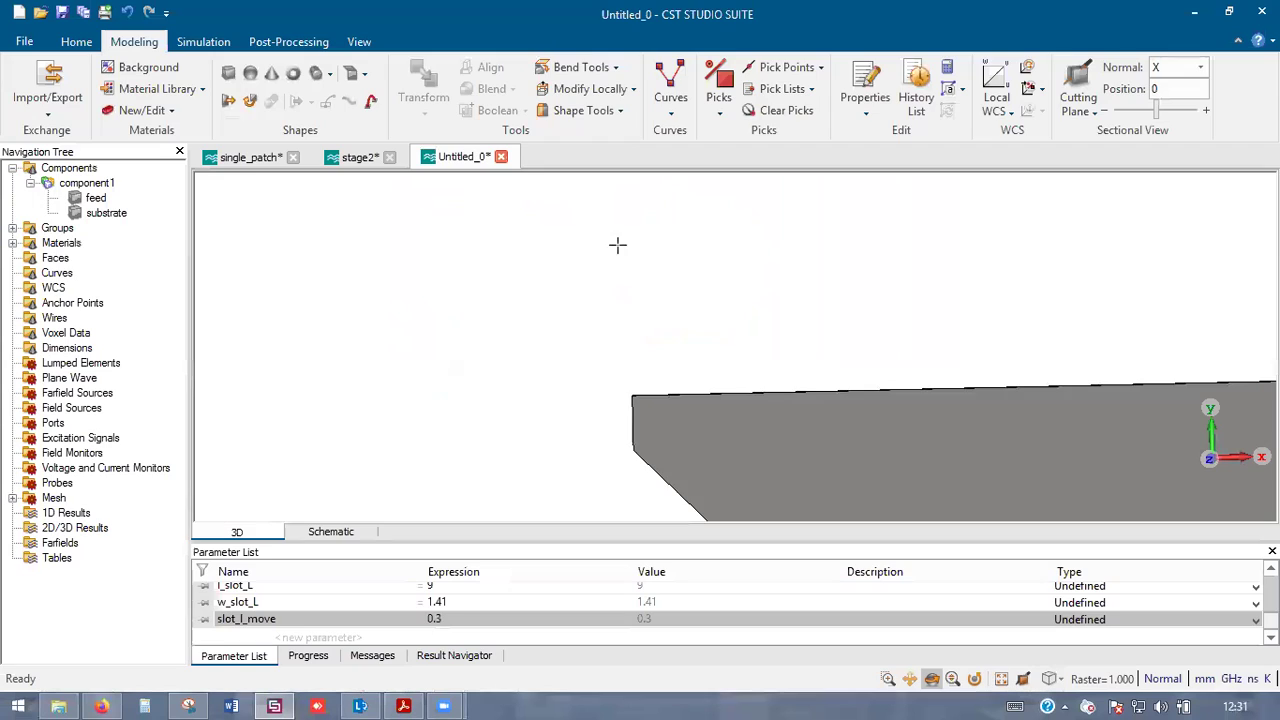
scroll(561, 385, down, 5)
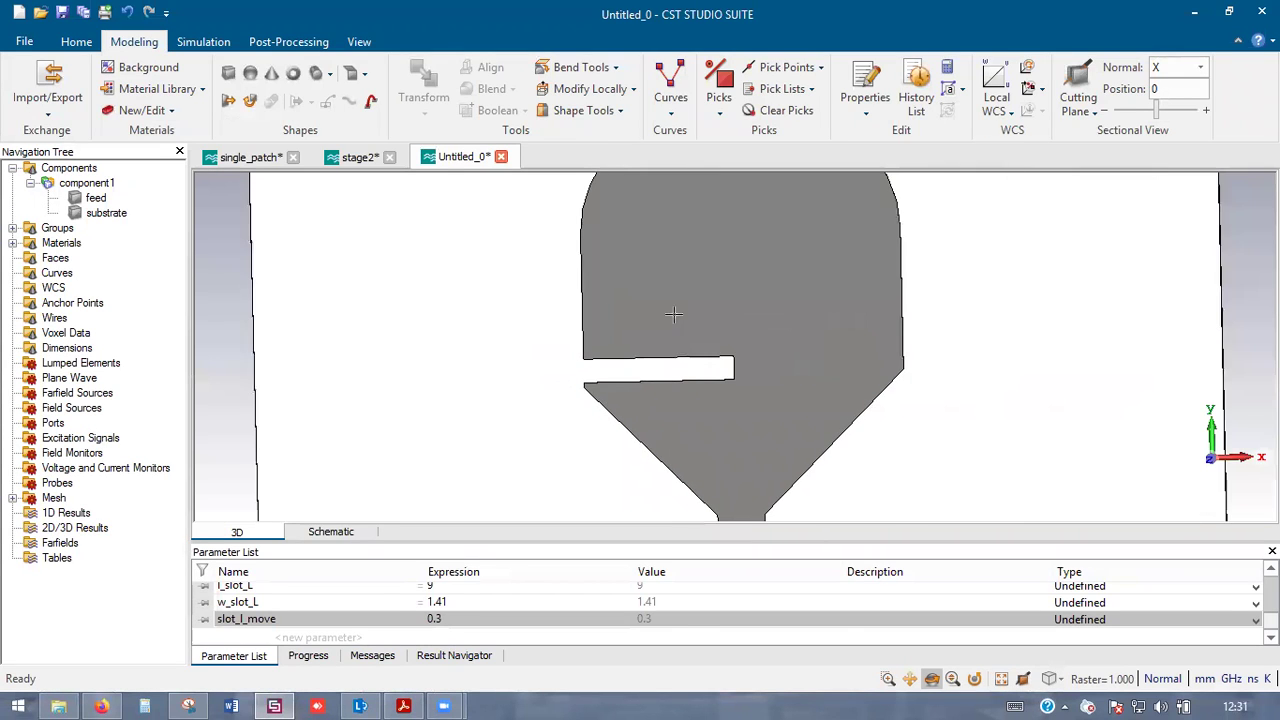
key(alt+Tab)
key(alt+Tab)
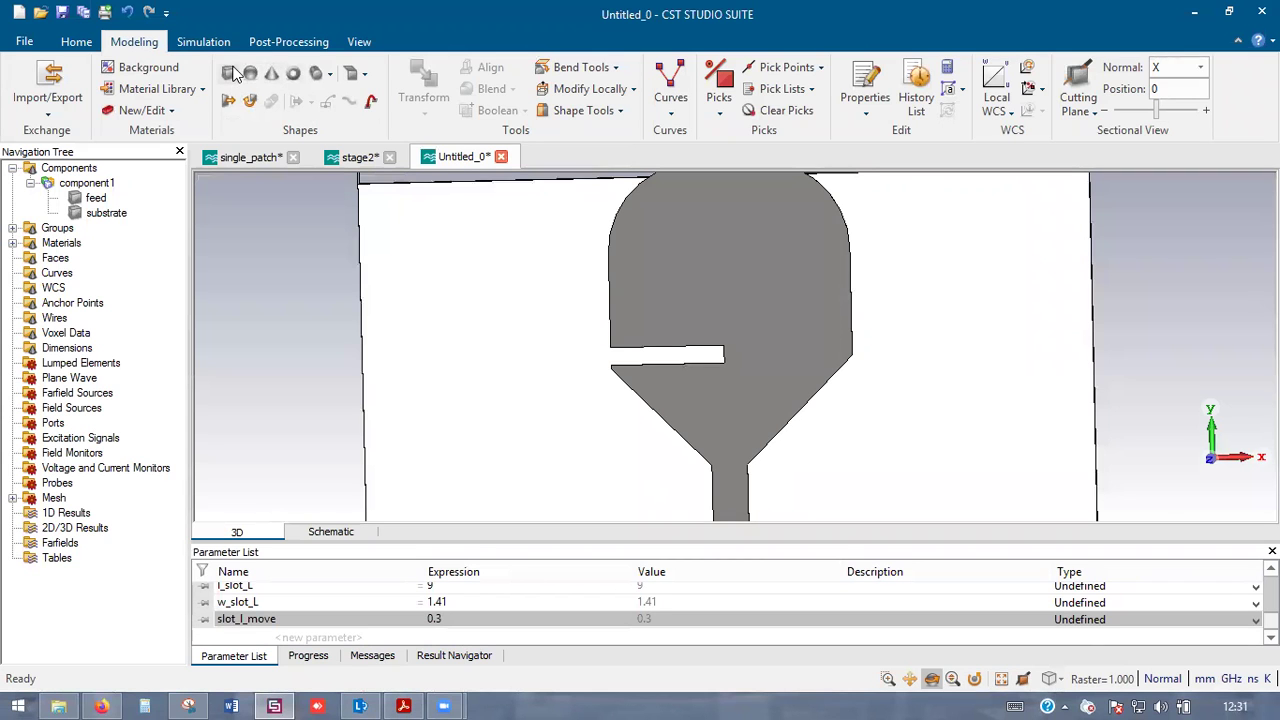
- Start a PEC brick named slot_R with Xmin 0 and Xmax l_slot_R
click(229, 73)
key(Escape)
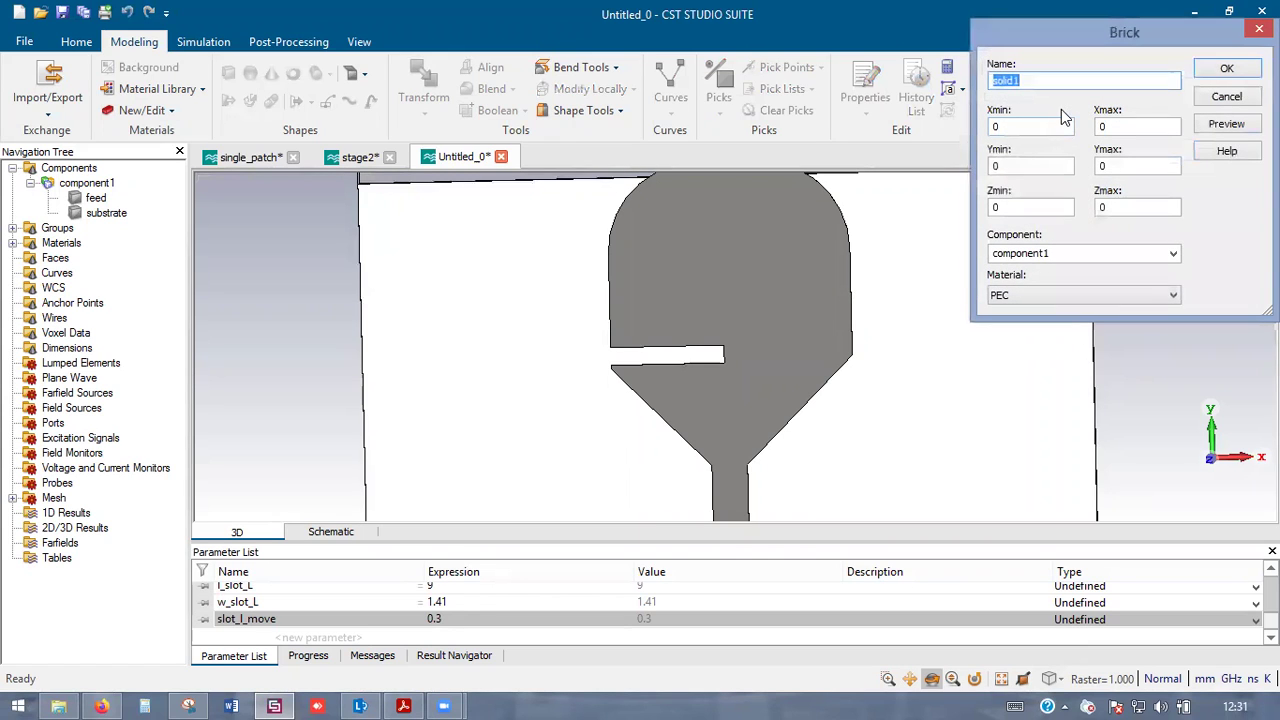
text(slot_R)
key(Tab)
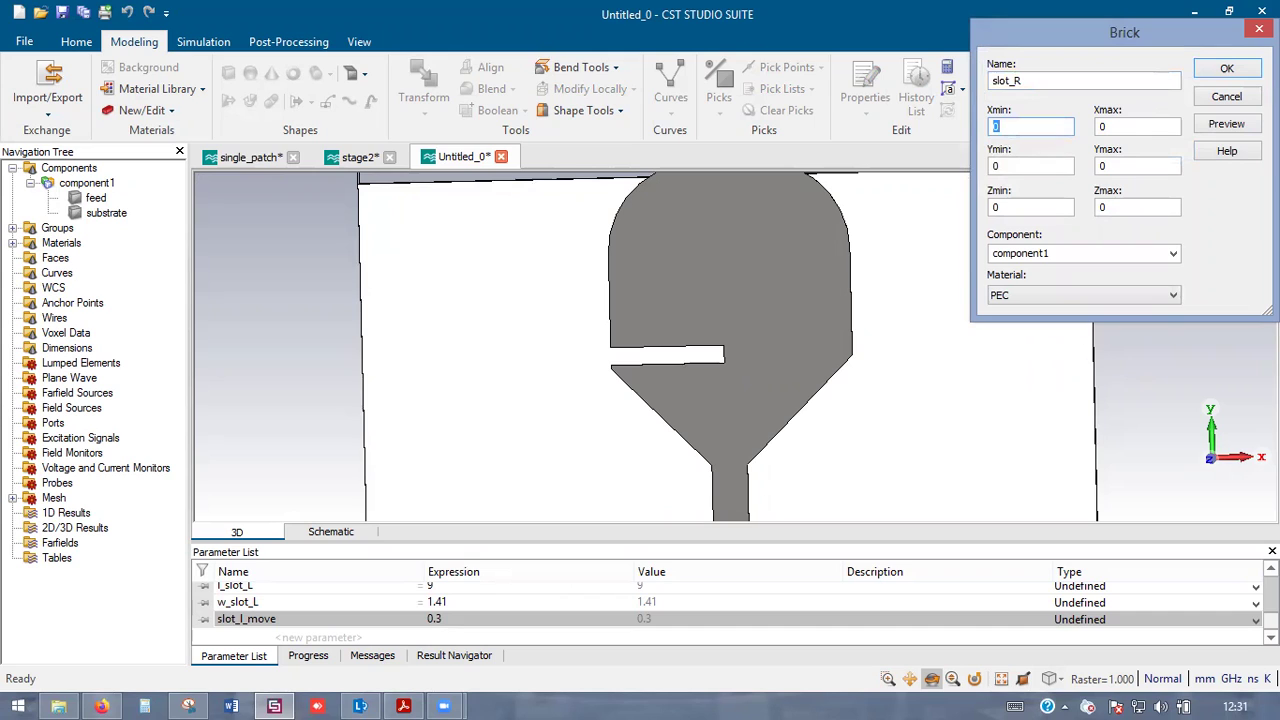
scroll(754, 380, down, 5)
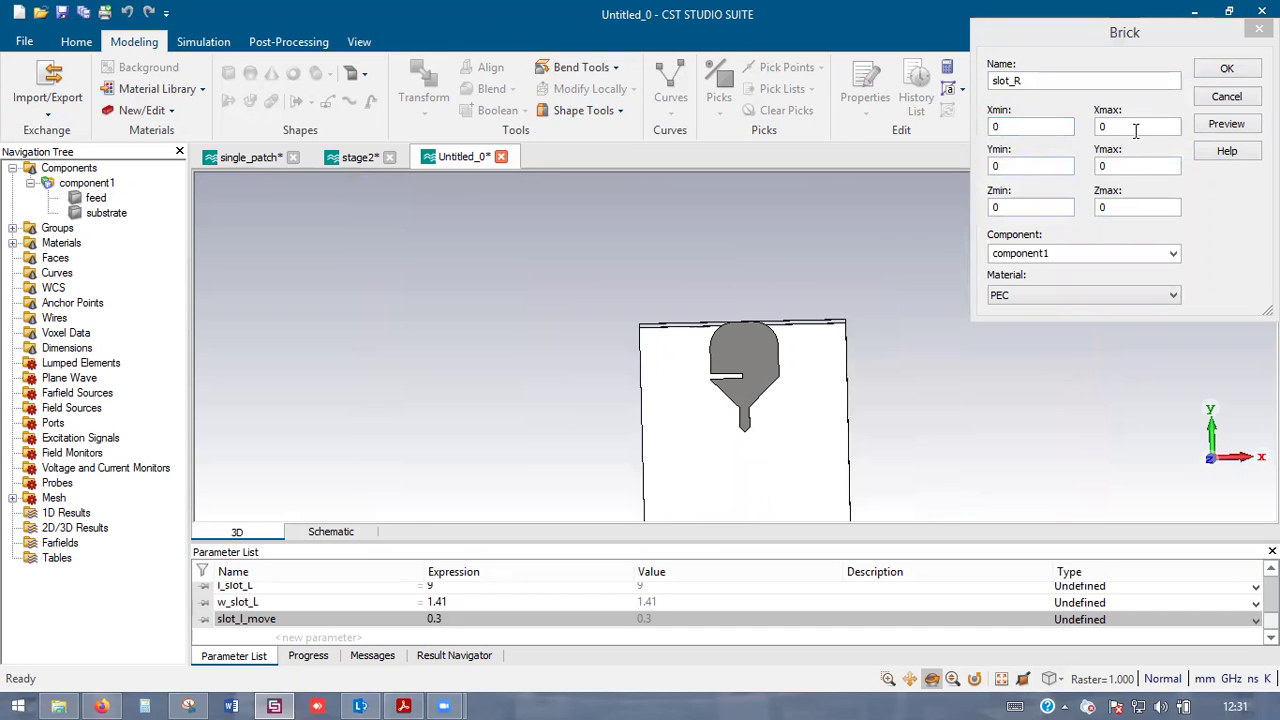
click(1136, 127)
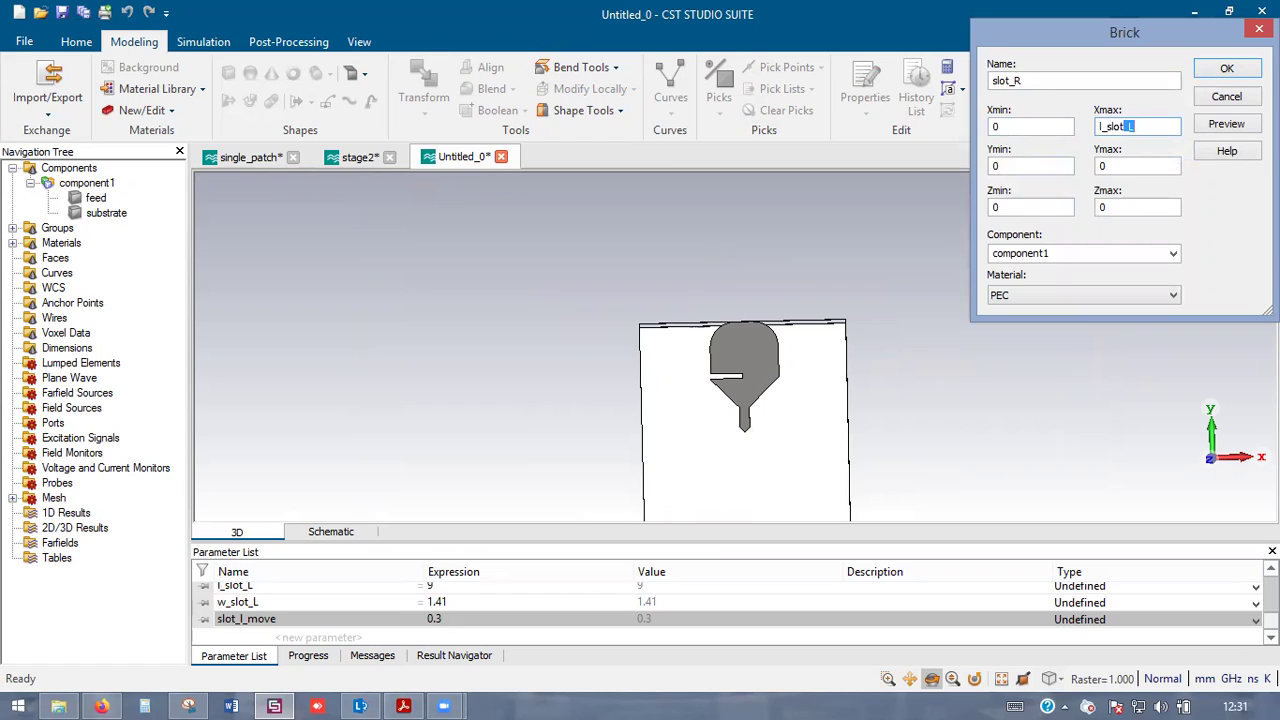
- Set the brick's Ymax to w_slot_L and Zmax to hc, define l_slot_R as 12, and create slot_R
click(1150, 166)
text(w_slot_L)
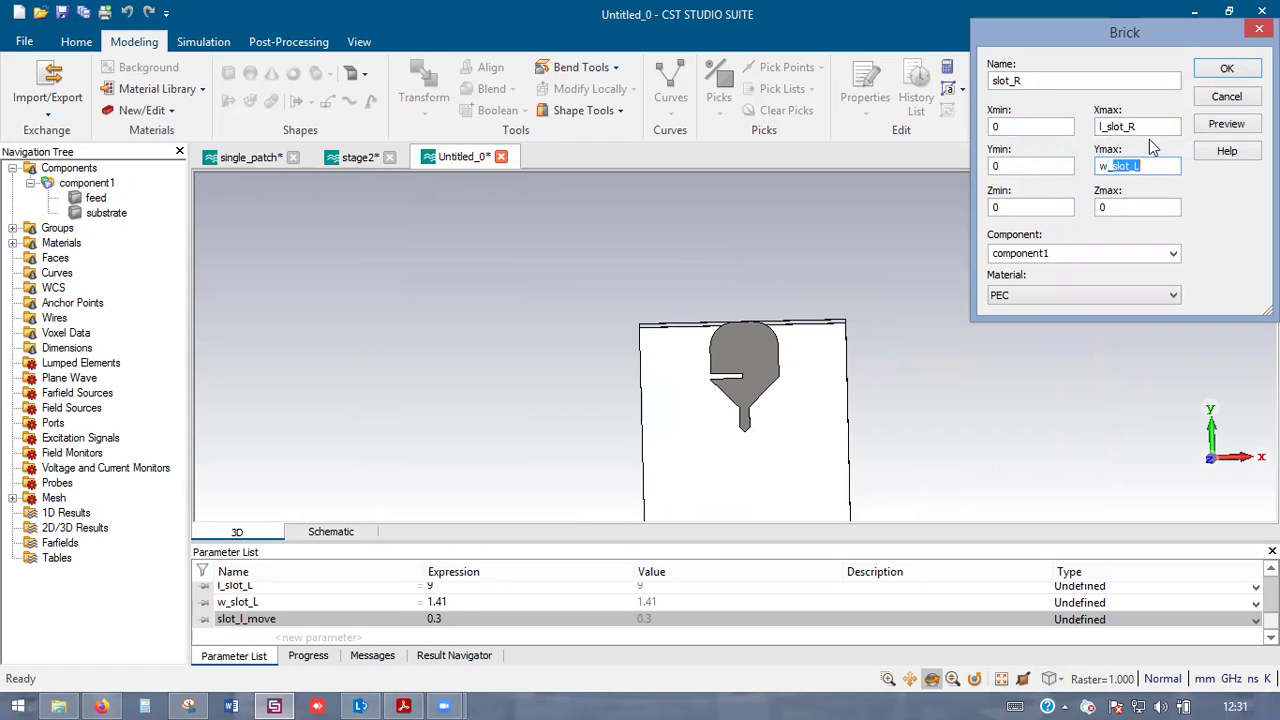
click(1166, 166)
double_click(1126, 208)
text(hc)
click(1240, 122)
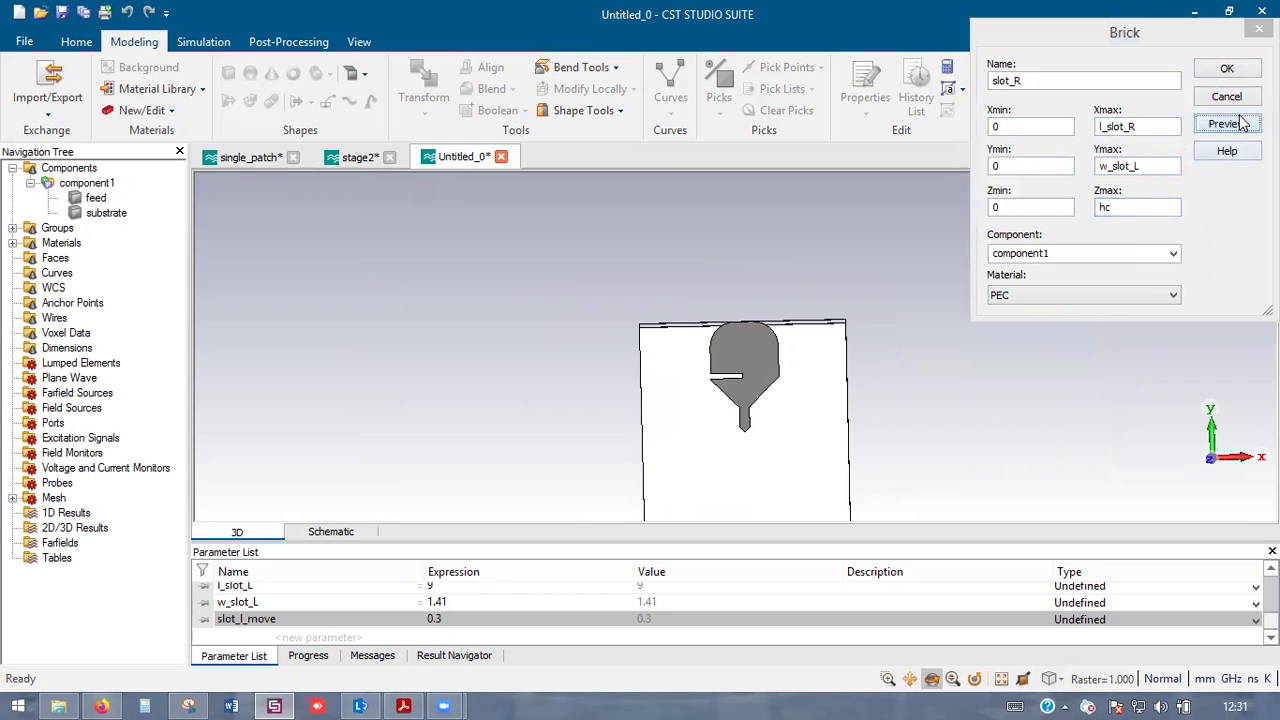
text(12)
key(Return)
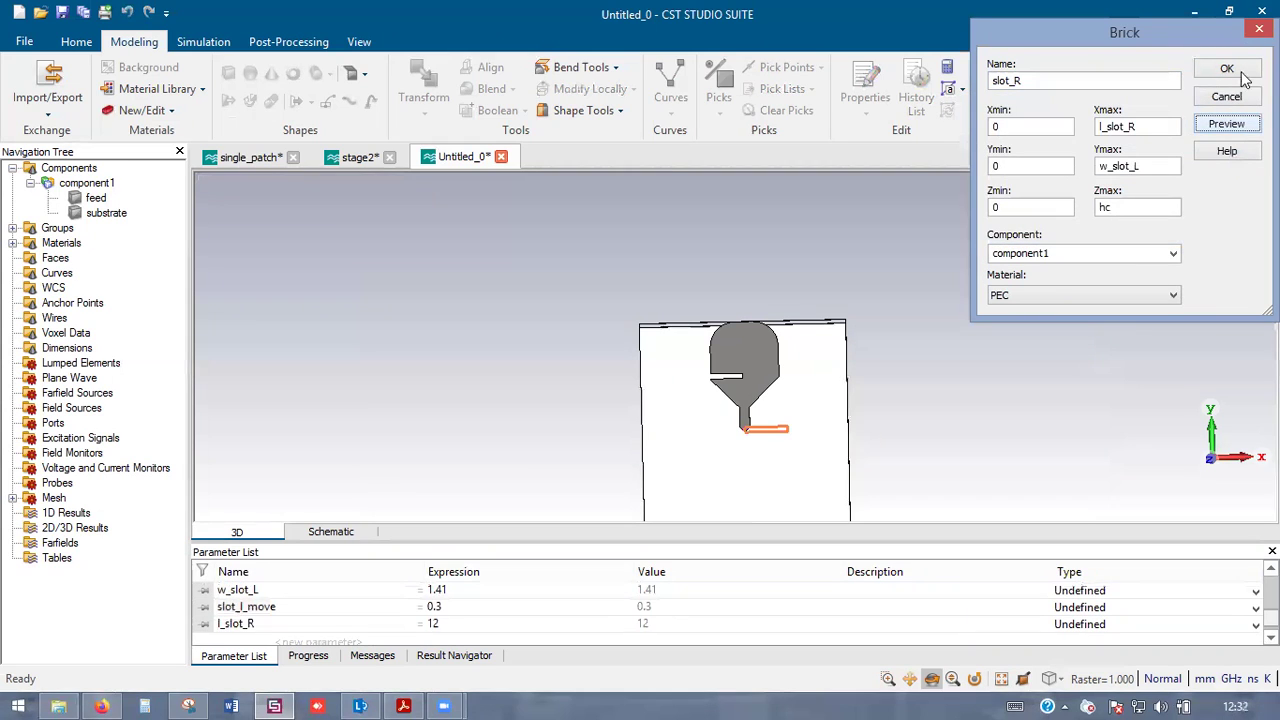
key(Return)
- Check the opposite slot's placement in Figure 1 and pick slot_R's lower-left corner at the feed tip
scroll(777, 403, up, 2)
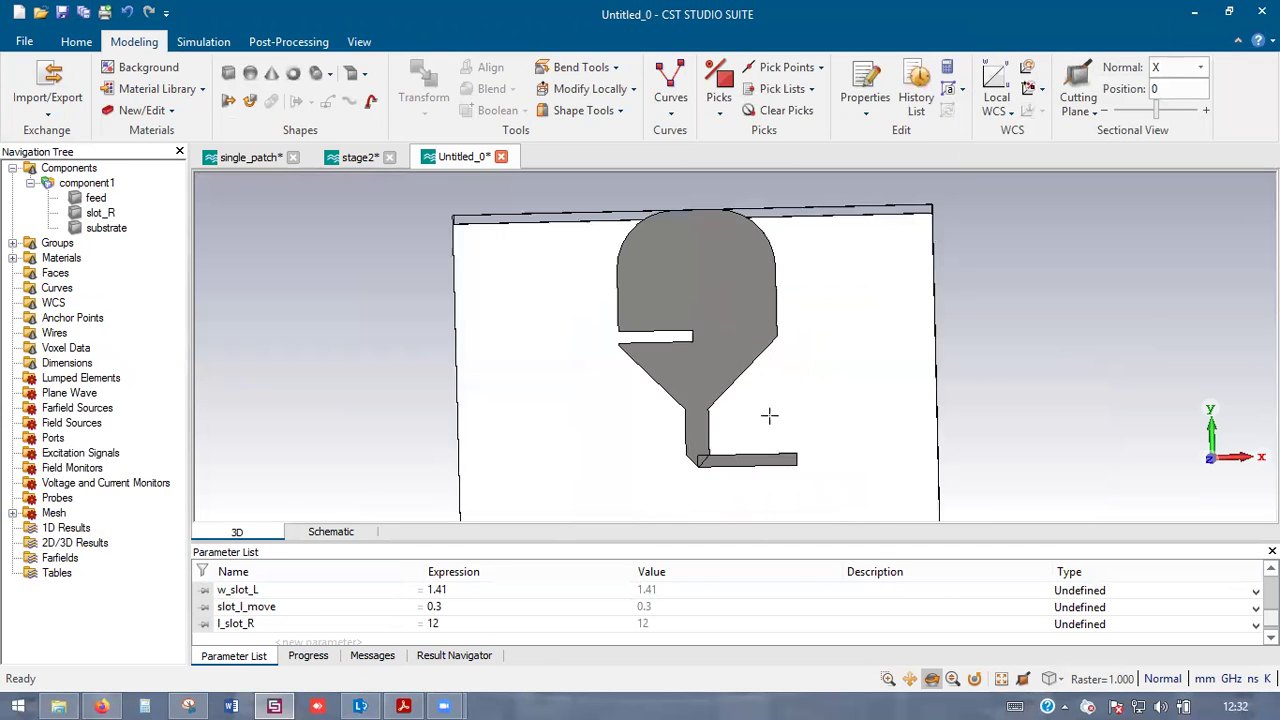
key(alt+Tab)
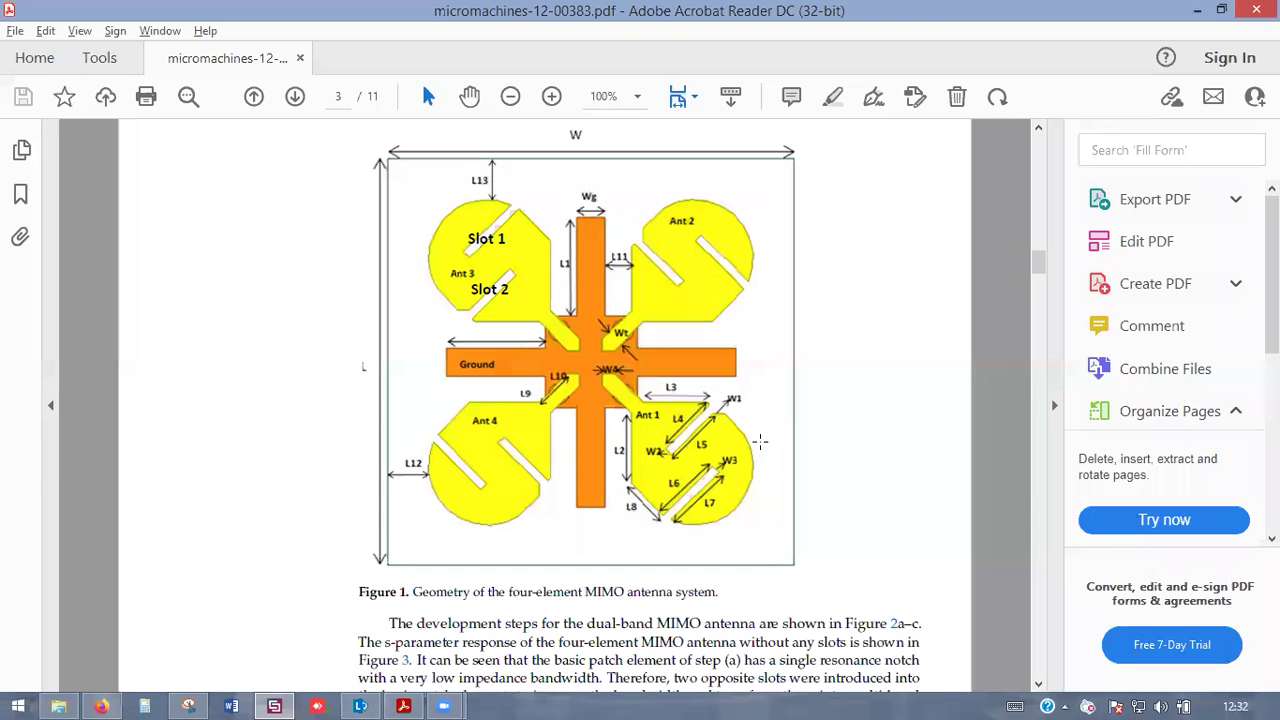
key(alt+Tab)
key(alt+Tab)
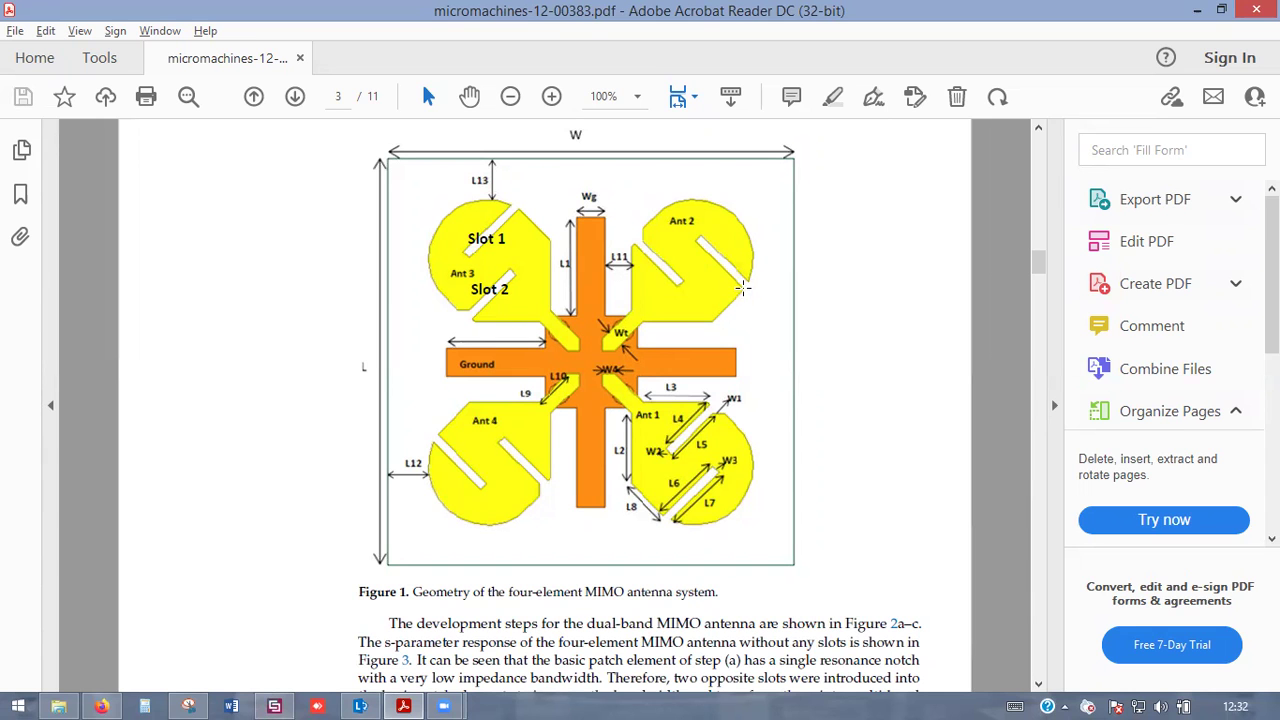
key(alt+Tab)
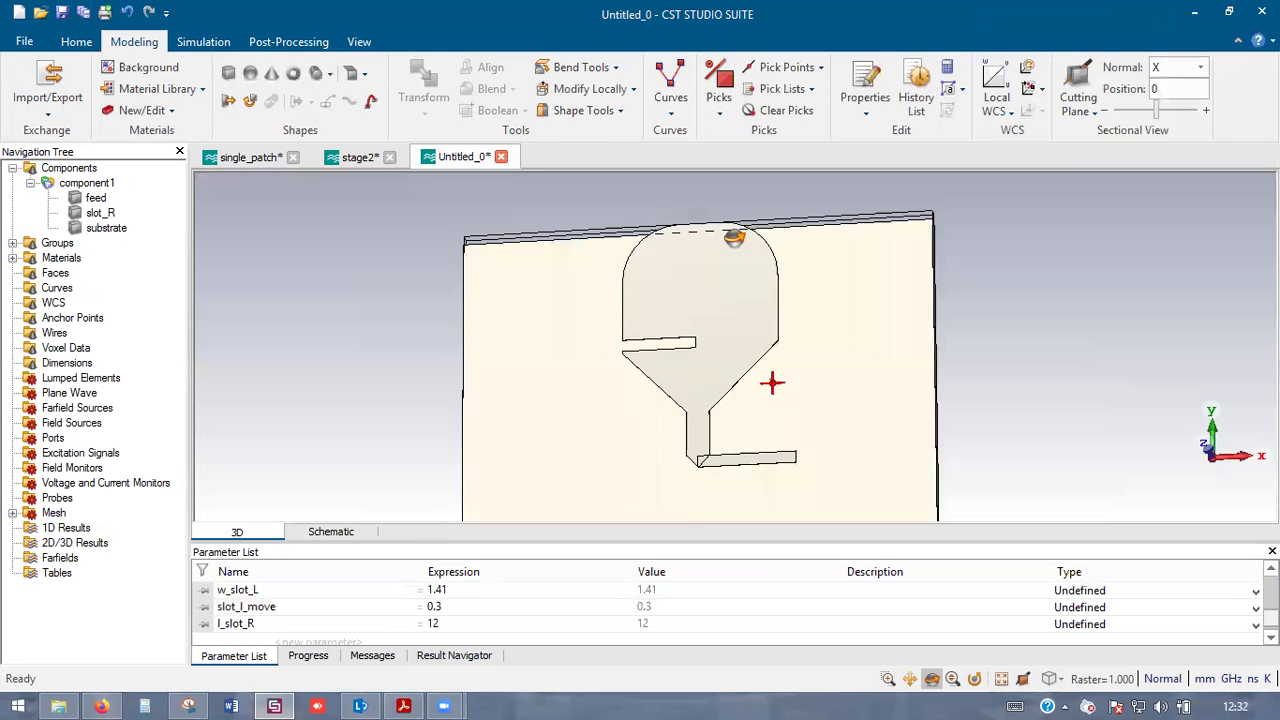
scroll(771, 380, up, 5)
scroll(737, 452, down, 3)
scroll(680, 445, up, 6)
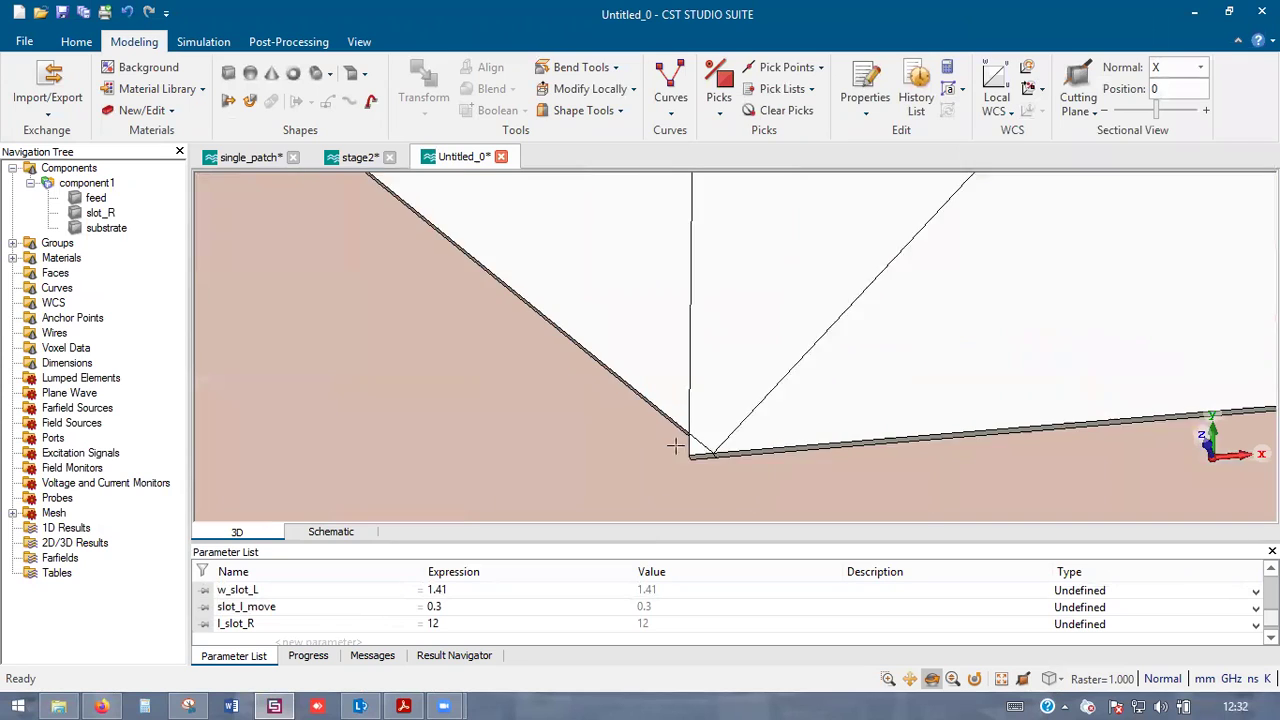
key(p)
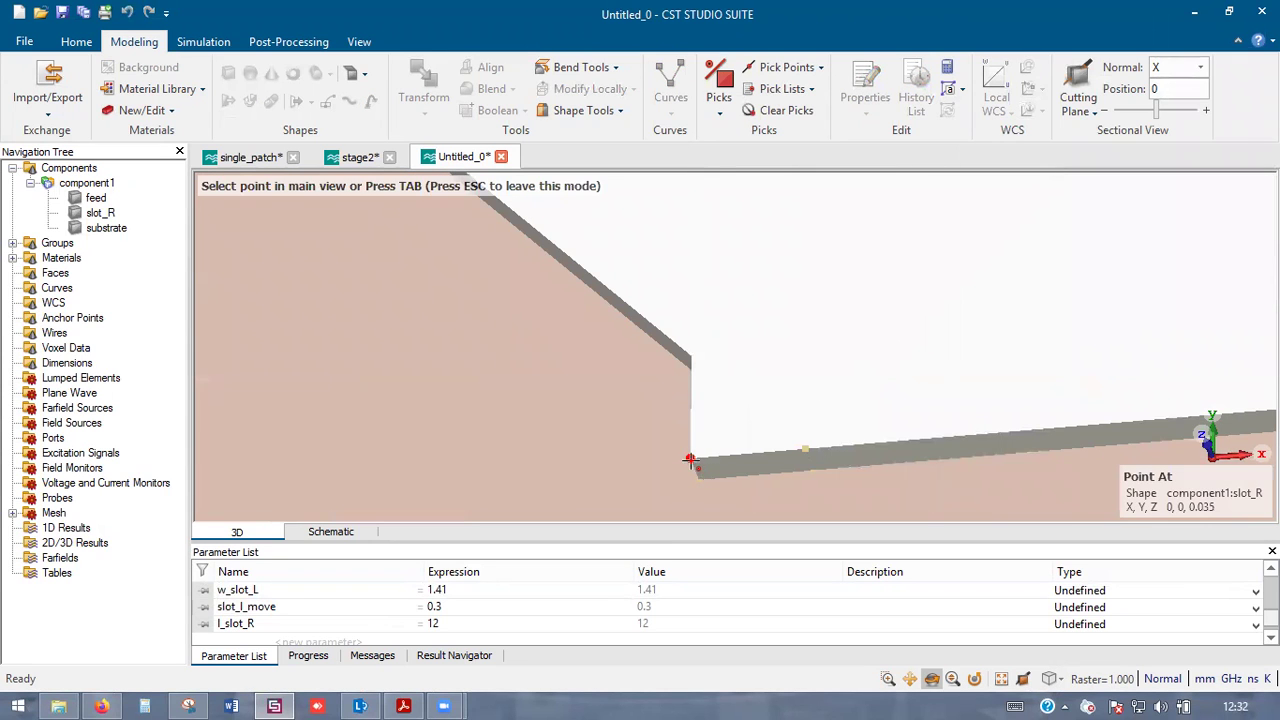
click(688, 460)
scroll(752, 294, down, 4)
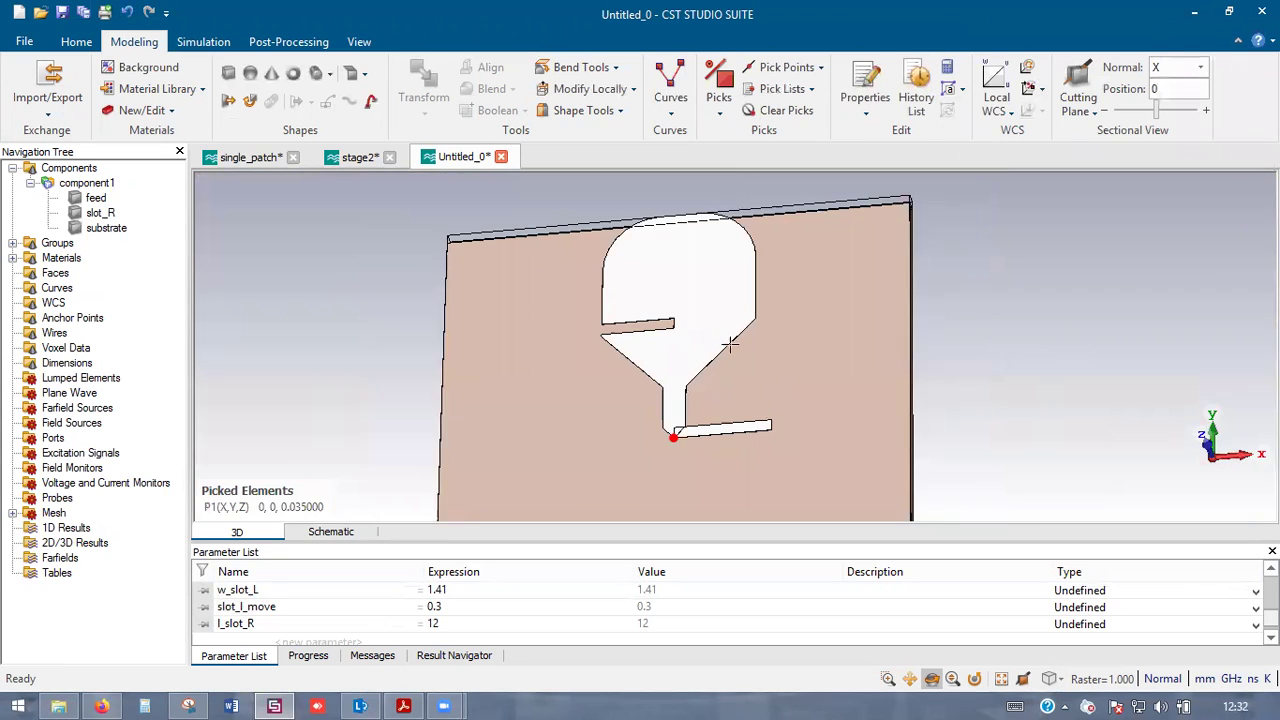
- Pick the patch's right corner as the second point and clear both picked points
scroll(731, 343, up, 6)
scroll(790, 311, up, 3)
key(p)
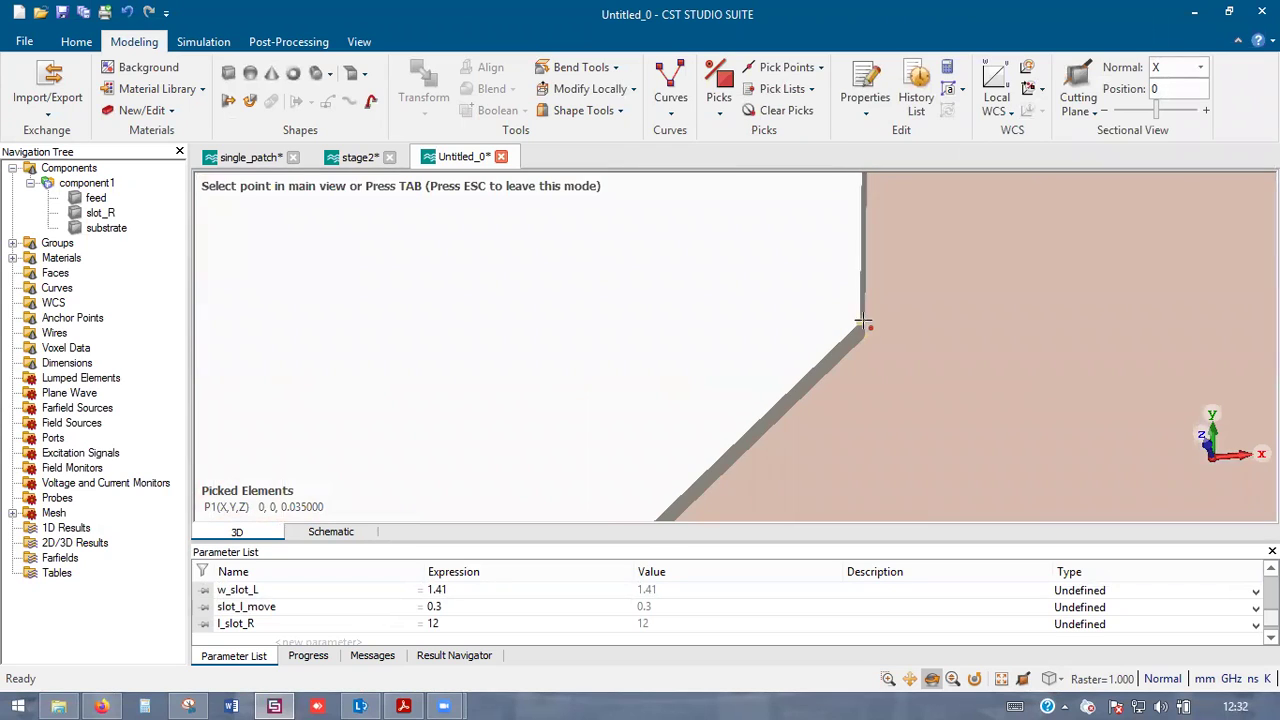
double_click(861, 322)
scroll(834, 297, down, 3)
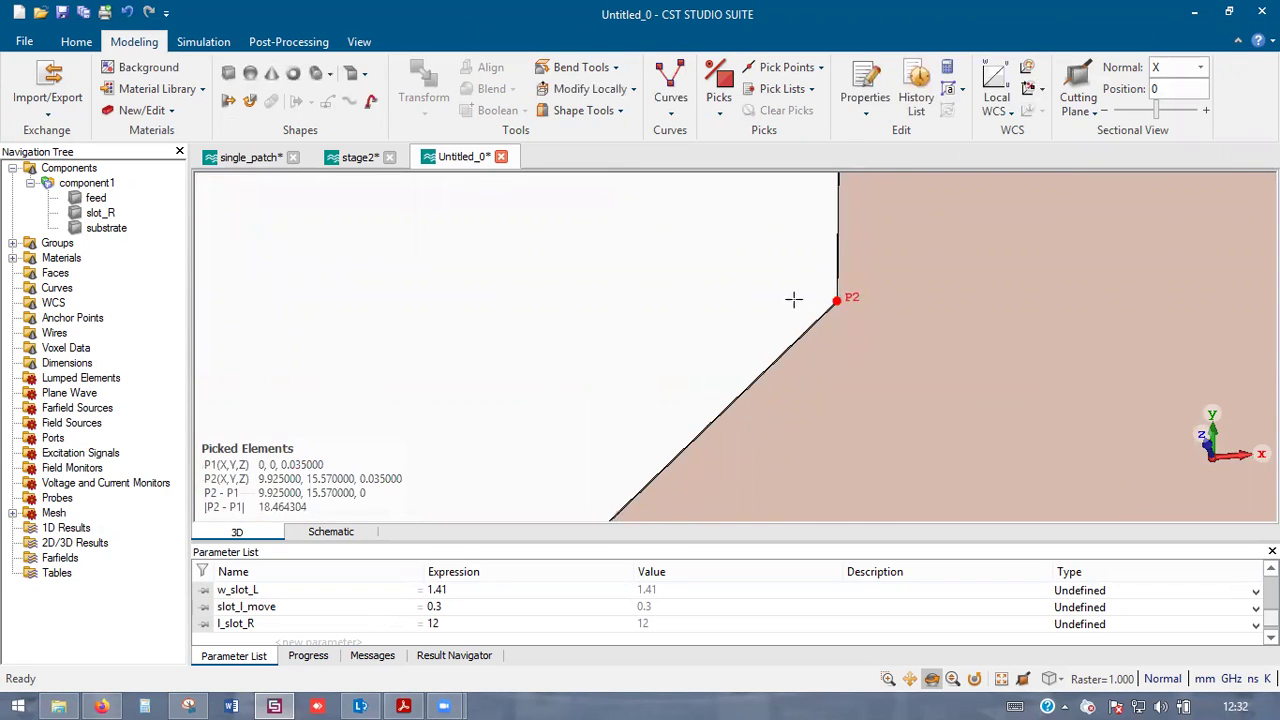
scroll(792, 299, down, 4)
scroll(790, 298, down, 2)
scroll(778, 345, up, 4)
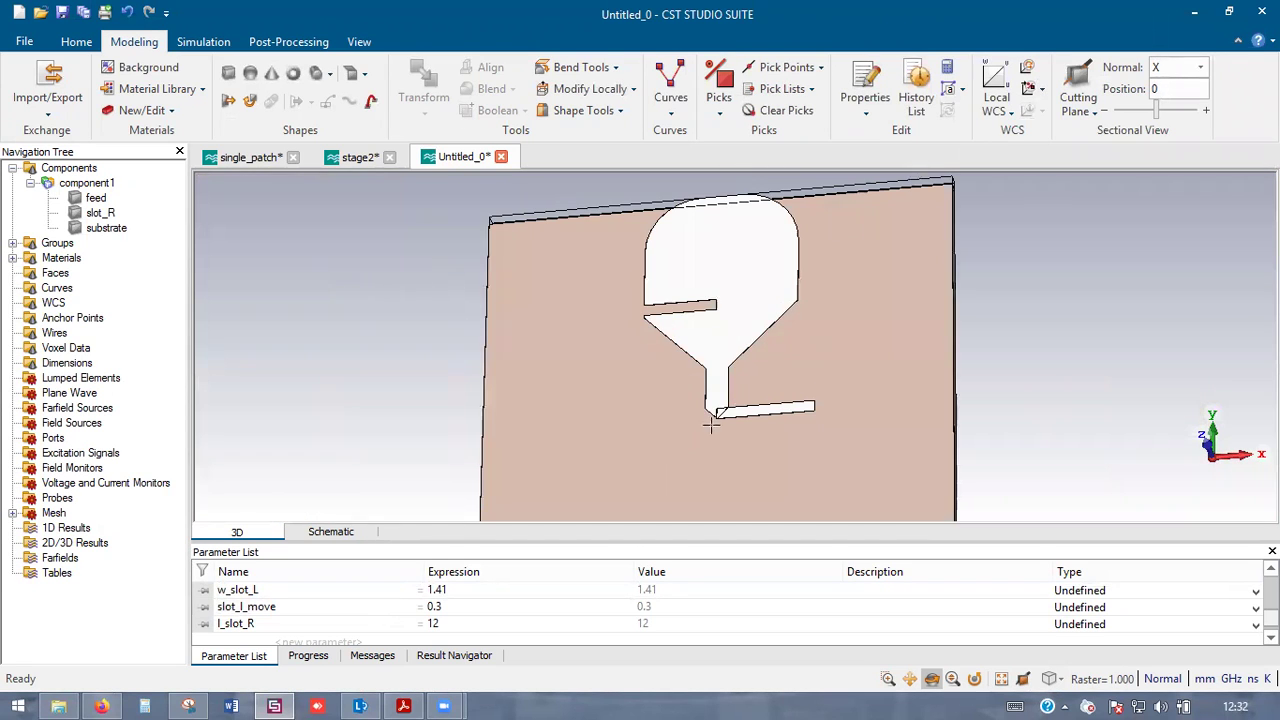
scroll(712, 422, up, 3)
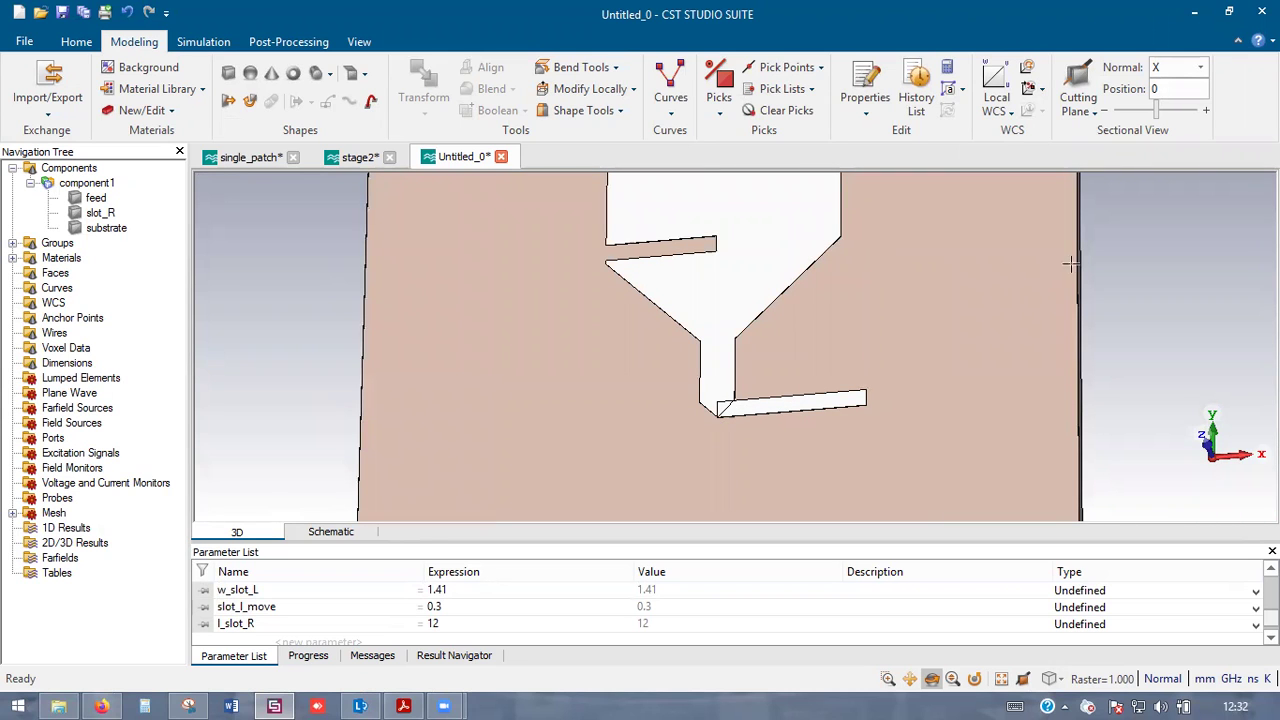
- Pick slot_R's lower-right front corner as the first point and the patch's right corner as the second point
scroll(857, 418, up, 5)
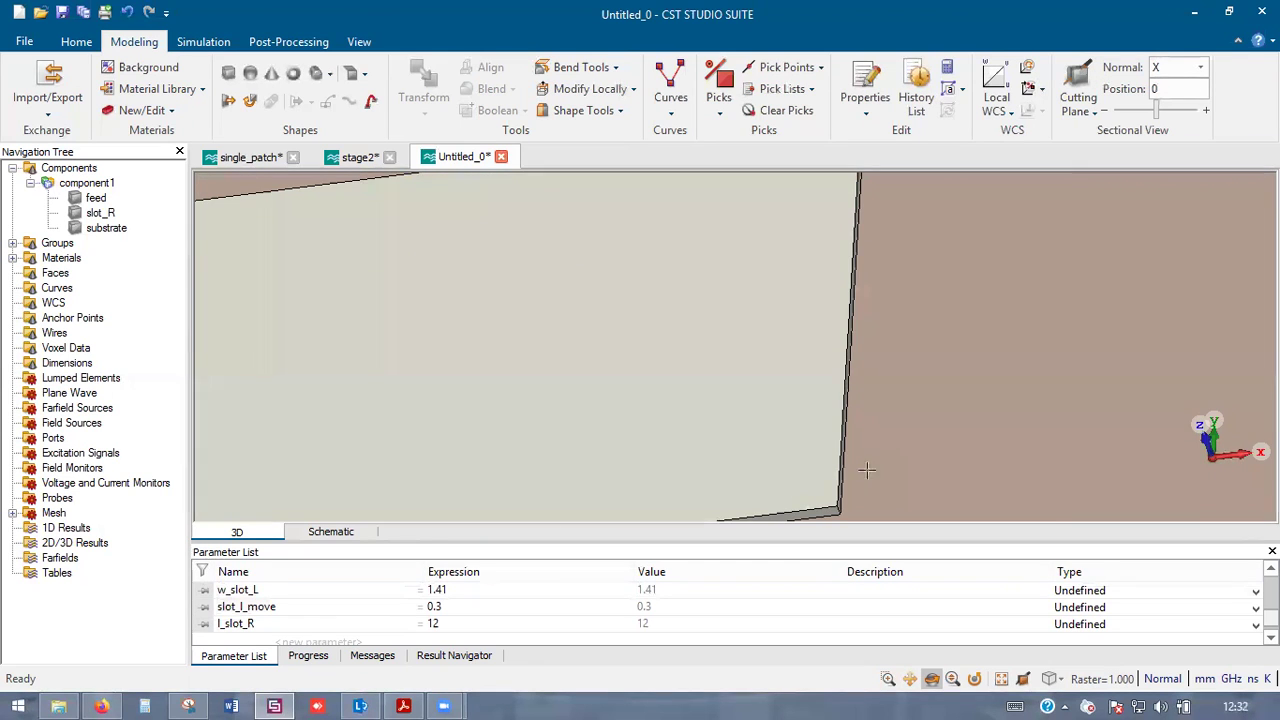
scroll(819, 412, up, 2)
key(p)
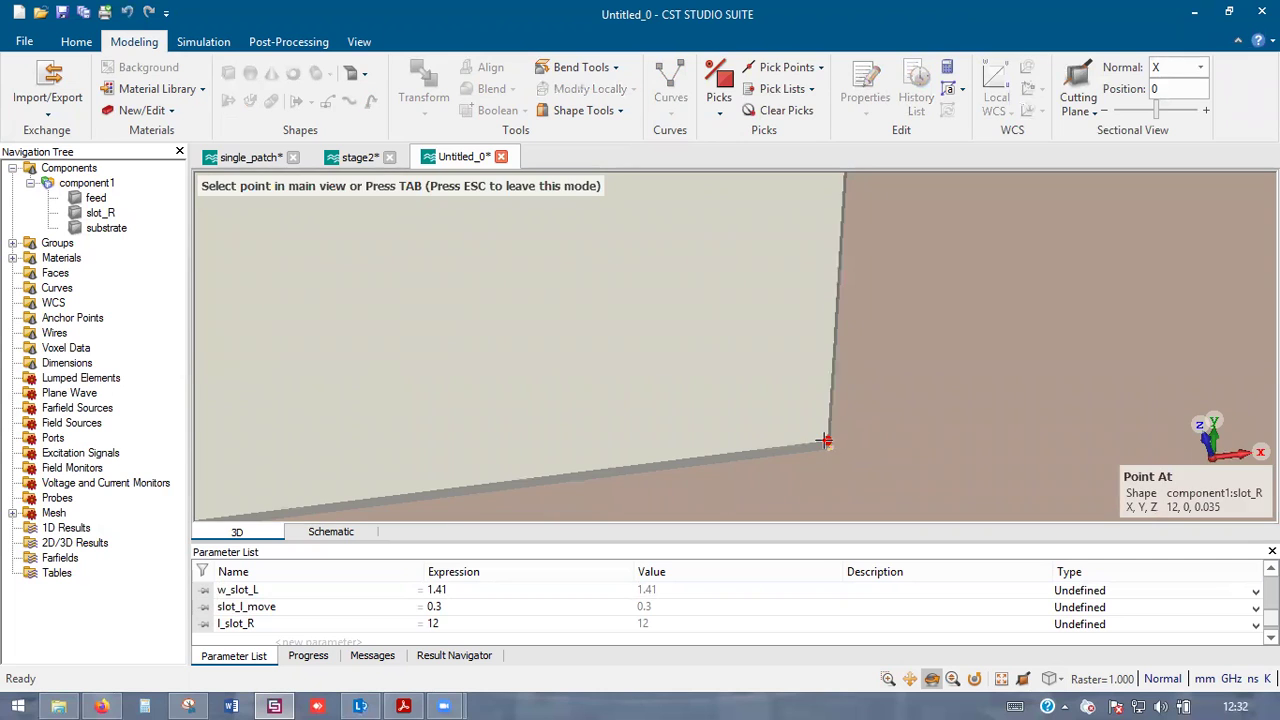
click(827, 442)
scroll(849, 450, down, 3)
scroll(851, 240, up, 4)
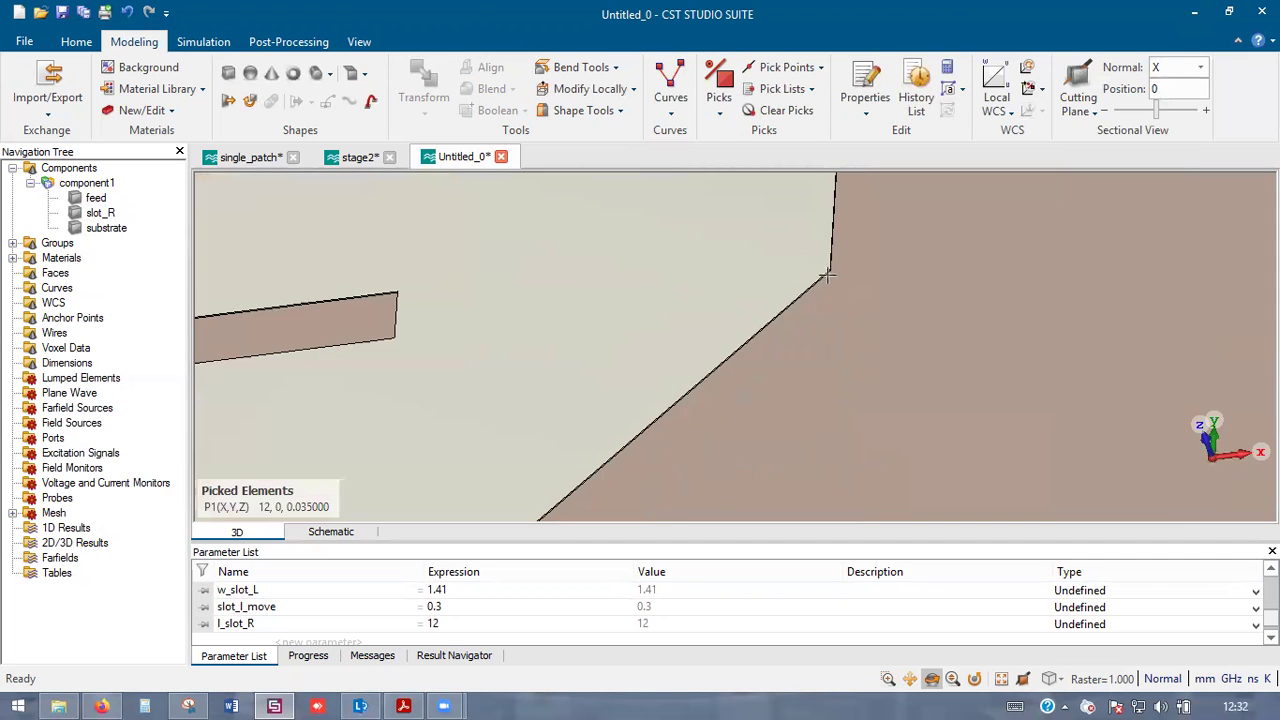
scroll(851, 240, up, 2)
key(p)
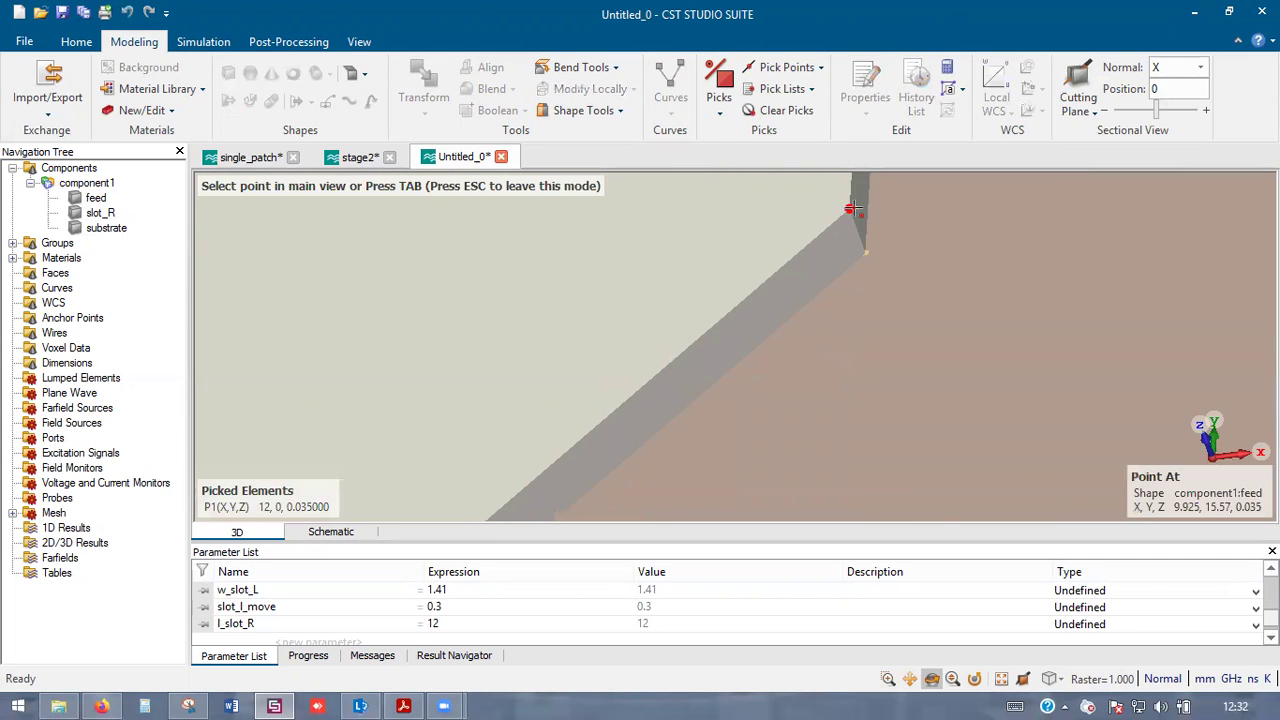
click(851, 209)
scroll(851, 212, down, 3)
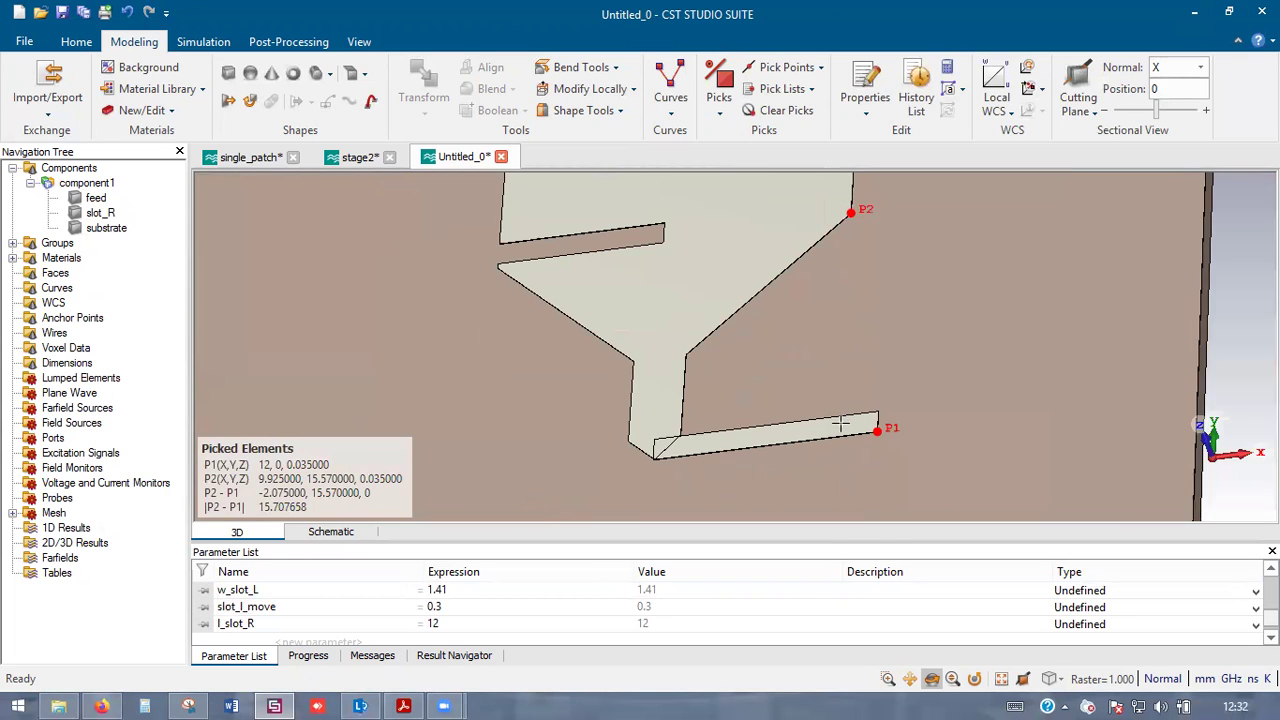
- Translate slot_R along the vector between the two picked points so it sits at the patch's right corner
scroll(840, 424, up, 2)
key(ctrl+t)
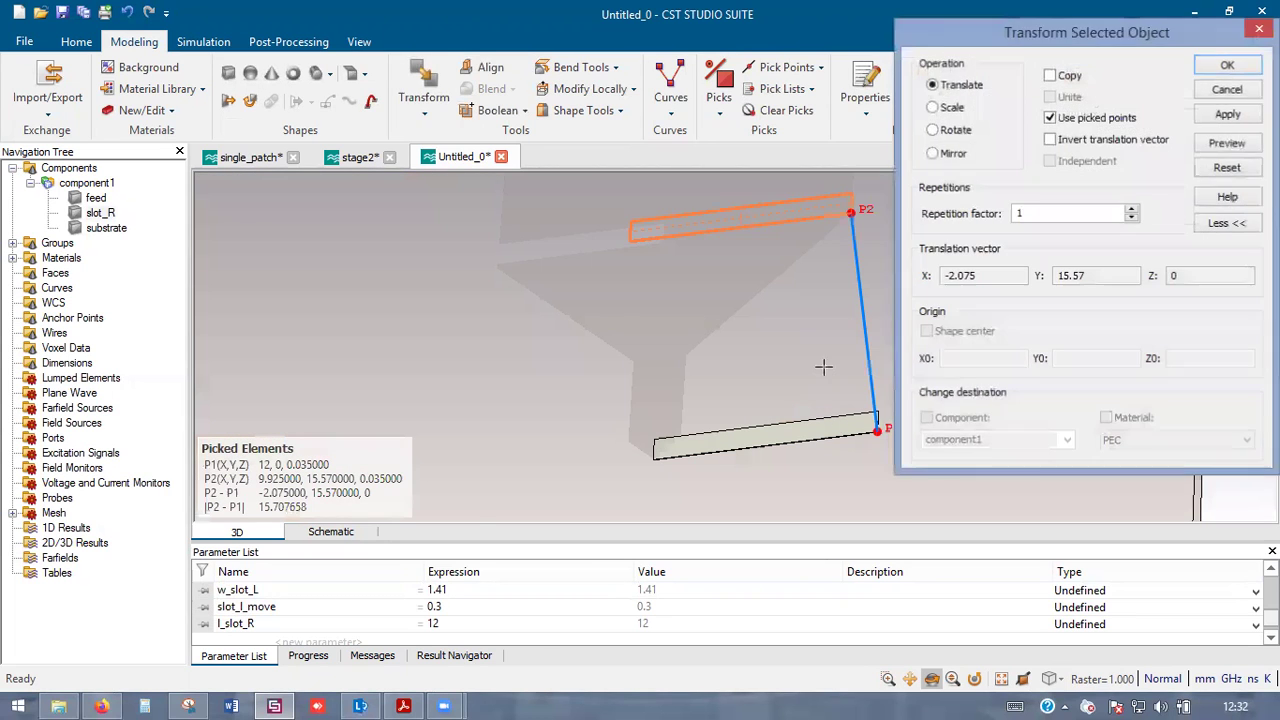
scroll(771, 420, down, 3)
drag(778, 408, 809, 462)
scroll(765, 316, up, 2)
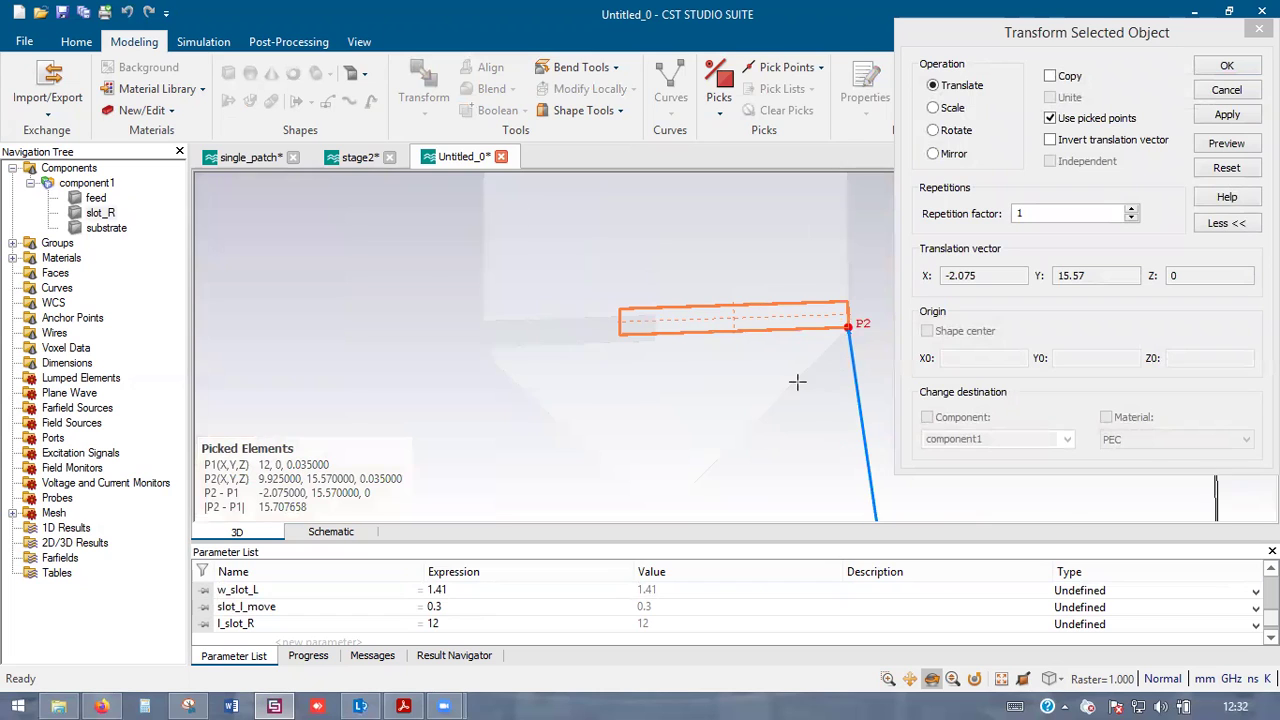
scroll(798, 383, down, 1)
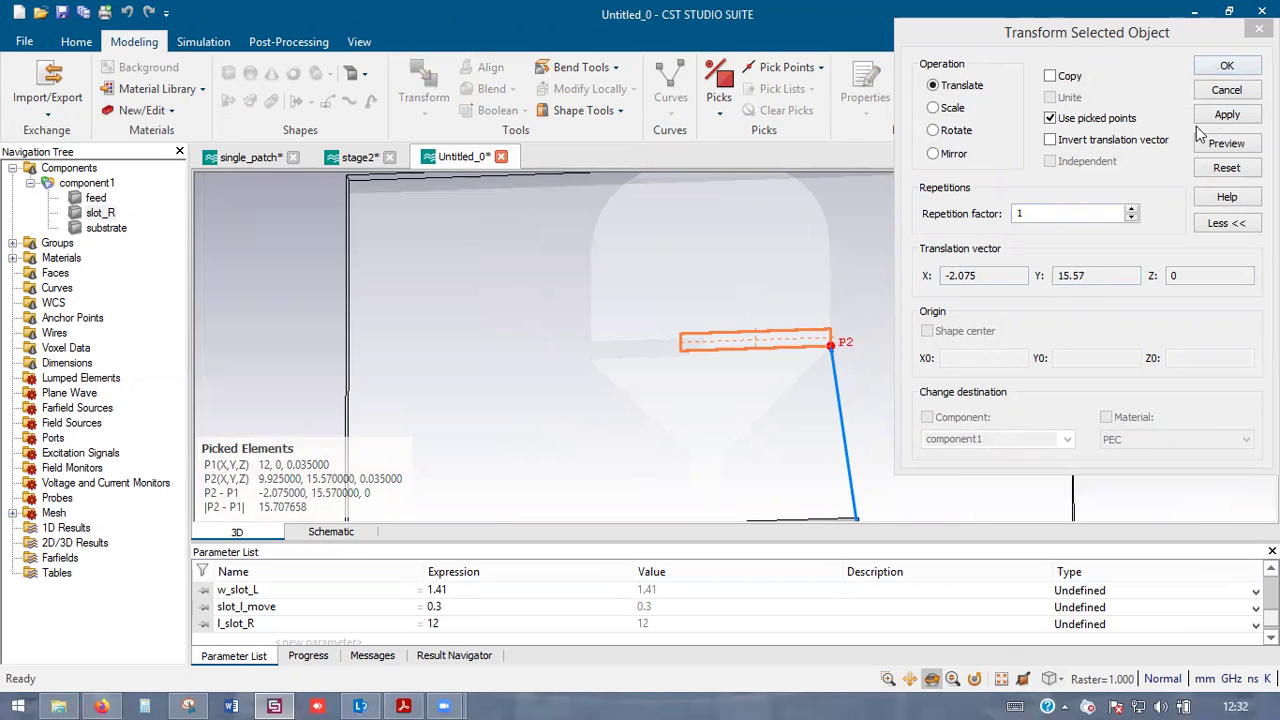
click(1225, 71)
key(Return)
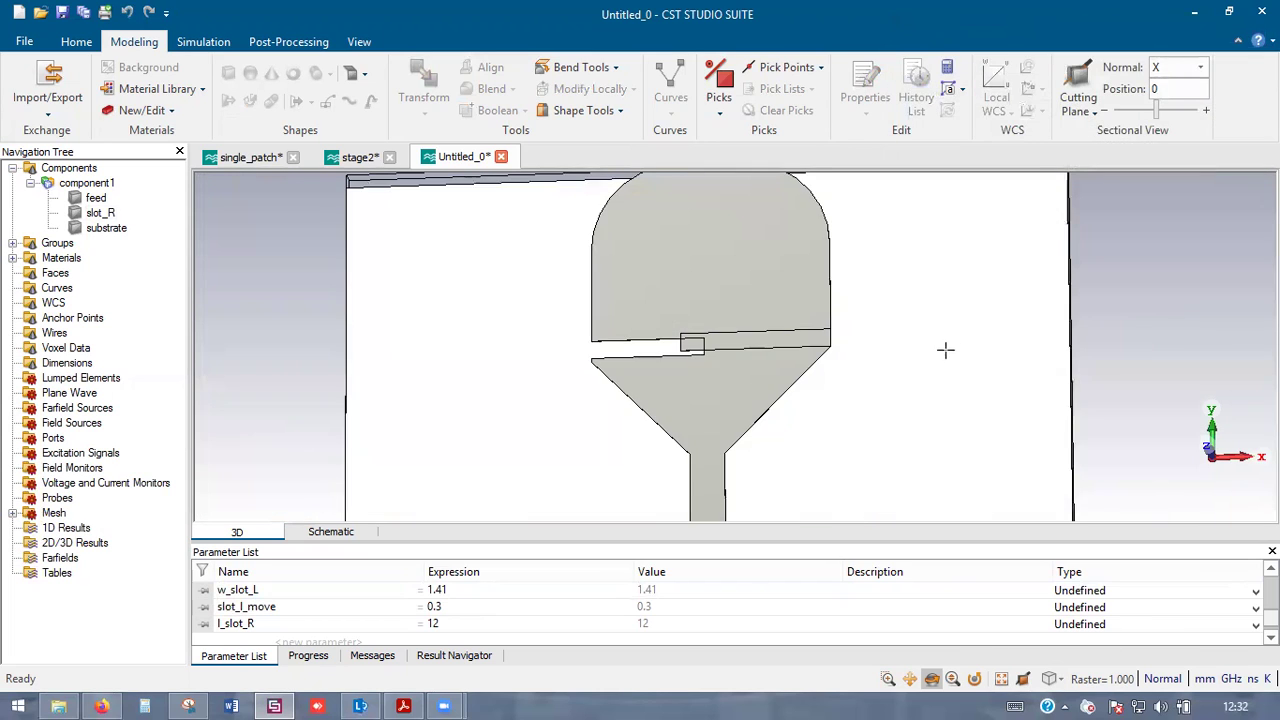
- Translate slot_R in Y by a new parameter Slot_R_move, defined as 5
double_click(762, 334)
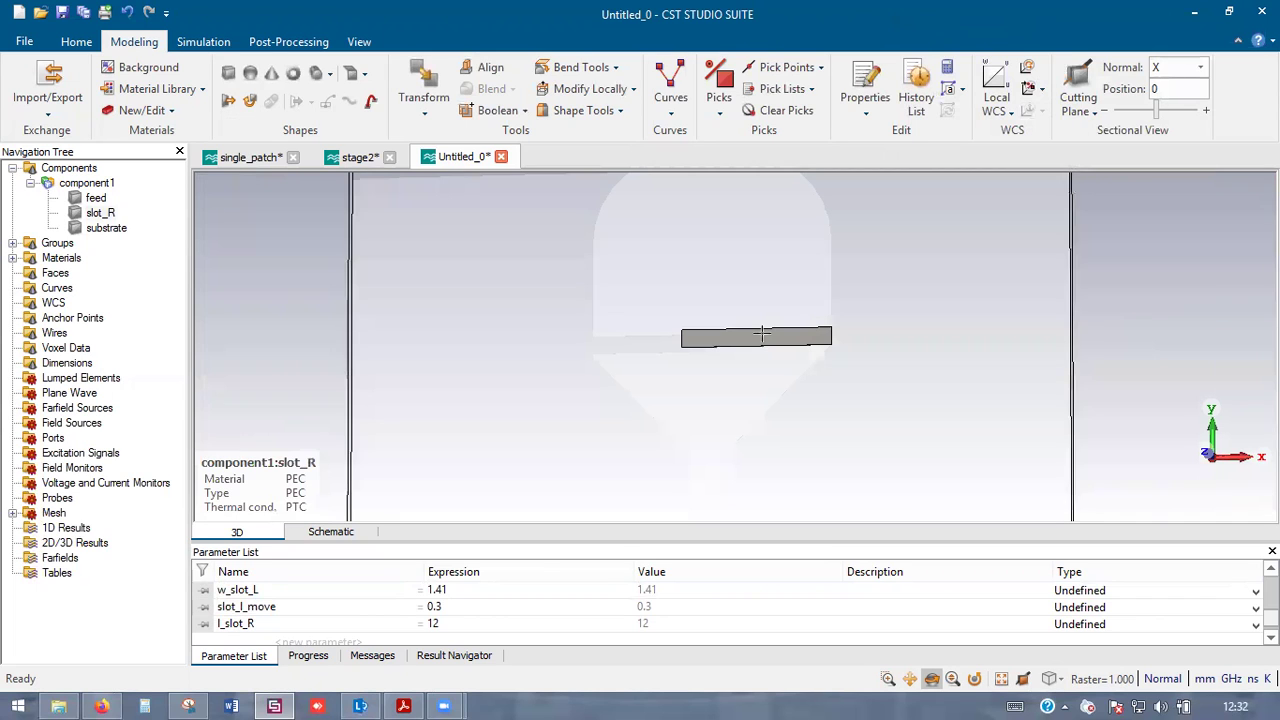
key(ctrl+t)
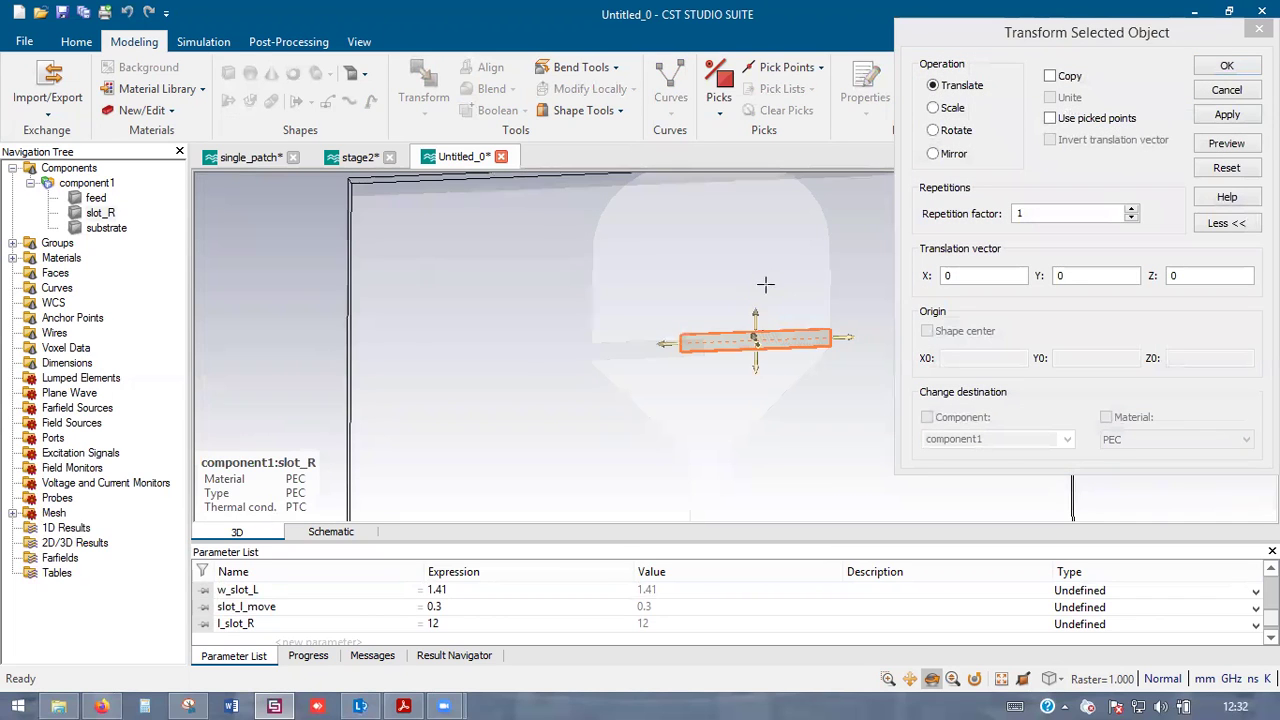
drag(760, 279, 762, 260)
double_click(1089, 279)
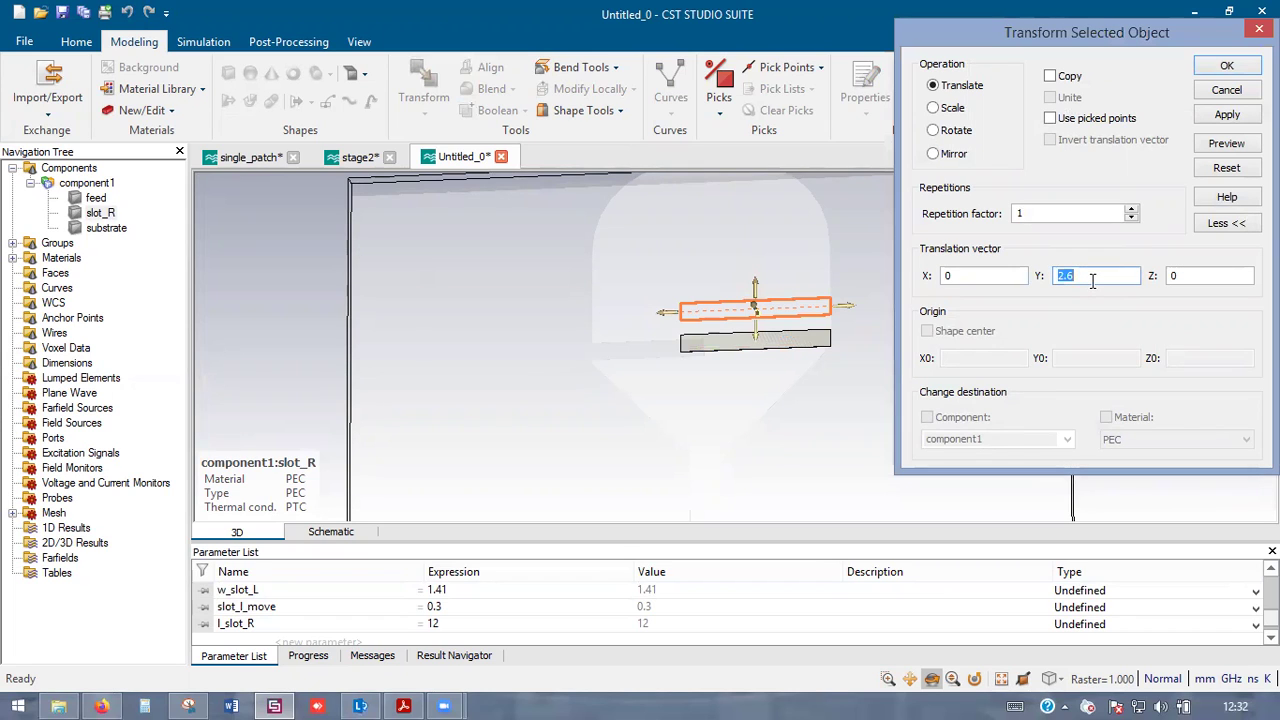
text(slot_R)
click(1228, 66)
text(5)
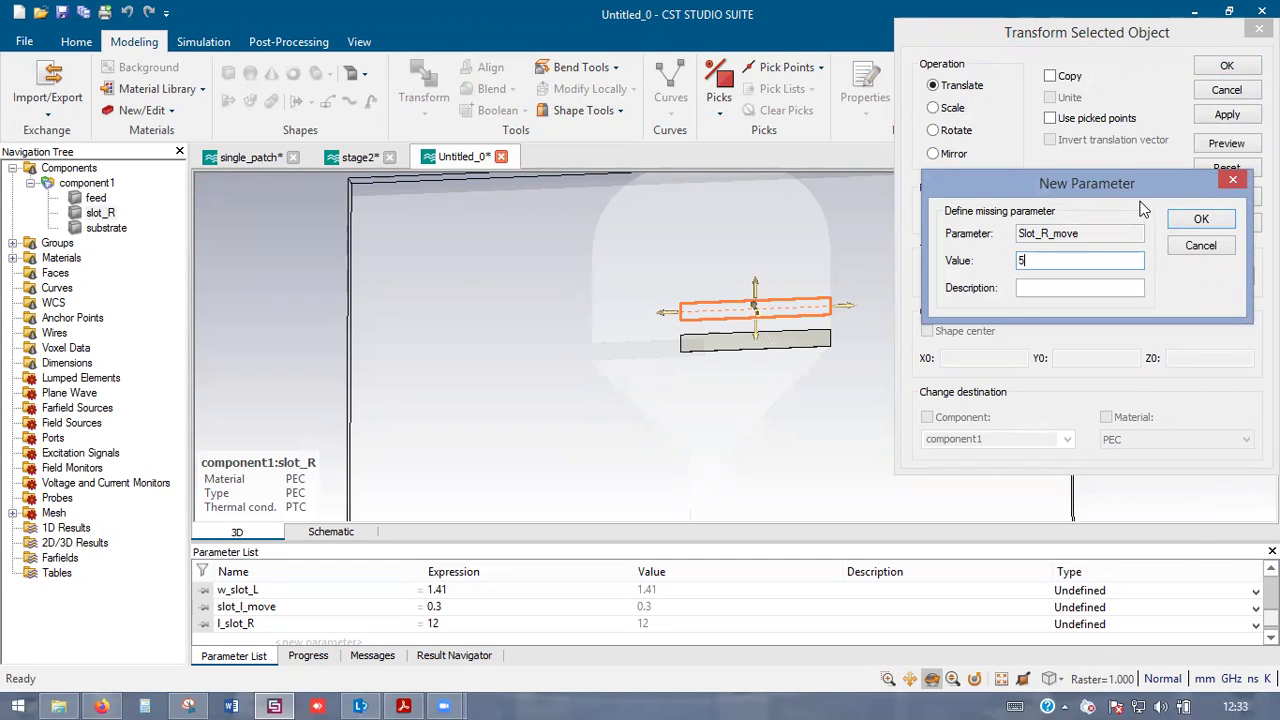
key(Return)
scroll(963, 346, down, 3)
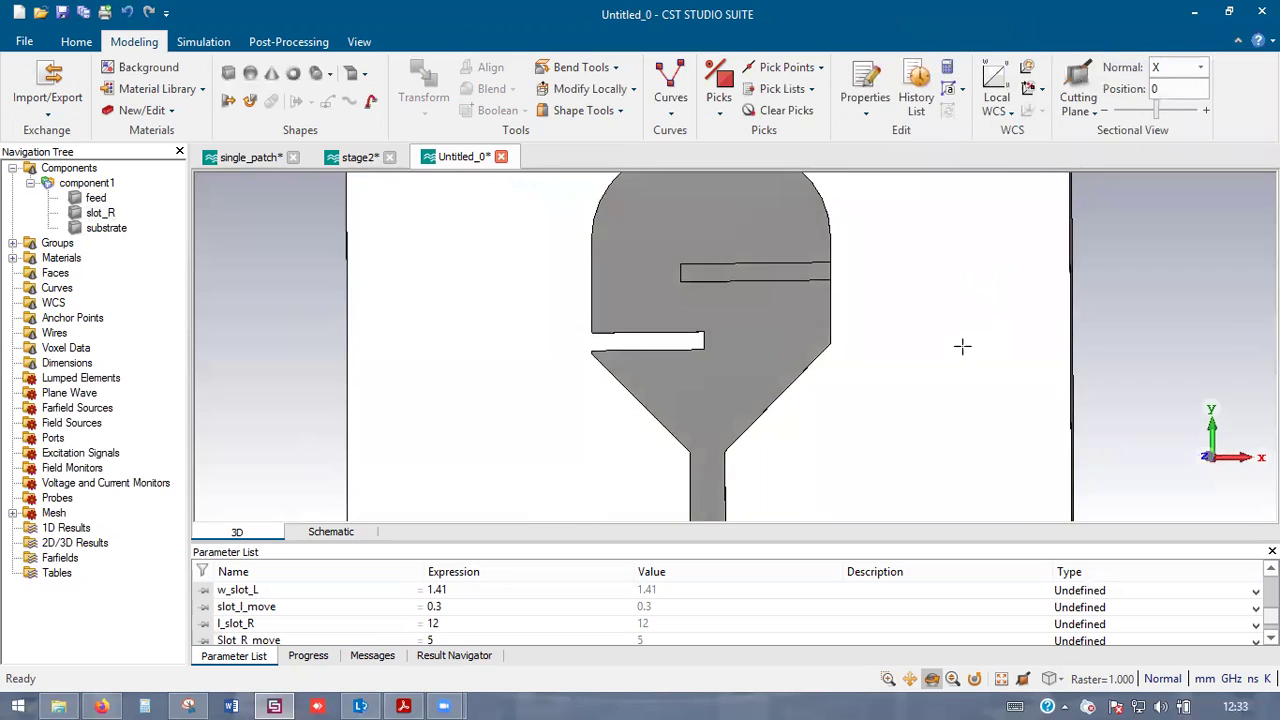
- Check the slot placement in Figure 1 and pick the straight patch edge beside the outer slot in the stage2 project
key(alt+Tab)
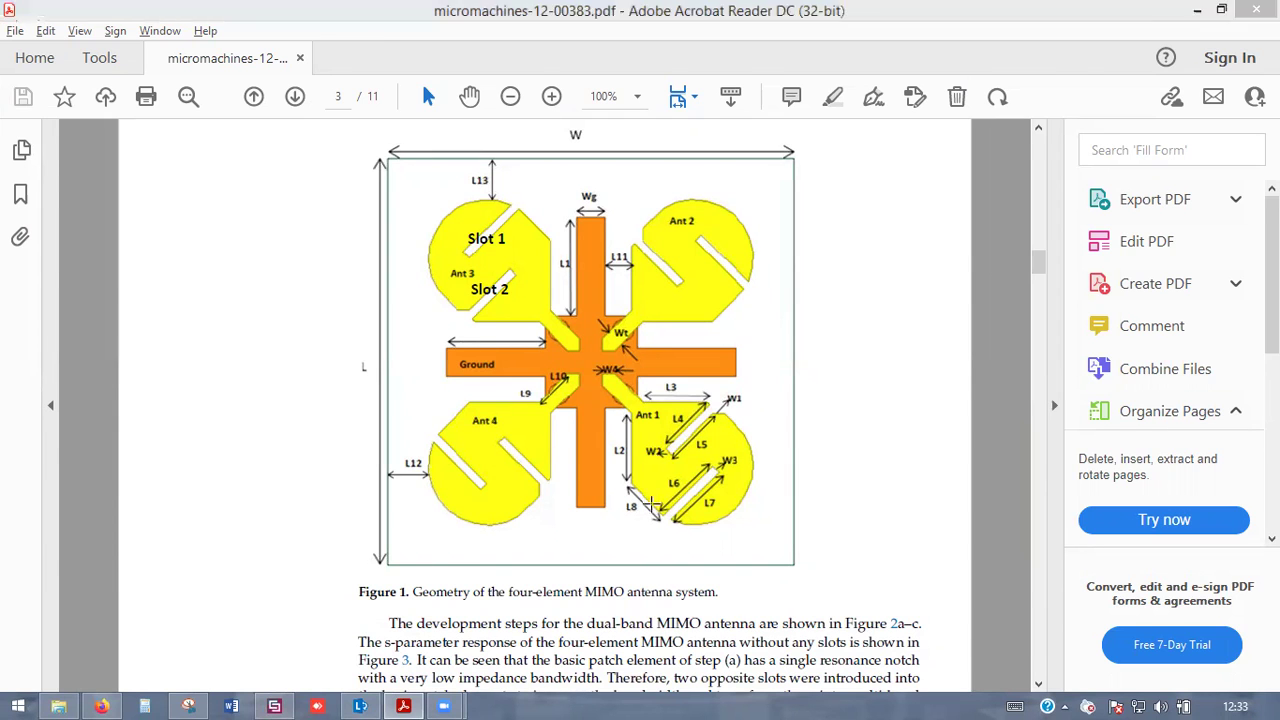
key(alt+Tab)
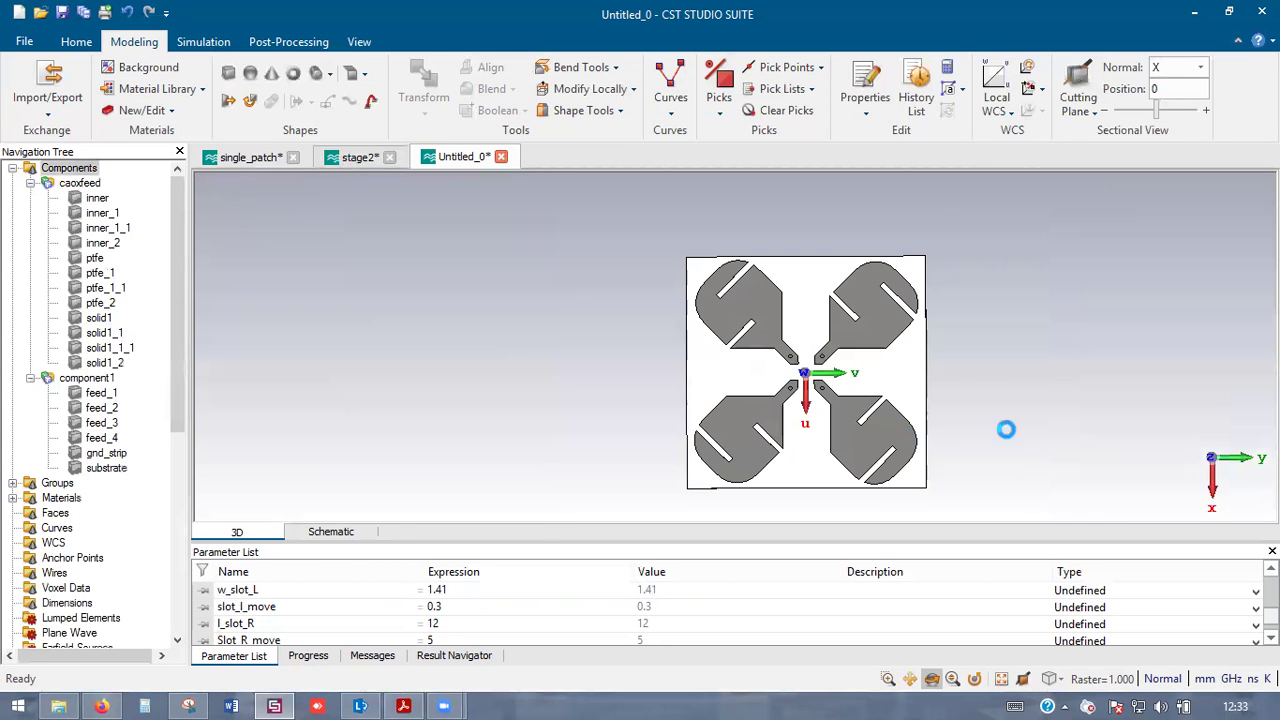
key(ctrl+Tab)
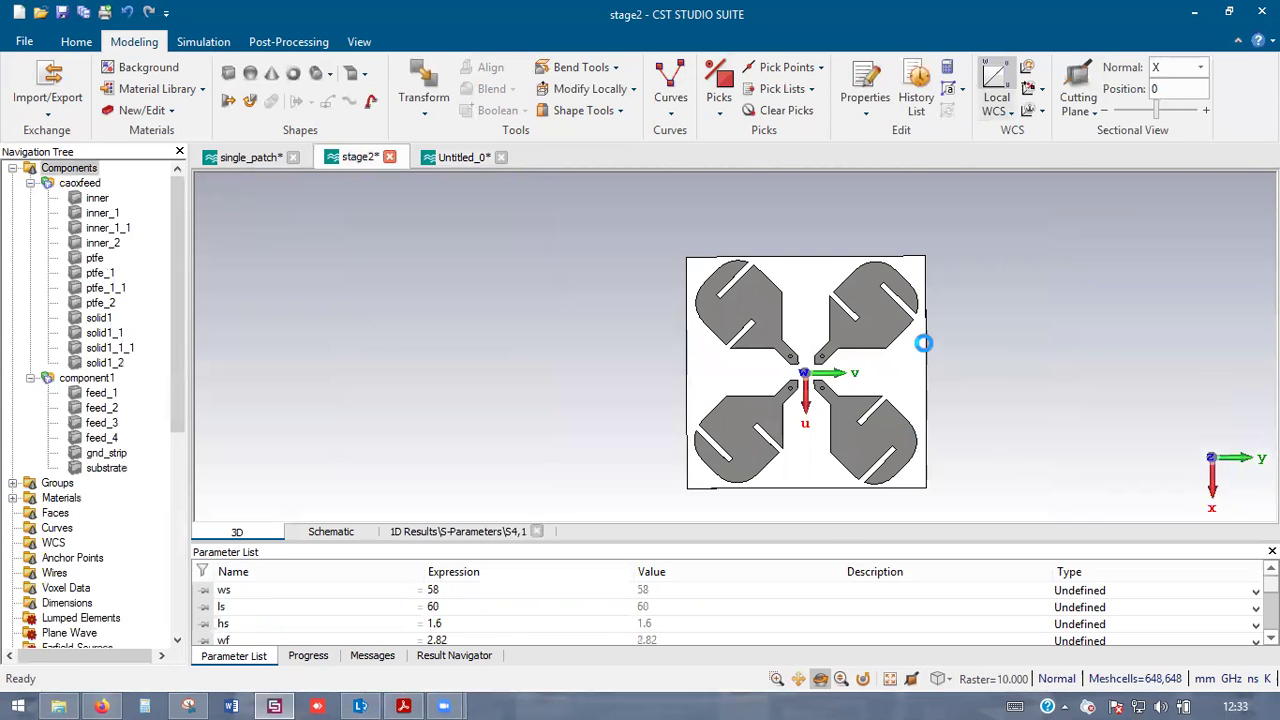
scroll(894, 323, up, 3)
key(e)
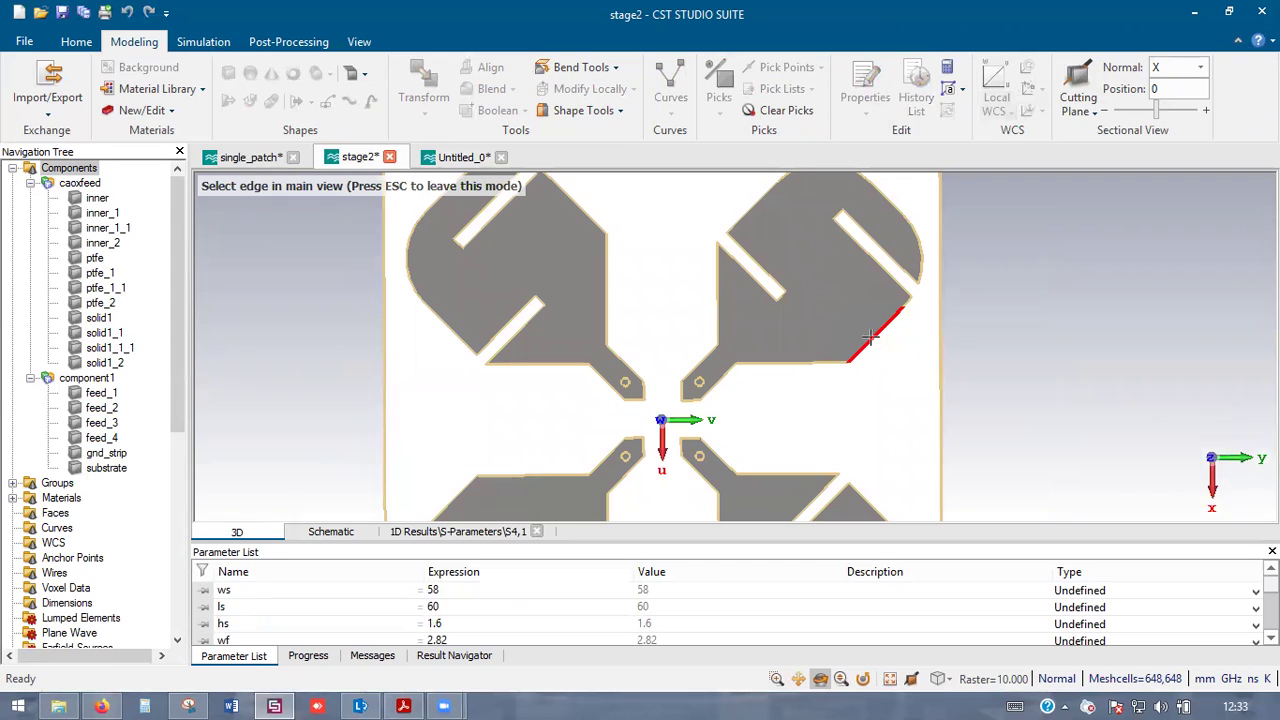
click(870, 338)
click(458, 158)
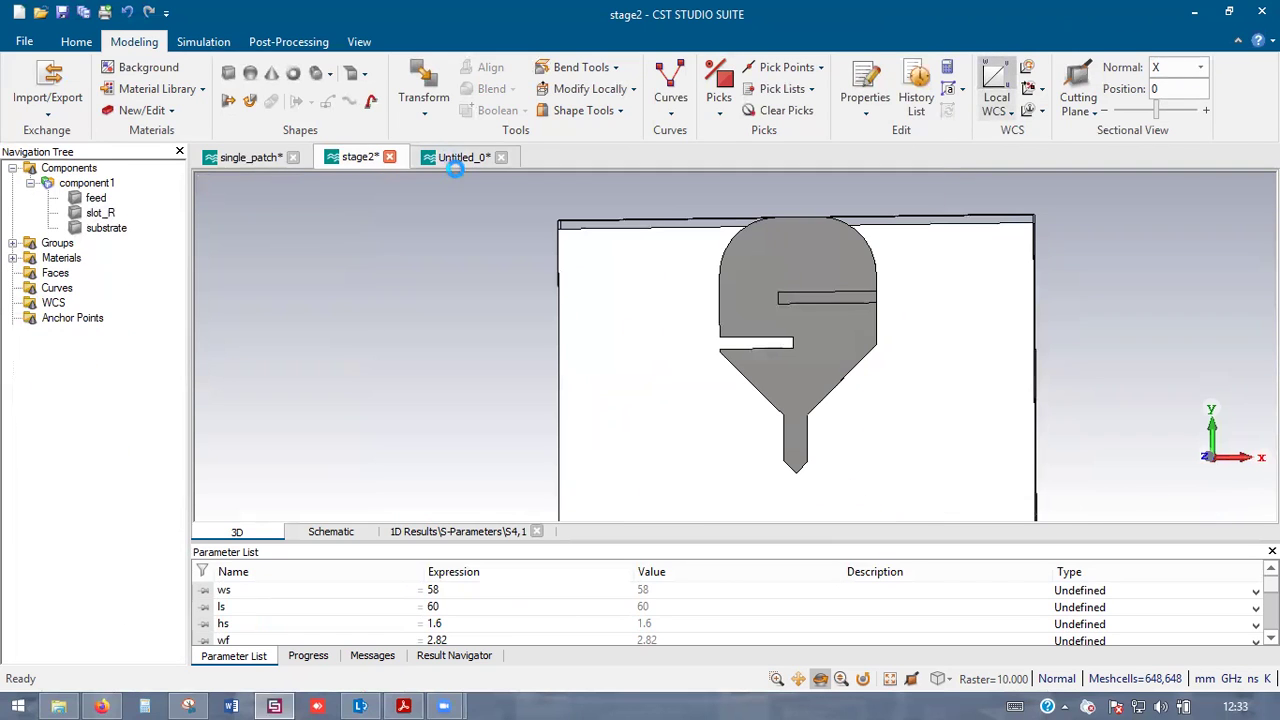
- Set the Slot_R_move parameter to 8.5 in the Untitled_0 project and update the model
scroll(515, 625, down, 3)
double_click(458, 619)
text(8.5)
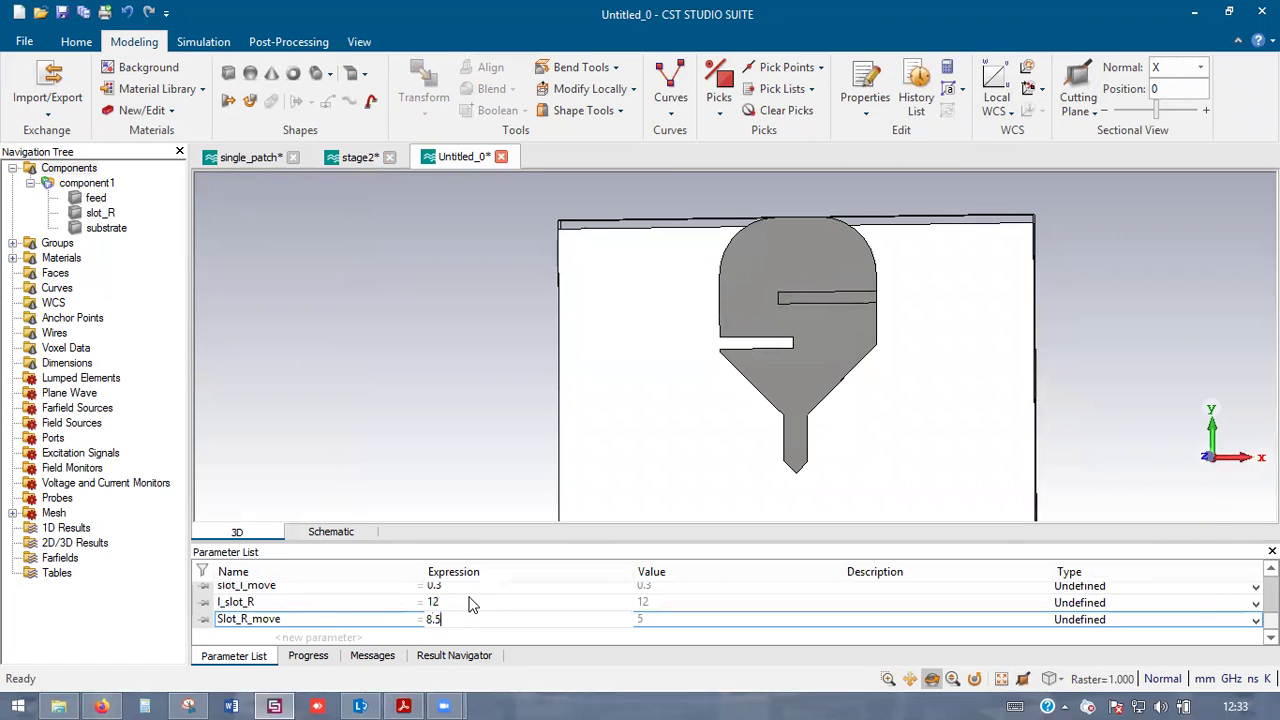
key(Return)
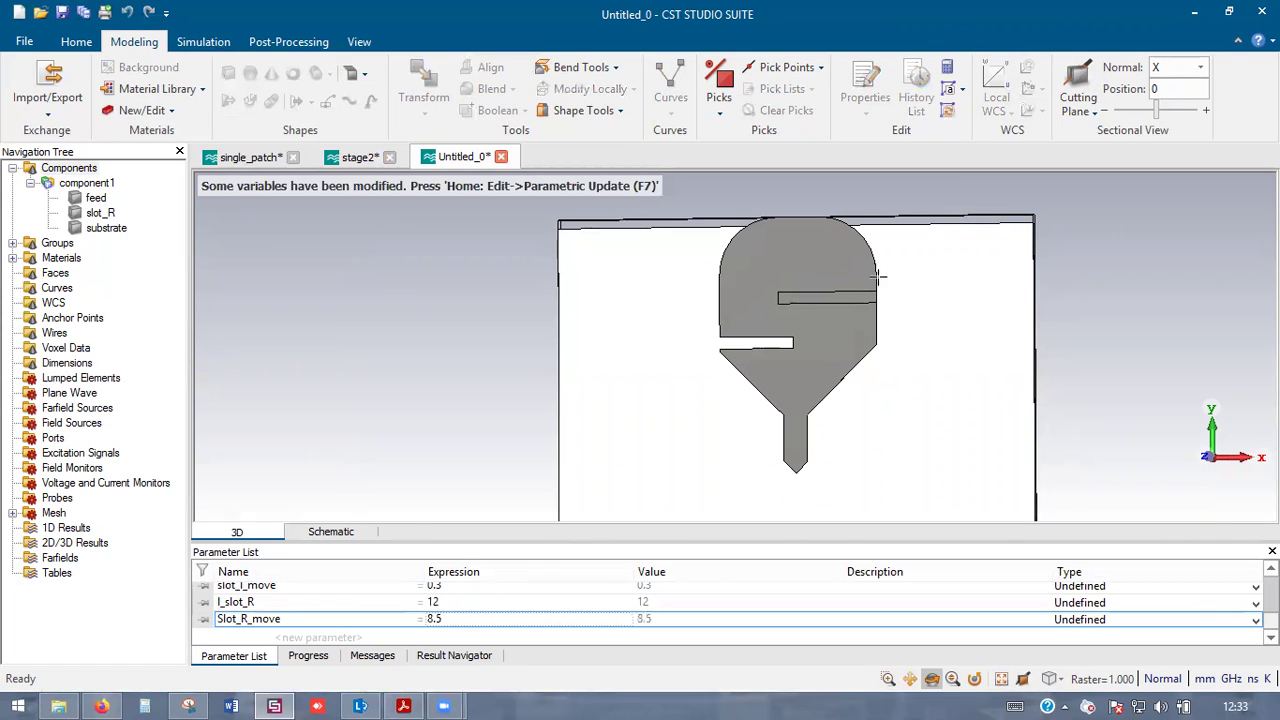
click(946, 111)
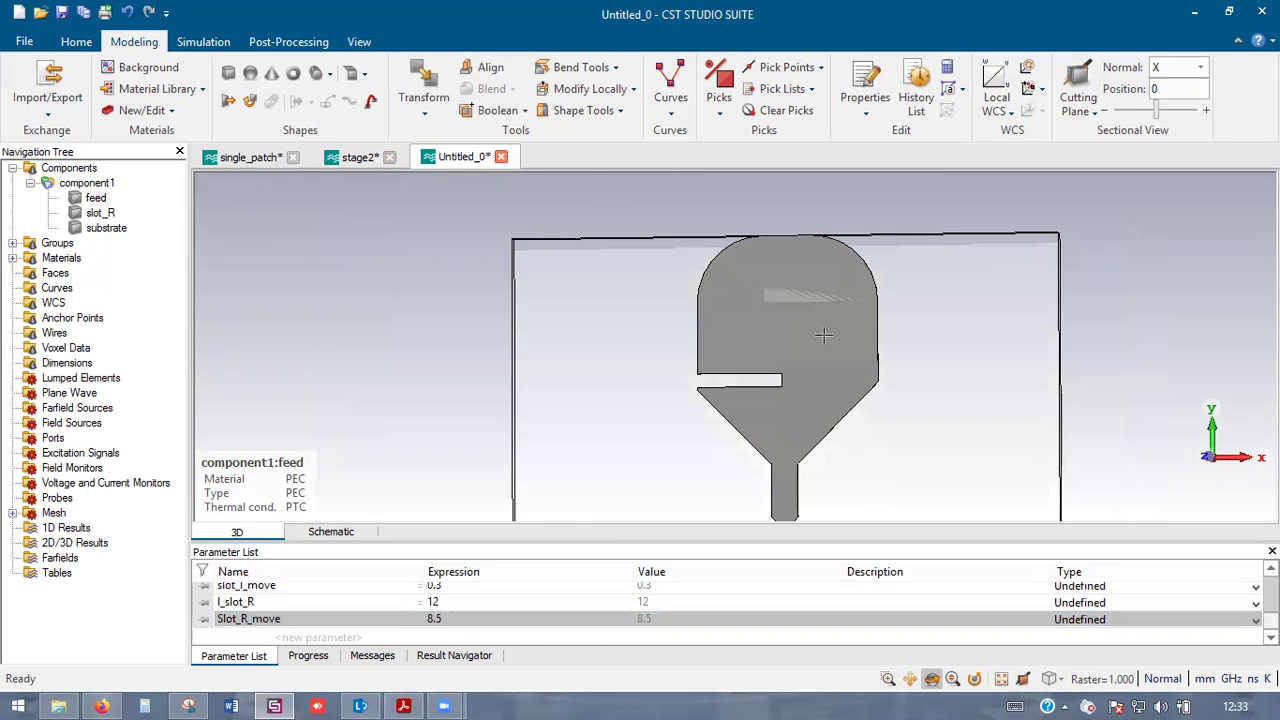
- Subtract slot_R from the feed solid to cut the right slot into the patch
key(minus)
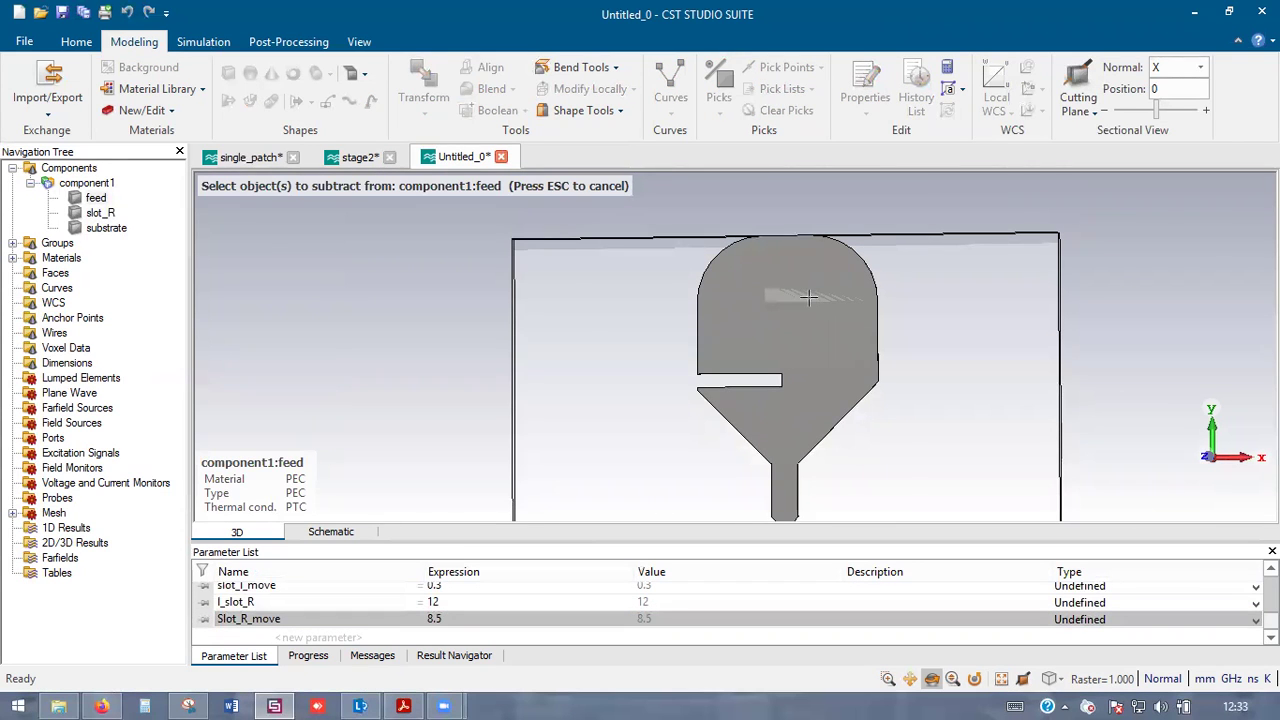
click(808, 297)
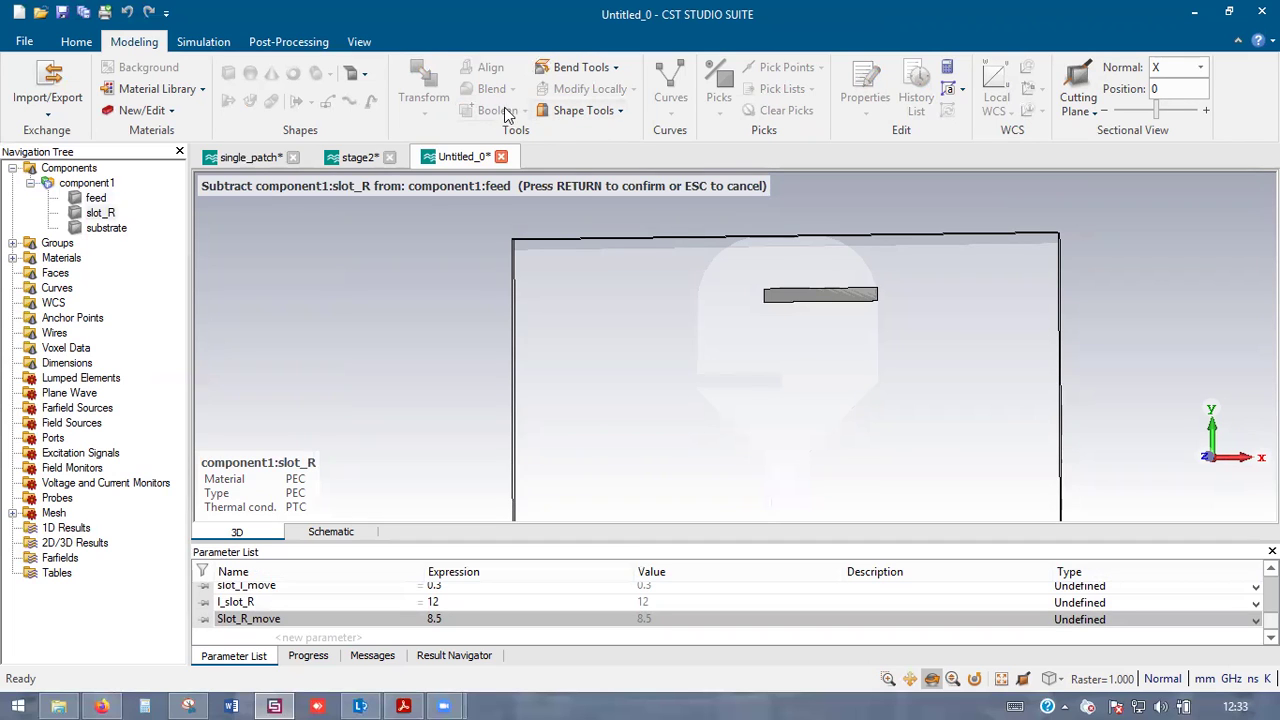
key(Return)
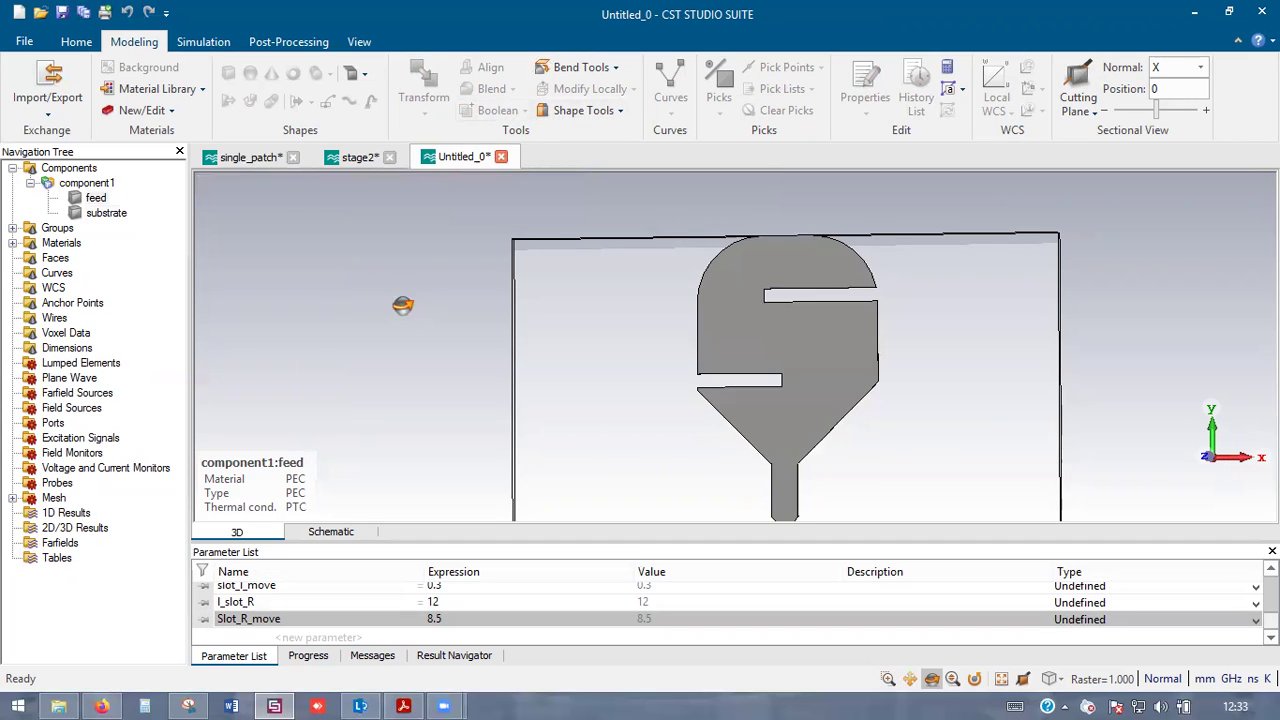
scroll(872, 293, down, 3)
scroll(845, 358, up, 3)
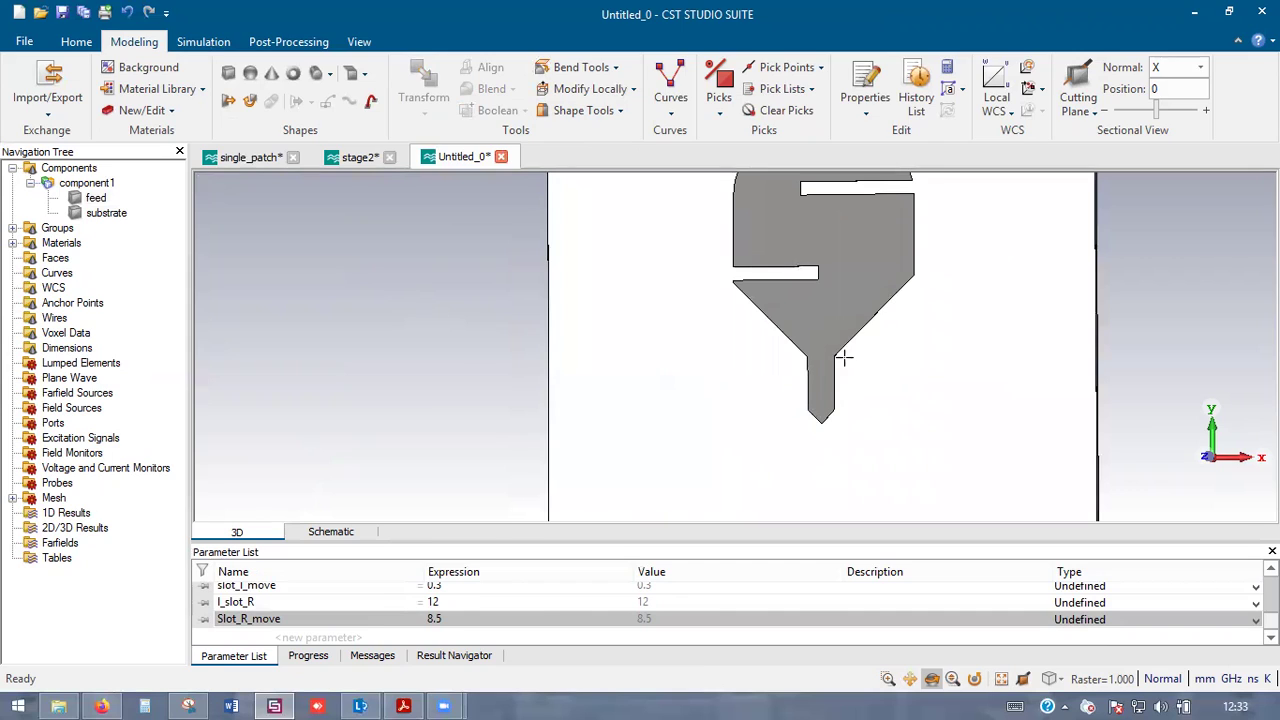
- Compare the slotted patch with Figure 1 and Table 1 in the paper, examining the element's orientation and placement on the substrate
key(alt+Tab)
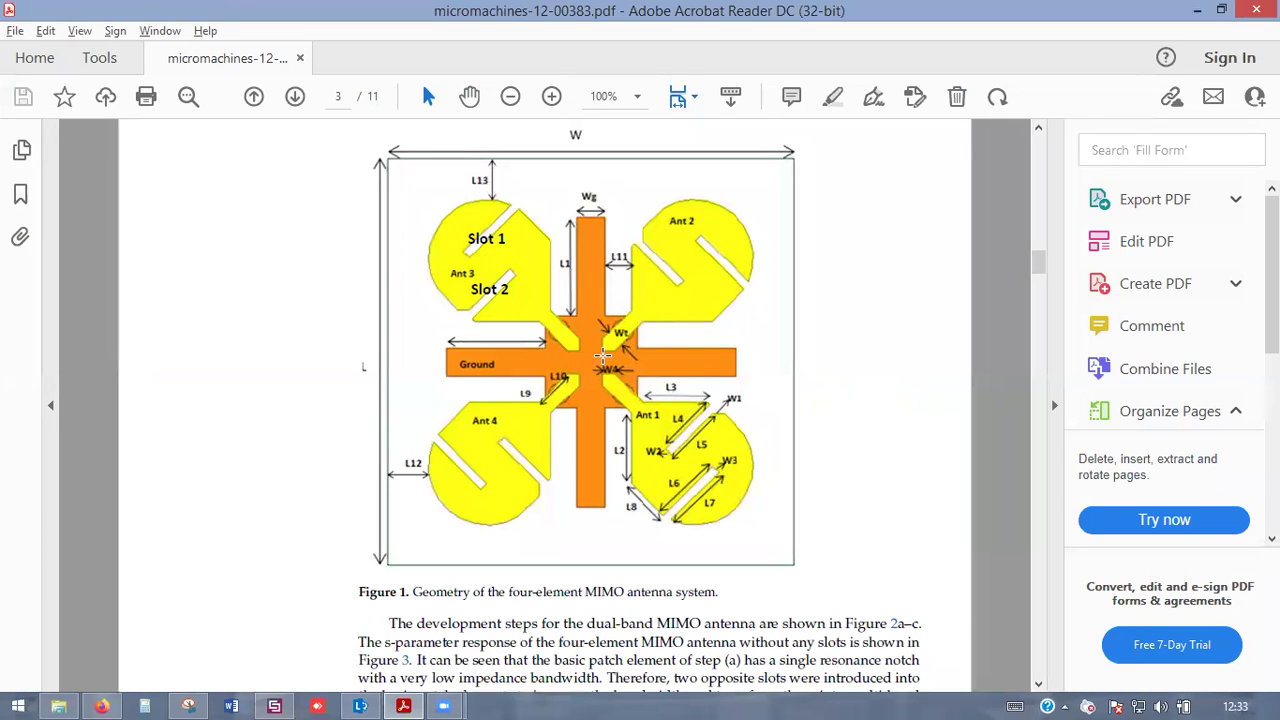
scroll(604, 355, up, 3)
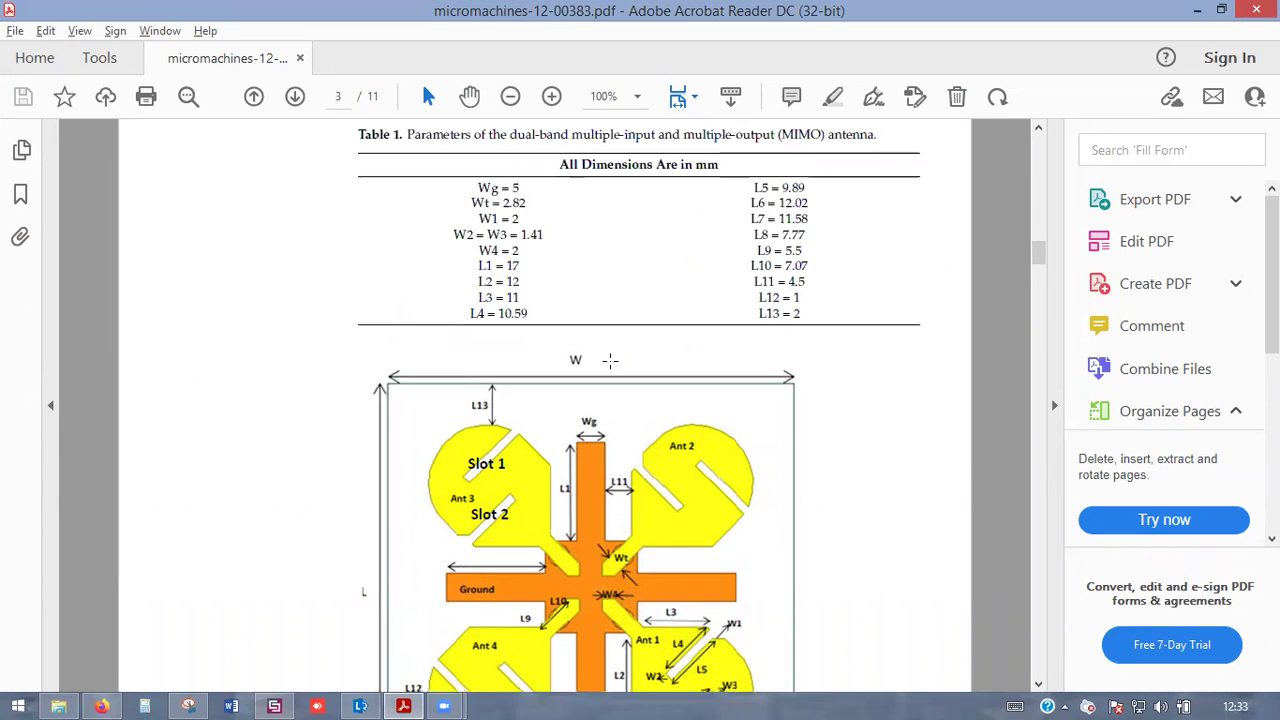
scroll(606, 358, down, 2)
key(alt+Tab)
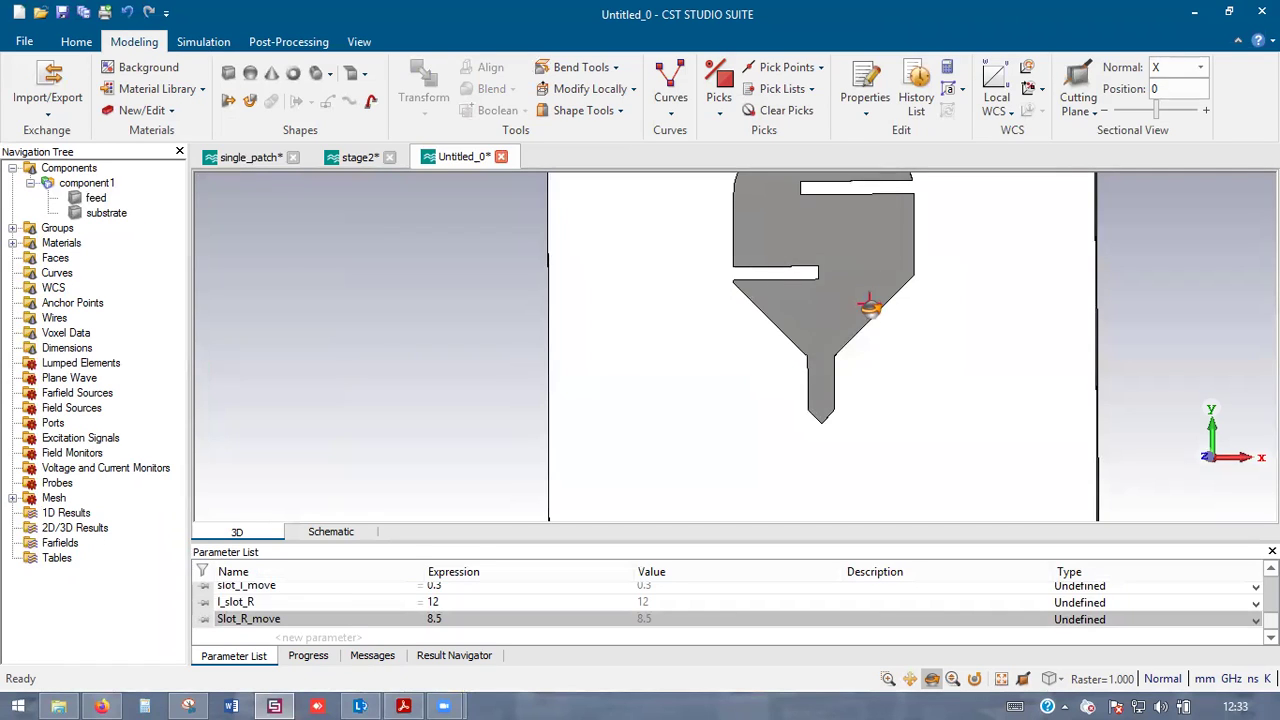
scroll(868, 295, down, 4)
scroll(868, 258, up, 2)
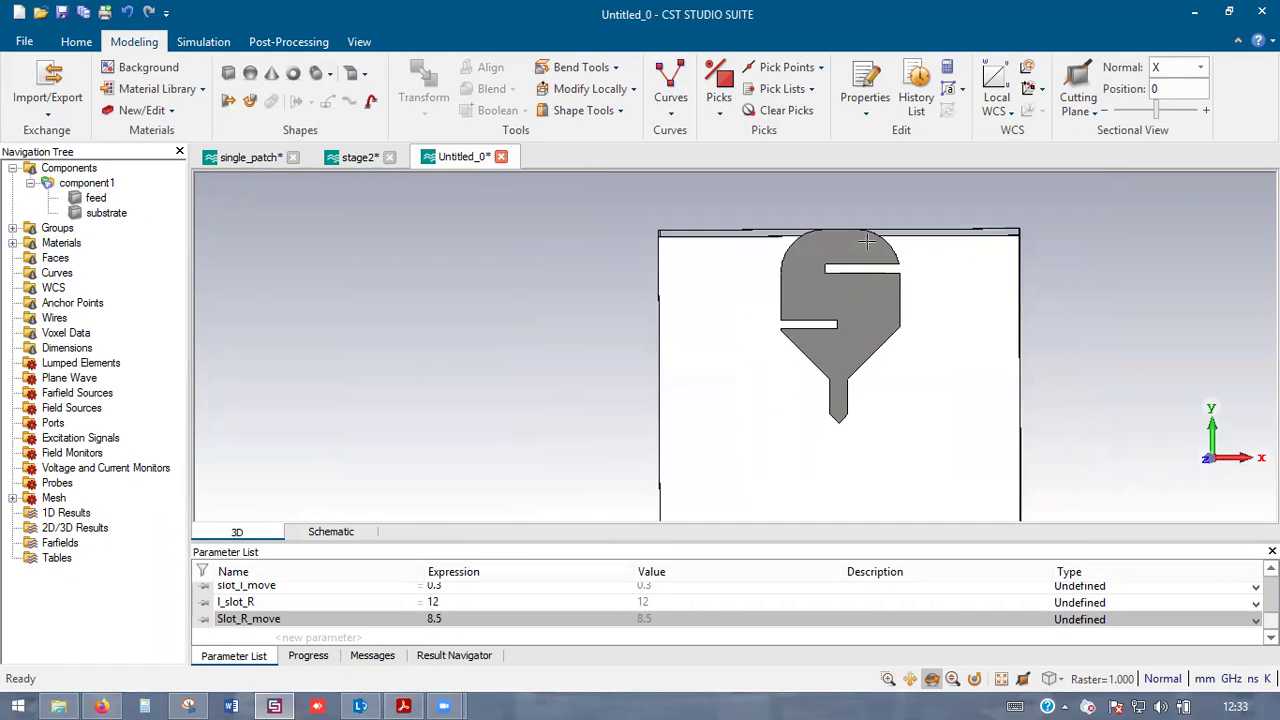
key(alt+Tab)
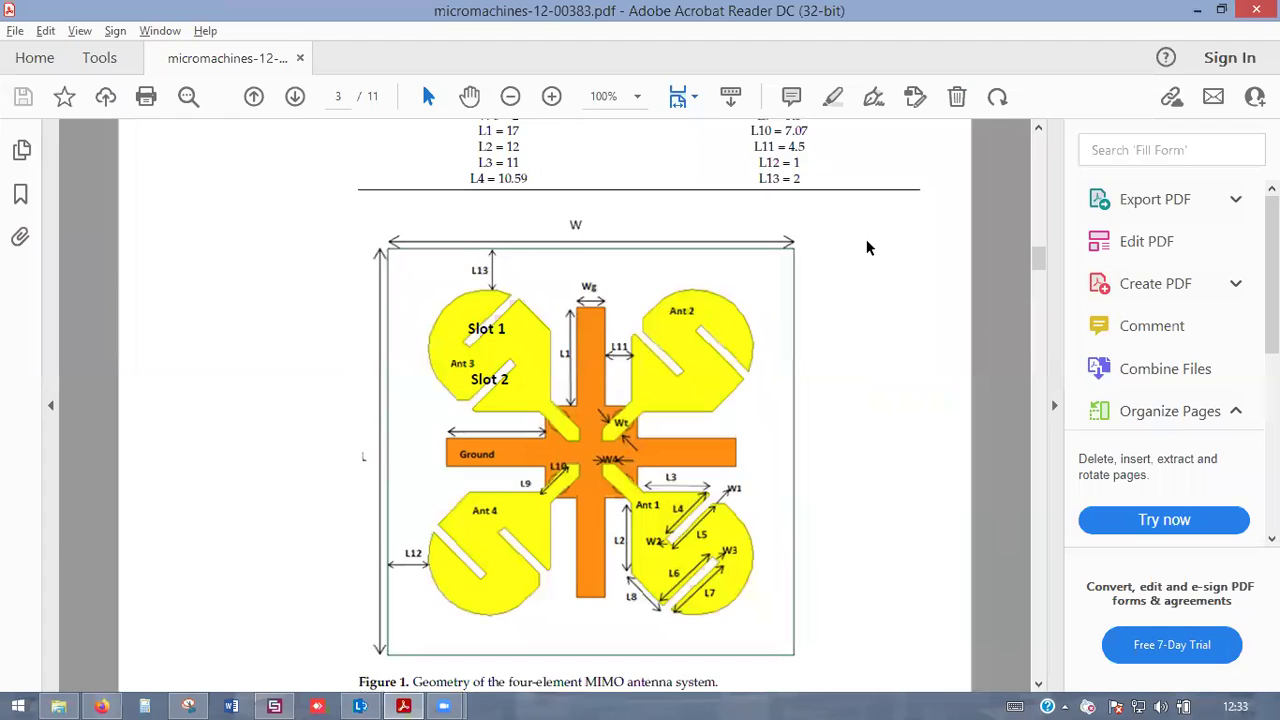
key(alt+Tab)
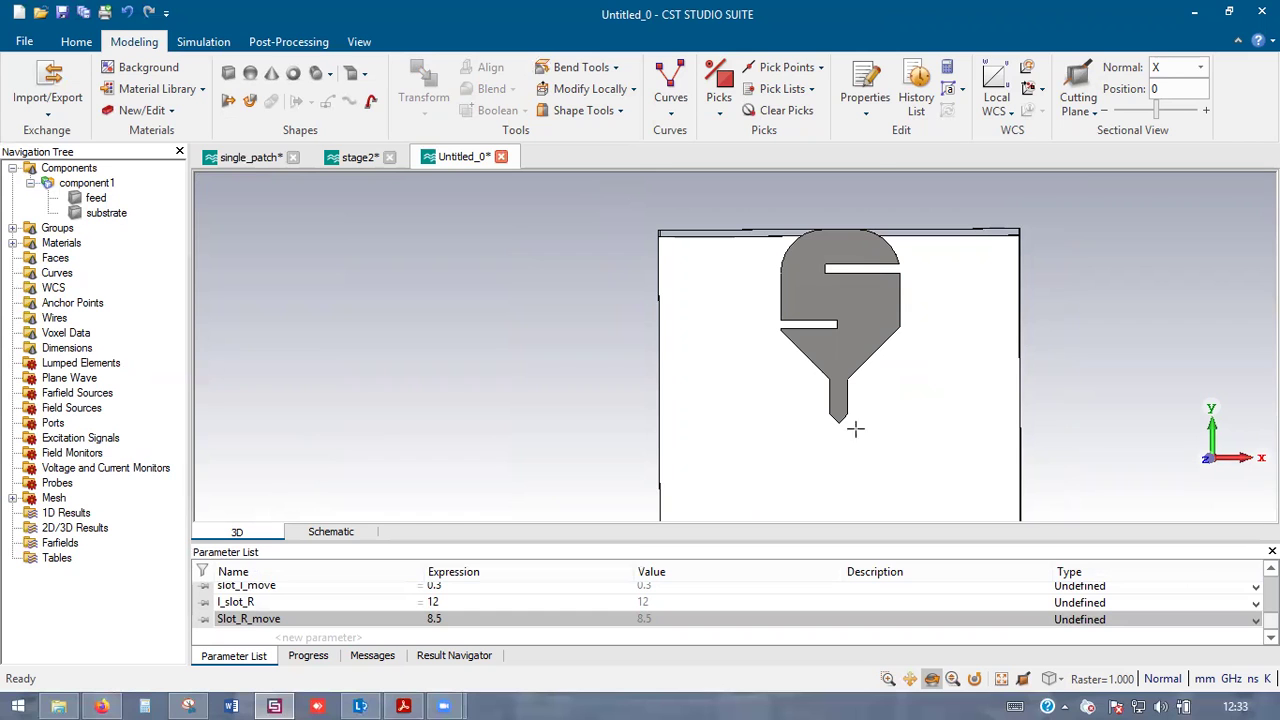
key(alt+Tab)
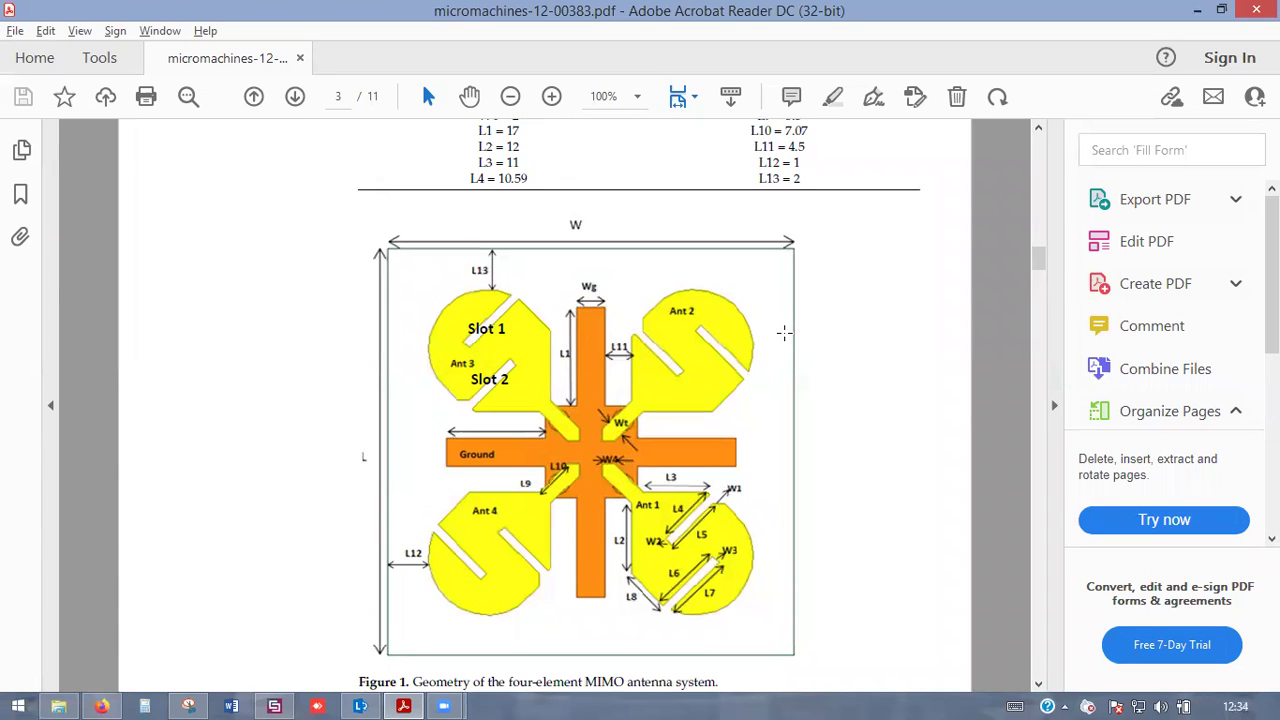
key(alt+Tab)
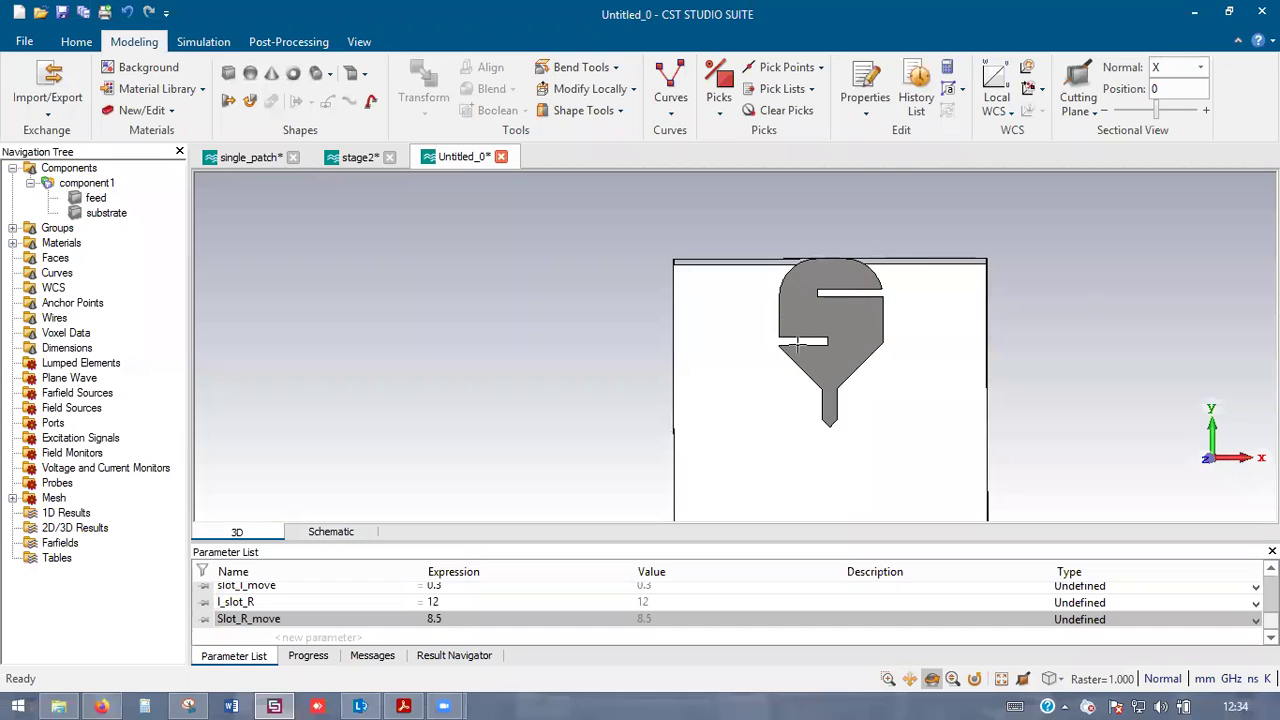
- Align the local WCS with the centre of the substrate's front face
scroll(795, 404, down, 1)
key(f)
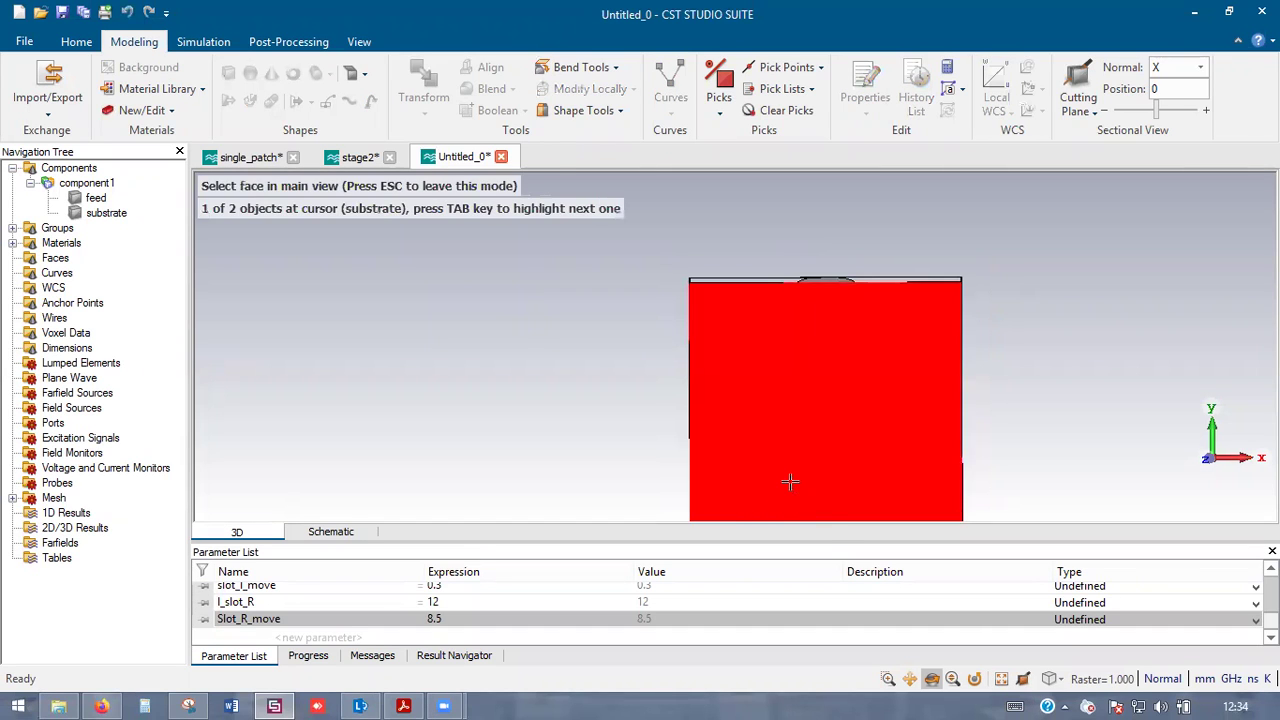
double_click(790, 482)
click(1031, 87)
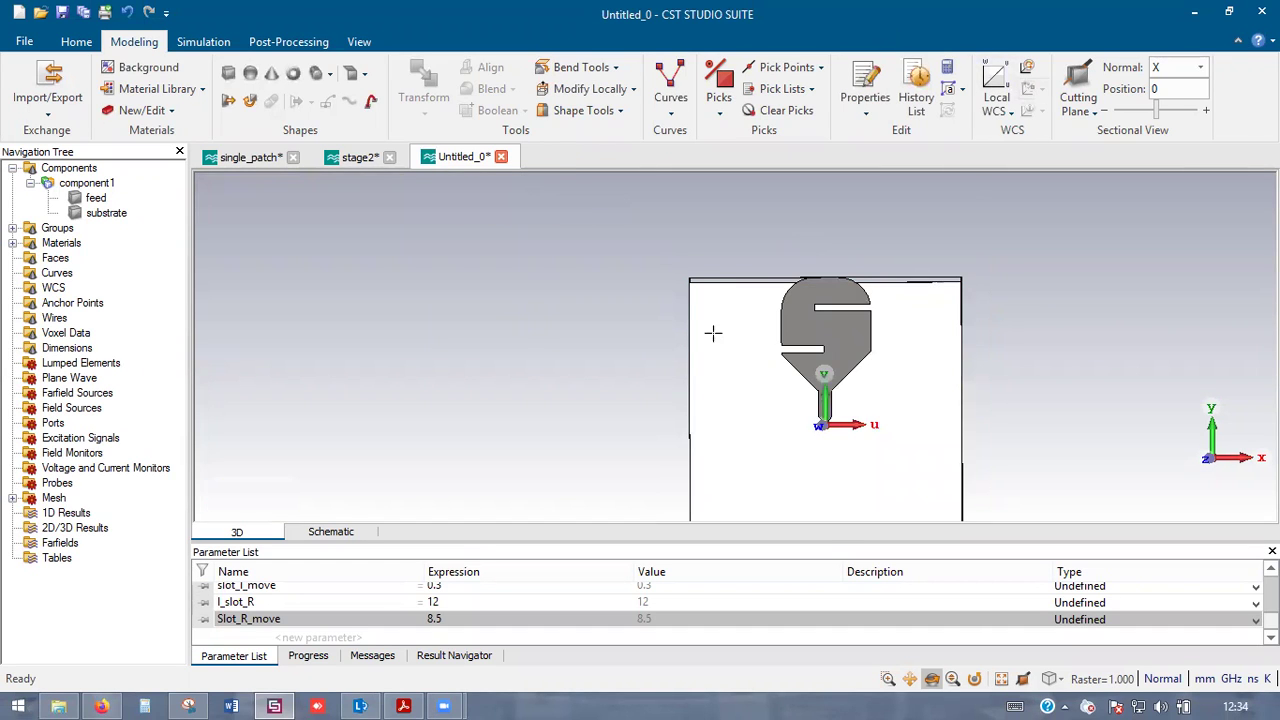
scroll(701, 270, down, 2)
scroll(777, 334, up, 3)
- Start a Rotate transform on the feed solid and preview it at 315 degrees about the local W axis
double_click(738, 237)
scroll(830, 400, down, 2)
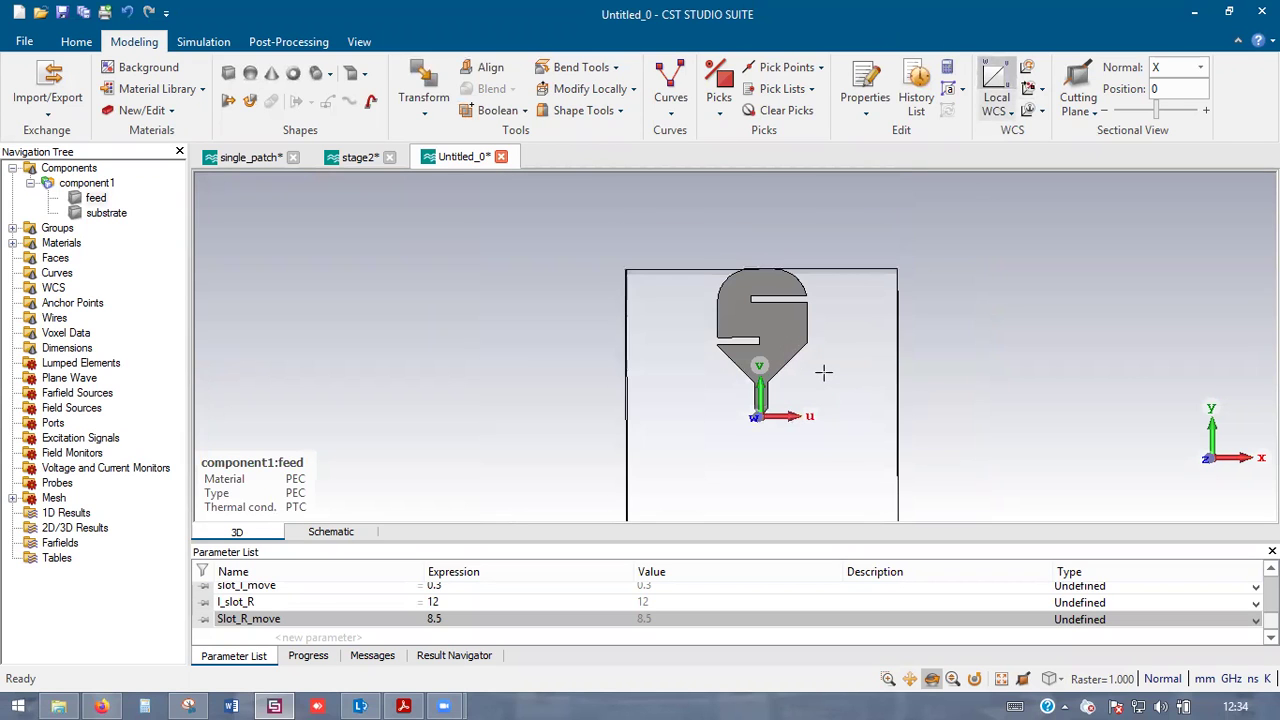
key(ctrl+t)
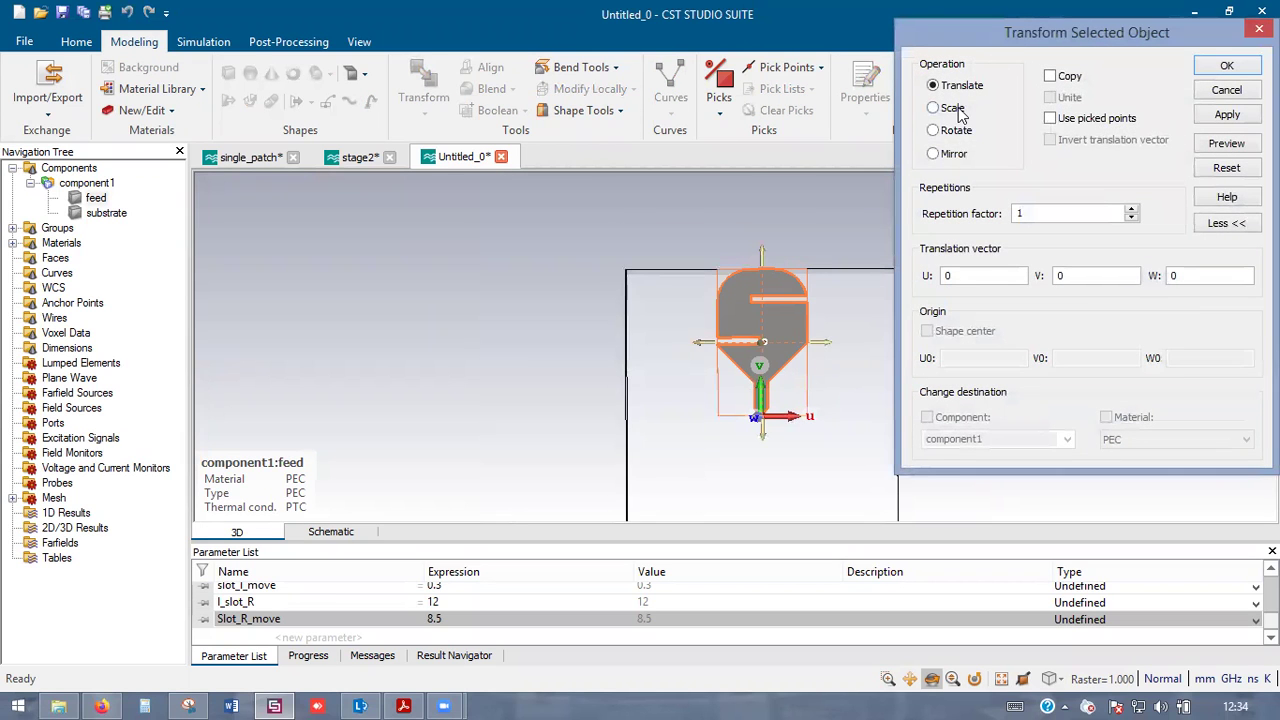
click(952, 108)
click(950, 130)
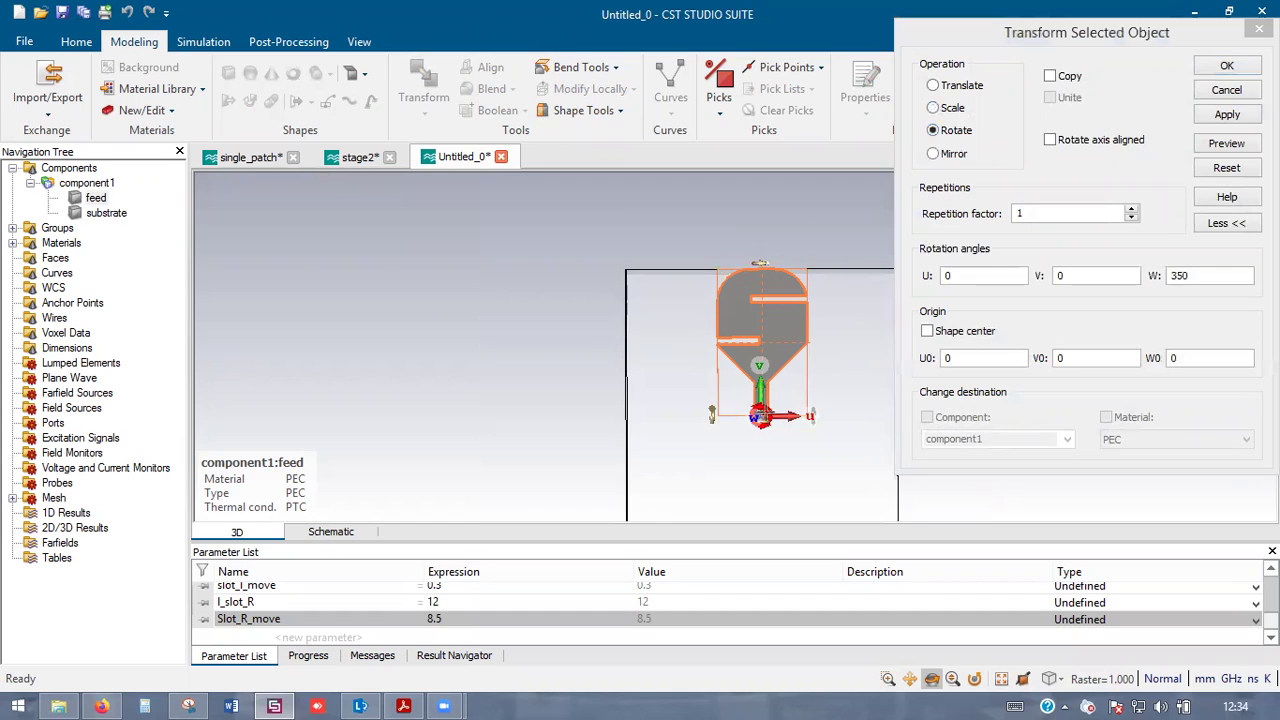
drag(773, 411, 781, 412)
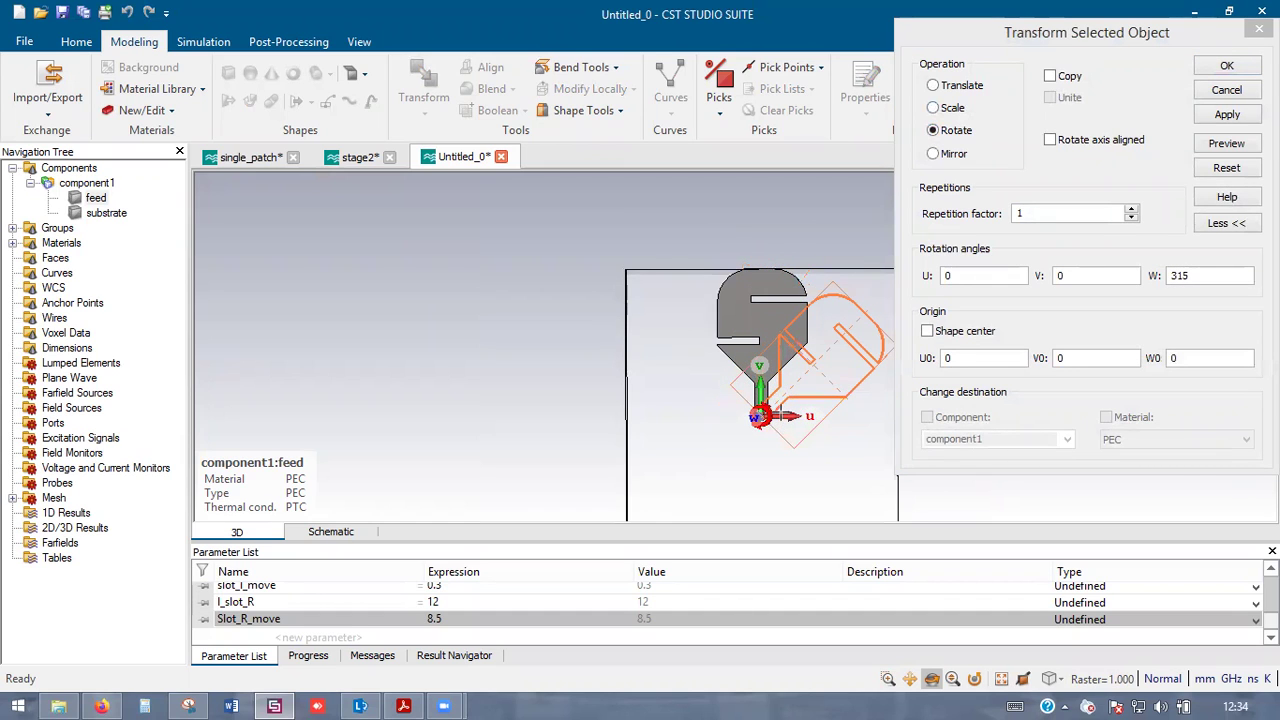
scroll(517, 371, down, 2)
scroll(580, 395, up, 2)
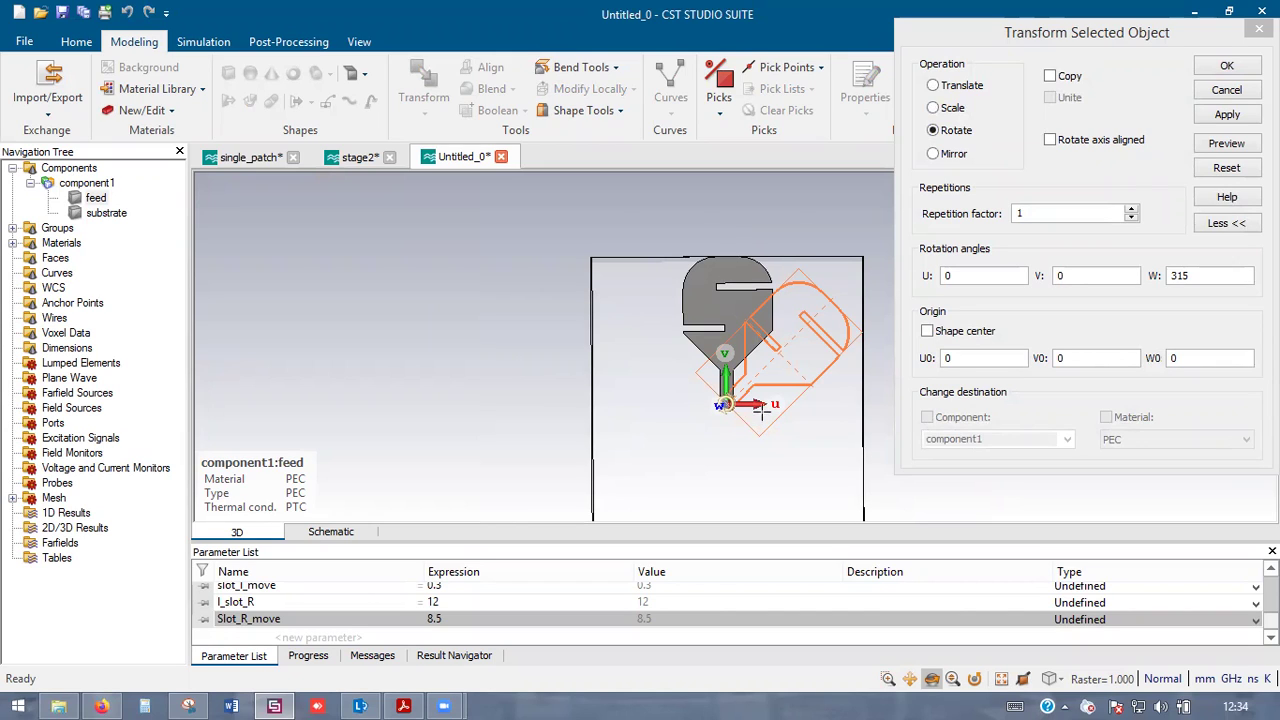
- Try other W rotation angles for the feed, including 45 degrees, to preview possible element orientations
key(BackSpace)
key(BackSpace)
key(BackSpace)
text(50)
key(BackSpace)
key(BackSpace)
text(40)
key(BackSpace)
text(5)
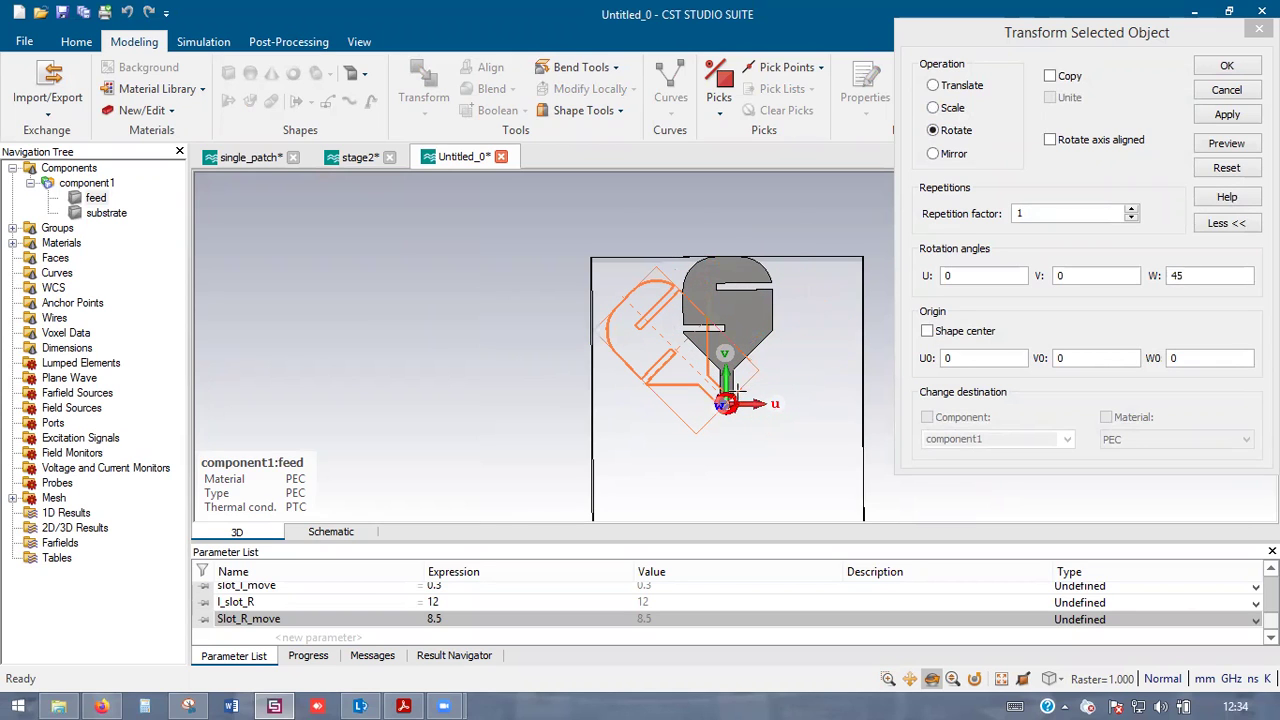
drag(738, 403, 724, 430)
key(BackSpace)
key(BackSpace)
text(70)
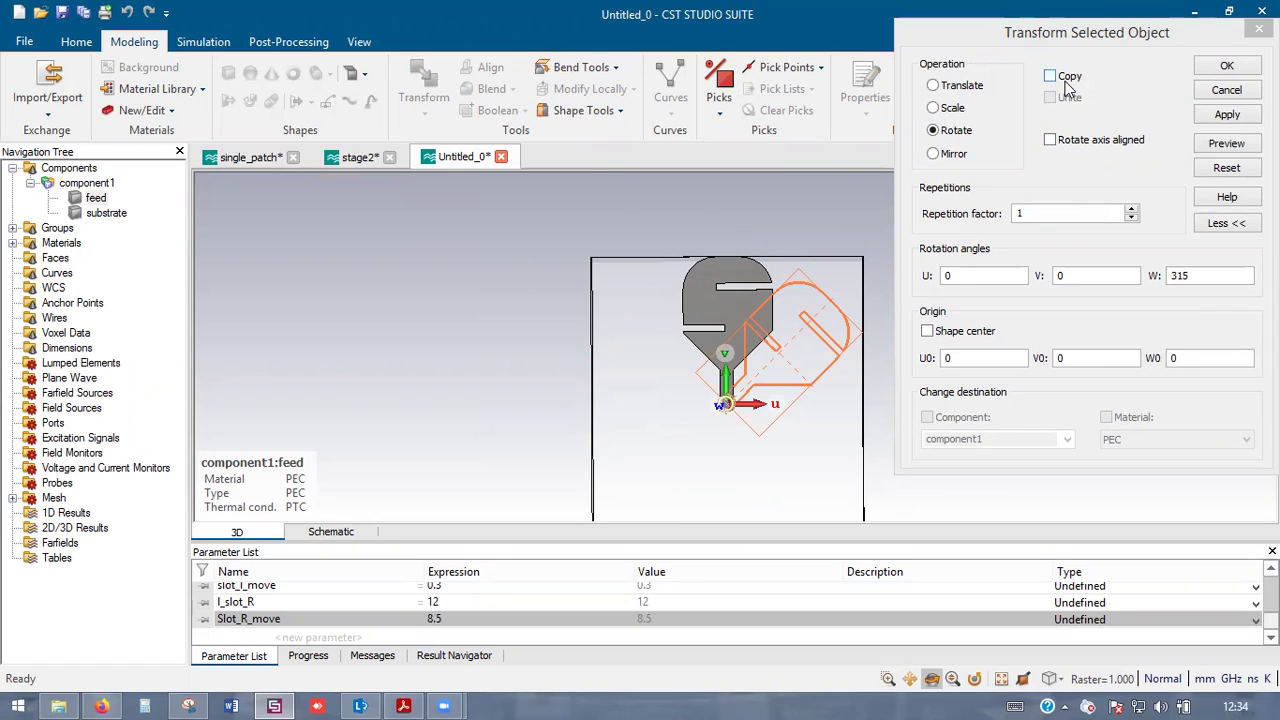
- Set the feed's rotation angle about the local W axis to 45 degrees
key(BackSpace)
key(BackSpace)
key(BackSpace)
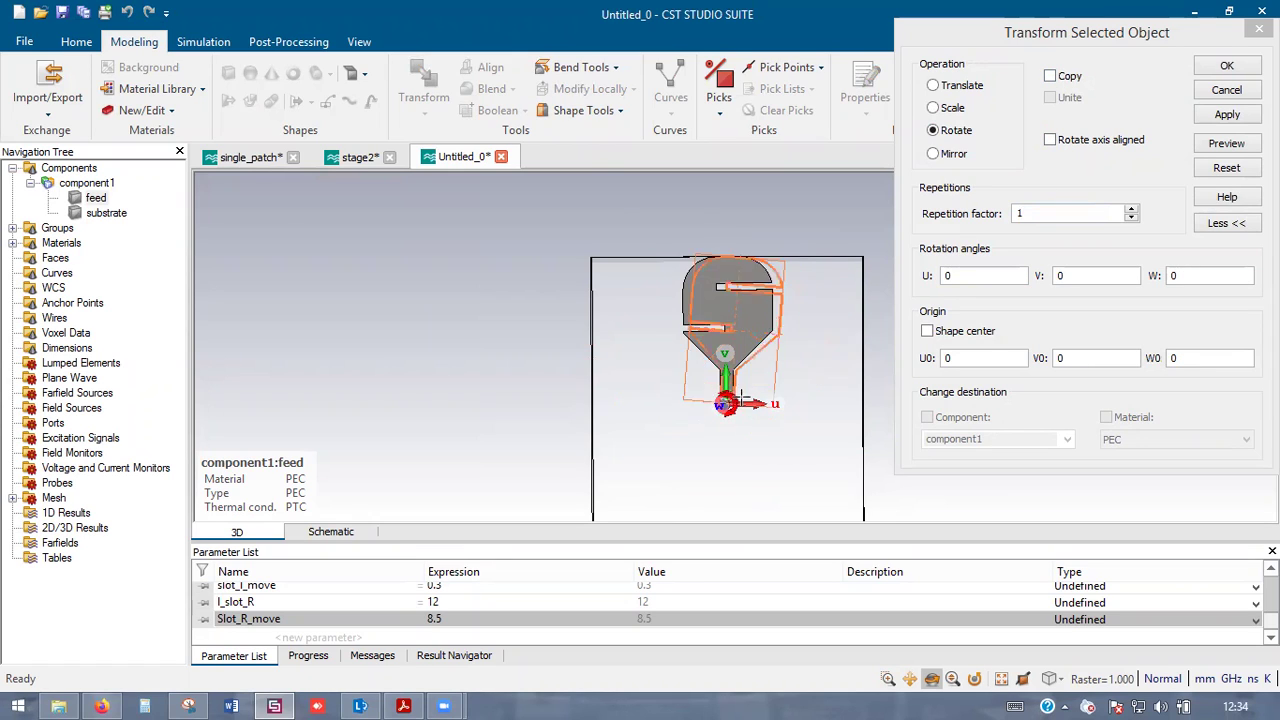
text(50)
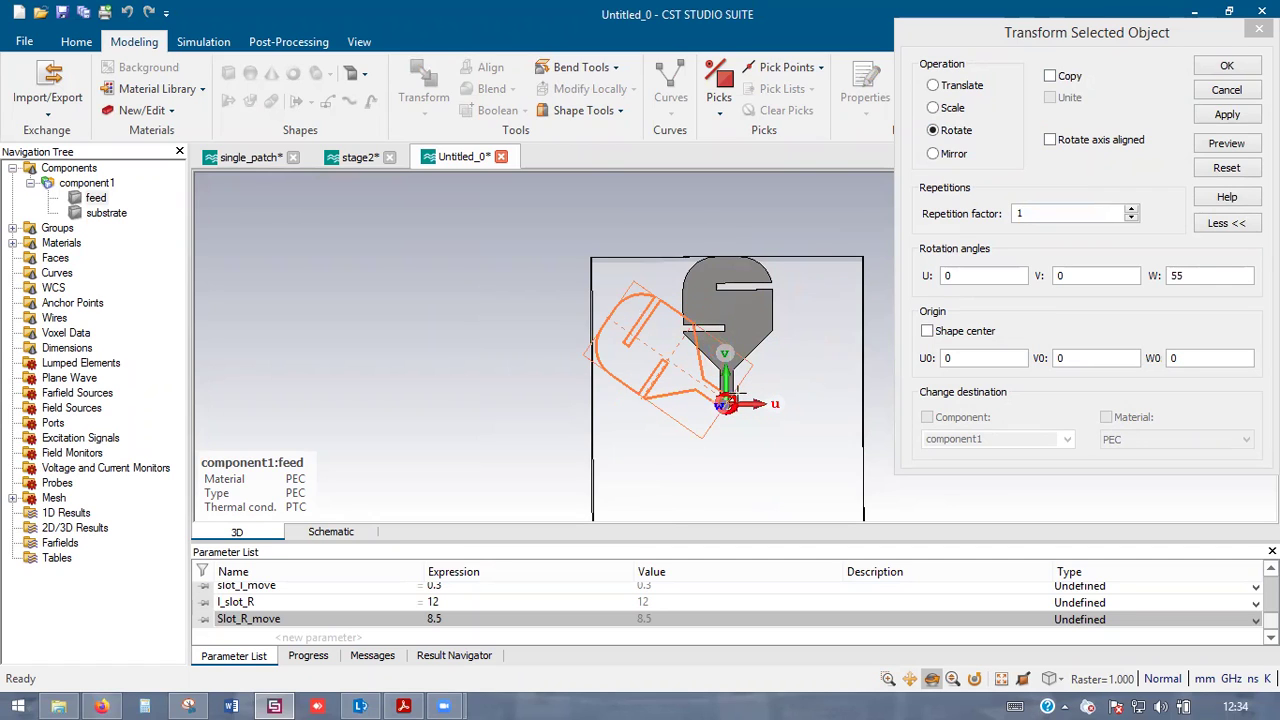
key(BackSpace)
key(BackSpace)
text(45)
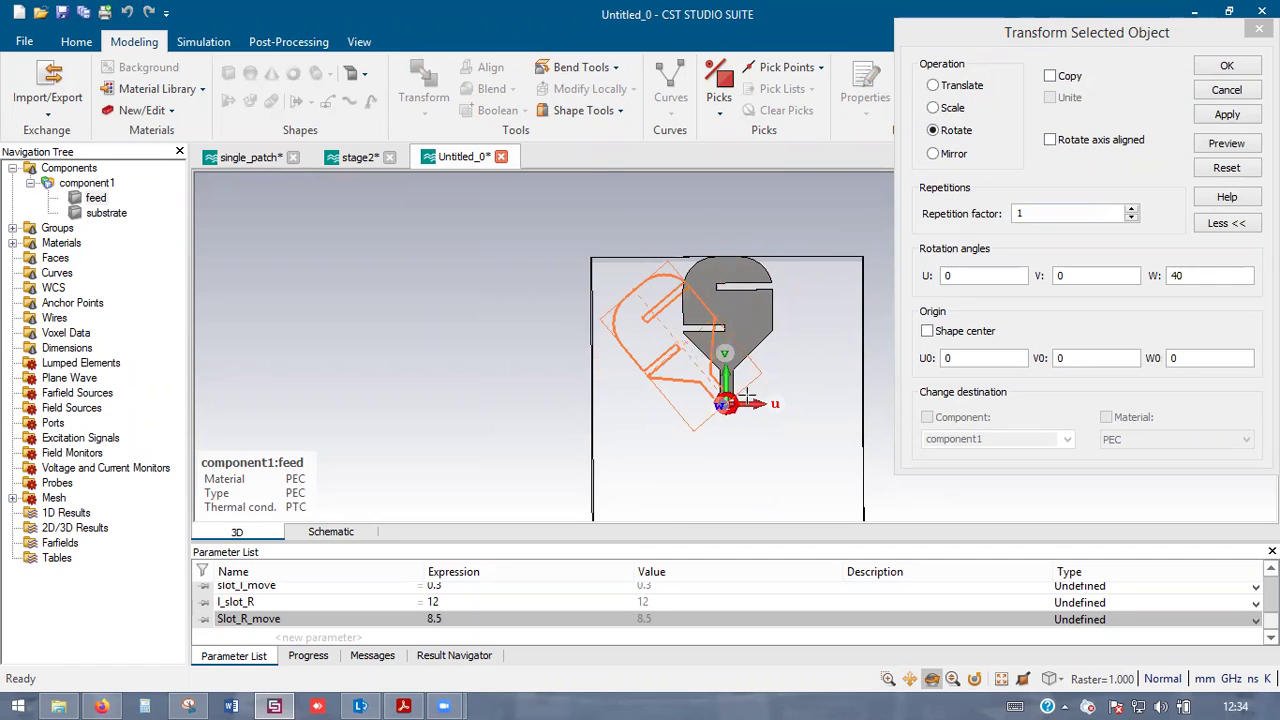
- Enable Copy with a repetition factor of 1 and create the rotated duplicate of the feed
click(1131, 208)
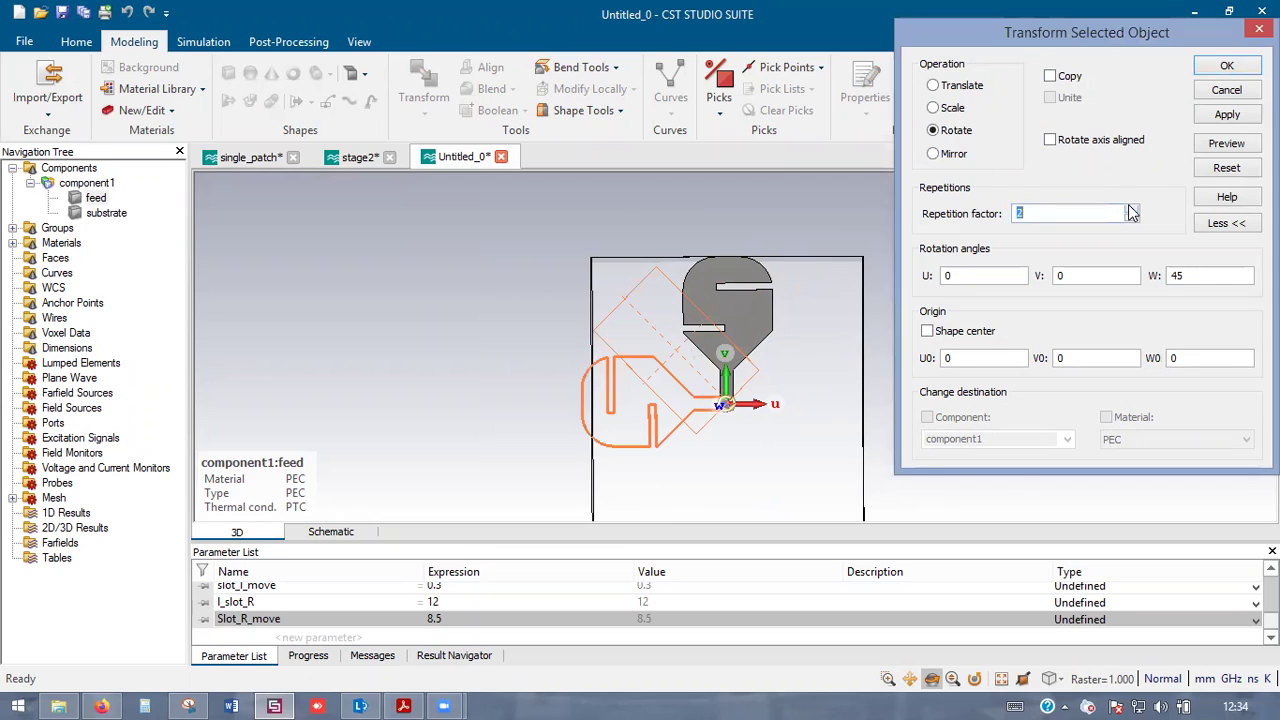
click(1131, 209)
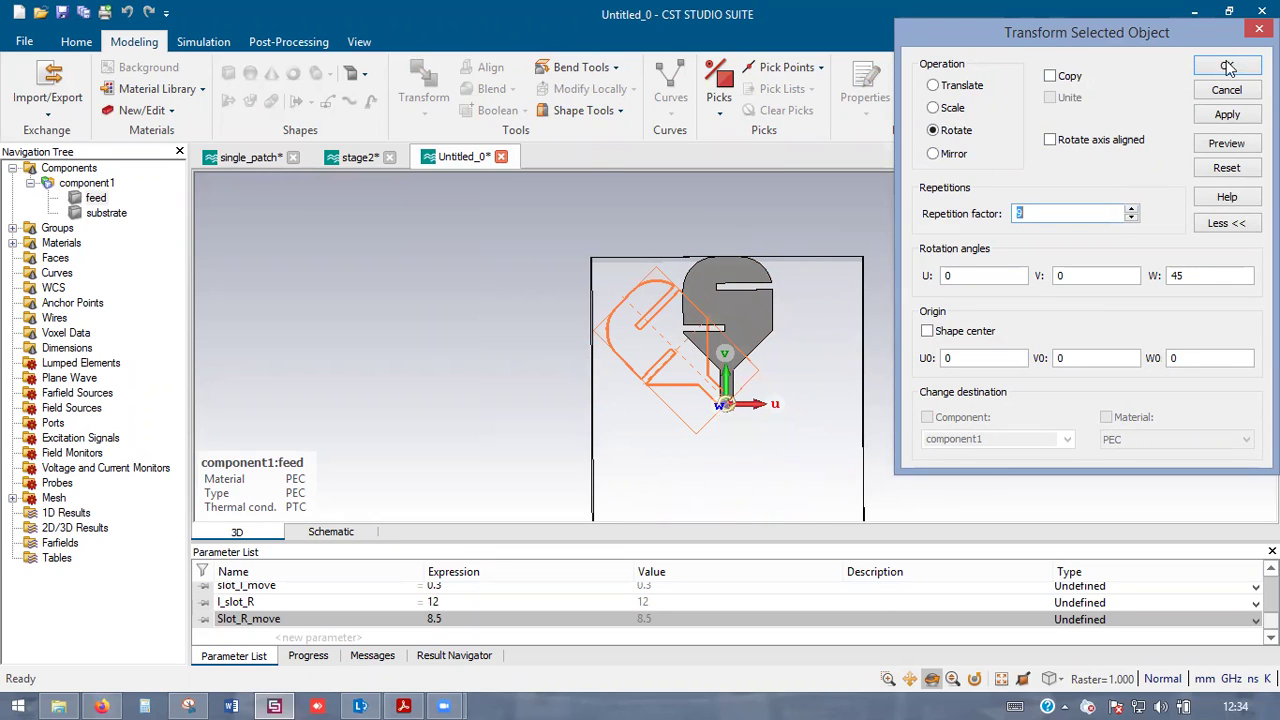
click(1062, 79)
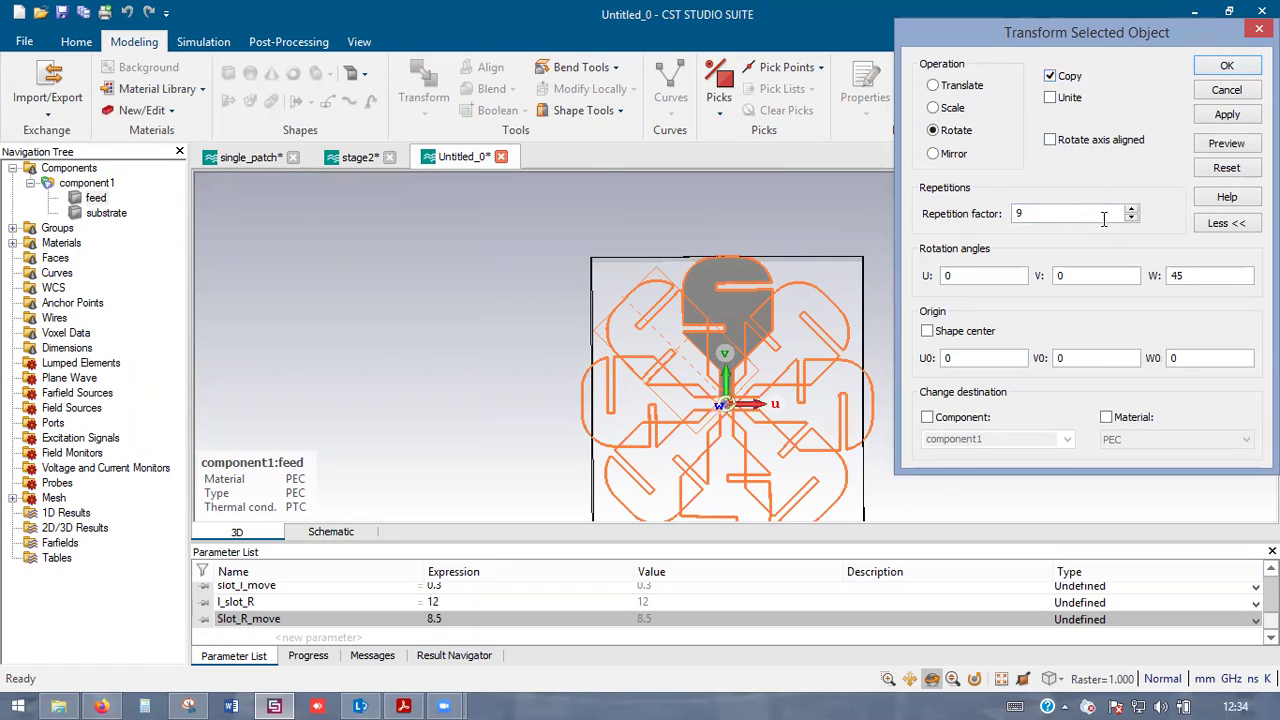
drag(1069, 206, 930, 212)
text(1)
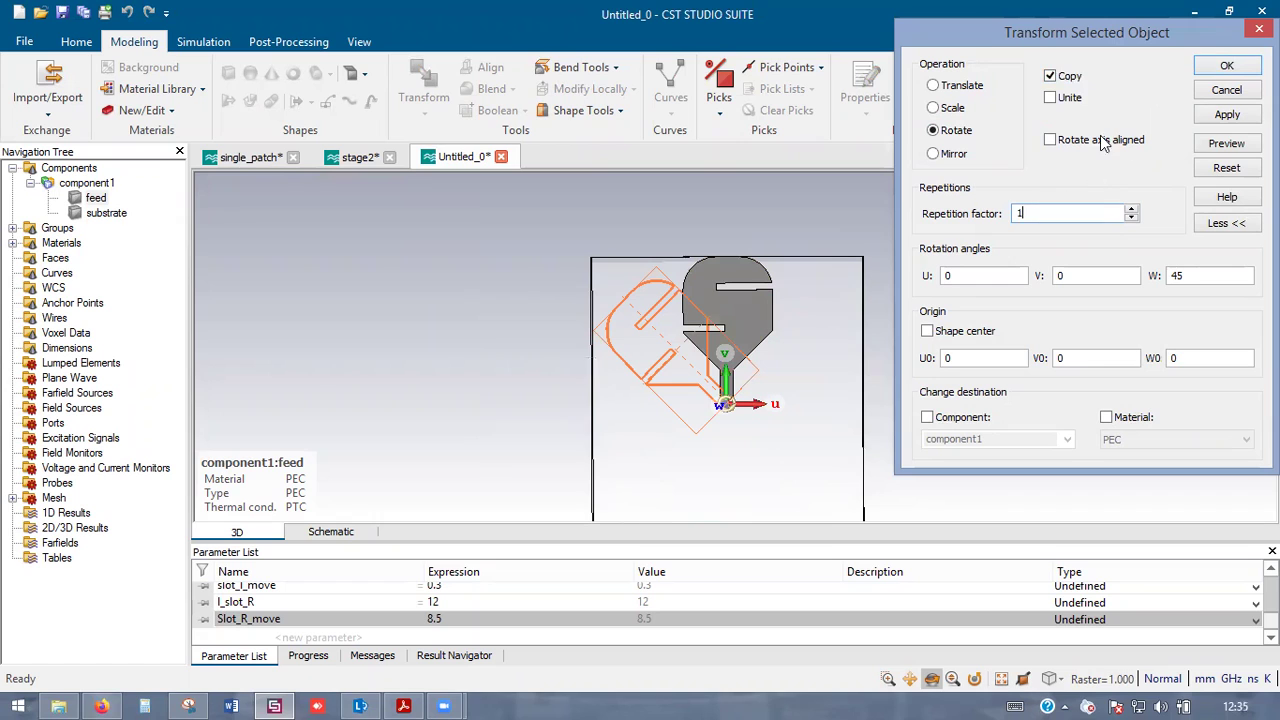
click(1228, 66)
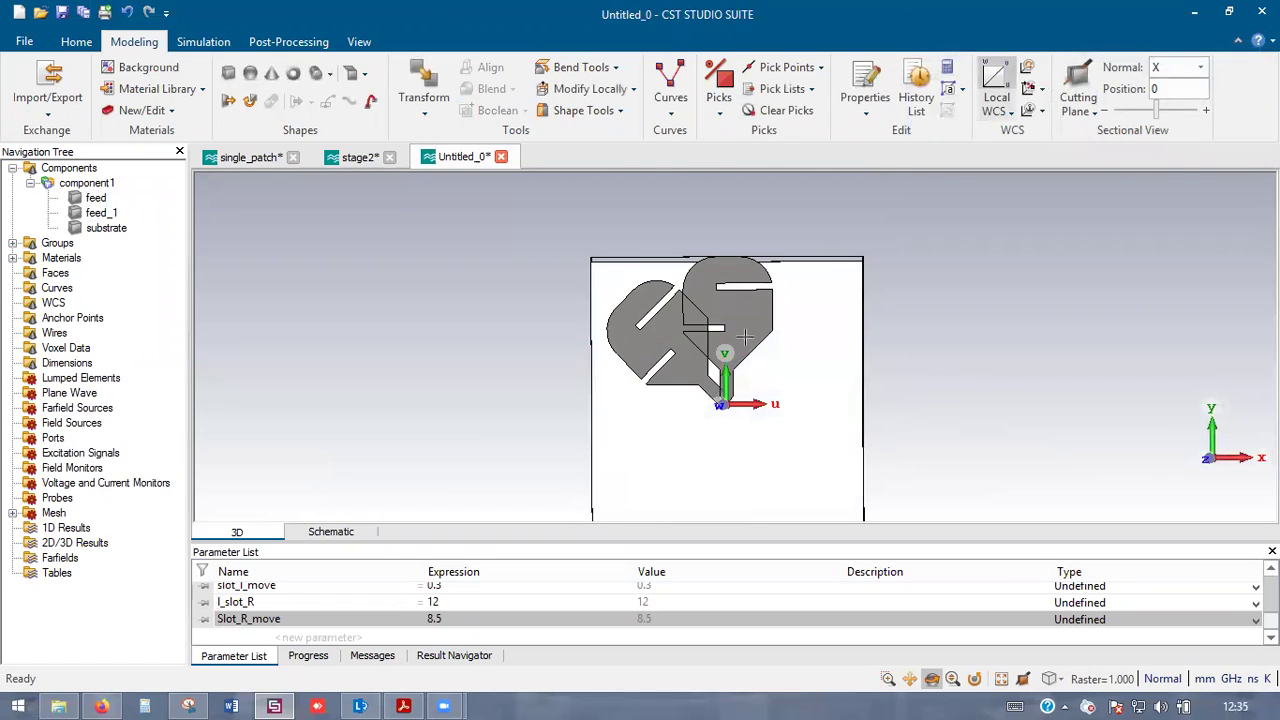
click(744, 338)
key(ctrl+t)
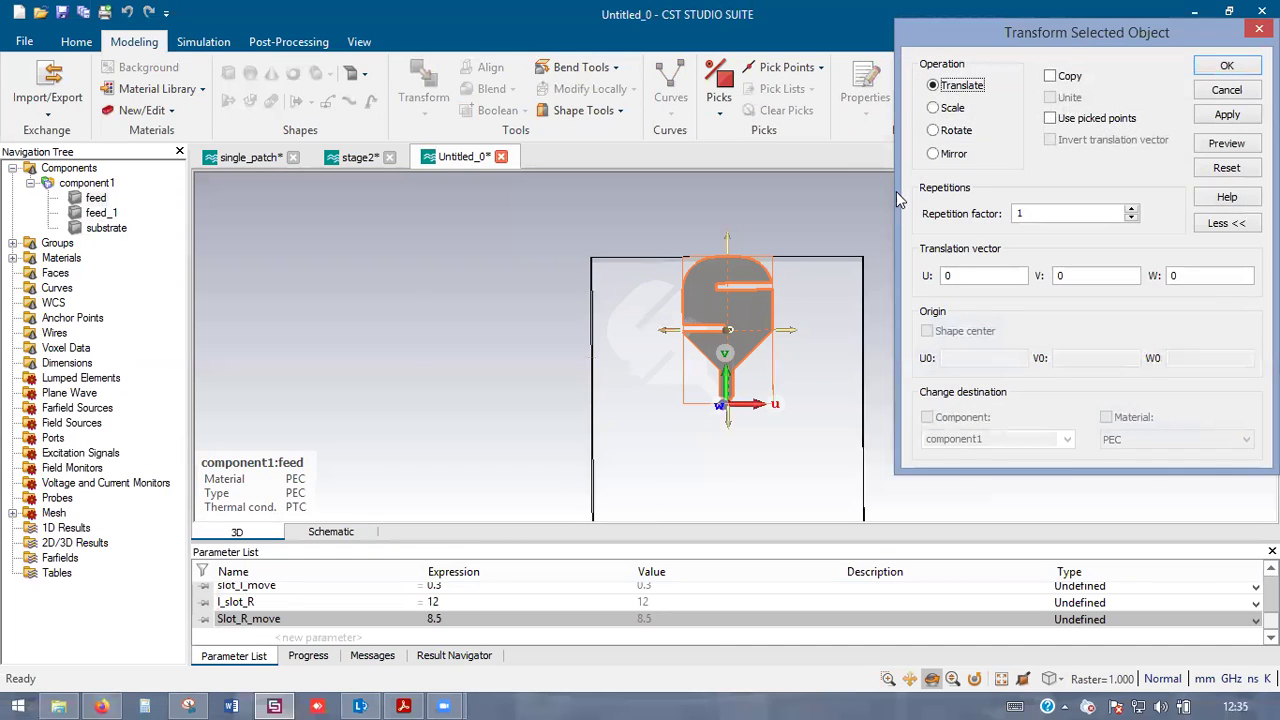
click(945, 130)
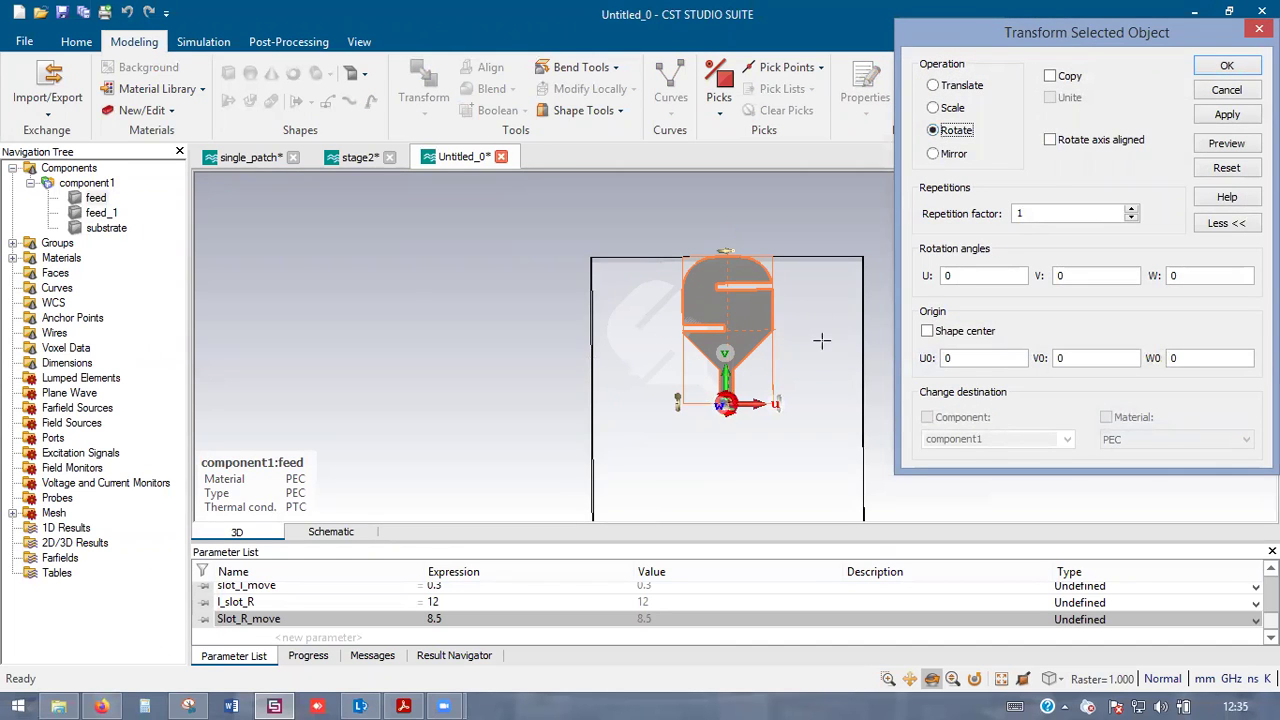
click(1227, 66)
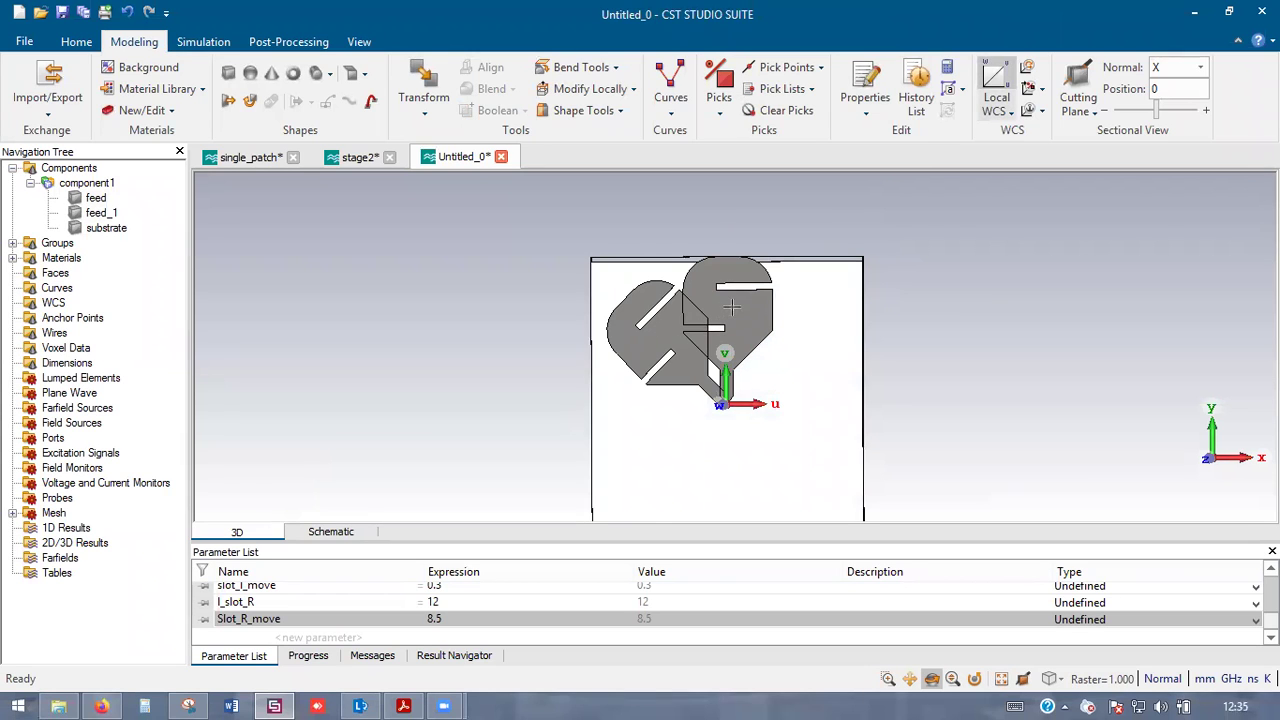
- Examine the overlap between the original and rotated feed elements and compare their layout with the paper
double_click(732, 307)
scroll(797, 327, down, 3)
double_click(911, 327)
scroll(774, 334, up, 8)
scroll(756, 341, down, 4)
scroll(680, 362, up, 2)
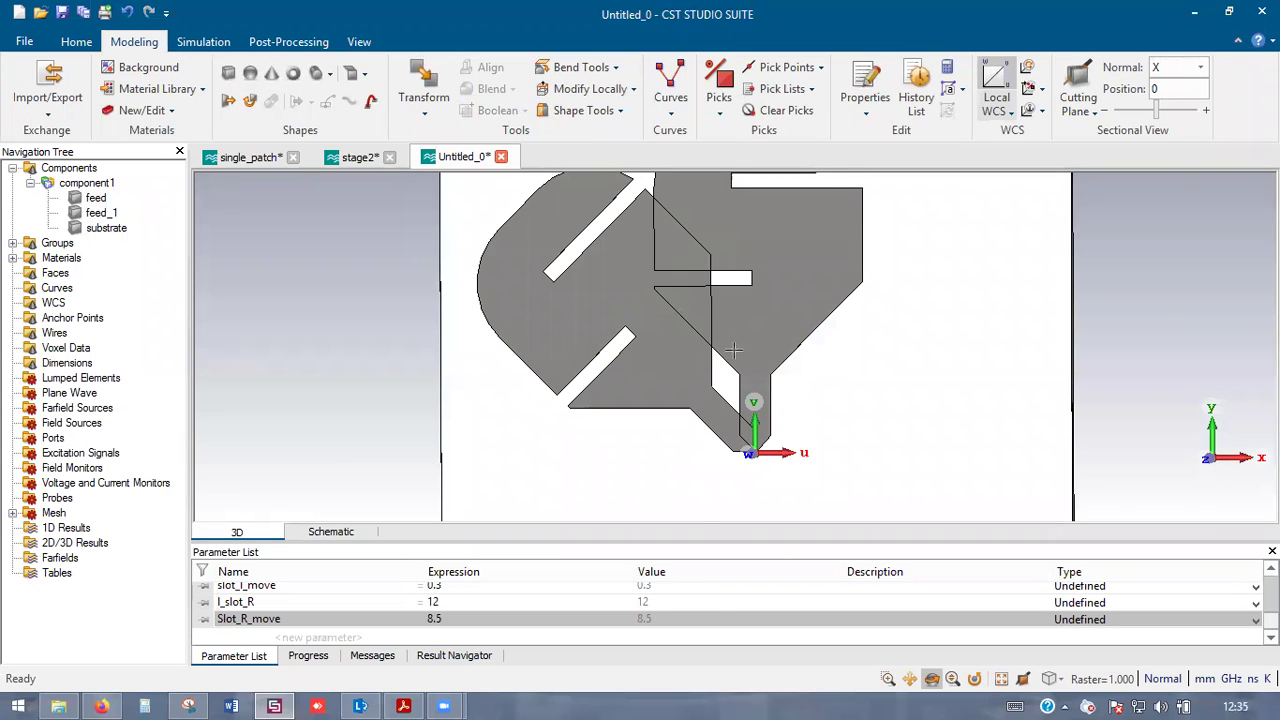
key(alt+Tab)
key(alt+Tab)
double_click(786, 316)
scroll(648, 311, down, 2)
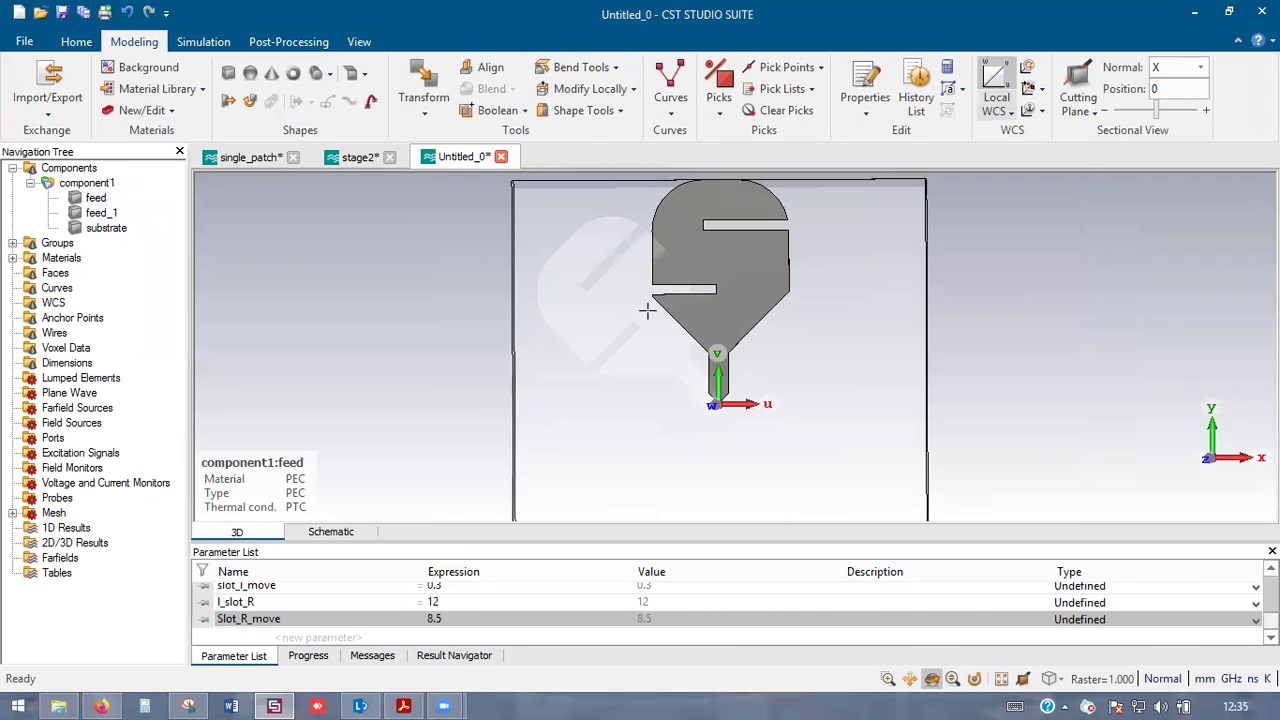
double_click(1013, 299)
- Delete the rotated copy feed_1 from component1
double_click(636, 285)
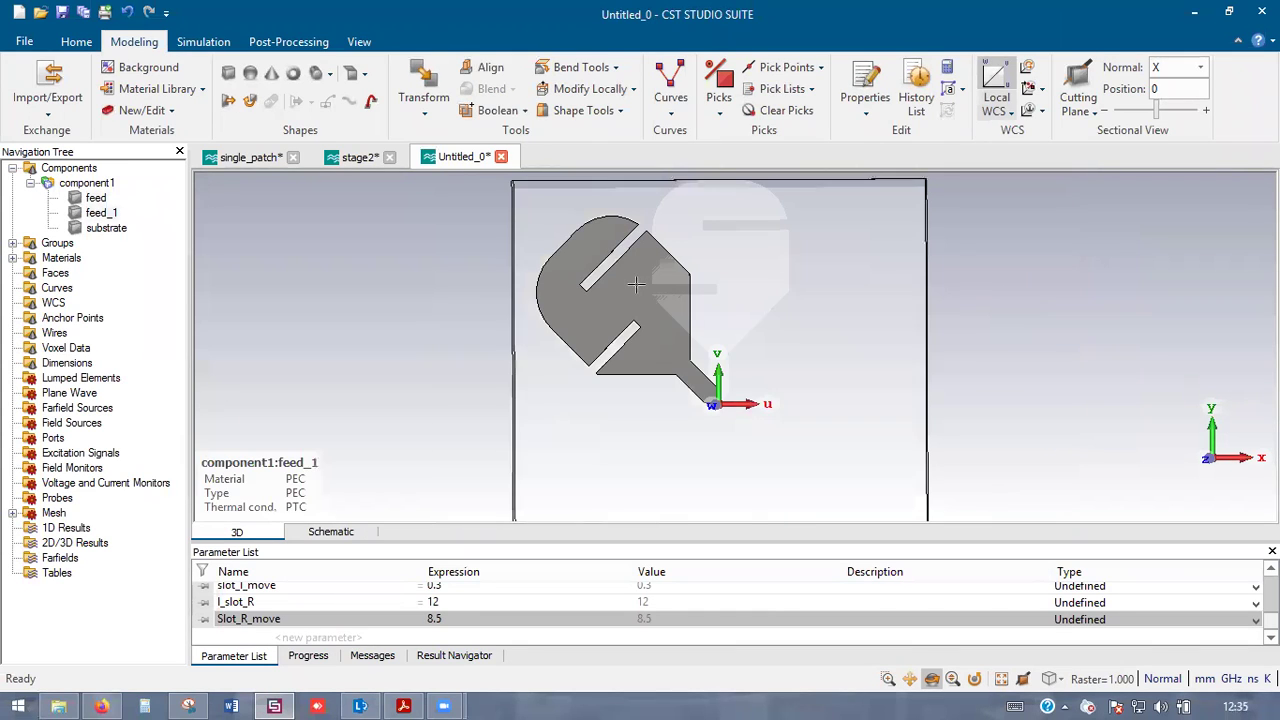
key(Delete)
key(Return)
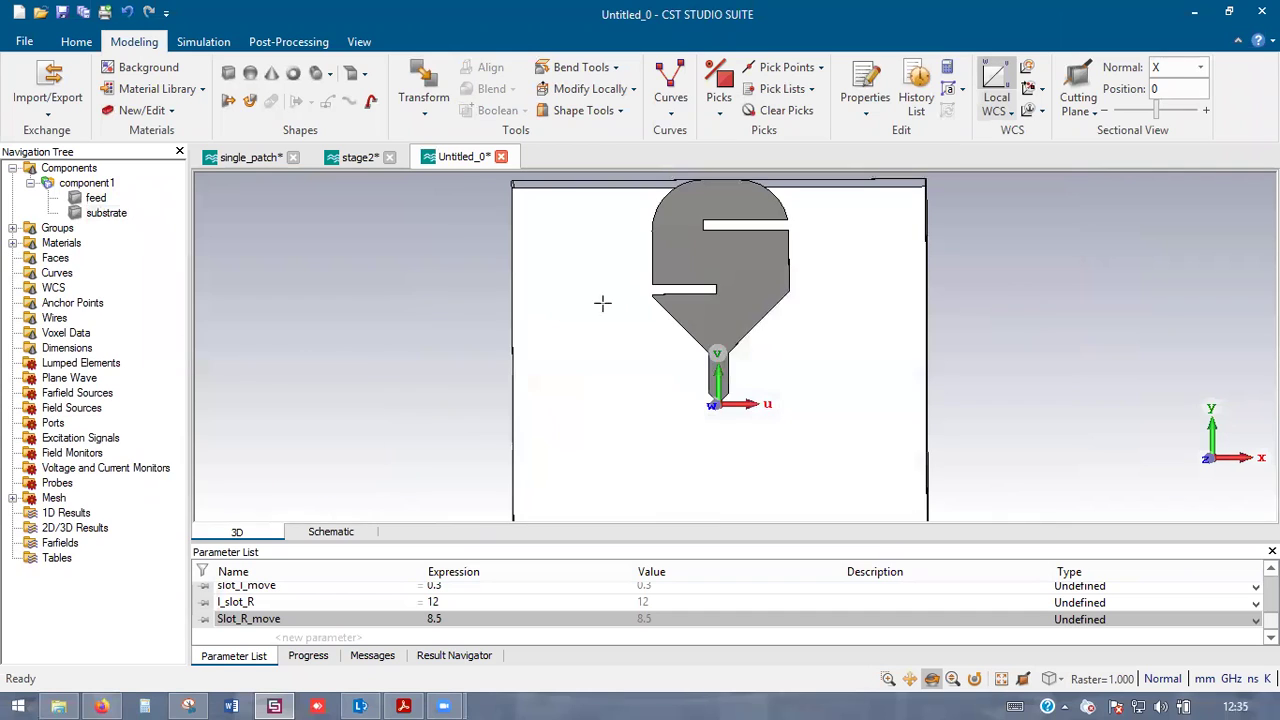
- Rotate the feed solid itself by 315 degrees about the local W axis and switch off the local WCS
scroll(752, 392, up, 2)
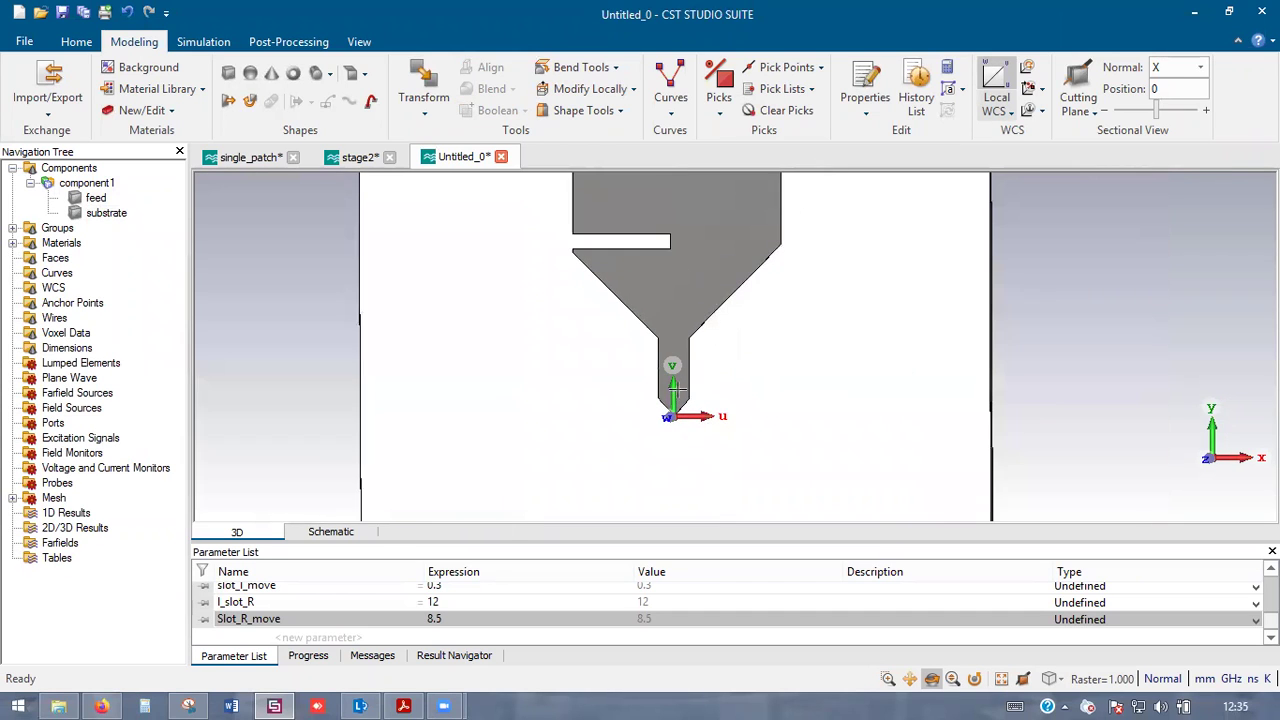
double_click(677, 277)
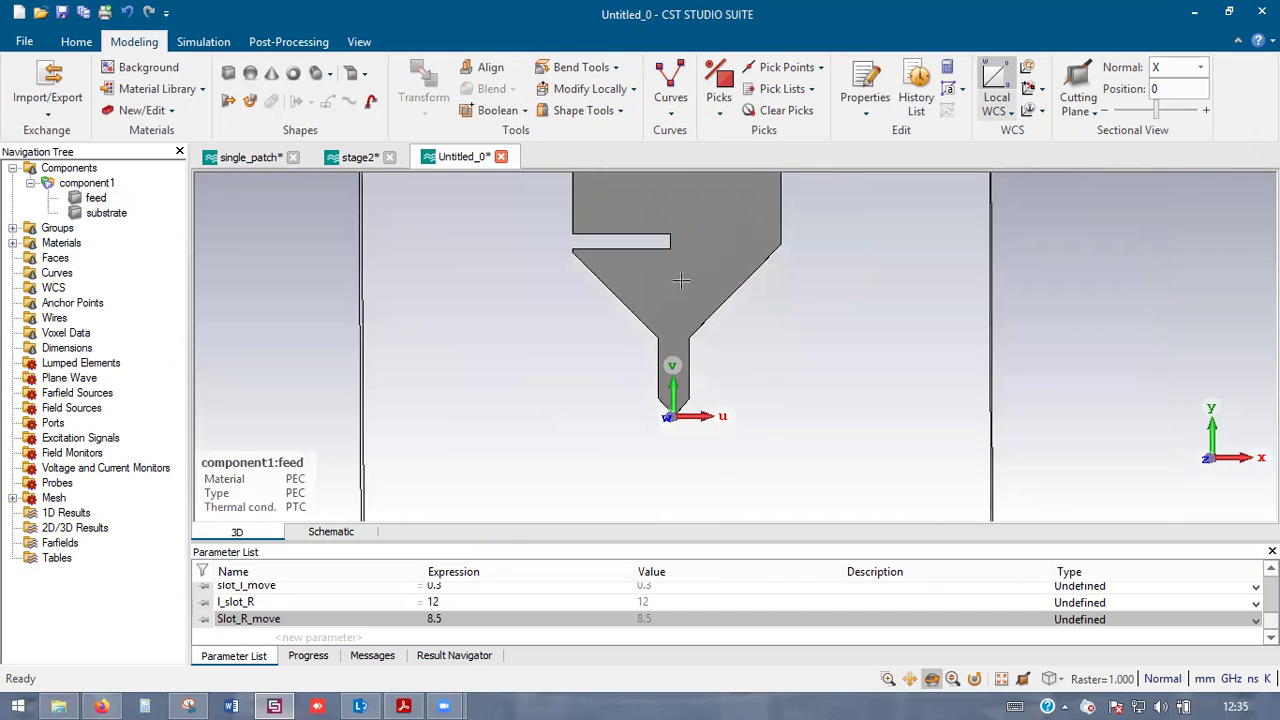
click(424, 85)
click(932, 130)
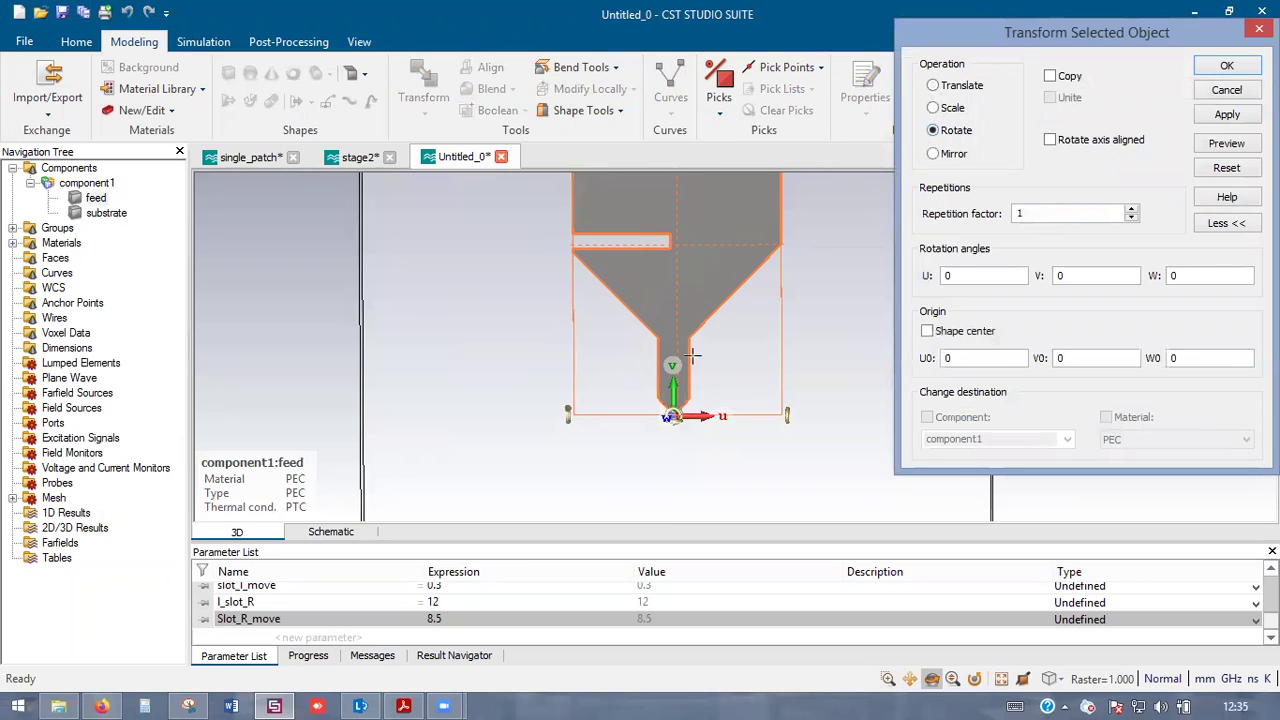
drag(672, 415, 694, 303)
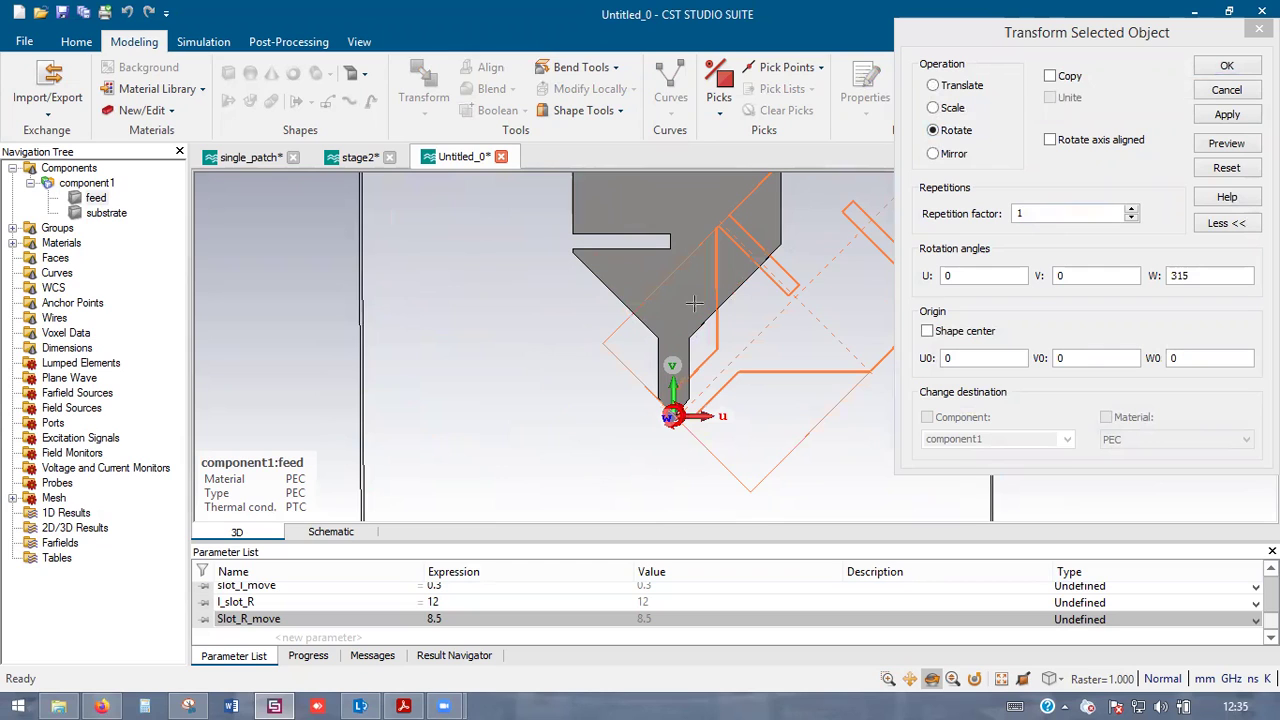
click(1227, 67)
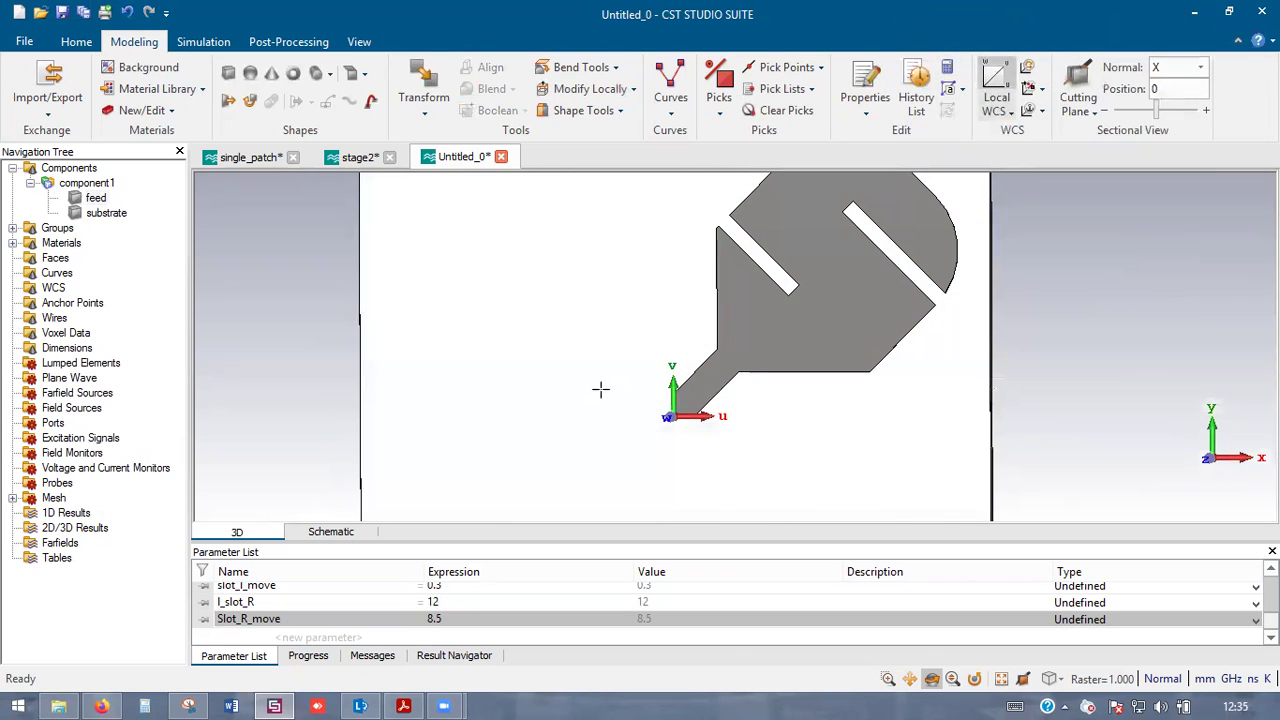
drag(799, 285, 776, 260)
click(991, 86)
- Compare the pointed inner end of the rotated feed line with the Ant 2 element in Figure 1
scroll(690, 375, up, 5)
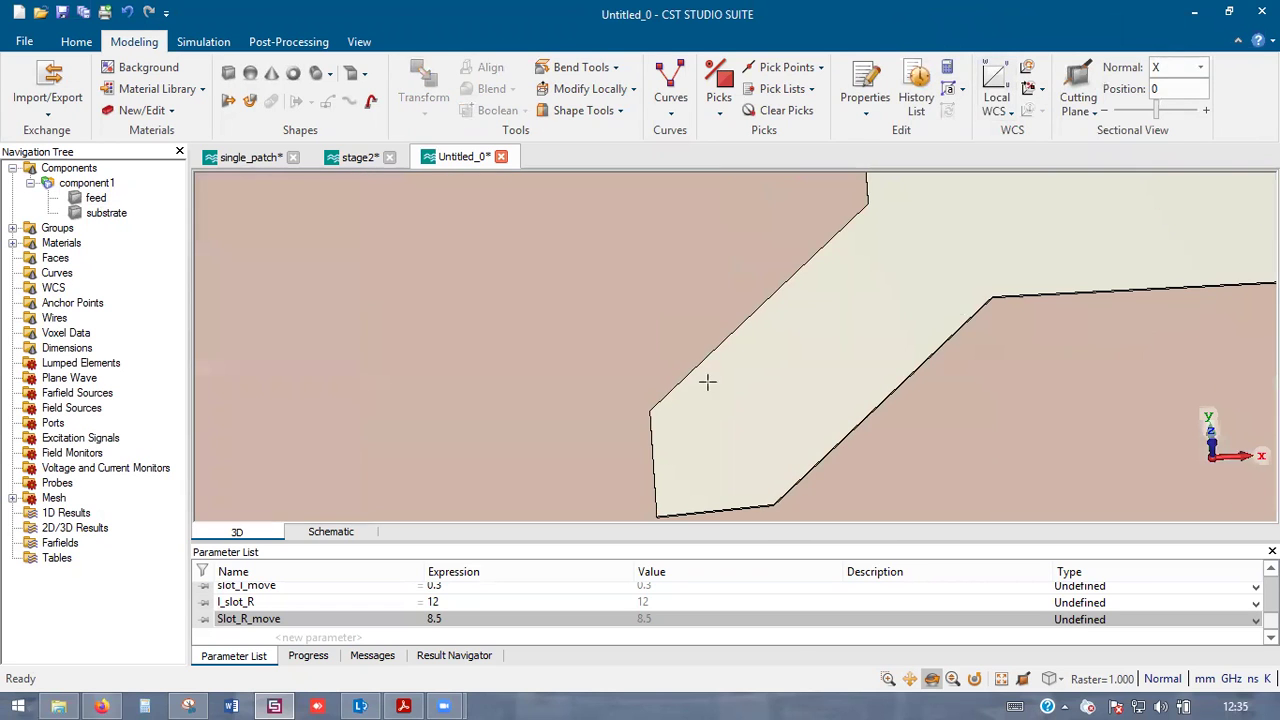
key(alt+Tab)
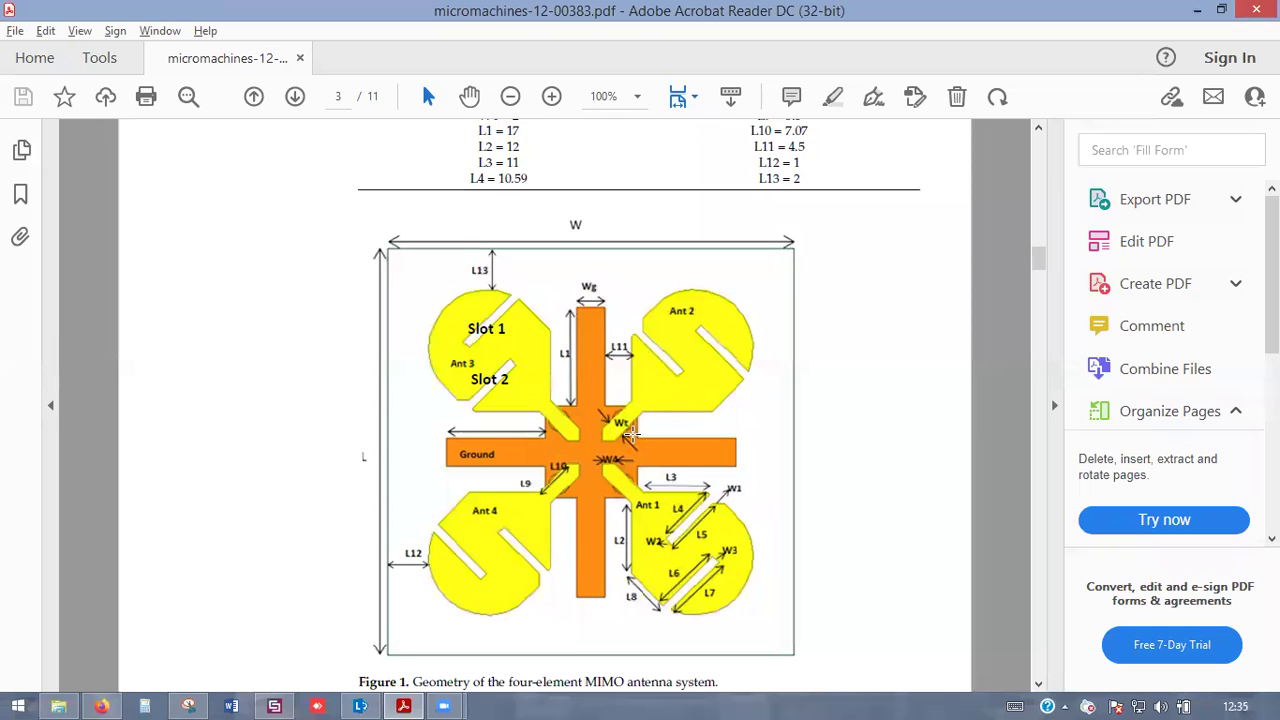
key(alt+Tab)
scroll(726, 389, down, 5)
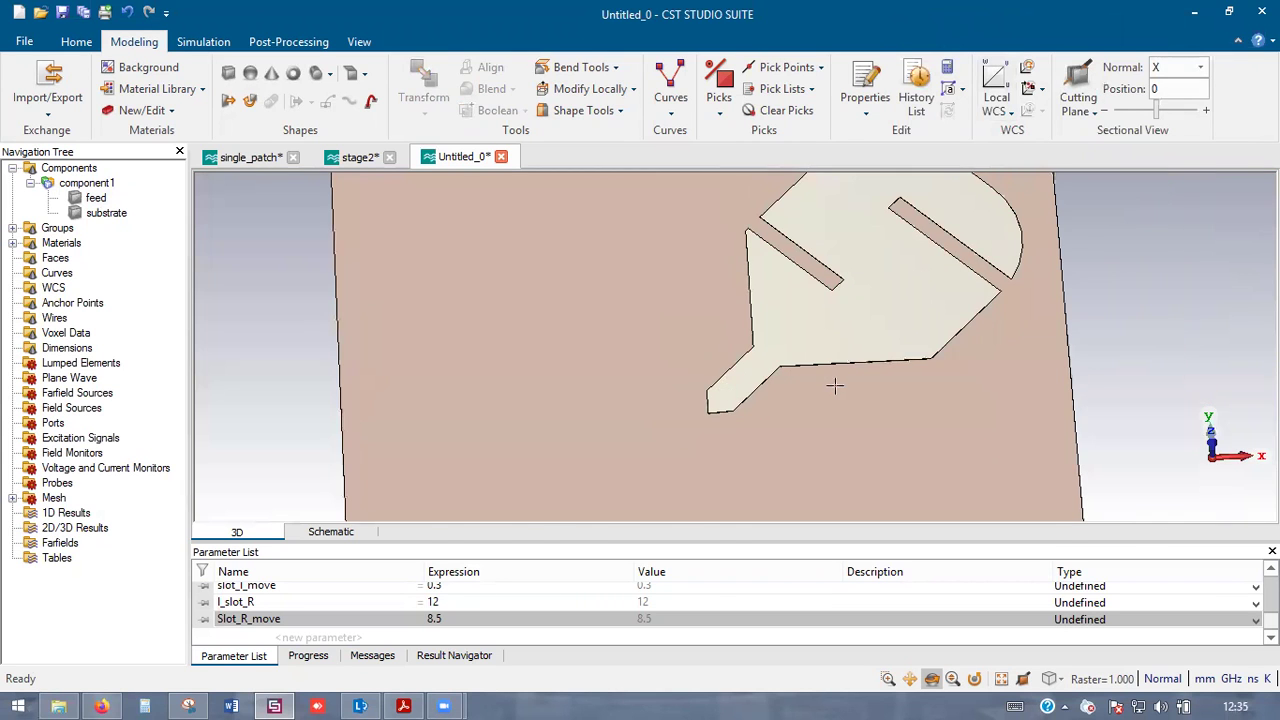
key(alt+Tab)
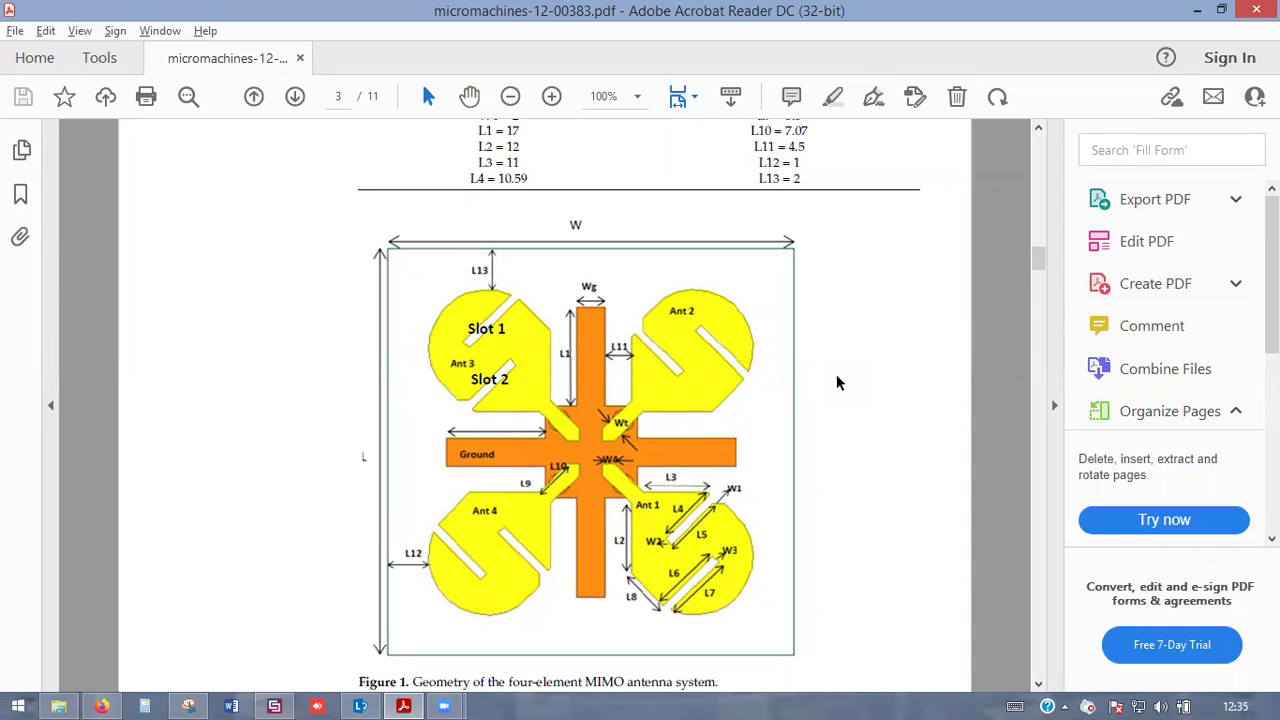
key(alt+Tab)
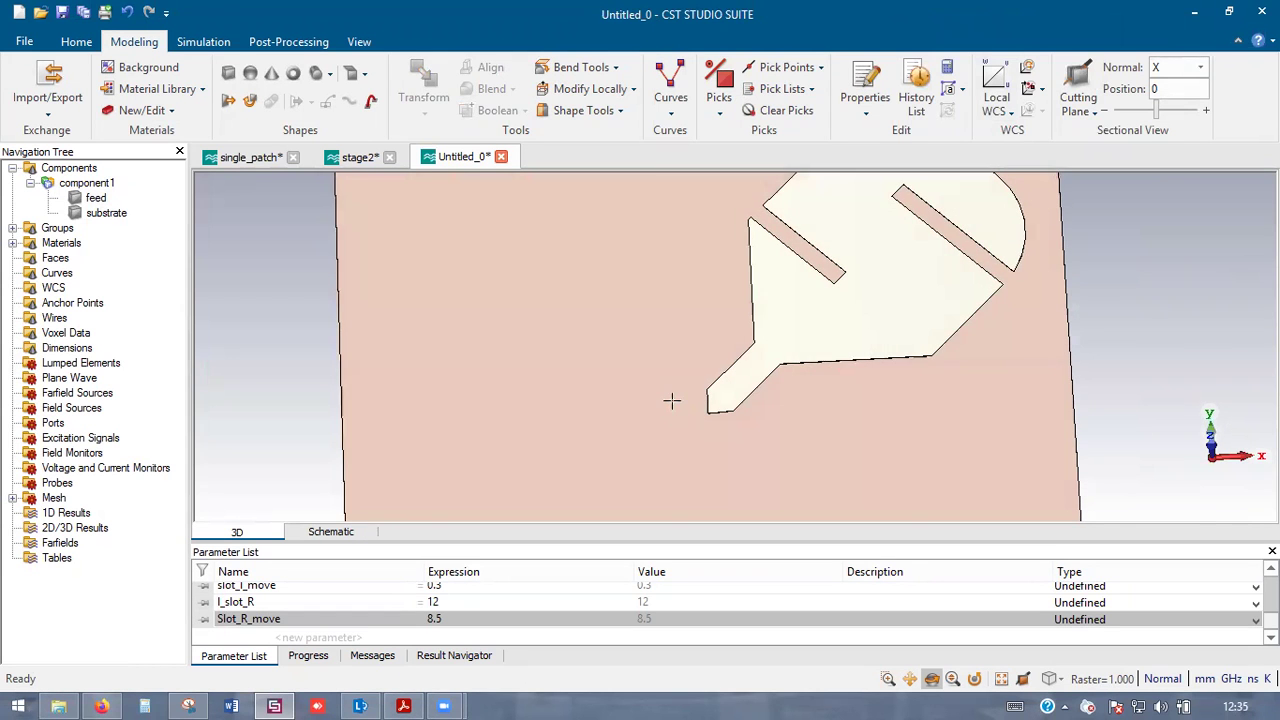
scroll(680, 412, up, 3)
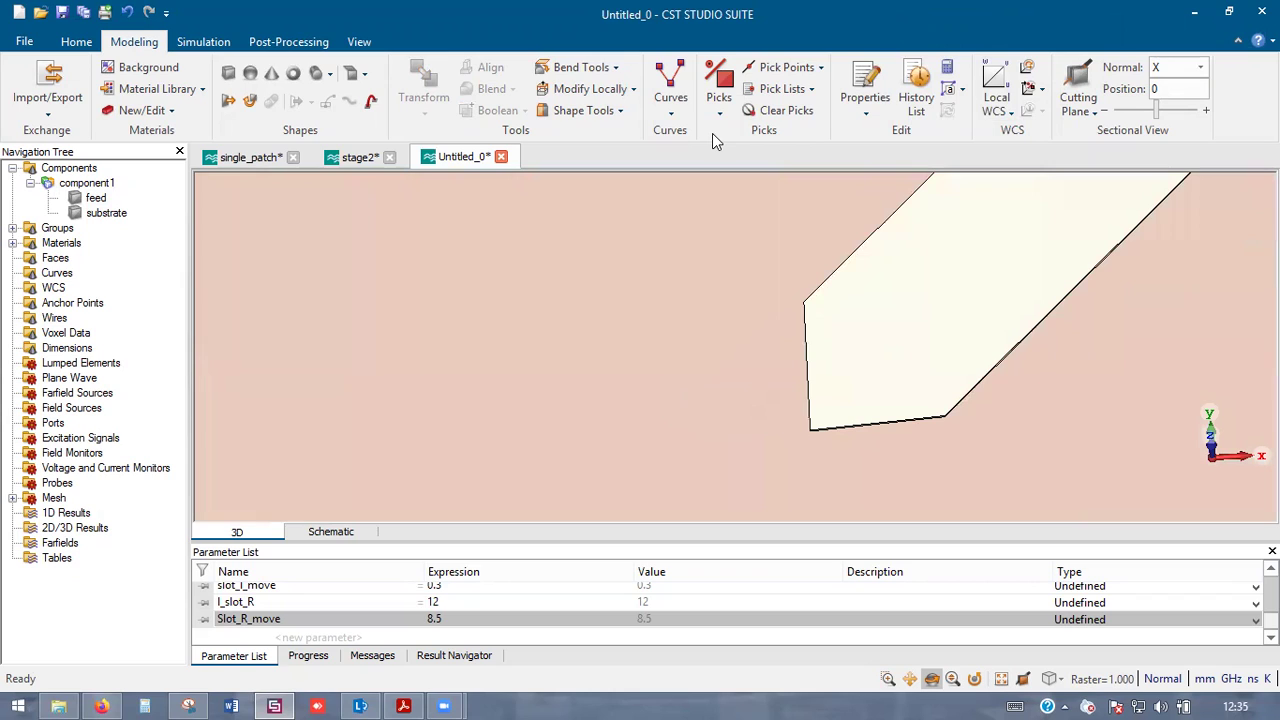
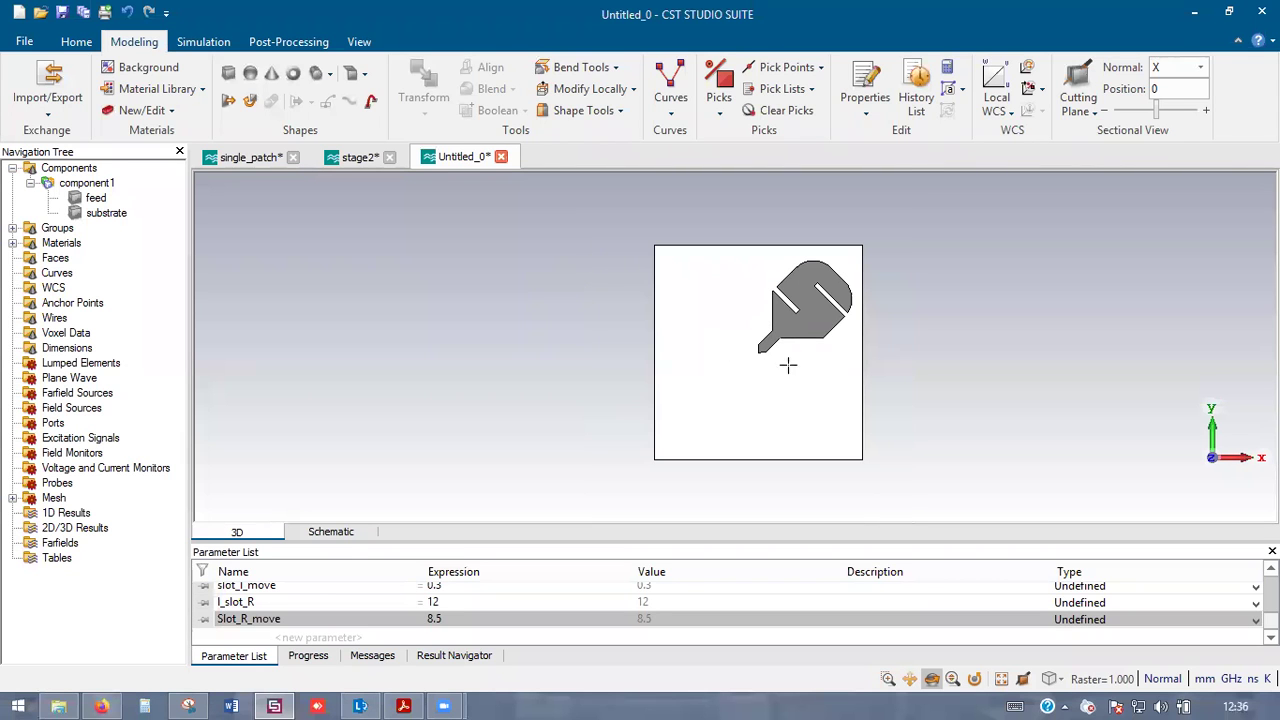
- Check the ground layout in the paper's Figure 1, then align the local WCS with the centre of the substrate's back face
key(alt+Tab)
key(alt+Tab)
key(Tab)
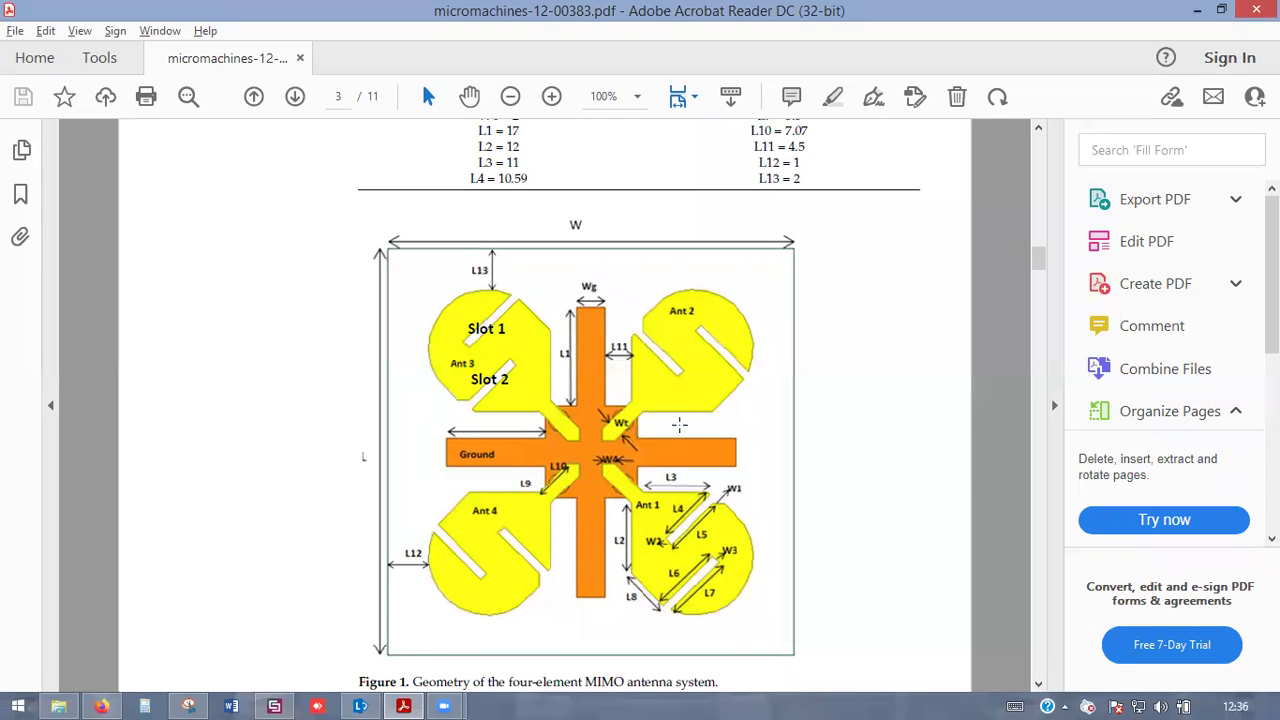
key(alt+Tab)
drag(818, 384, 771, 354)
key(f)
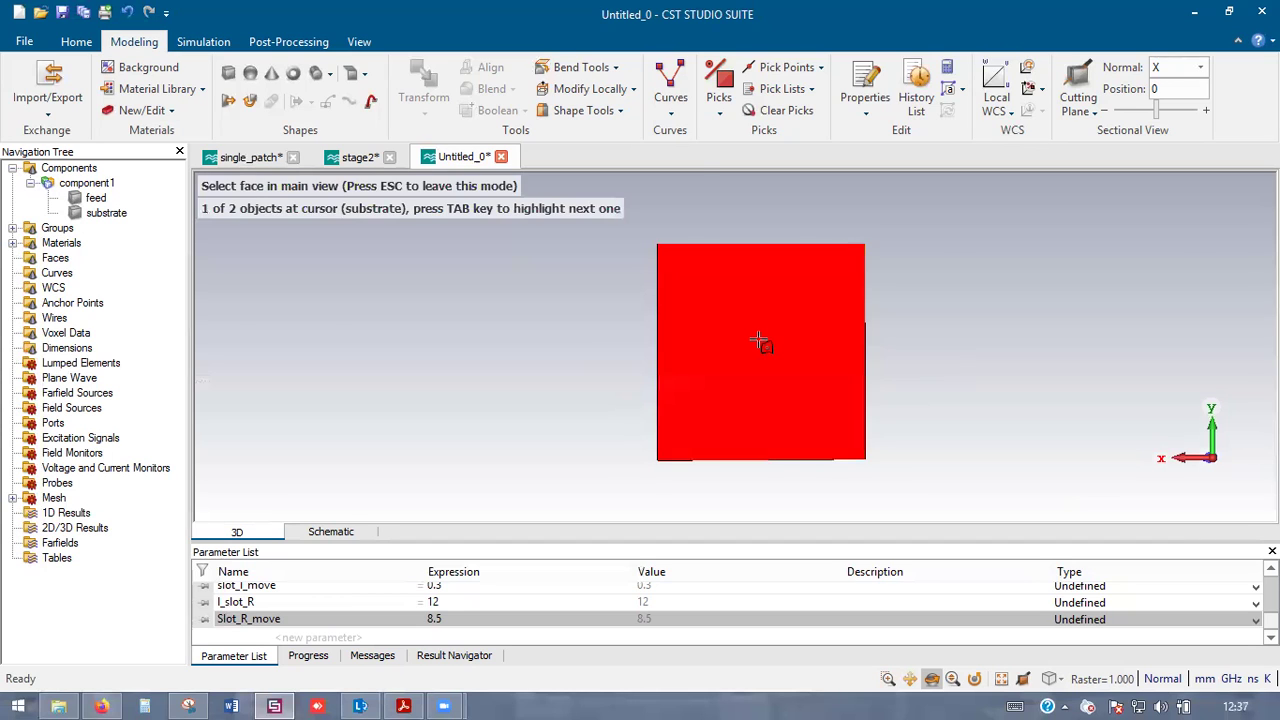
click(765, 353)
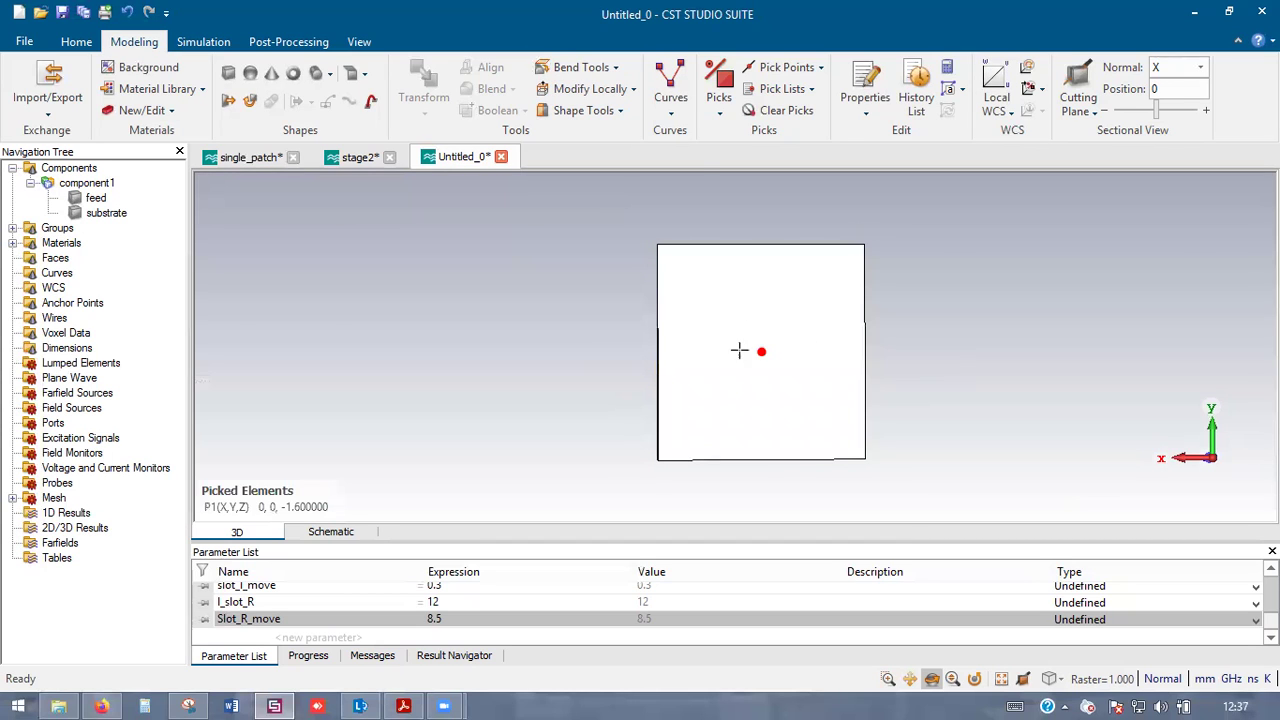
click(1028, 89)
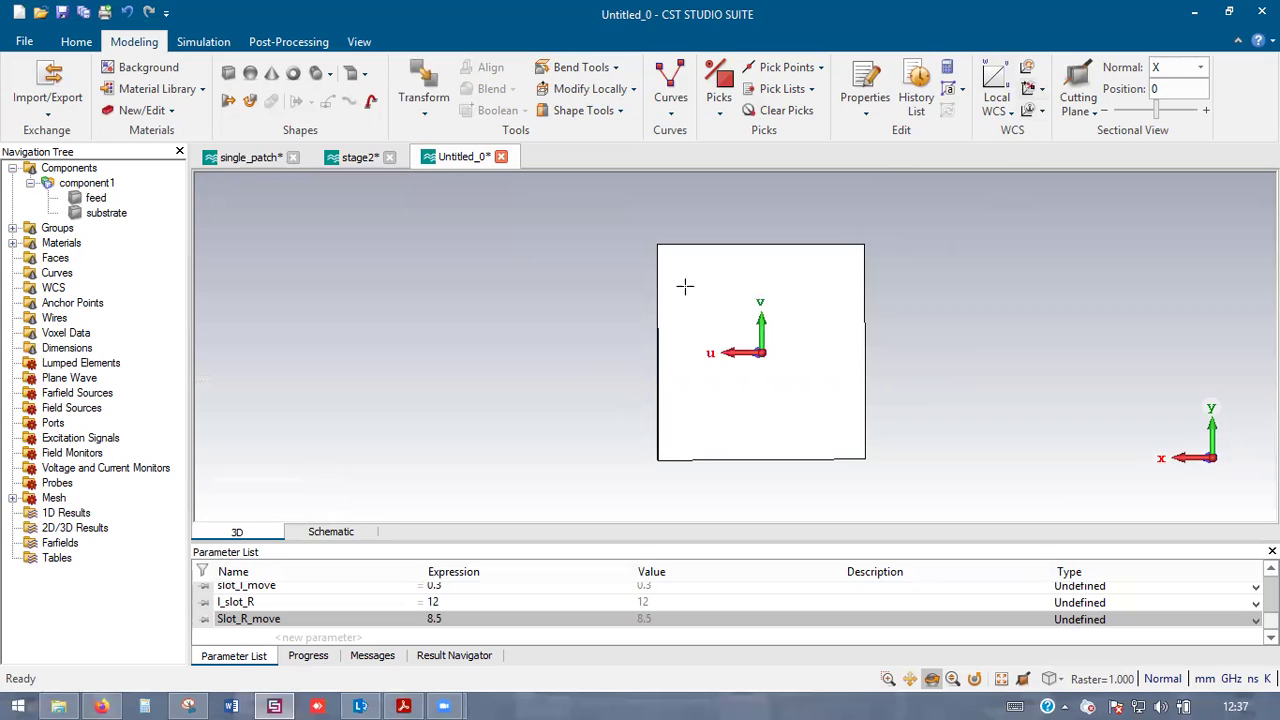
- Start a brick named ground with Umin -g/2 and Umax g/2, checking the central ground in Figure 1
click(229, 74)
key(Escape)
text(ground)
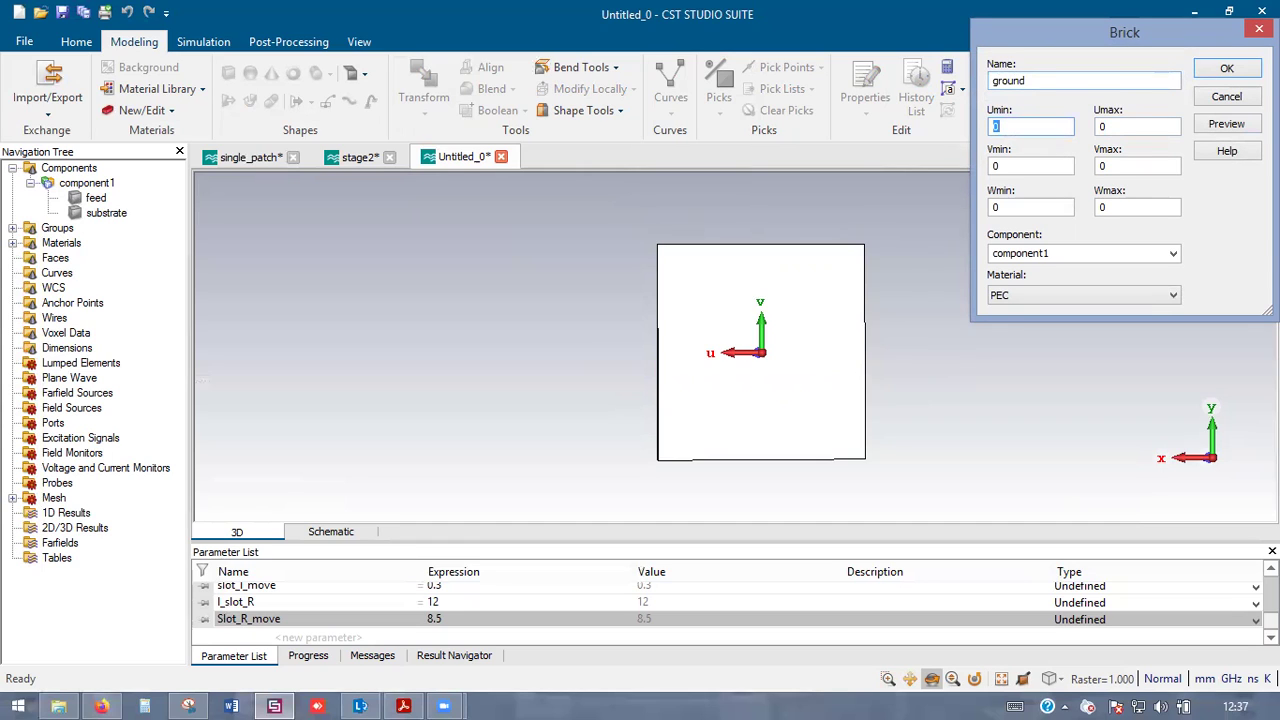
text(-g/2)
key(Tab)
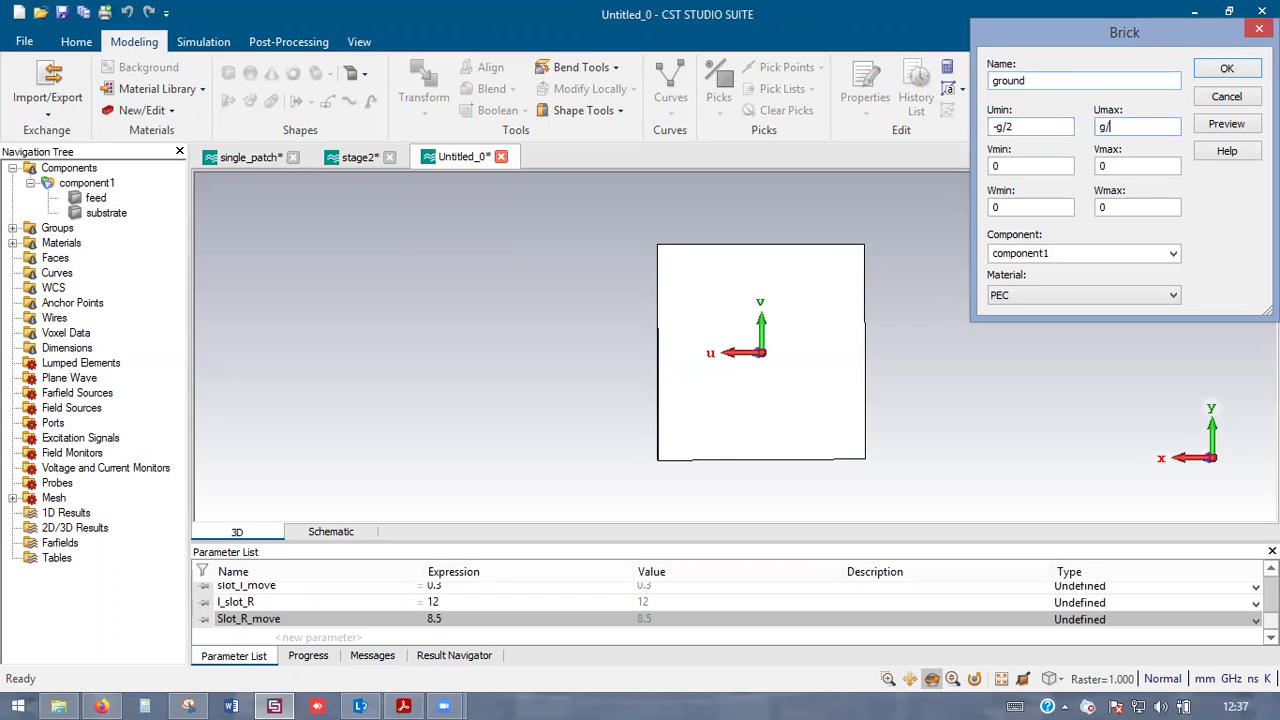
click(403, 706)
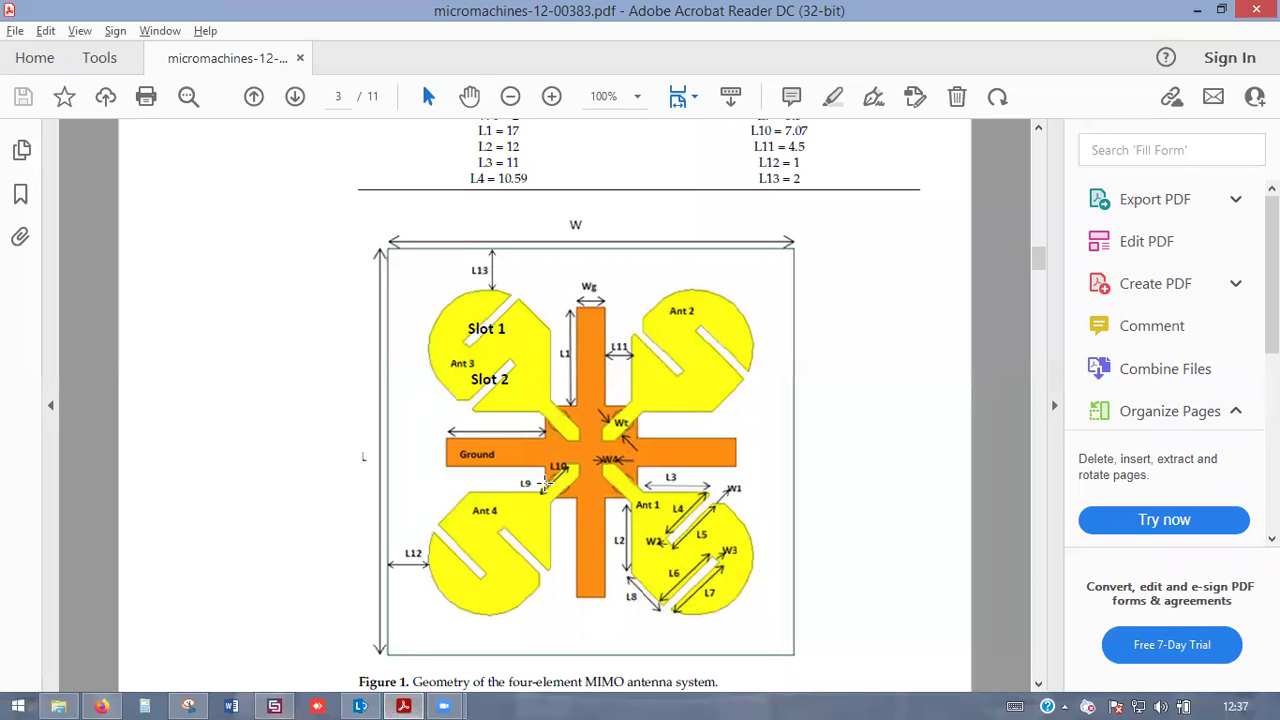
key(alt+Tab)
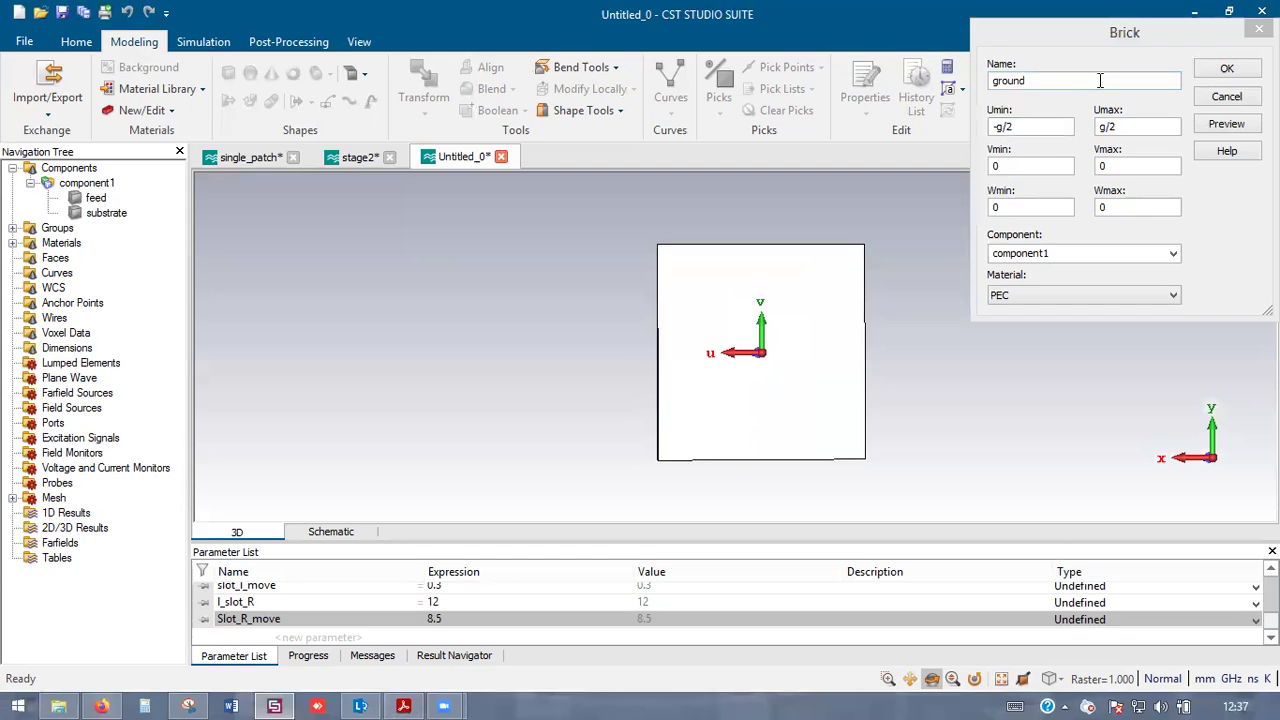
- Set the ground brick's Vmin to -g/2 and Vmax to g/2
drag(1032, 128, 939, 135)
key(ctrl+c)
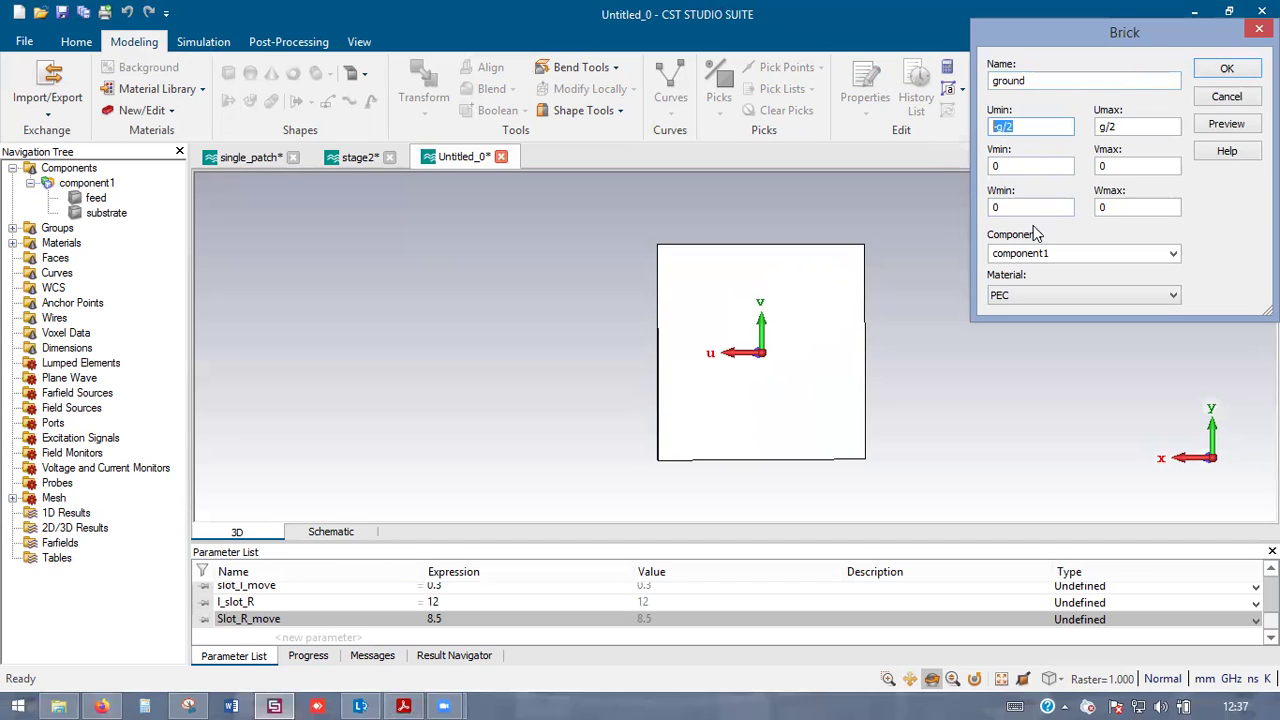
double_click(1037, 168)
key(ctrl+v)
double_click(1147, 165)
key(ctrl+v)
click(1106, 166)
key(BackSpace)
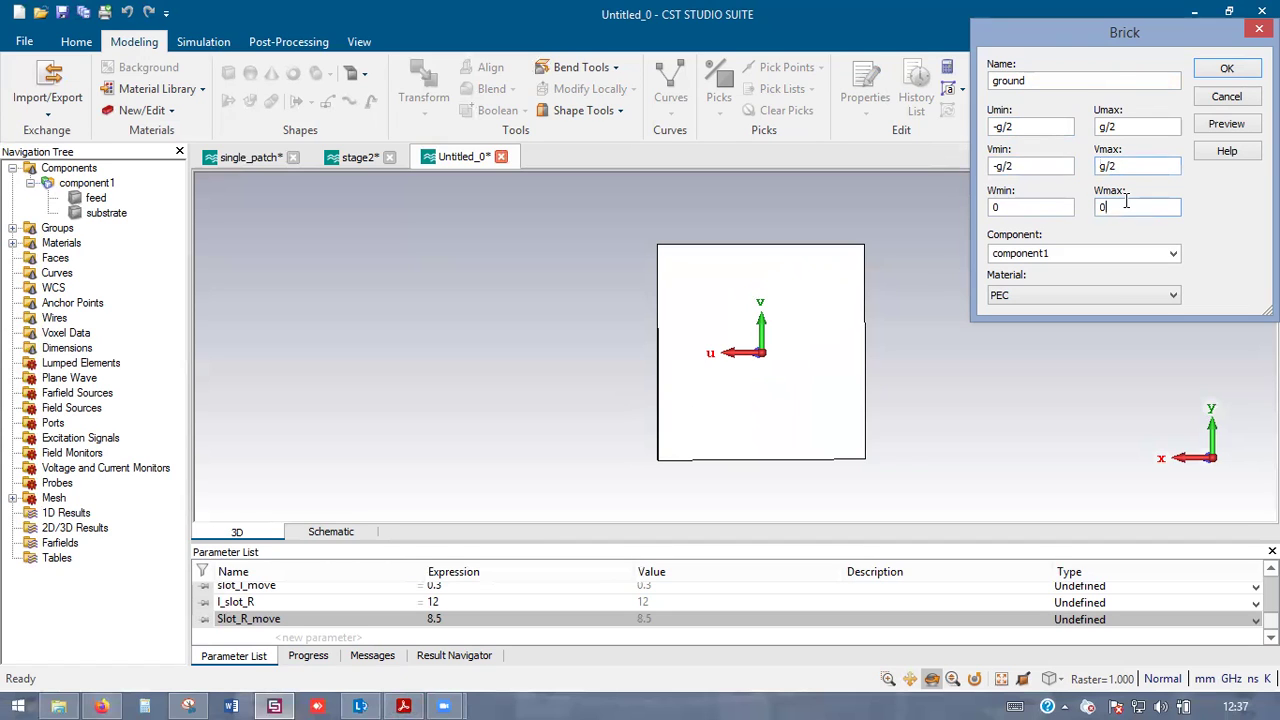
- Set the ground brick's Wmax to -hc and preview it, defining the missing parameter g as 16
drag(837, 355, 737, 382)
scroll(738, 390, up, 3)
scroll(862, 393, down, 3)
drag(857, 395, 781, 435)
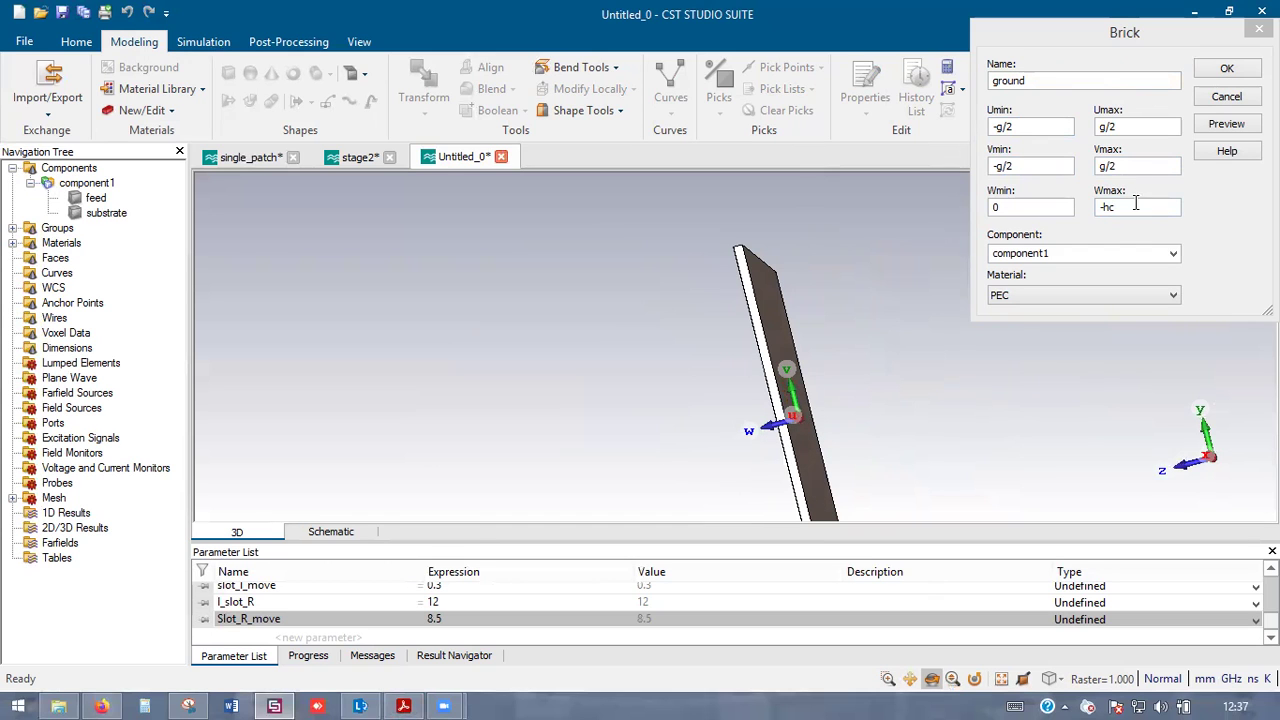
drag(909, 380, 789, 365)
click(1238, 130)
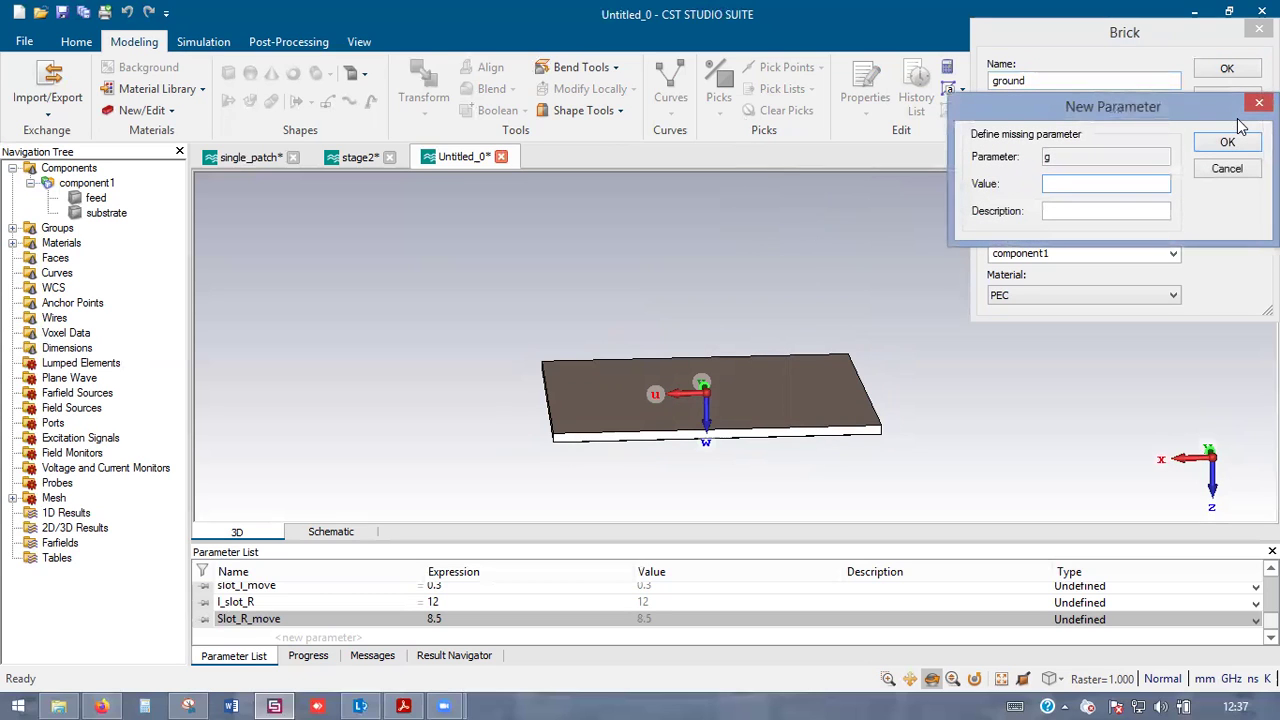
key(Return)
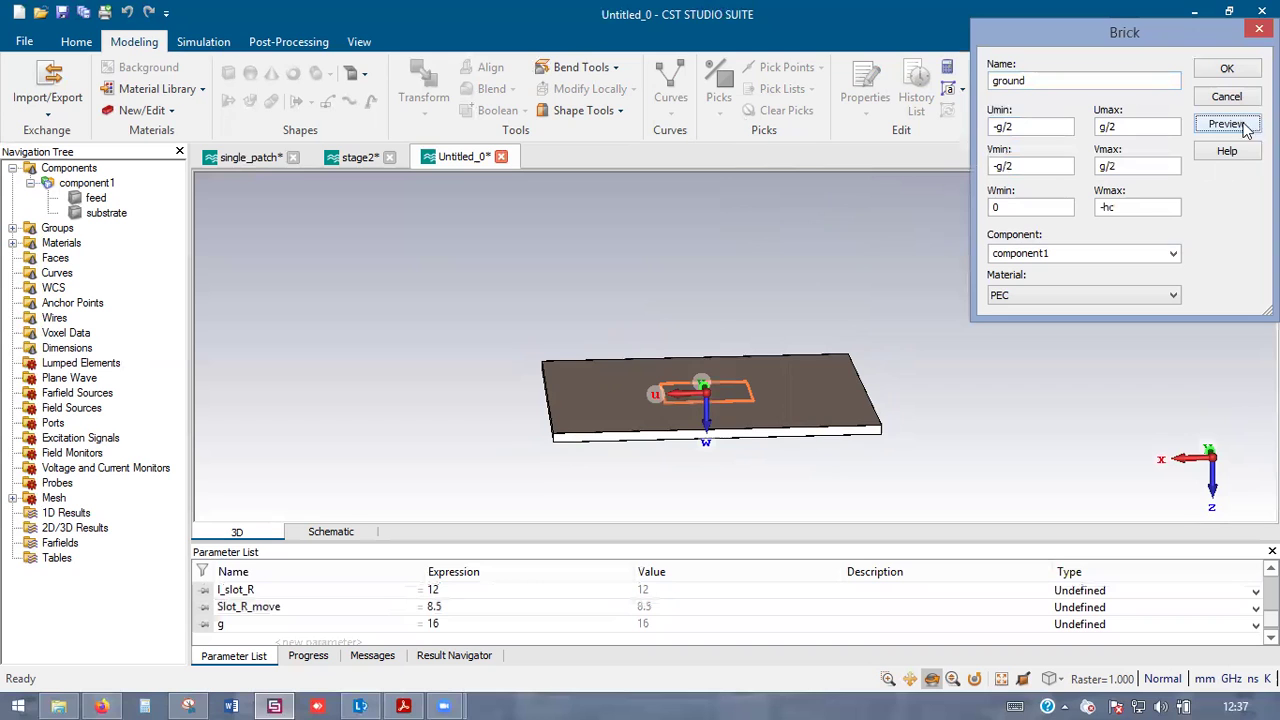
- Inspect the previewed ground square against the substrate's back face and create the brick
scroll(743, 403, up, 8)
drag(891, 366, 900, 310)
drag(760, 350, 751, 346)
drag(735, 442, 801, 438)
scroll(801, 438, down, 10)
scroll(803, 423, up, 7)
drag(695, 384, 730, 401)
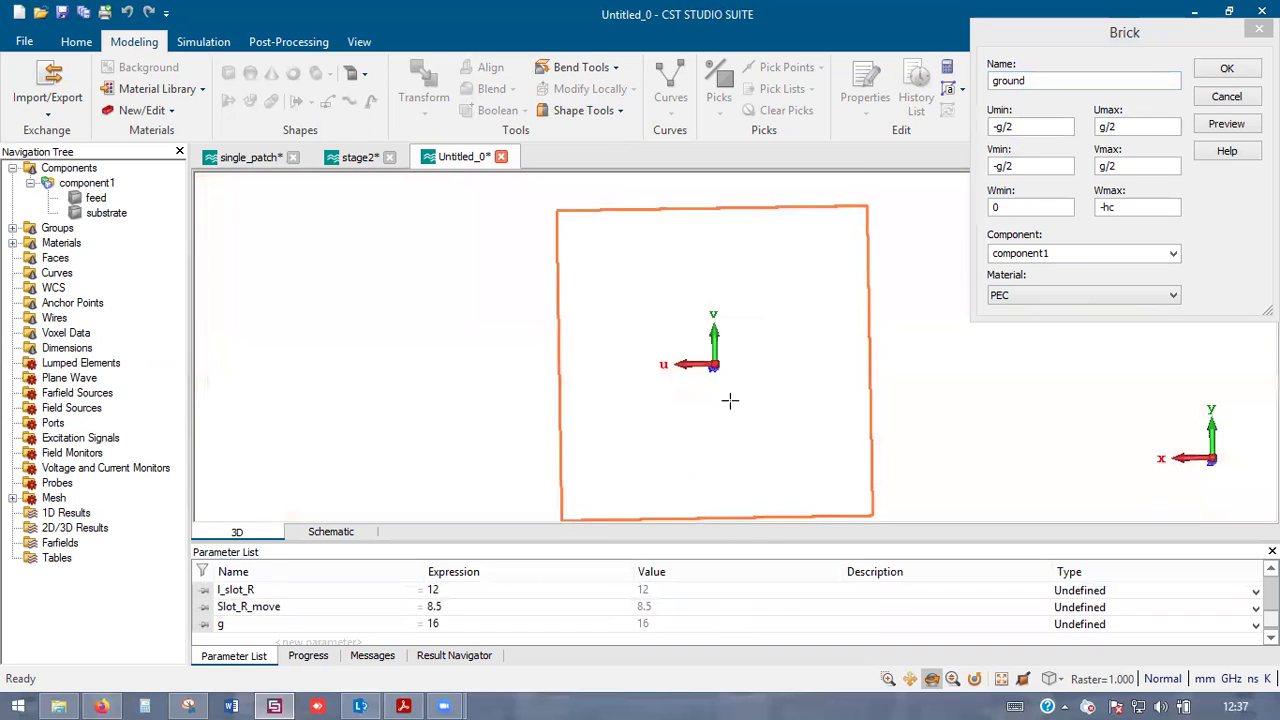
drag(701, 311, 718, 424)
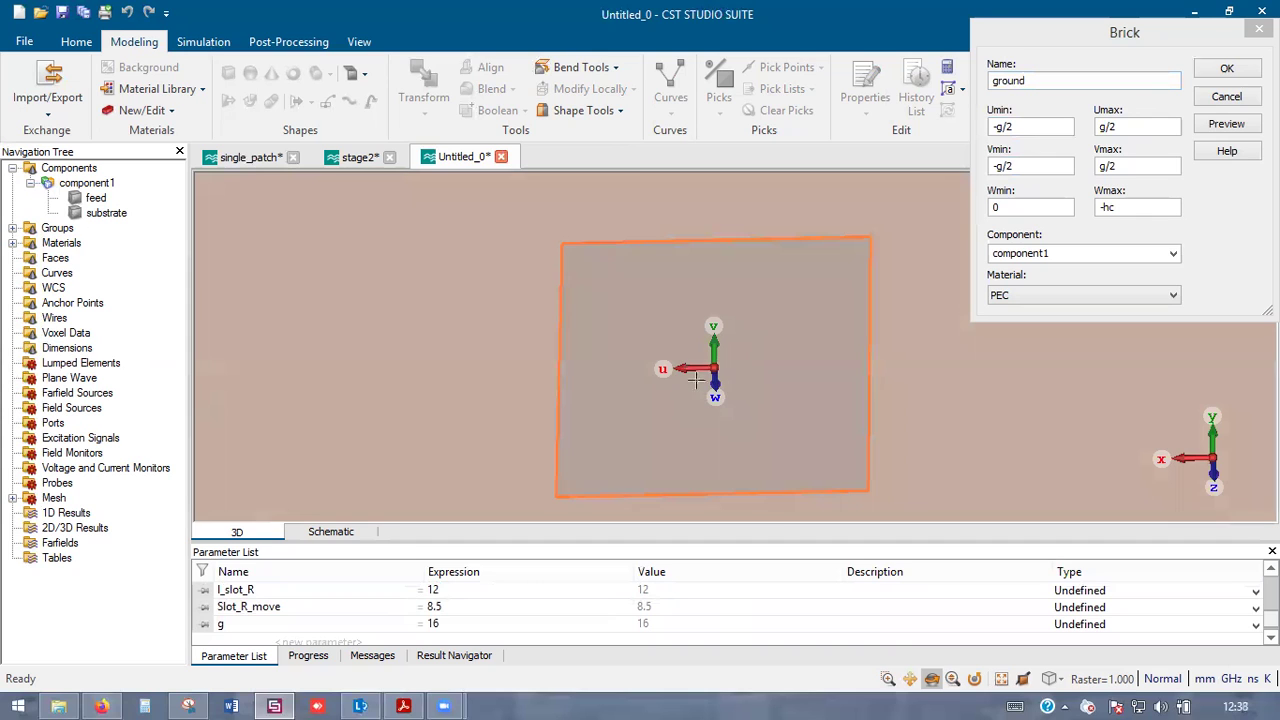
click(1227, 73)
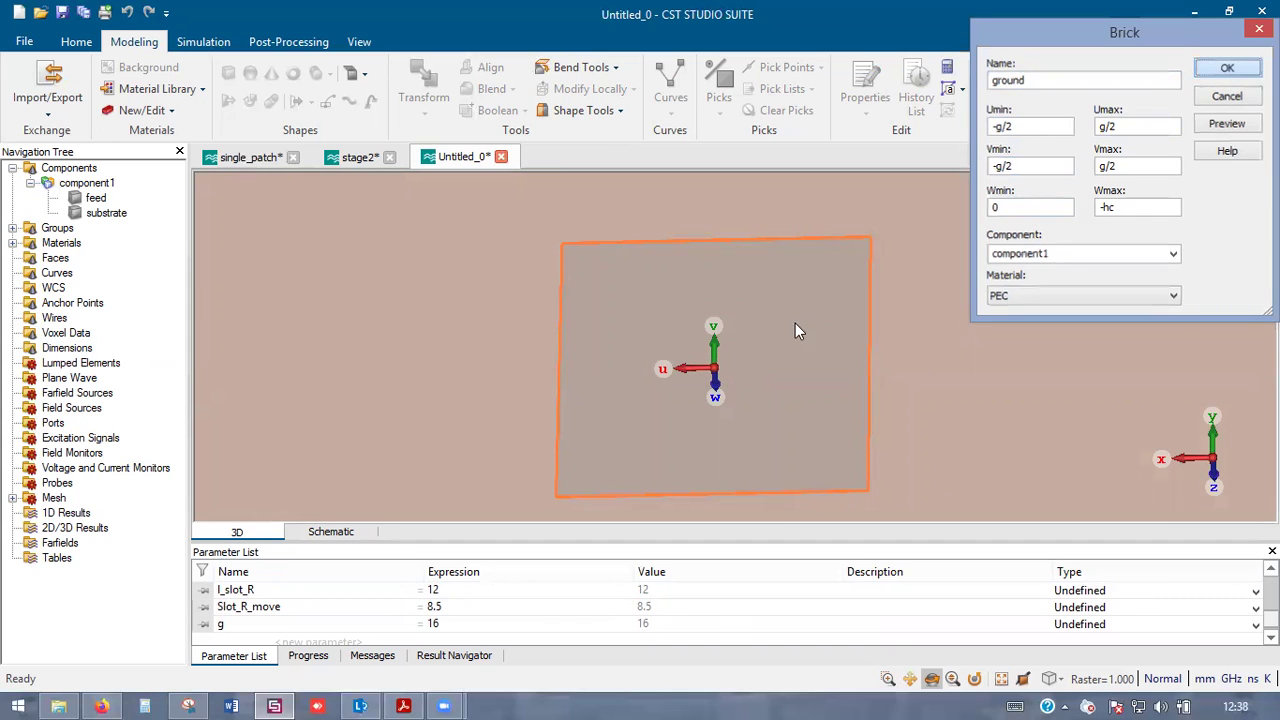
scroll(752, 427, down, 3)
scroll(752, 427, up, 3)
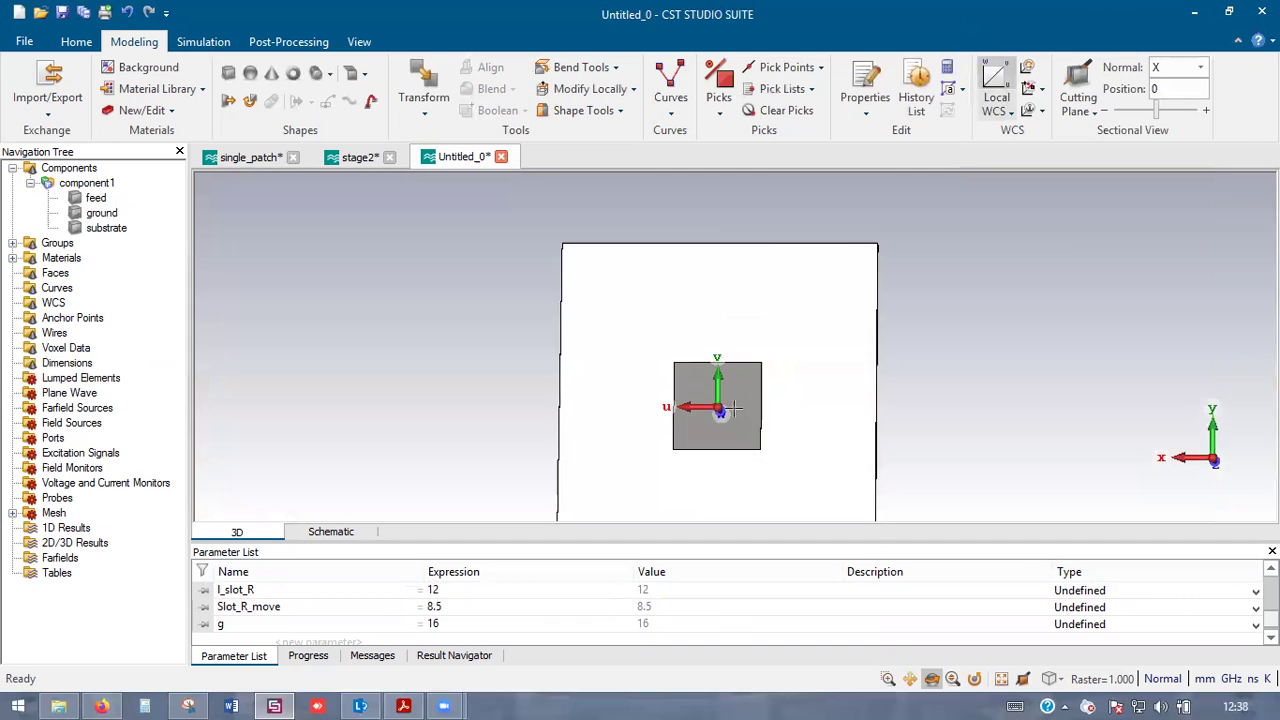
- Look up the ground arm's width Wg and length L1 in the paper's Figure 1 and Table 1
key(alt+Tab)
key(alt+Tab)
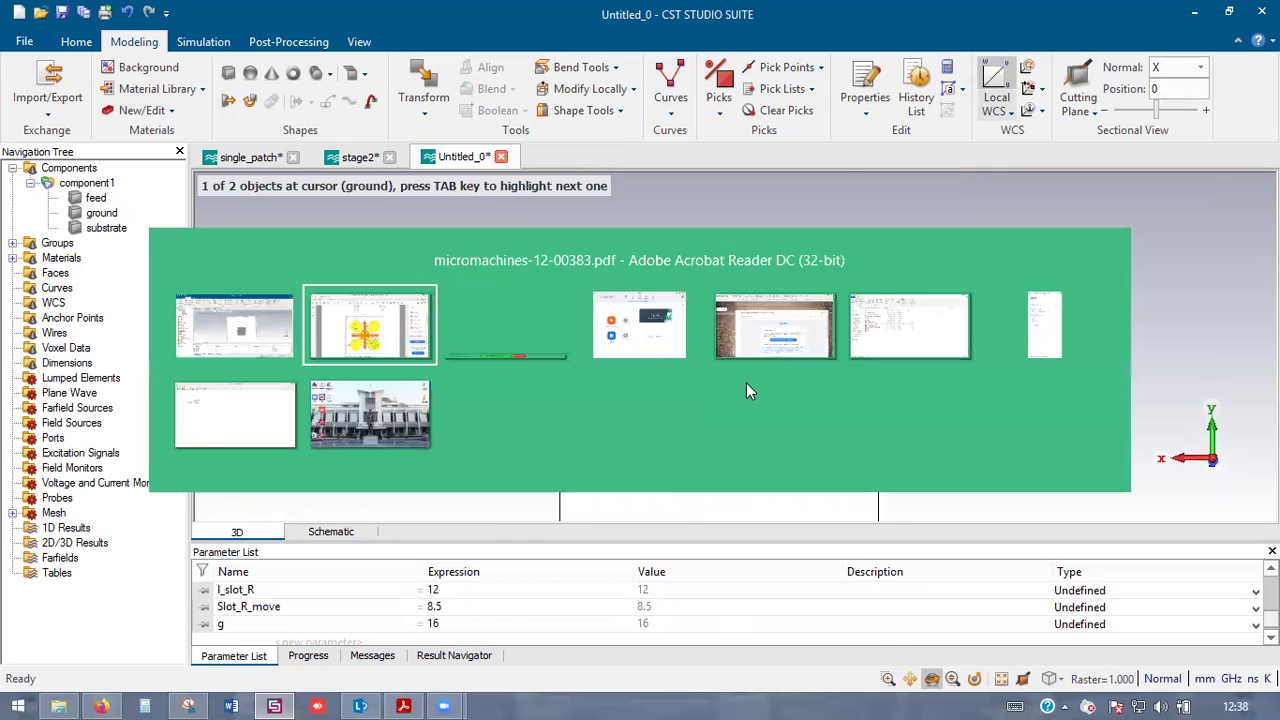
key(alt+Tab)
key(alt+Tab)
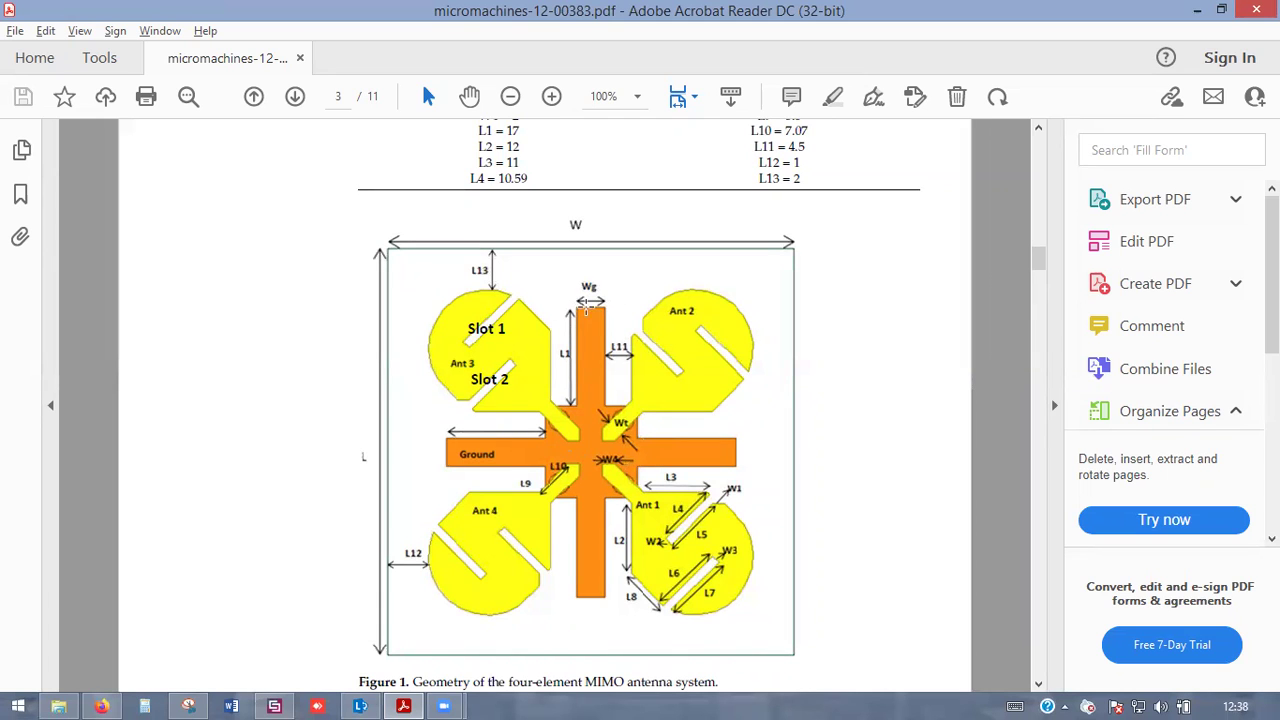
scroll(578, 380, up, 5)
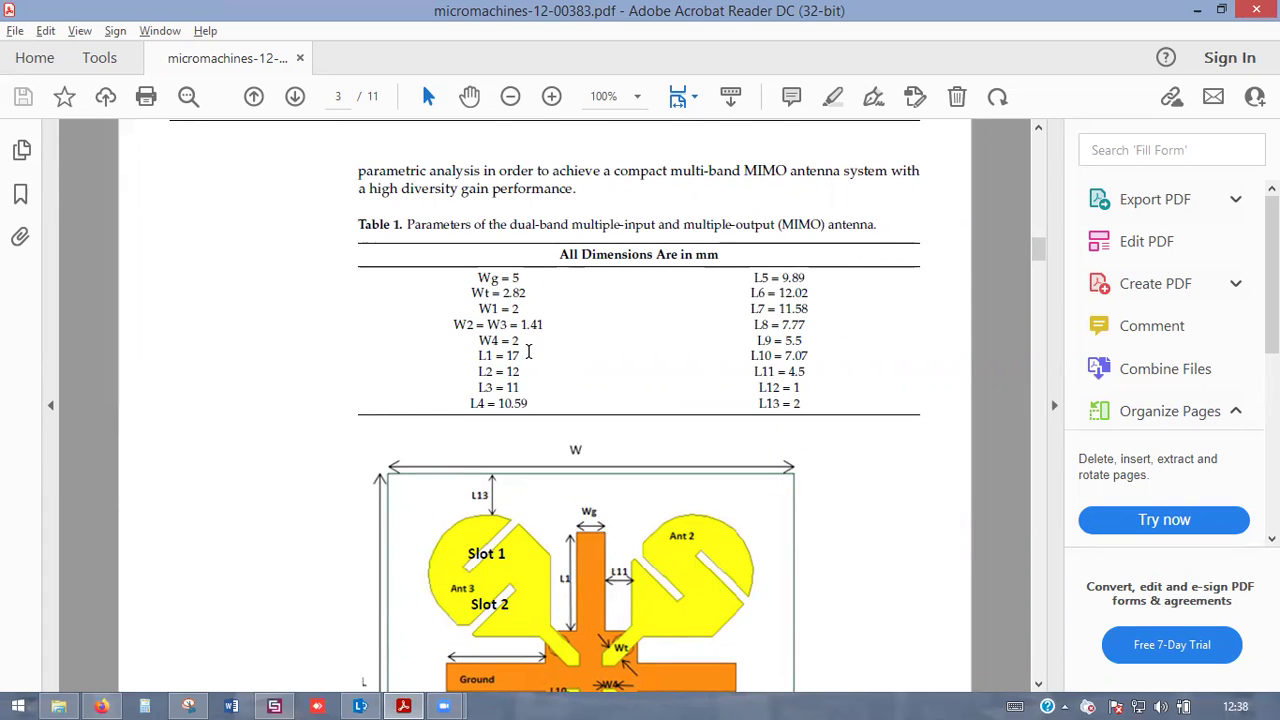
drag(474, 356, 531, 364)
click(515, 390)
scroll(517, 392, up, 3)
scroll(517, 392, down, 4)
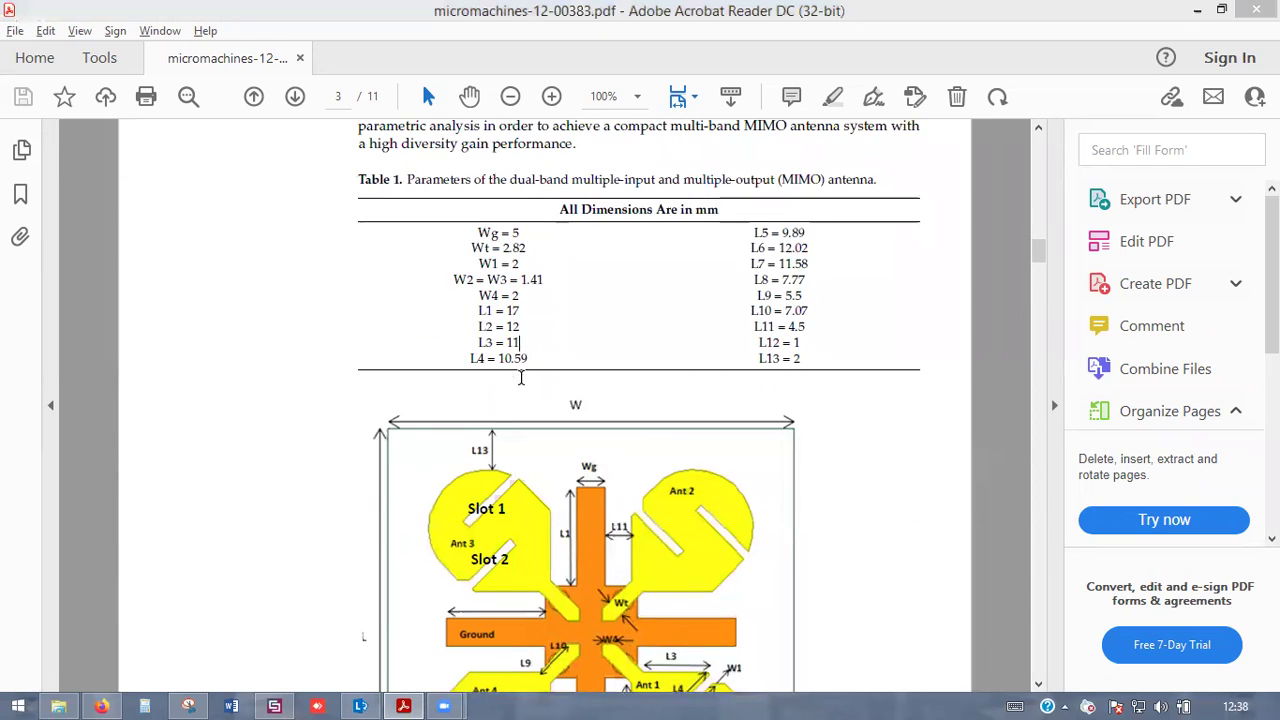
key(alt+Tab)
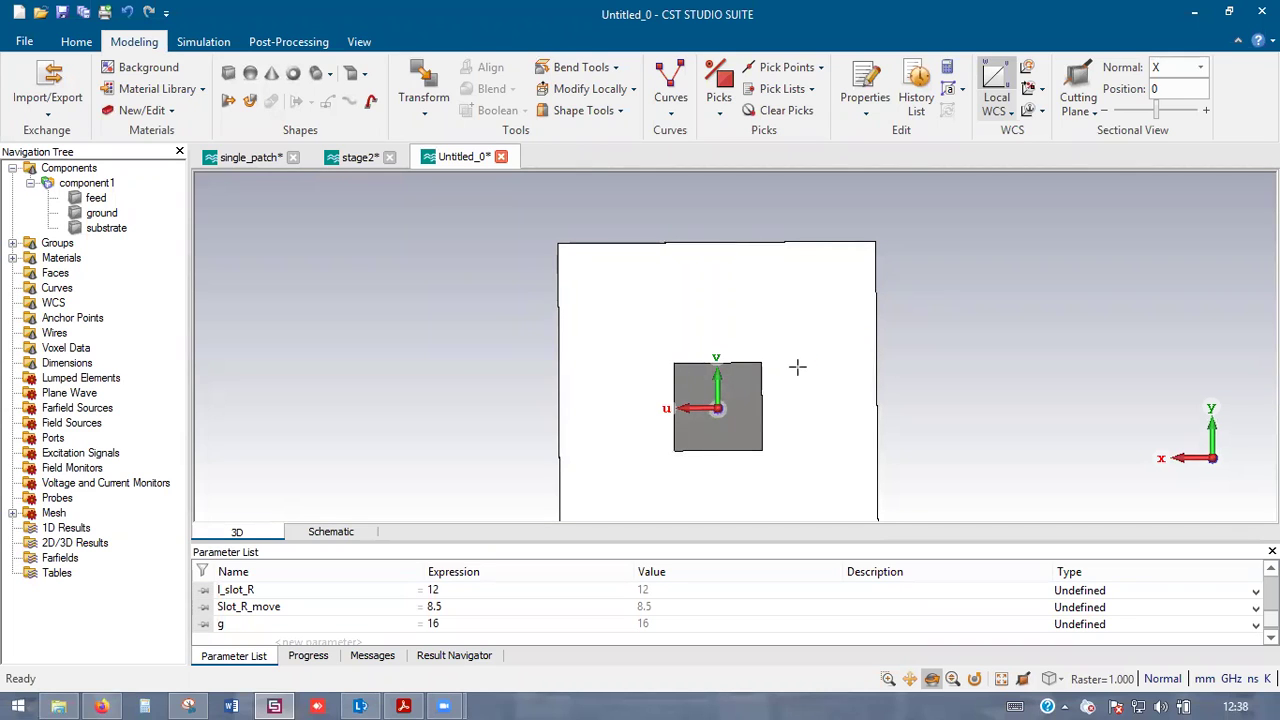
- Pick the midpoint of the ground square's outer upper edge and align the local WCS with it
scroll(725, 375, up, 5)
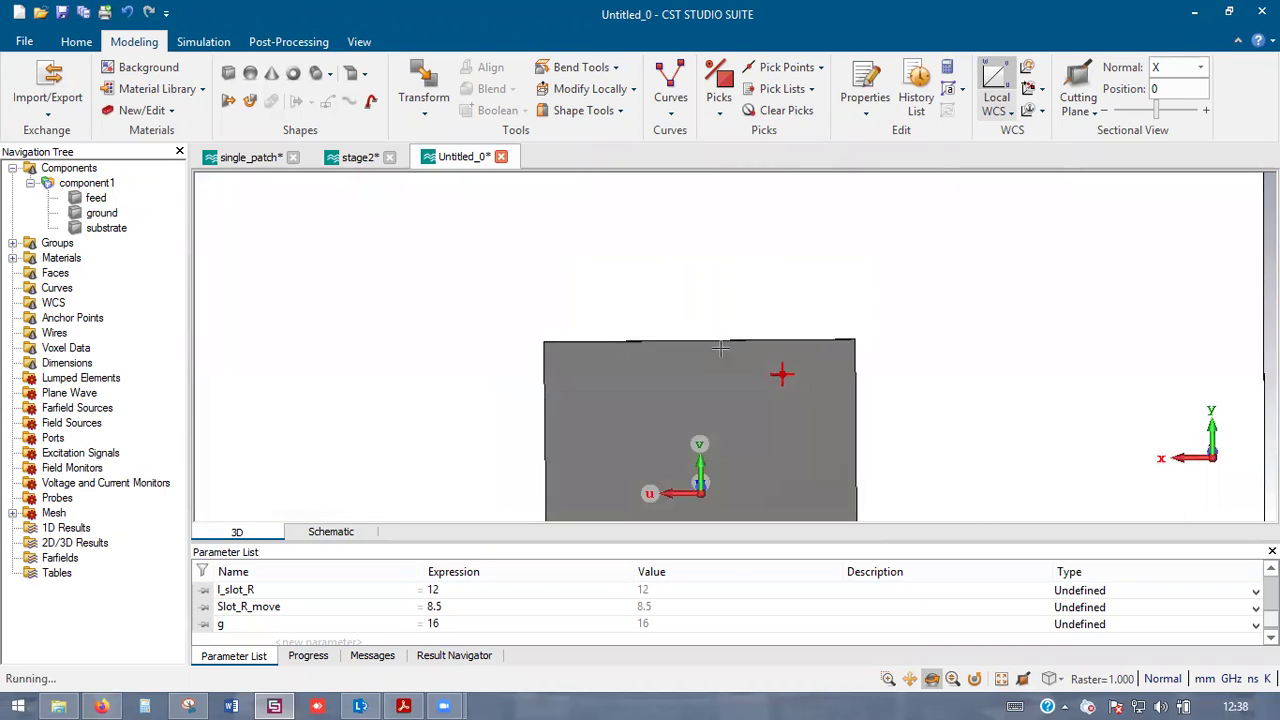
scroll(720, 347, up, 3)
key(e)
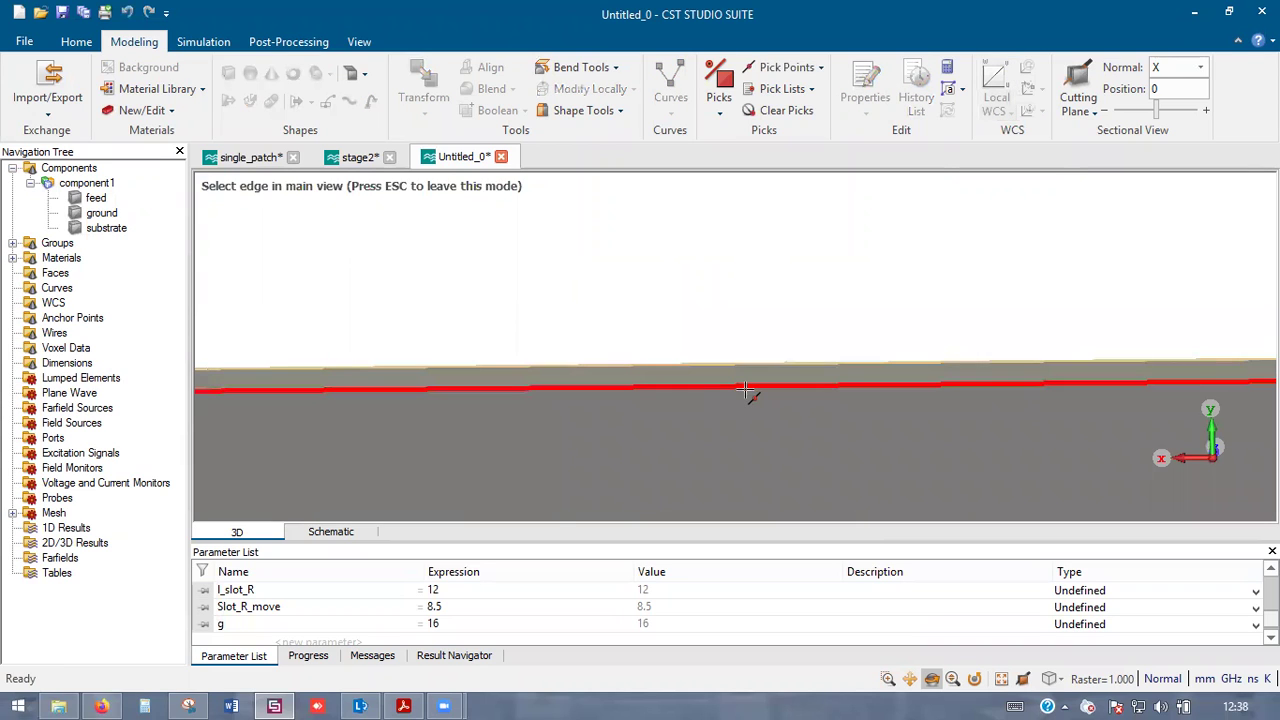
click(744, 388)
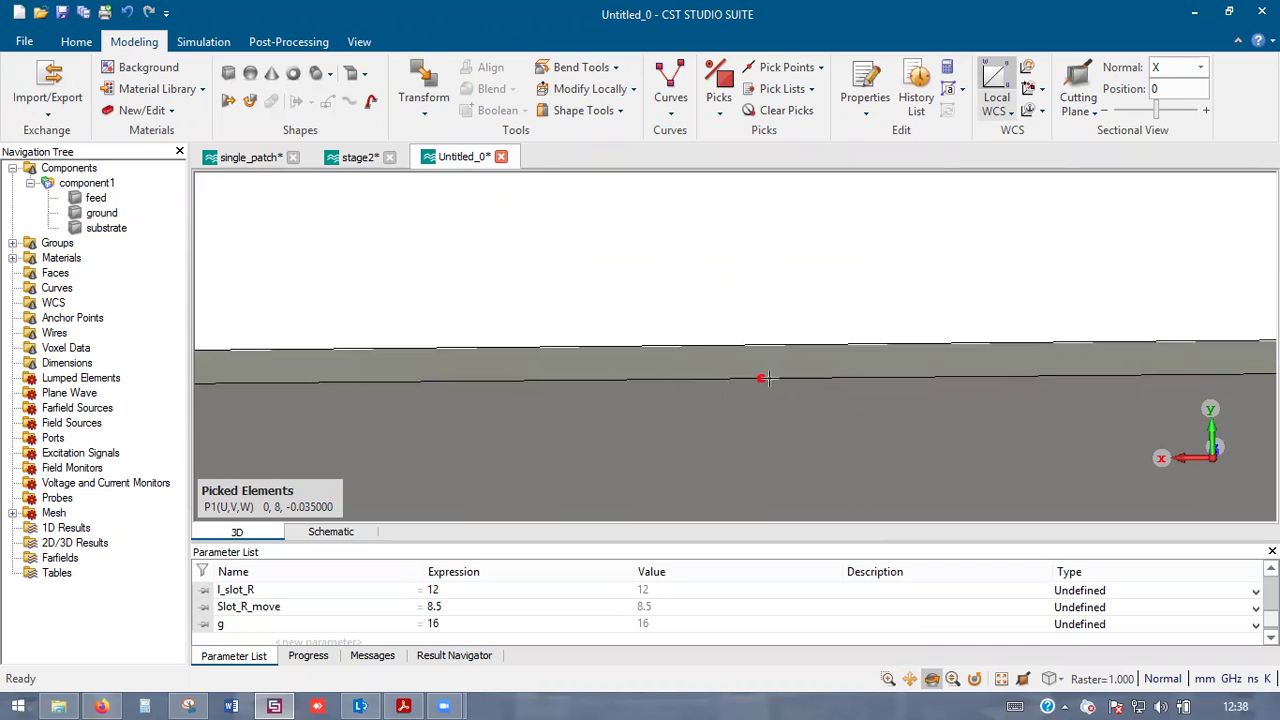
click(1027, 88)
drag(758, 376, 804, 347)
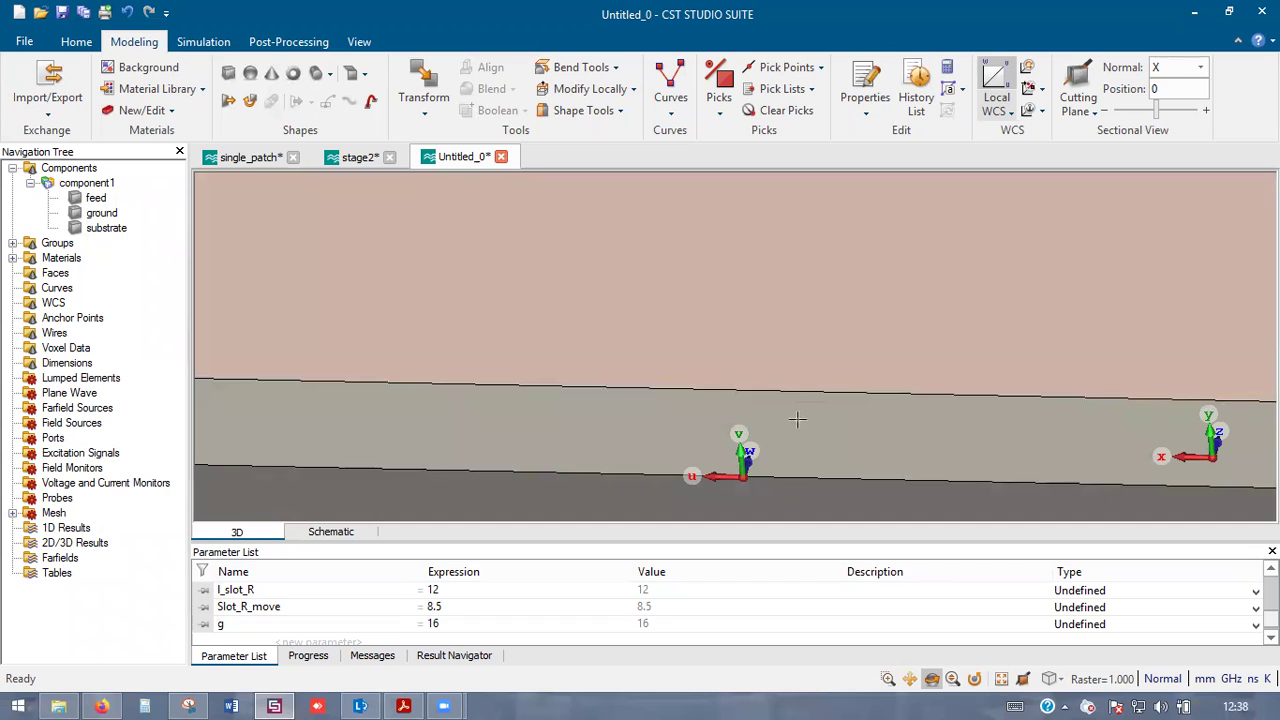
scroll(743, 471, up, 3)
scroll(707, 394, down, 3)
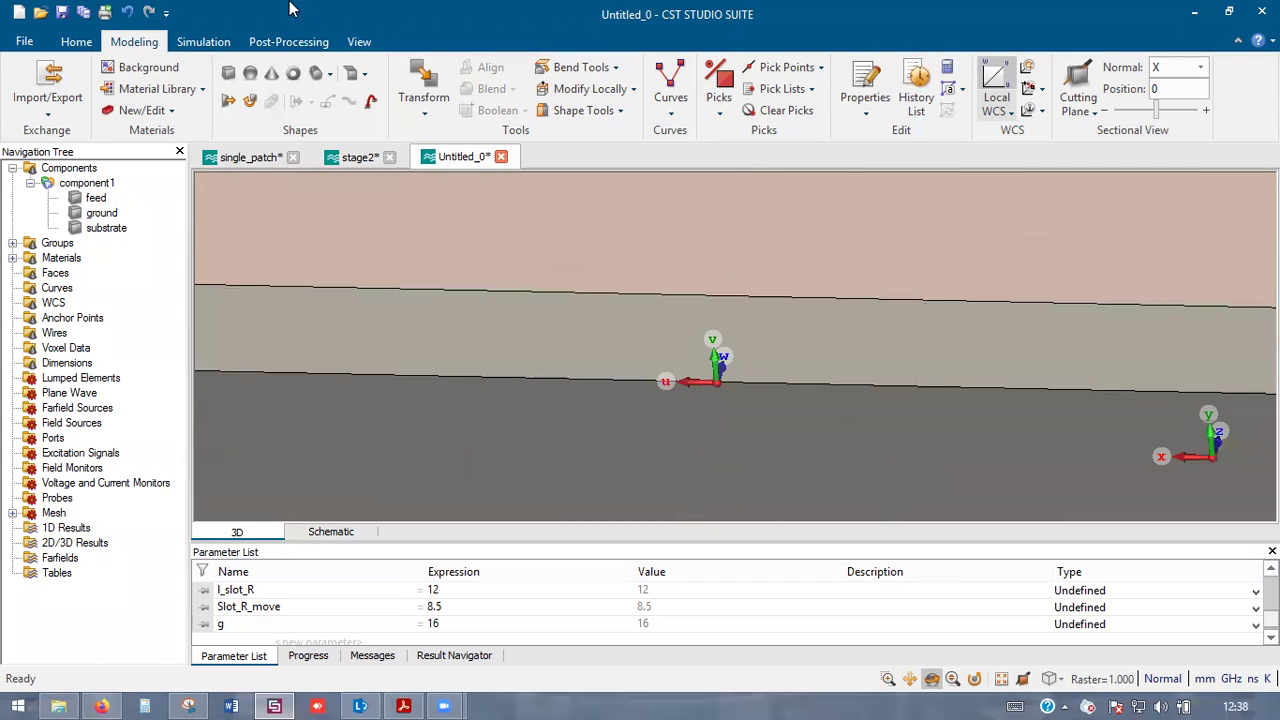
- Start a new brick at the ground square's upper edge with Wmax set to hc
click(229, 73)
key(Escape)
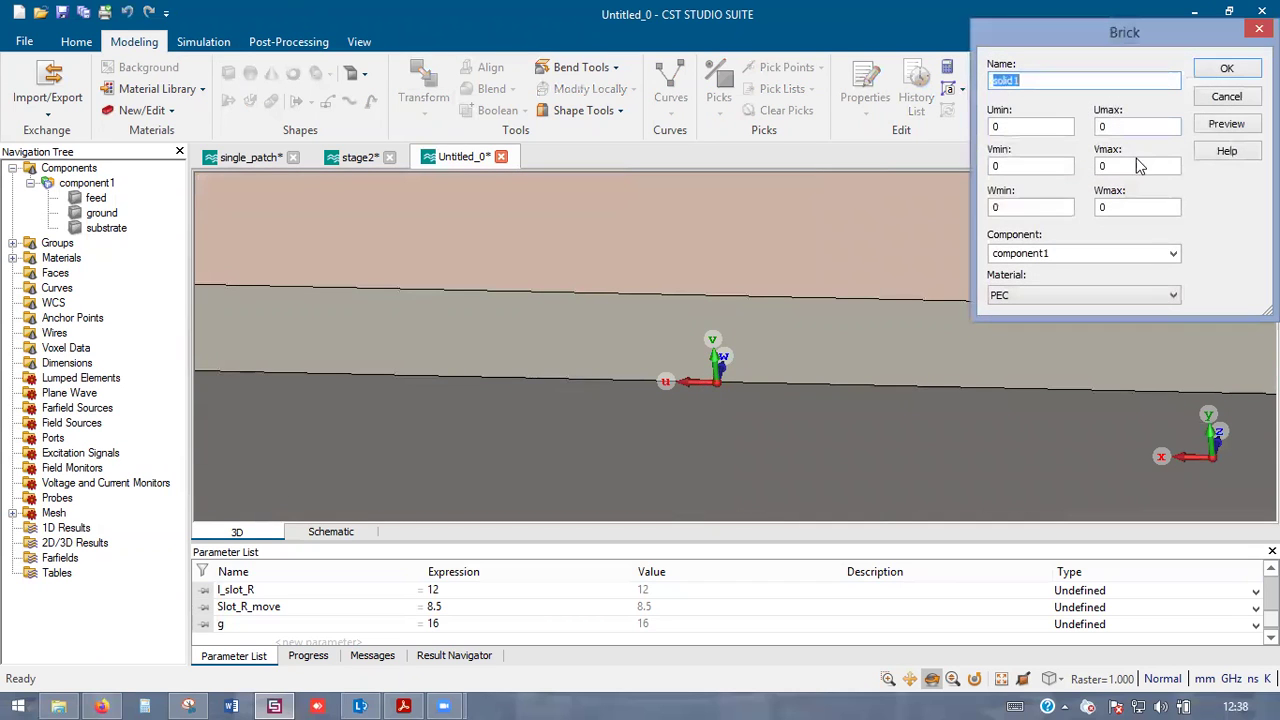
double_click(1128, 206)
text(hc)
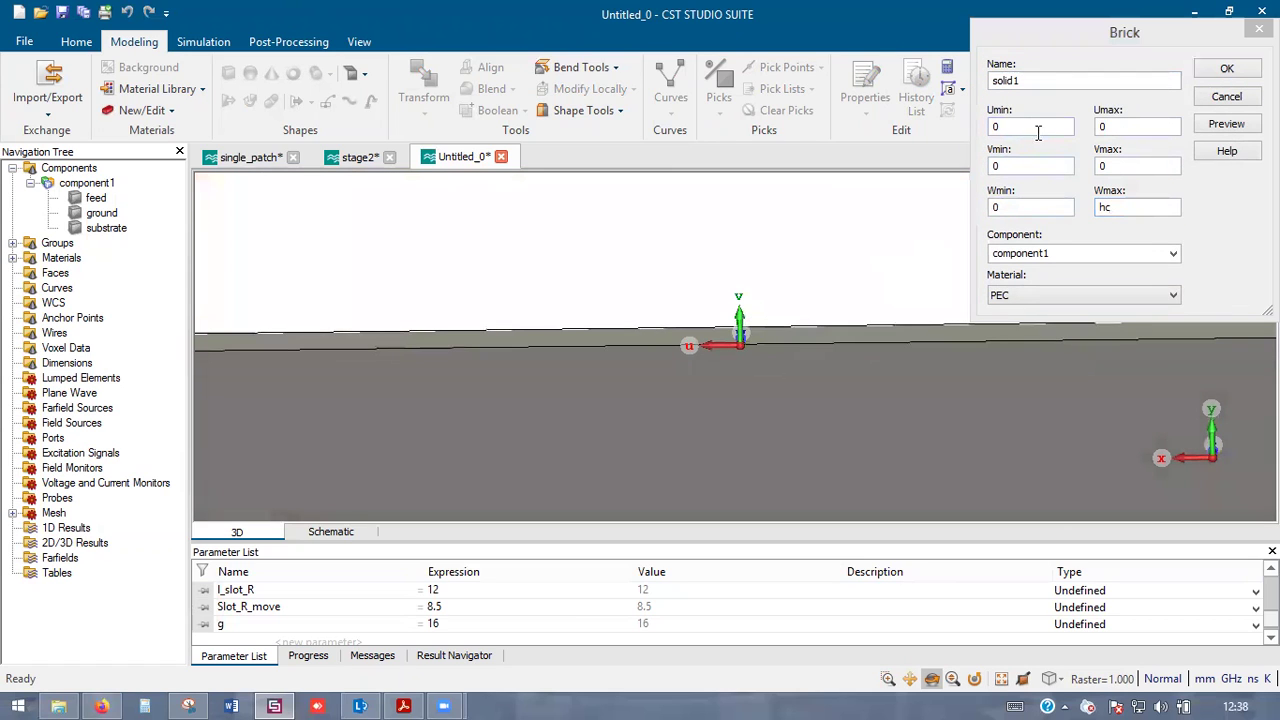
- Set the brick's extents to -g2/2 and g2/2 in U and a Vmax of lg2, keeping Wmax at hc
click(1038, 127)
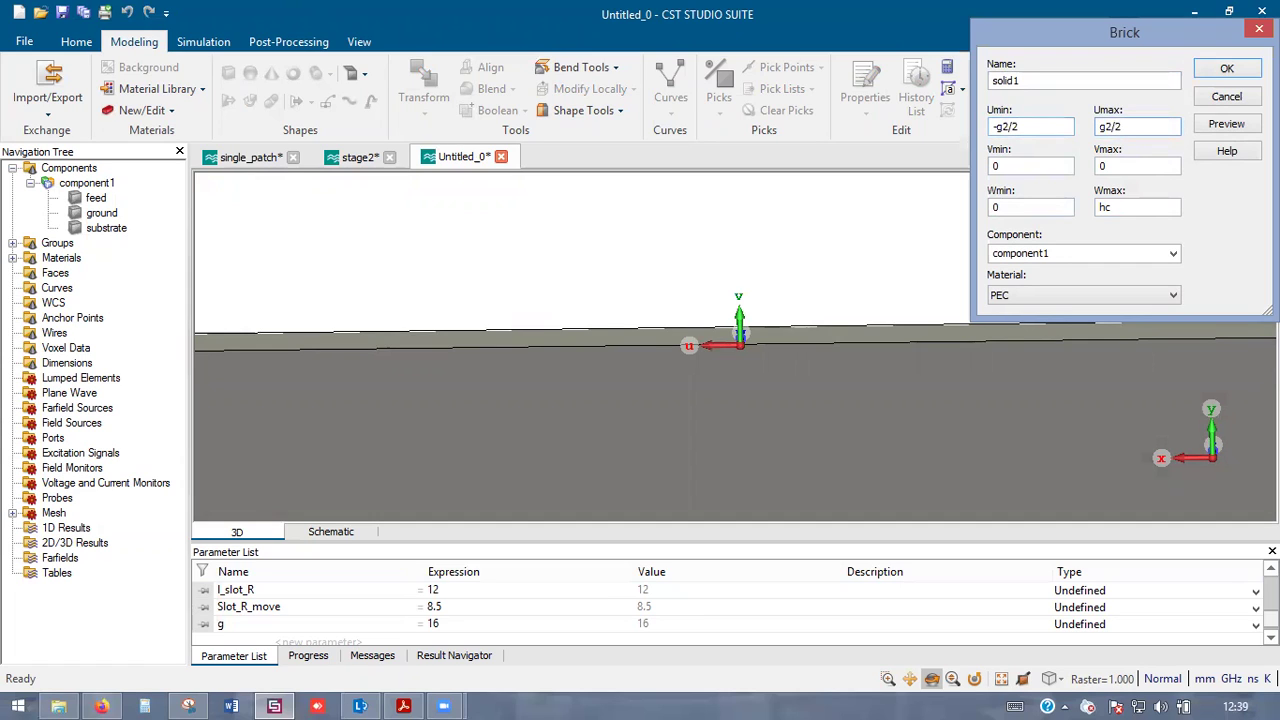
key(Tab)
key(Tab)
text(lg2)
click(1232, 127)
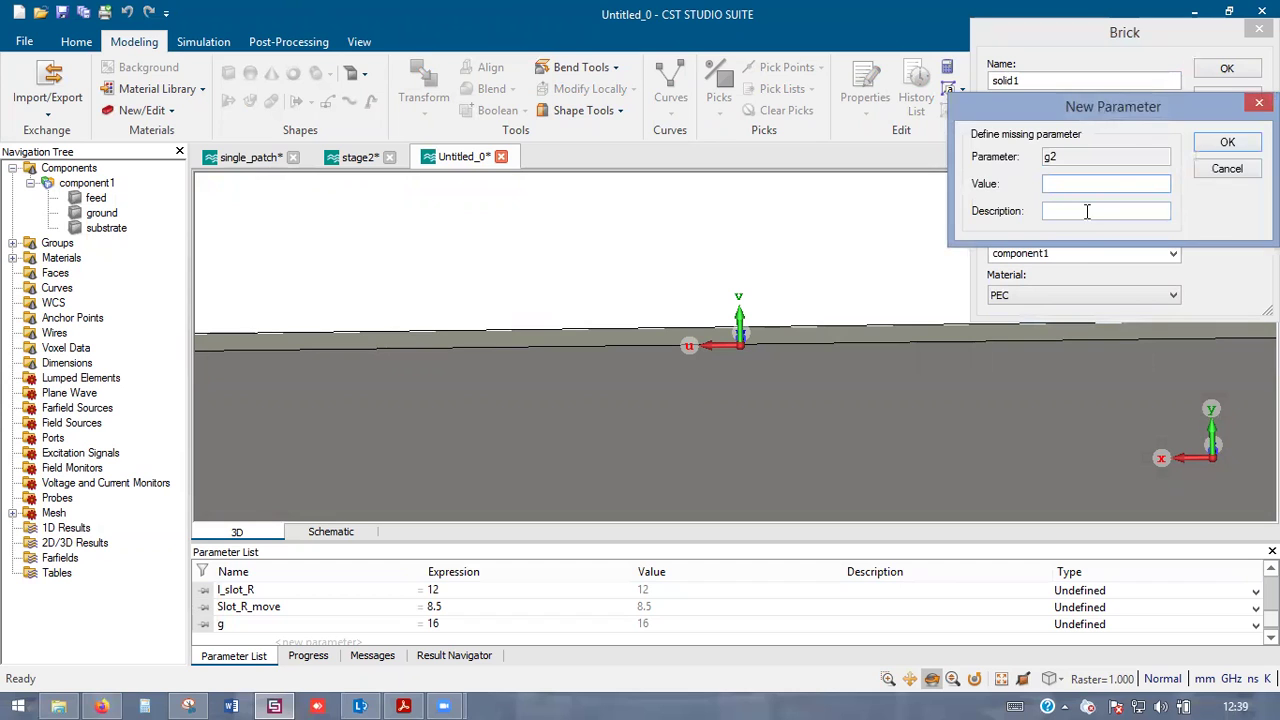
- Define the missing parameters g2 as 5 and lg2, and create the PEC ground strip above the square
text(5)
key(Return)
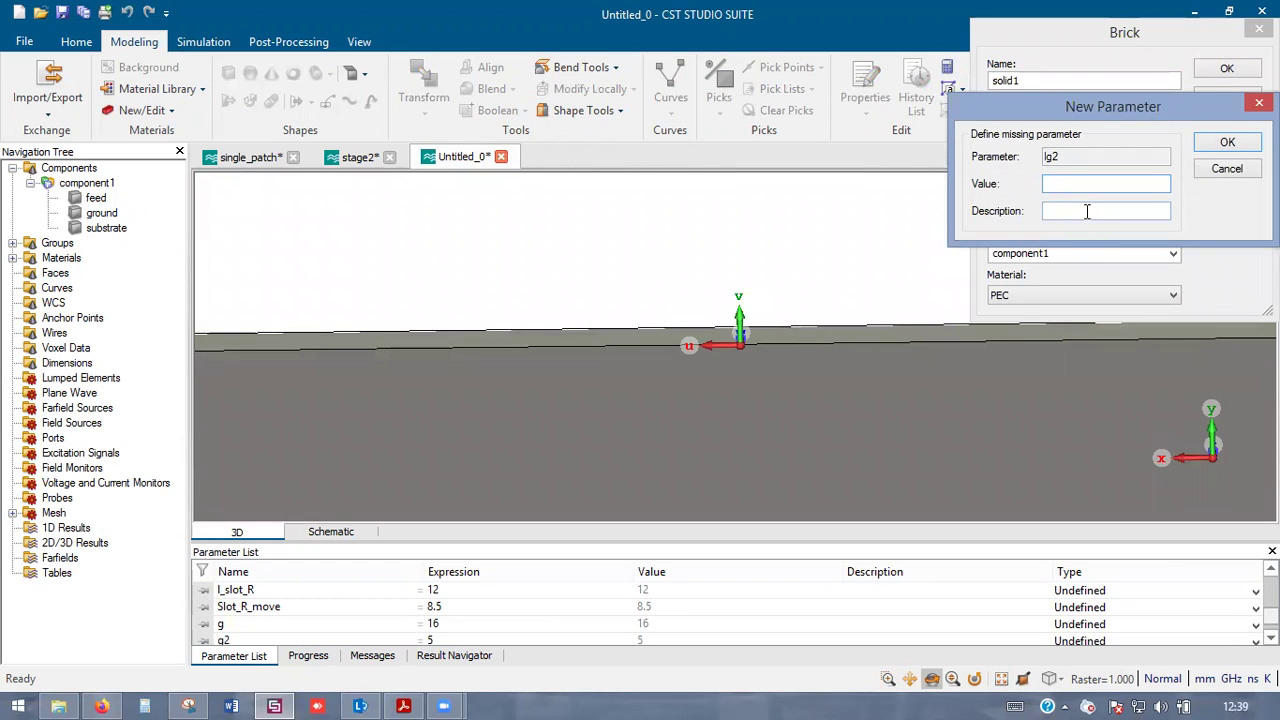
key(Return)
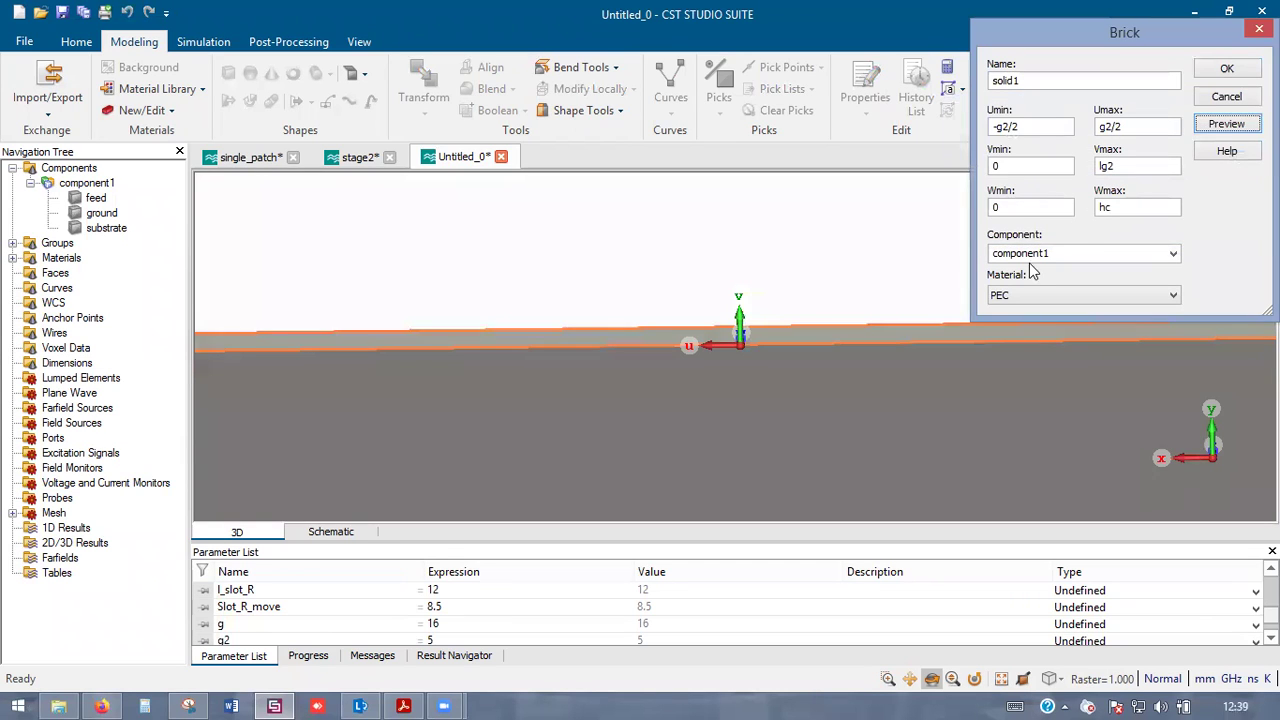
key(space)
scroll(732, 309, up, 3)
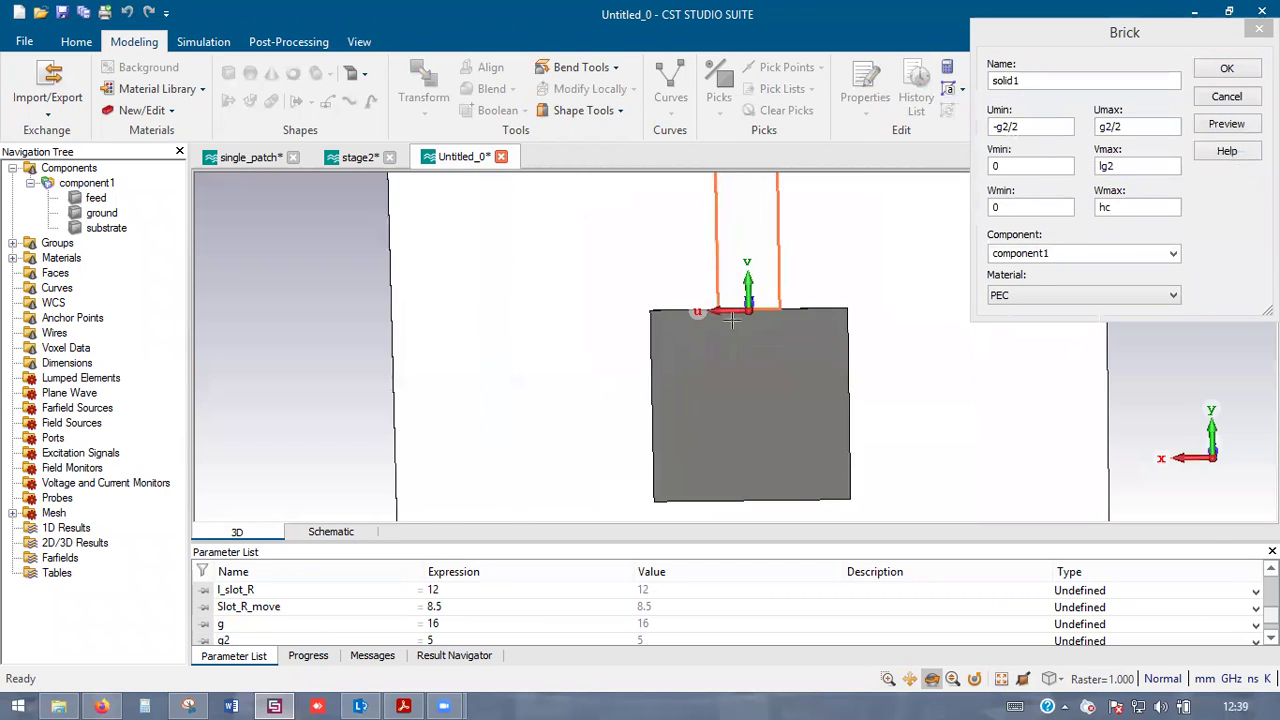
scroll(730, 336, down, 3)
click(1227, 68)
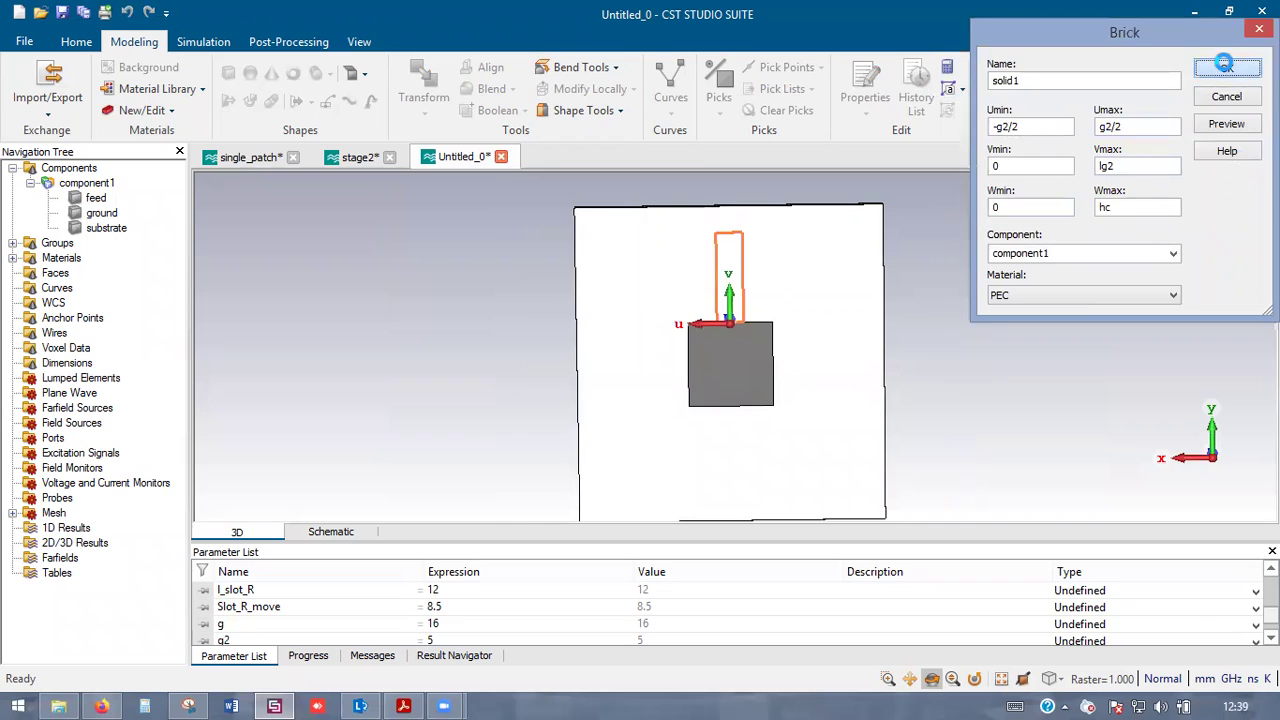
- Check the antenna geometry in Figure 1 of the PDF and align the local WCS with the centre of the square ground face
click(727, 379)
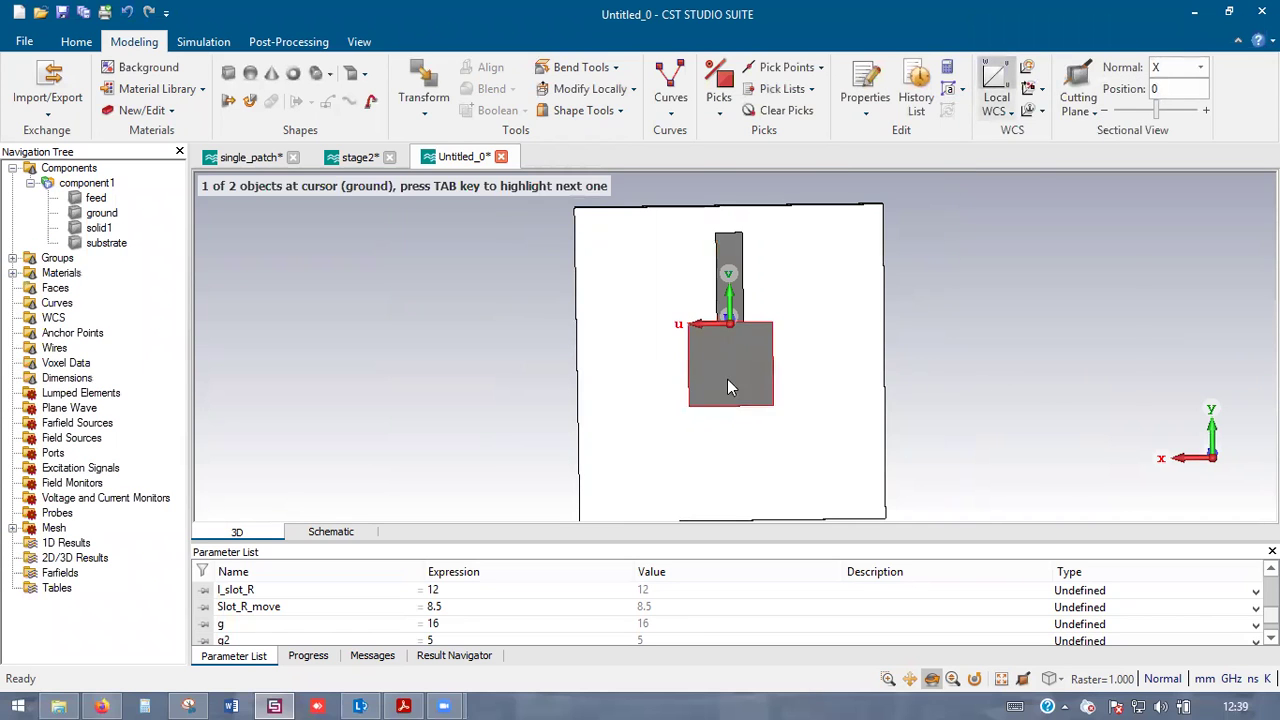
key(alt+Tab)
scroll(552, 383, down, 6)
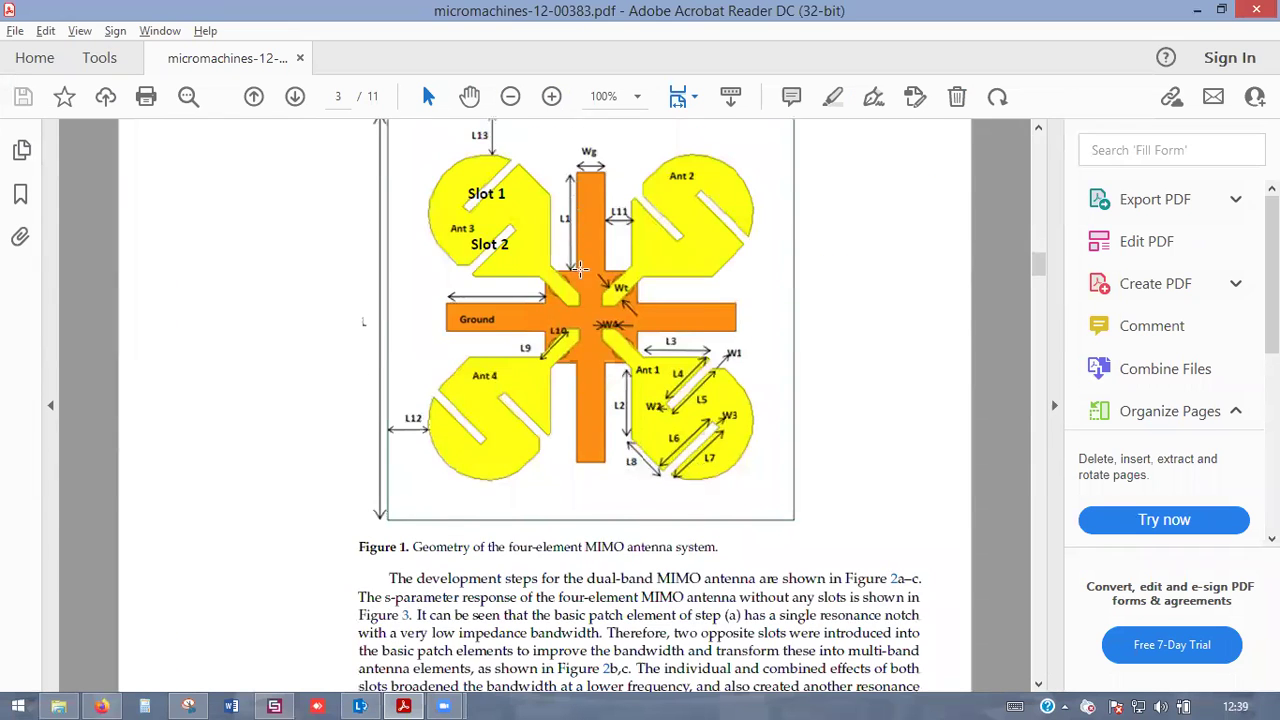
key(alt+Tab)
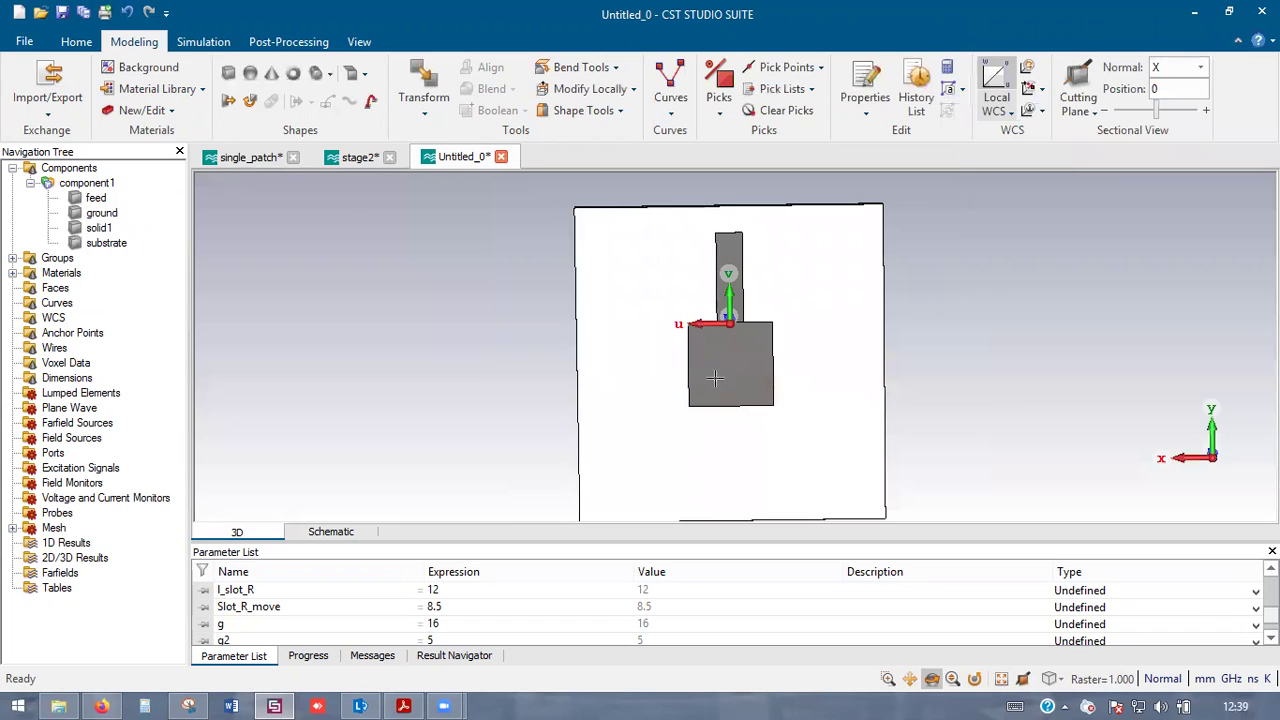
key(f)
click(724, 367)
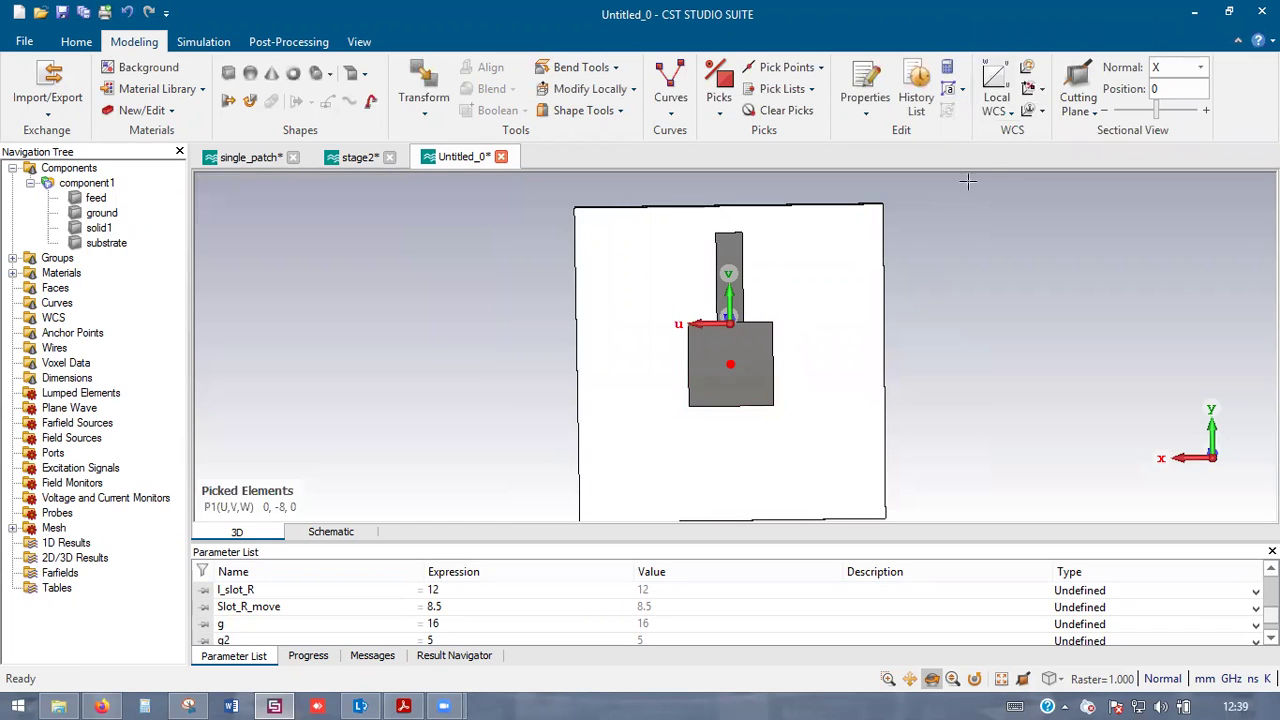
click(1028, 90)
scroll(735, 360, up, 3)
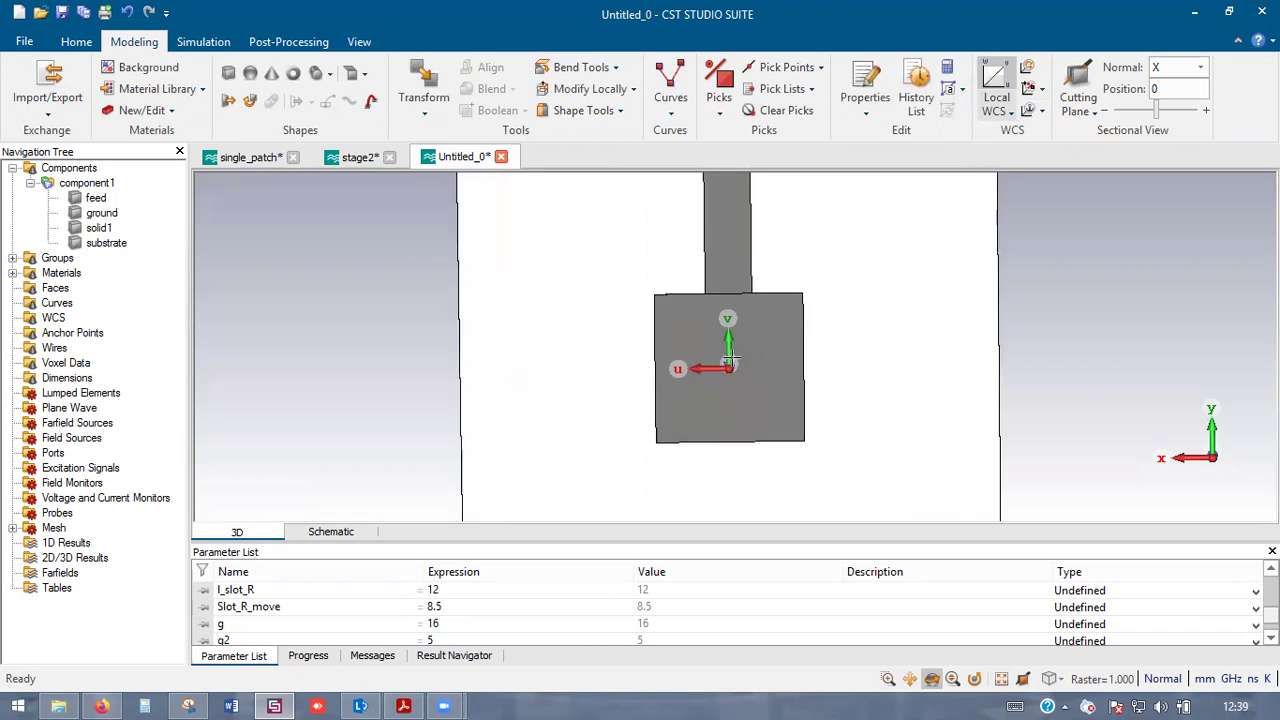
scroll(724, 372, down, 3)
- Copy the ground strip by rotating it 90 degrees about W with a repetition factor of 3
click(724, 282)
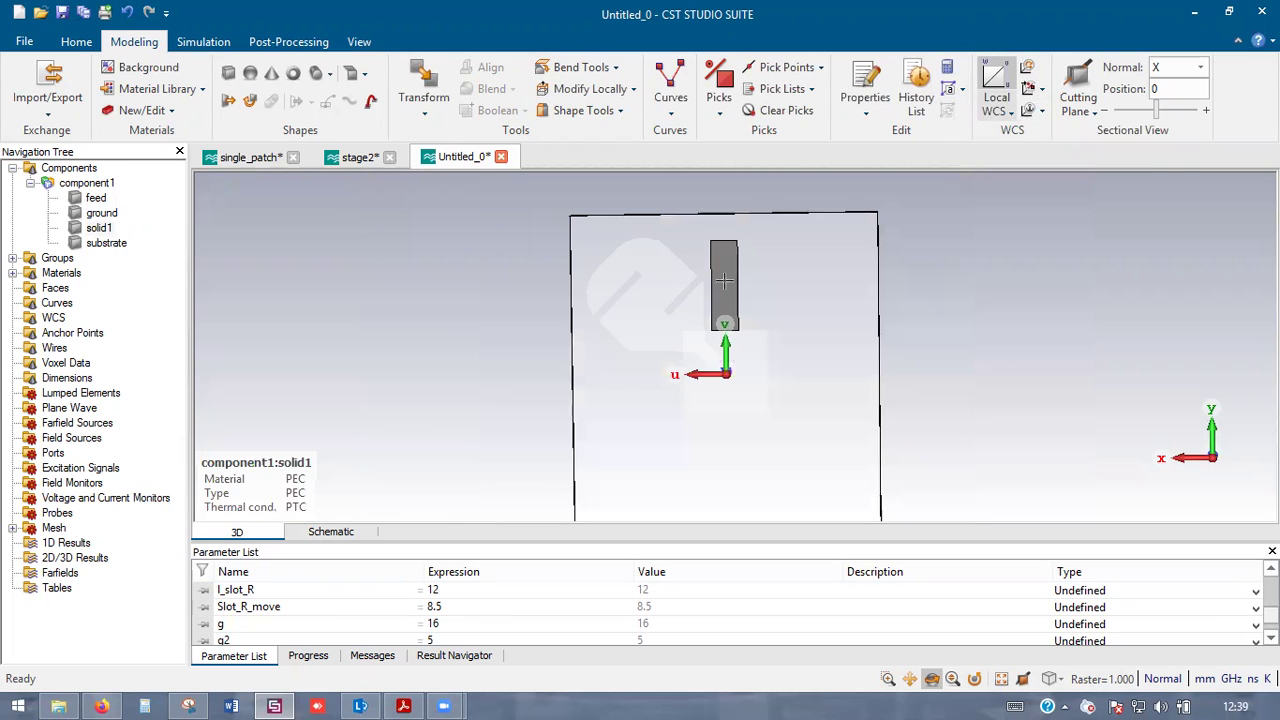
key(ctrl+t)
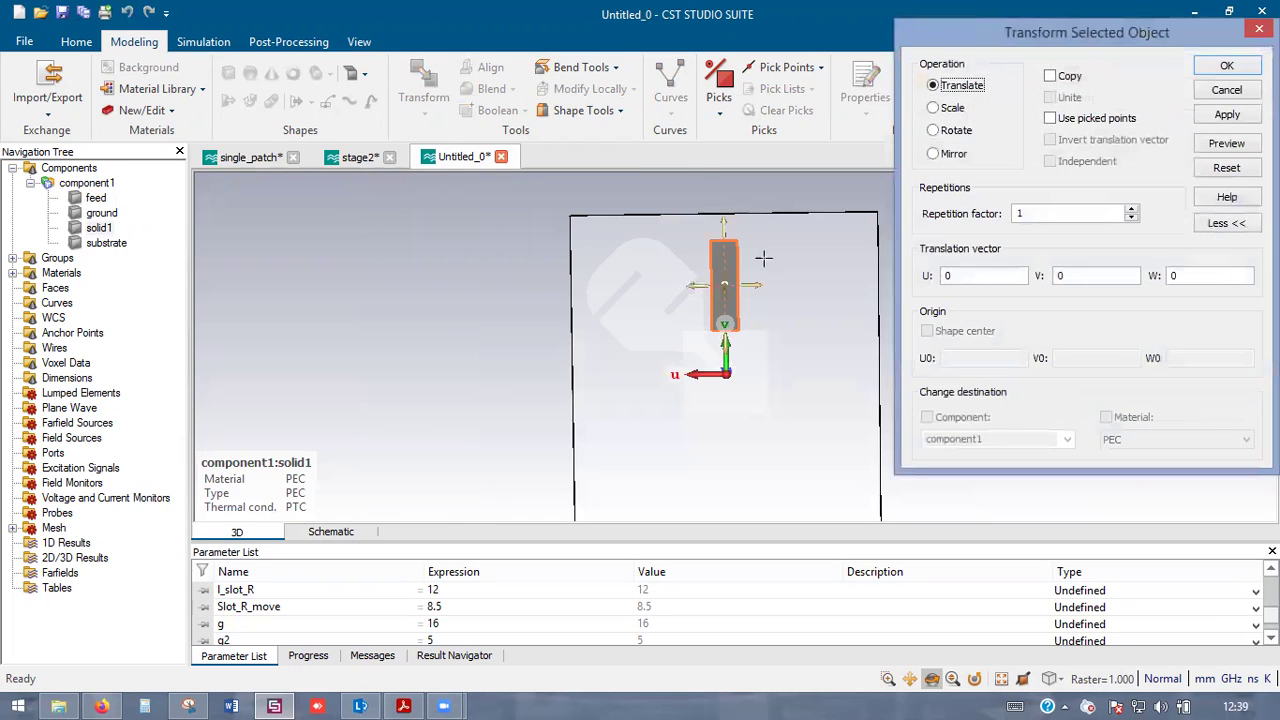
click(952, 134)
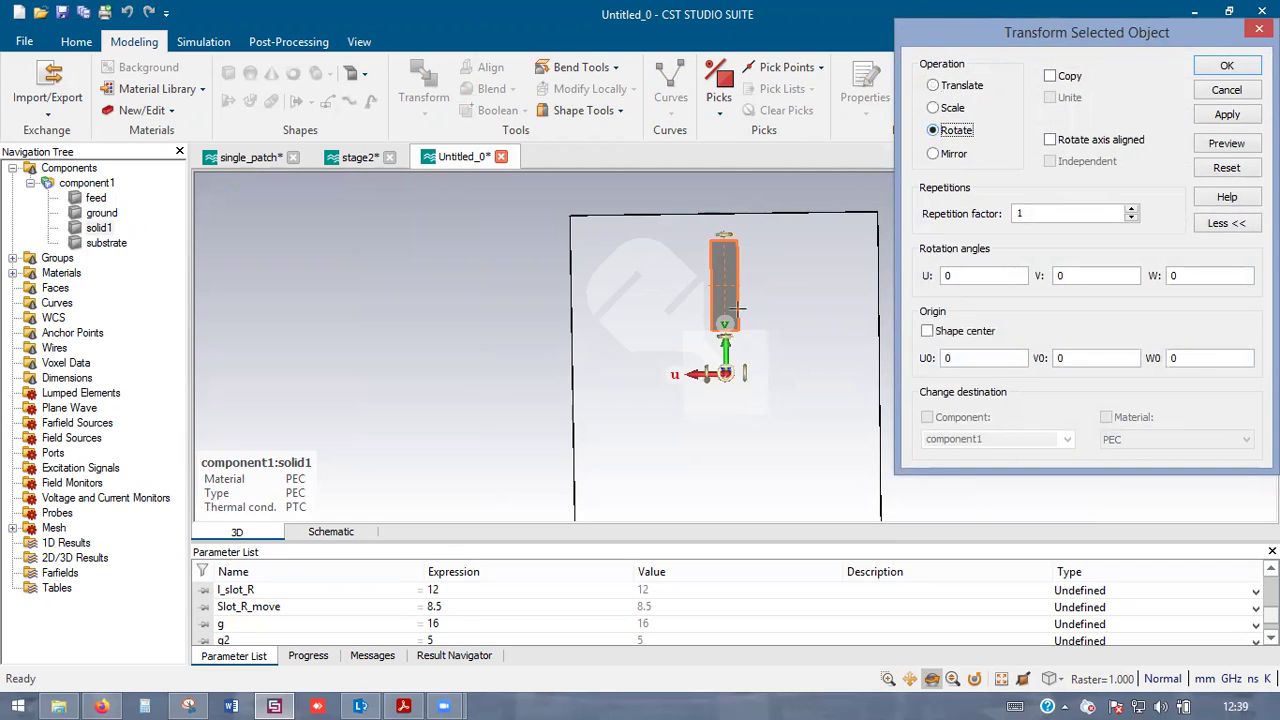
drag(722, 373, 704, 342)
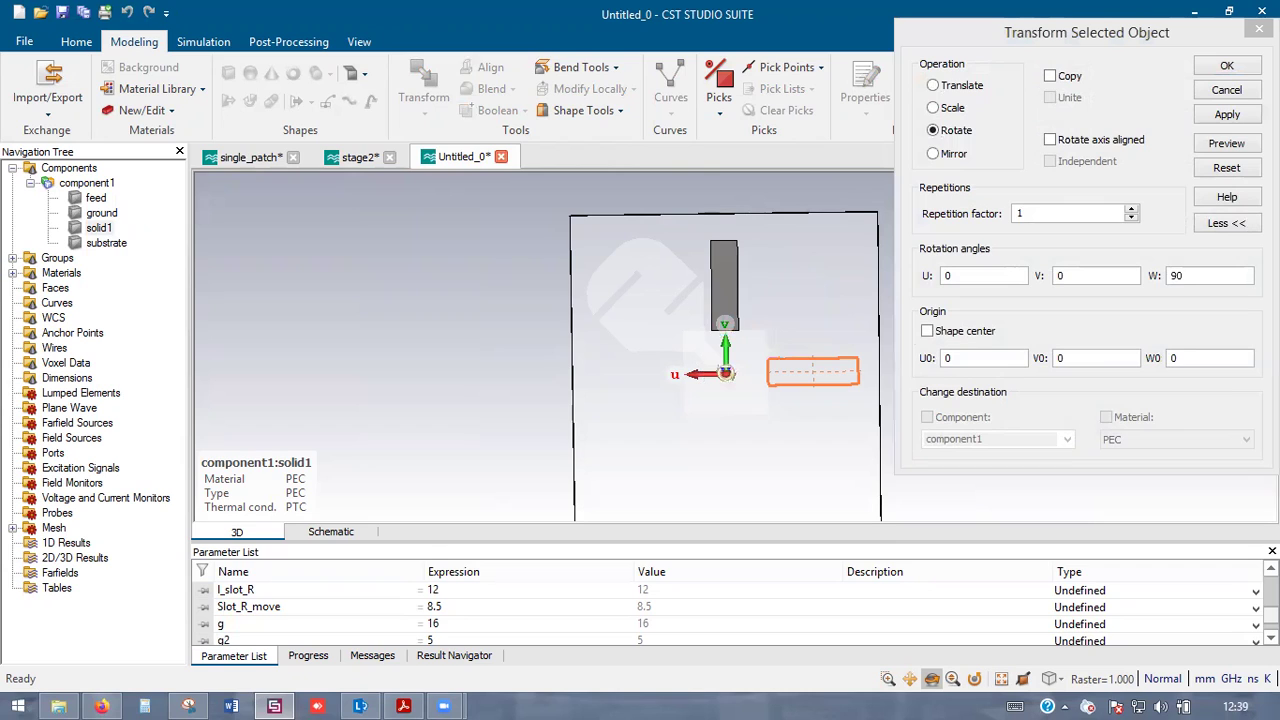
click(1067, 79)
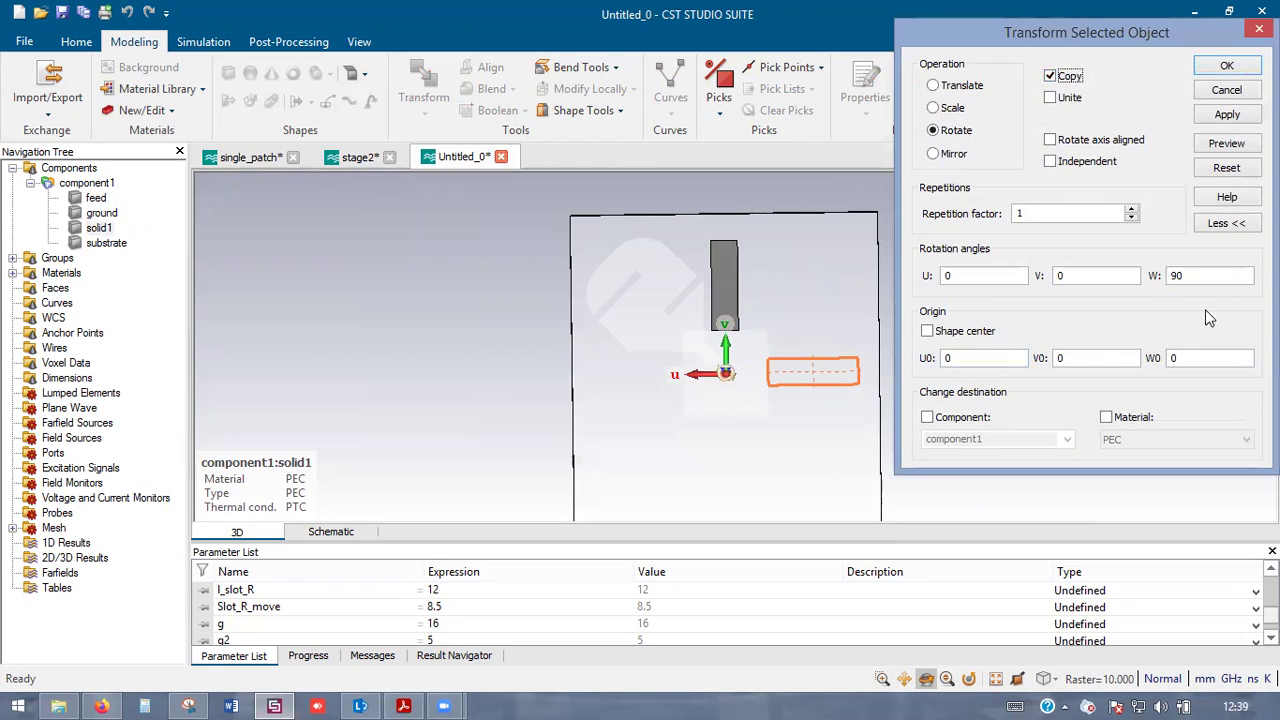
click(1133, 211)
click(1133, 211)
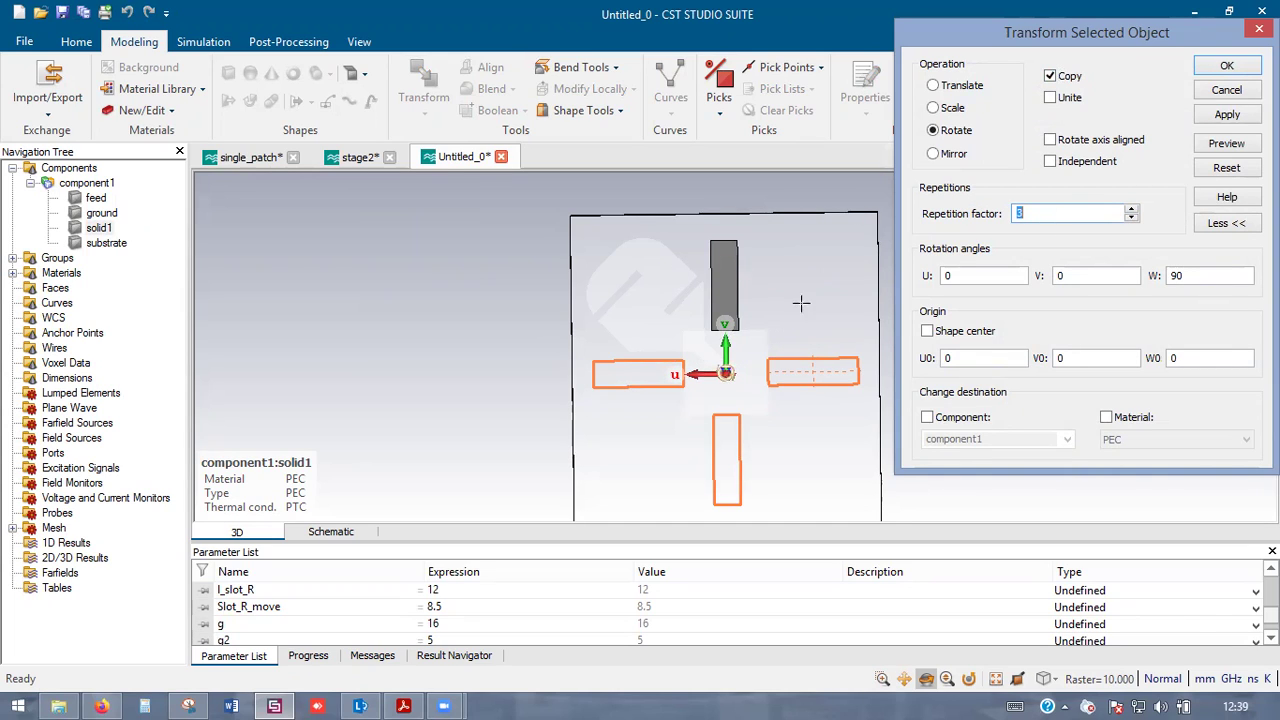
click(1229, 68)
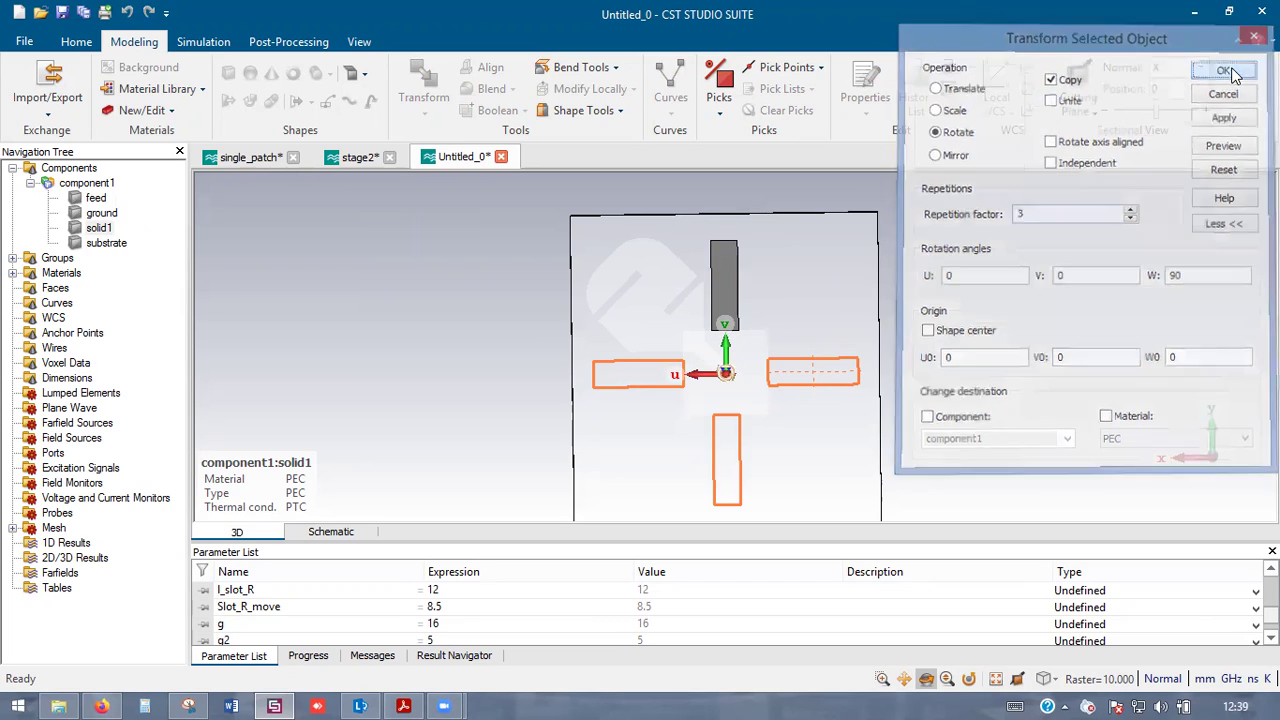
- Deselect the strips and switch off the local WCS
click(989, 311)
scroll(724, 357, up, 2)
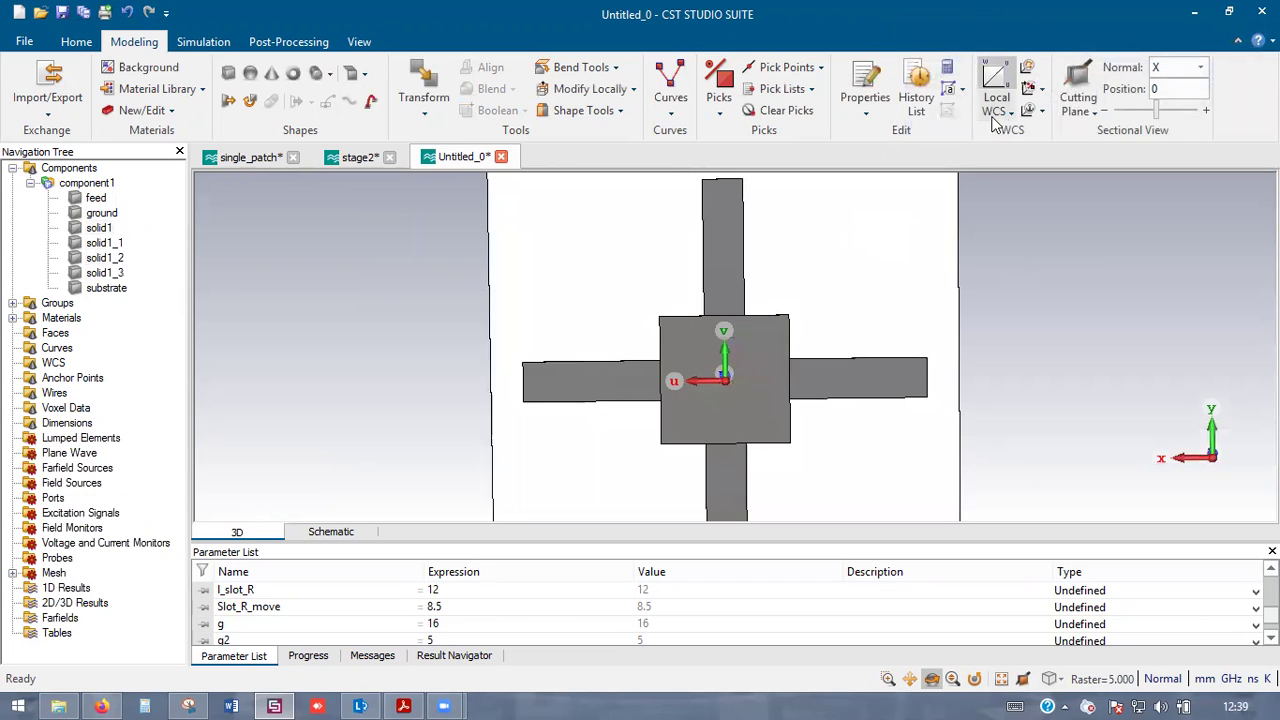
click(996, 78)
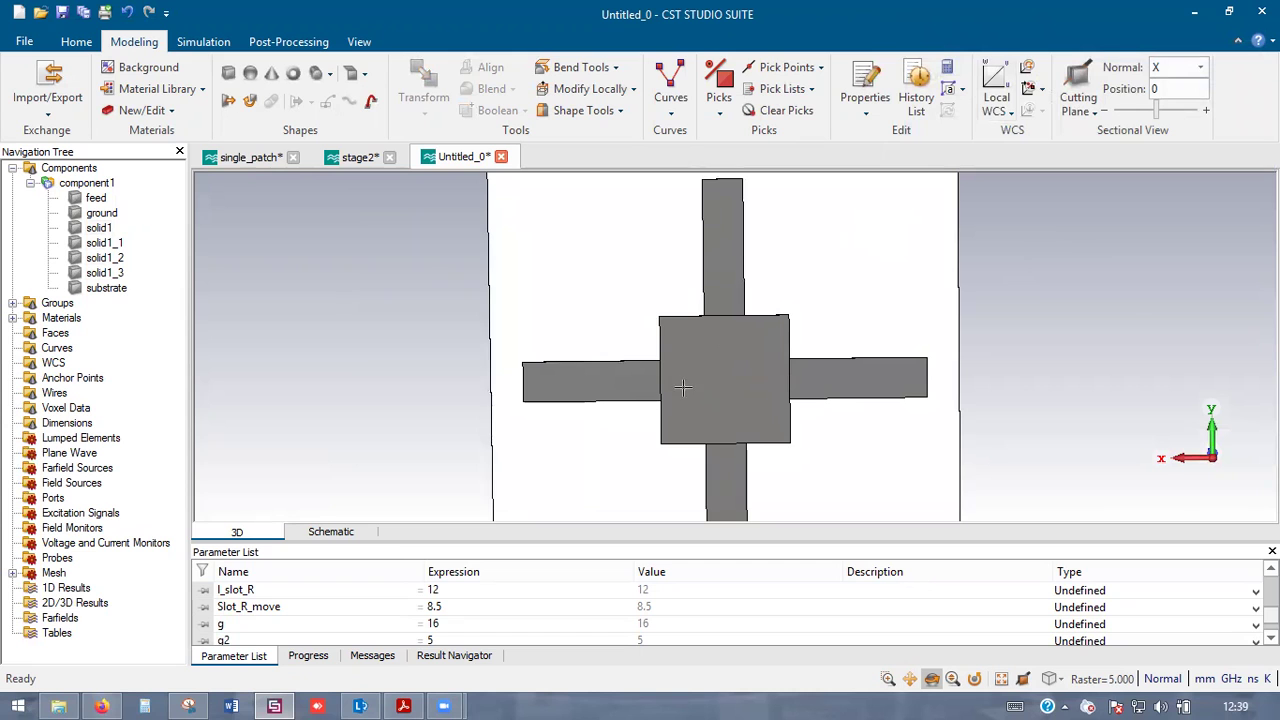
- Recheck Figure 1 in the PDF, pick the corner point at the feed's inner end and align the local WCS with it
key(alt+Tab)
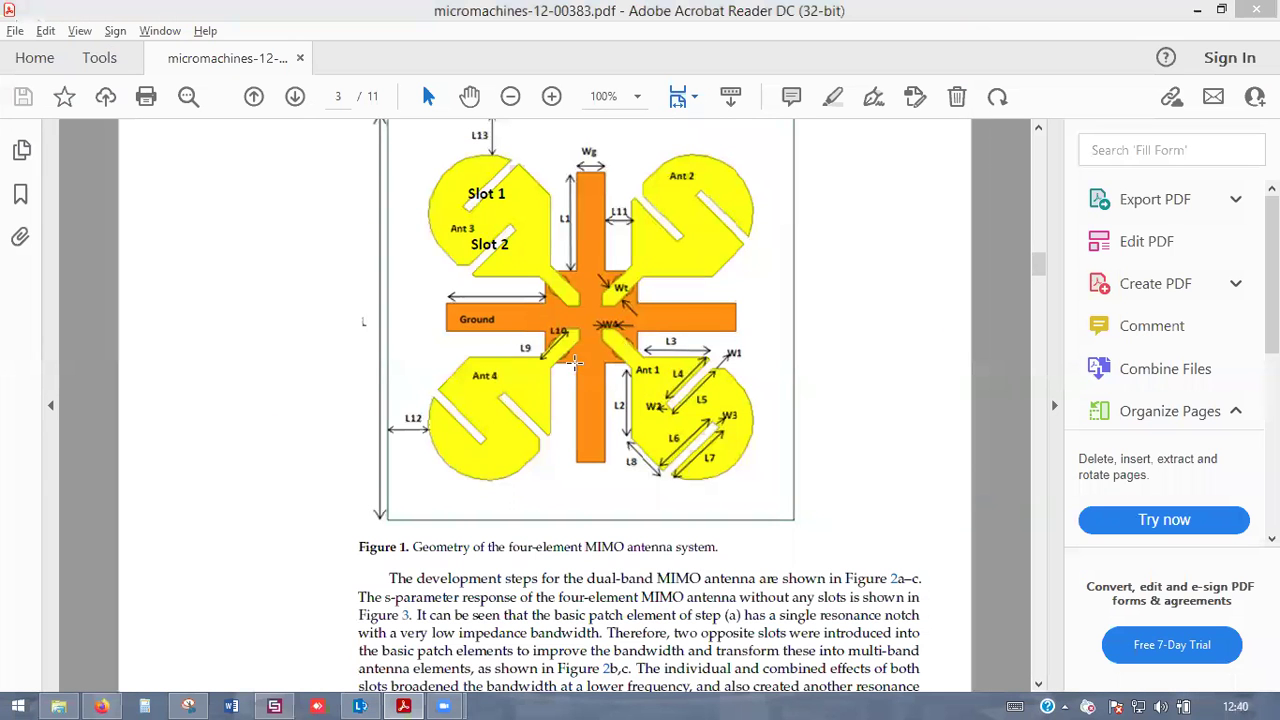
key(alt+Tab)
ctrl+drag(623, 340, 897, 314)
ctrl+drag(881, 386, 1154, 463)
ctrl+drag(1069, 429, 1185, 300)
scroll(1130, 340, up, 4)
drag(958, 415, 844, 406)
key(p)
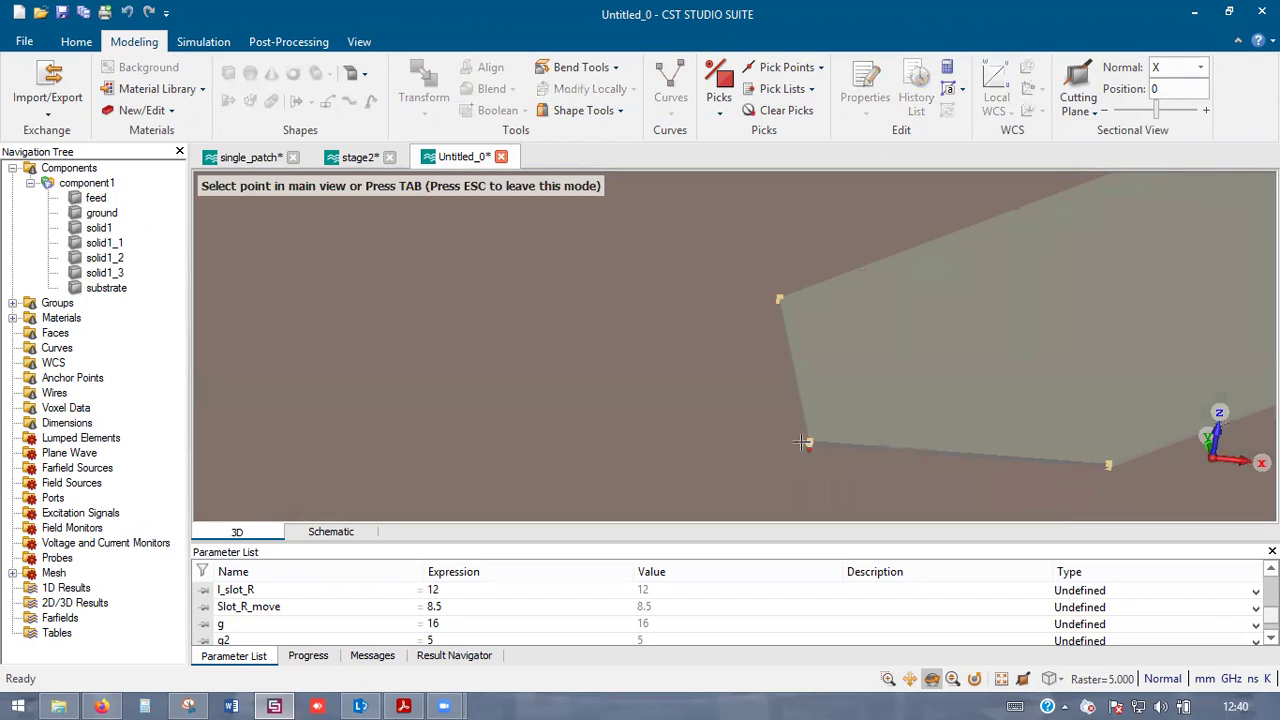
click(881, 451)
key(w)
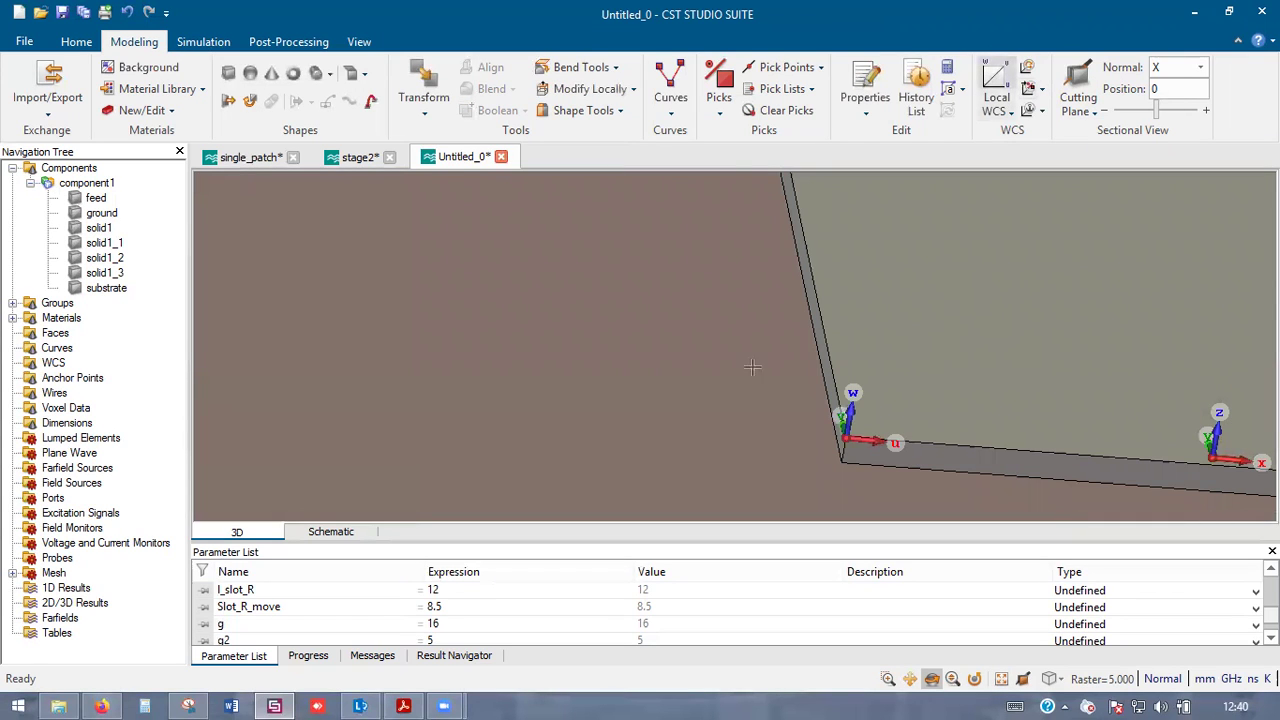
- Examine the feed's starting corner on the patch side and compare it with the antenna geometry in the PDF's Figure 1
scroll(715, 382, down, 2)
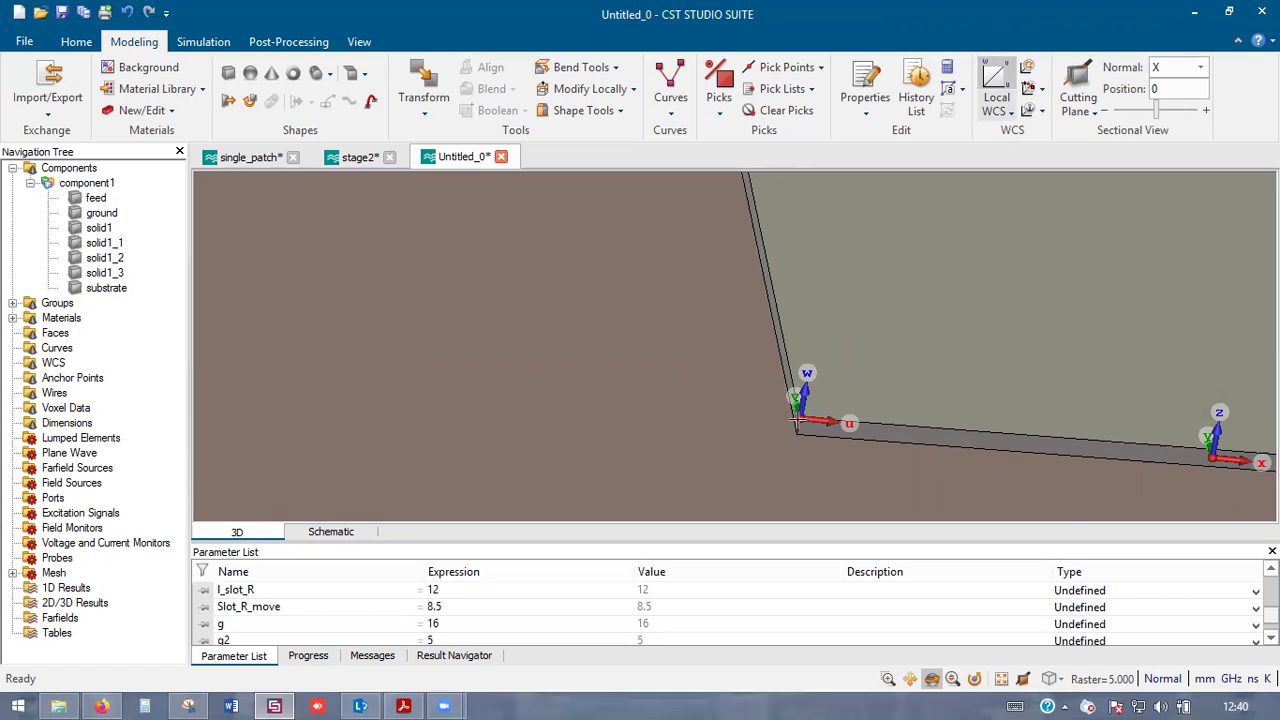
drag(786, 422, 748, 425)
scroll(750, 422, up, 3)
drag(681, 328, 645, 436)
scroll(655, 342, down, 3)
key(5)
scroll(661, 414, down, 5)
drag(740, 439, 753, 414)
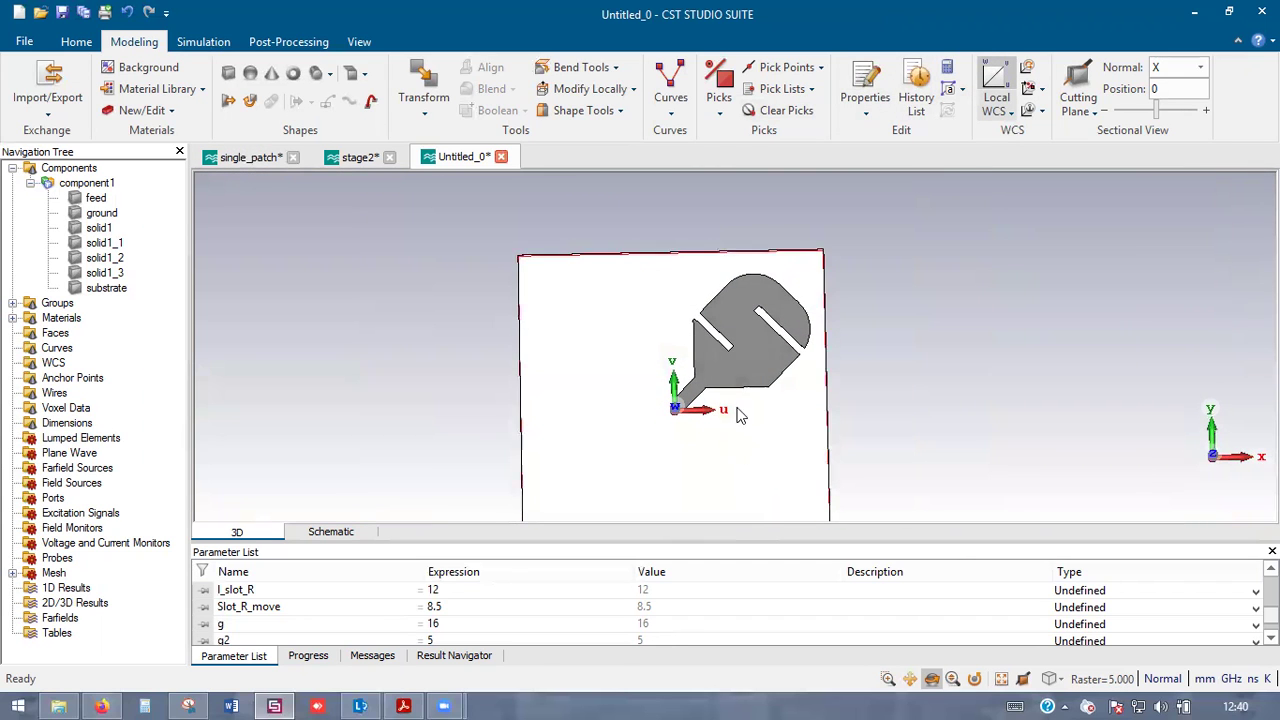
key(alt+Tab)
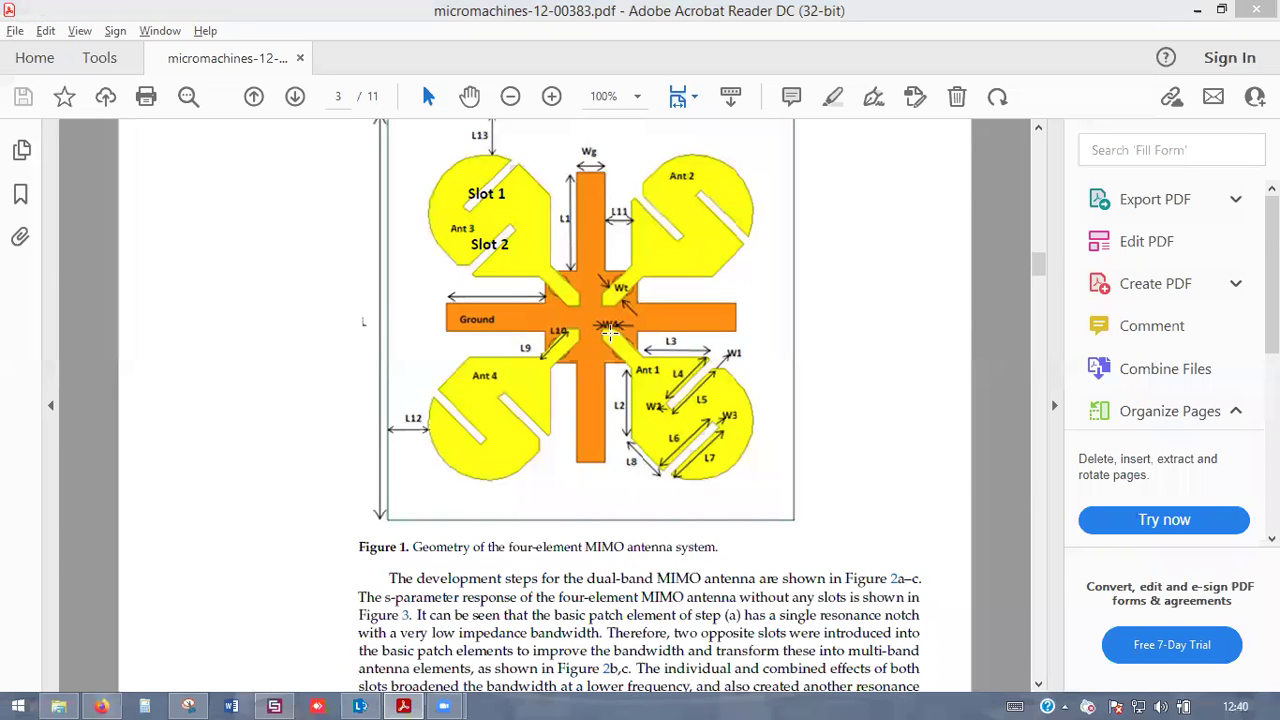
key(alt+Tab)
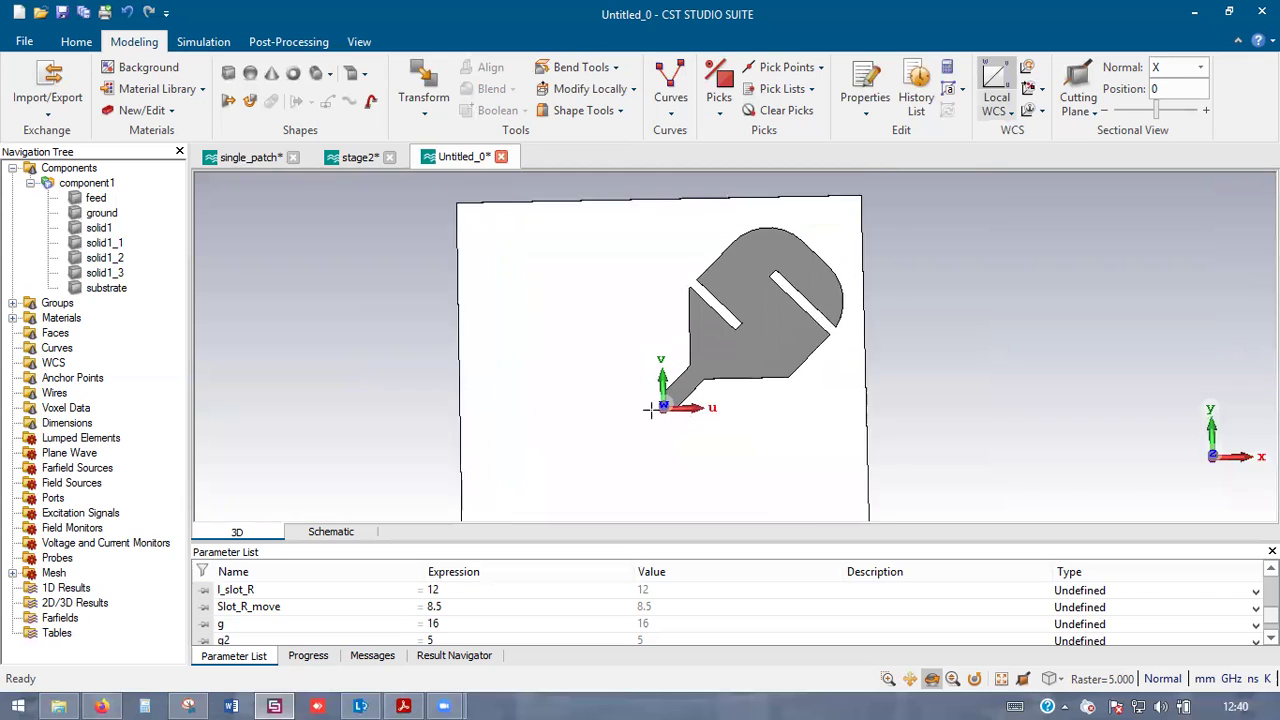
- Offset the local WCS from the feed corner by about DU 0.7, DV 0.9 and DW 0.06
scroll(650, 408, up, 5)
scroll(702, 352, up, 3)
drag(700, 394, 760, 180)
scroll(637, 446, up, 3)
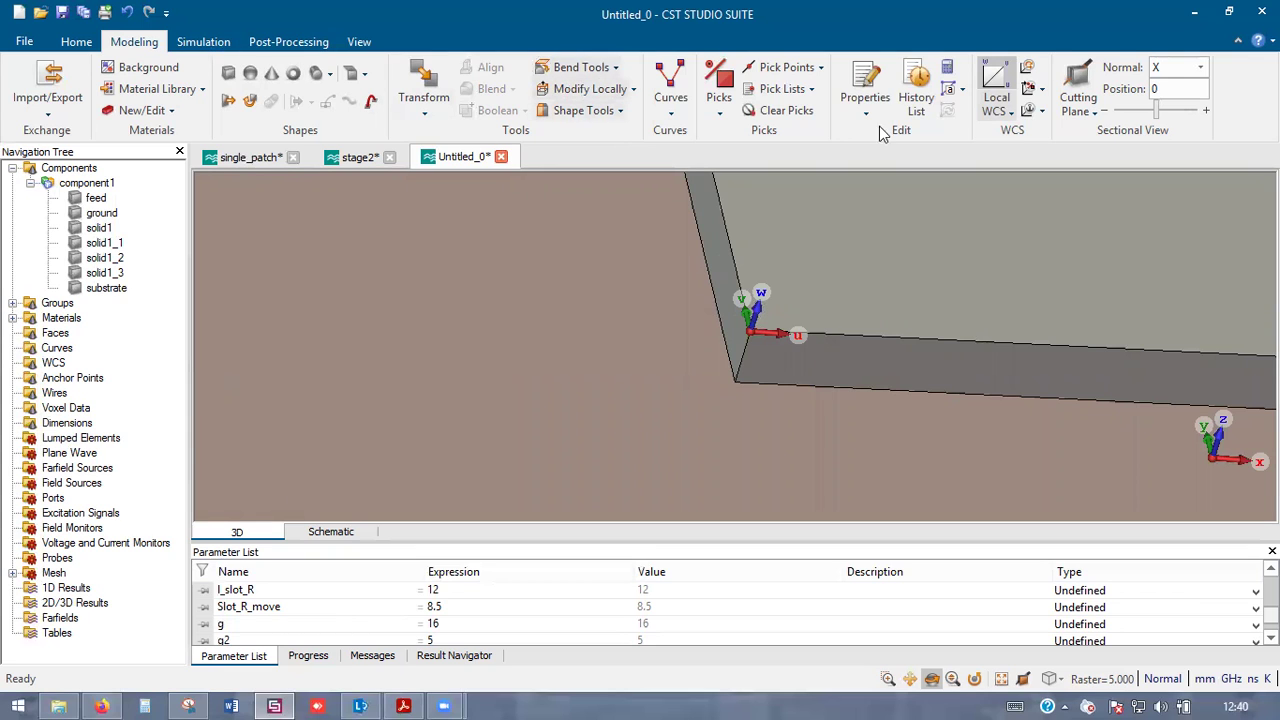
click(1029, 72)
drag(797, 335, 905, 235)
drag(669, 457, 561, 475)
drag(837, 394, 891, 397)
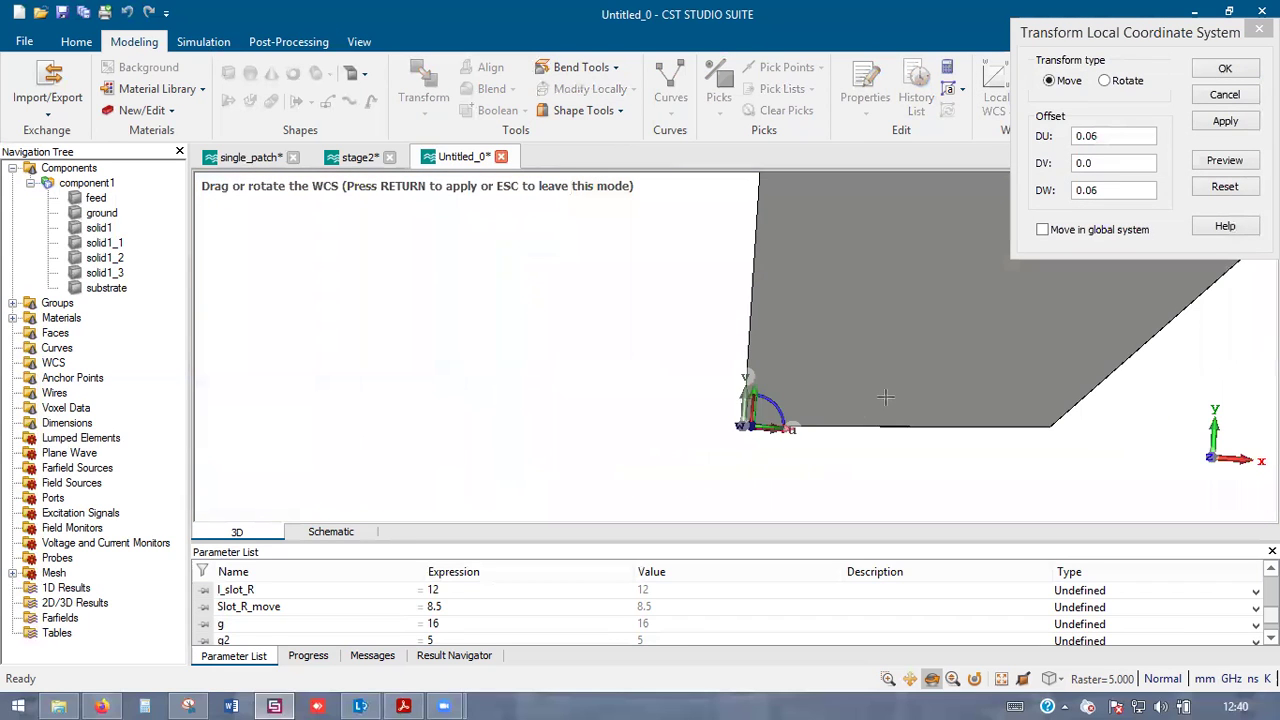
drag(760, 405, 866, 262)
scroll(866, 372, up, 3)
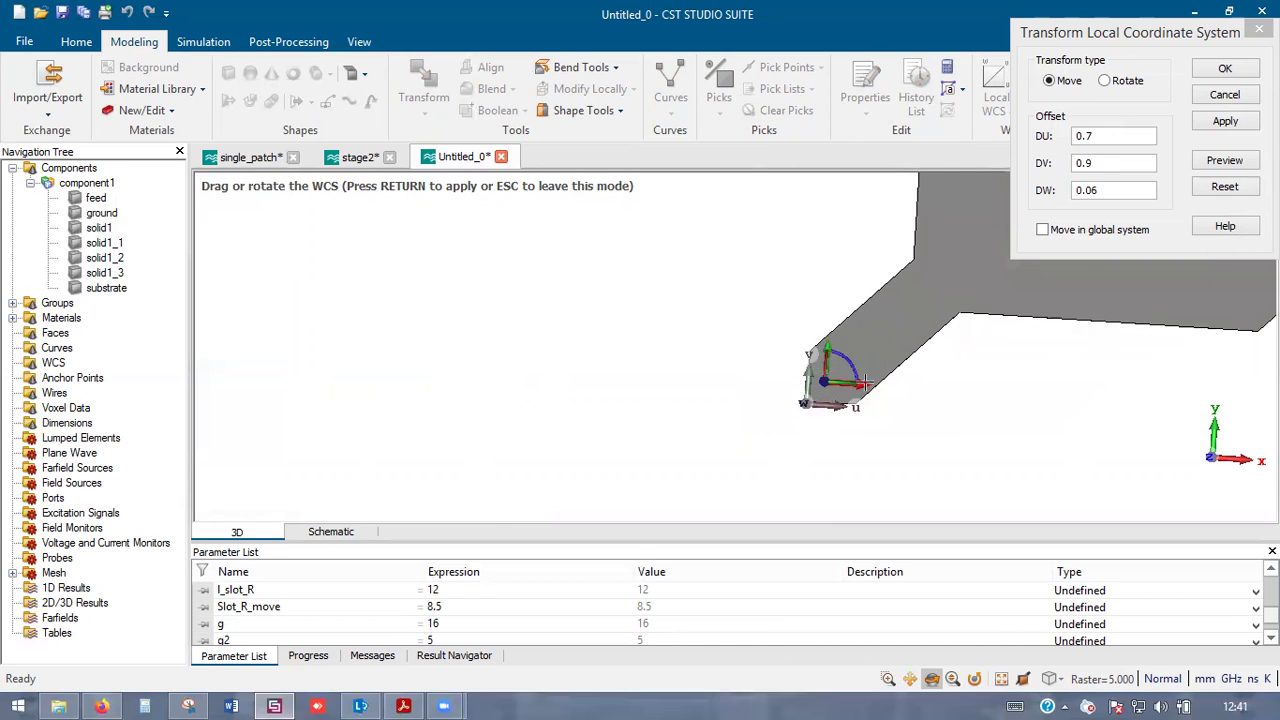
scroll(835, 343, down, 3)
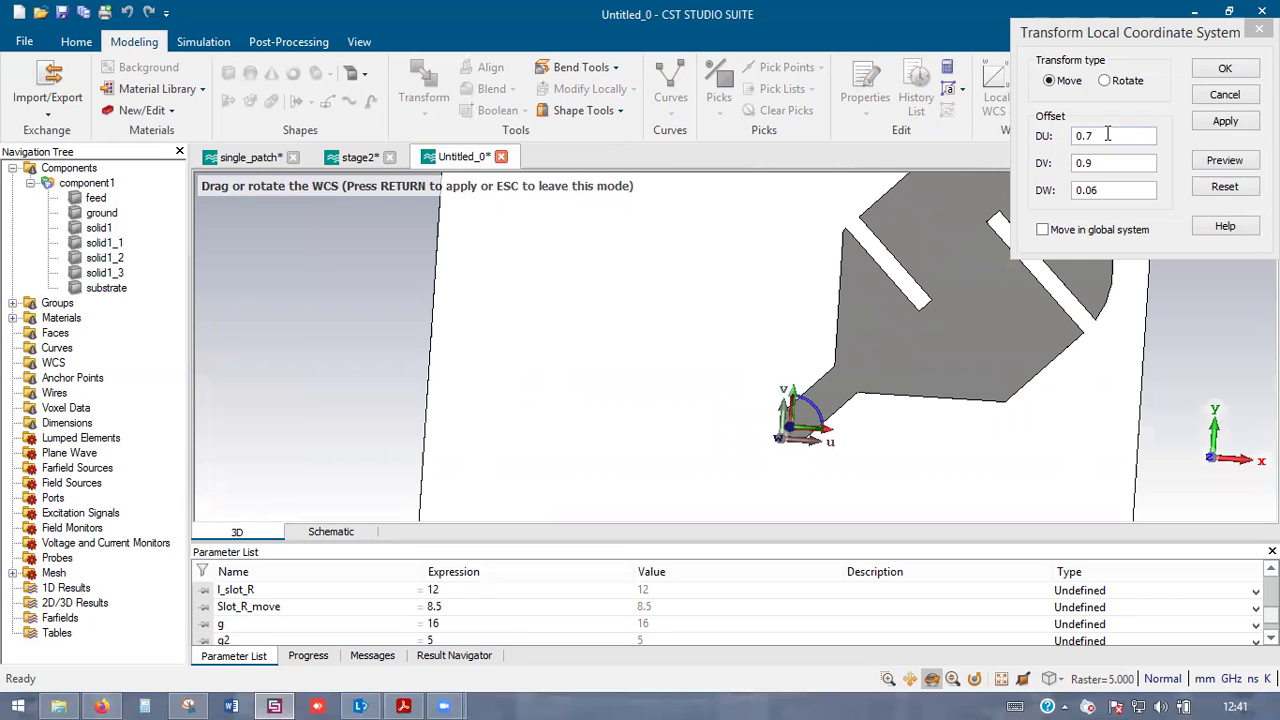
- Set both the DU and DW offsets of the local WCS to the parameter feed_move
click(1025, 143)
text(feed_mov)
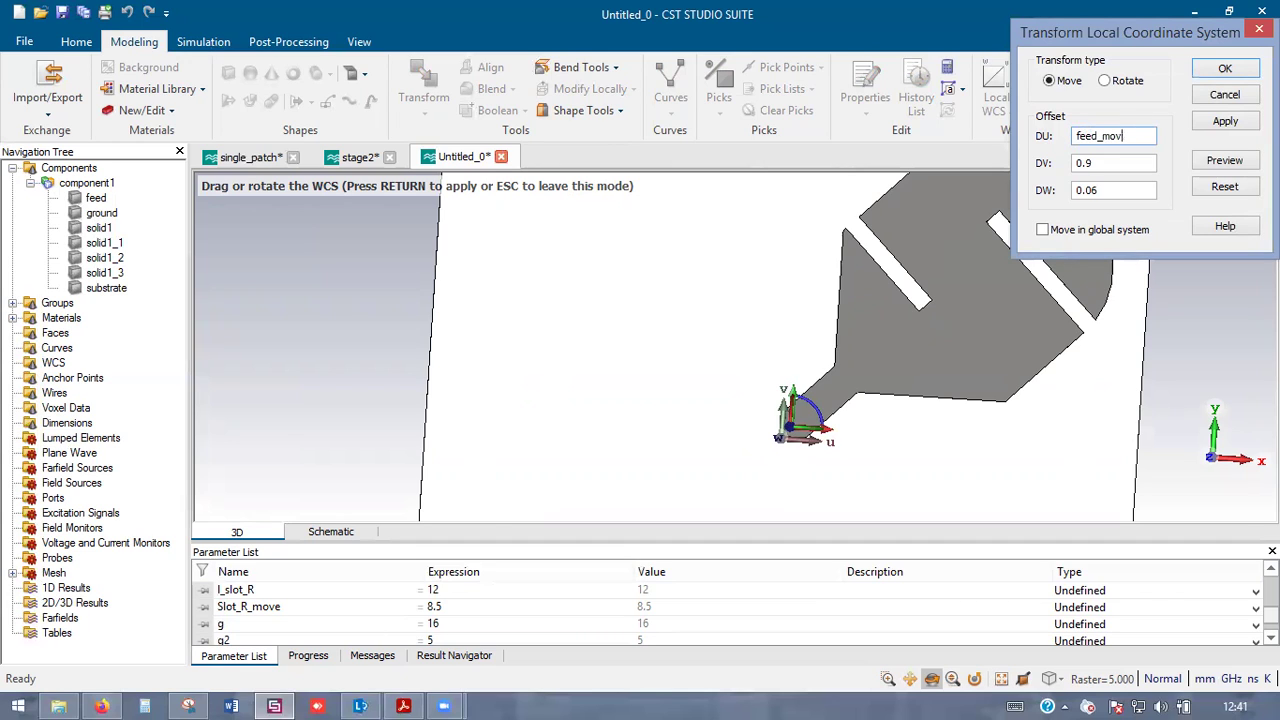
key(ctrl+a)
drag(1121, 190, 1055, 184)
text(-g/2)
drag(1136, 195, 1051, 195)
click(1119, 135)
double_click(1119, 135)
key(ctrl+c)
click(1123, 184)
key(ctrl+v)
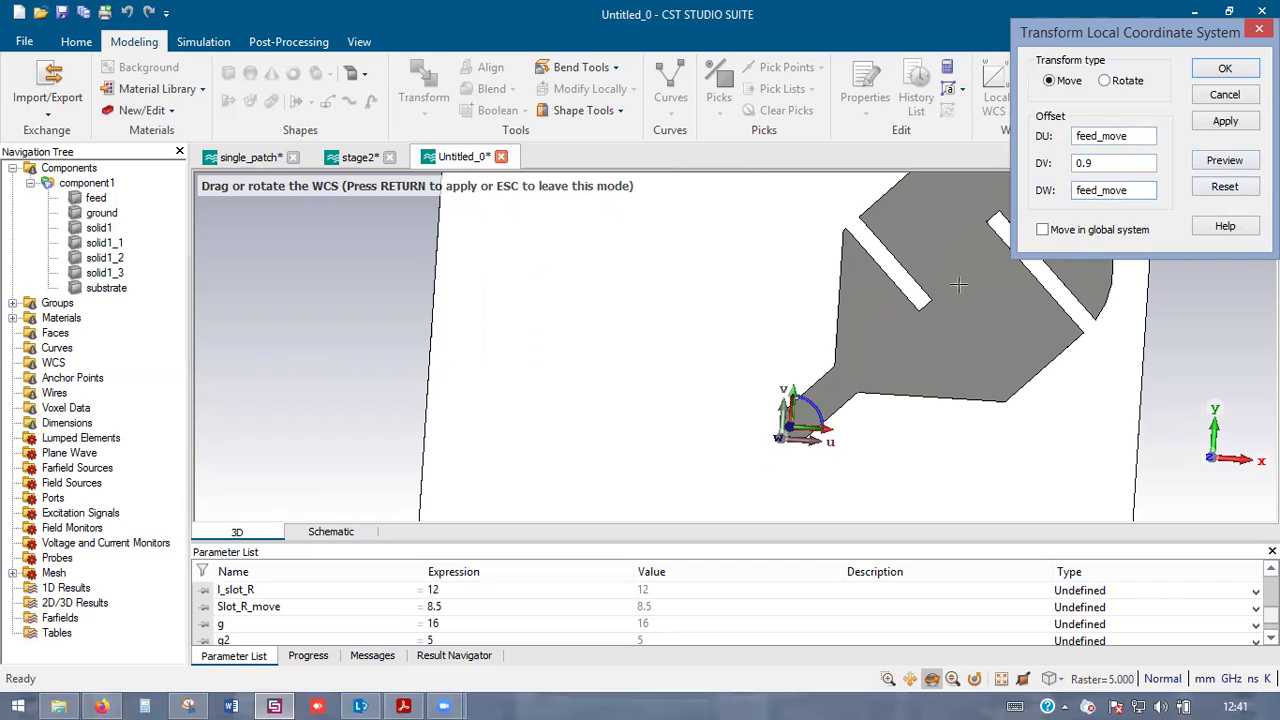
- Apply the WCS move with the new parameter feed_move defined as 0.5
click(1225, 68)
text(0.5)
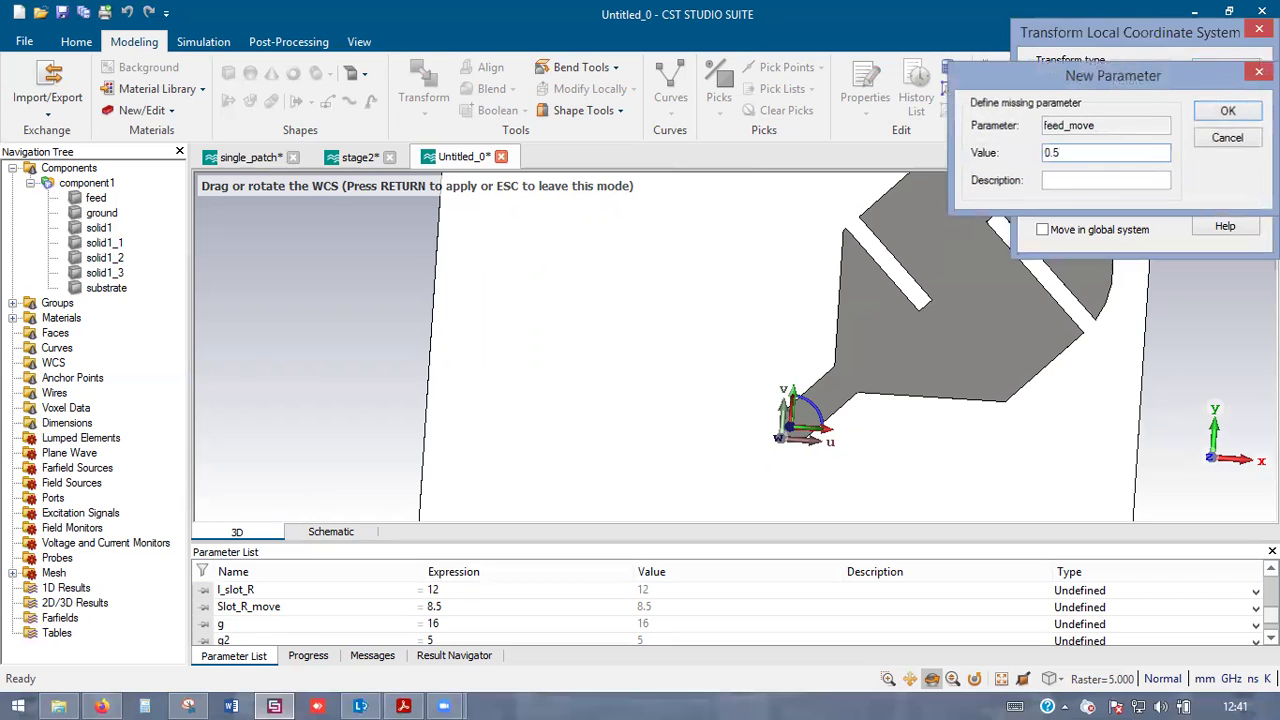
key(Return)
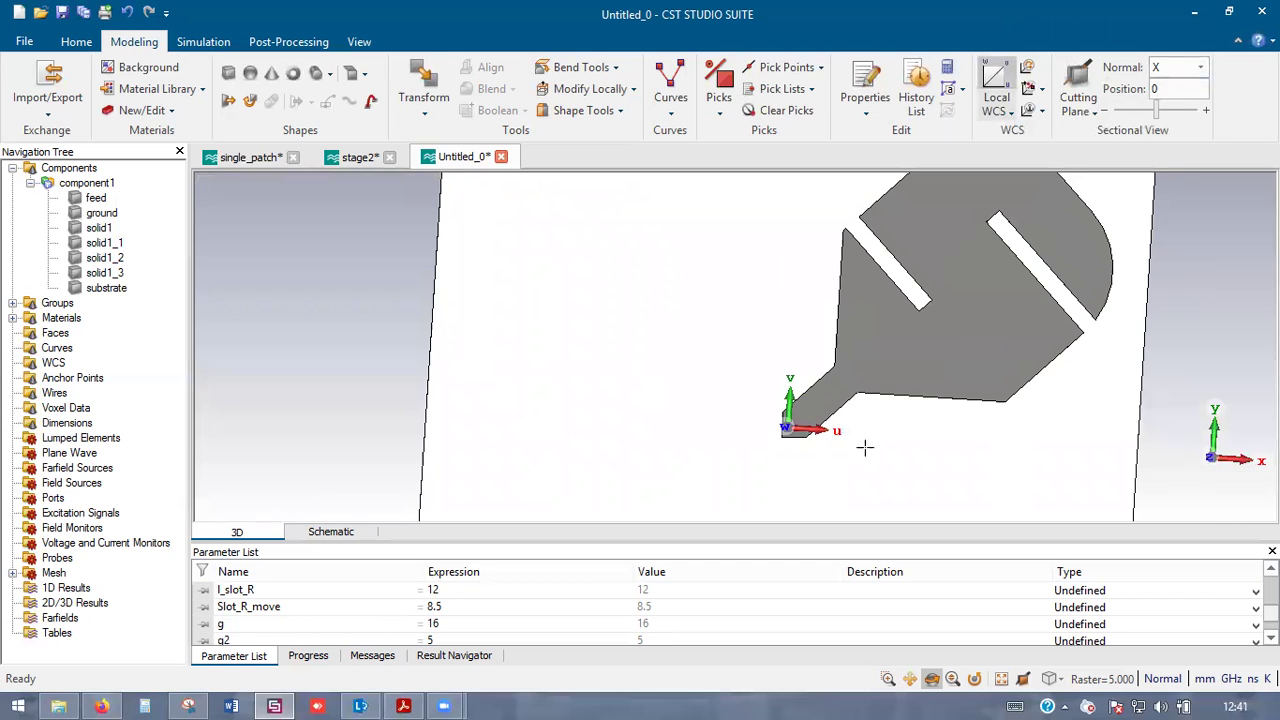
- Set the parameter feed_move to 2 in the parameter list
scroll(863, 449, up, 5)
scroll(490, 625, down, 1)
double_click(490, 620)
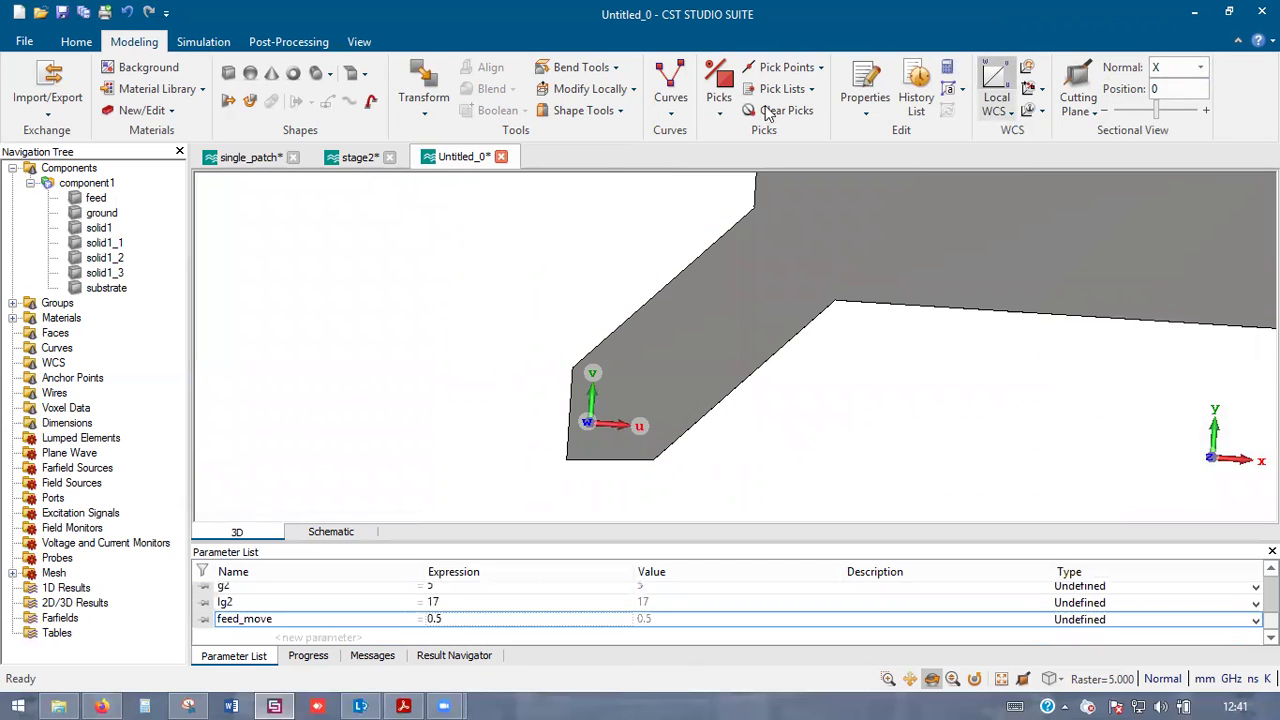
text(2)
key(Return)
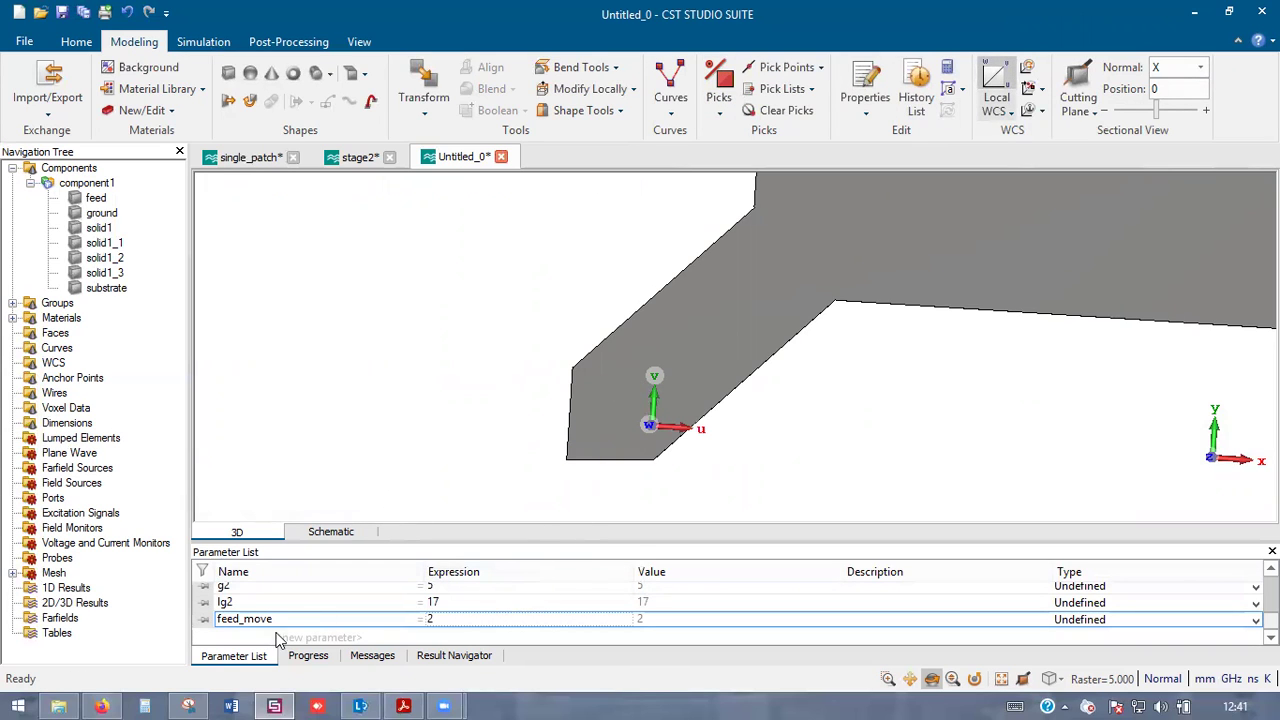
- Reset the local WCS and align its origin with the upper corner point at the pointed end of the patch feed
drag(623, 398, 572, 67)
drag(622, 491, 631, 502)
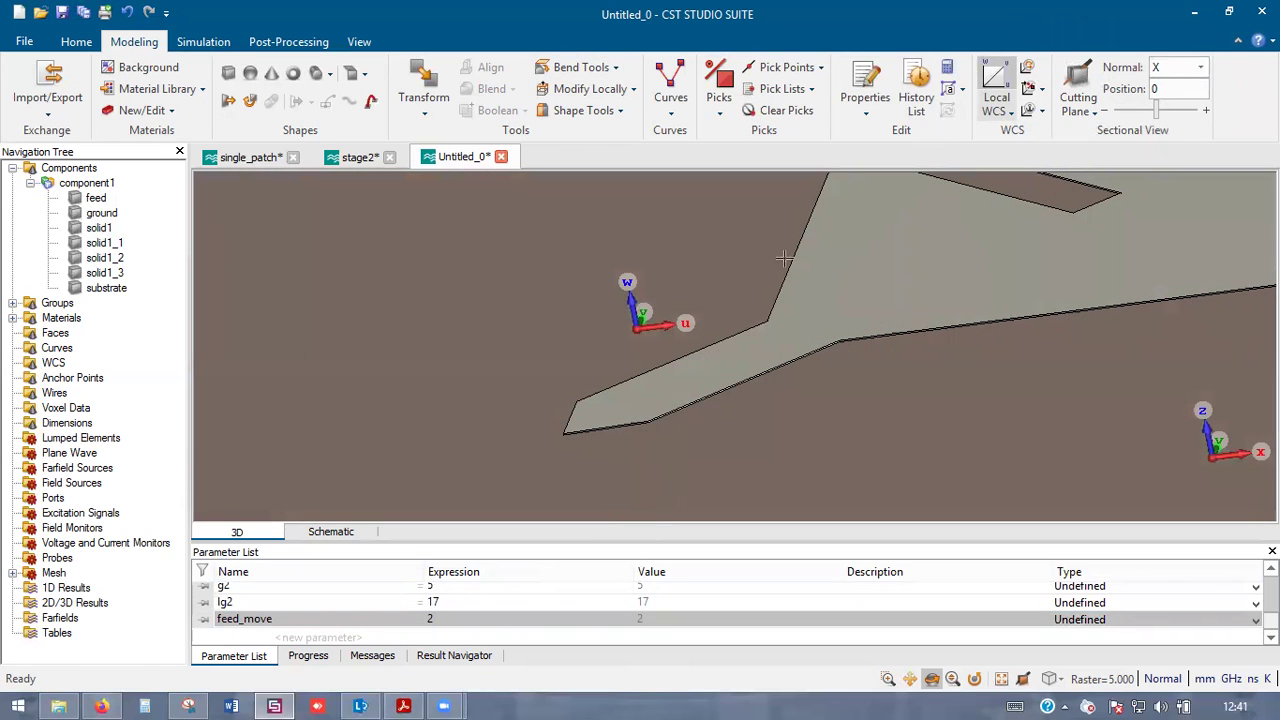
click(1005, 85)
drag(571, 450, 483, 557)
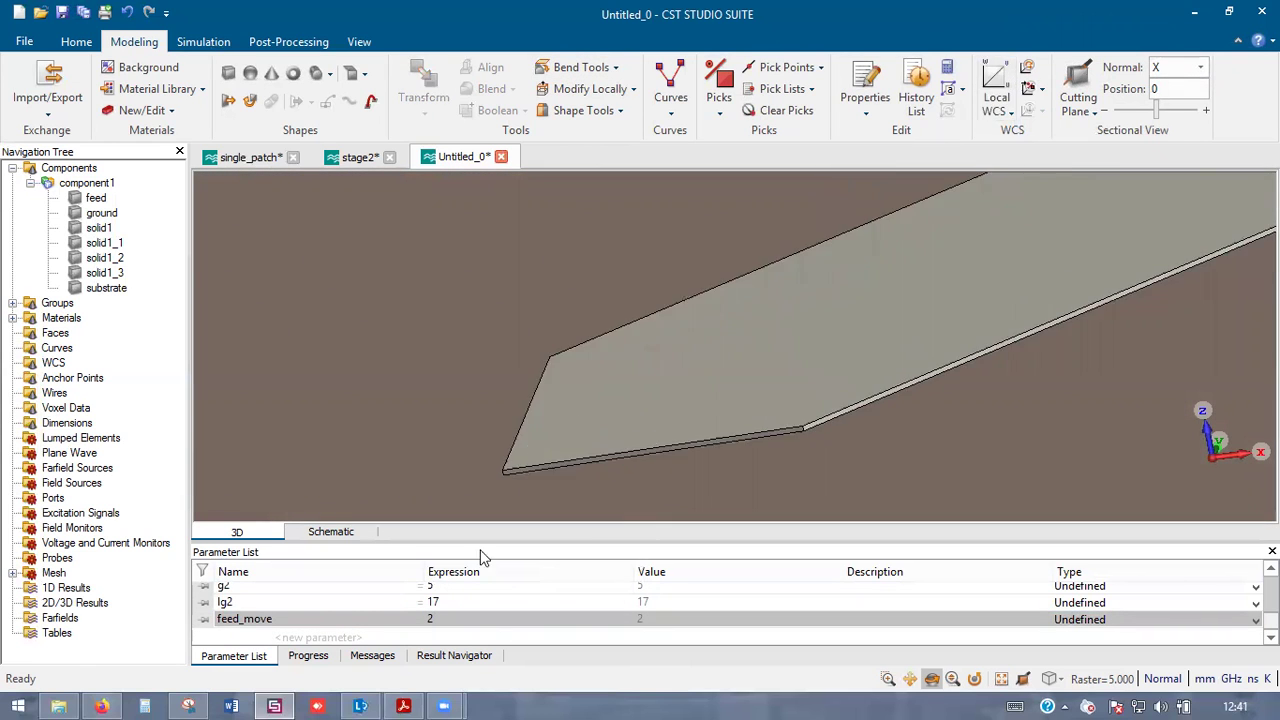
scroll(500, 470, up, 2)
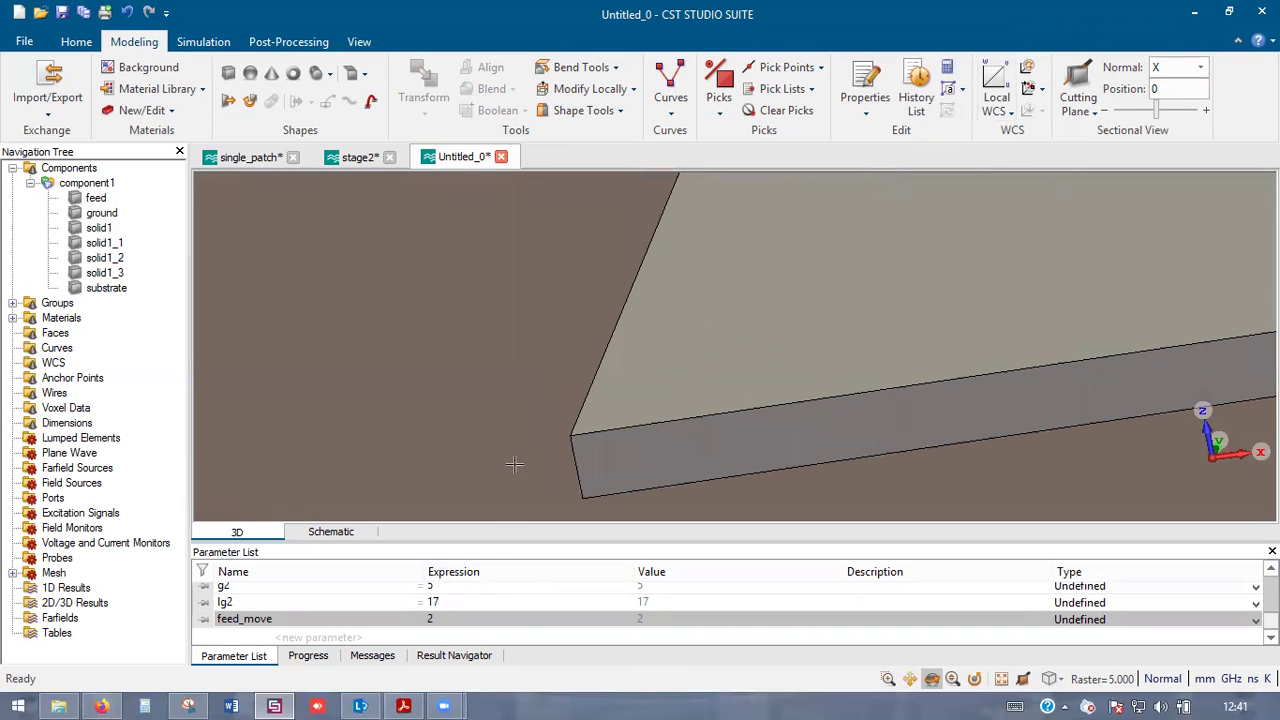
key(p)
click(570, 436)
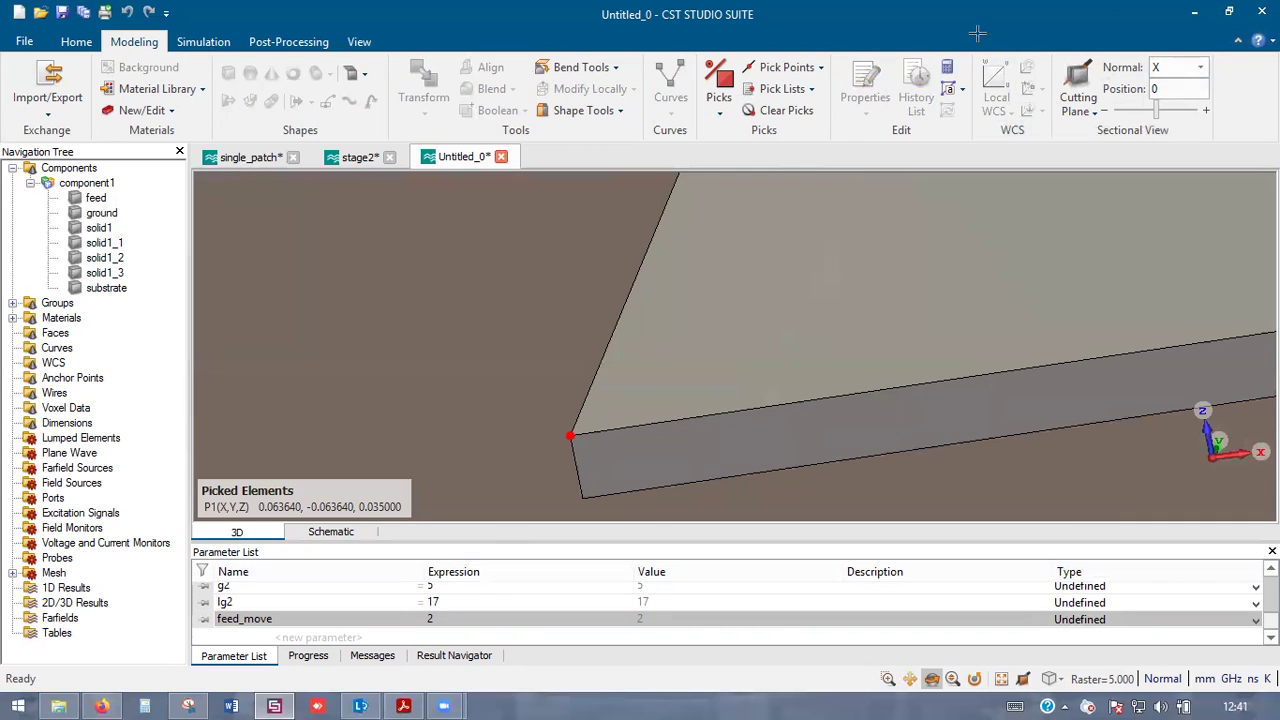
click(1000, 85)
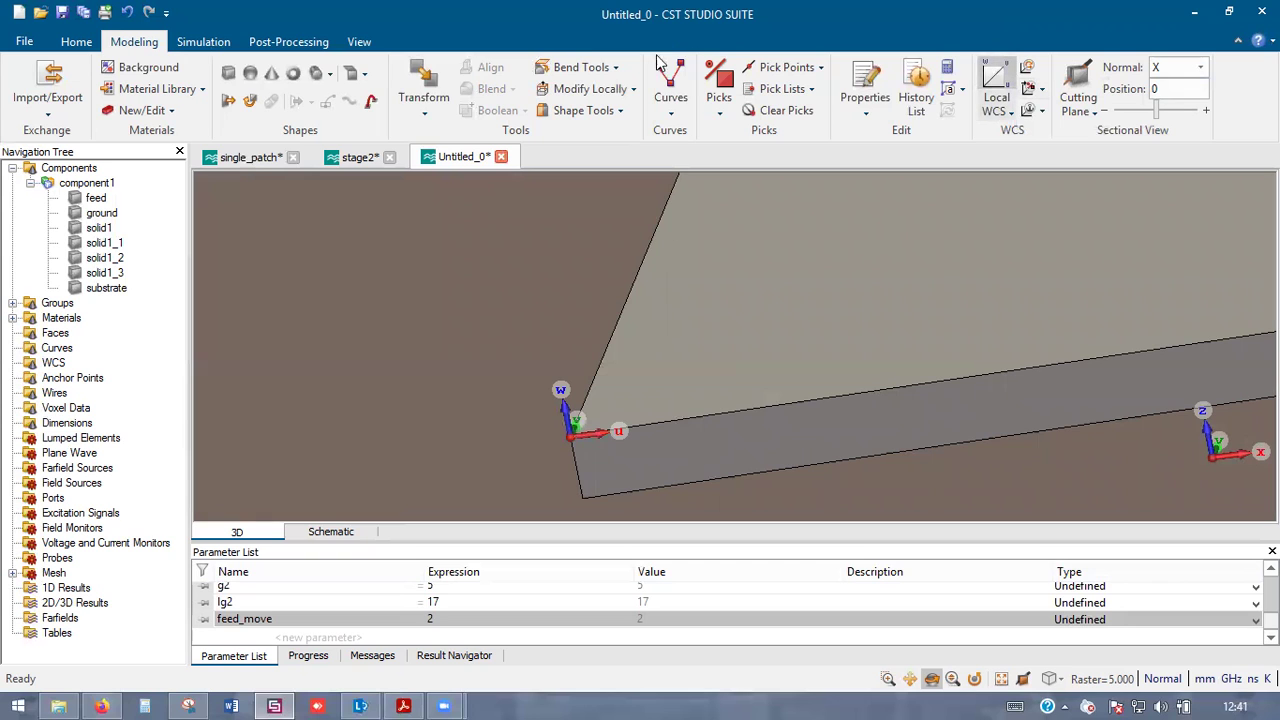
- Start moving the local WCS inward from the feed corner by about DU 0.09 and DV 0.08
click(1027, 67)
drag(604, 440, 775, 413)
drag(862, 294, 980, 612)
drag(696, 300, 694, 160)
scroll(744, 327, down, 3)
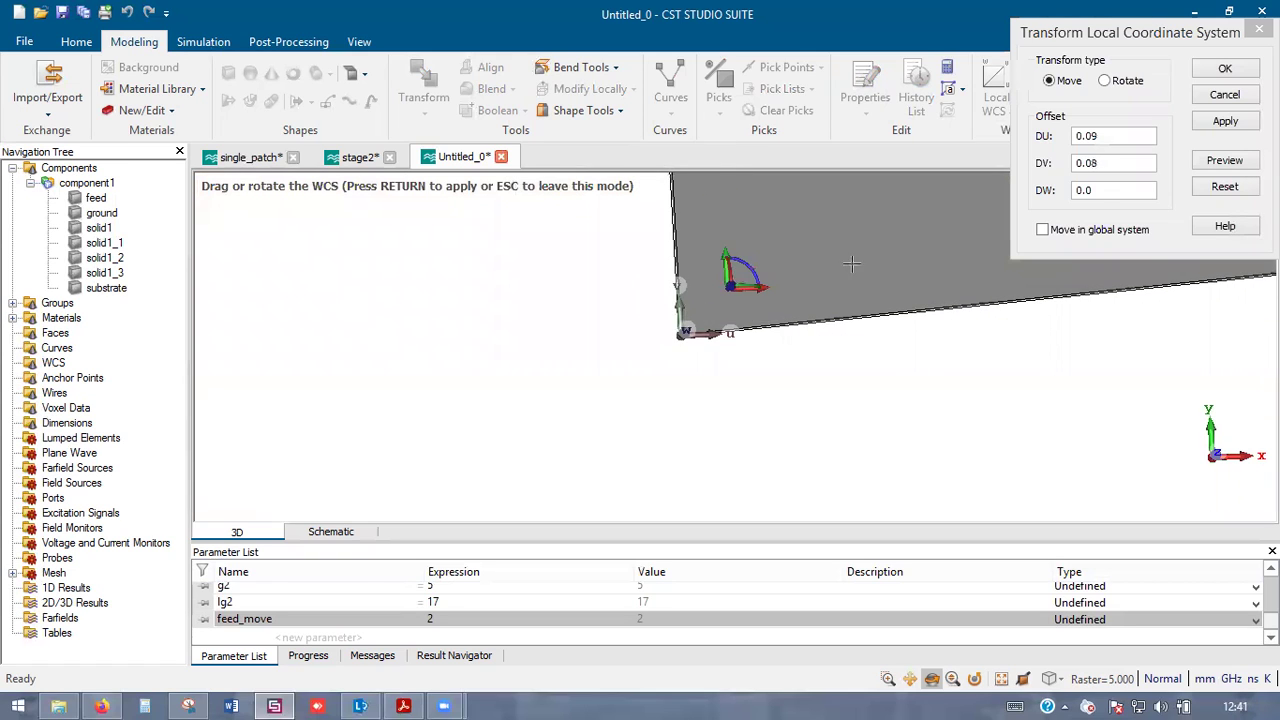
drag(837, 363, 805, 42)
scroll(774, 285, up, 3)
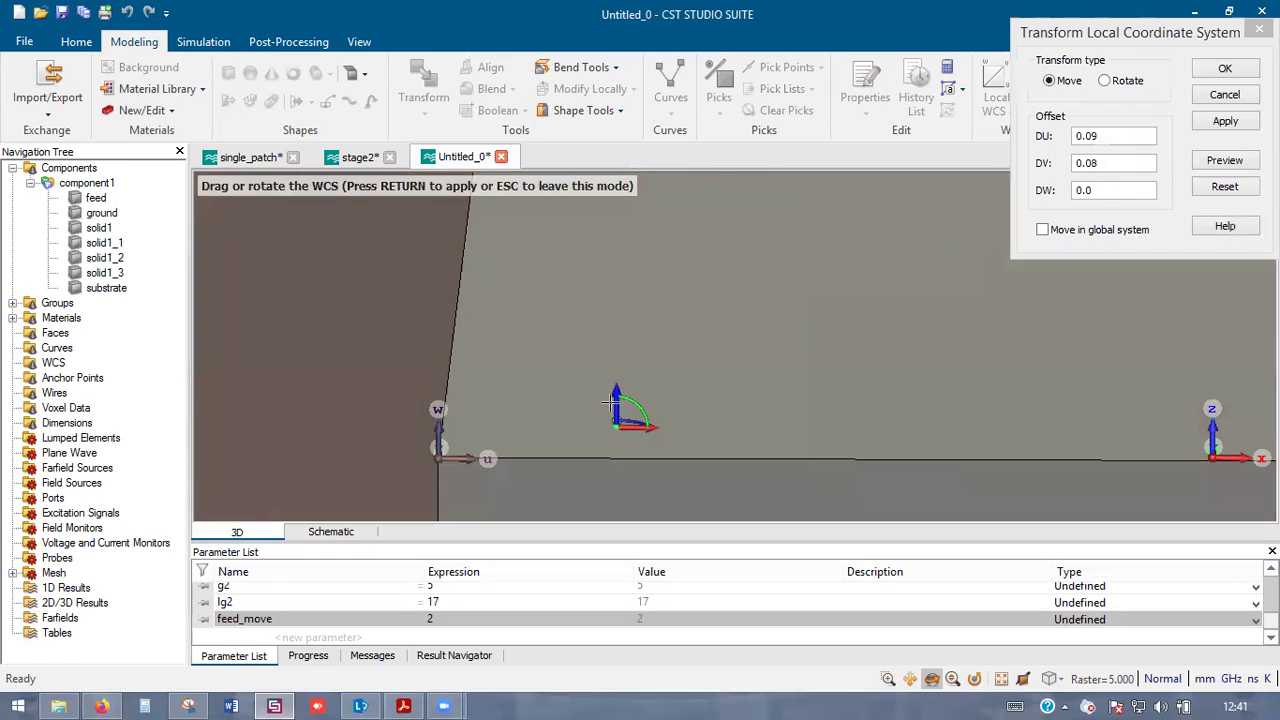
- Set both the DU and DV offsets of the local WCS to feed_move and apply the move
click(1114, 135)
drag(1114, 135, 918, 140)
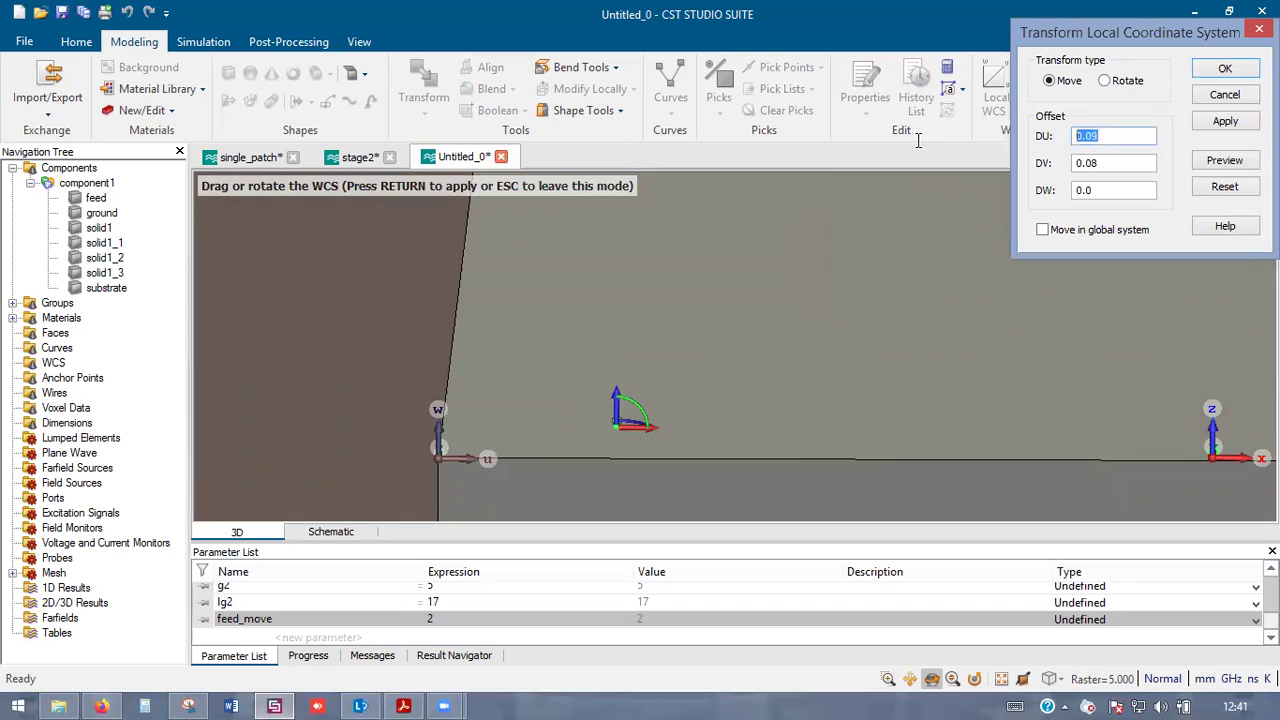
text(feed_move)
key(ctrl+a)
key(ctrl+c)
double_click(1100, 163)
key(ctrl+v)
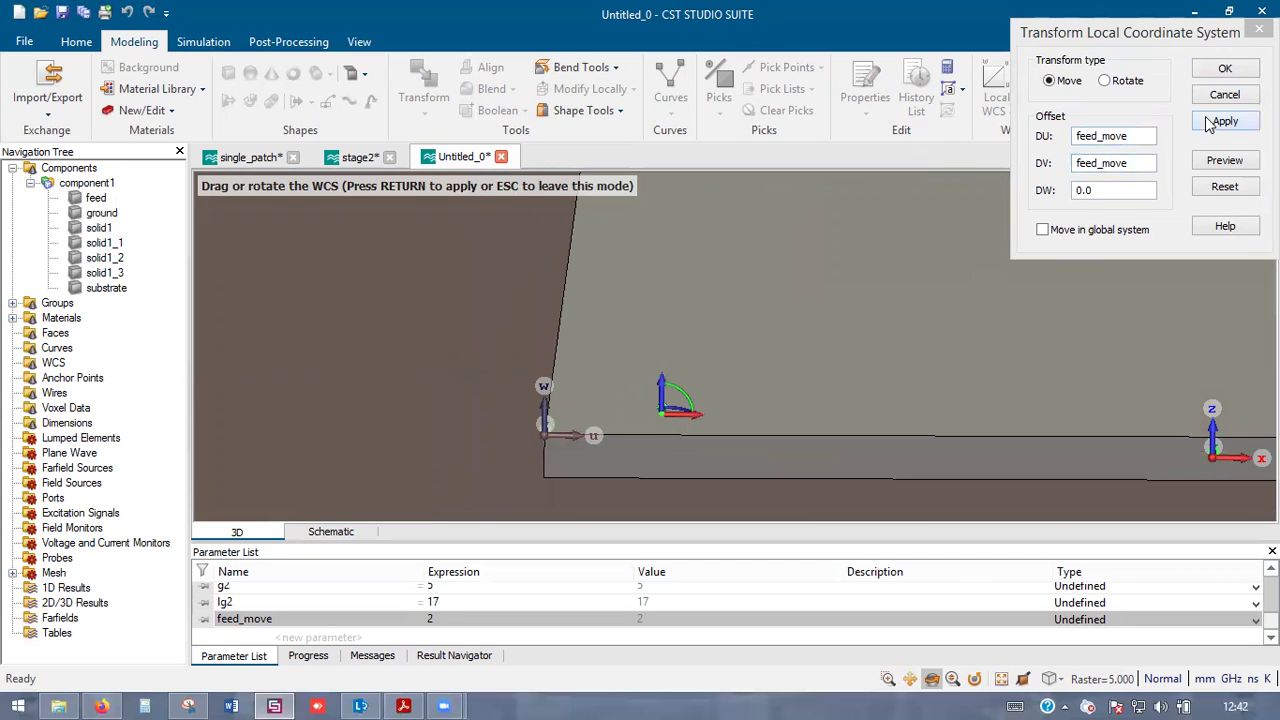
click(1225, 68)
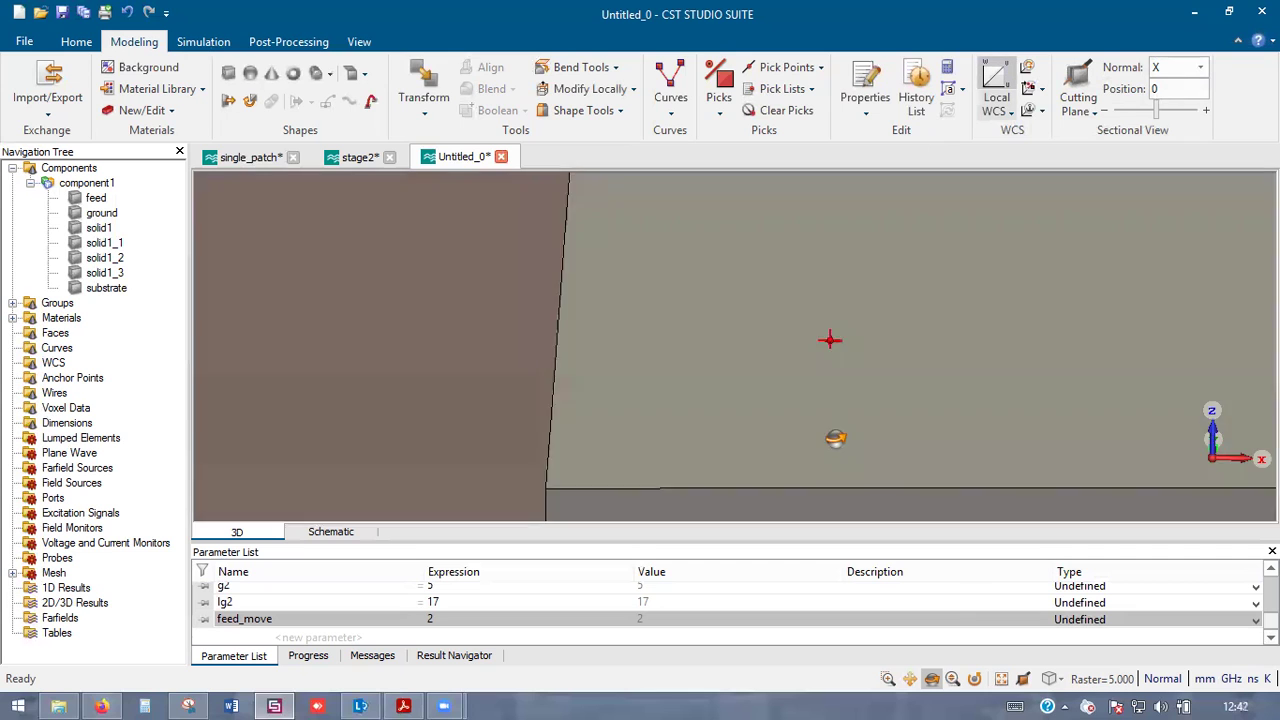
- Examine the position of the local WCS origin on the patch feed from the top
drag(836, 438, 836, 462)
scroll(836, 462, down, 5)
drag(979, 389, 985, 505)
scroll(900, 463, down, 5)
scroll(903, 462, up, 5)
mouse_move(944, 458)
mouse_down()
mouse_move(956, 137)
mouse_move(974, 286)
mouse_move(876, 399)
mouse_up()
scroll(880, 358, down, 6)
scroll(811, 400, down, 2)
ctrl+drag(937, 428, 880, 404)
scroll(717, 391, down, 5)
scroll(760, 397, up, 5)
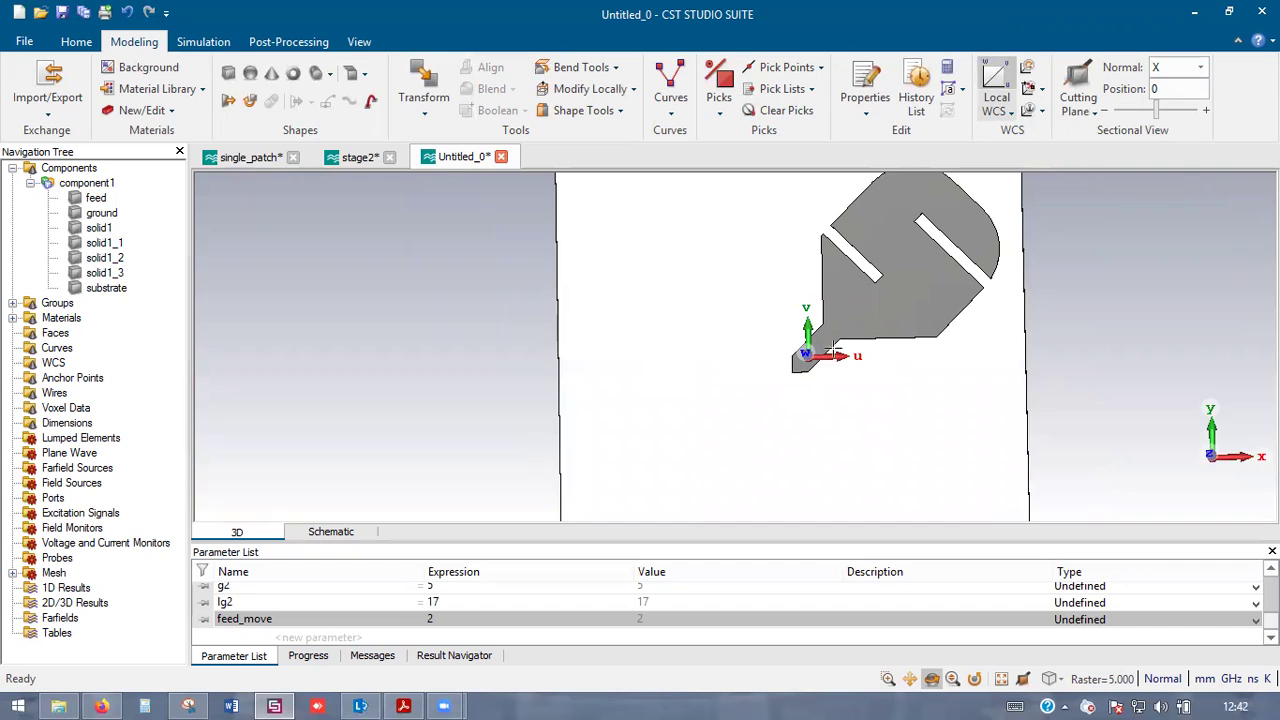
scroll(816, 347, up, 3)
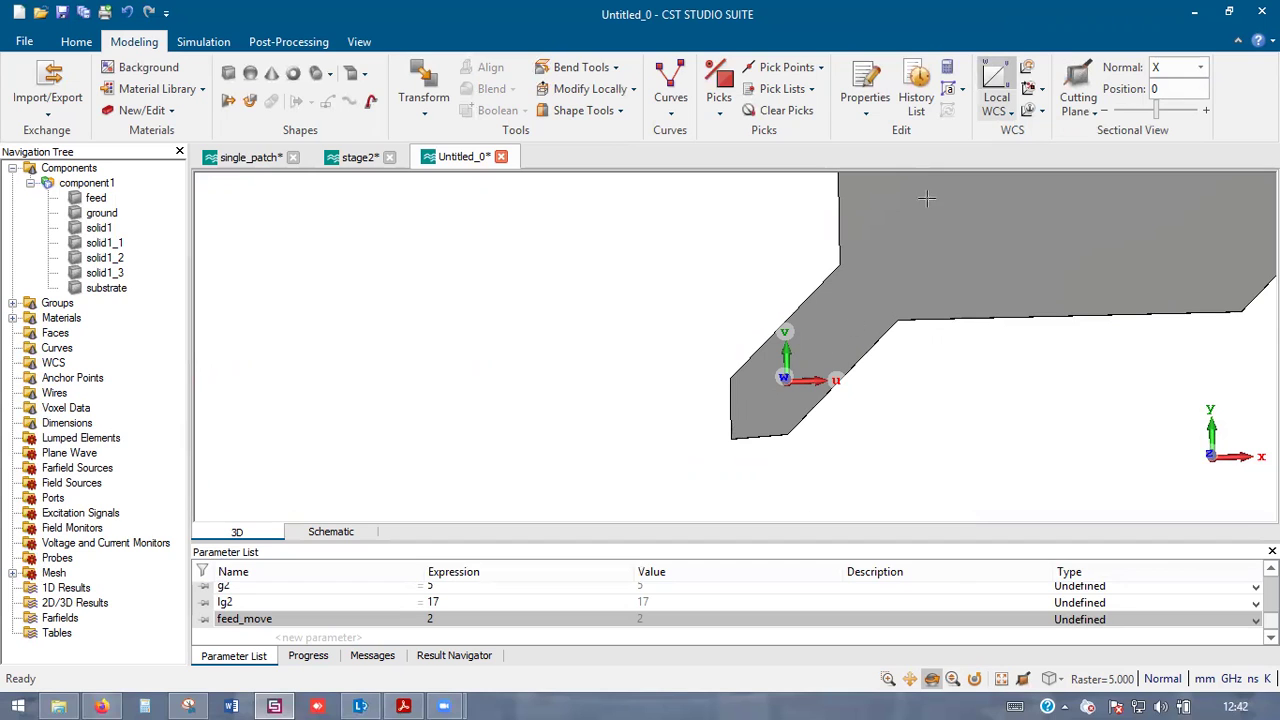
scroll(820, 368, down, 6)
scroll(820, 368, up, 4)
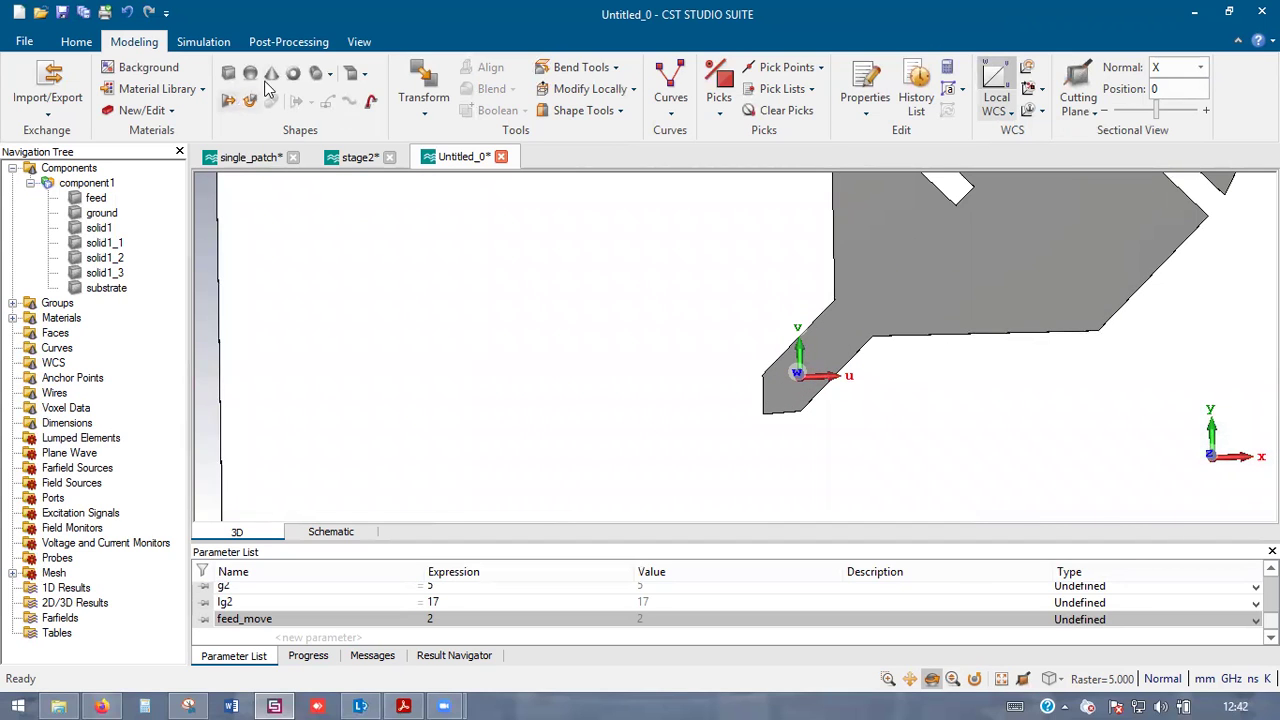
- Start a W-oriented cylinder defined by values, named inner_feed, with outer radius r_feed
click(315, 74)
key(Escape)
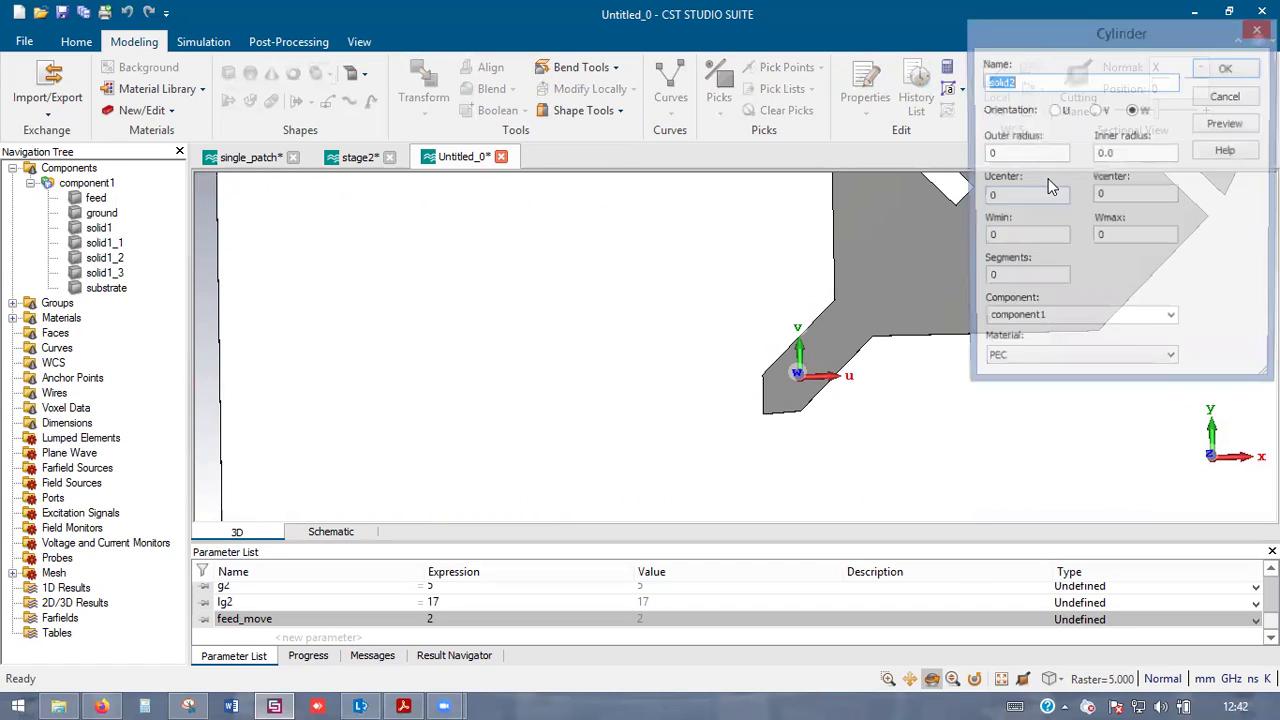
text(inner_feed)
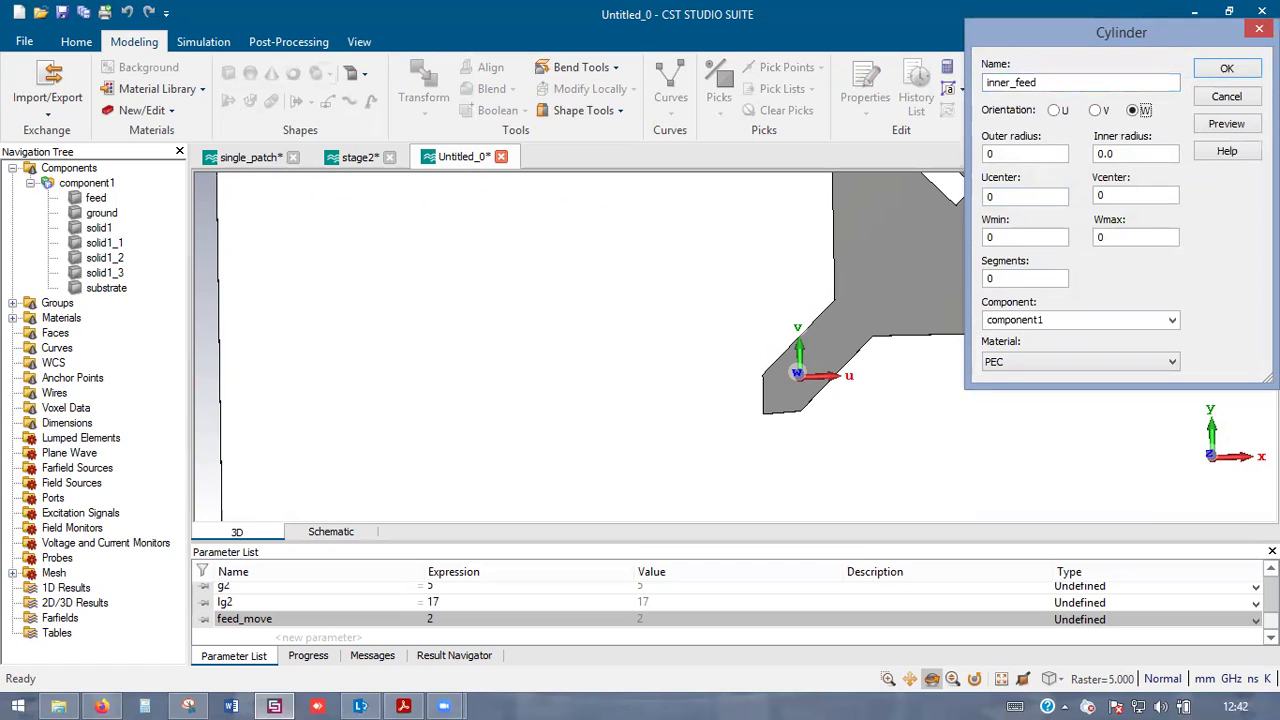
key(Tab)
text(r_f)
key(Tab)
key(Tab)
key(Tab)
key(Tab)
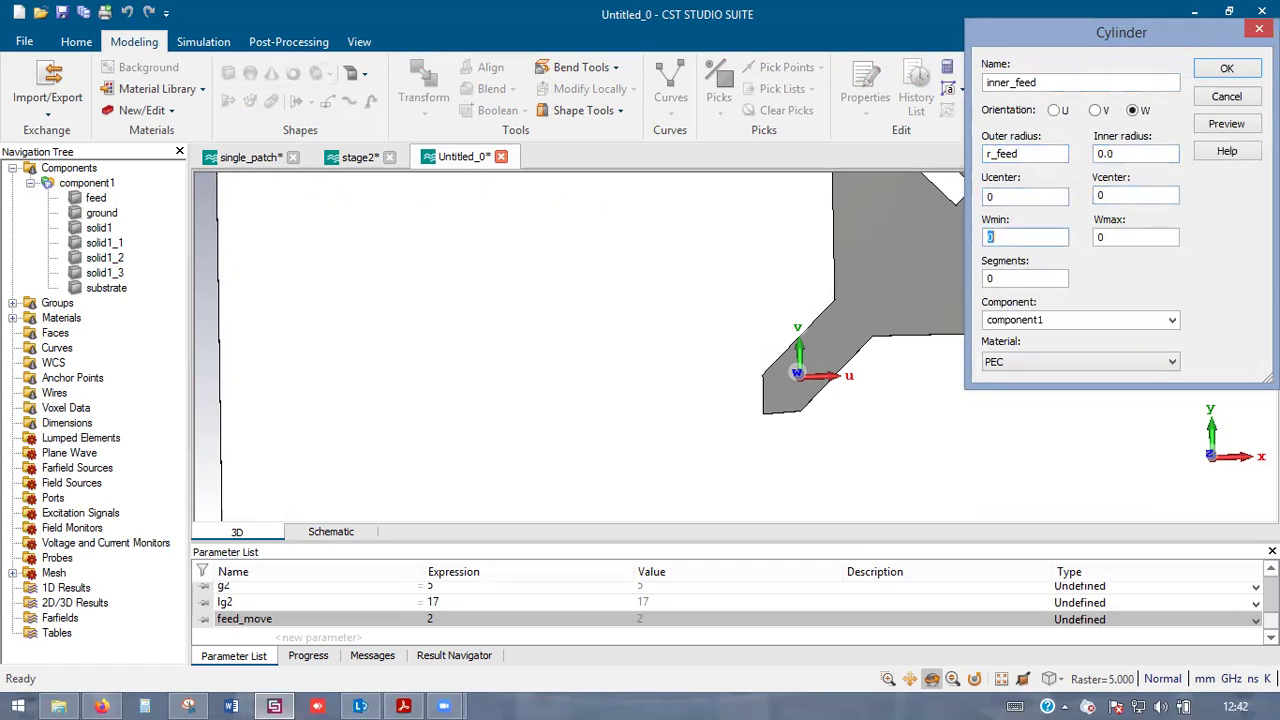
- Set the Wmax of the inner_feed cylinder to -hc-hs-hc-3
drag(826, 276, 885, 384)
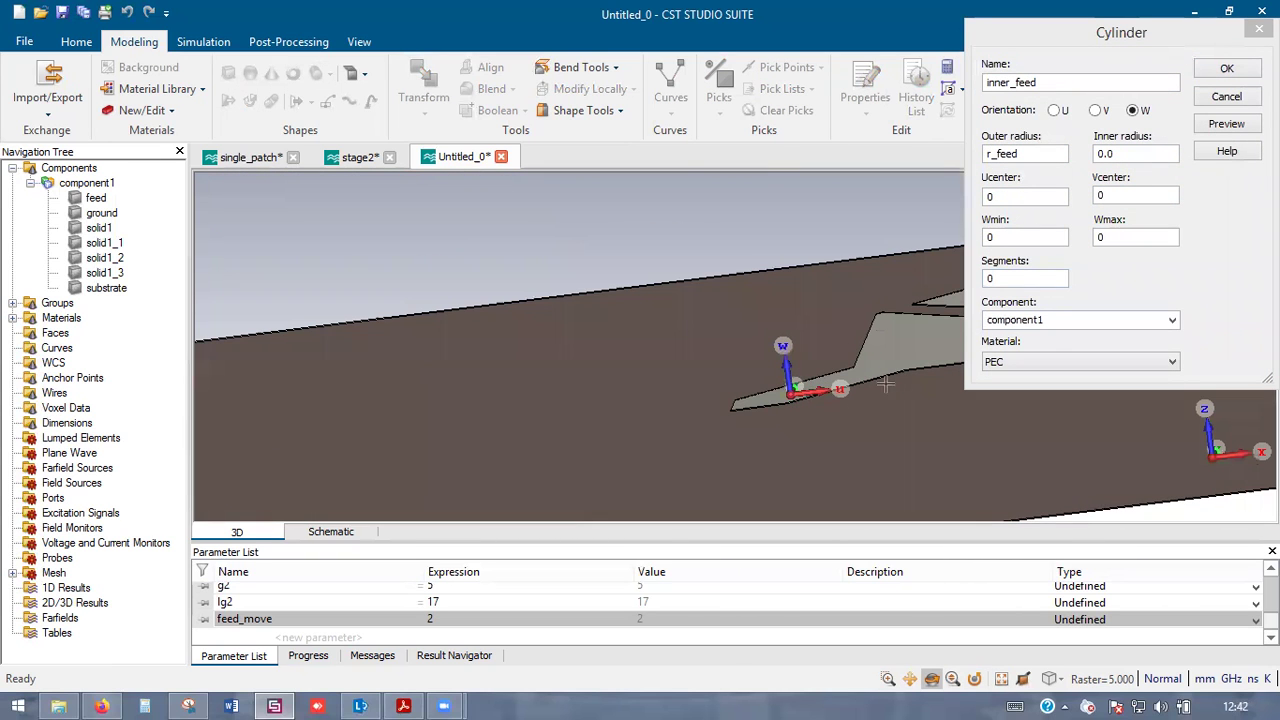
drag(1000, 238, 977, 240)
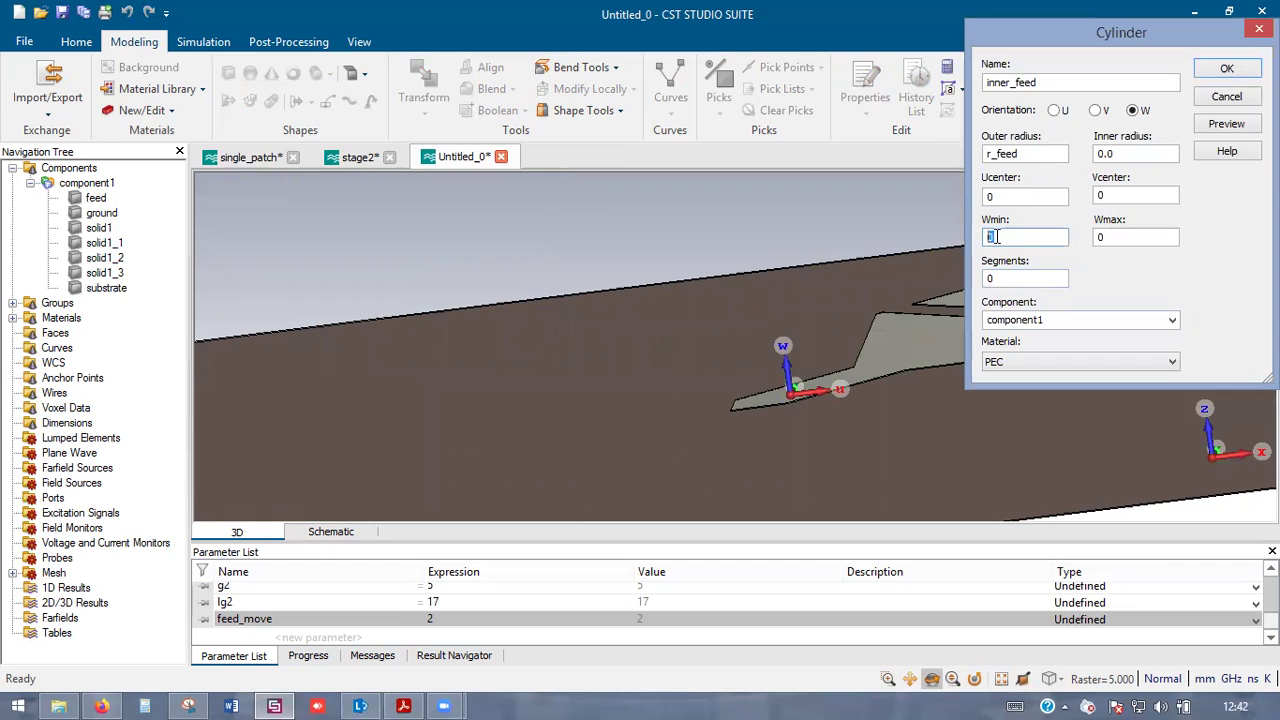
double_click(1100, 237)
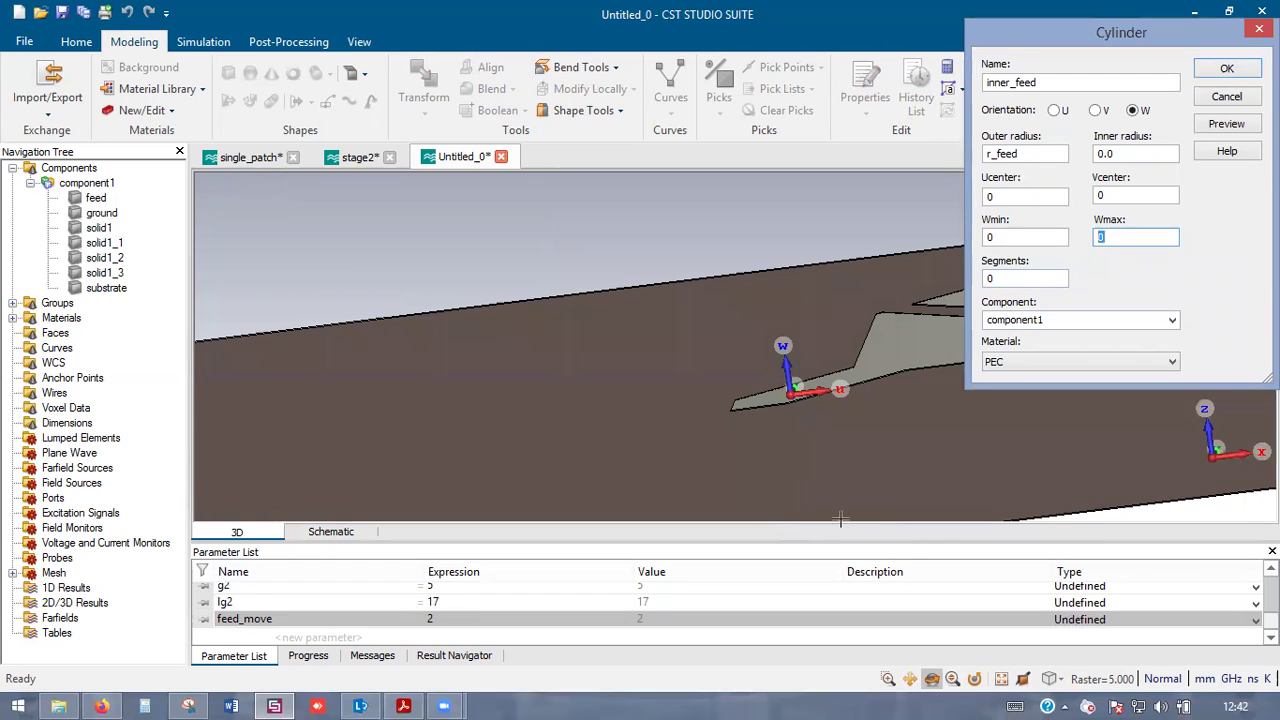
text(-hc-hs-hc-3)
scroll(700, 437, down, 5)
drag(680, 307, 707, 218)
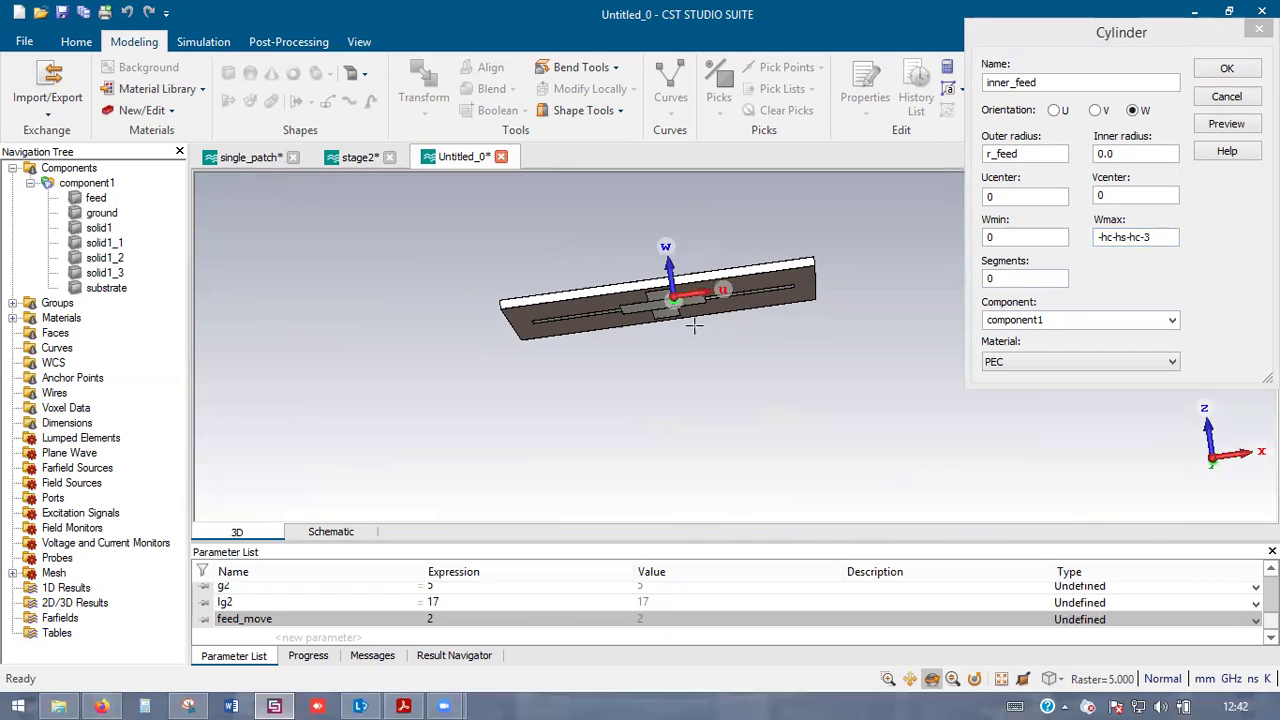
scroll(751, 434, up, 6)
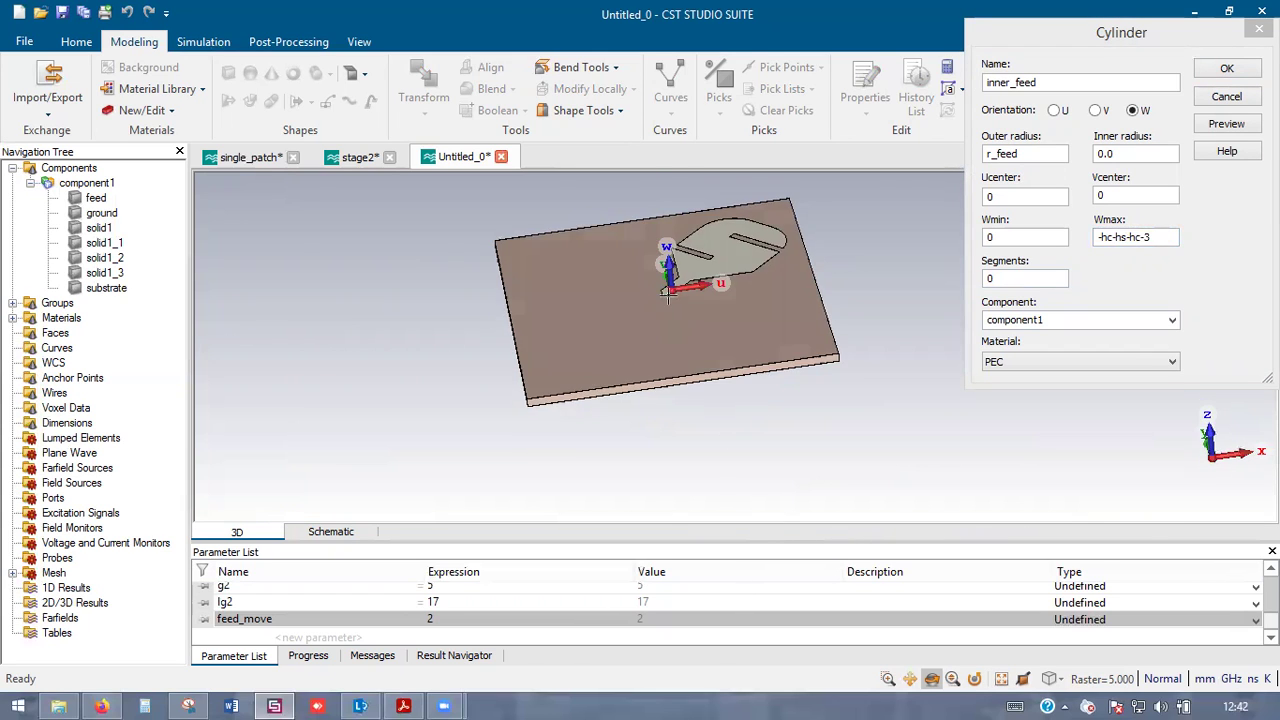
scroll(733, 241, up, 2)
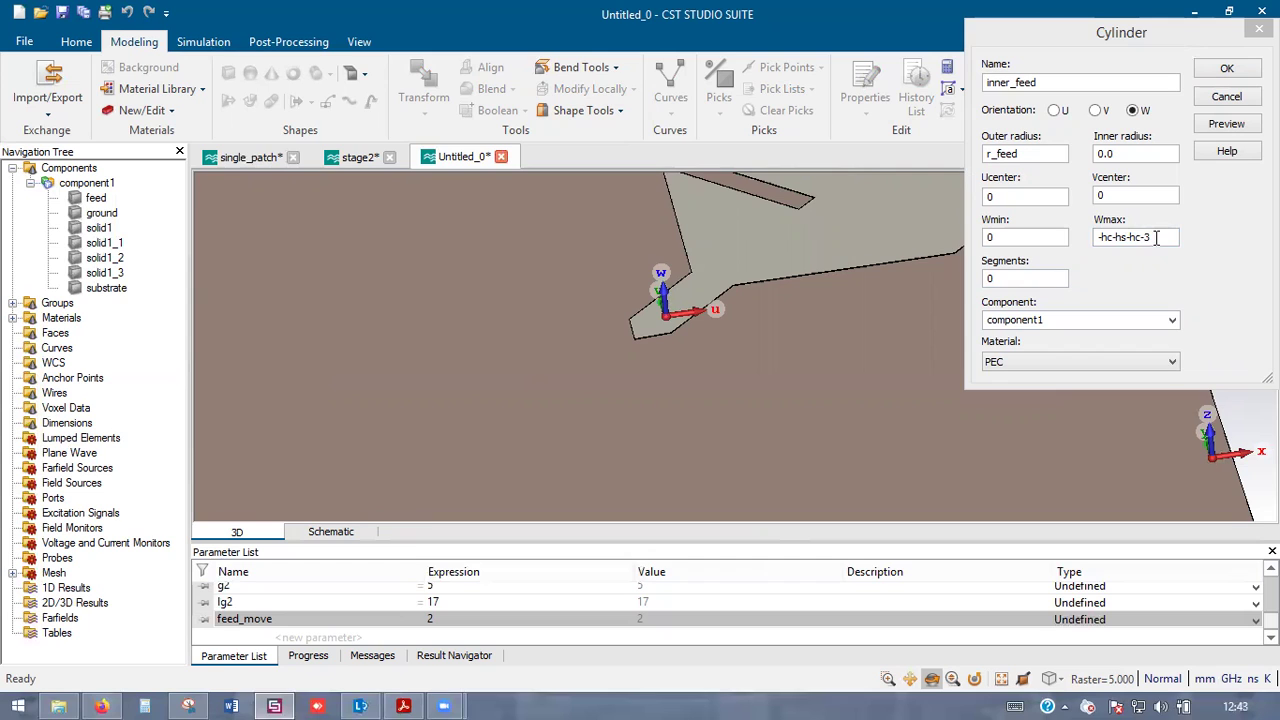
scroll(656, 413, down, 3)
scroll(659, 377, up, 3)
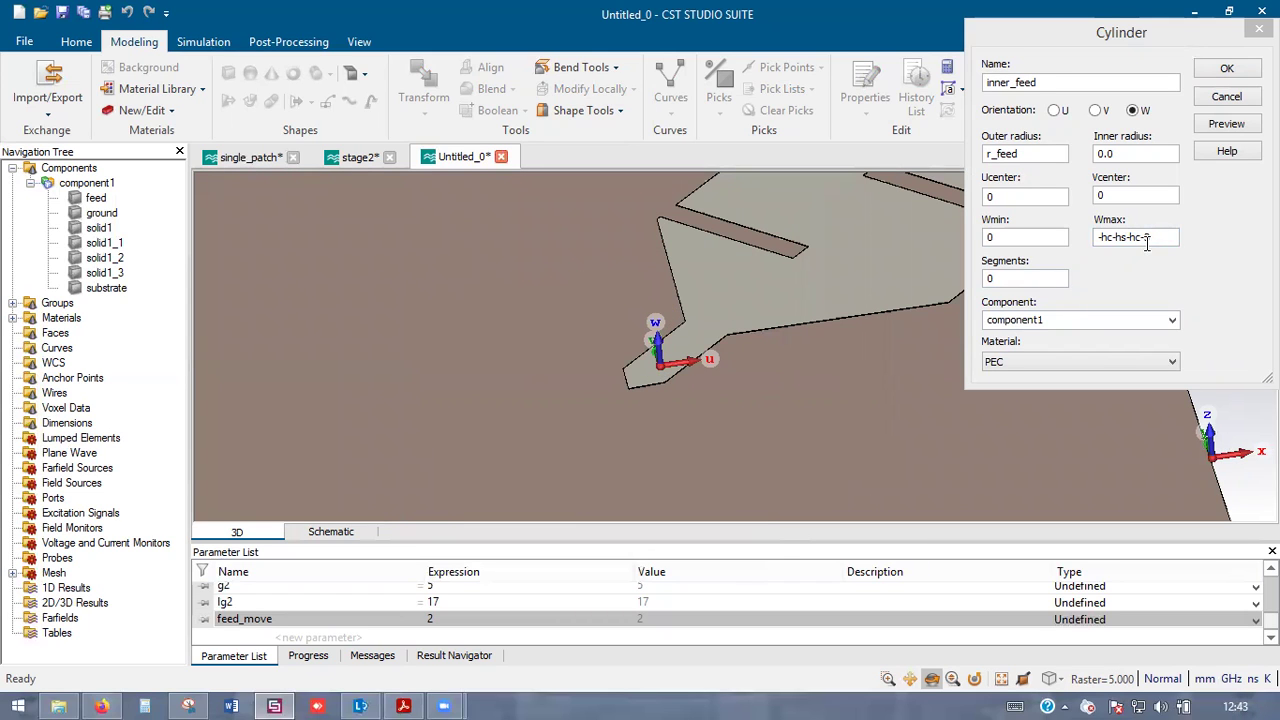
- Define the new parameter r_feed as 0.45 and create the inner_feed cylinder in PEC
click(1230, 125)
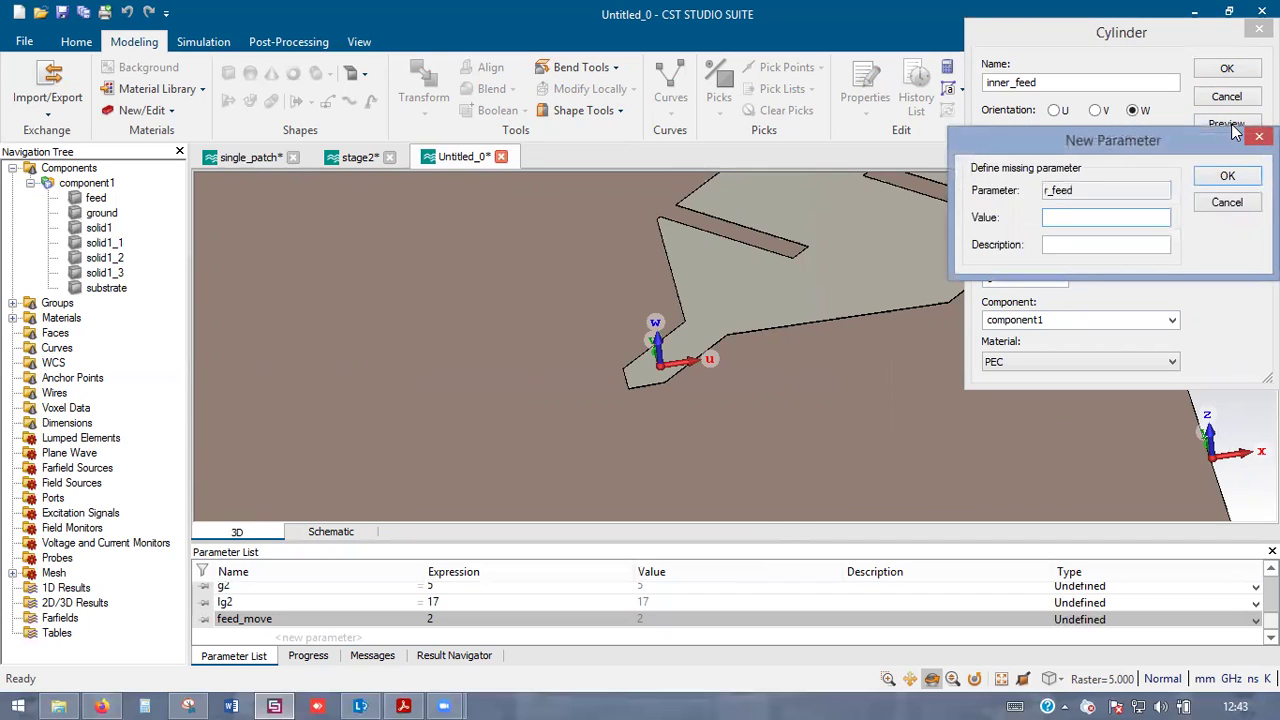
text(0.45)
key(Return)
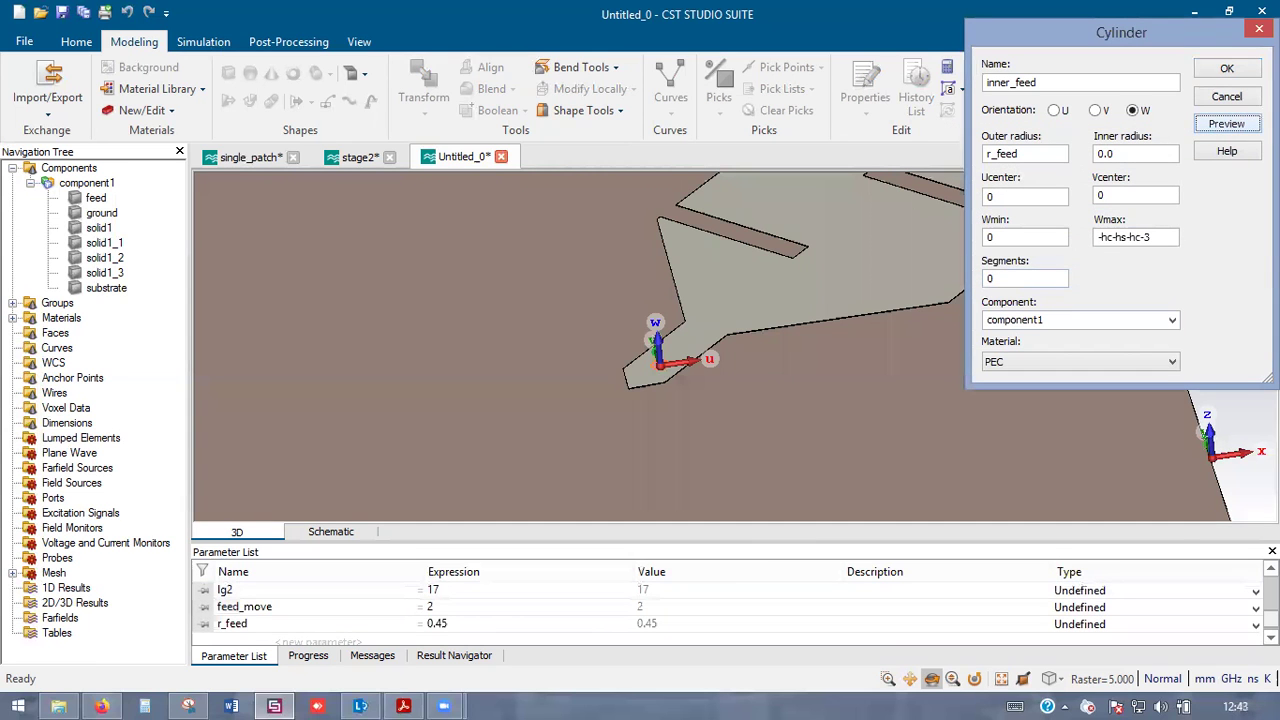
click(1243, 68)
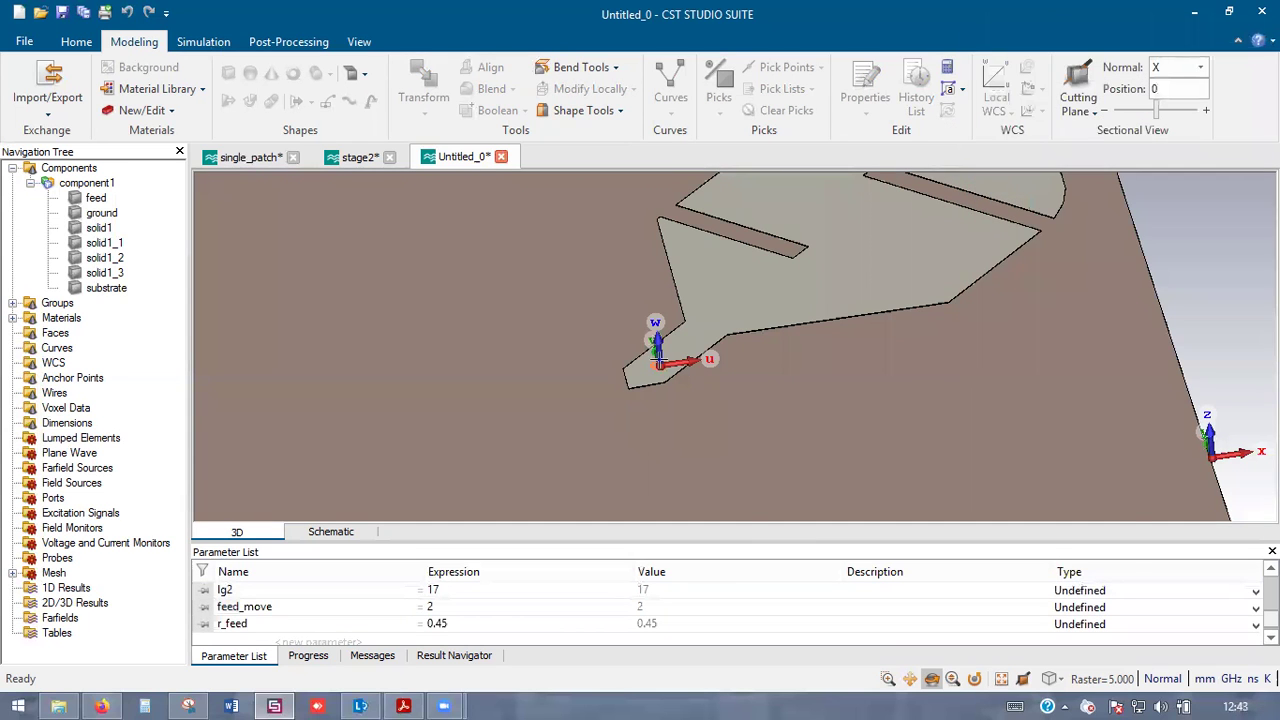
- Measure the diameter of the inner_feed cylinder between two opposite points on its top circle, and clear the picks
scroll(658, 359, up, 10)
scroll(686, 396, down, 5)
key(p)
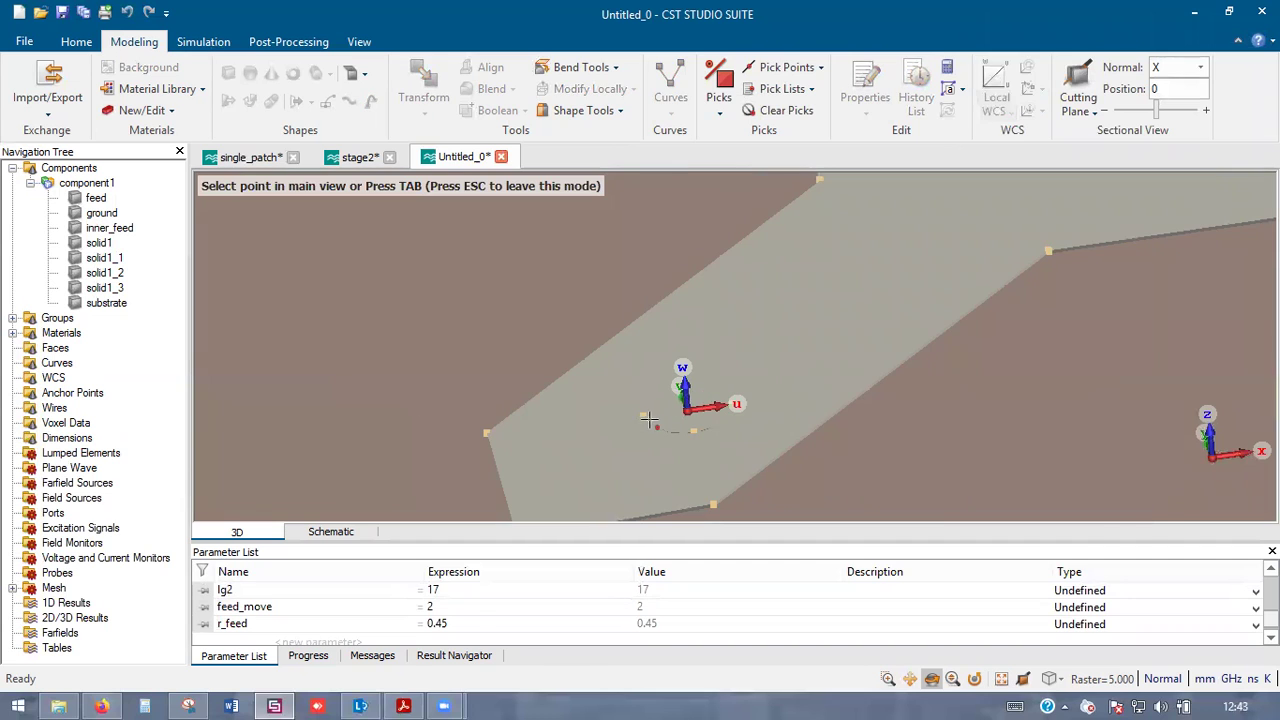
double_click(643, 413)
scroll(723, 397, up, 3)
key(p)
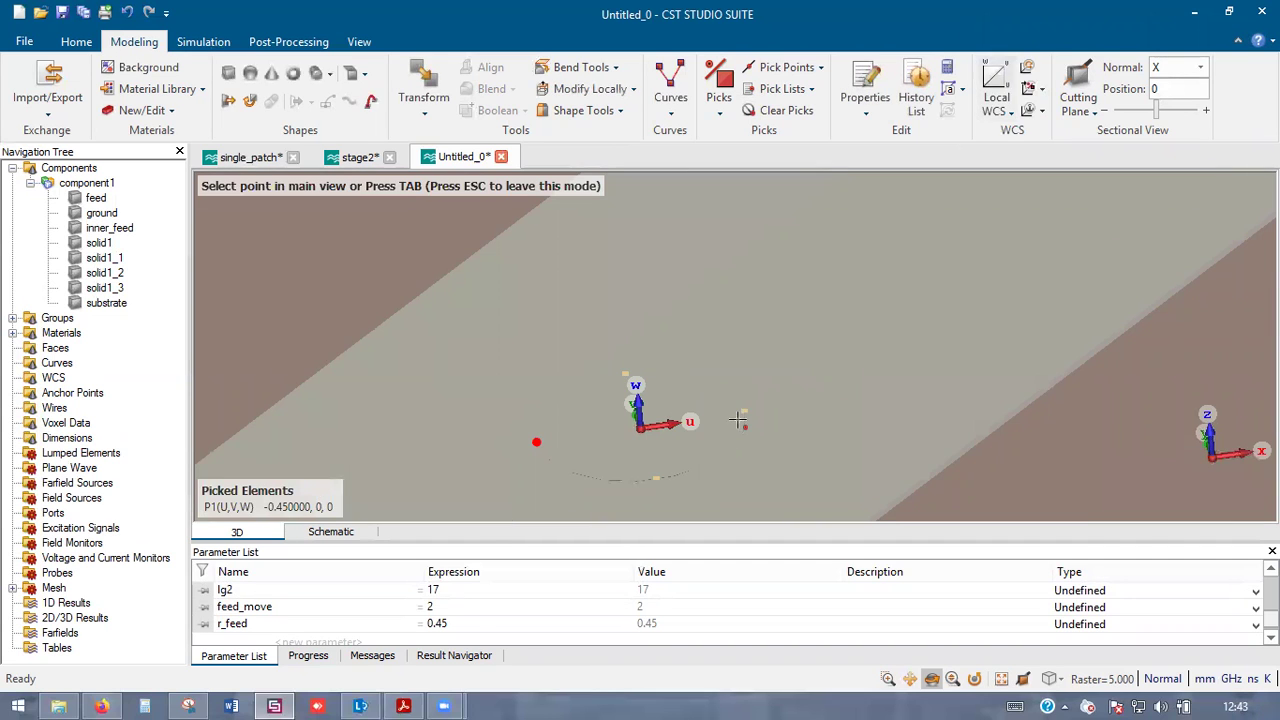
click(744, 410)
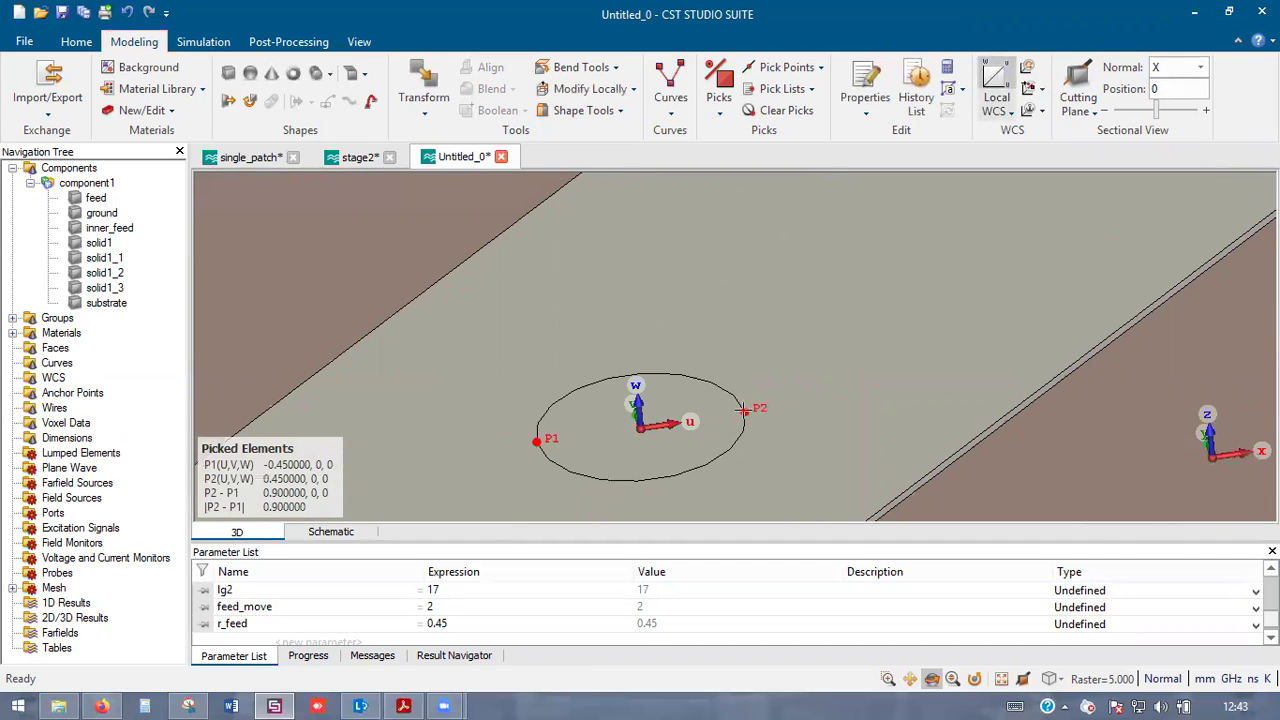
key(d)
- Start a W-oriented cylinder defined by values, named ptfe, with outer radius r_ptfe
scroll(708, 356, down, 8)
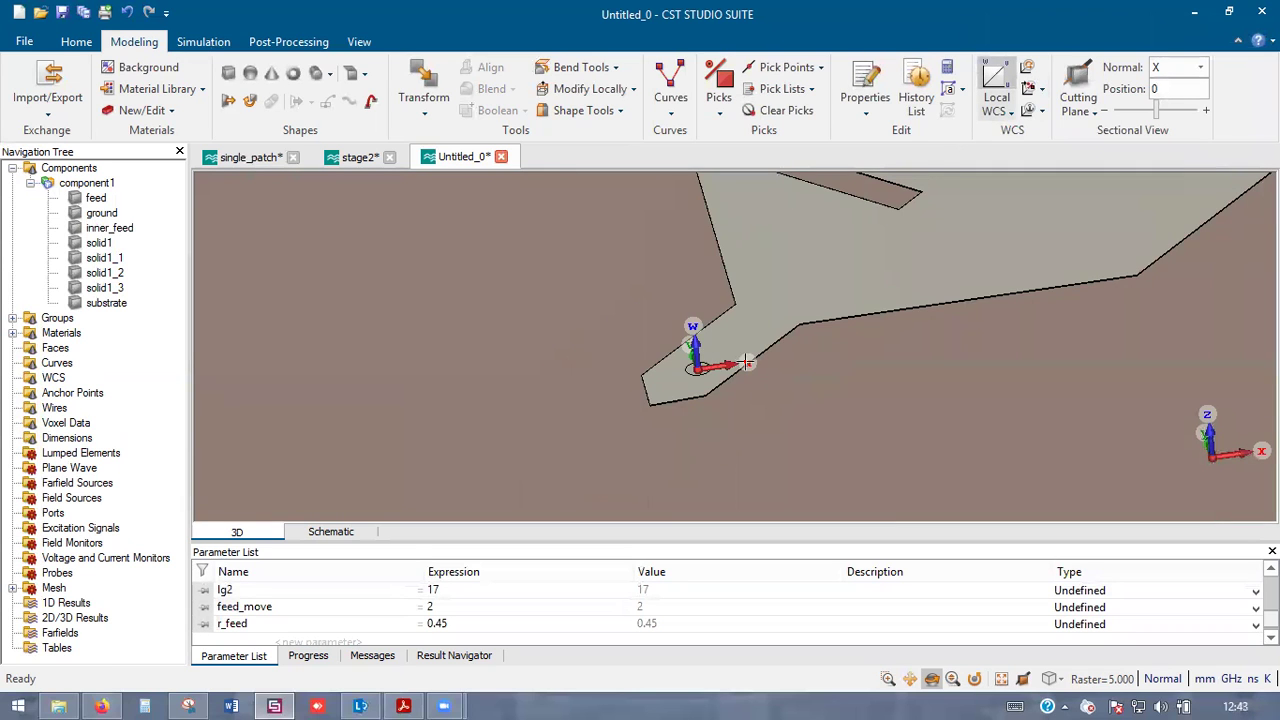
scroll(712, 290, down, 6)
scroll(709, 300, up, 4)
drag(706, 223, 674, 200)
scroll(706, 340, up, 3)
drag(706, 340, 737, 330)
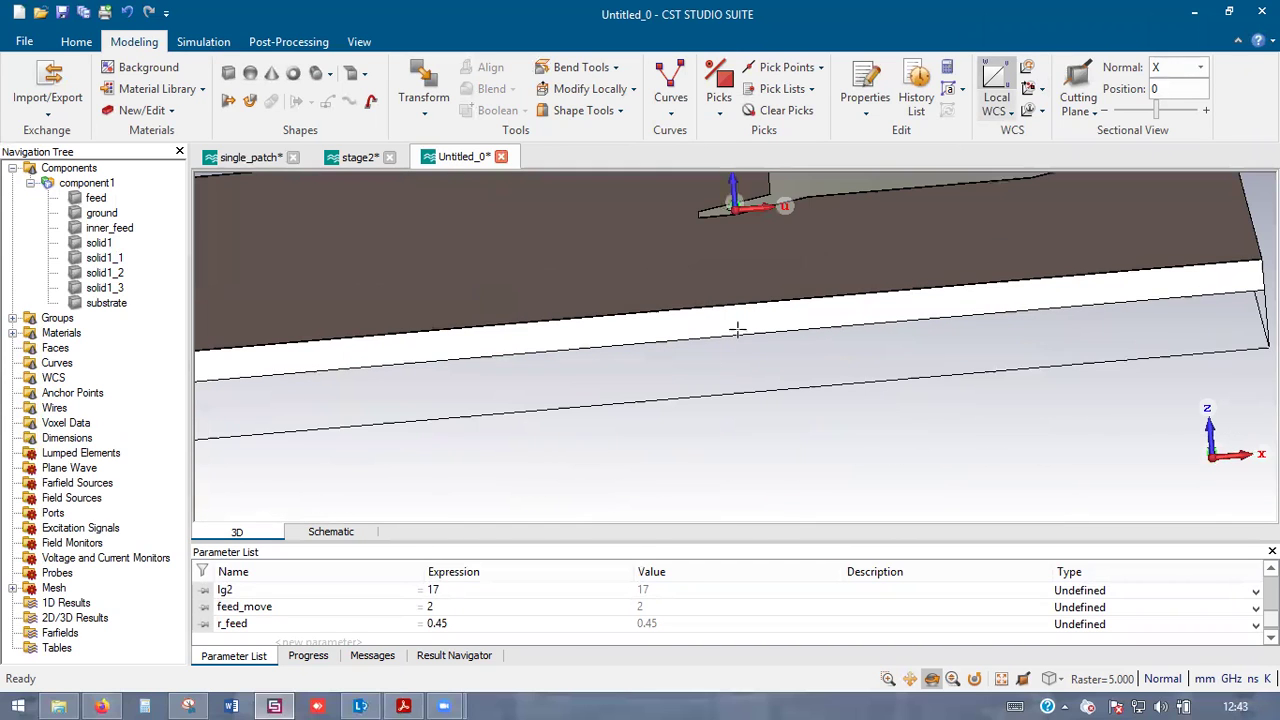
scroll(576, 352, down, 4)
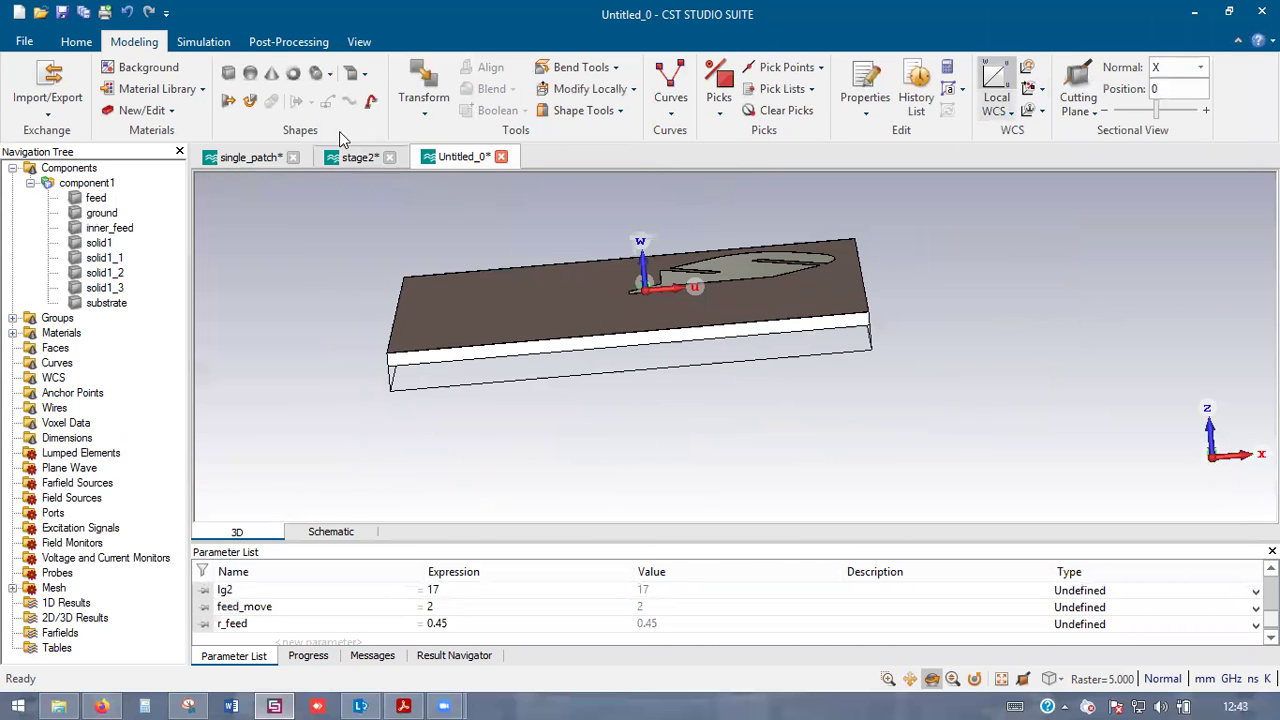
click(315, 74)
key(Escape)
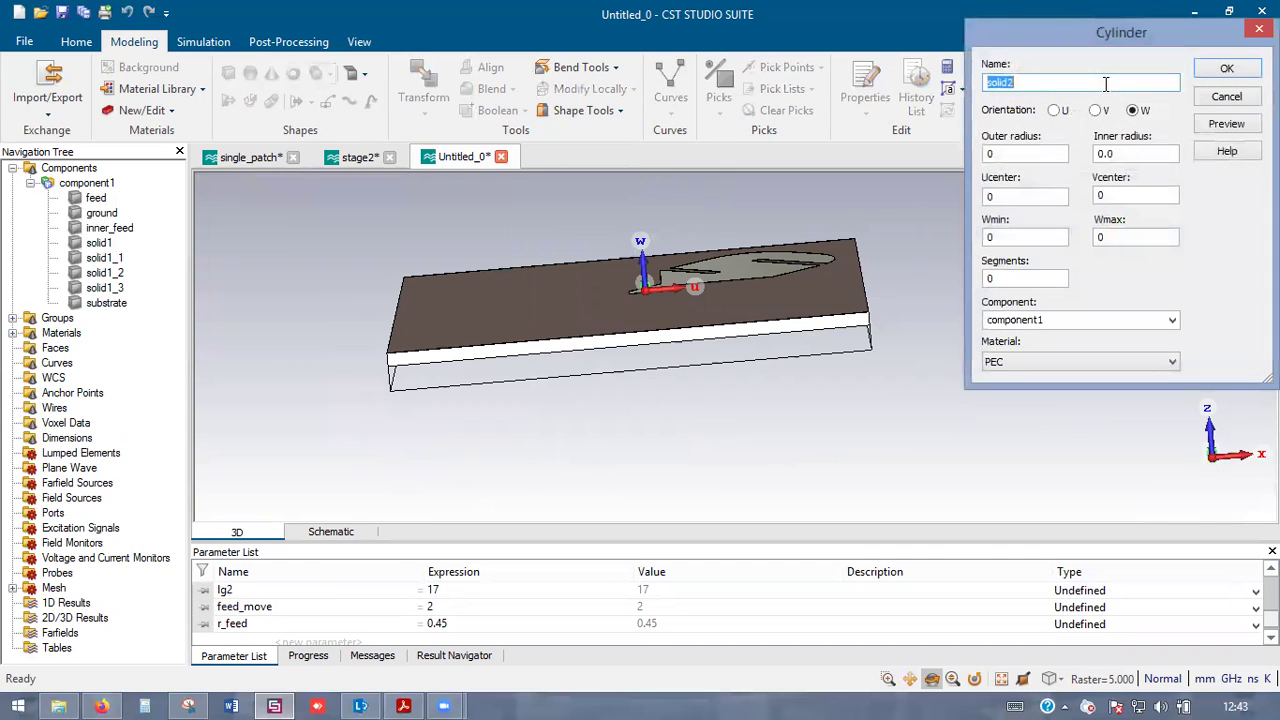
text(ptfe)
key(Tab)
text(r_pt)
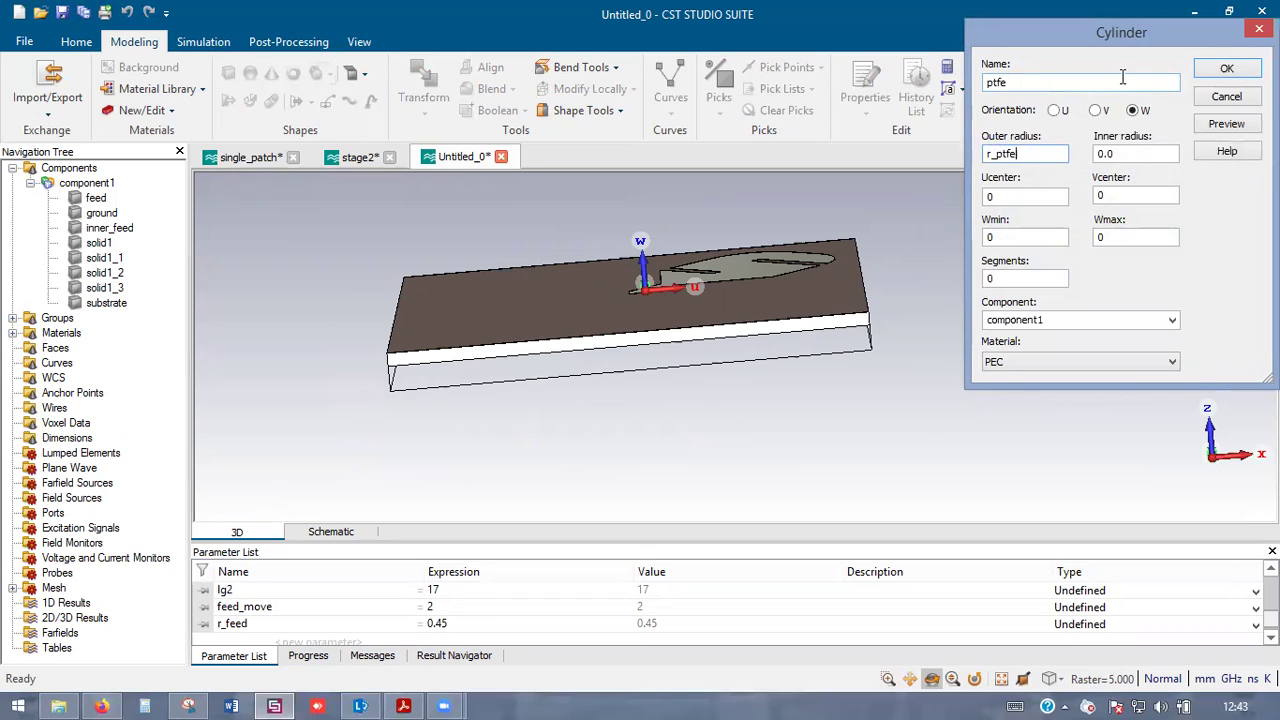
- Set the Wmin of the ptfe cylinder to -hc-hs
key(Tab)
key(Tab)
key(Tab)
scroll(695, 280, up, 5)
scroll(695, 275, down, 6)
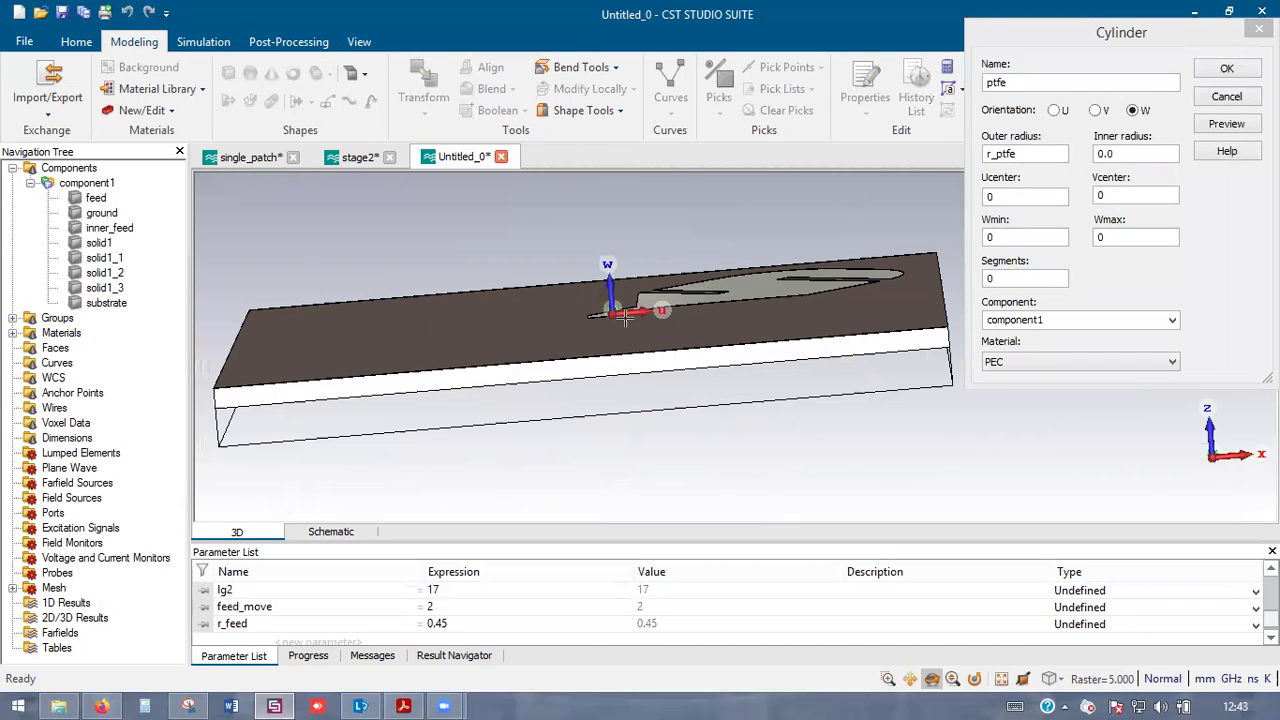
drag(646, 367, 650, 230)
scroll(644, 428, up, 5)
scroll(723, 318, down, 1)
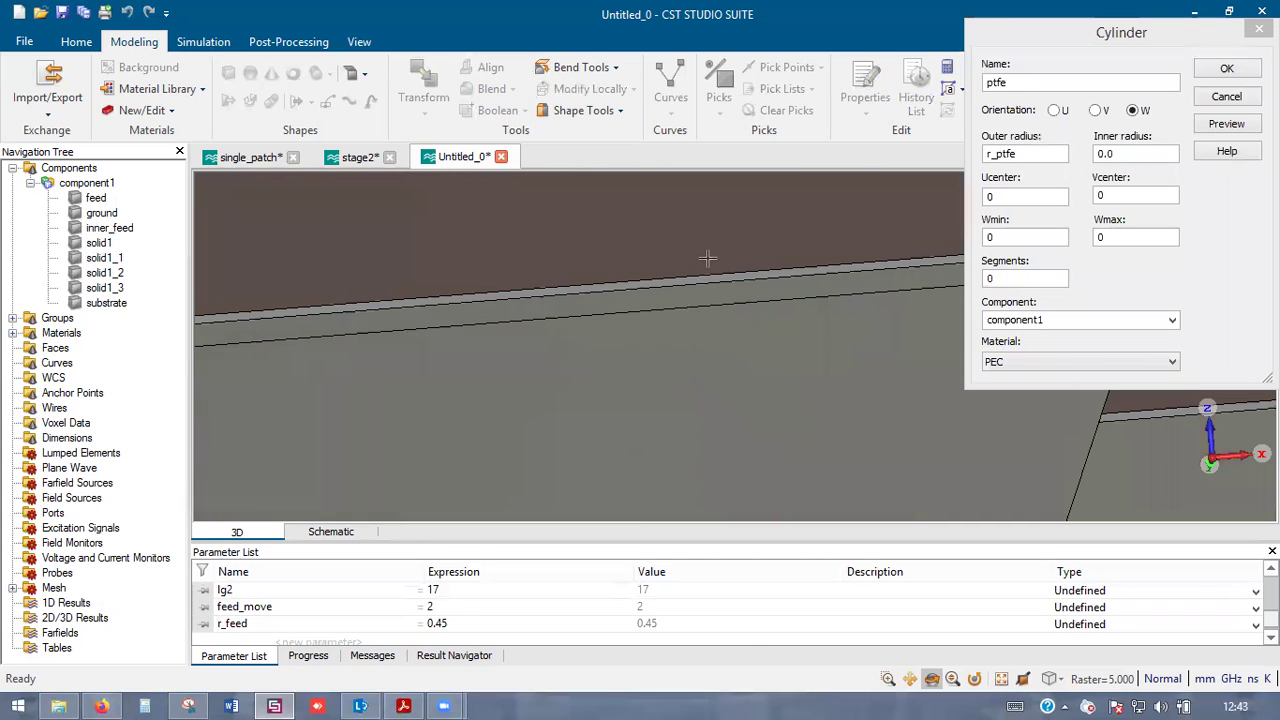
scroll(702, 285, down, 1)
scroll(716, 260, down, 2)
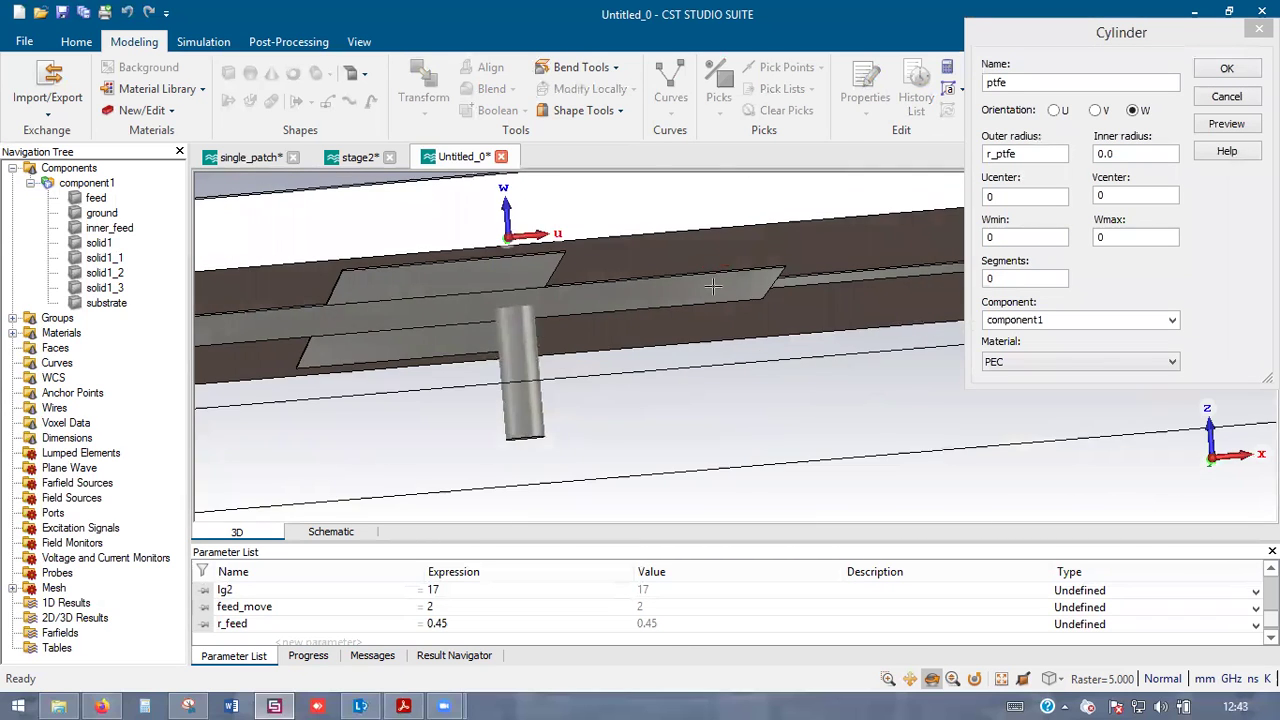
click(977, 241)
text(-h)
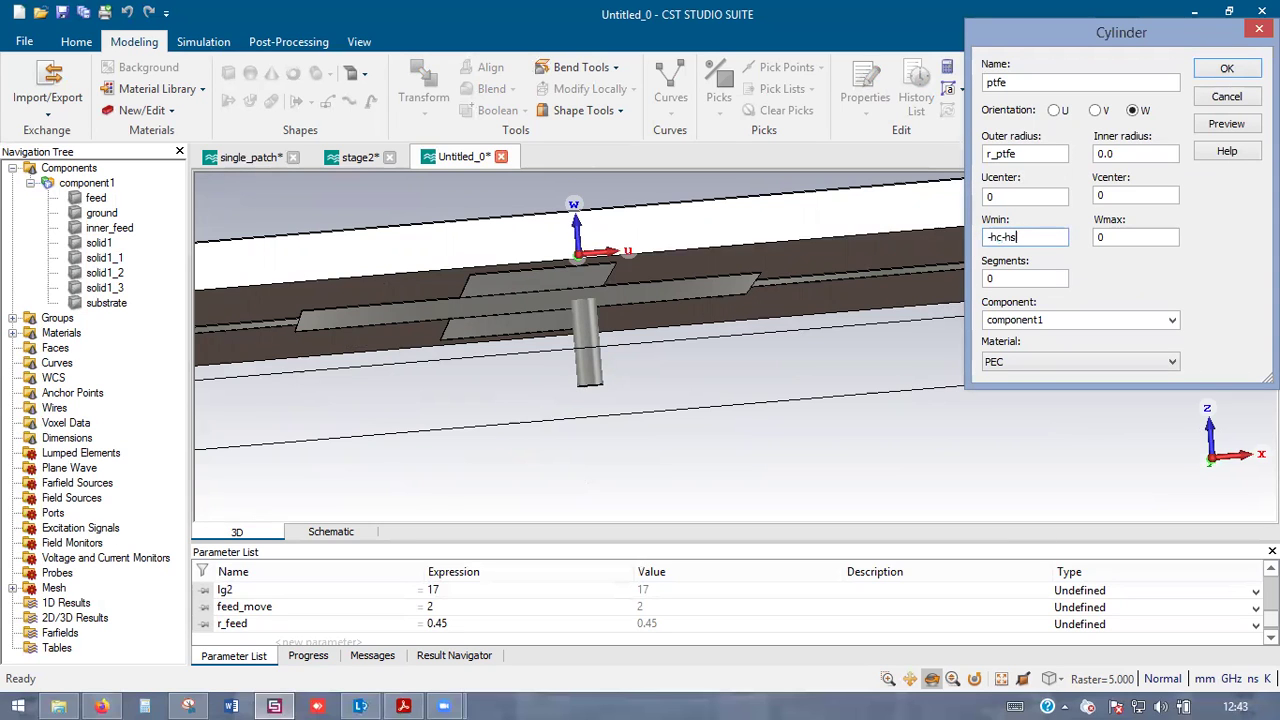
text(c-hs)
- Set the Wmax of the ptfe cylinder to -hc-hs-hc-3
scroll(725, 310, up, 3)
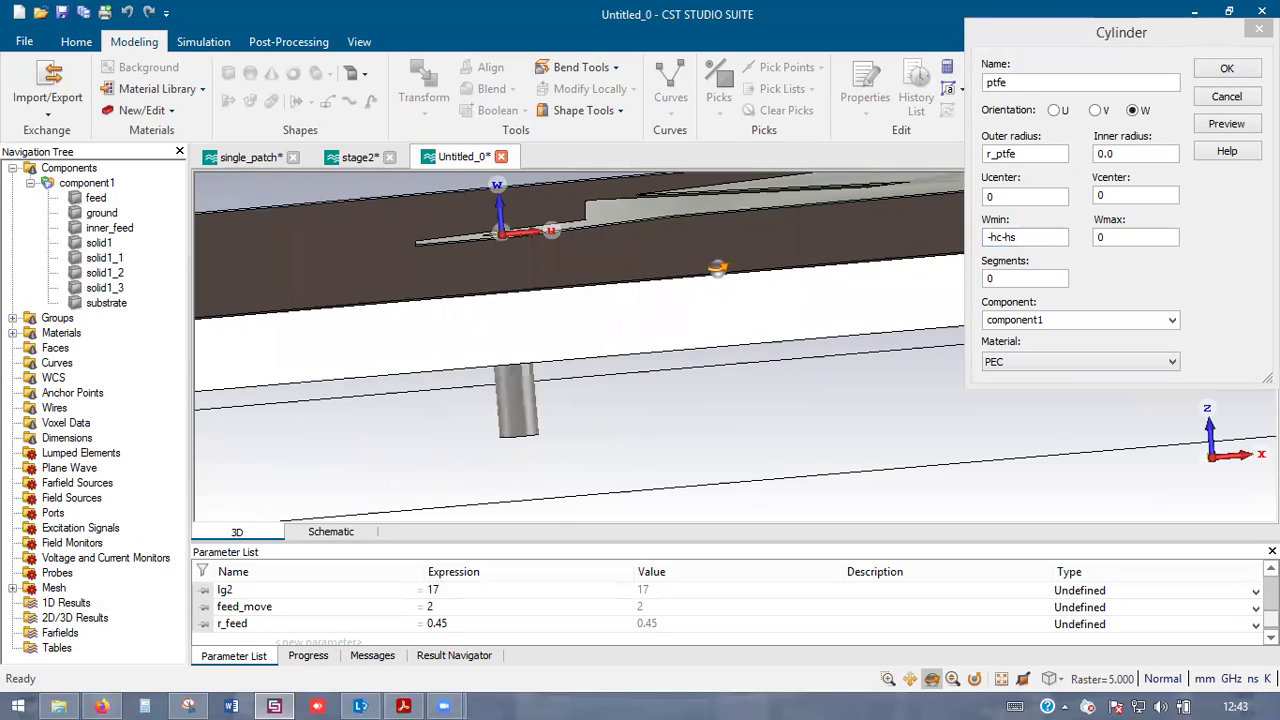
scroll(722, 370, down, 2)
scroll(907, 363, up, 4)
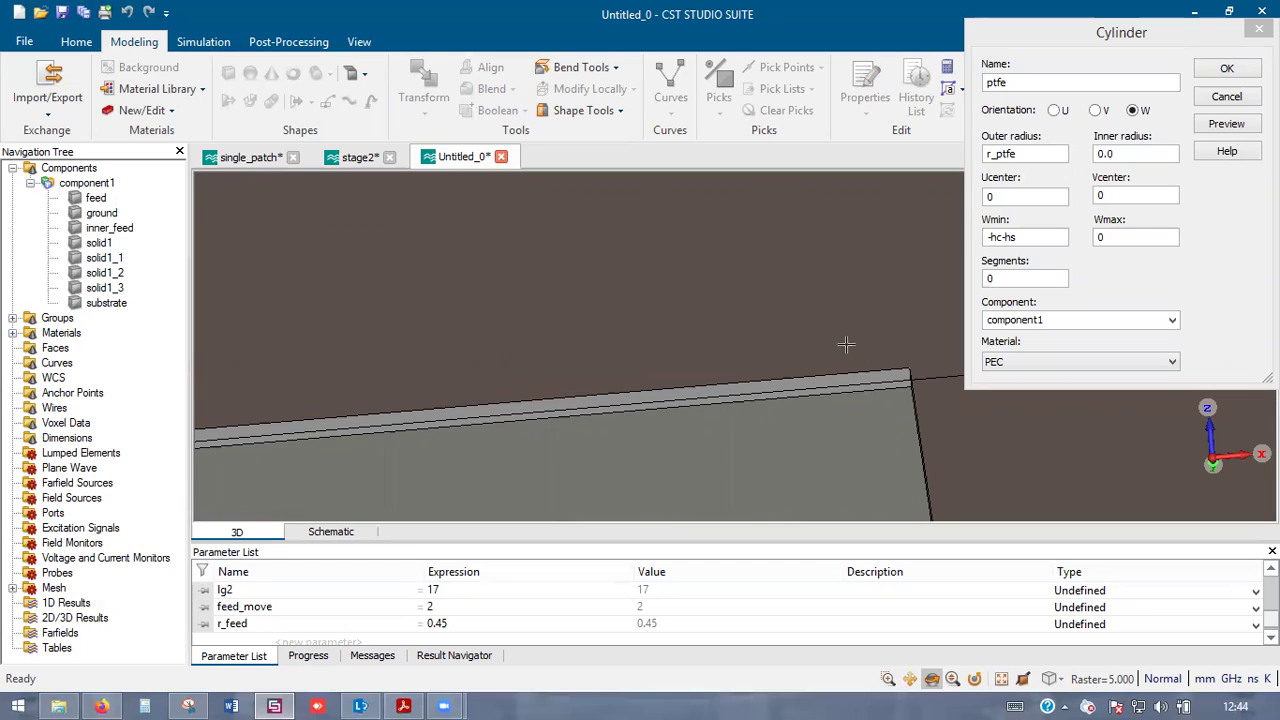
scroll(845, 345, down, 2)
double_click(1101, 238)
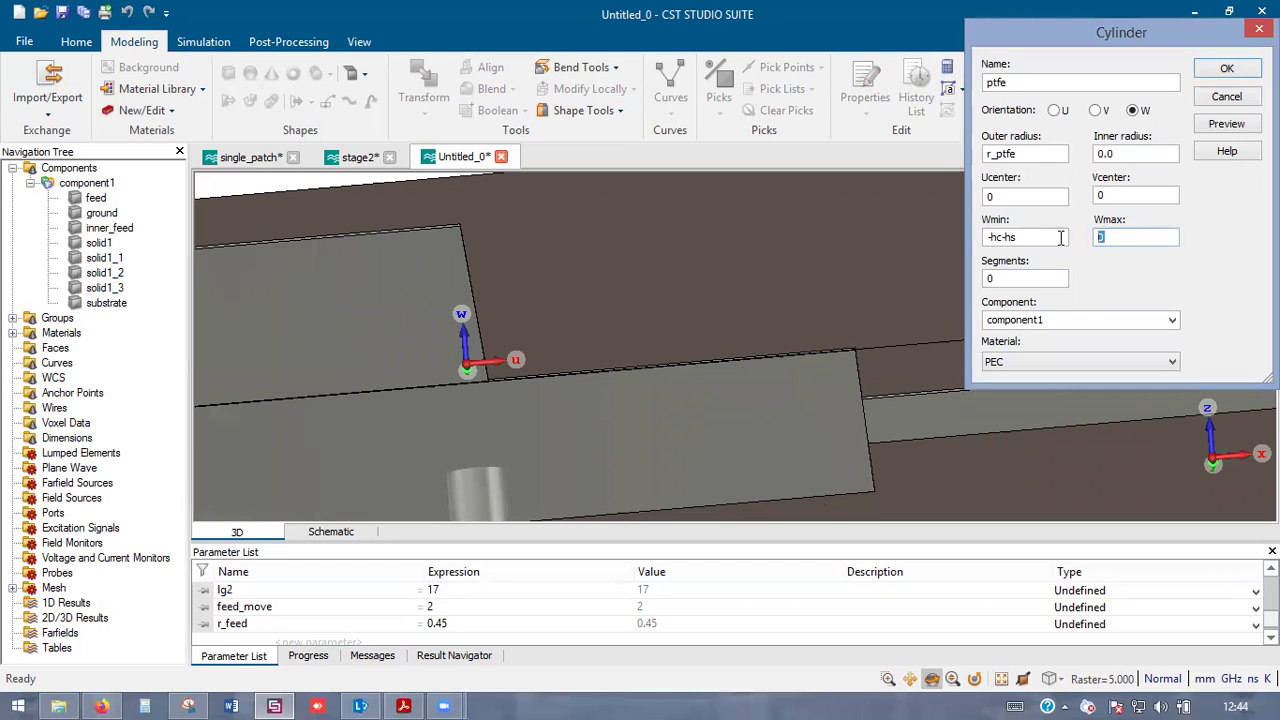
double_click(1040, 238)
key(ctrl+c)
double_click(1139, 236)
key(ctrl+v)
- Preview the ptfe cylinder, defining the new parameter r_ptfe as 2.27/2, and inspect it around the inner feed
click(1224, 125)
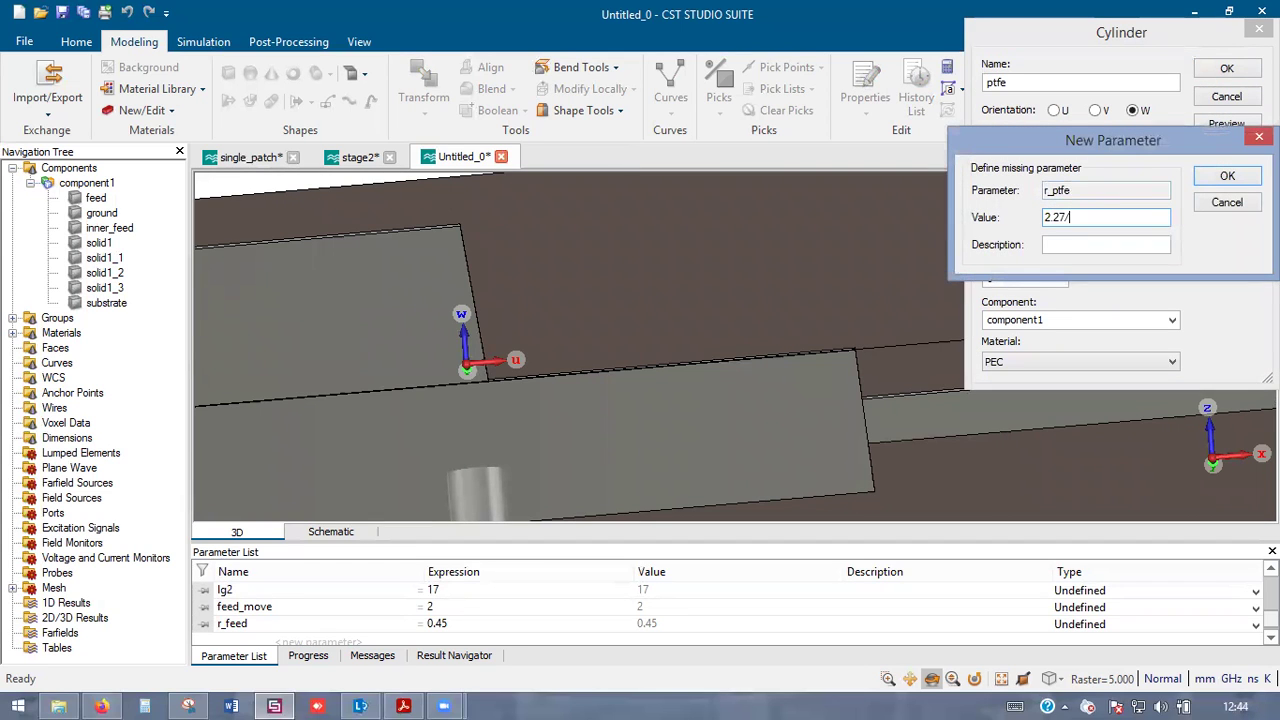
text(2.27/2)
key(Return)
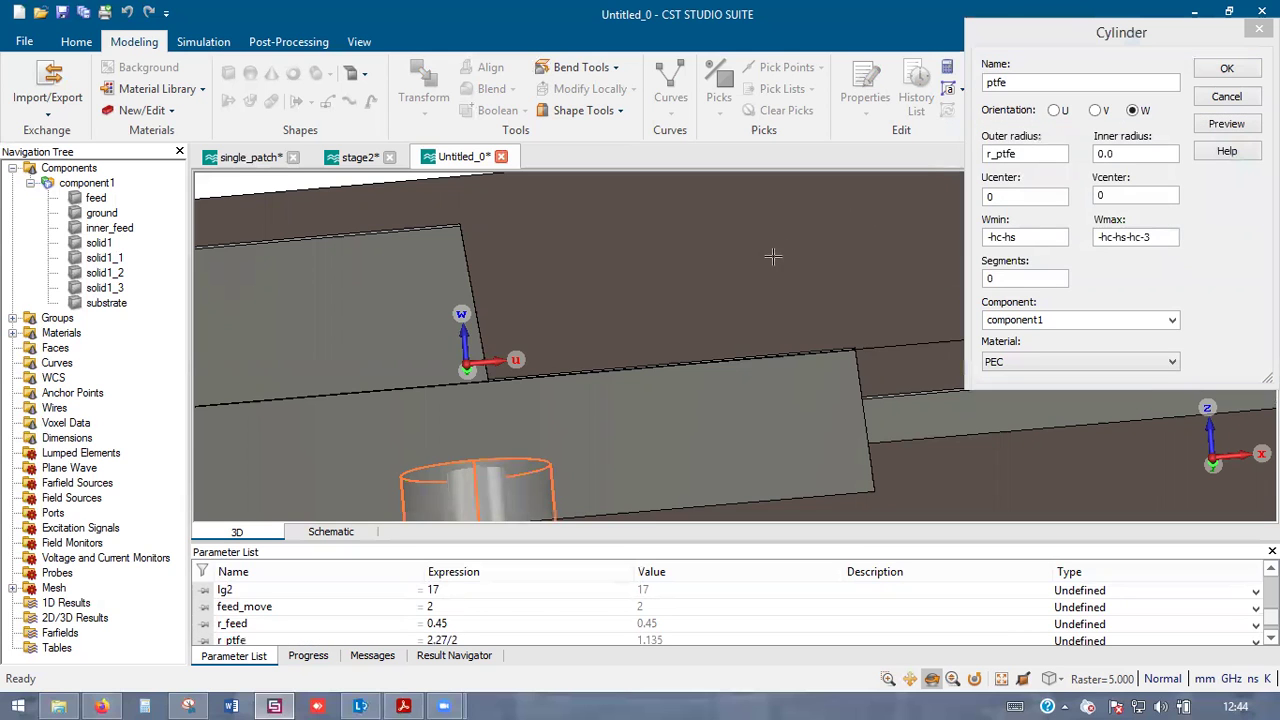
scroll(751, 268, down, 4)
scroll(686, 365, up, 4)
drag(682, 330, 681, 330)
scroll(631, 223, up, 4)
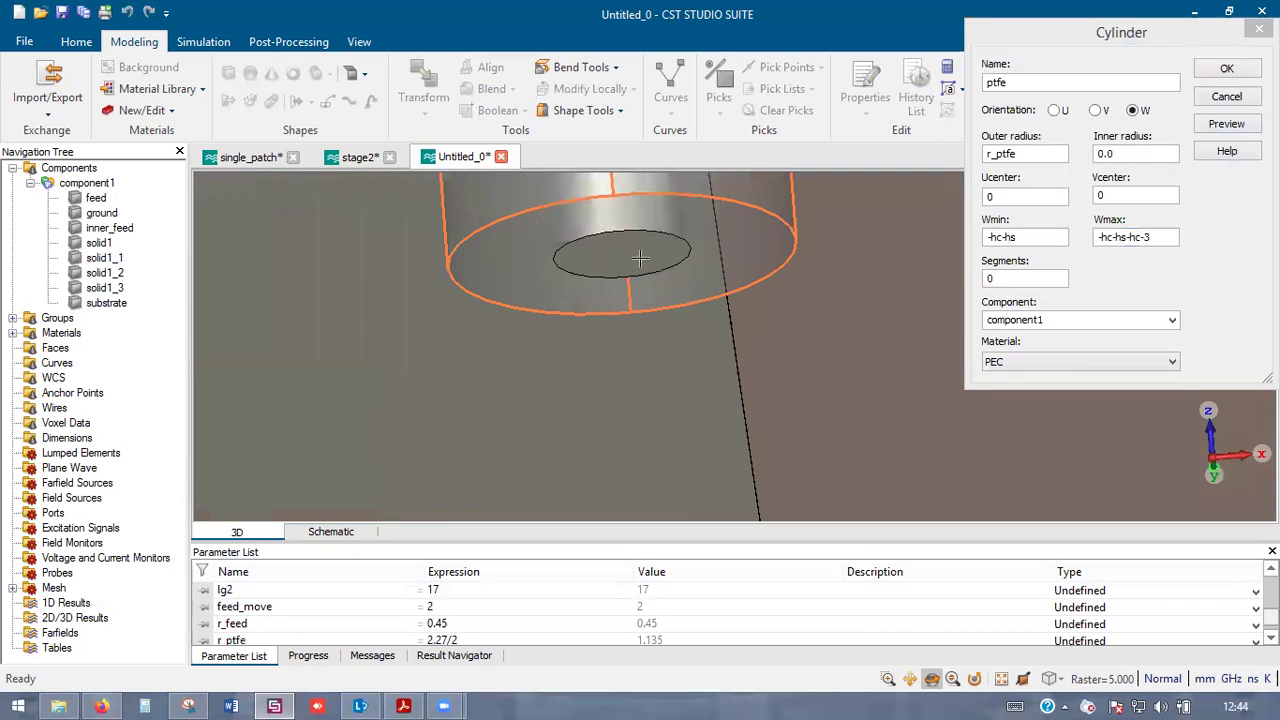
- Load PTFE (lossy) from the material library as the cylinder's material and create the ptfe cylinder around inner_feed
click(1092, 358)
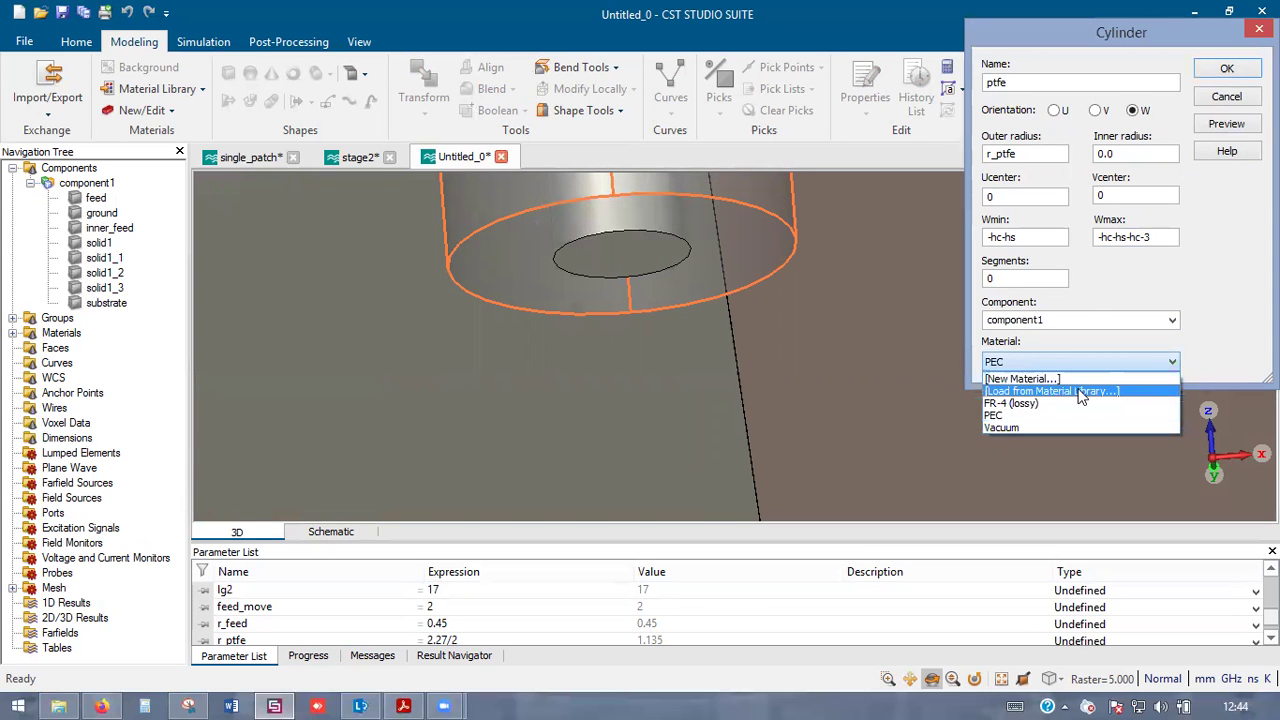
click(1080, 391)
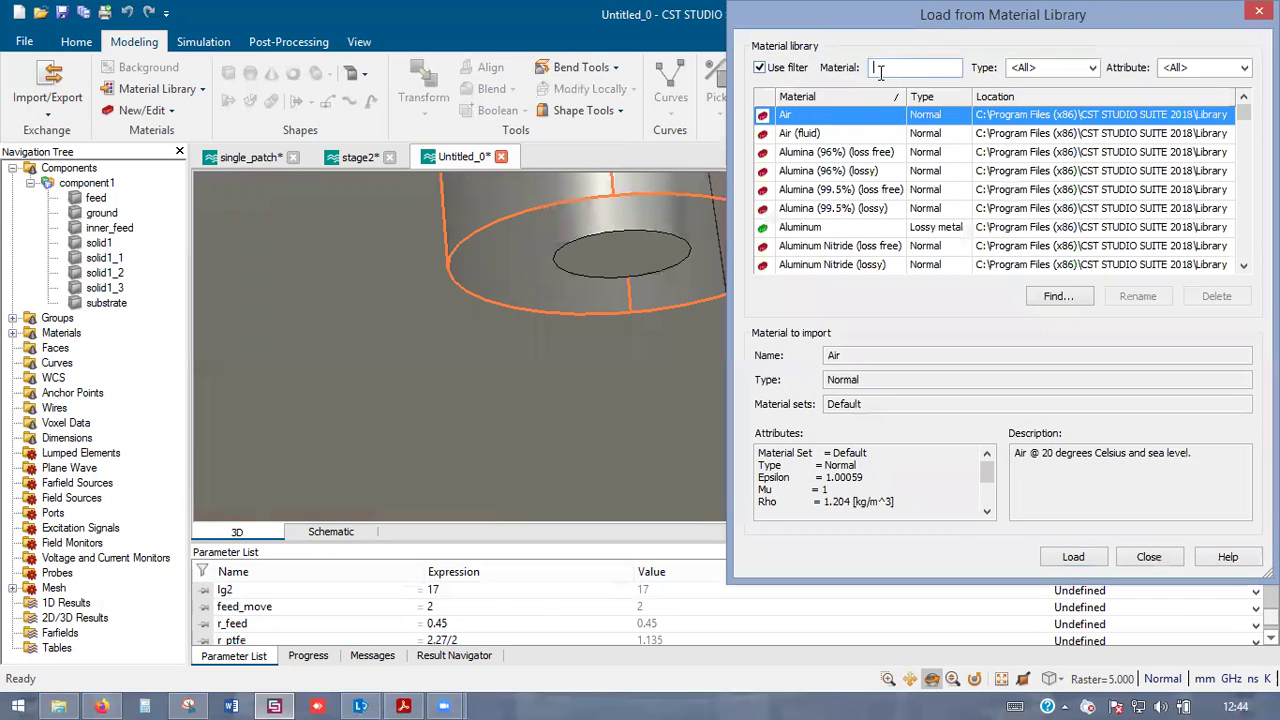
click(880, 68)
text(ptfe)
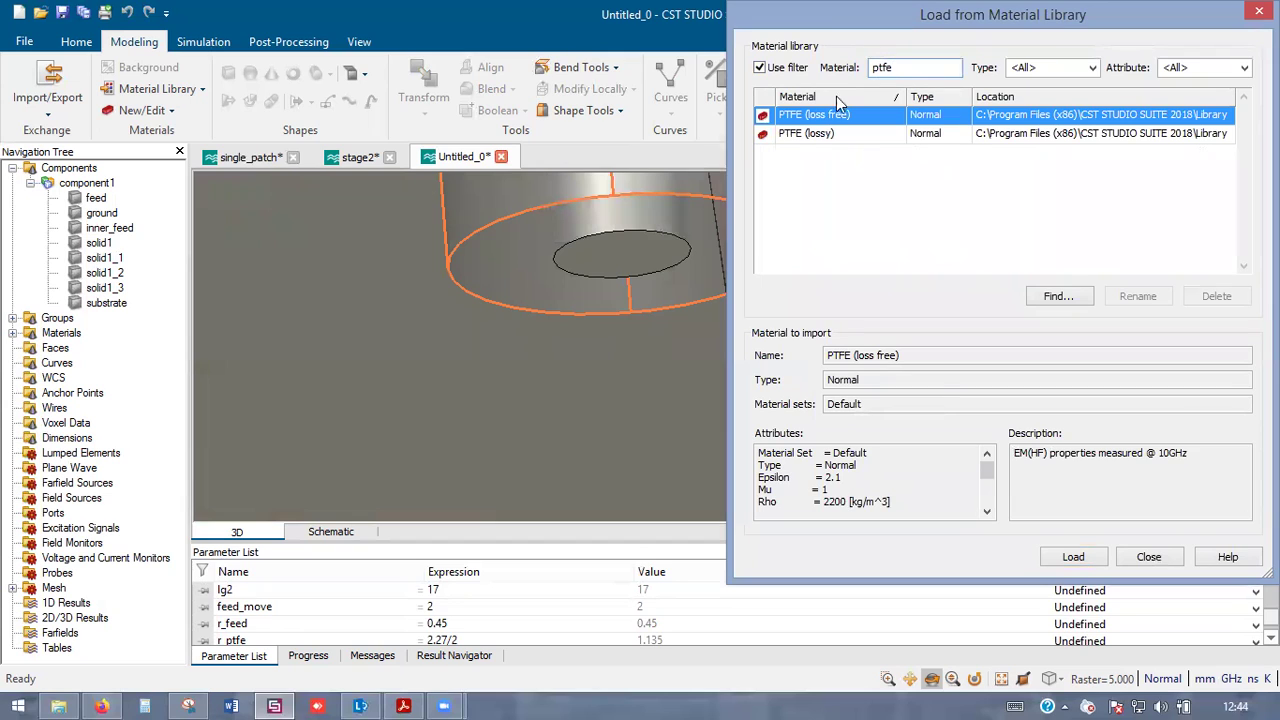
click(821, 132)
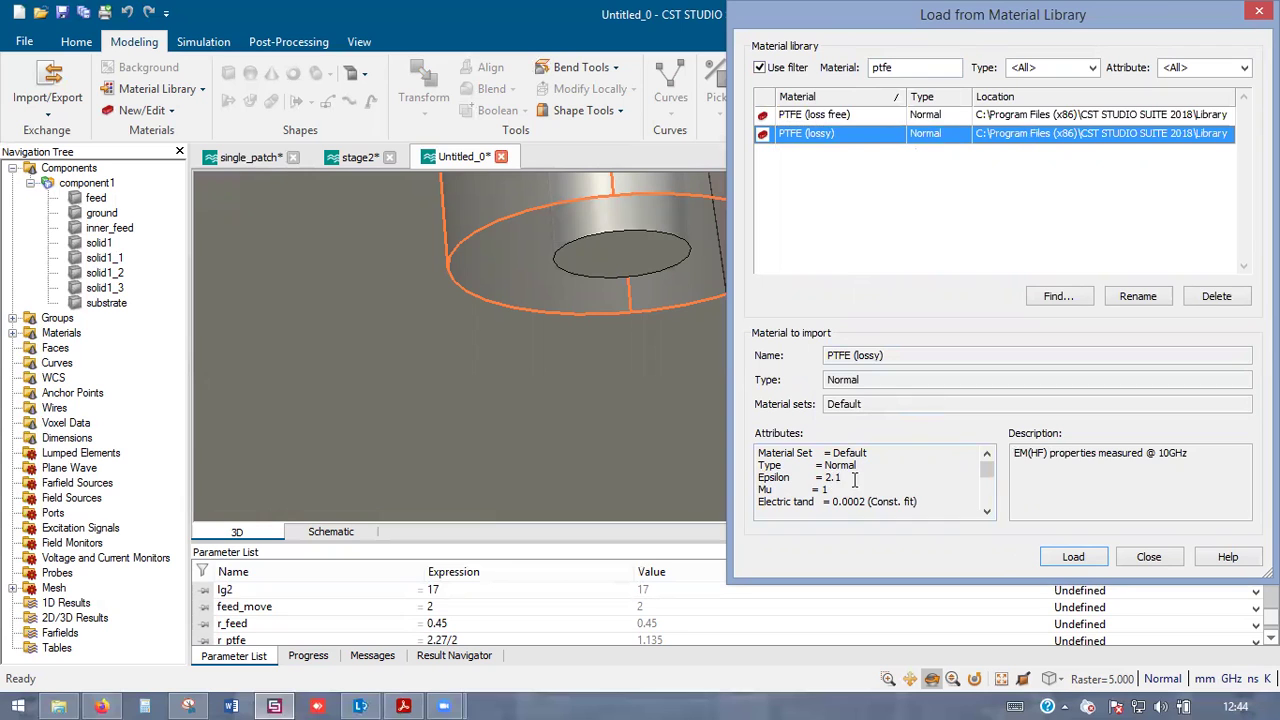
click(1080, 557)
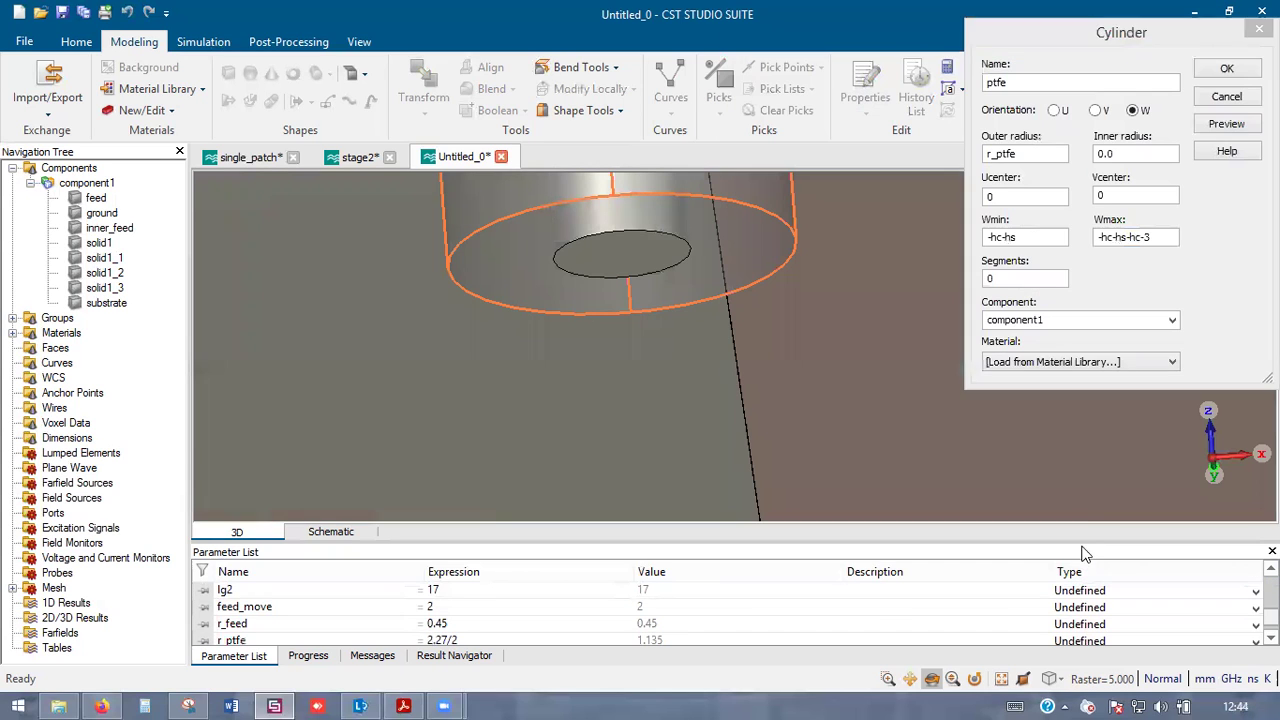
click(1228, 70)
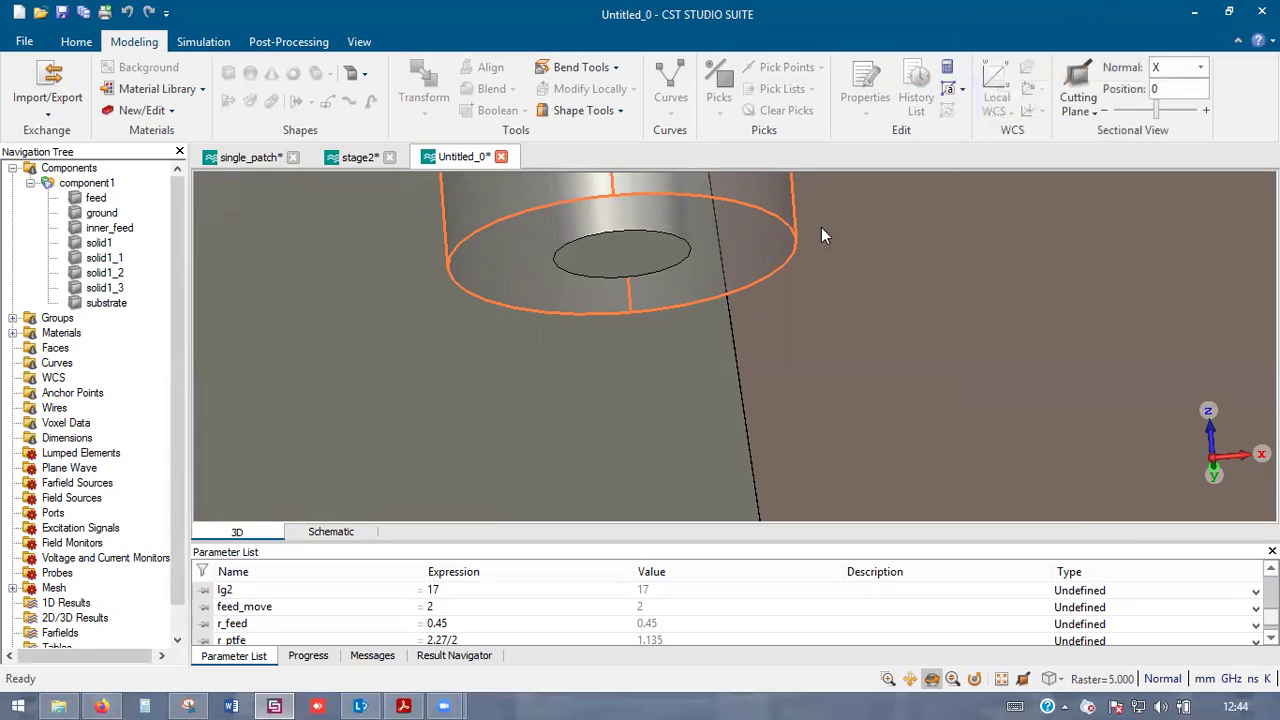
click(1148, 346)
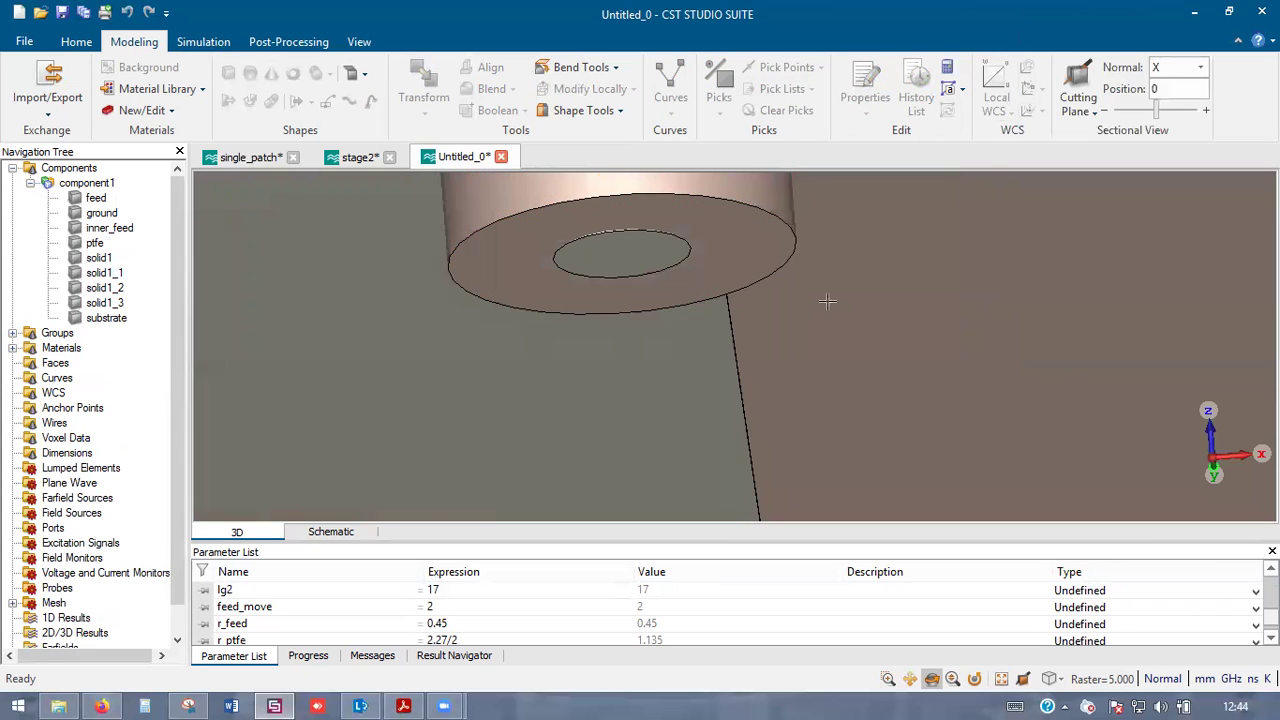
- Extrude the outer cylindrical face of the ptfe cylinder by a height of hc in PEC to form the coaxial shield
drag(605, 285, 657, 295)
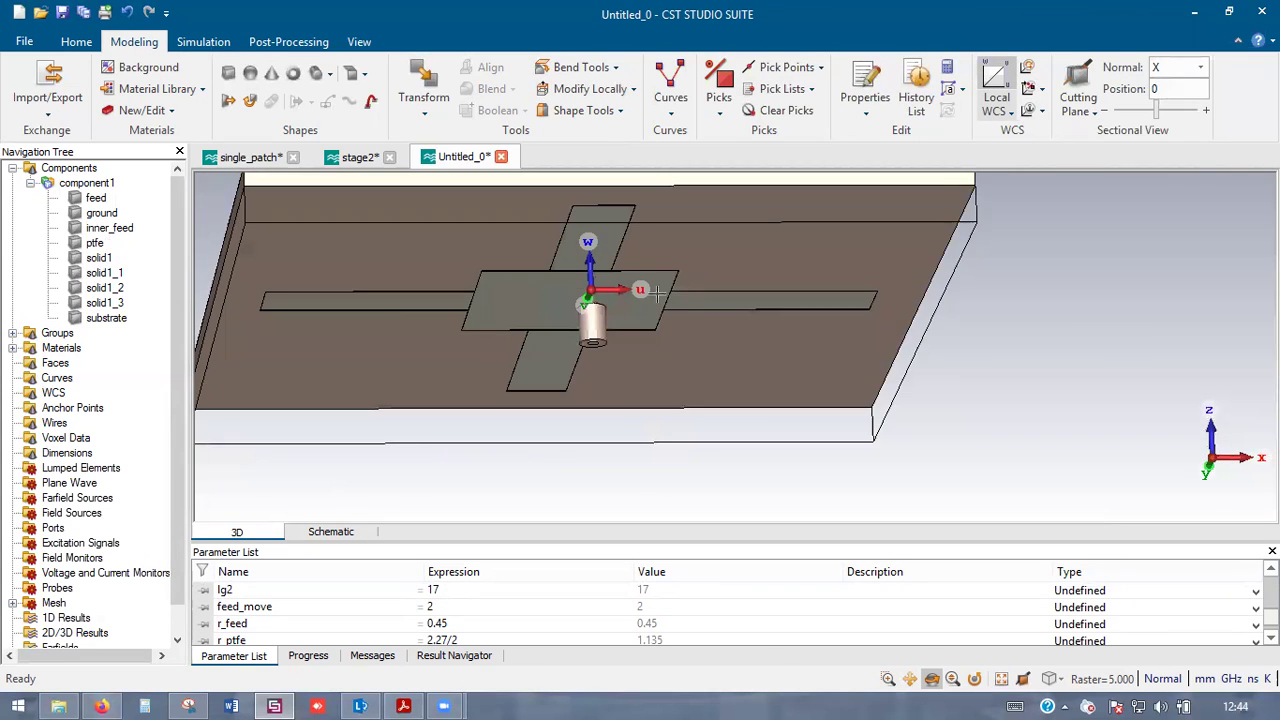
scroll(590, 328, up, 8)
key(f)
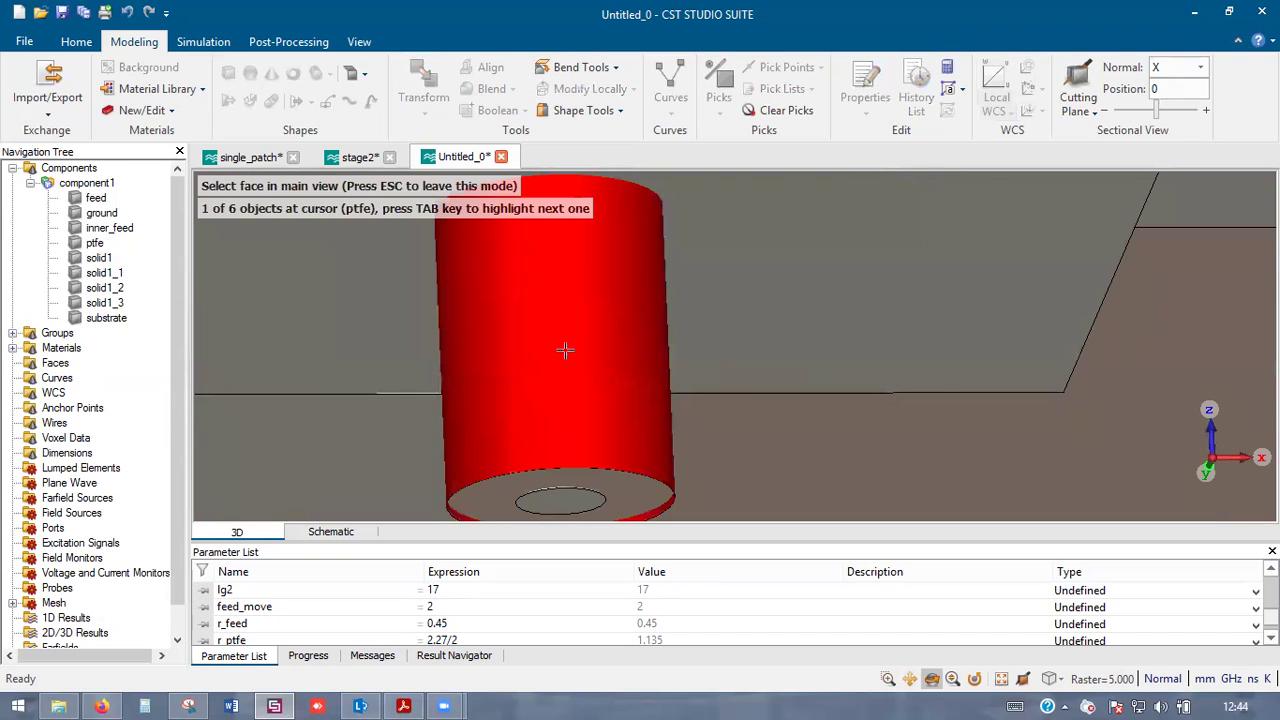
double_click(566, 349)
click(225, 102)
drag(1131, 130, 985, 108)
text(hc)
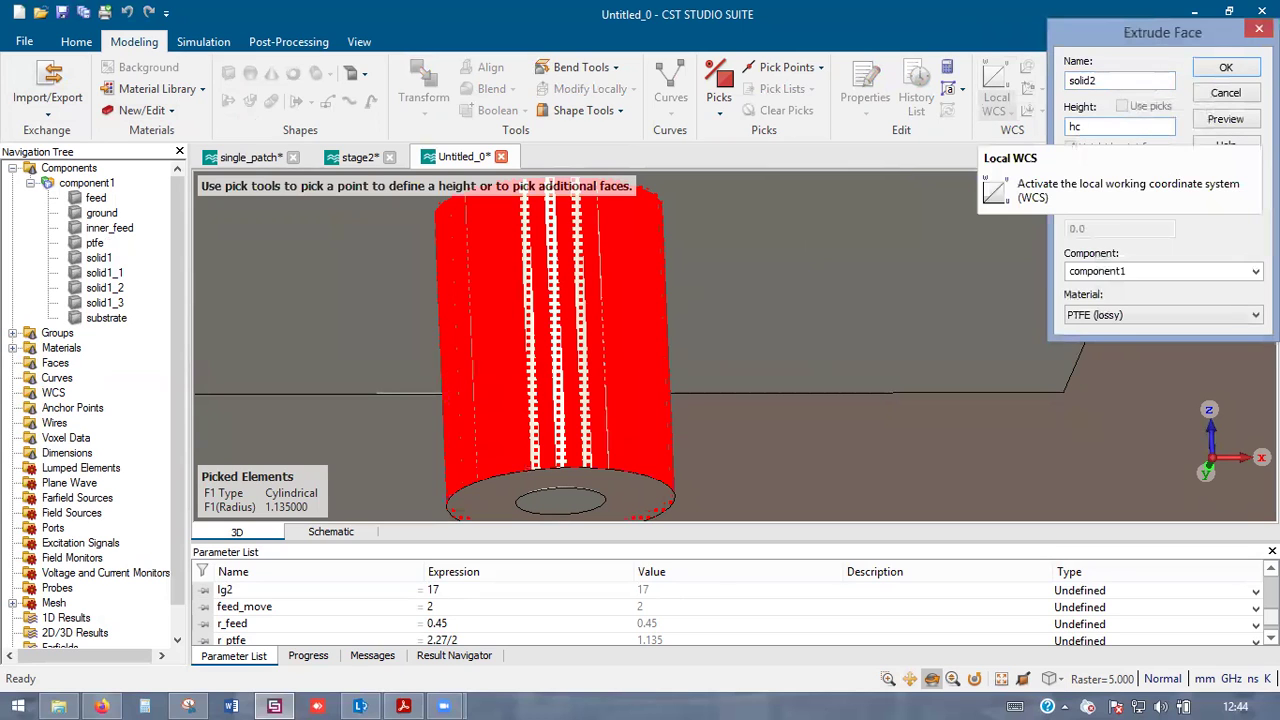
click(1146, 316)
click(1100, 368)
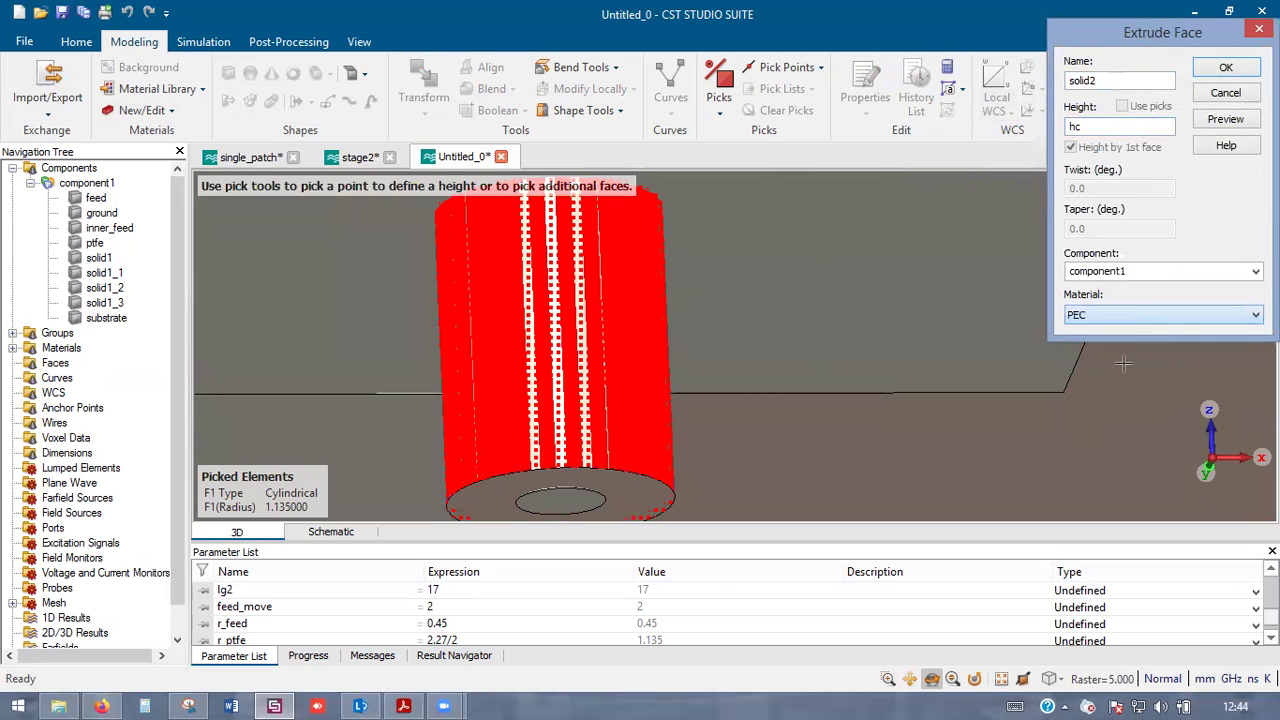
click(1225, 70)
- Pick the thin planar ring face at the free lower end of the PEC coaxial shield
scroll(868, 329, down, 8)
drag(868, 329, 832, 401)
scroll(832, 400, up, 5)
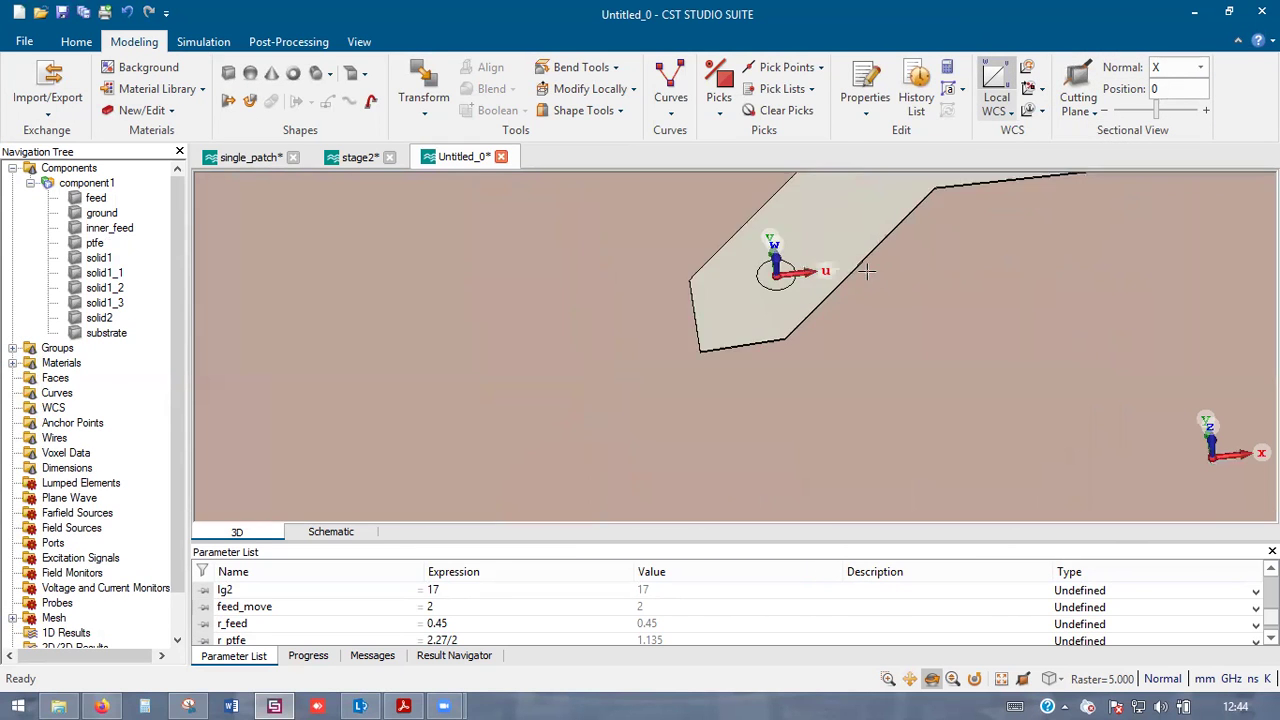
drag(794, 219, 817, 480)
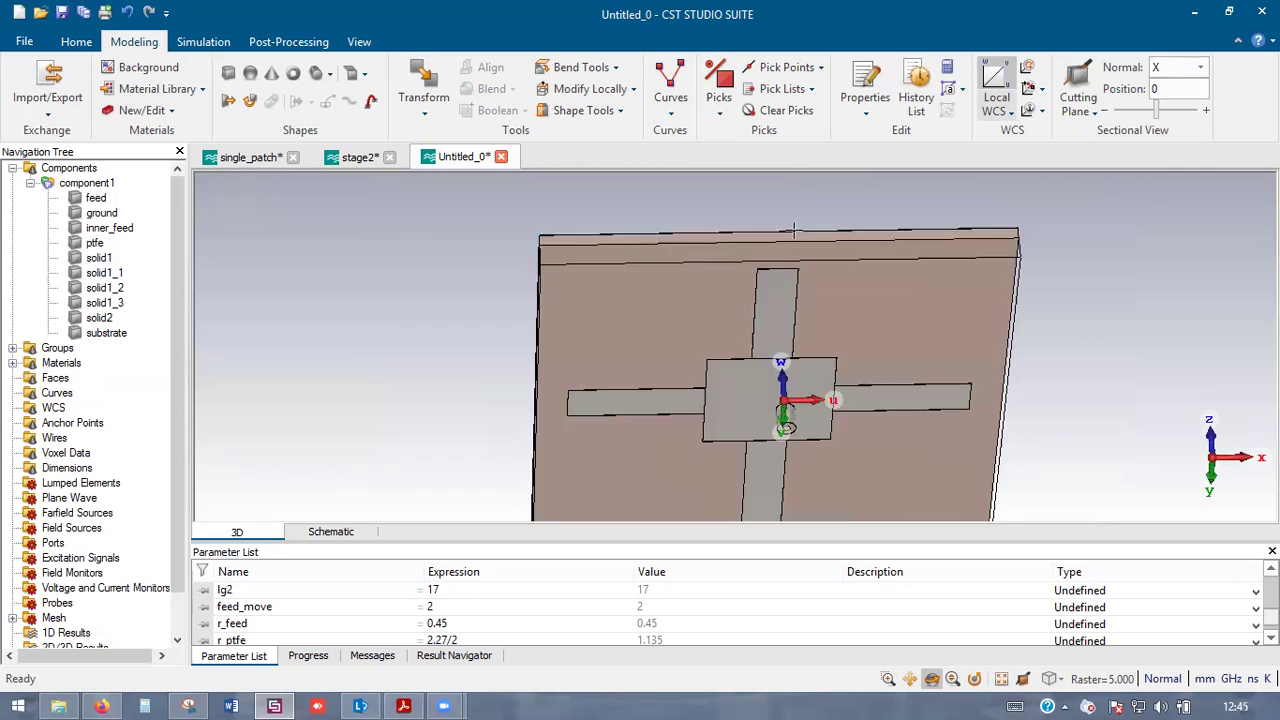
scroll(817, 480, up, 8)
scroll(646, 318, up, 3)
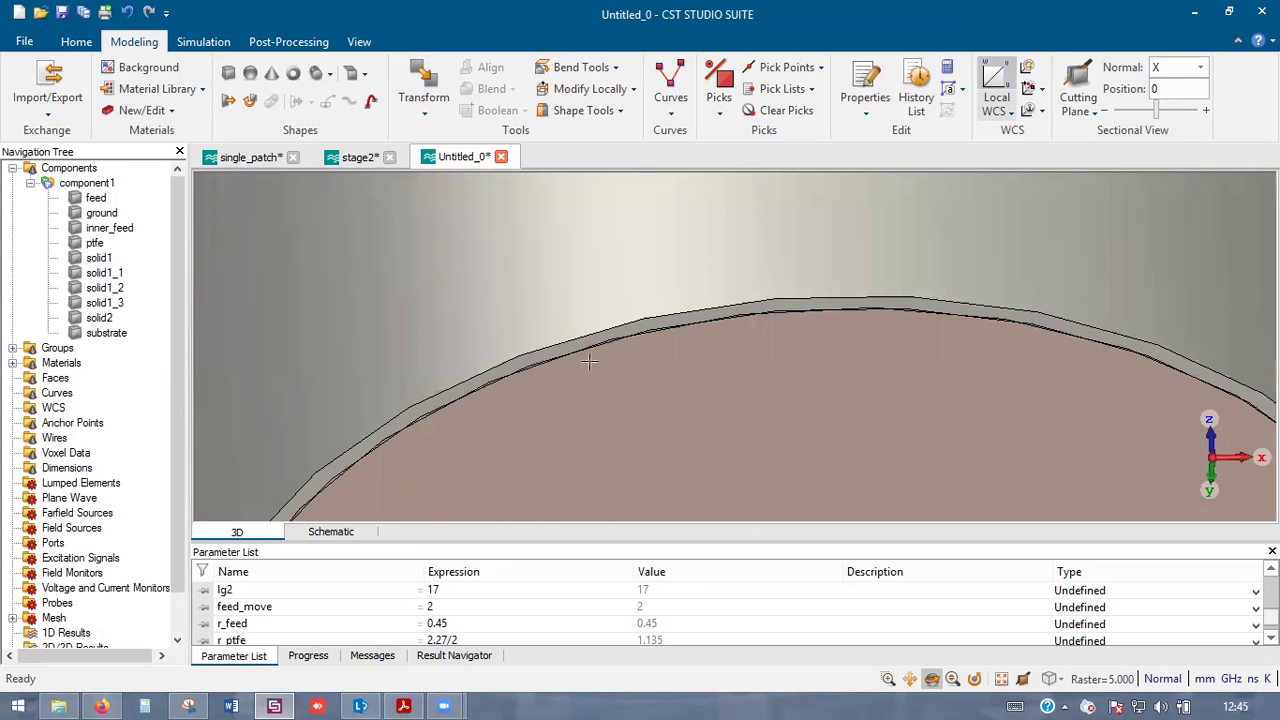
scroll(830, 300, down, 3)
scroll(820, 310, up, 4)
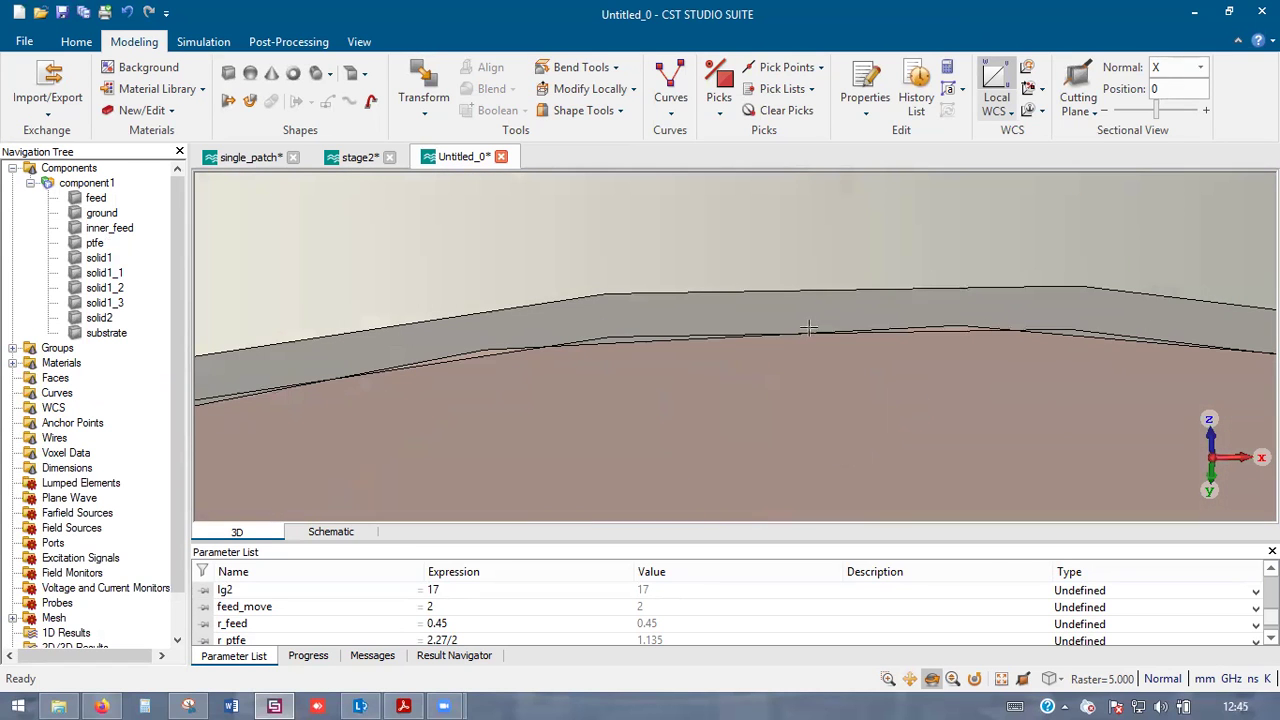
key(f)
double_click(808, 316)
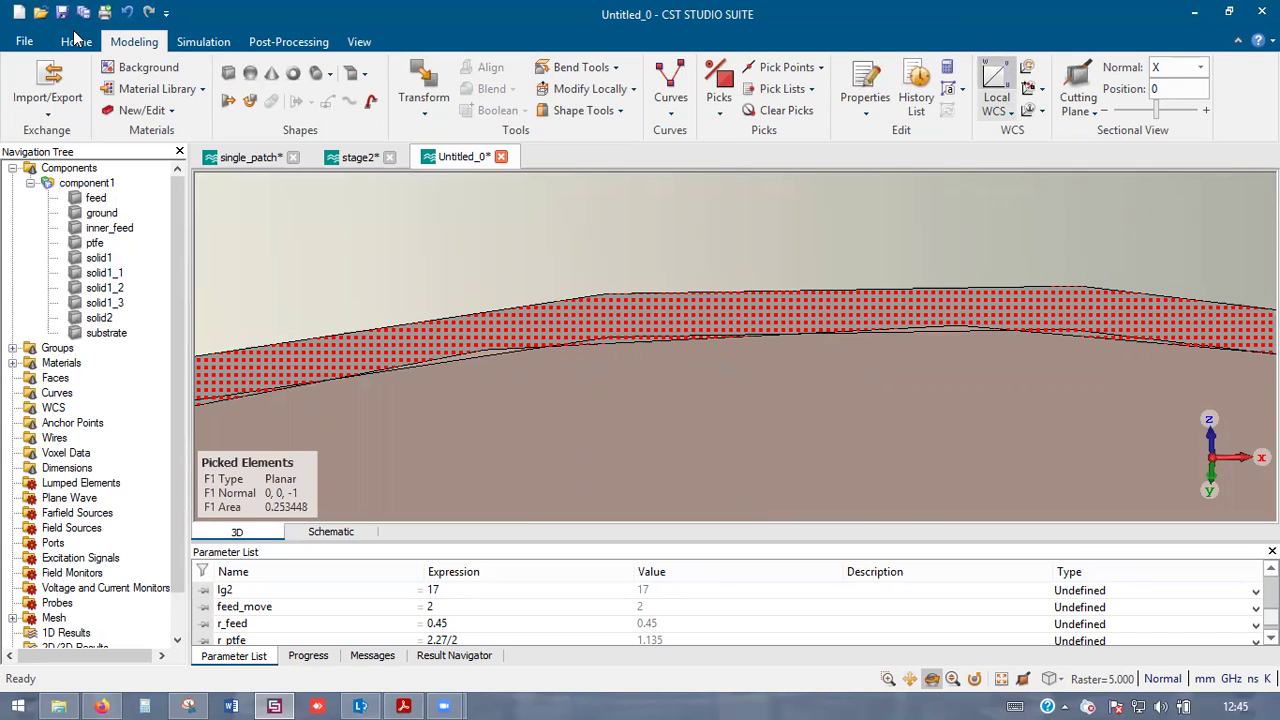
- Create waveguide port 1 from the picked ring face, with positive orientation and one mode
click(196, 45)
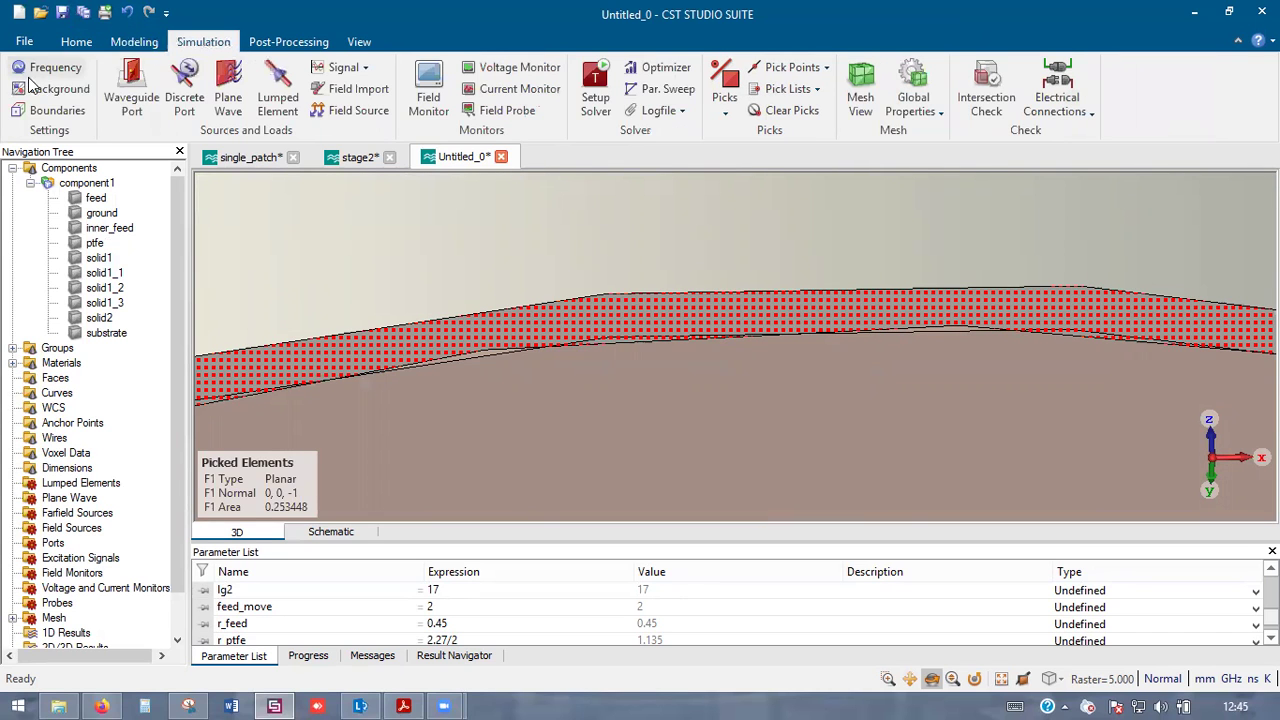
click(133, 75)
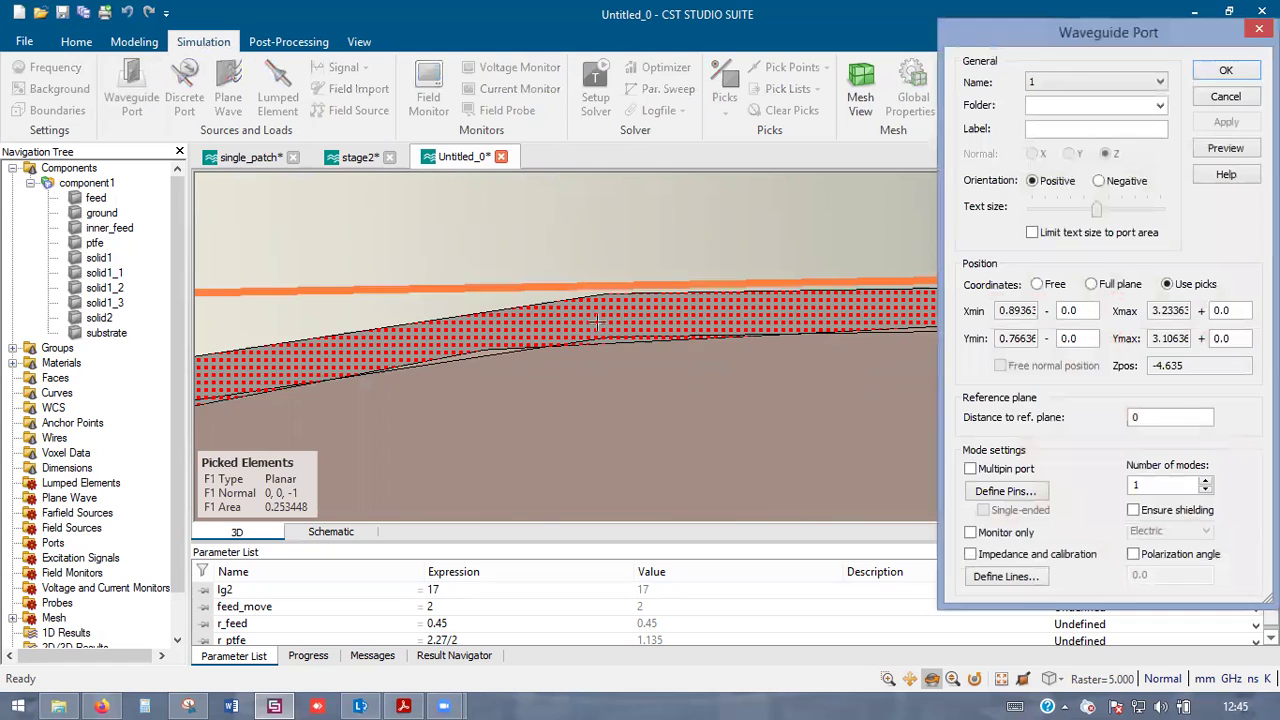
scroll(601, 326, down, 5)
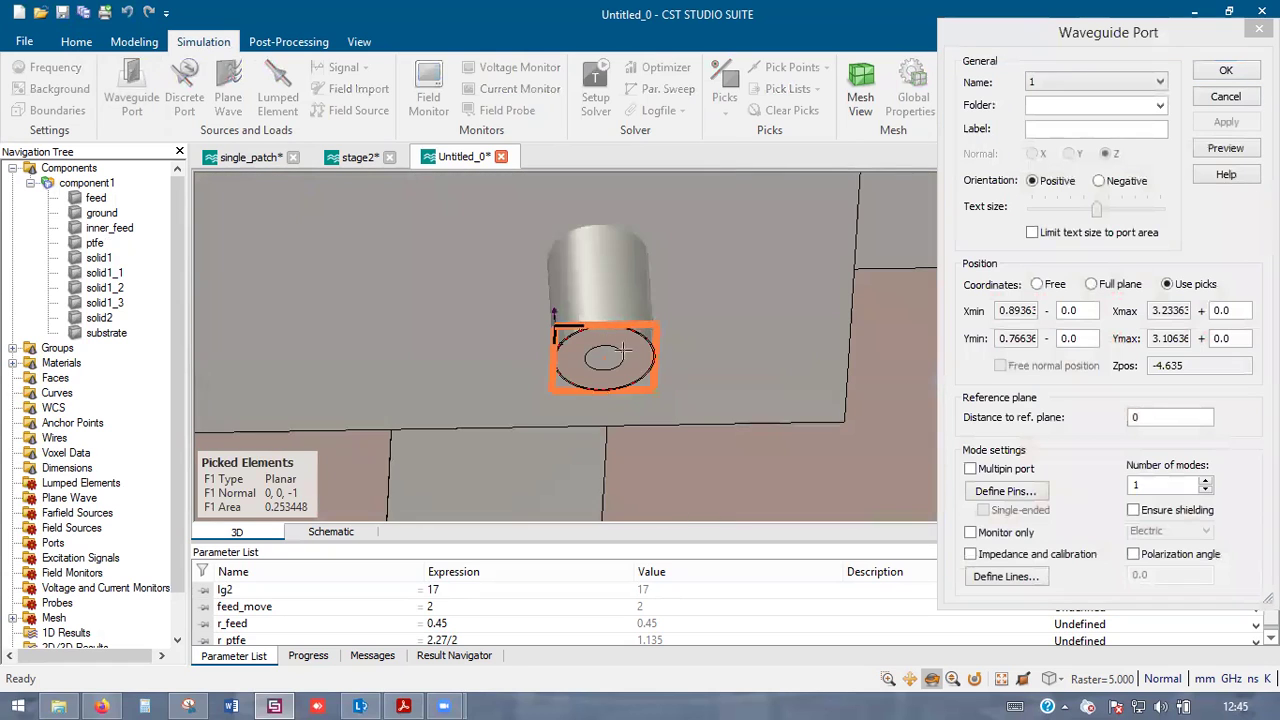
click(1228, 72)
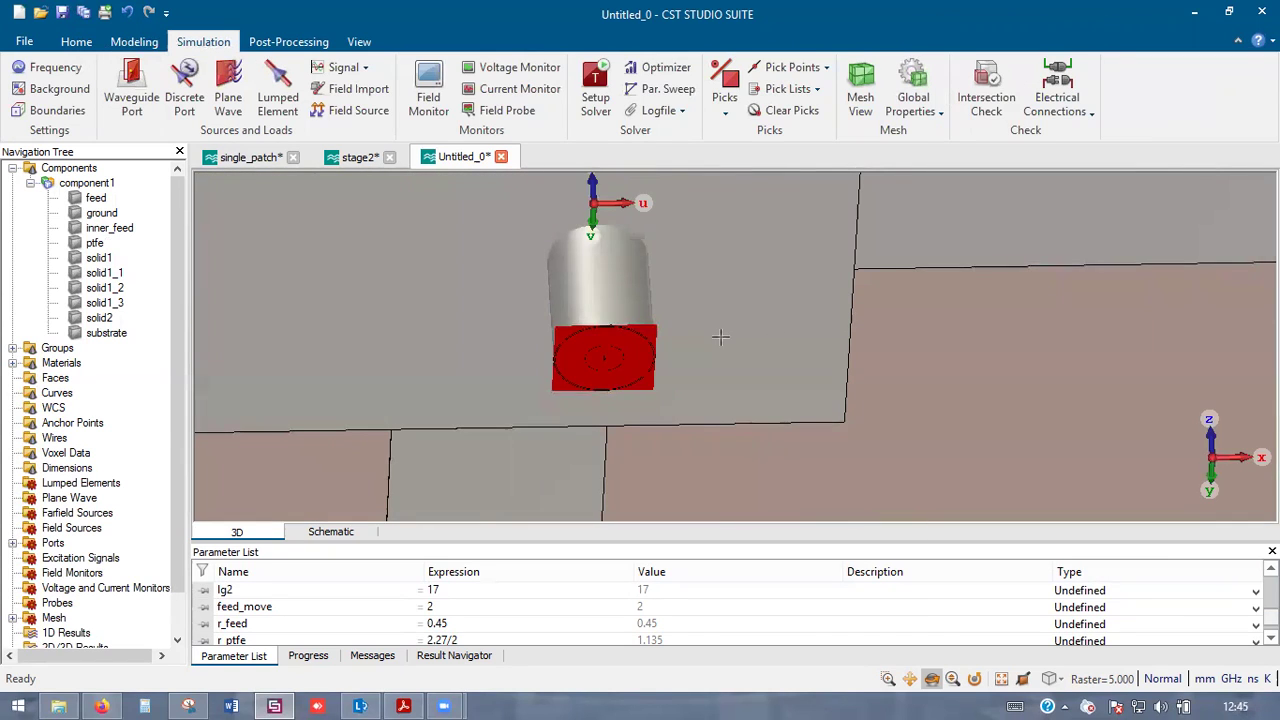
- Start a solid PEC cylinder along the W axis at the feed, centred on the local origin, with outer radius r_ptfe
scroll(714, 318, up, 5)
scroll(714, 318, up, 2)
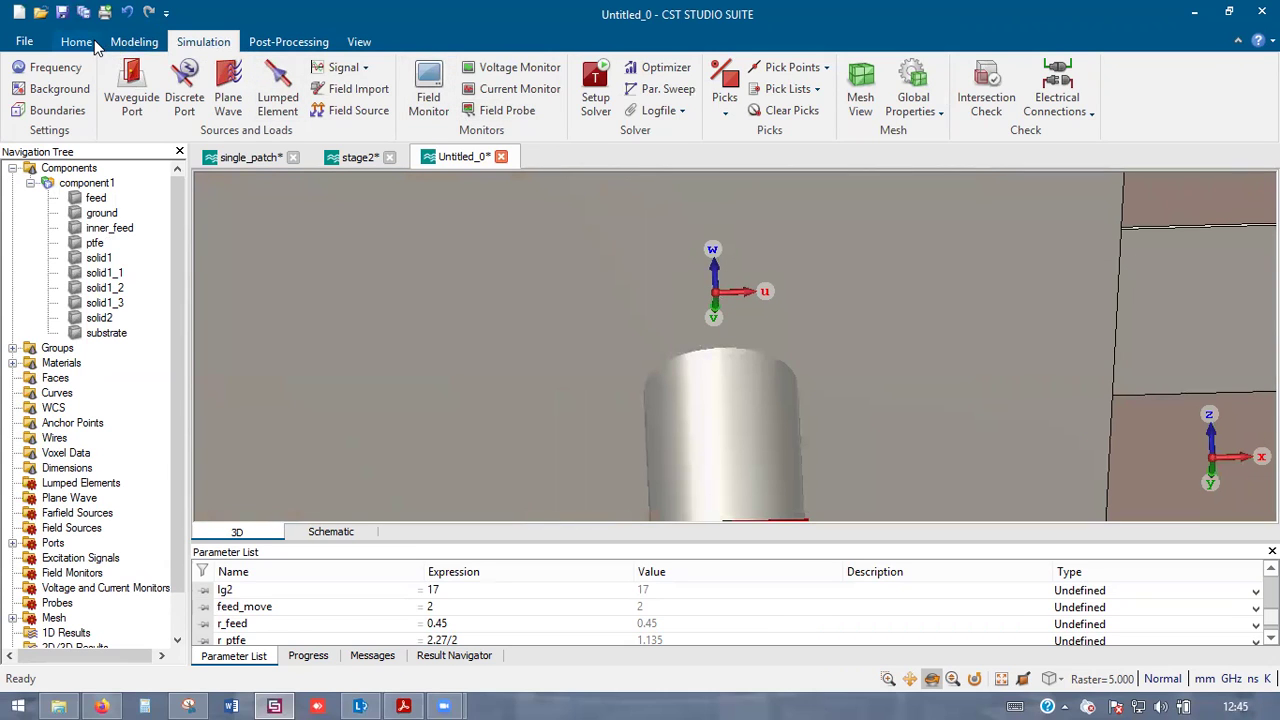
click(133, 42)
click(316, 74)
key(Escape)
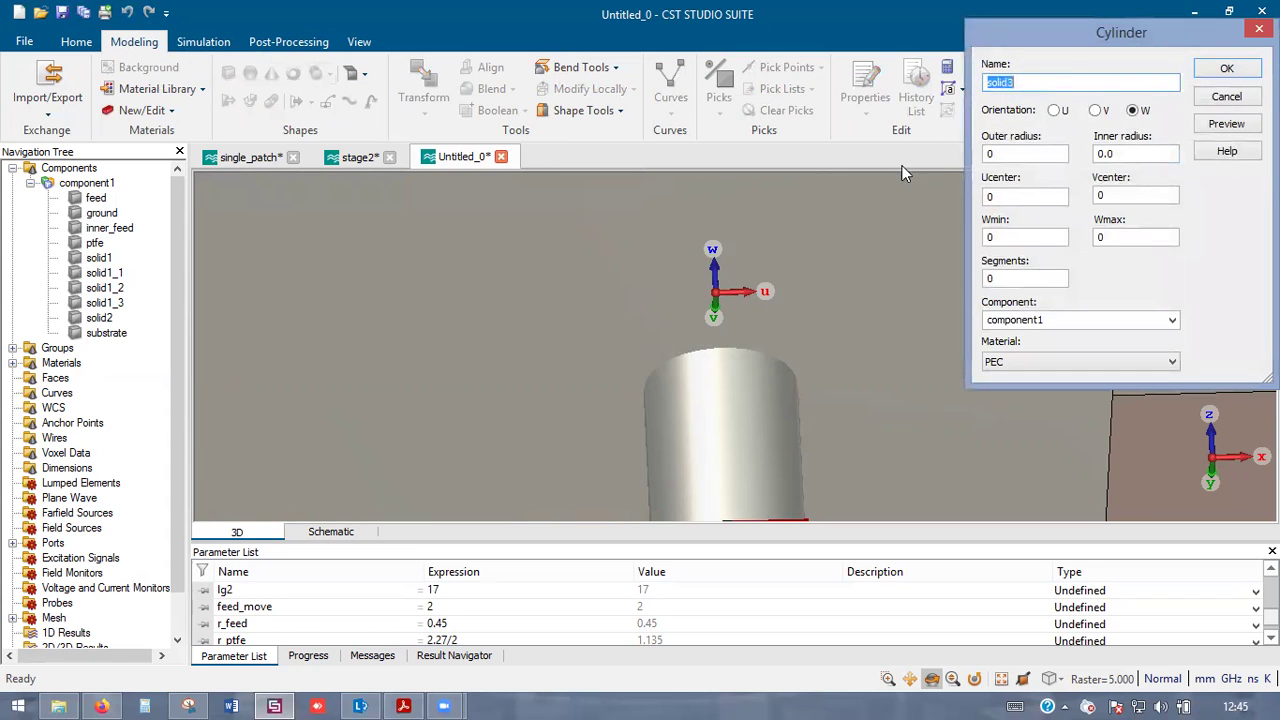
click(744, 208)
scroll(711, 356, down, 5)
scroll(712, 357, up, 10)
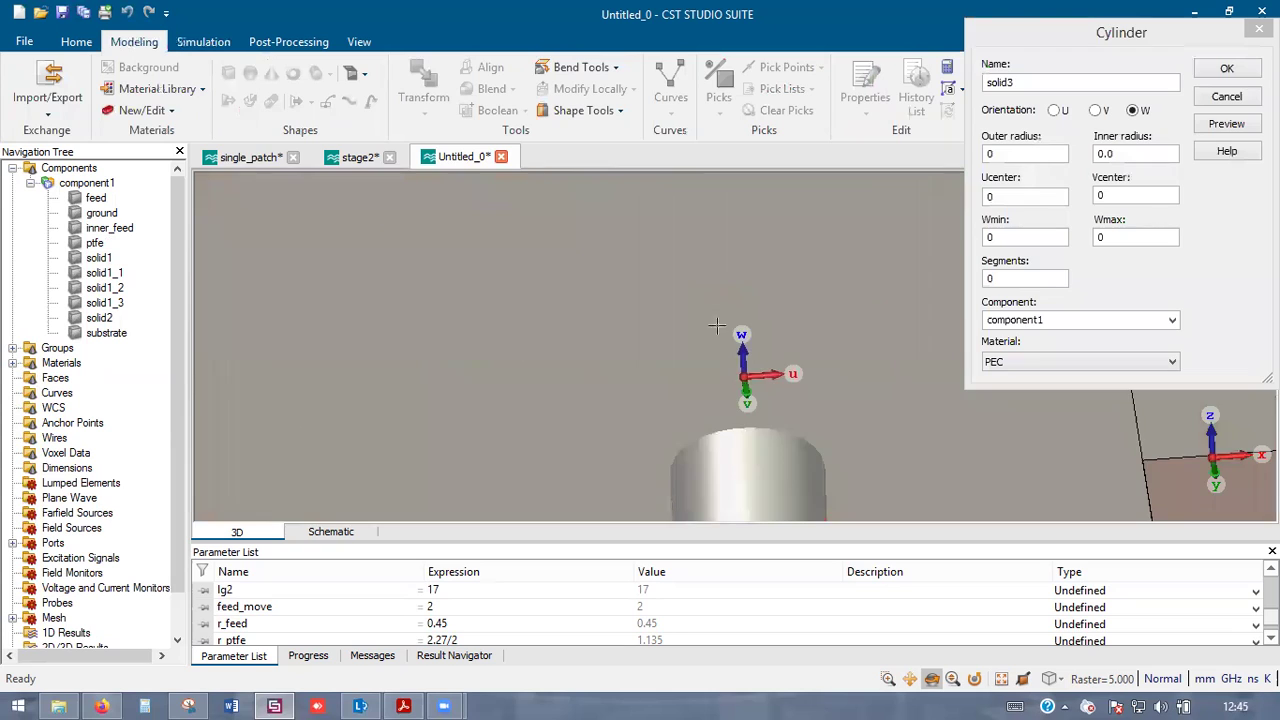
drag(717, 325, 733, 398)
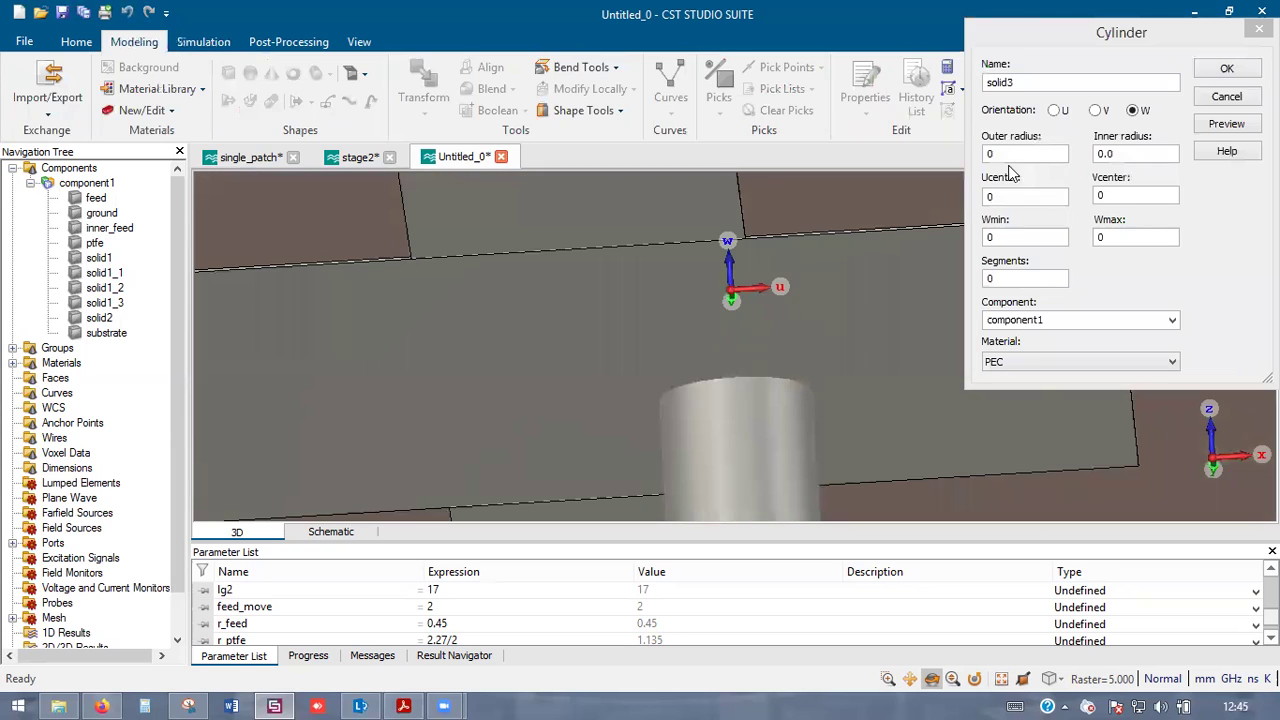
drag(1035, 156, 920, 156)
text(r_ptfe)
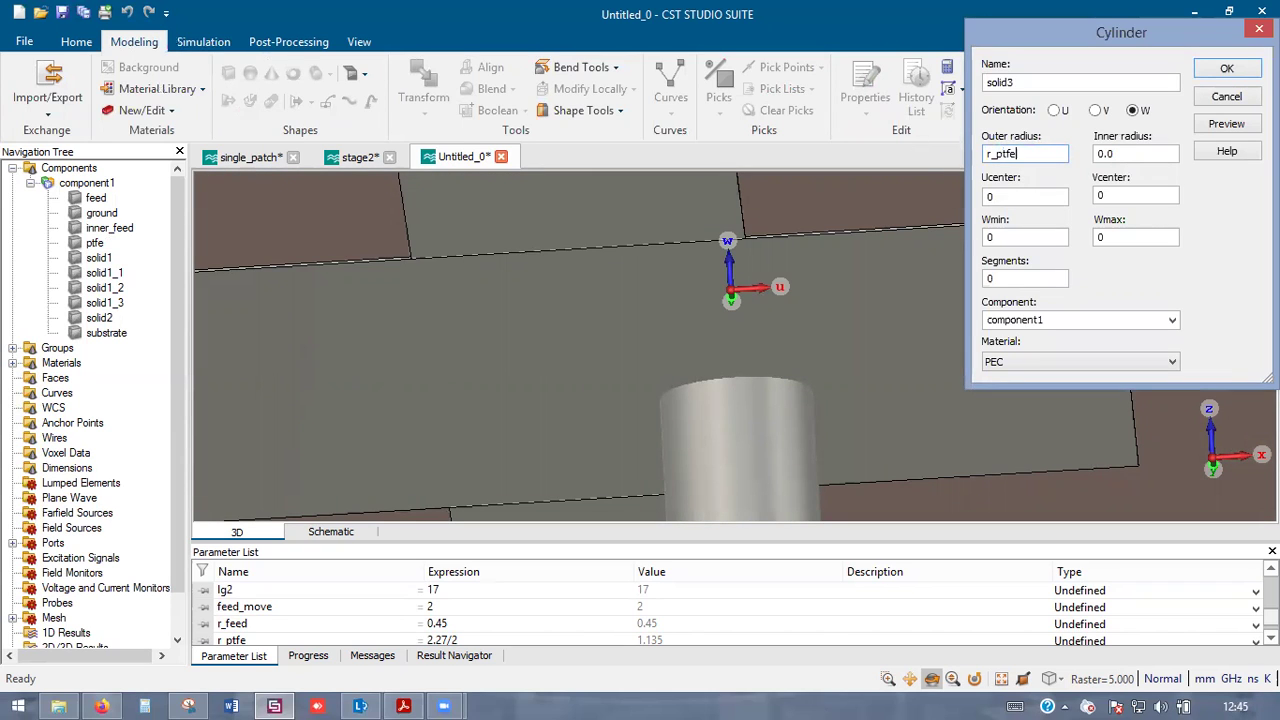
key(ctrl+a)
text(r_p)
key(Tab)
key(Tab)
scroll(737, 329, down, 5)
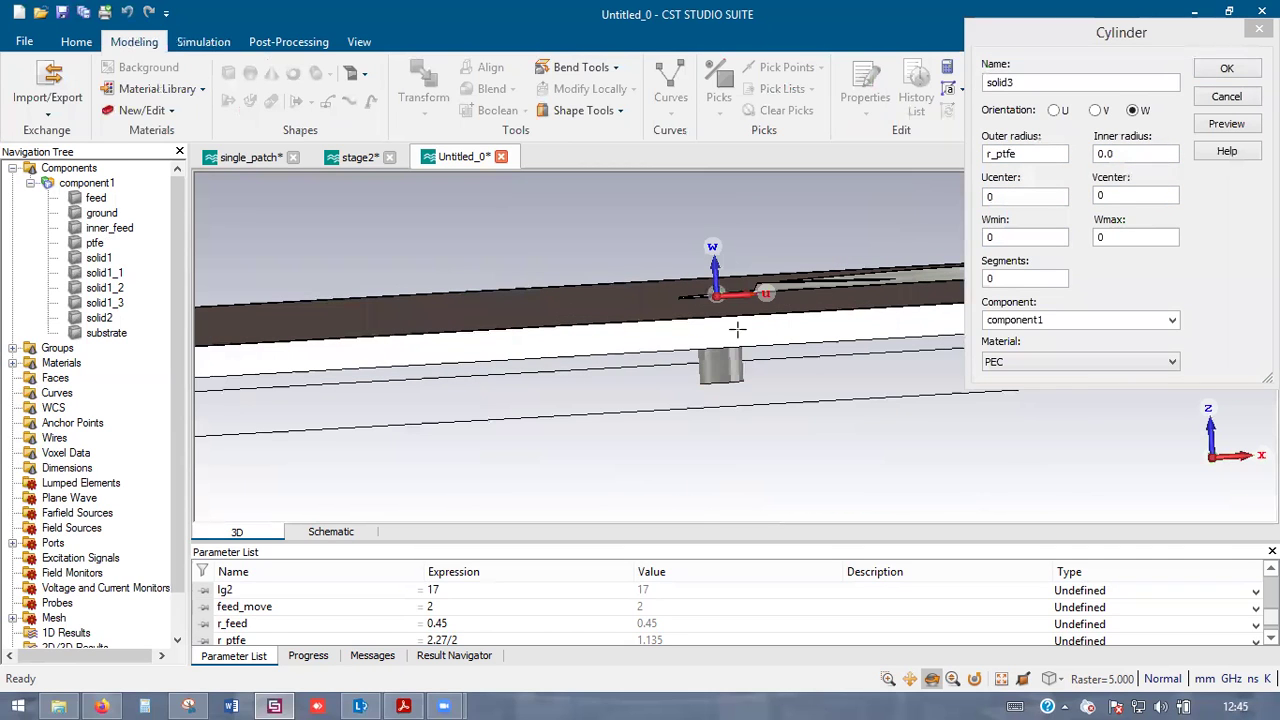
- Set the cylinder's Wmin to -hc-hs and Wmax to -hc-hs-hc, preview it at the ground plane and create it
click(1018, 238)
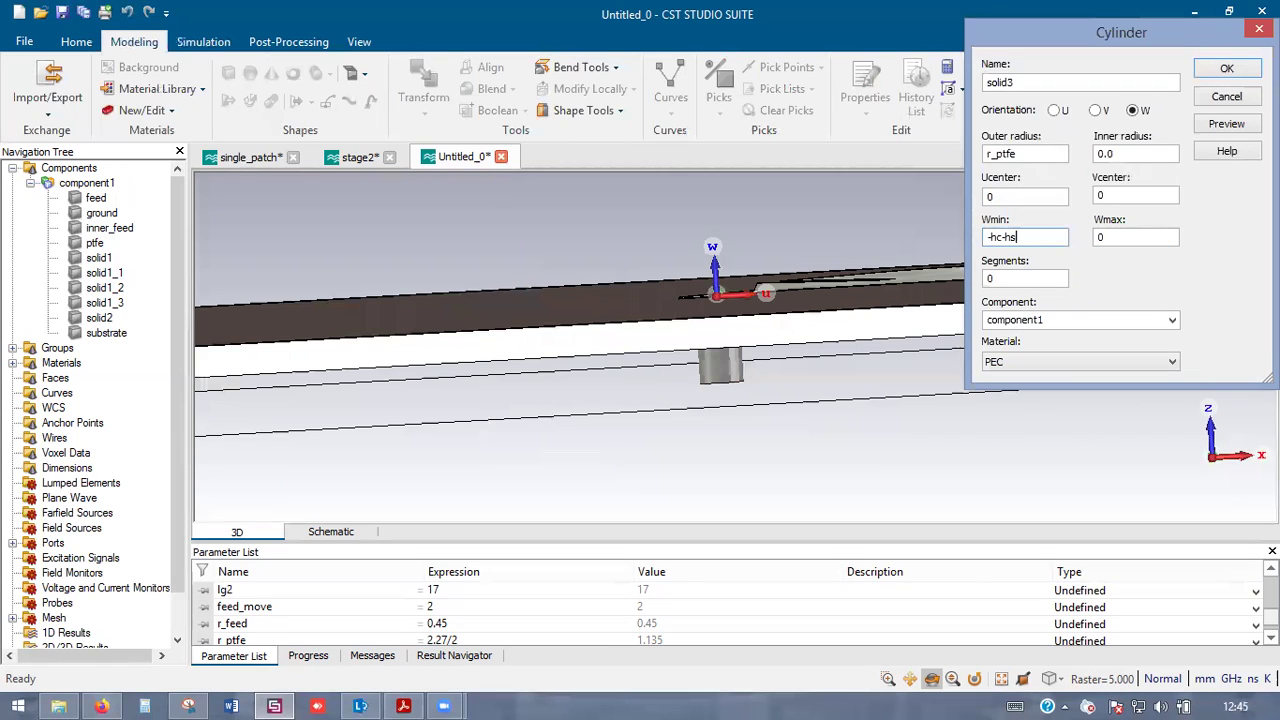
key(ctrl+a)
key(Tab)
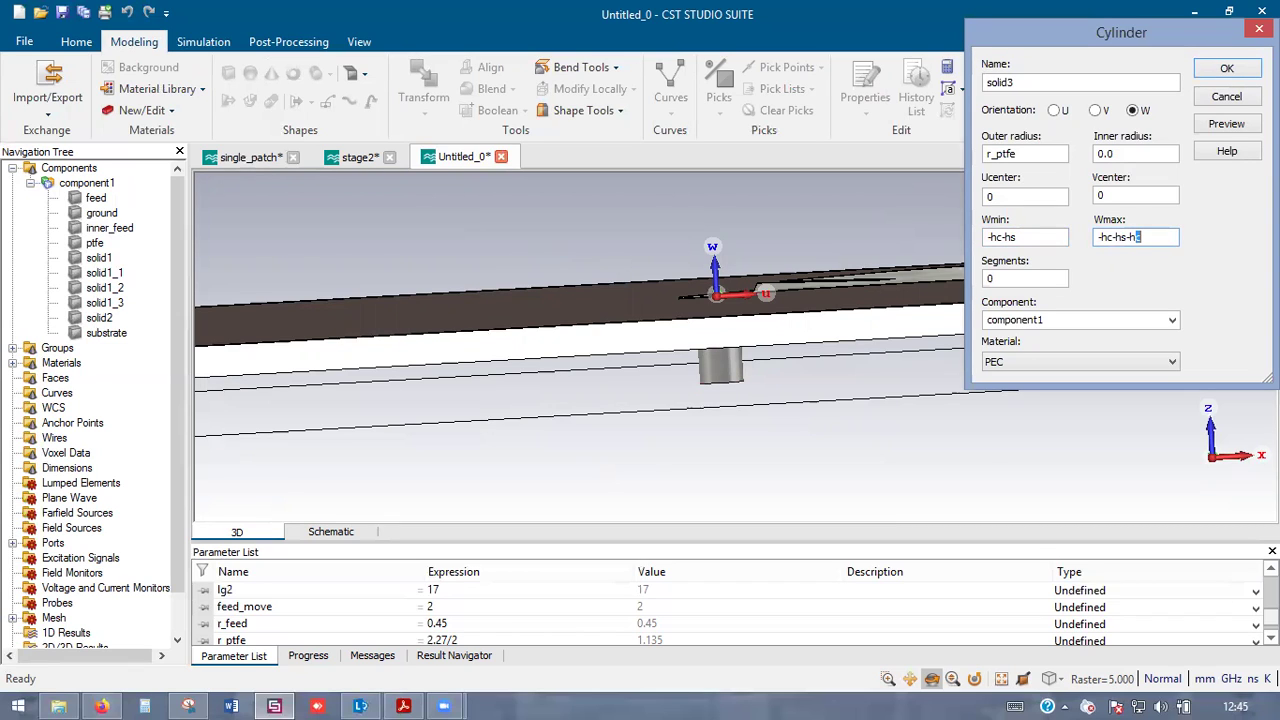
click(1226, 124)
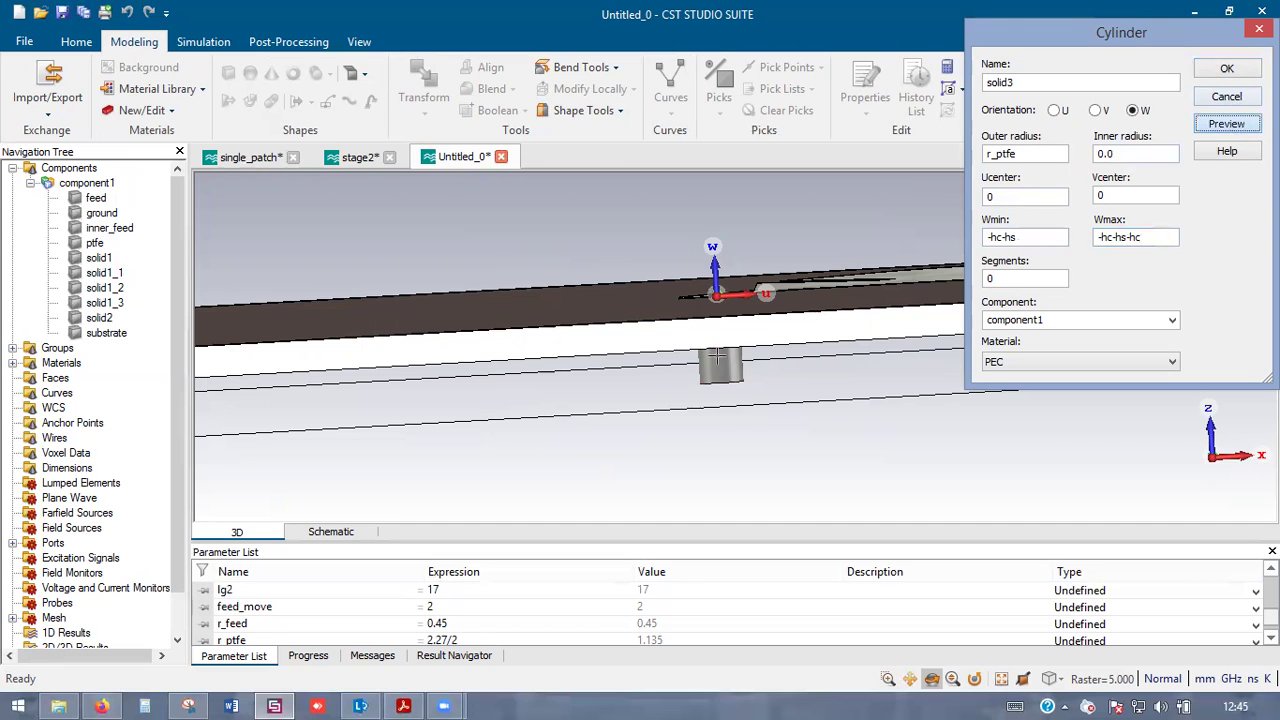
scroll(717, 357, up, 10)
scroll(735, 322, up, 5)
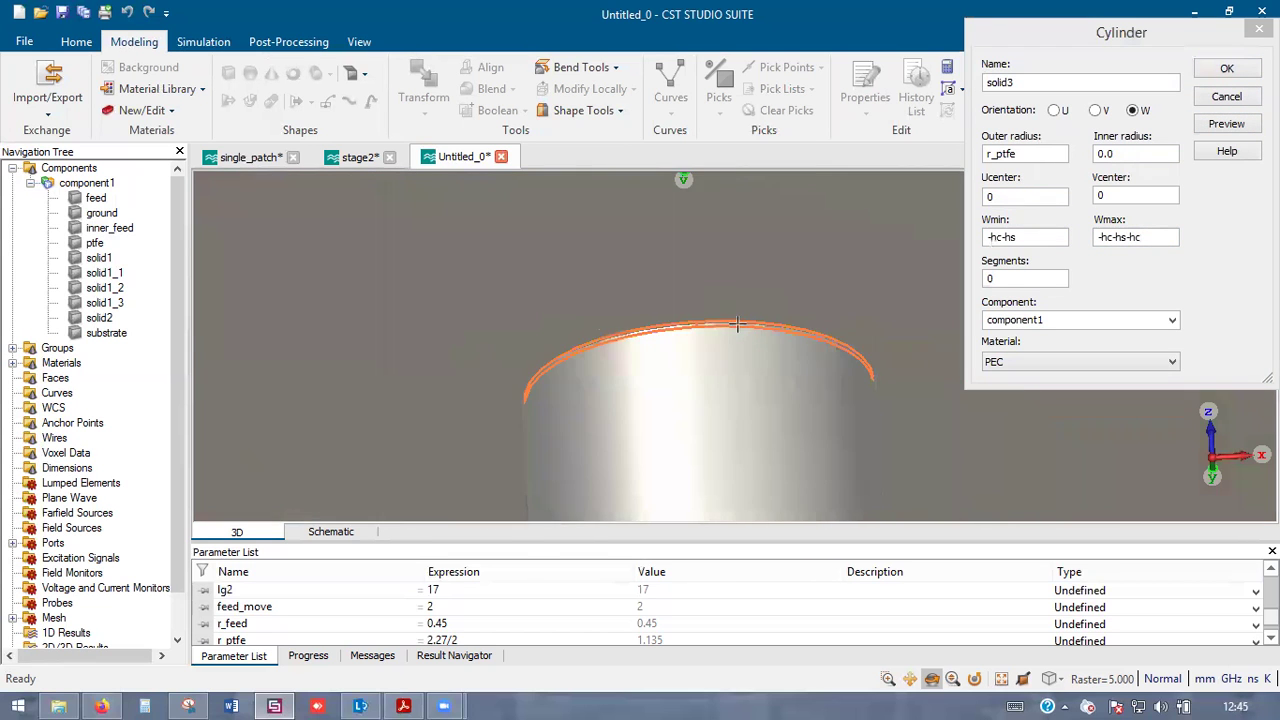
drag(668, 366, 690, 458)
scroll(651, 323, down, 5)
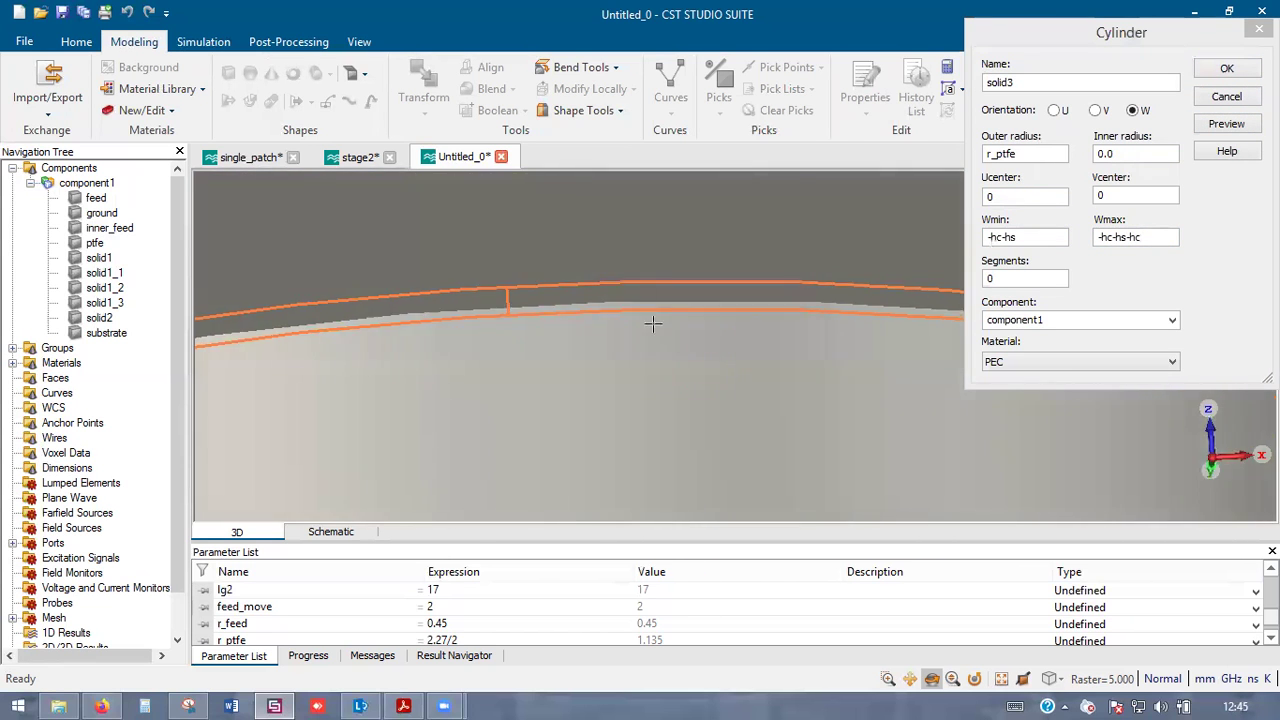
click(1229, 70)
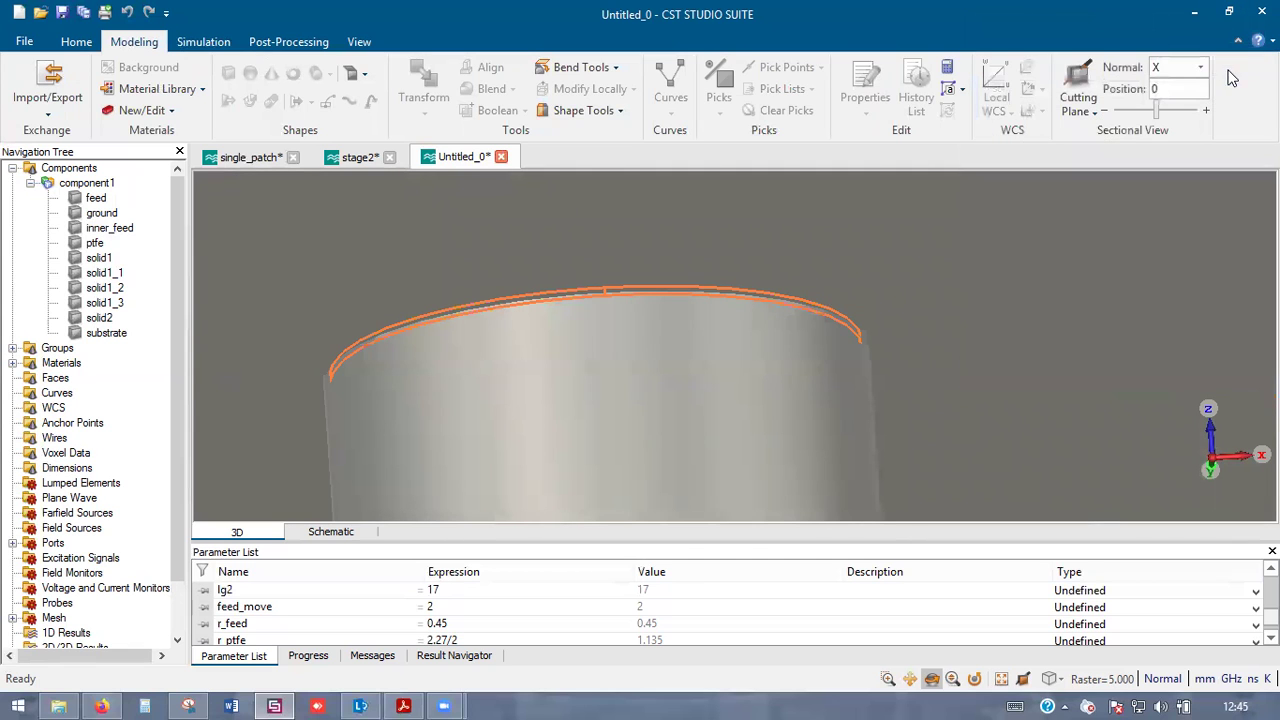
scroll(608, 320, down, 5)
scroll(613, 267, up, 4)
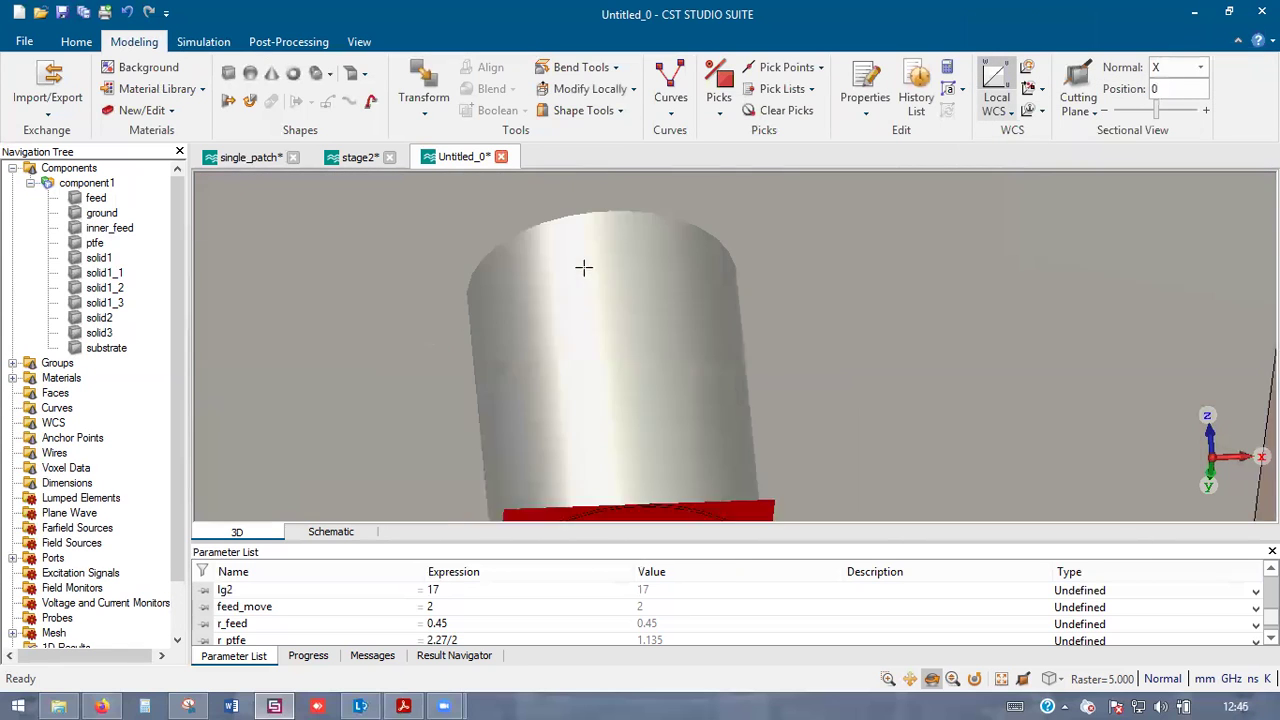
- Subtract the new r_ptfe cylinder from the ground to open a clearance hole around the coaxial feed
click(100, 333)
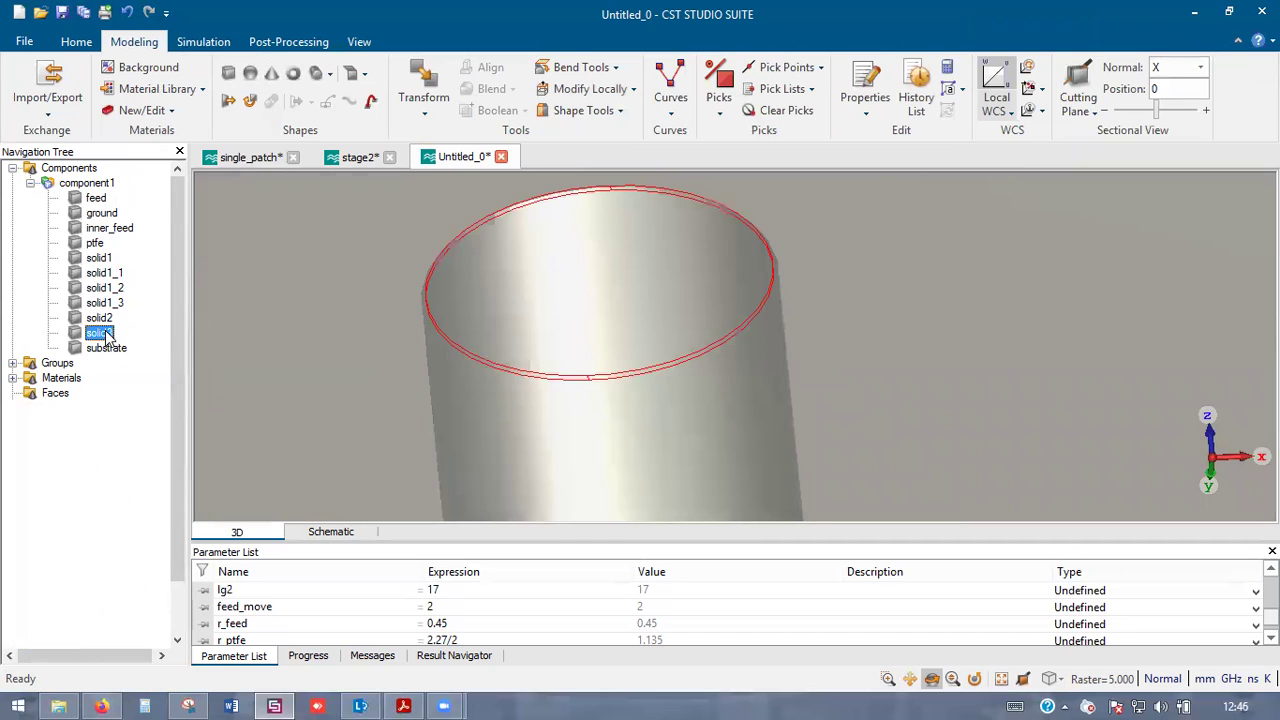
scroll(597, 343, down, 5)
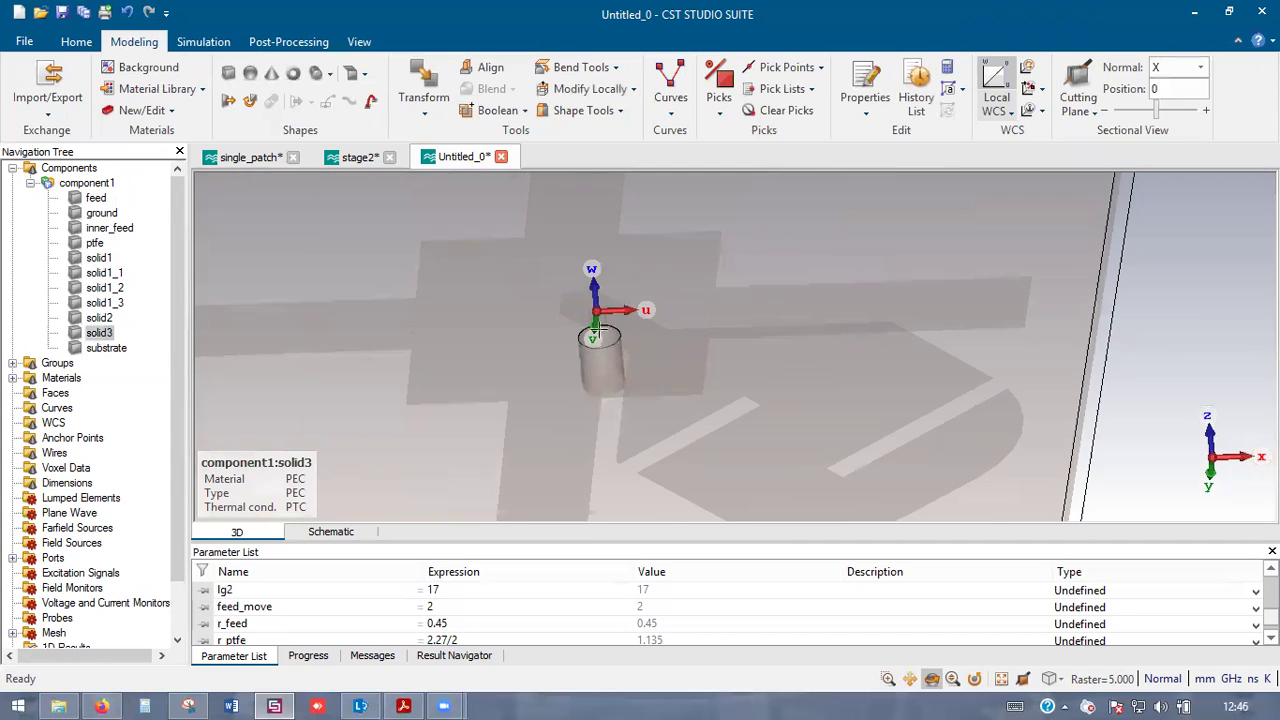
scroll(566, 318, up, 3)
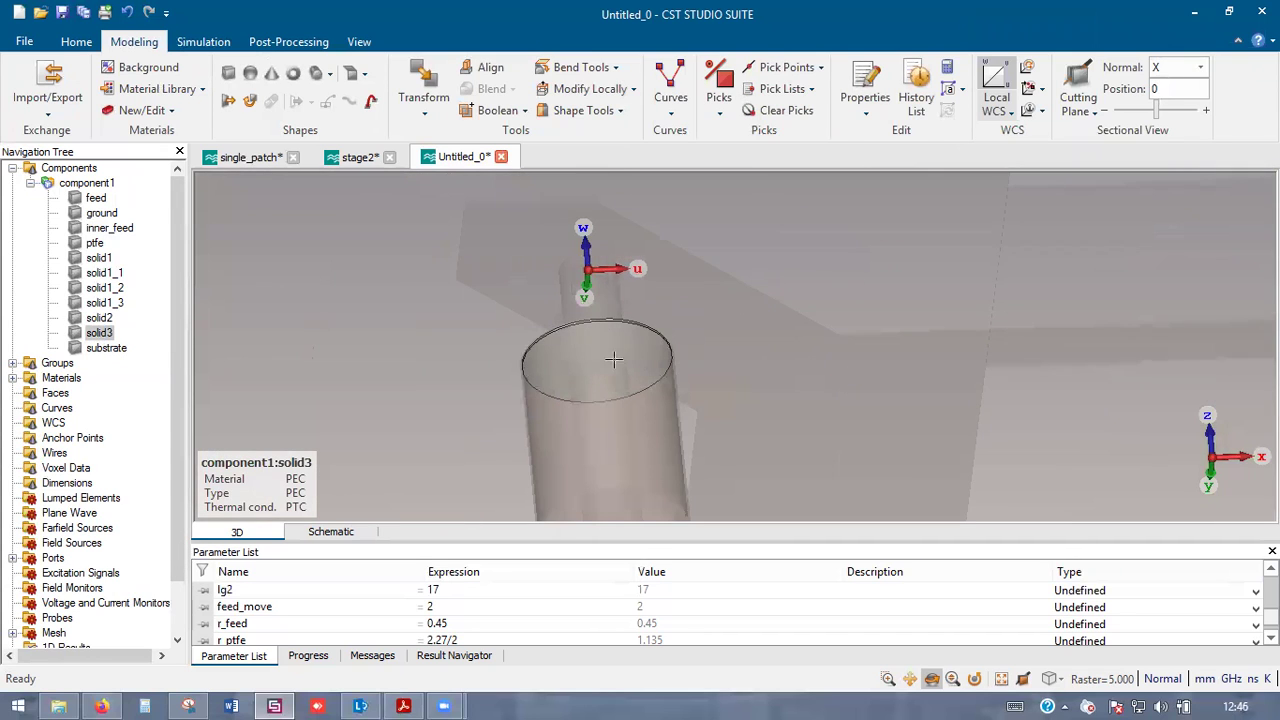
scroll(585, 355, down, 4)
scroll(600, 420, up, 3)
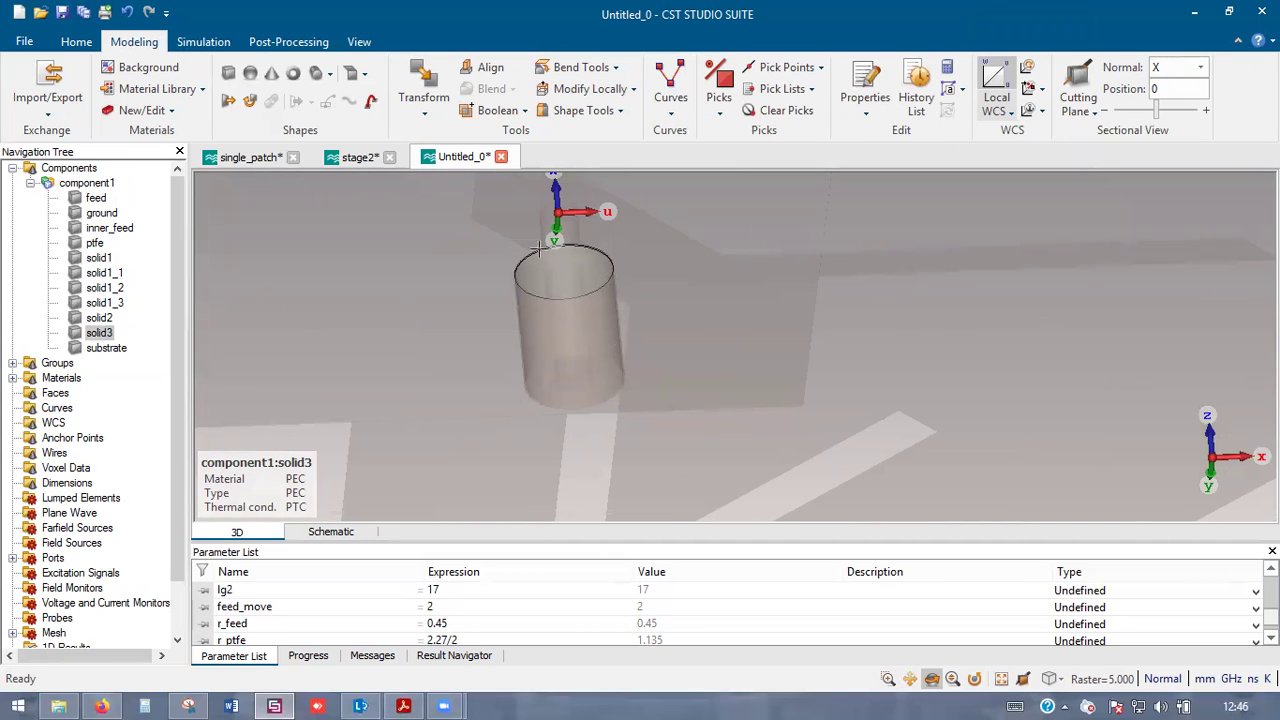
click(441, 269)
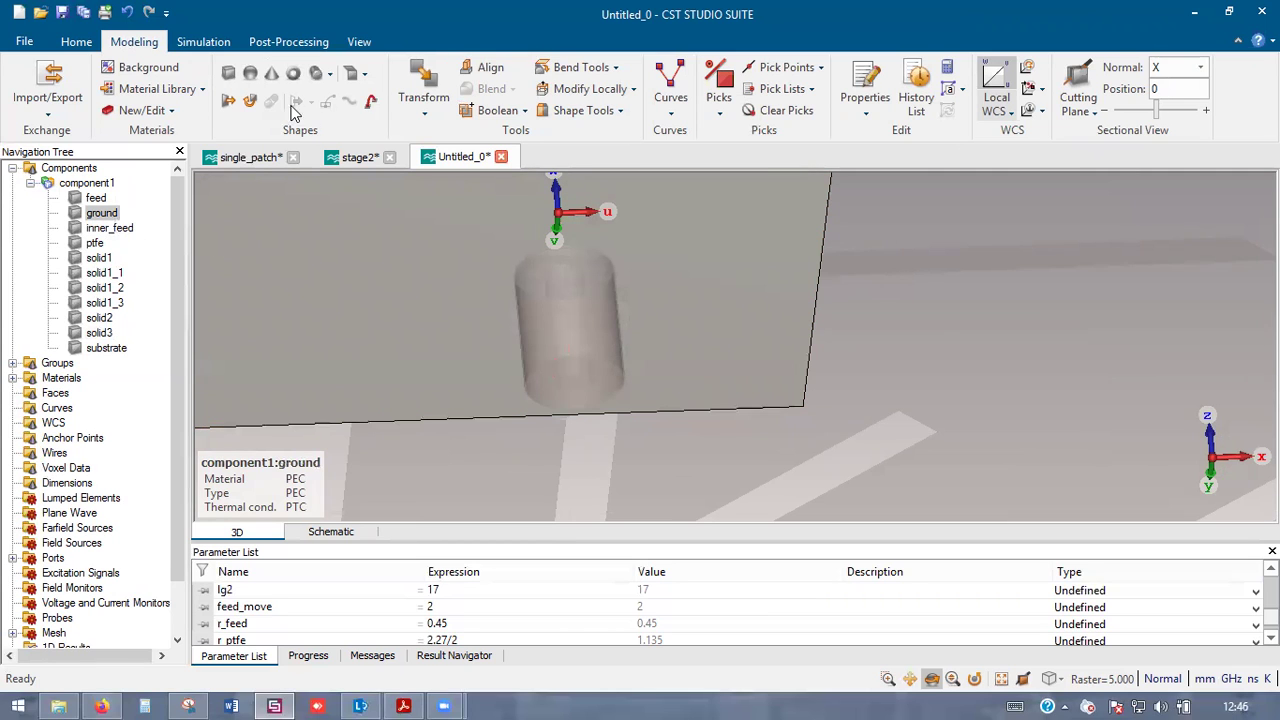
click(524, 111)
click(495, 175)
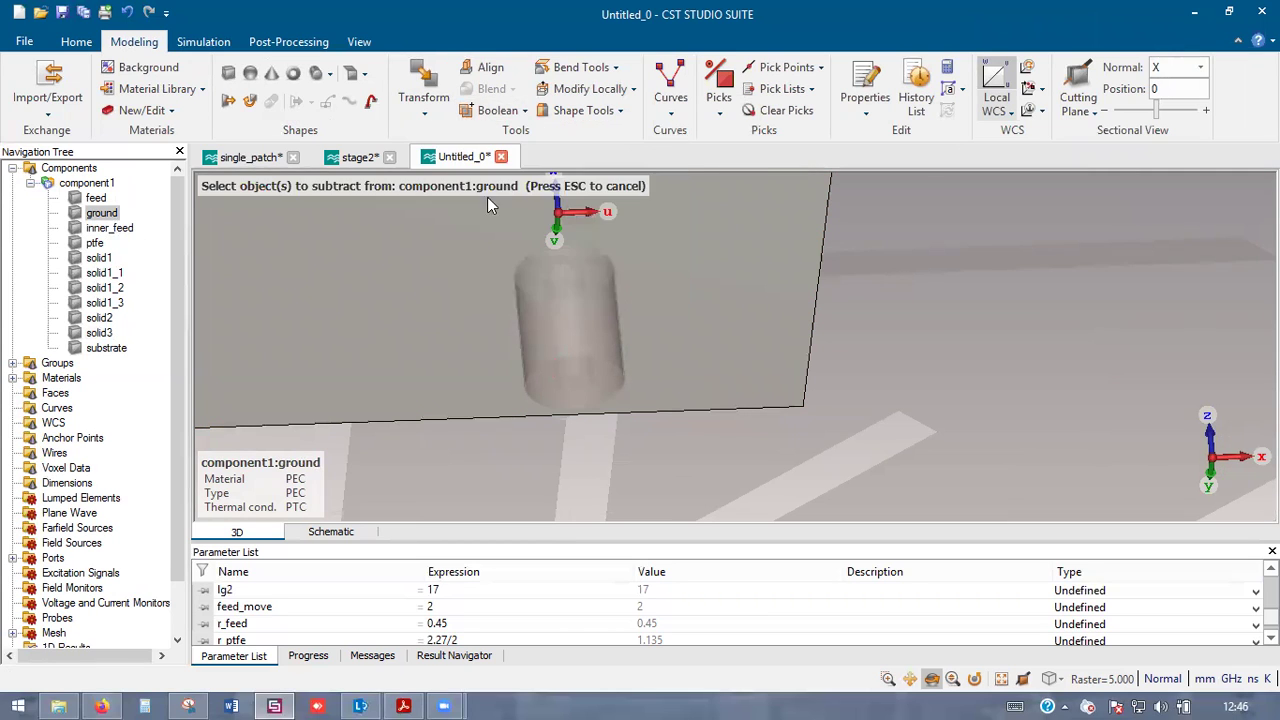
click(100, 334)
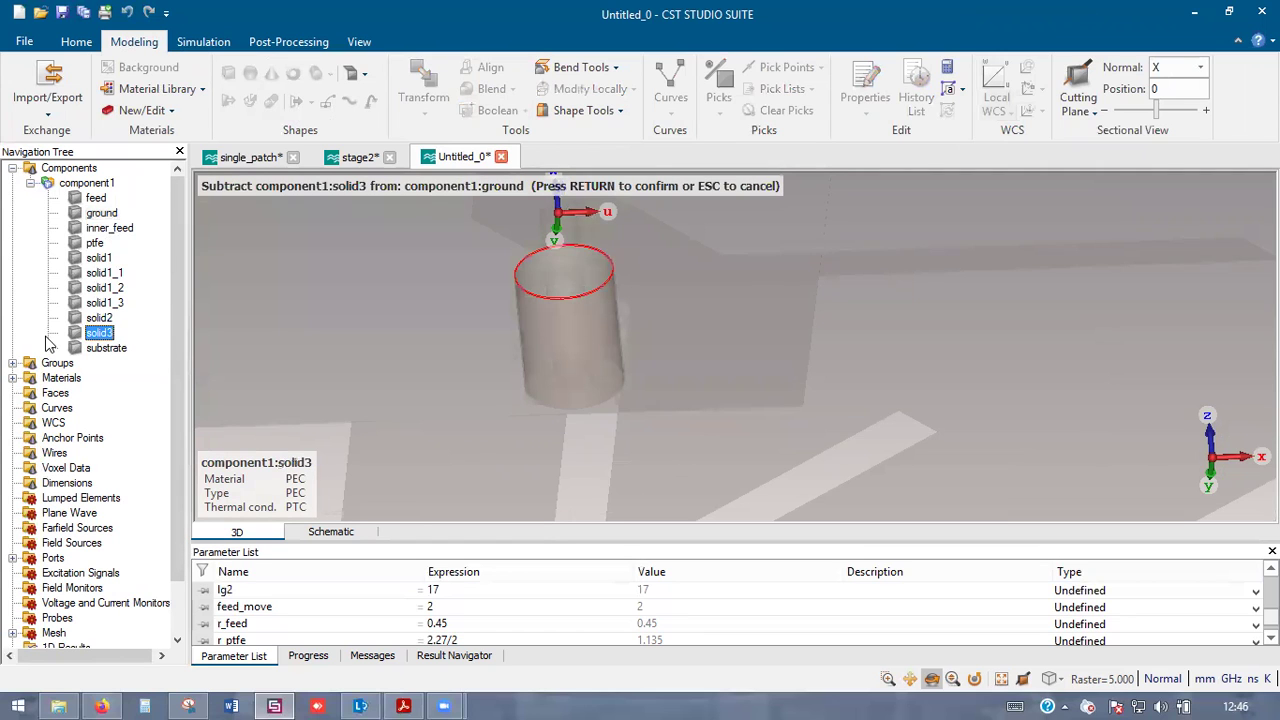
key(Return)
scroll(508, 292, down, 3)
double_click(1142, 277)
scroll(554, 269, up, 3)
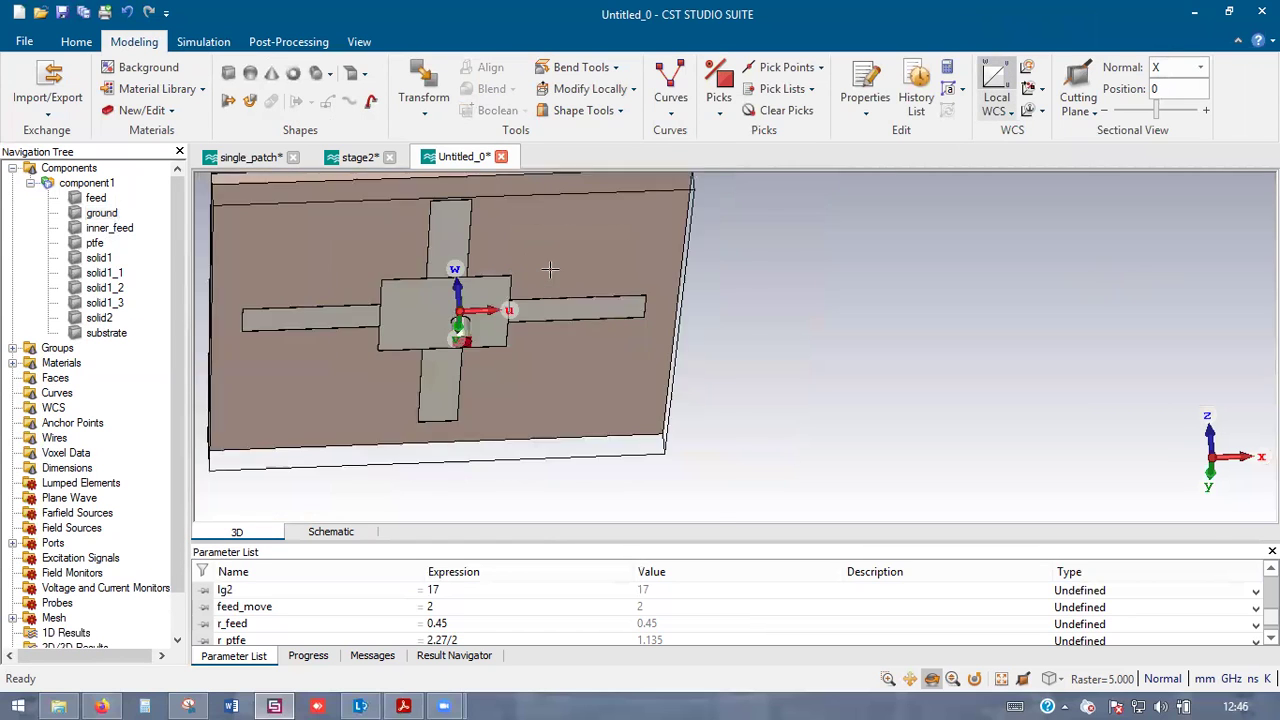
- Hide the PEC coaxial shield and the ptfe cylinder, and examine the ground opening around the inner conductor
scroll(343, 362, up, 3)
scroll(580, 349, up, 5)
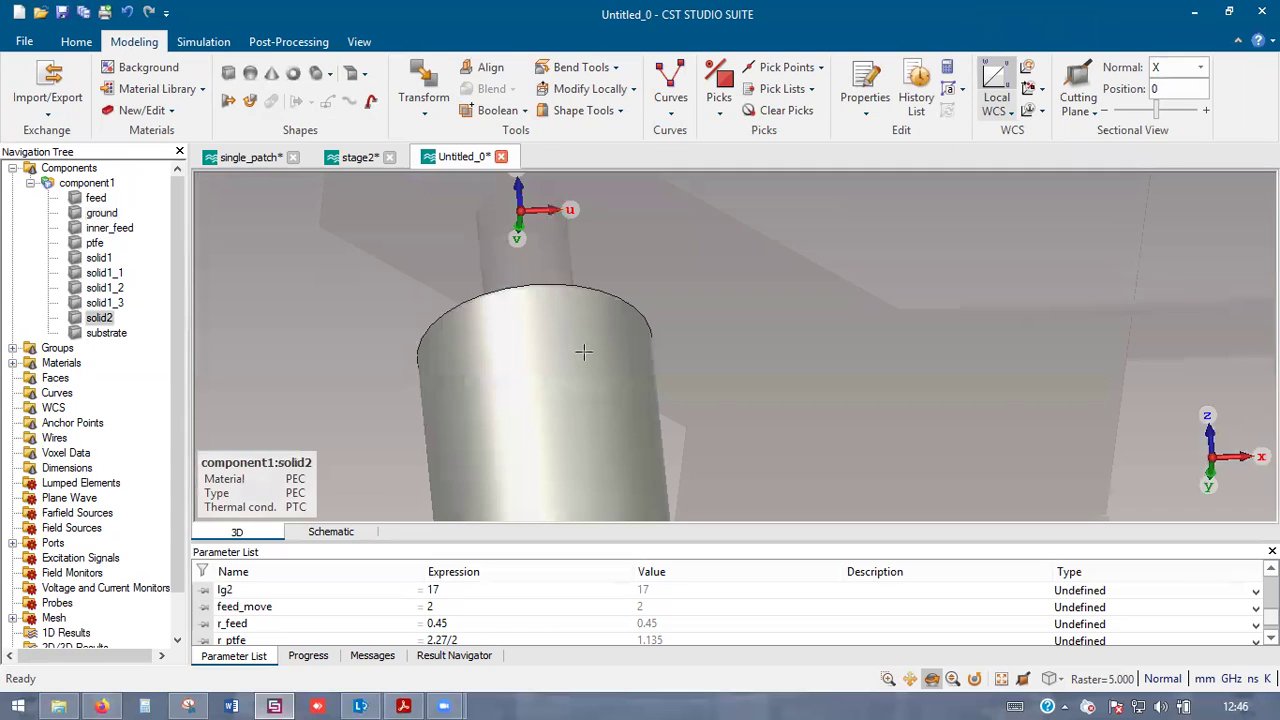
key(ctrl+h)
click(567, 402)
key(ctrl+h)
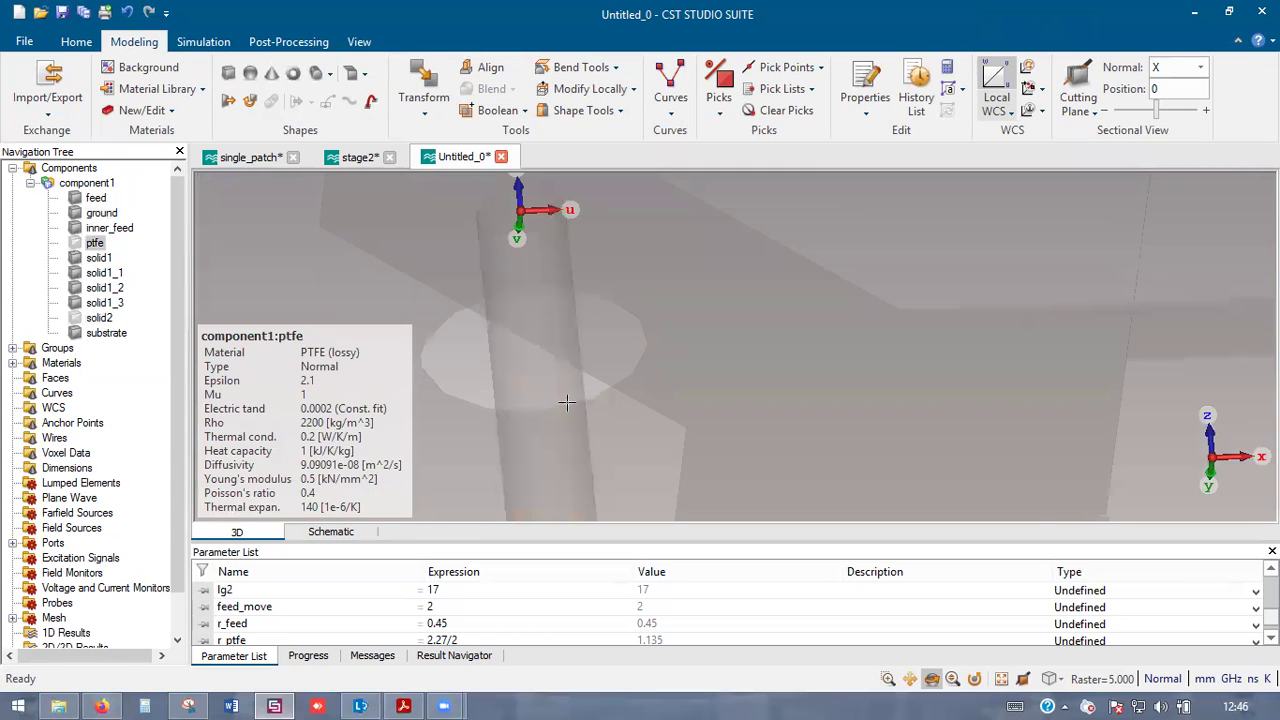
key(ctrl+h)
scroll(620, 400, down, 3)
click(1000, 372)
drag(560, 372, 557, 286)
scroll(509, 411, up, 4)
drag(627, 329, 671, 326)
scroll(661, 301, up, 4)
scroll(603, 376, down, 5)
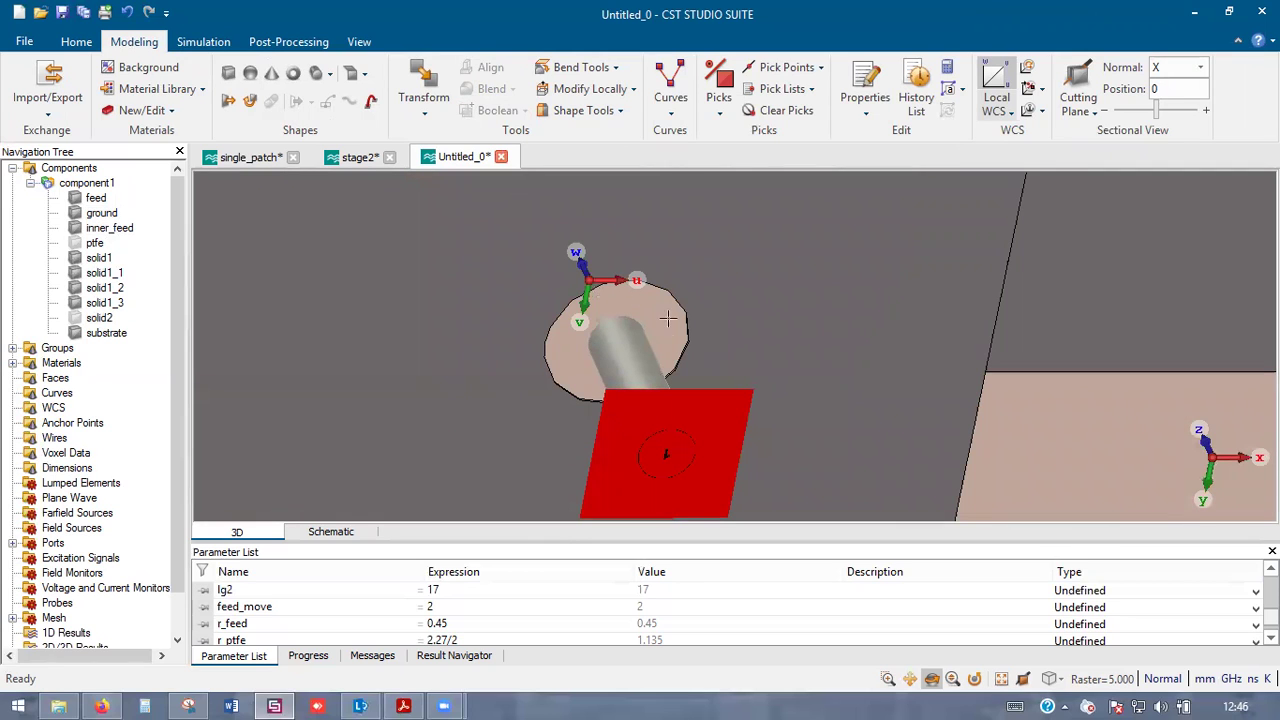
scroll(720, 293, down, 5)
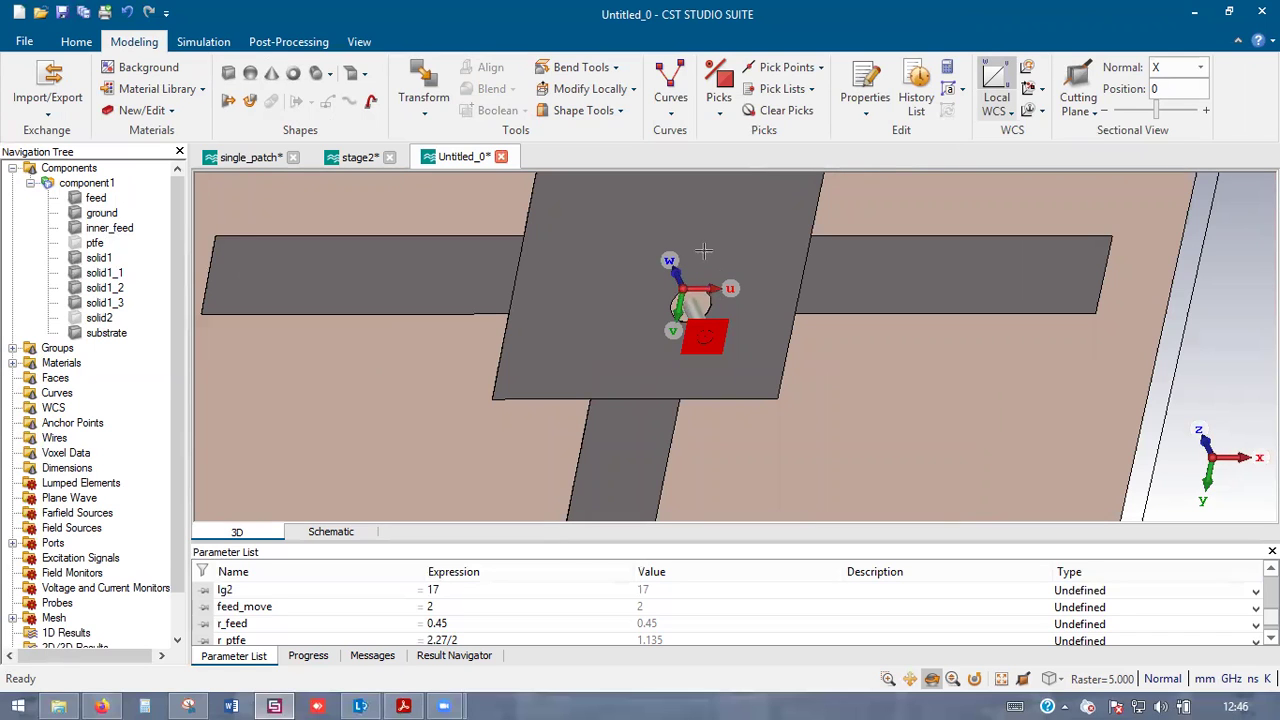
scroll(724, 276, down, 4)
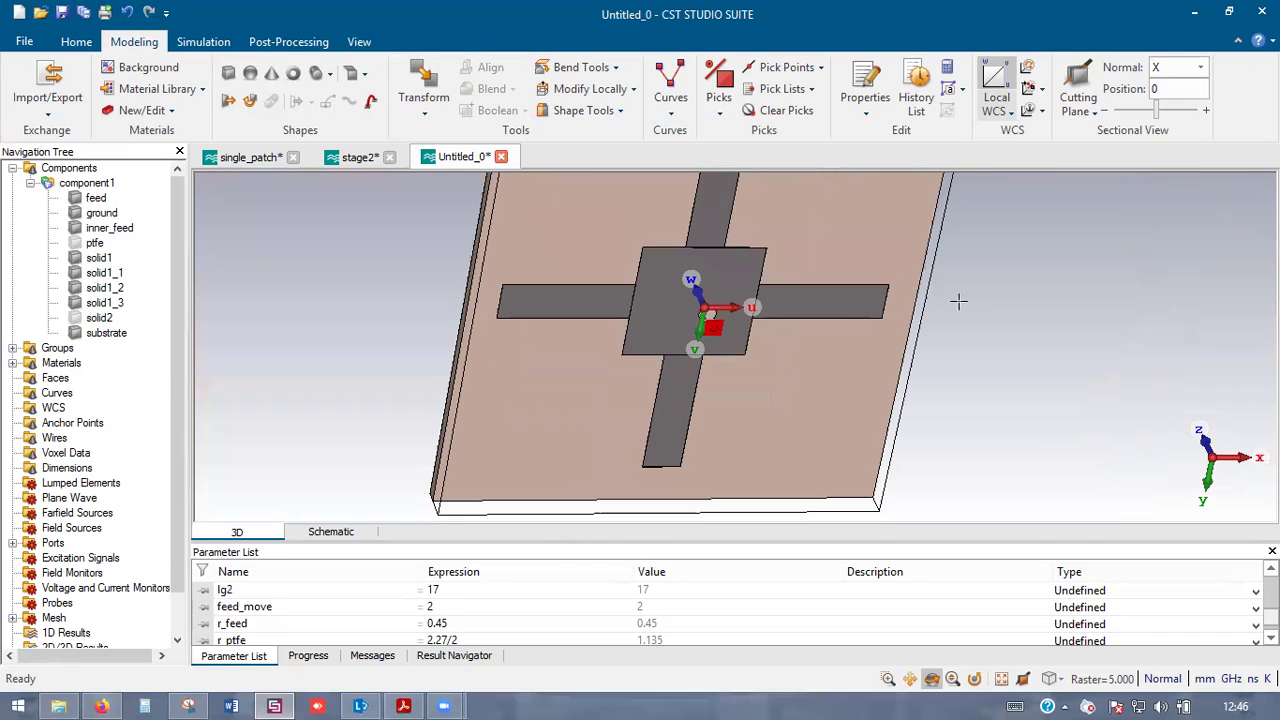
- Show all hidden parts again and inspect the complete coaxial feed and its port from the ground side
right_click(1067, 284)
click(1097, 212)
drag(773, 305, 680, 582)
scroll(729, 379, down, 5)
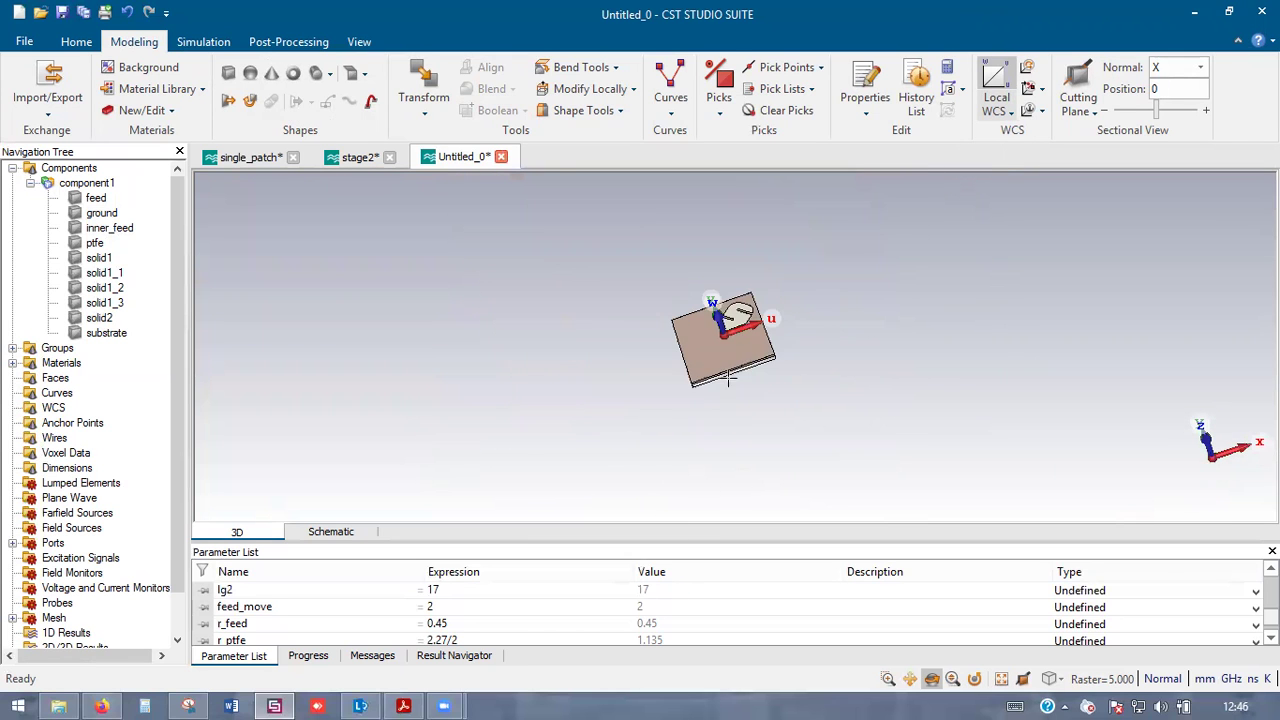
scroll(722, 353, up, 4)
scroll(745, 290, up, 8)
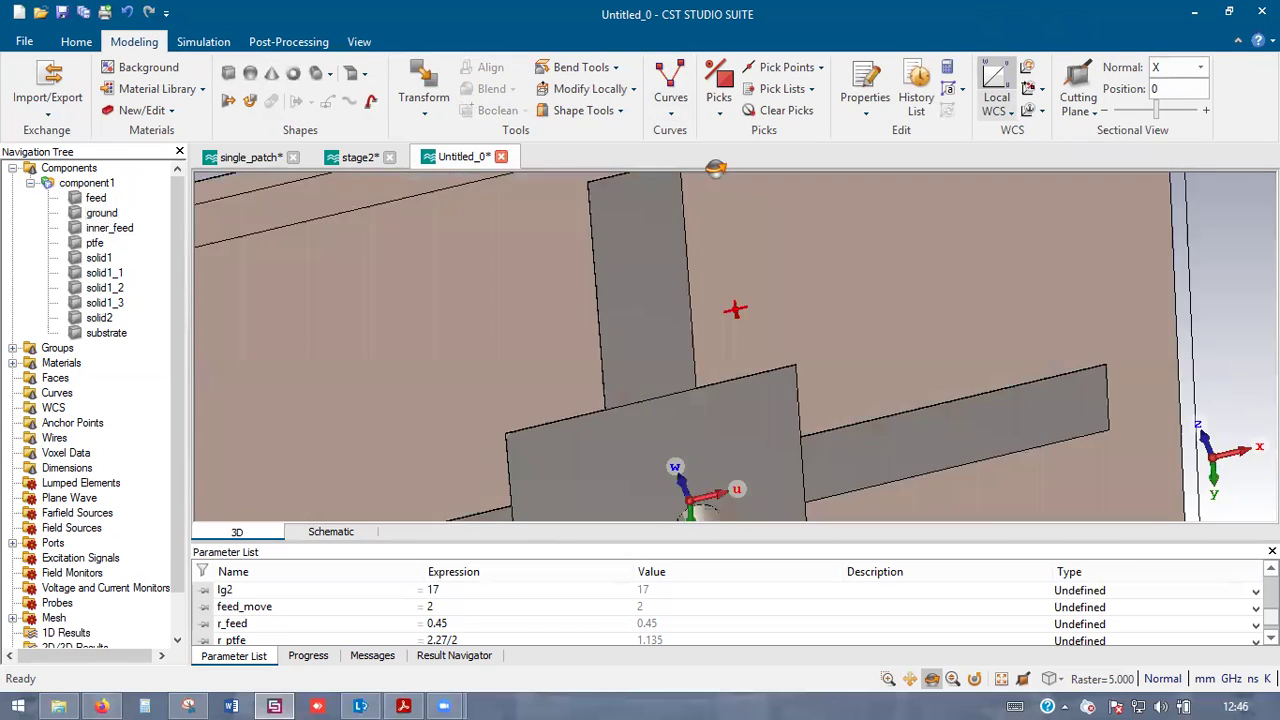
scroll(658, 300, down, 6)
scroll(663, 280, up, 6)
scroll(663, 280, down, 5)
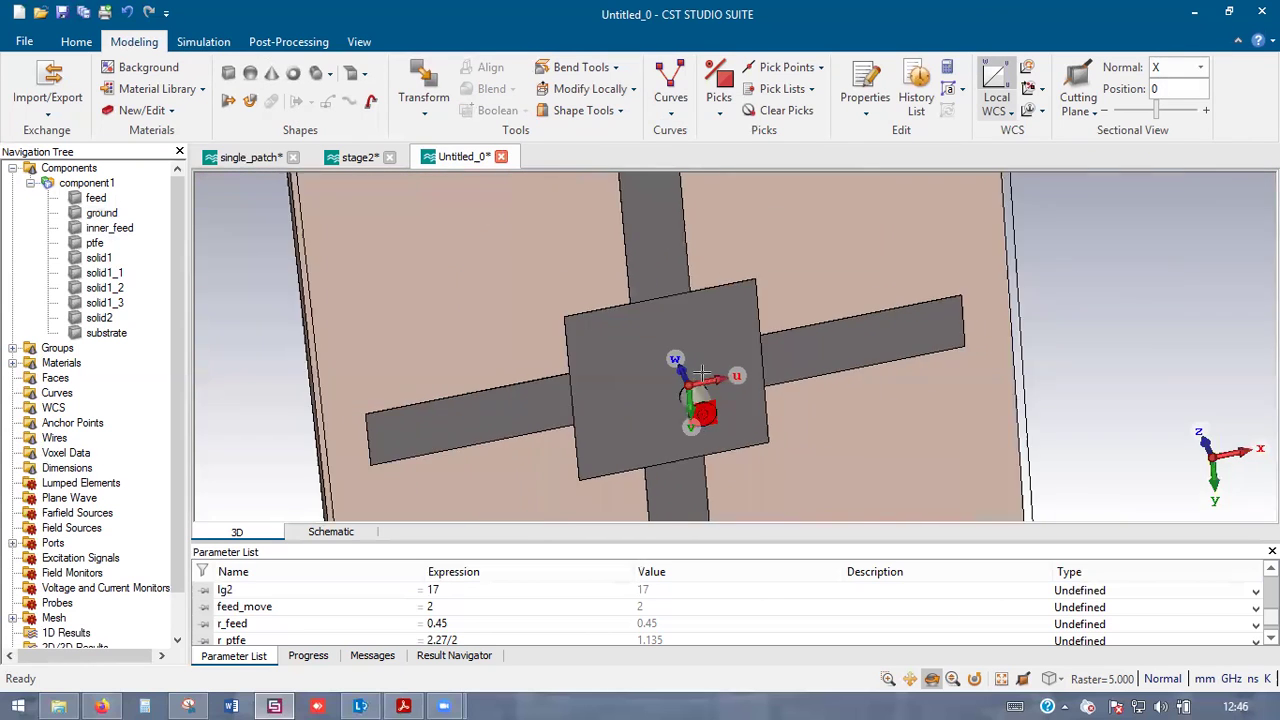
scroll(700, 337, up, 6)
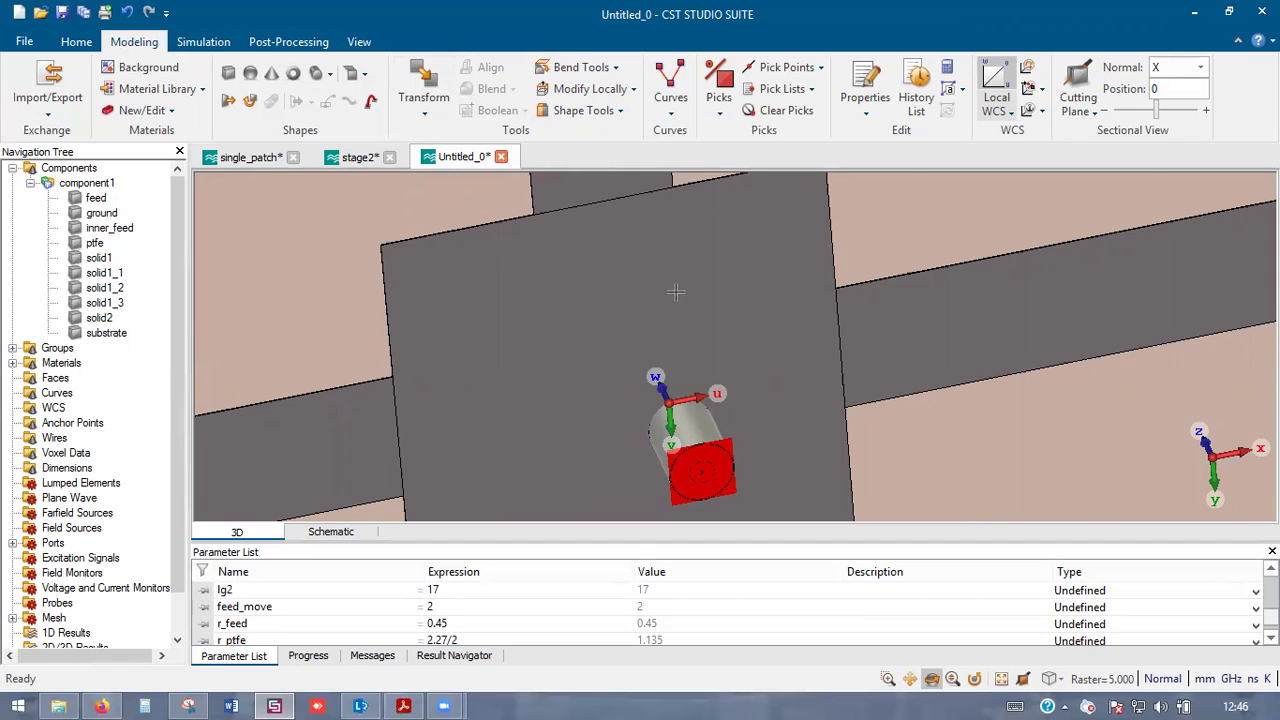
click(203, 41)
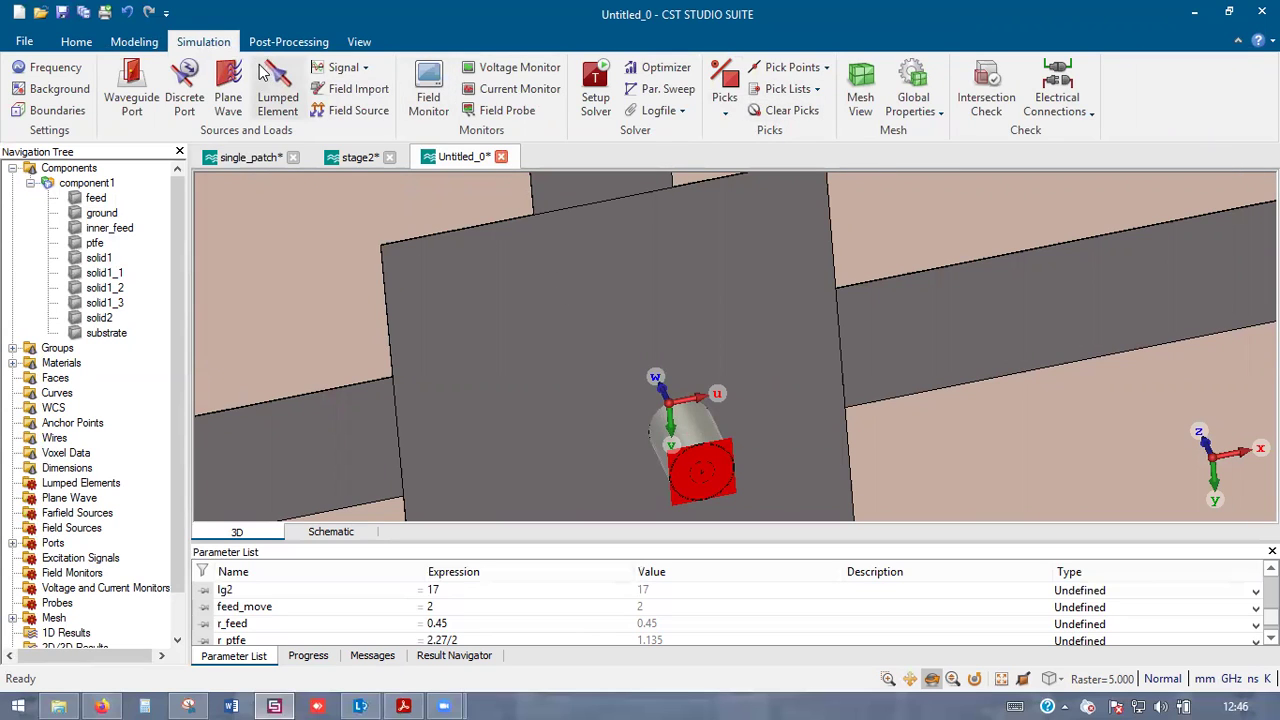
click(288, 47)
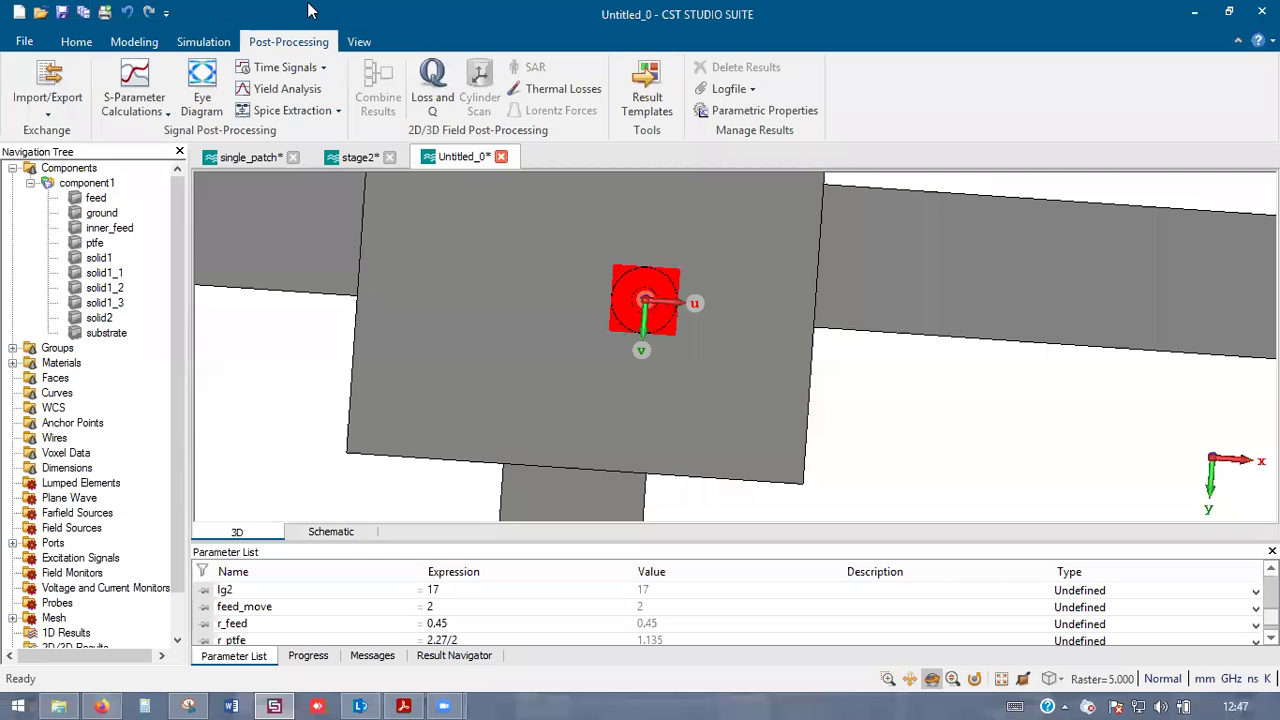
click(205, 42)
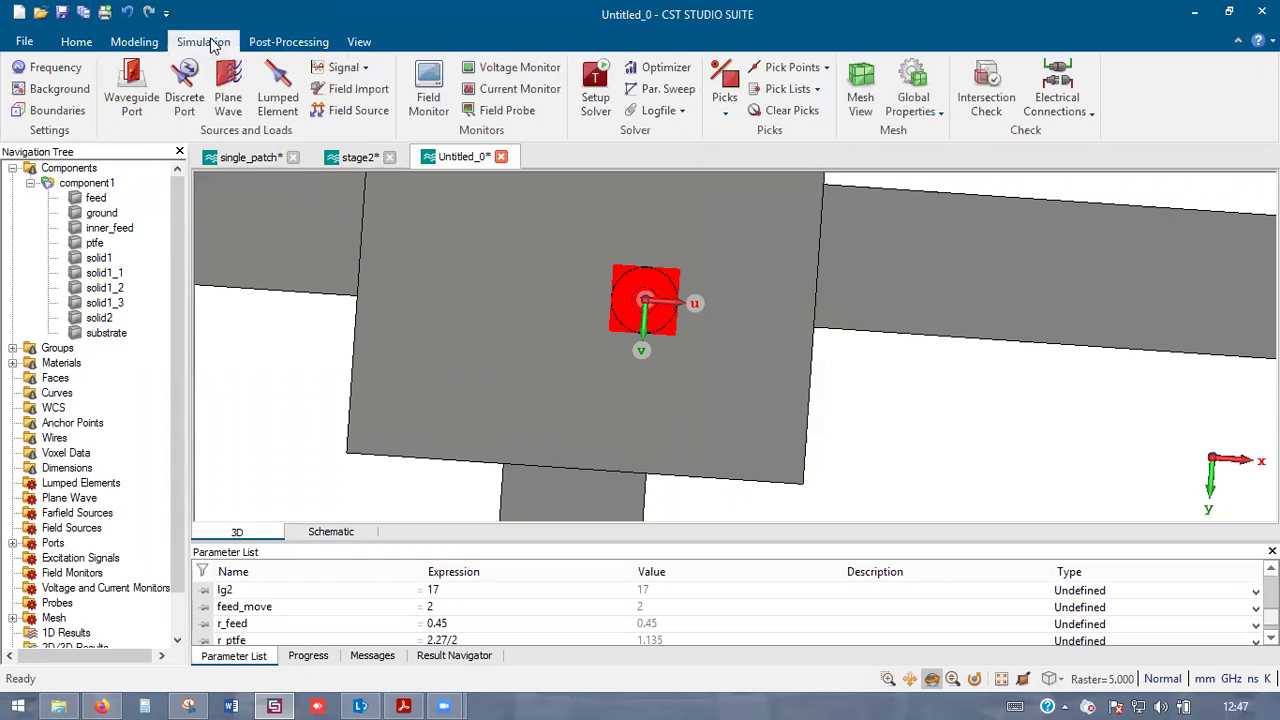
click(132, 42)
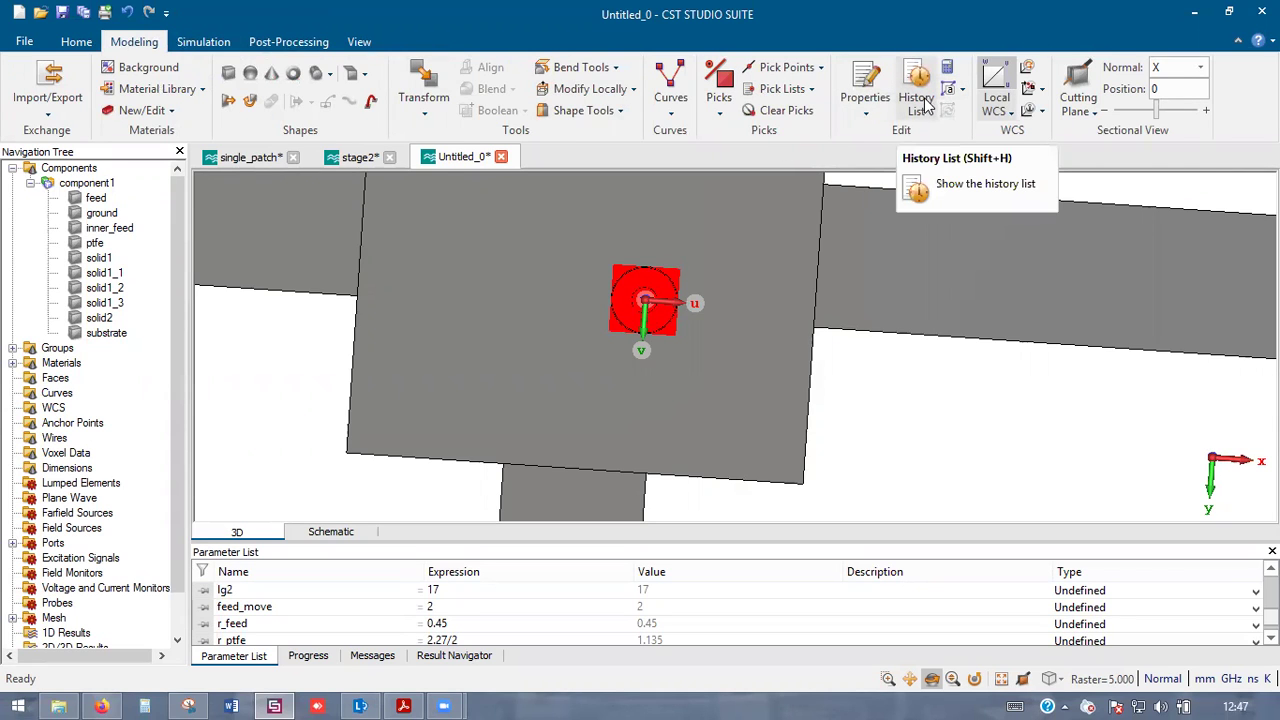
scroll(794, 363, down, 4)
scroll(740, 295, up, 2)
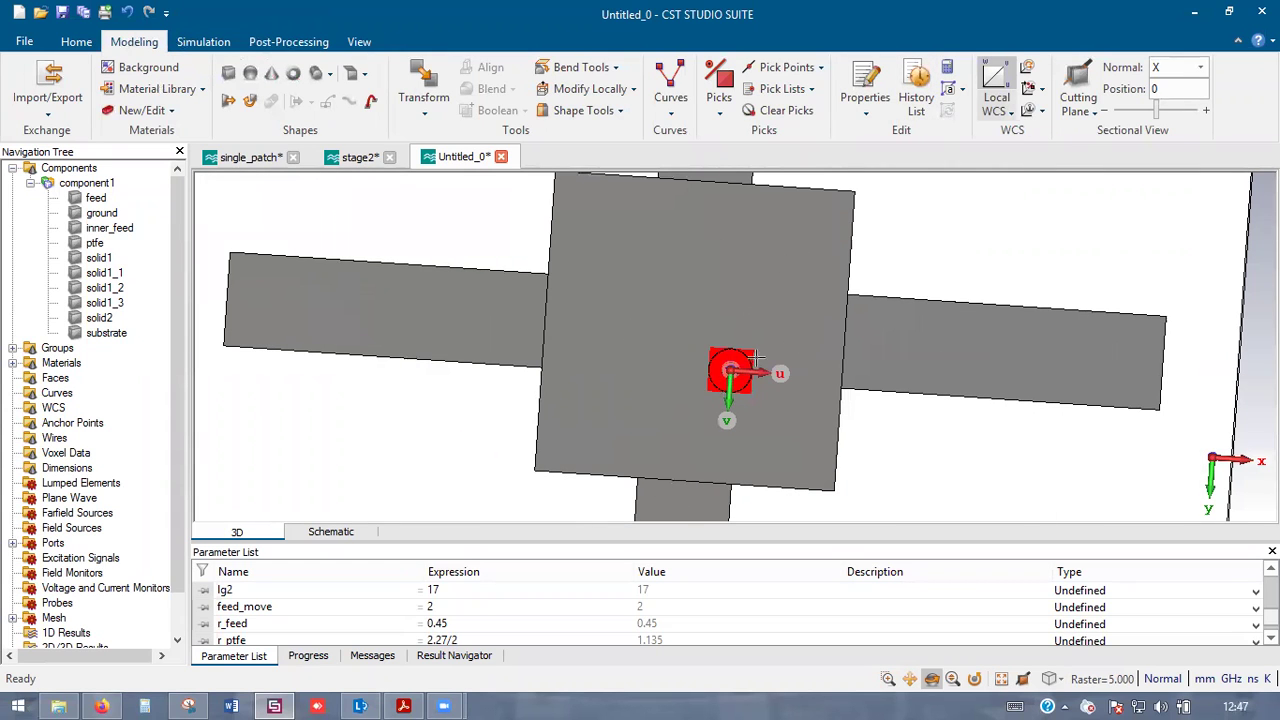
- Delete the last boolean subtract of the ground from the modeling history and update the model to restore the cutting cylinder
click(916, 95)
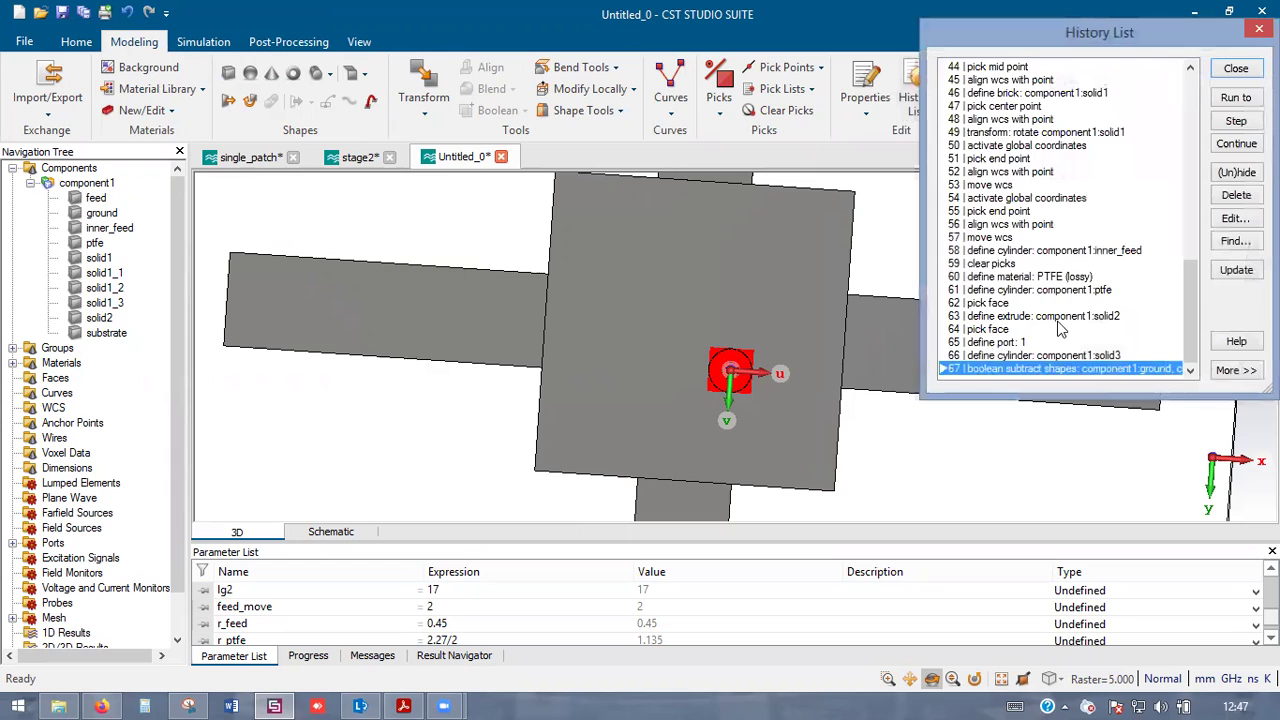
click(1236, 196)
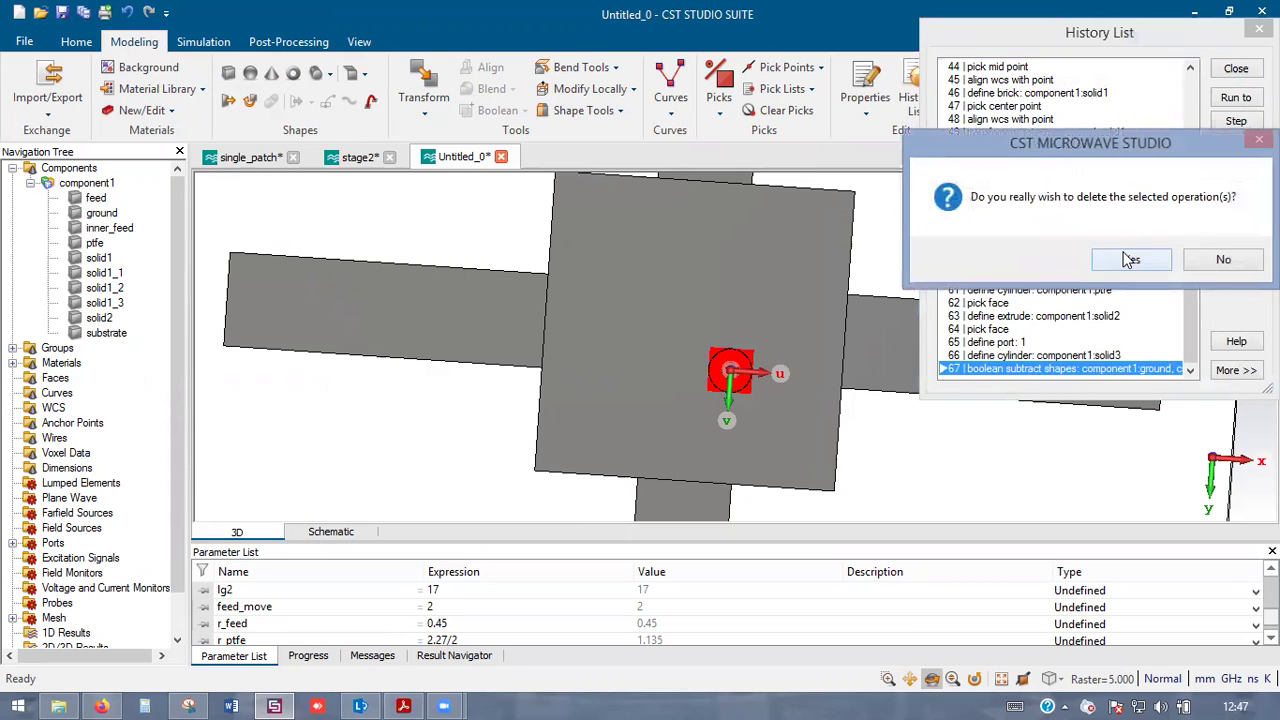
click(1127, 259)
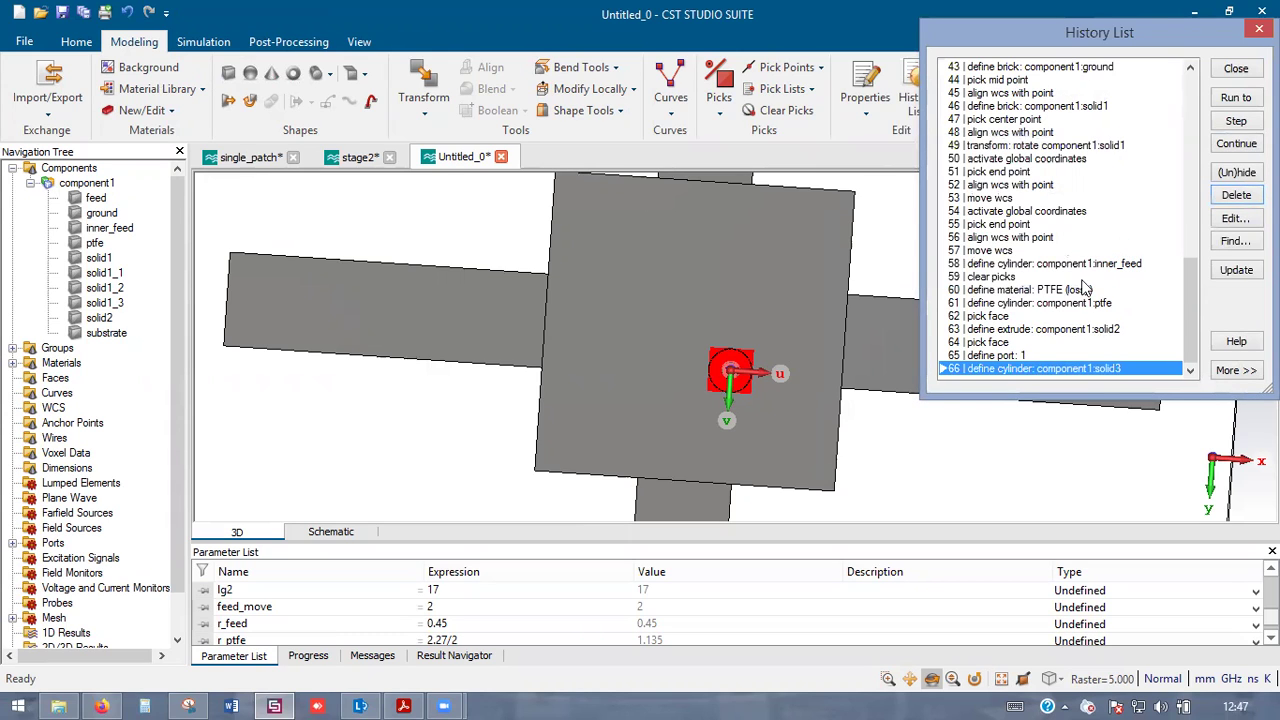
click(1236, 269)
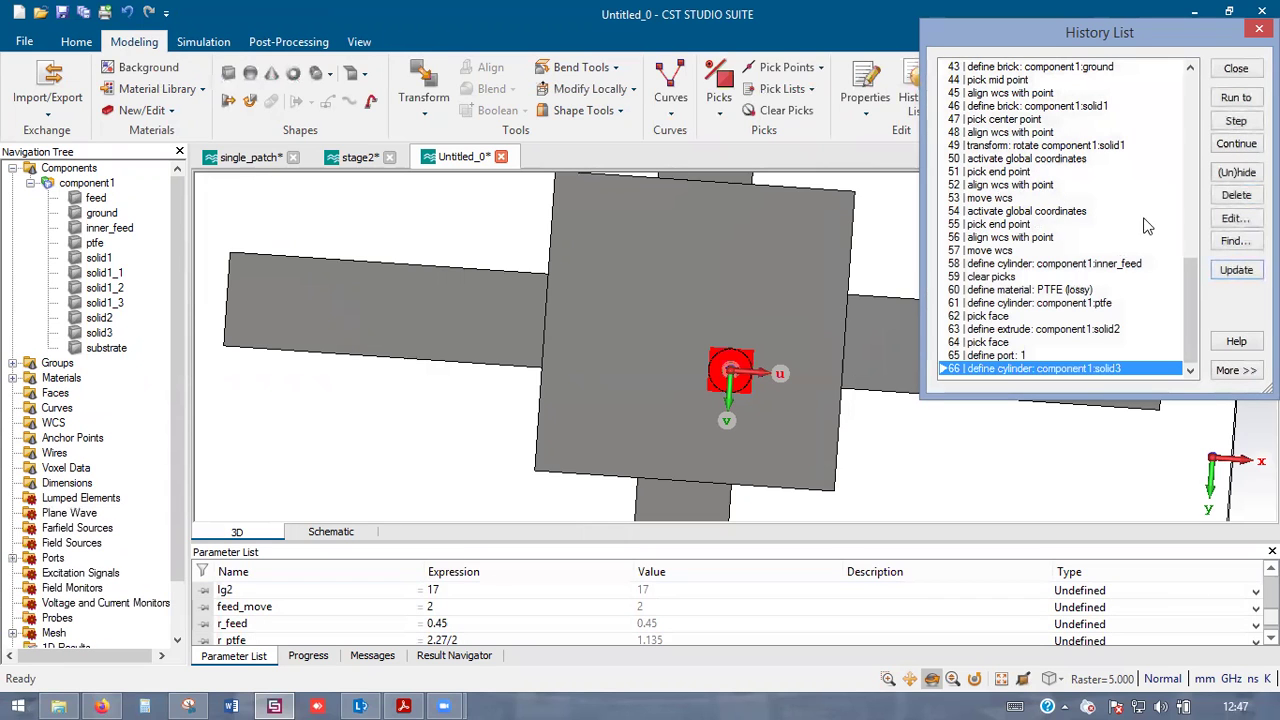
click(1237, 68)
- Examine the position of the solid3 cylinder relative to the ground and the coaxial feed from several angles
drag(699, 396, 539, 245)
click(90, 333)
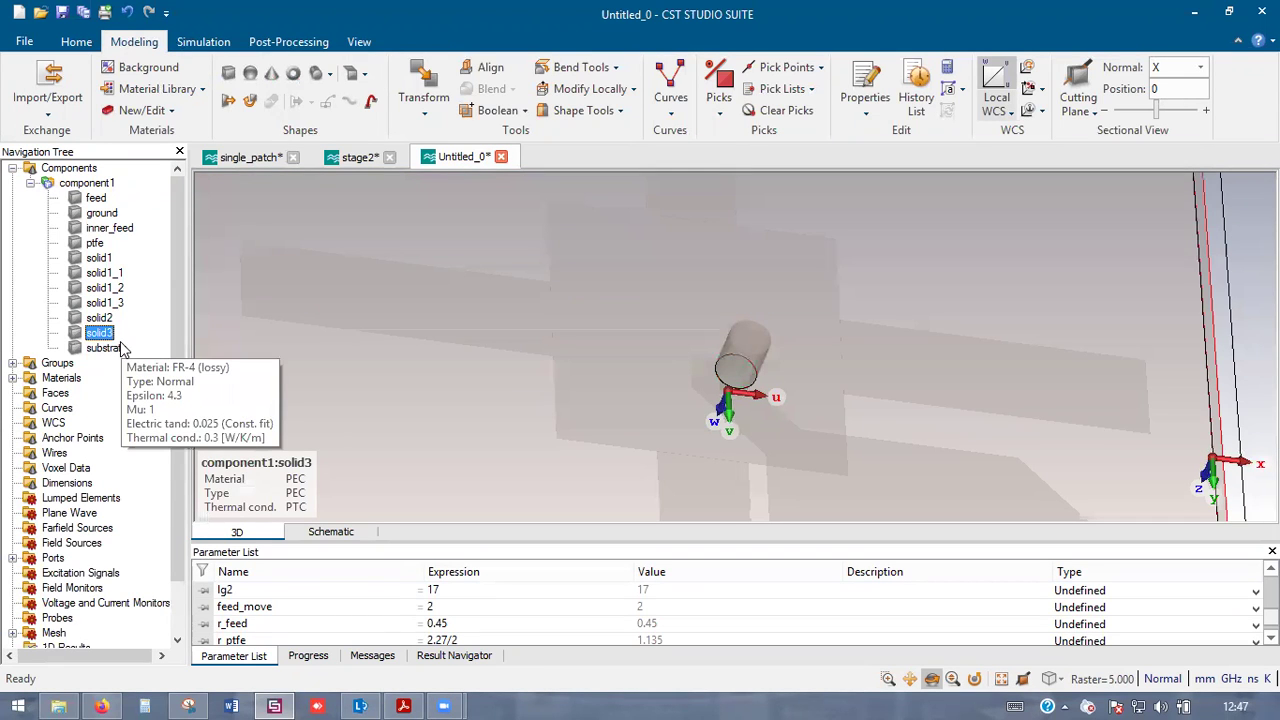
drag(660, 389, 537, 371)
scroll(539, 370, down, 4)
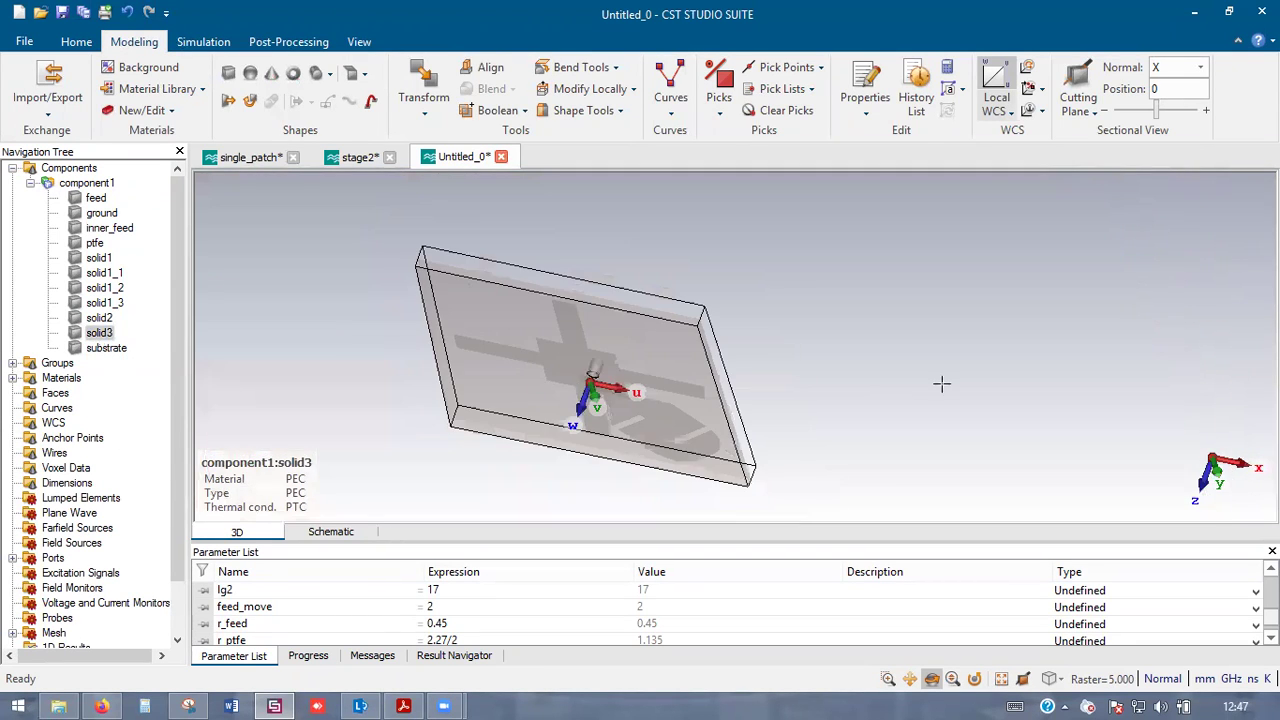
double_click(940, 383)
scroll(577, 398, up, 5)
click(620, 370)
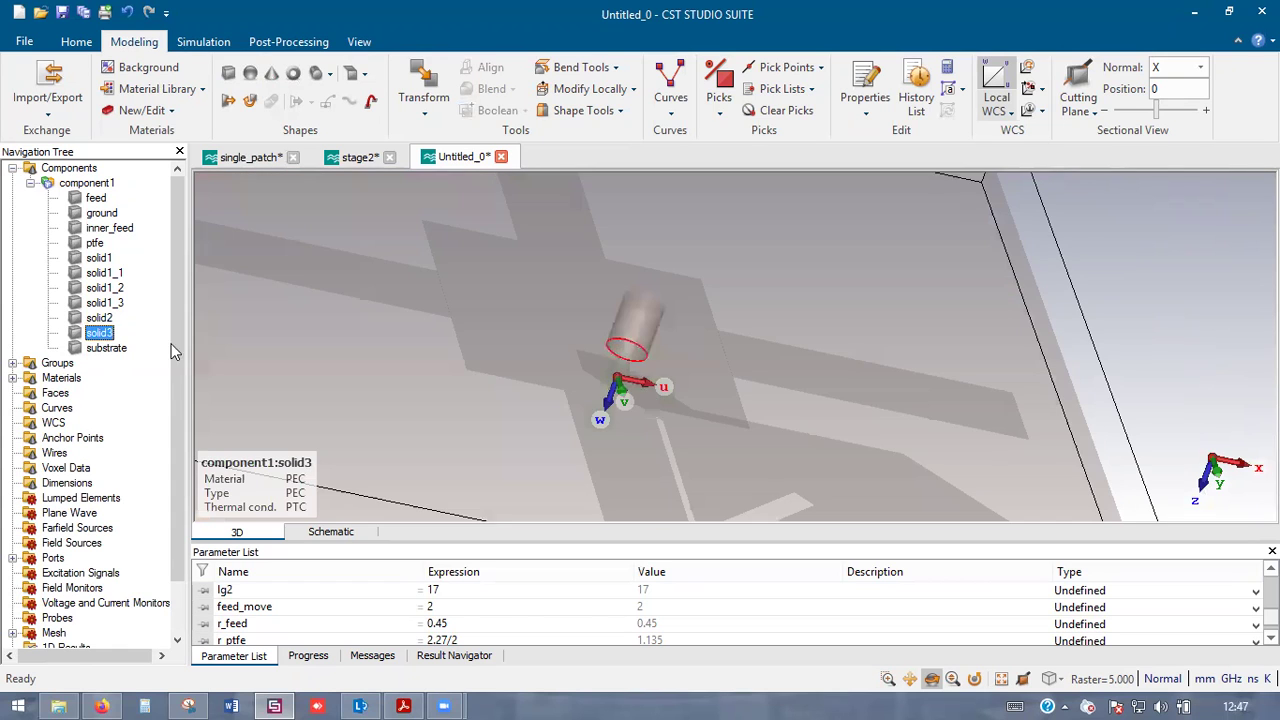
scroll(616, 348, up, 5)
drag(684, 375, 497, 426)
scroll(500, 426, down, 8)
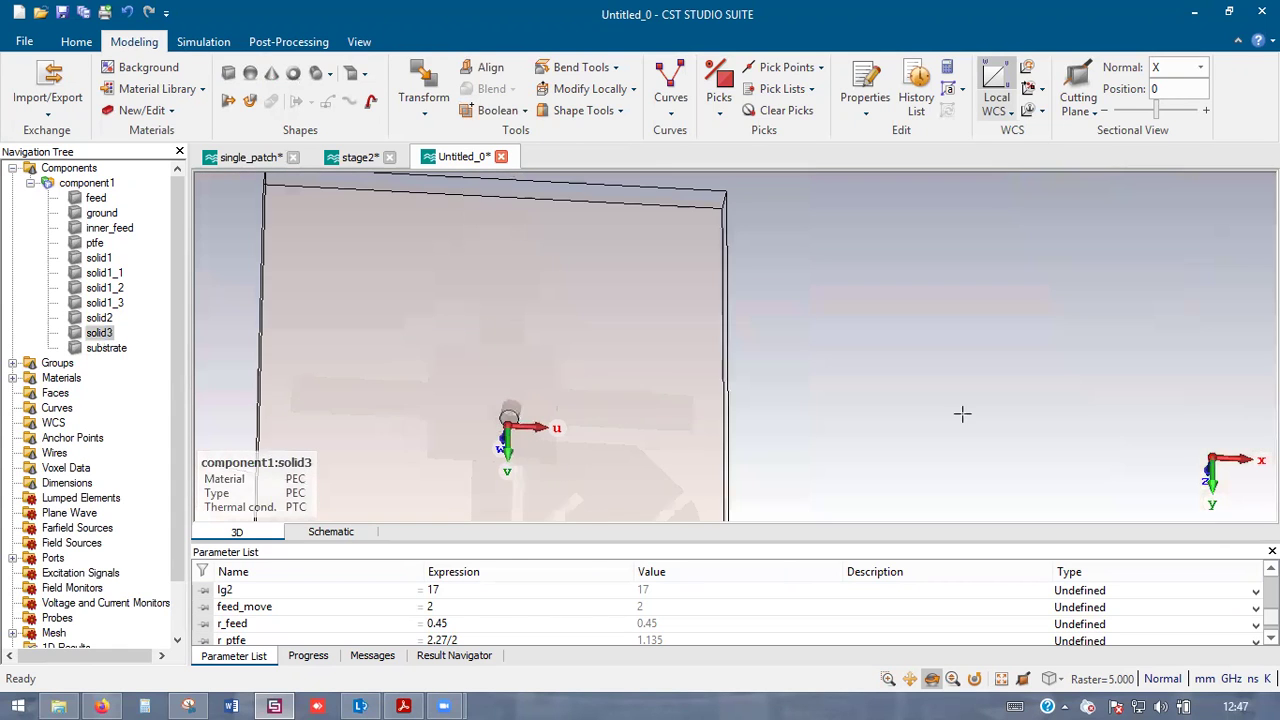
double_click(963, 414)
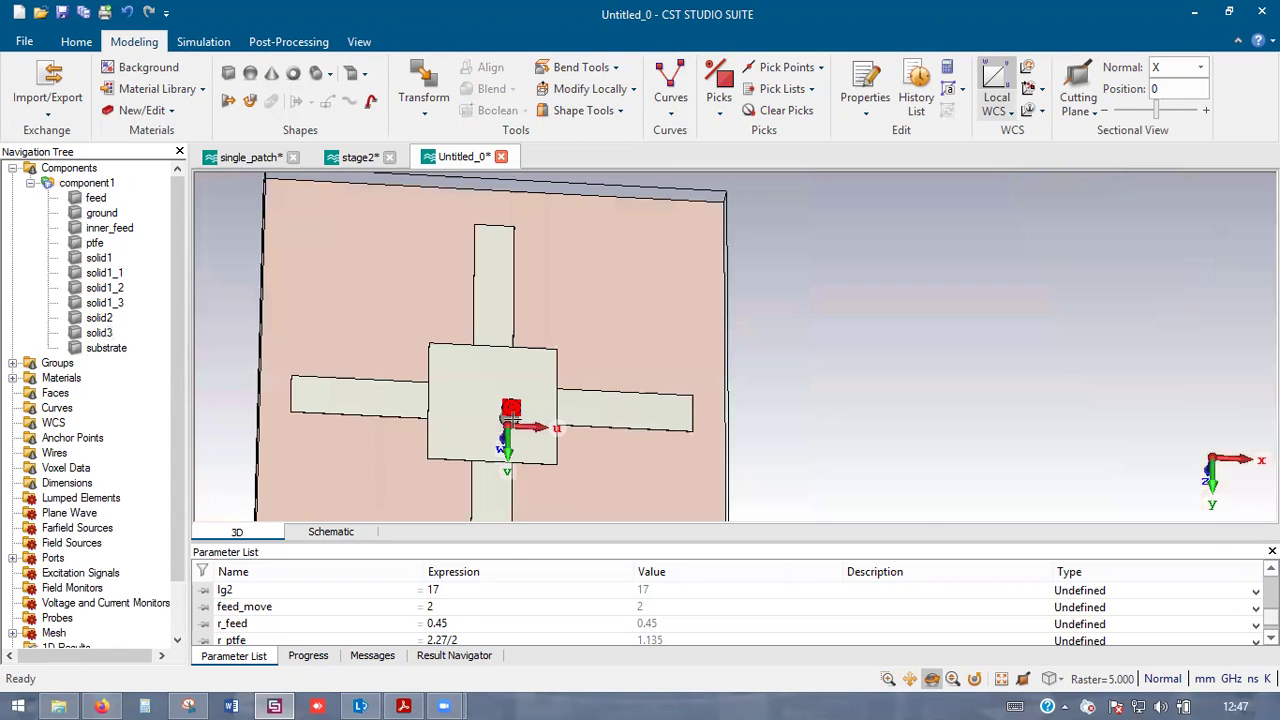
- Reset to global coordinates, then pick the patch feed line's corner at 0, 0, 0 and align the local WCS with it
click(997, 90)
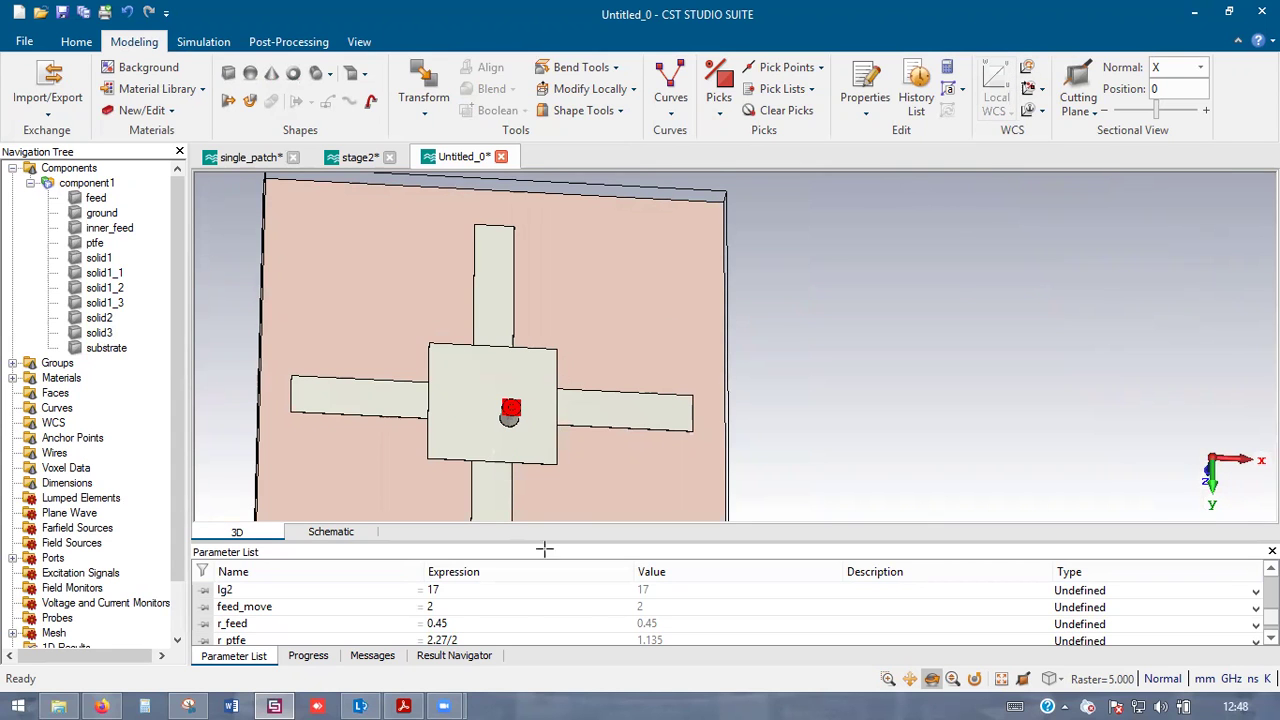
drag(444, 367, 846, 403)
drag(604, 355, 548, 380)
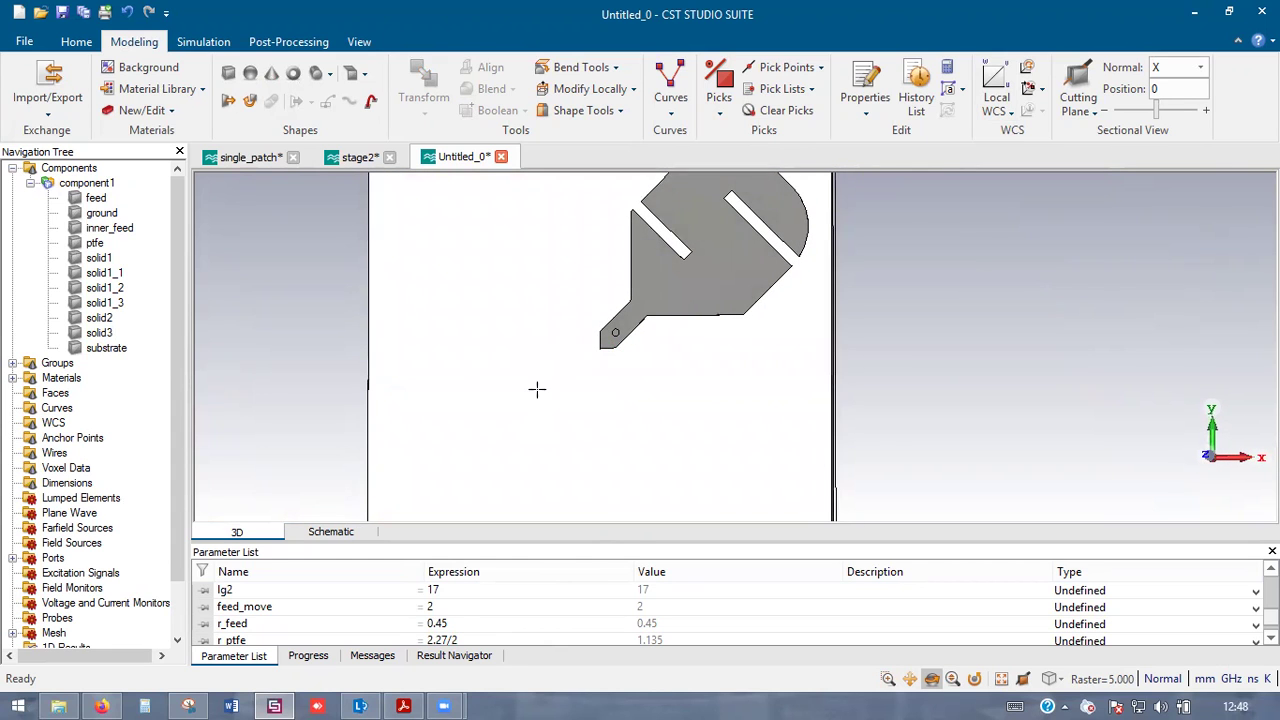
key(f)
click(537, 389)
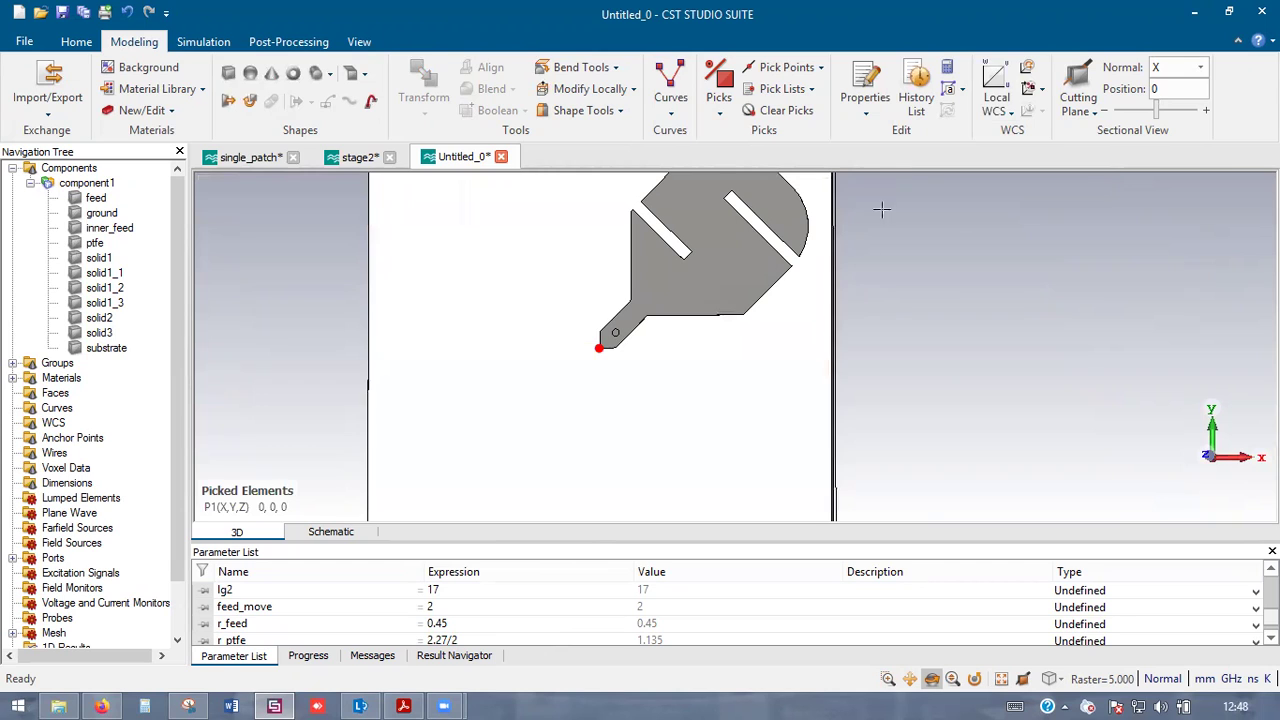
click(1027, 89)
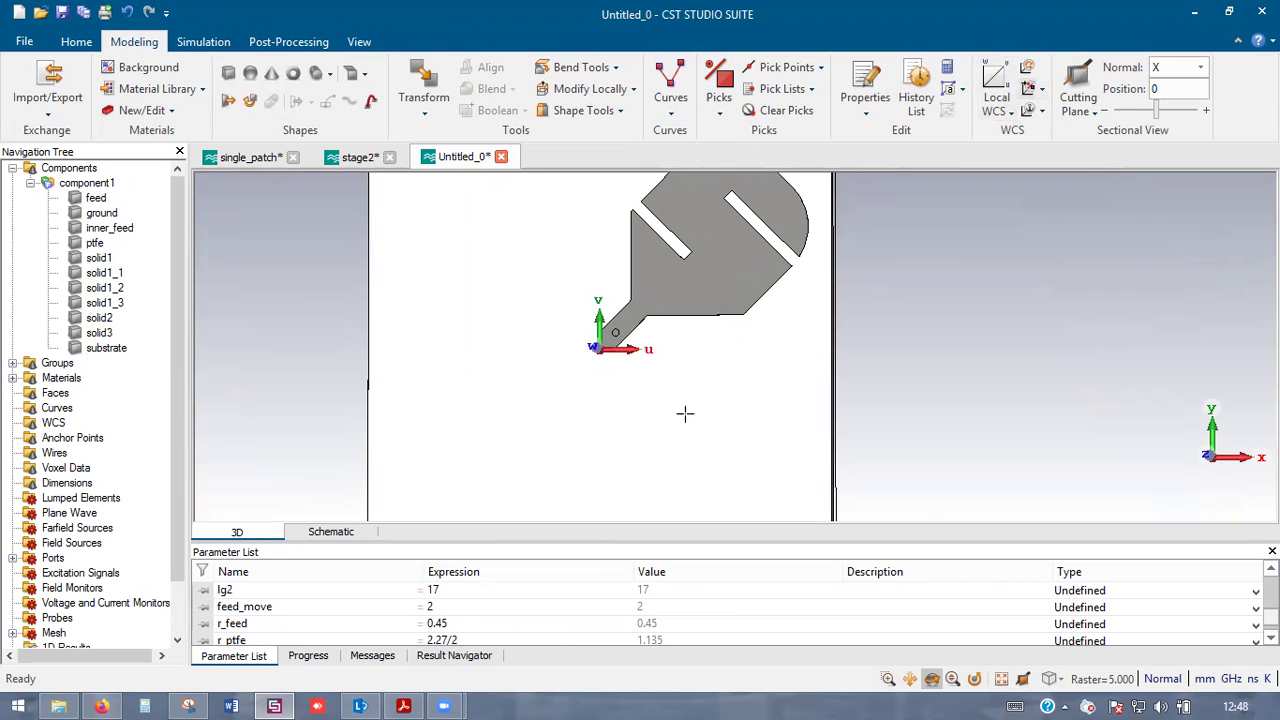
drag(713, 420, 703, 430)
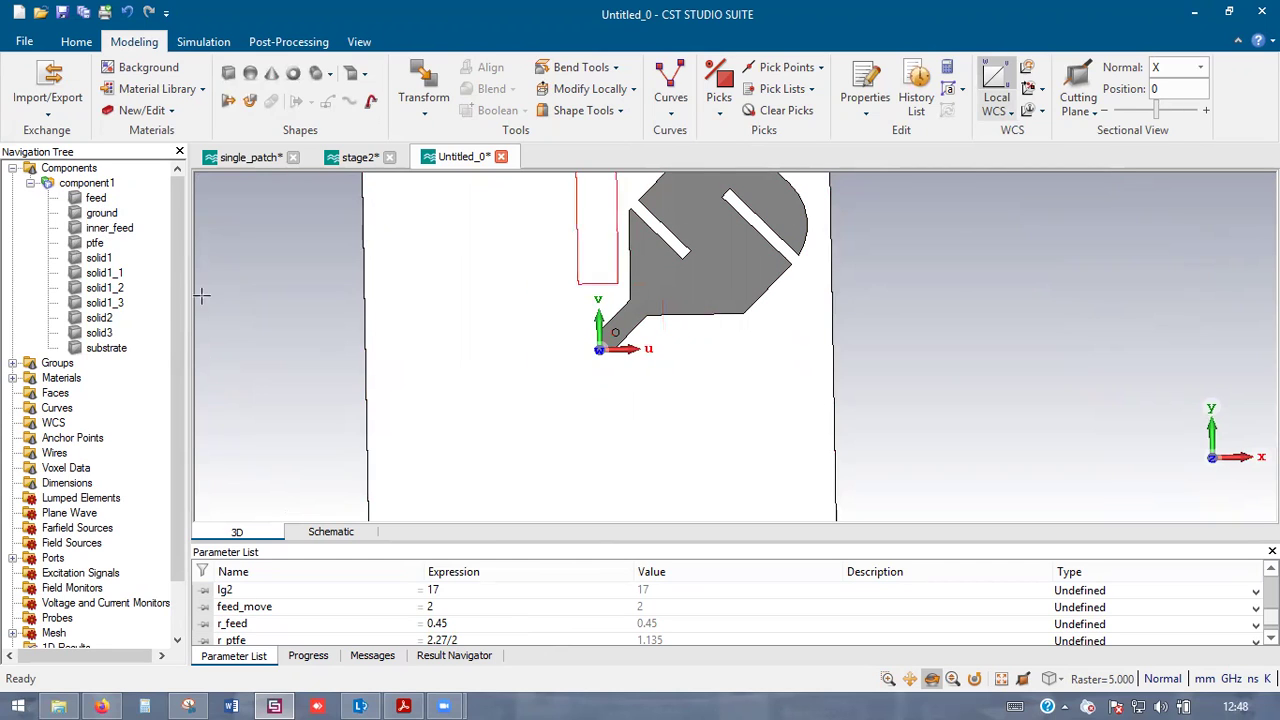
- Try rotating copies of feed, inner_feed, ptfe, solid2 and solid3 by 90° about W with a repetition factor of 3
scroll(488, 311, down, 2)
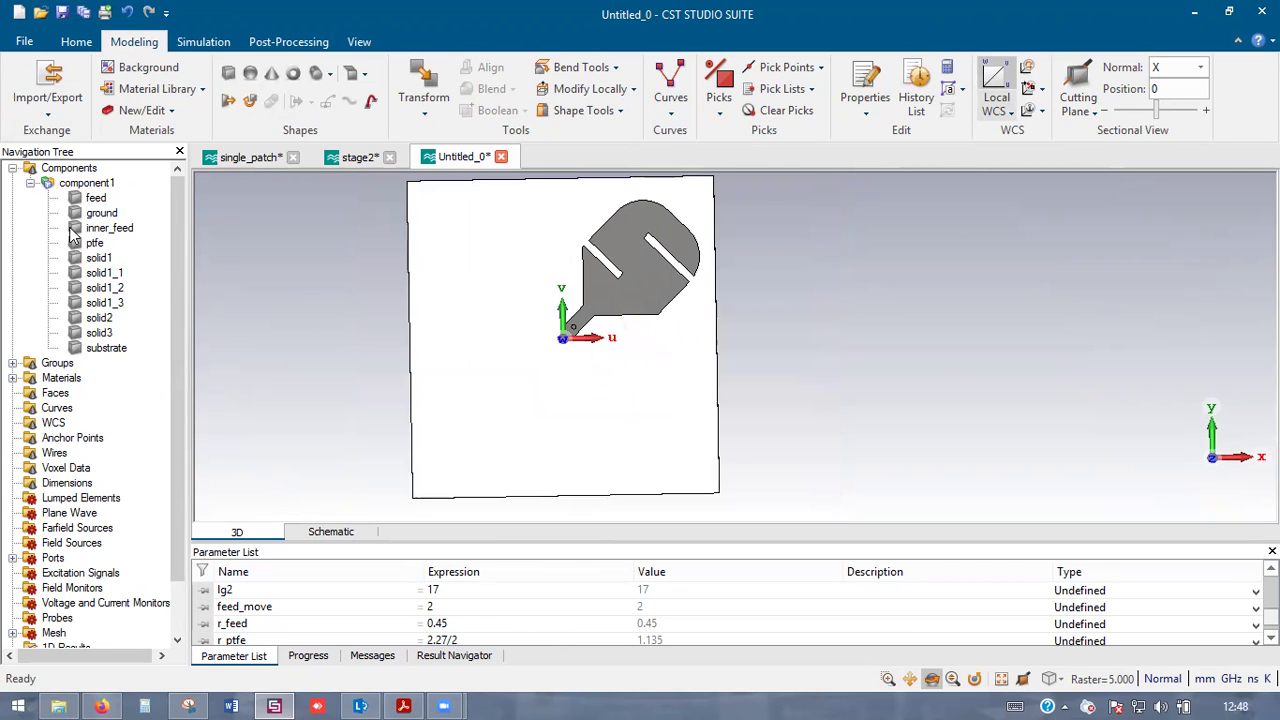
click(96, 199)
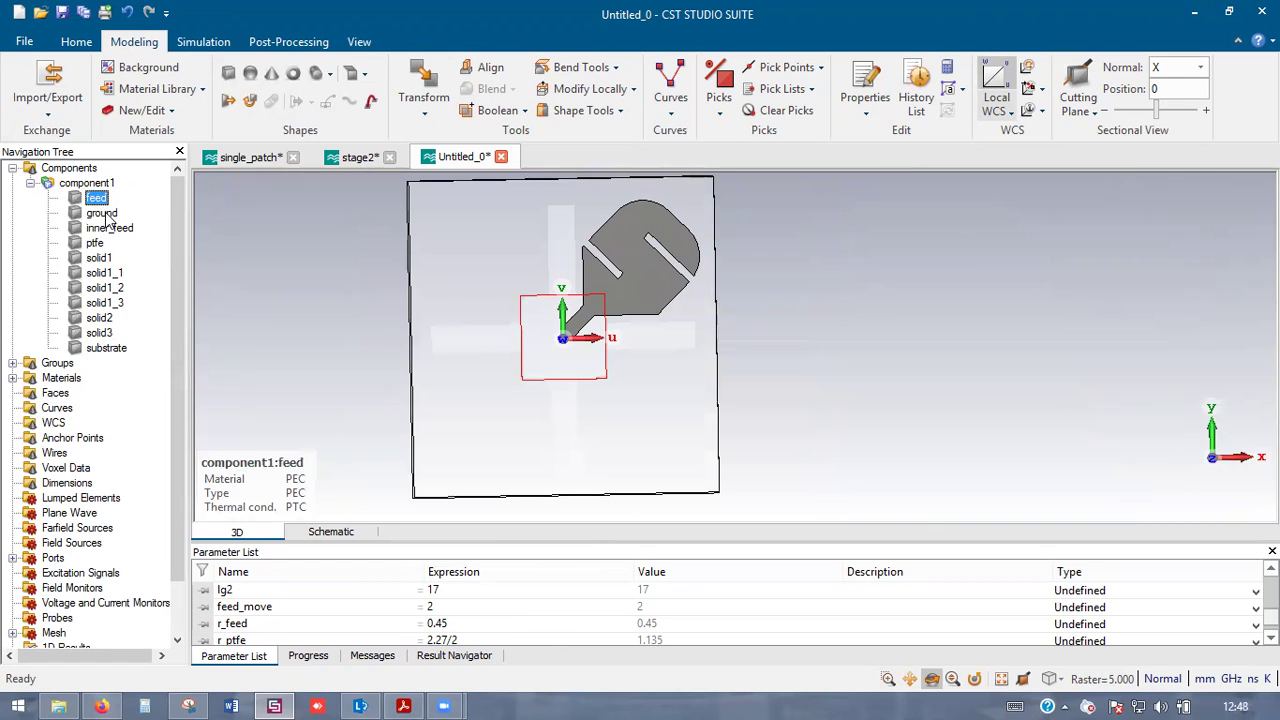
ctrl+click(110, 233)
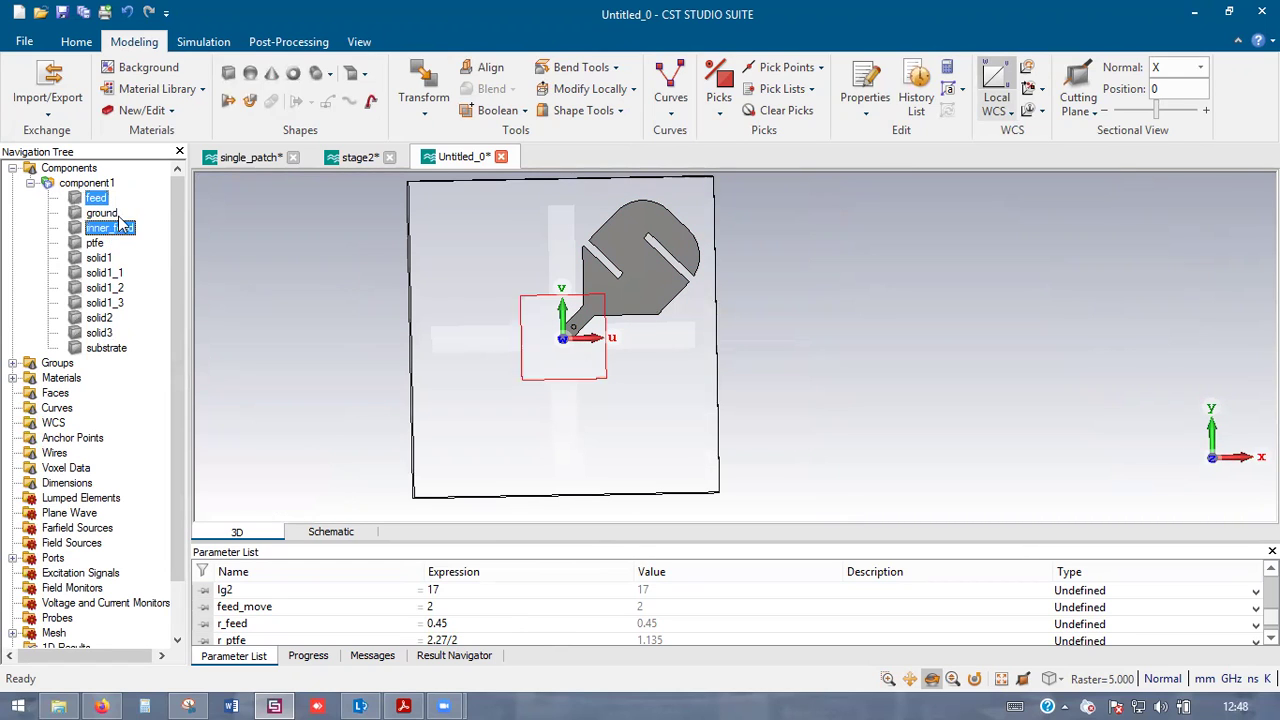
ctrl+click(93, 245)
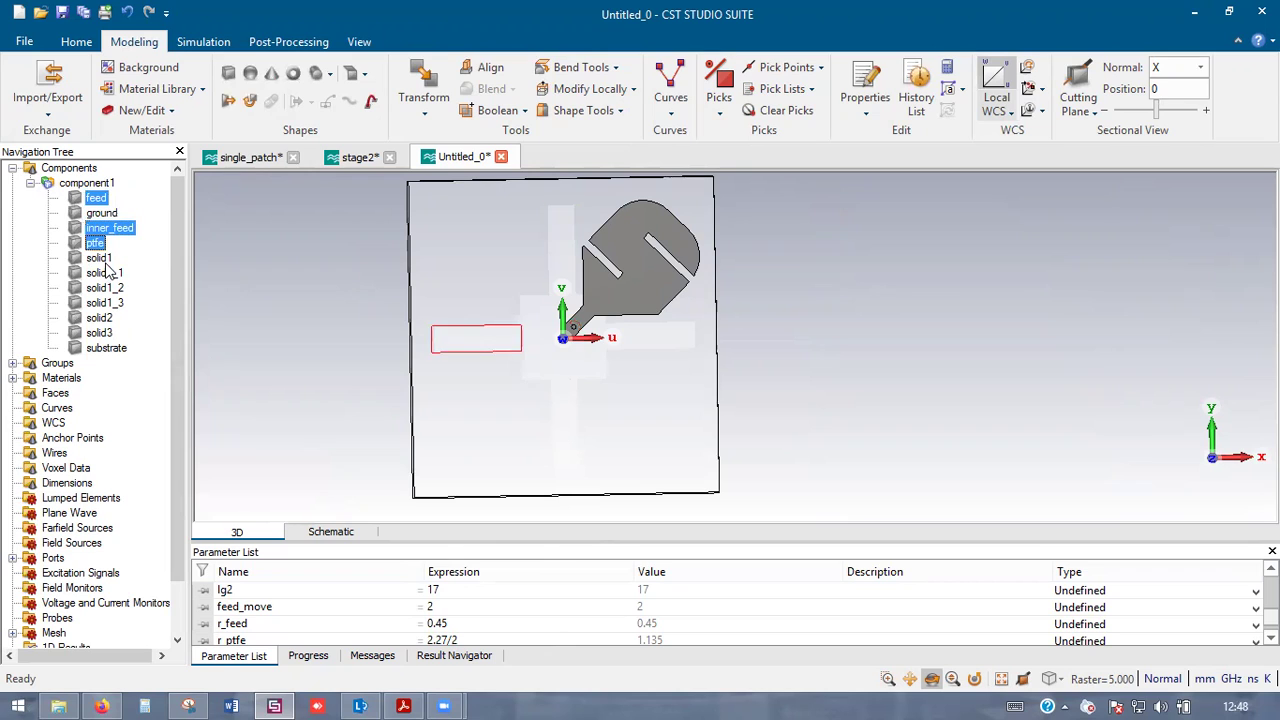
ctrl+click(100, 318)
ctrl+click(100, 333)
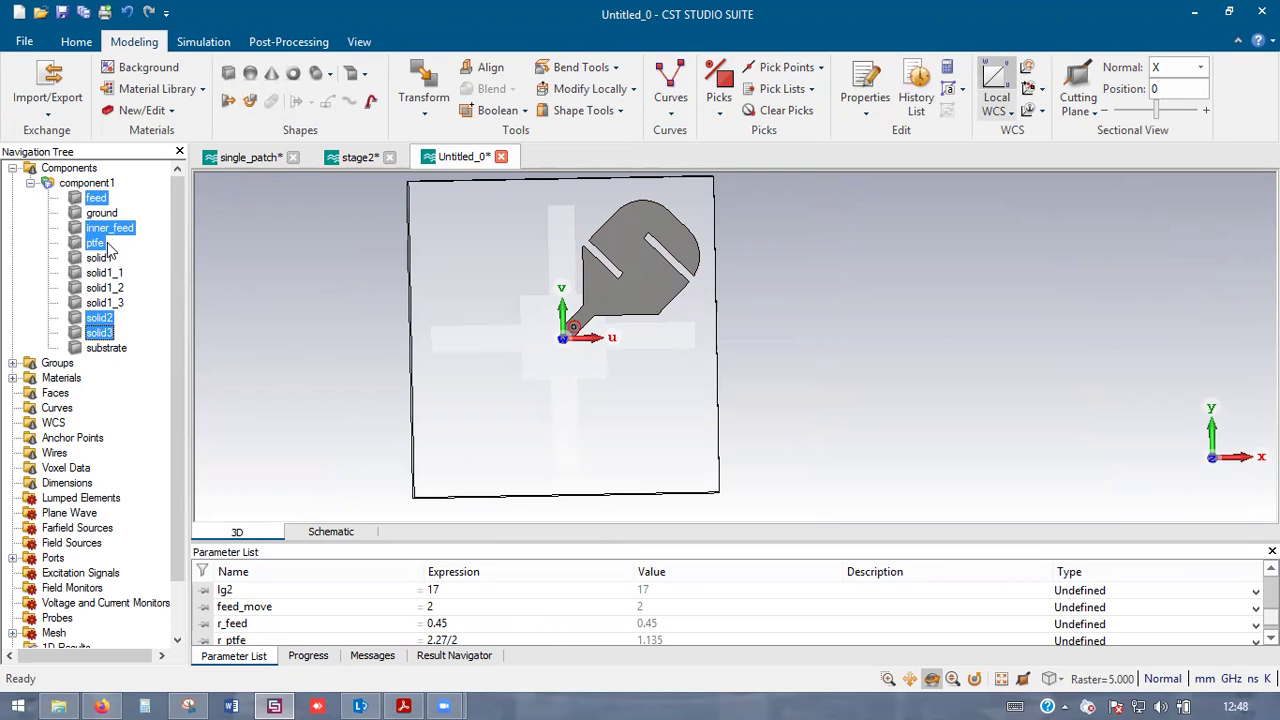
scroll(556, 314, down, 2)
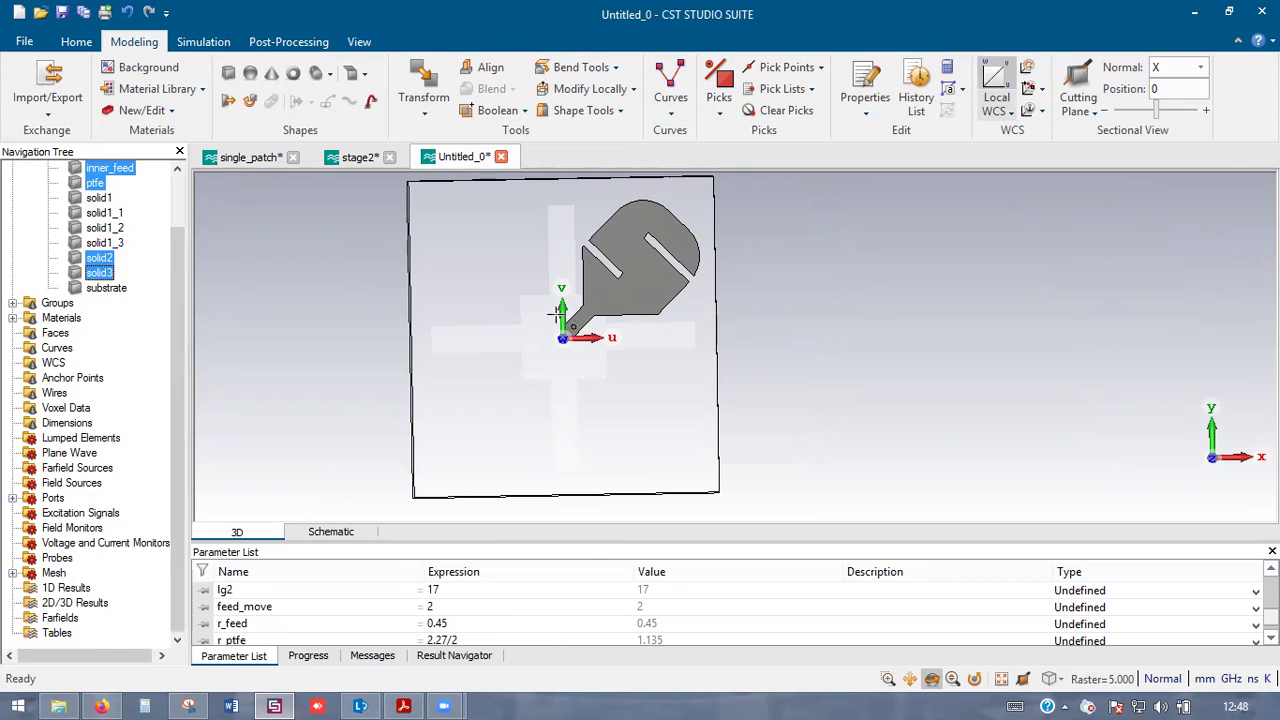
scroll(546, 318, up, 2)
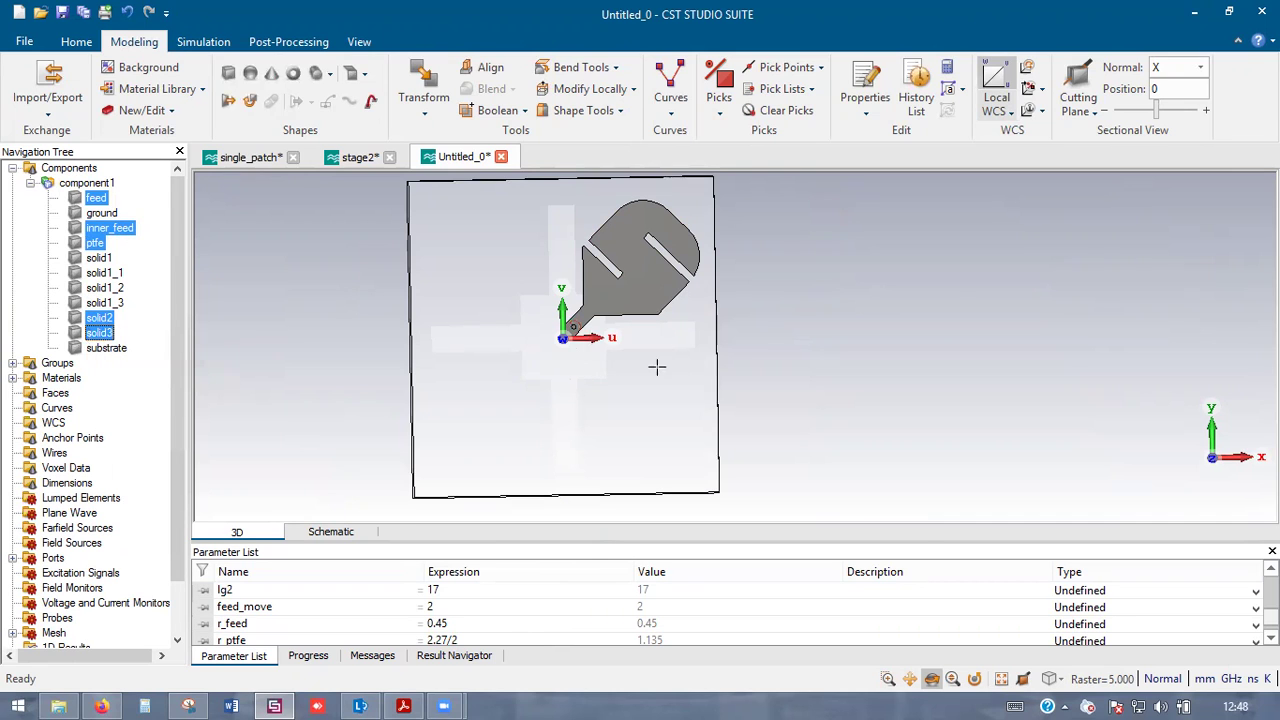
drag(657, 366, 654, 353)
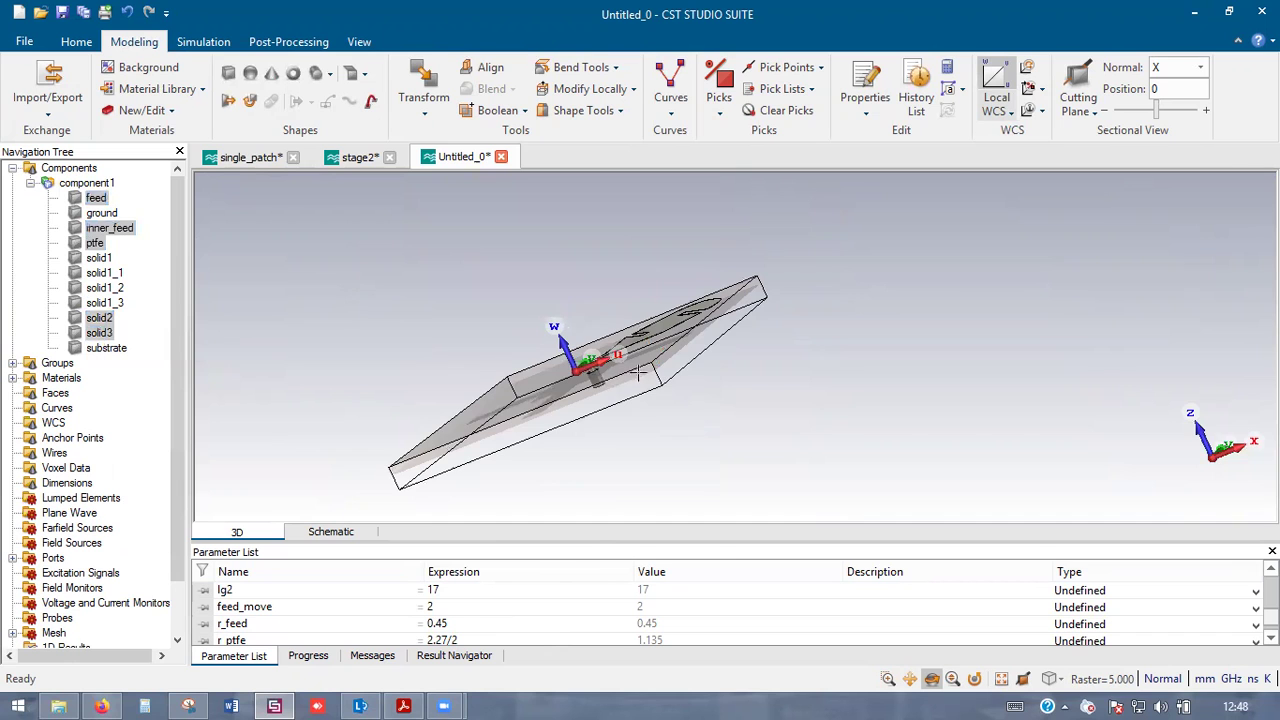
drag(630, 400, 658, 536)
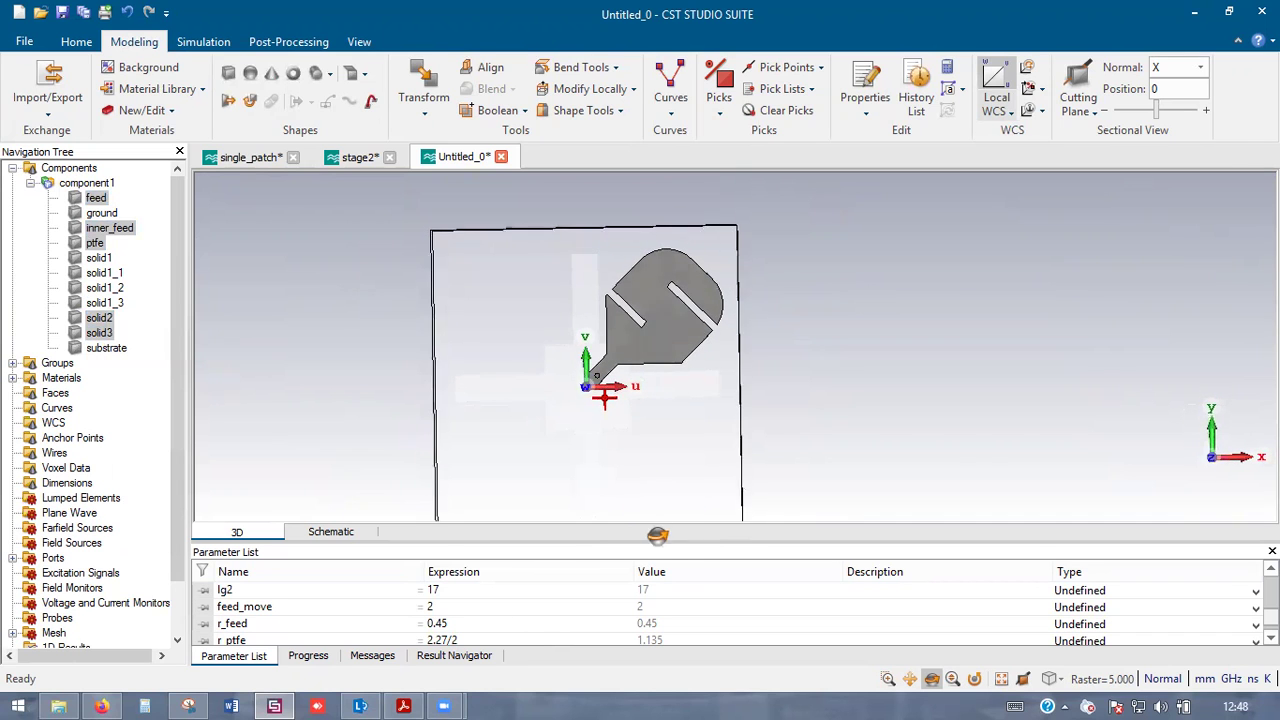
key(ctrl+t)
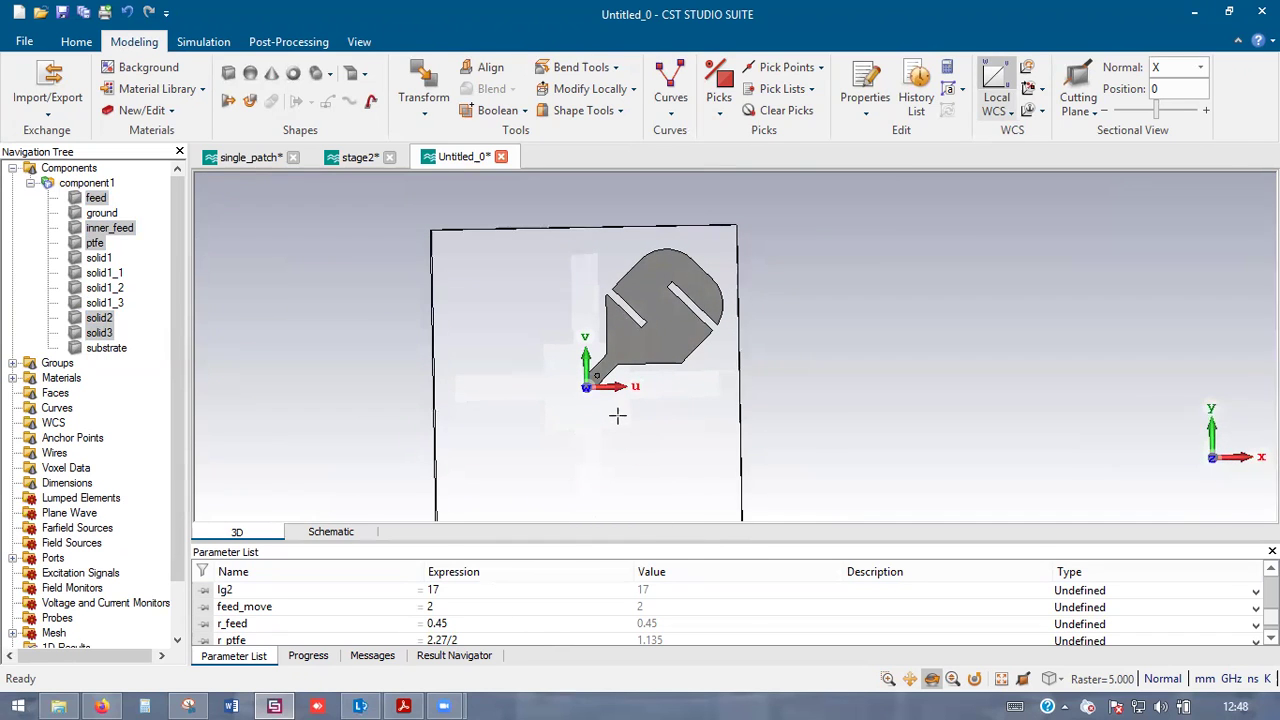
click(955, 131)
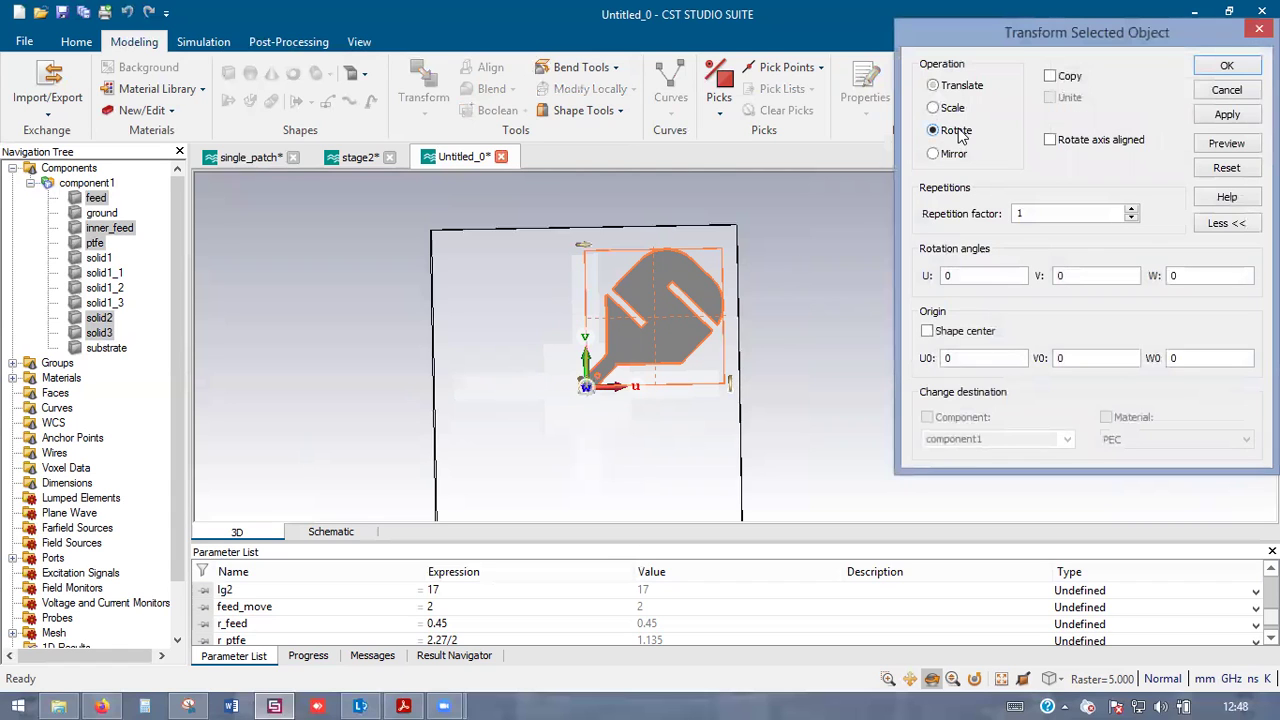
click(588, 386)
drag(590, 389, 597, 387)
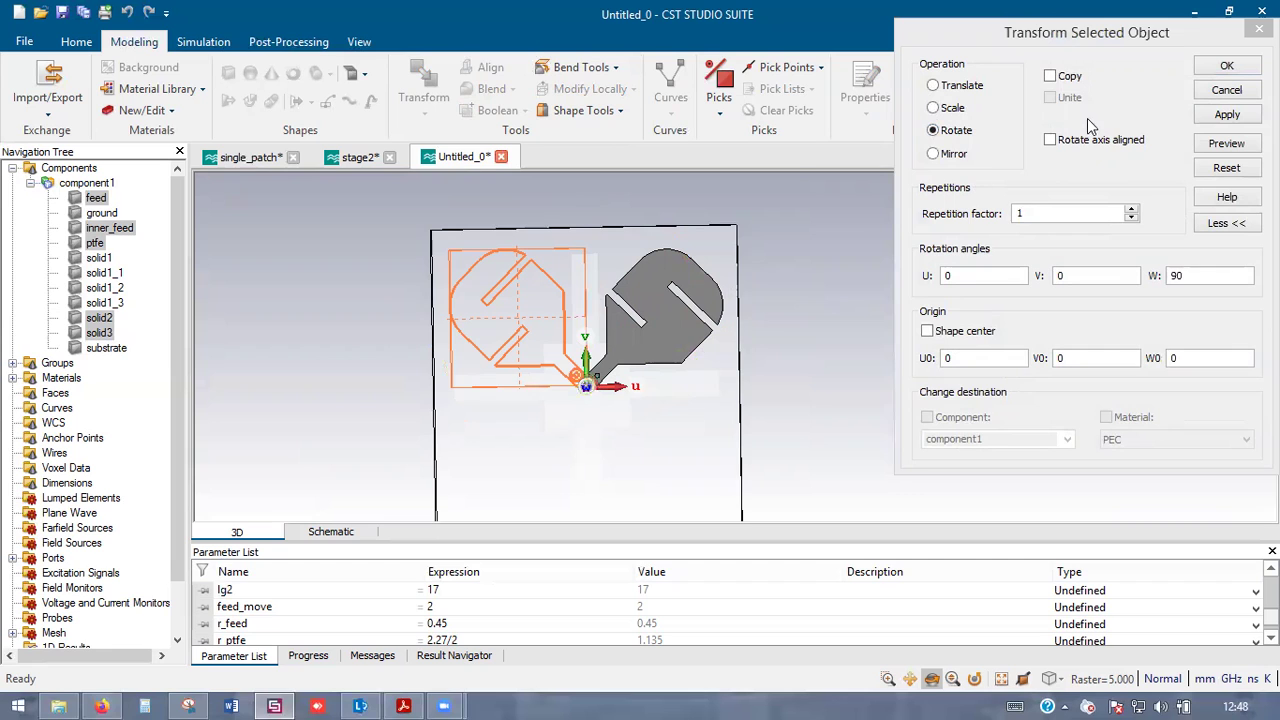
click(1063, 78)
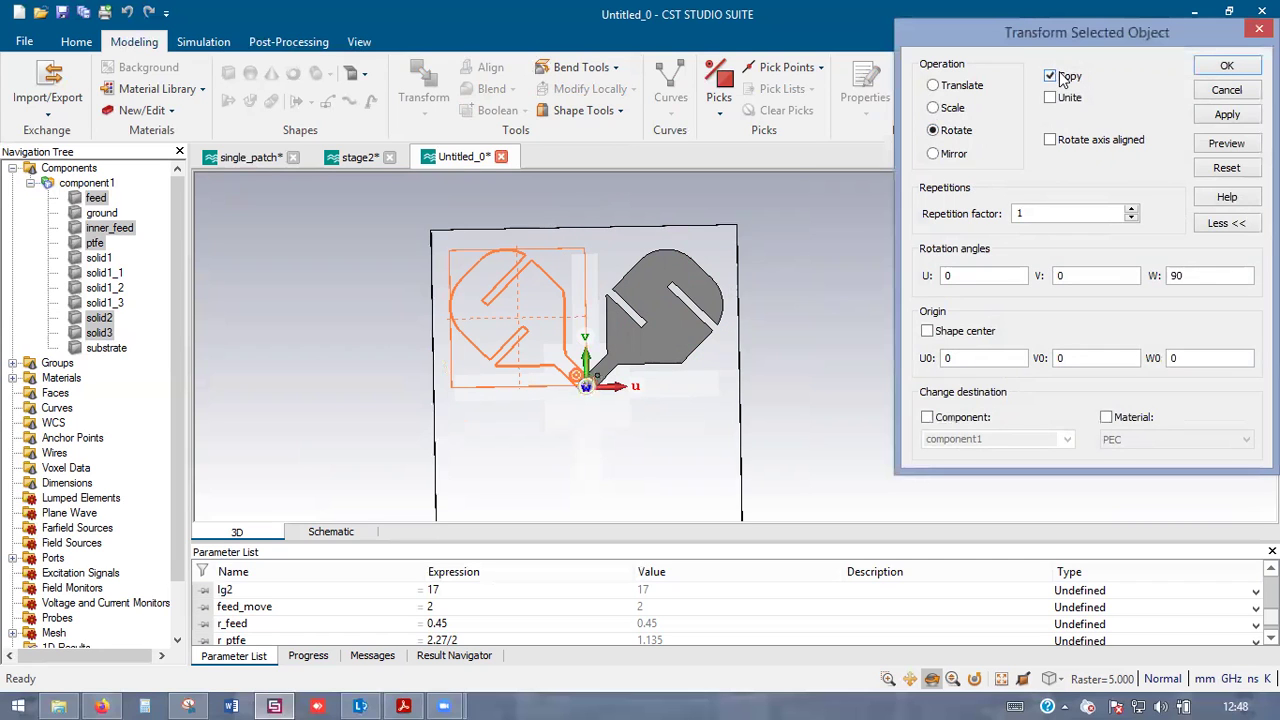
click(1131, 209)
click(1131, 209)
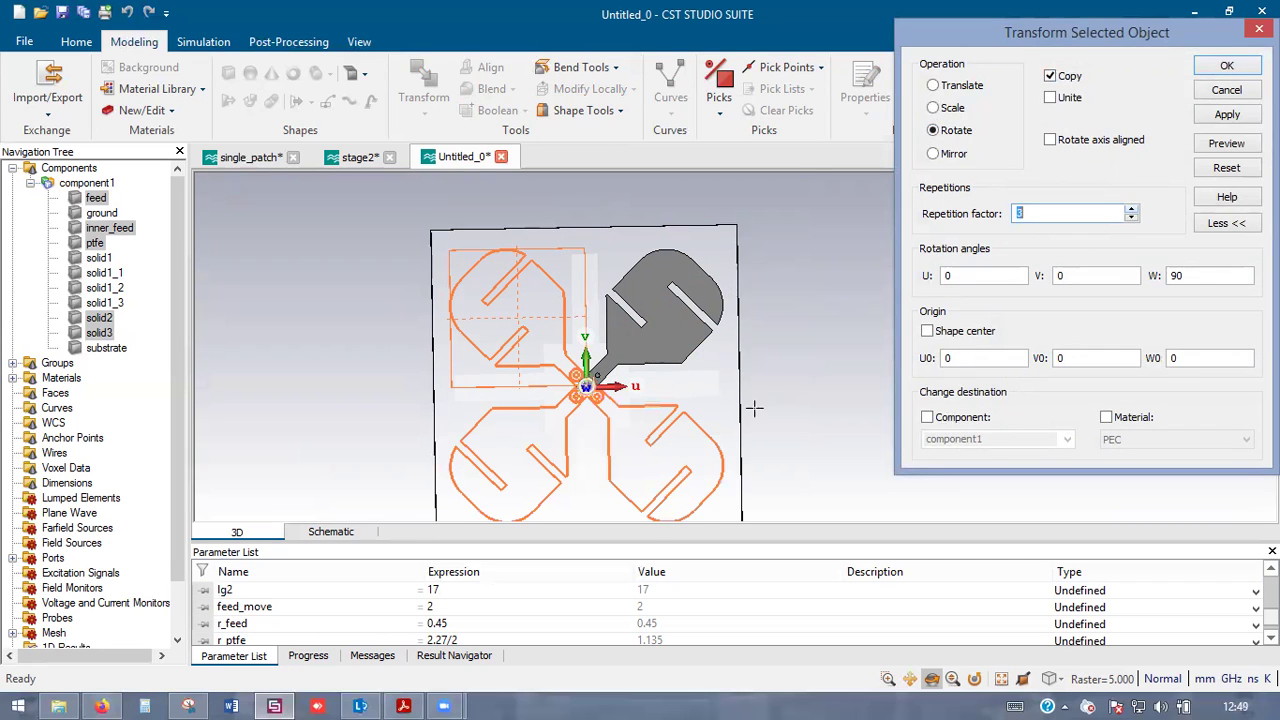
scroll(563, 334, up, 5)
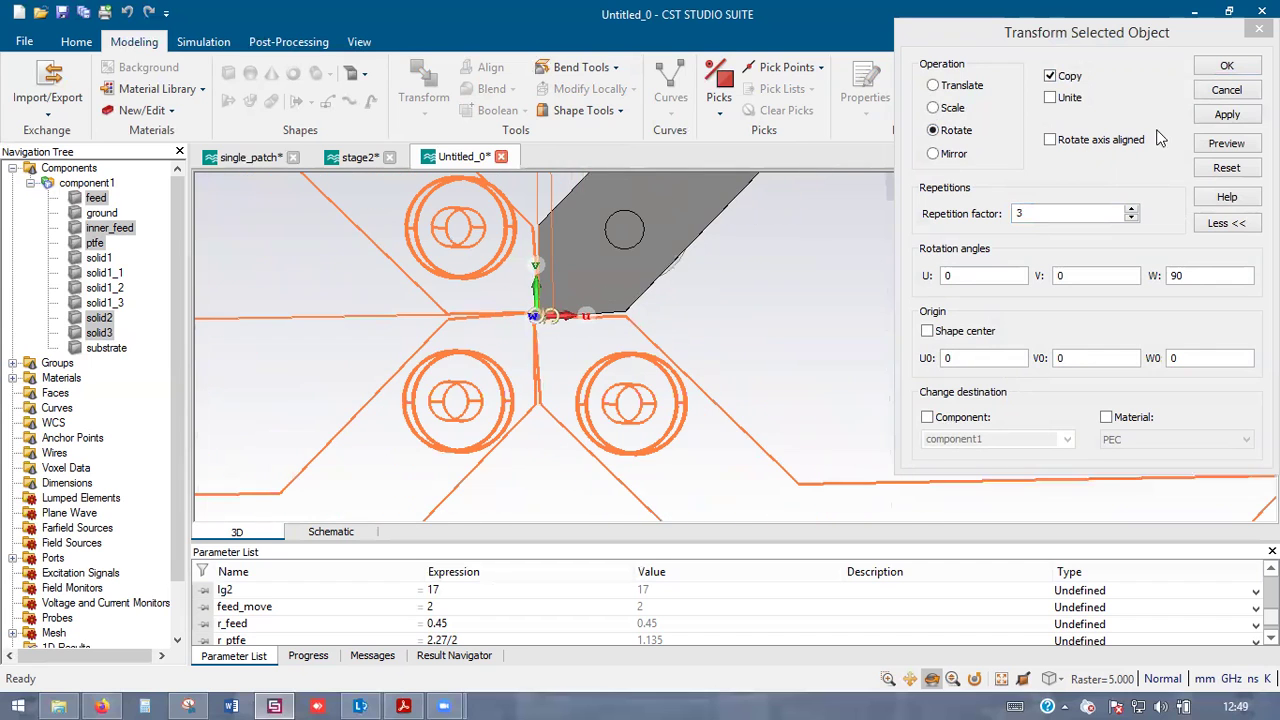
scroll(777, 271, down, 5)
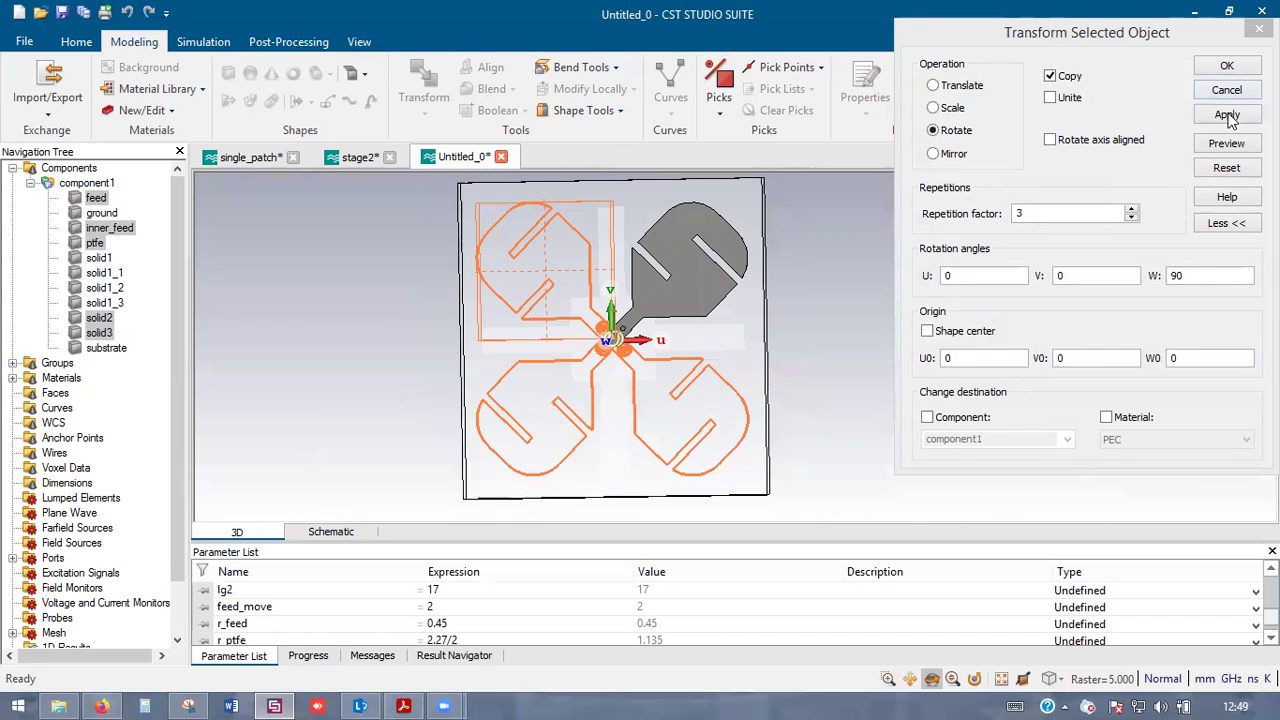
click(1227, 90)
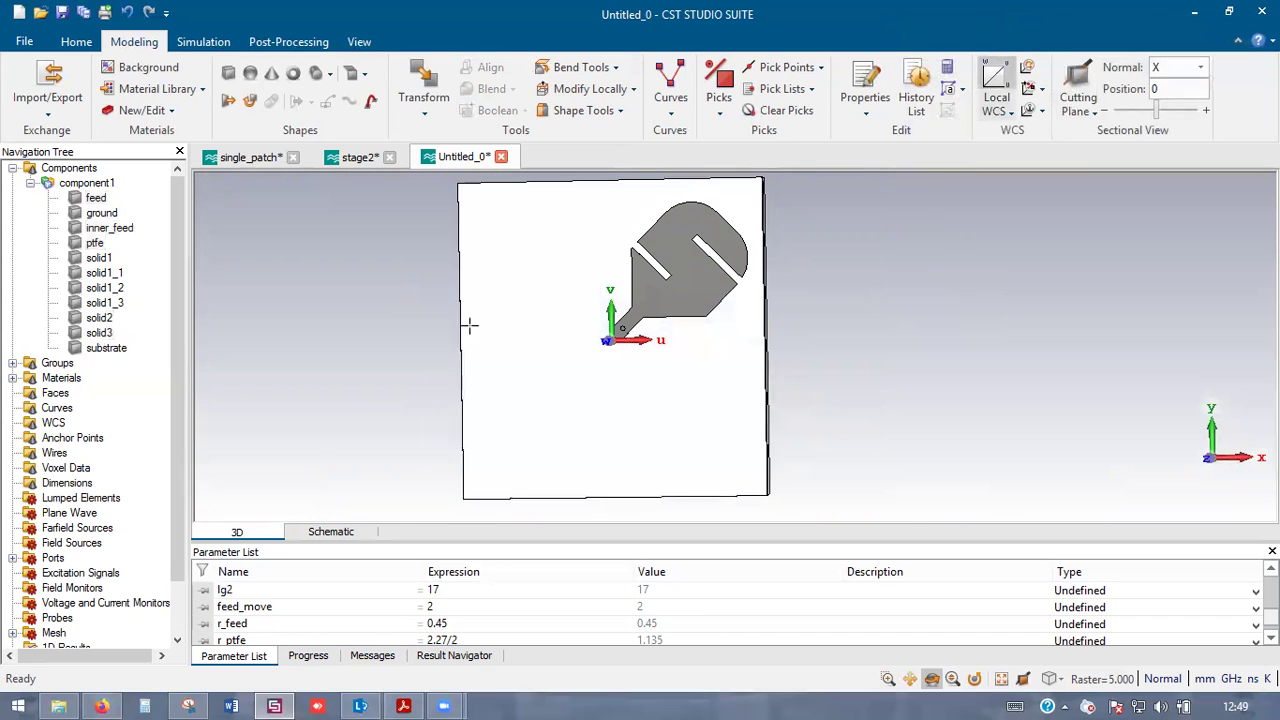
- Create a new component named "feed 2" in the component tree
right_click(76, 170)
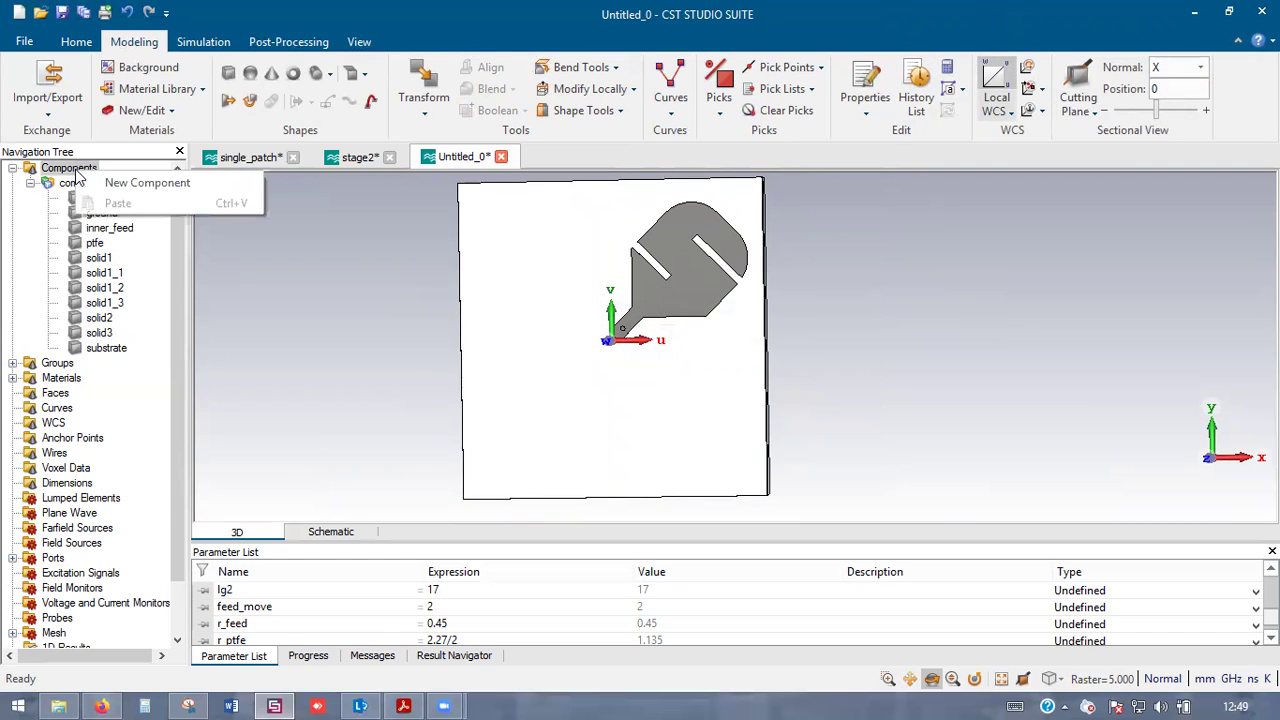
click(104, 186)
text(patch)
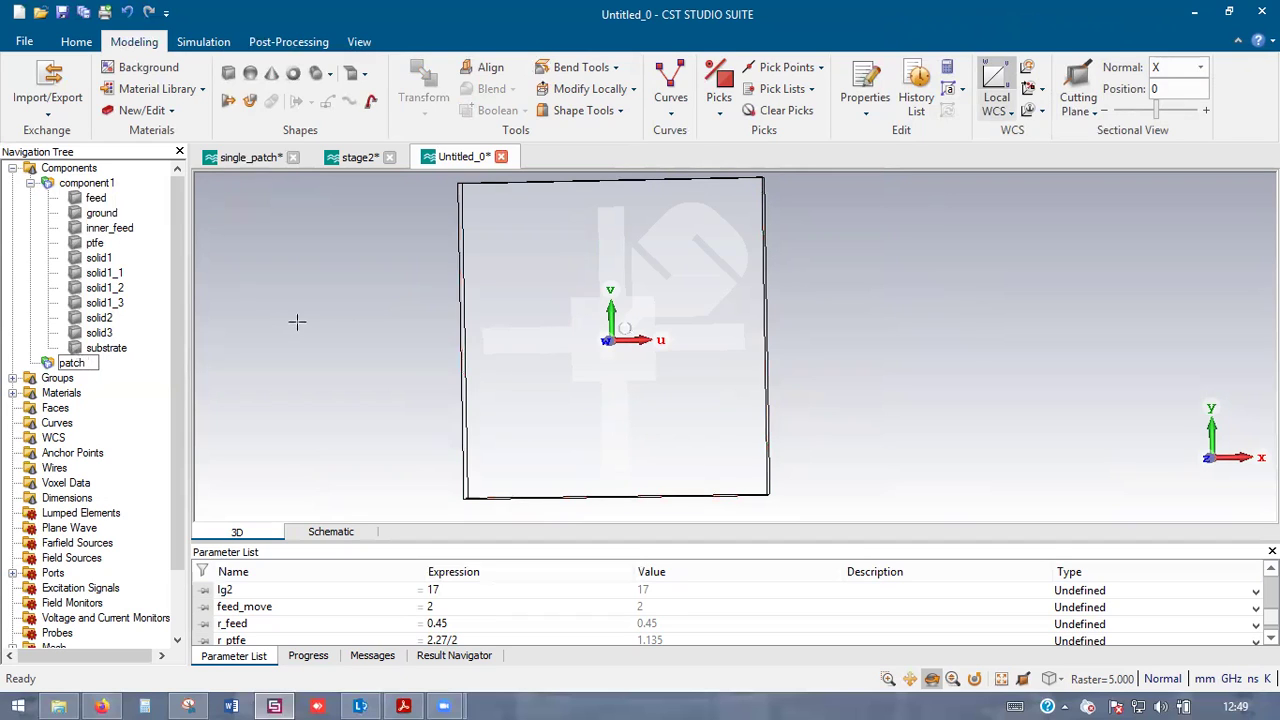
double_click(62, 362)
text(feed)
key(Return)
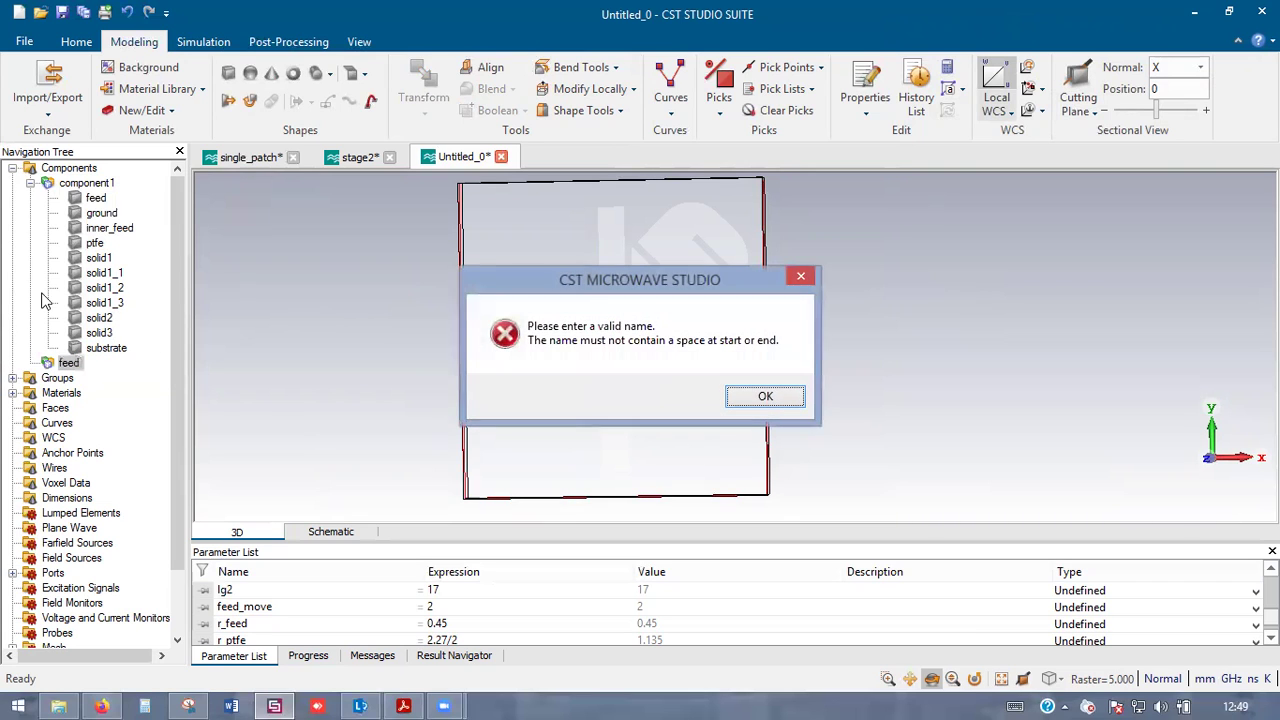
click(777, 400)
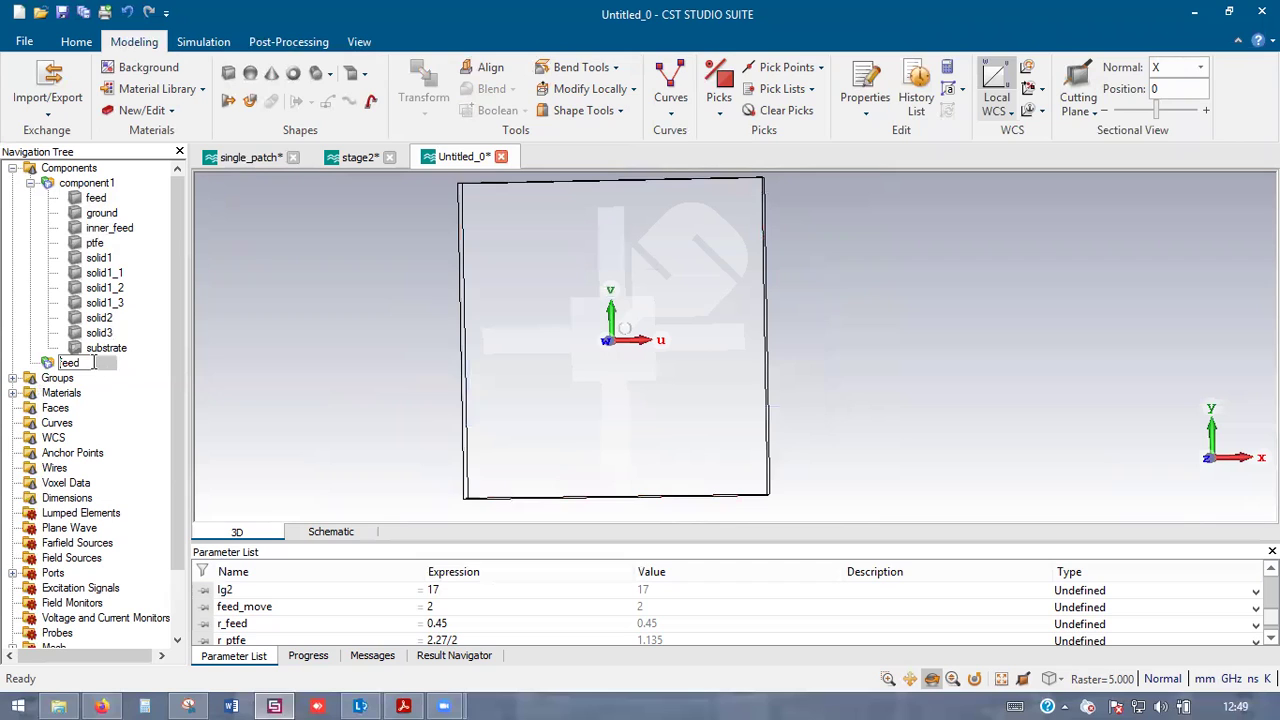
text(2)
key(Return)
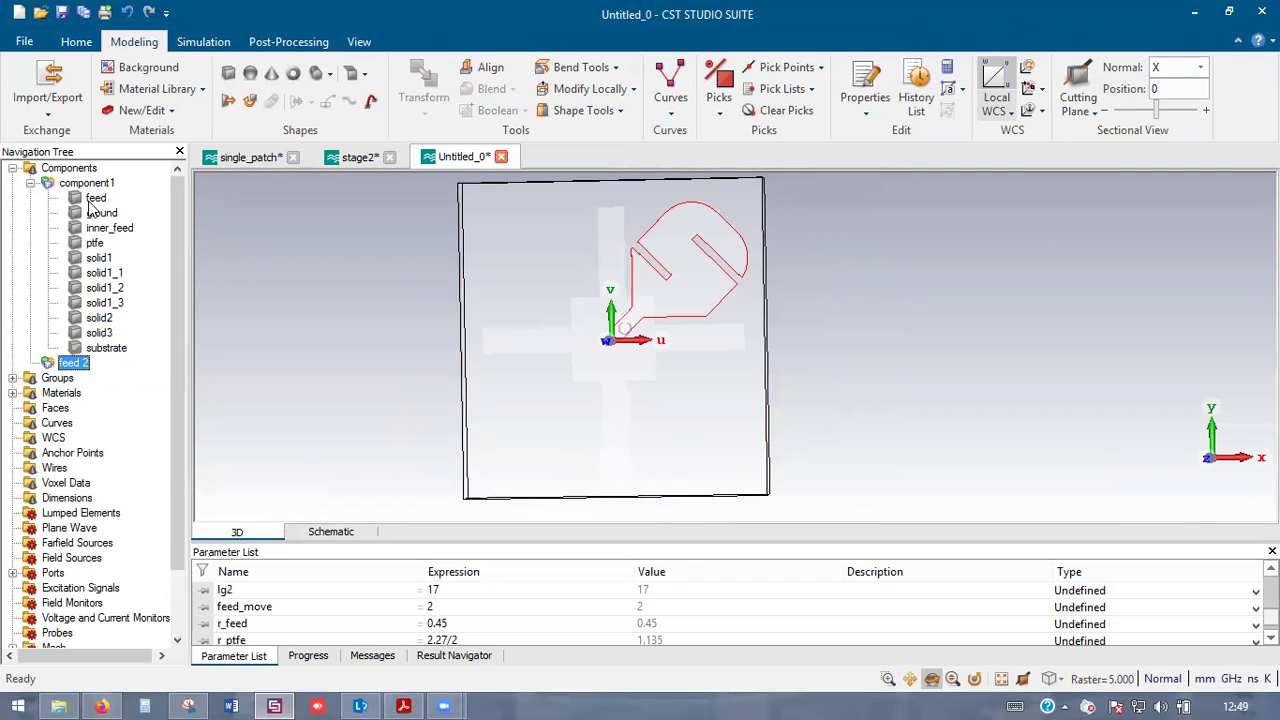
- Move feed, inner_feed, ptfe, solid2 and solid3 from component1 into the feed 2 component
click(98, 199)
ctrl+click(110, 228)
ctrl+click(95, 243)
ctrl+click(101, 318)
ctrl+click(103, 334)
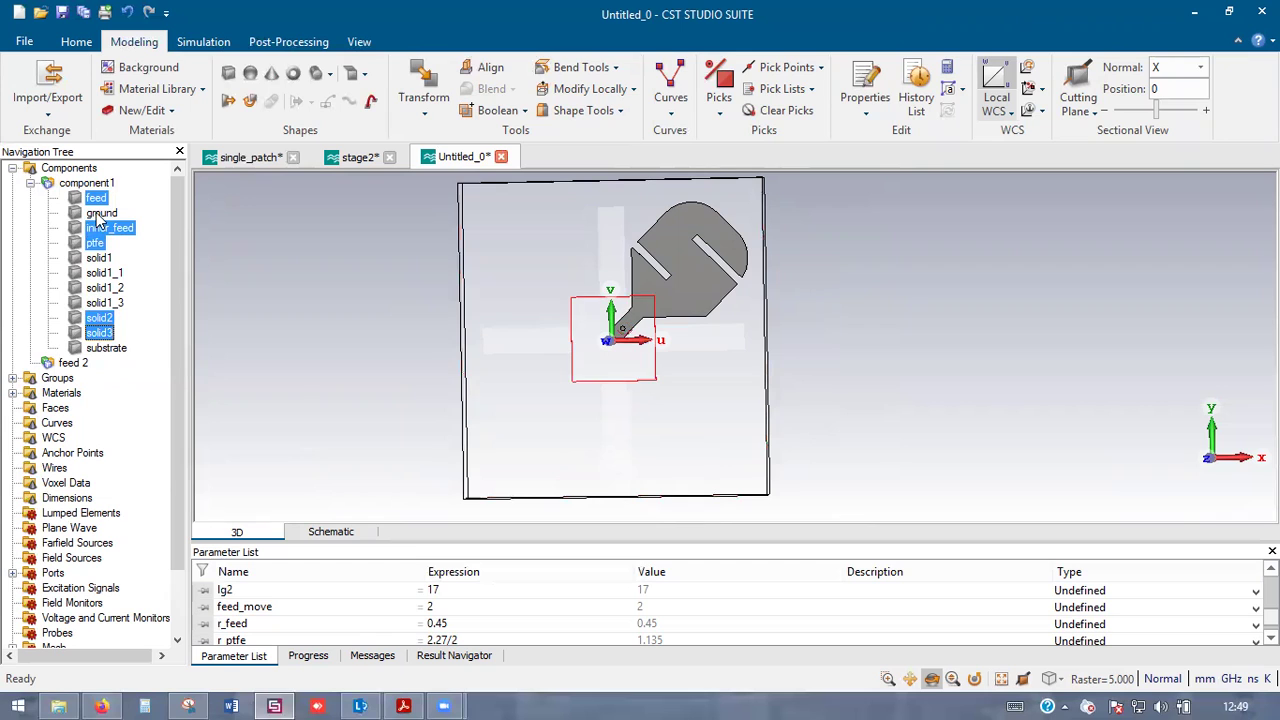
drag(97, 199, 71, 362)
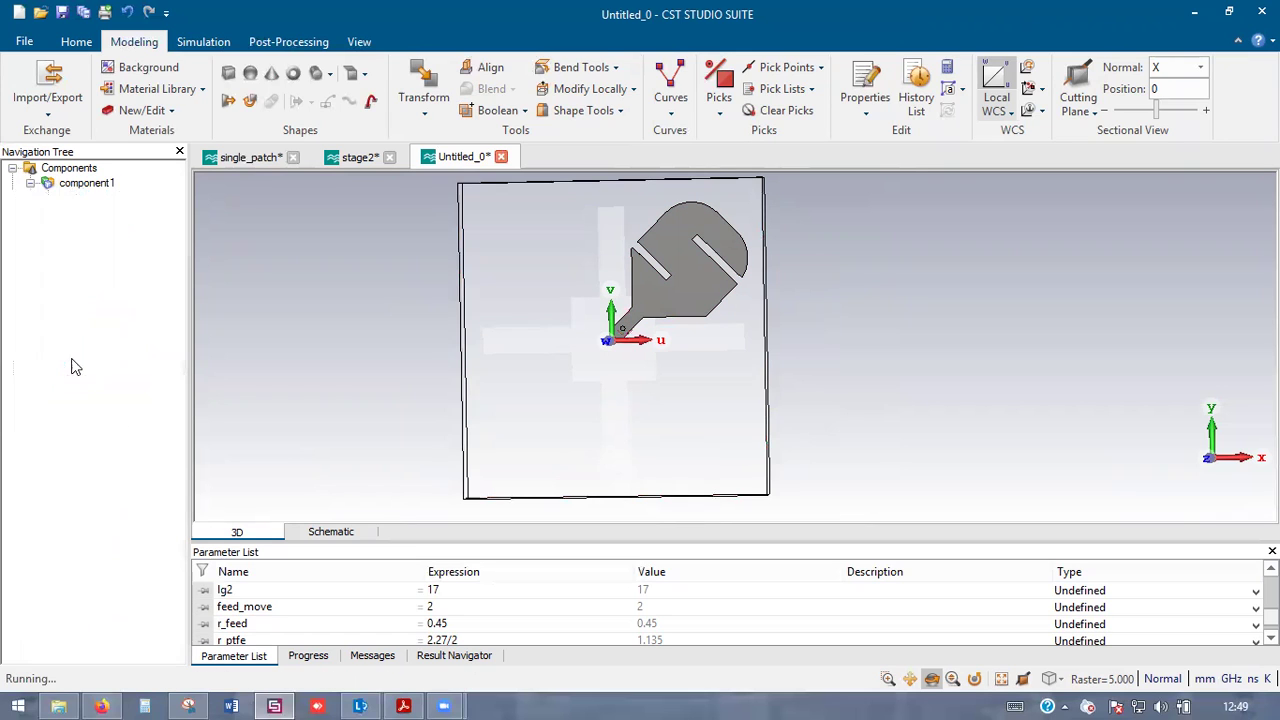
- Create another new component named "ground 2"
right_click(68, 169)
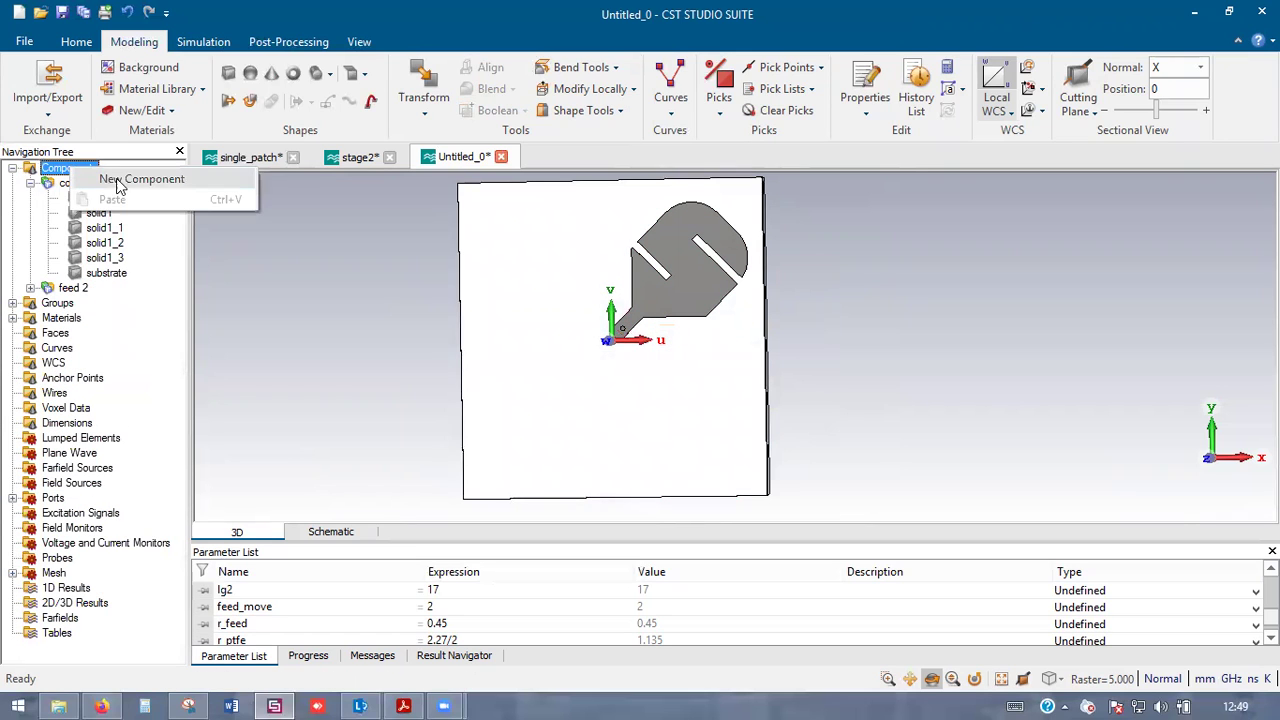
click(120, 178)
text(ground 2)
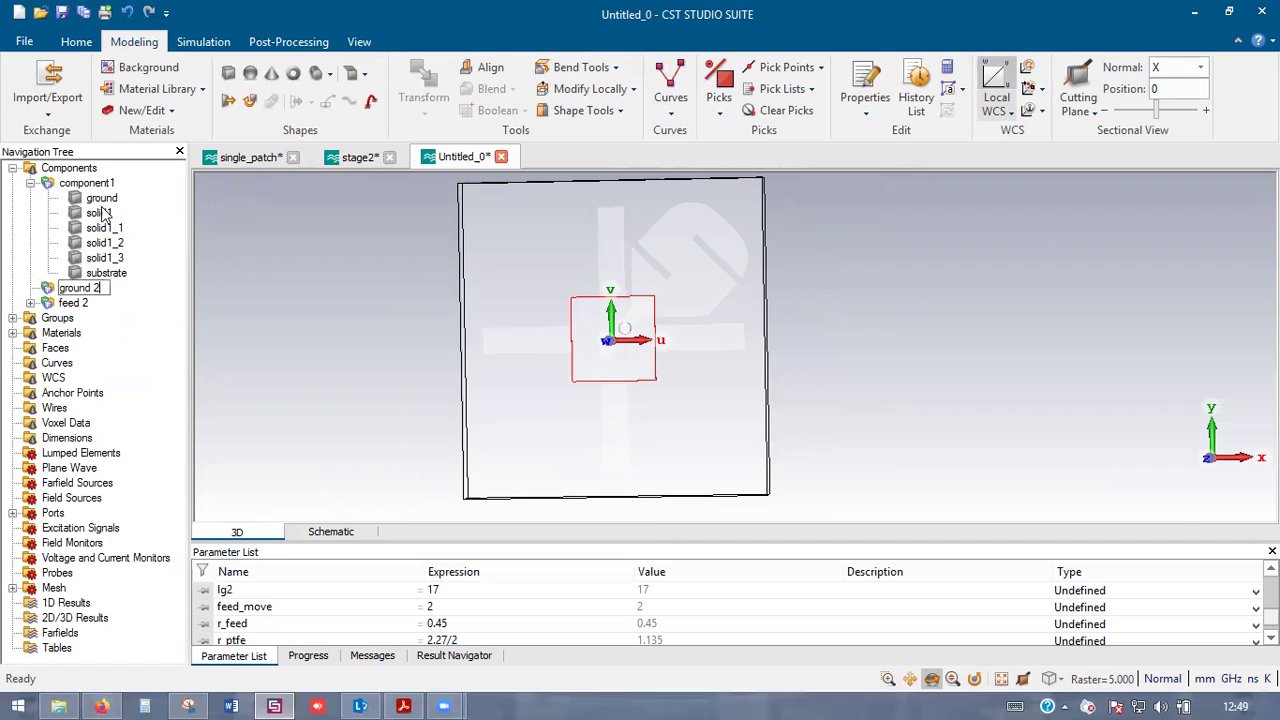
click(100, 274)
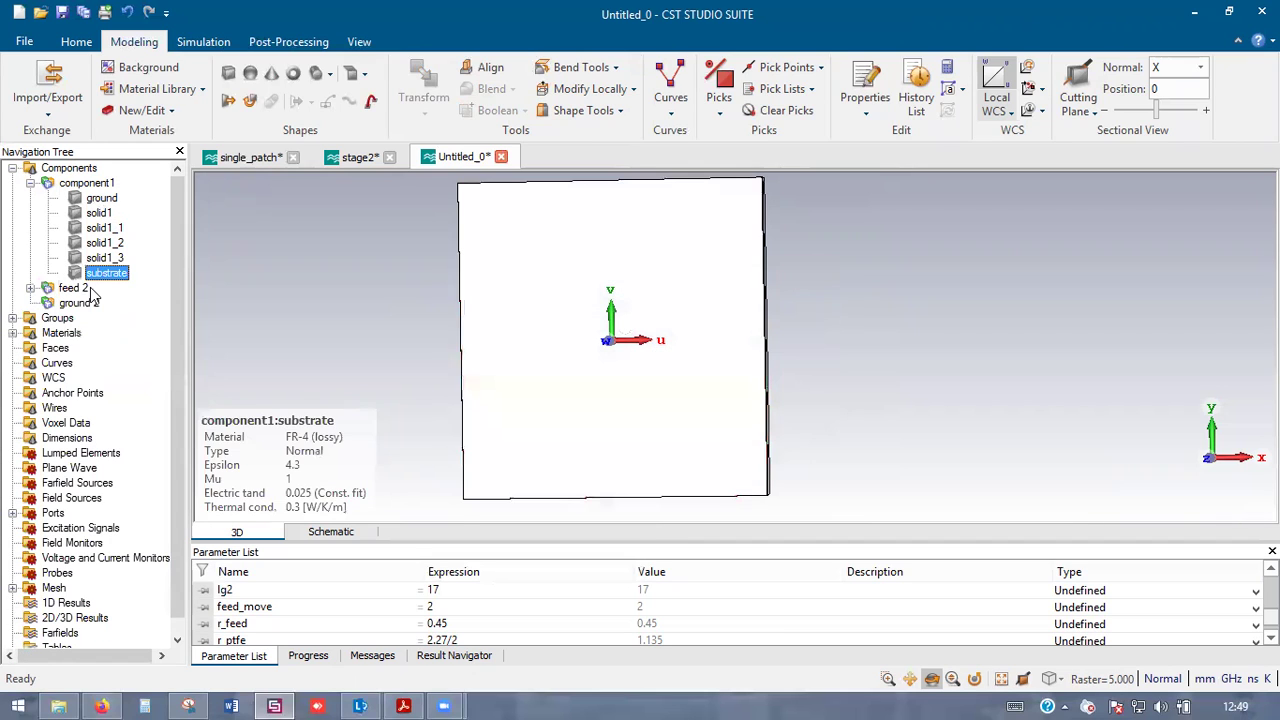
click(82, 304)
- Move ground, solid1, solid1_1, solid1_2 and solid1_3 from component1 into the ground 2 component
click(100, 198)
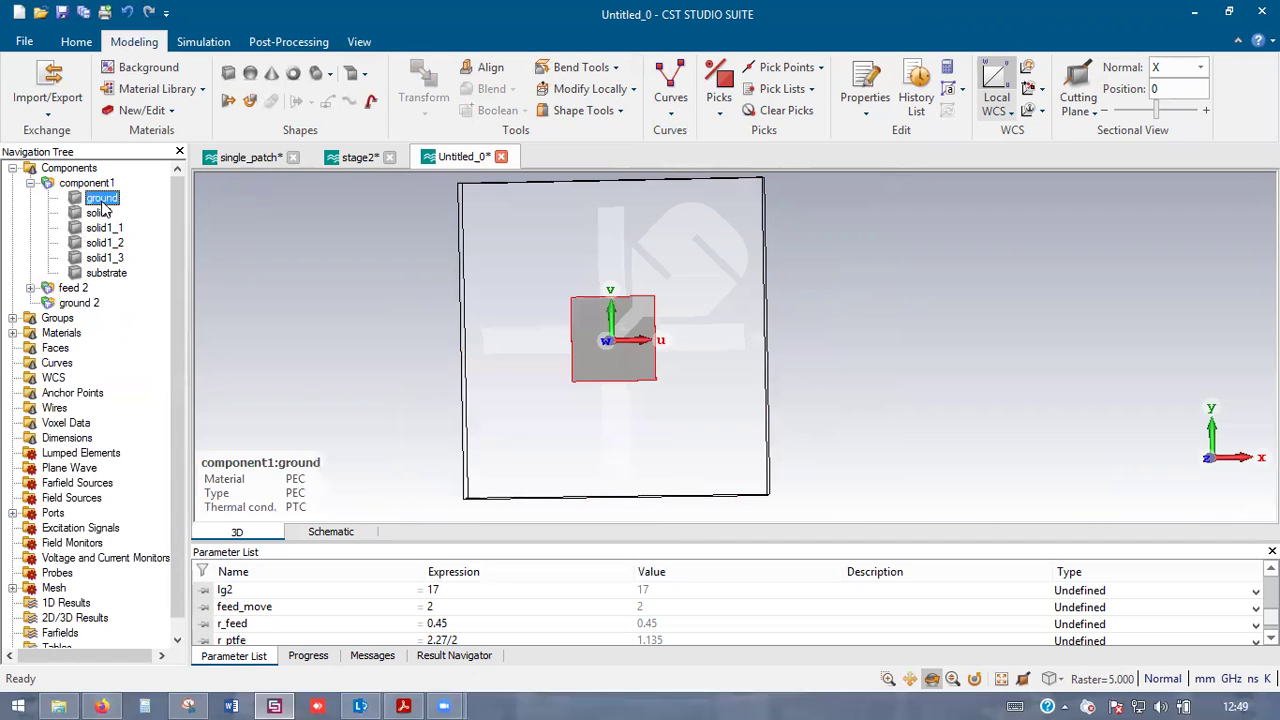
ctrl+click(99, 213)
ctrl+click(104, 228)
ctrl+click(104, 243)
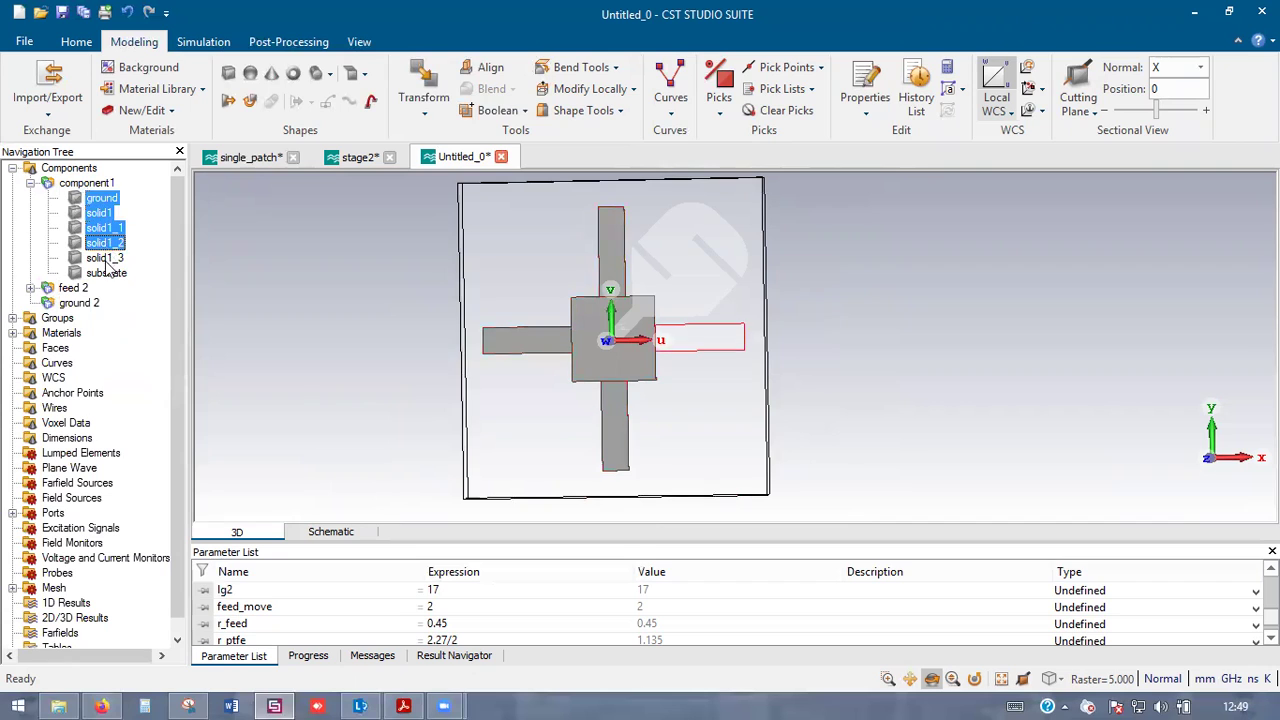
ctrl+click(104, 258)
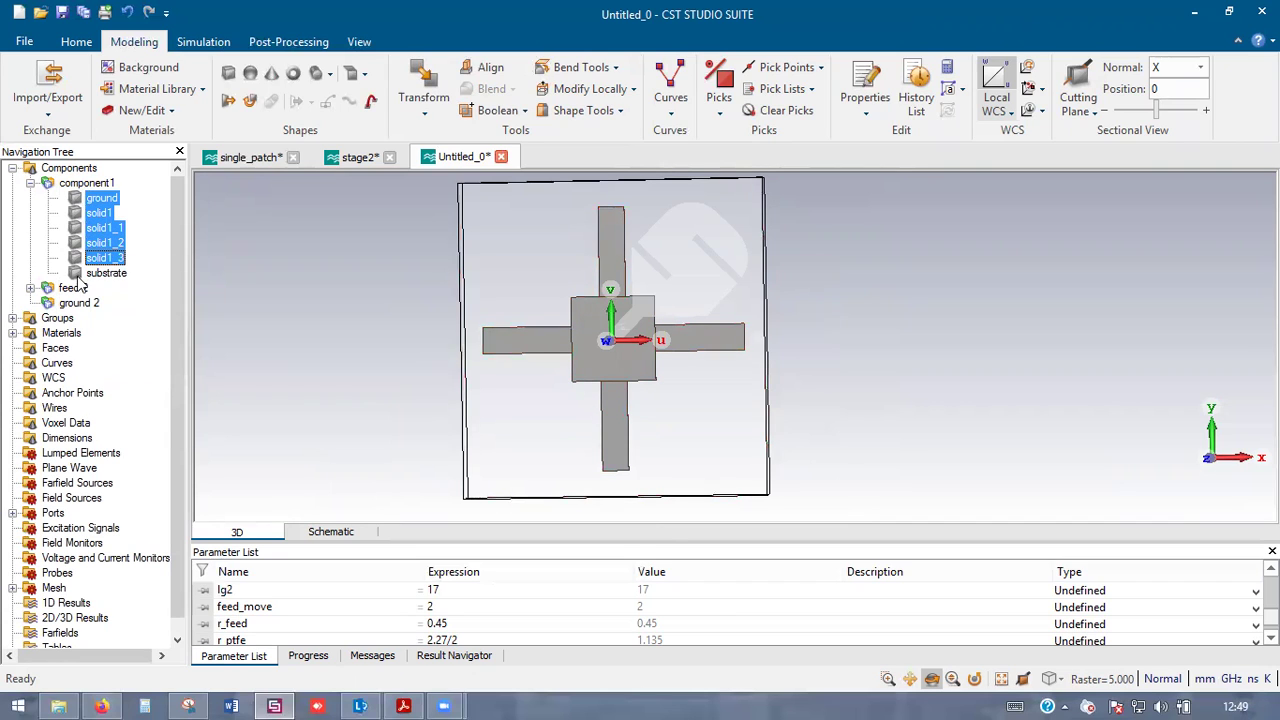
drag(97, 245, 85, 305)
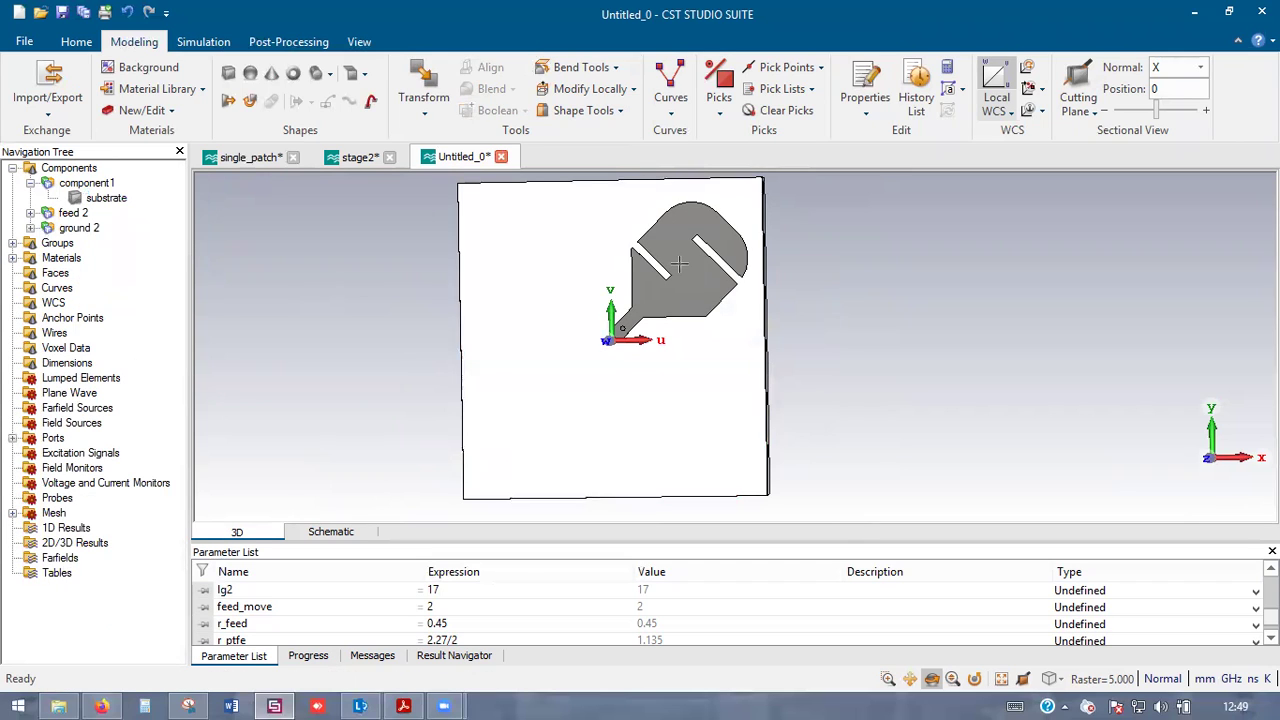
- Move the patch solid feed out of feed 2 back into component1
double_click(679, 264)
click(97, 229)
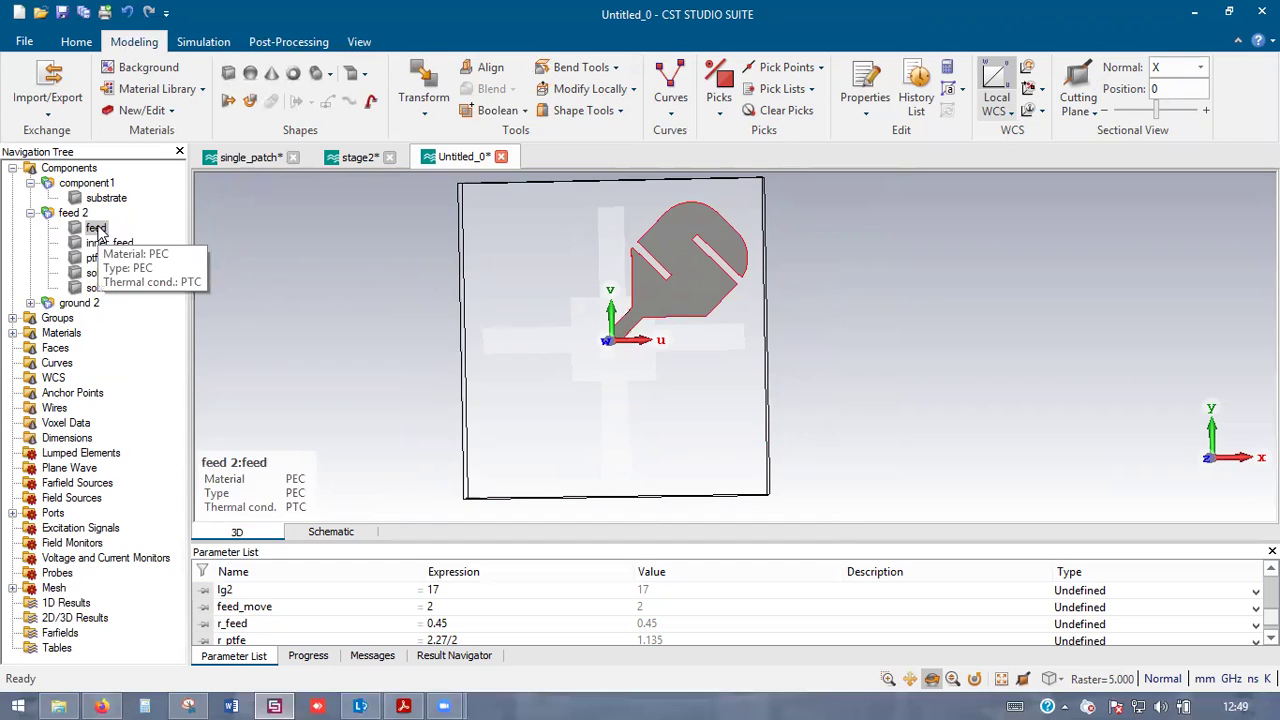
drag(97, 229, 110, 185)
click(97, 199)
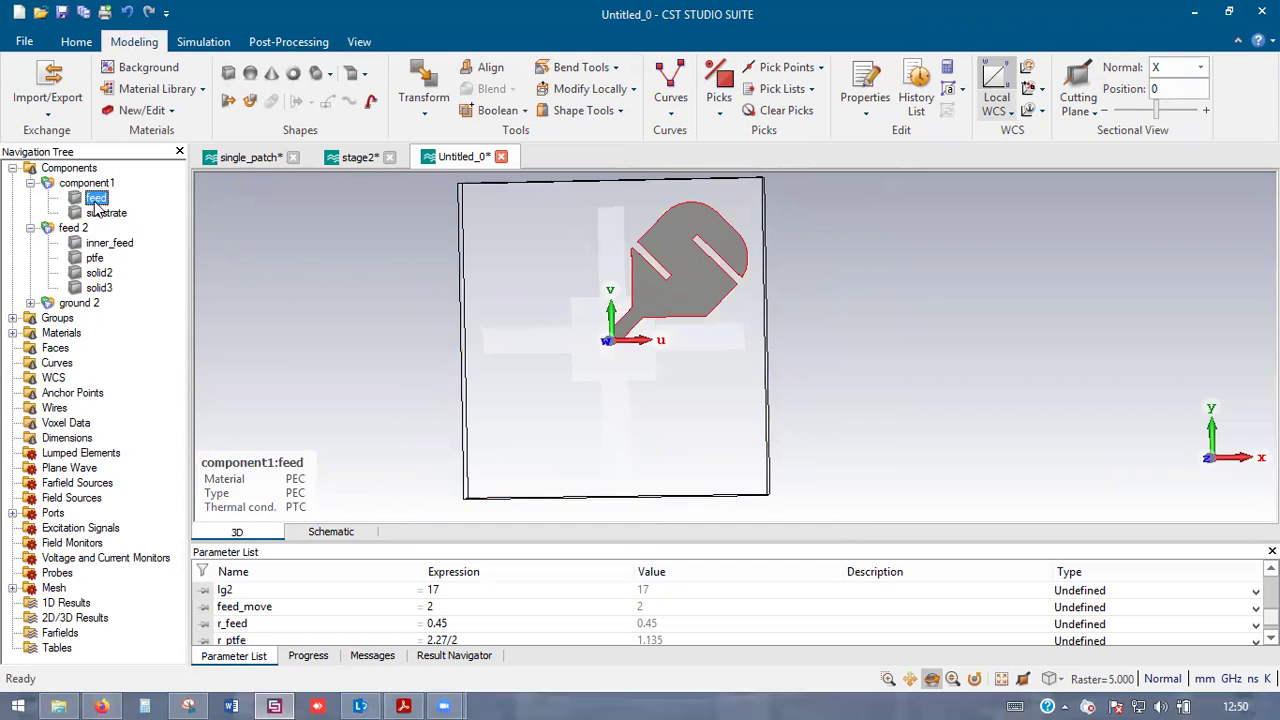
- Compare the patch's feed line at the WCS origin with Figure 1 of the paper in Adobe Acrobat Reader, and return to CST Studio Suite
scroll(680, 340, up, 3)
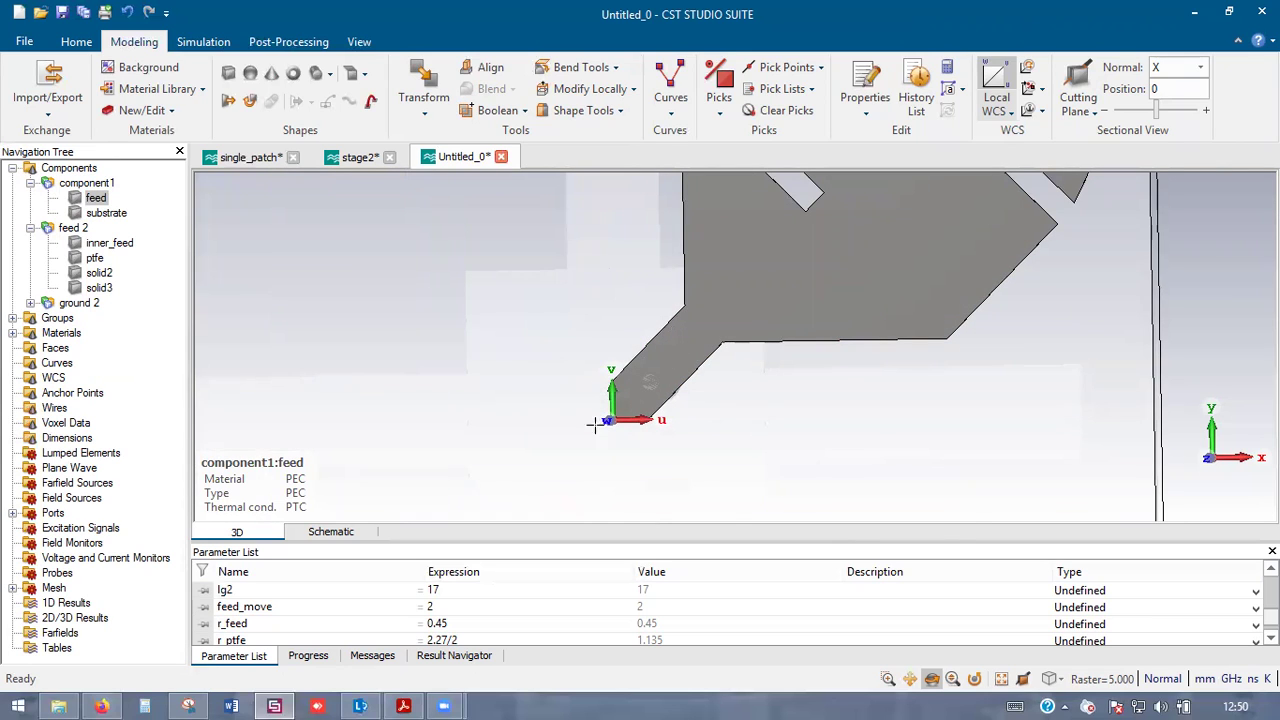
scroll(594, 424, down, 3)
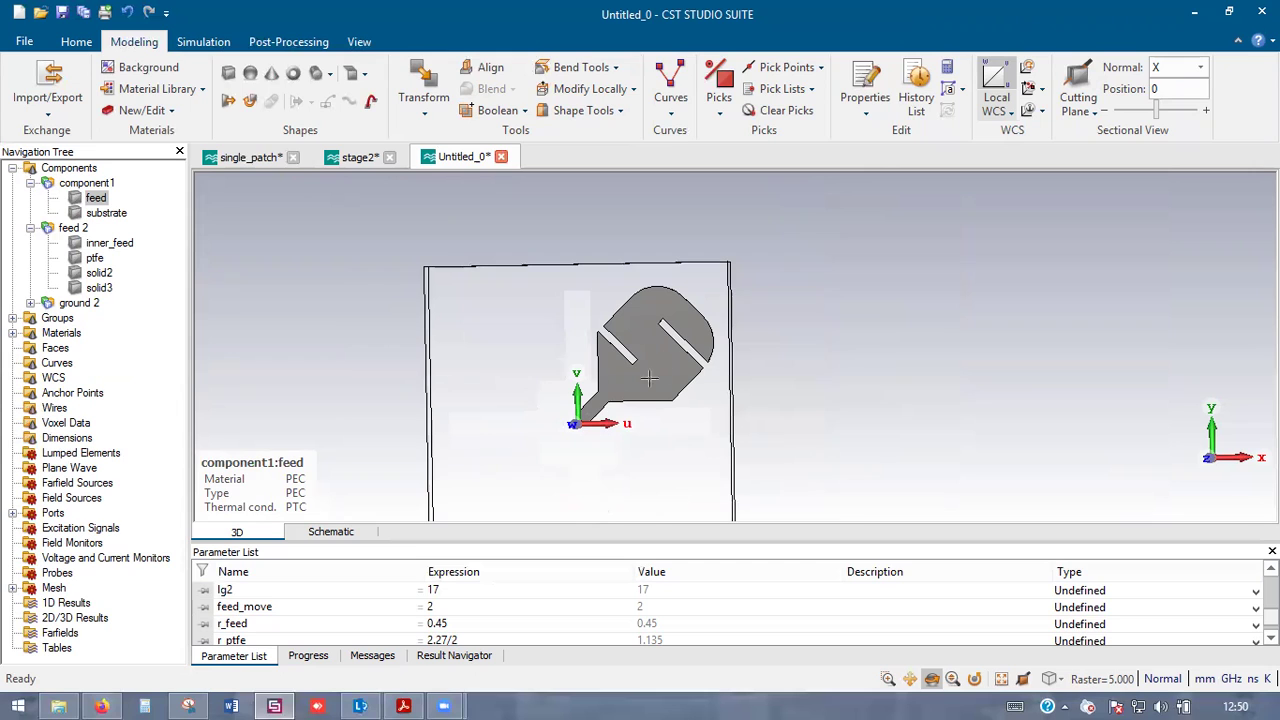
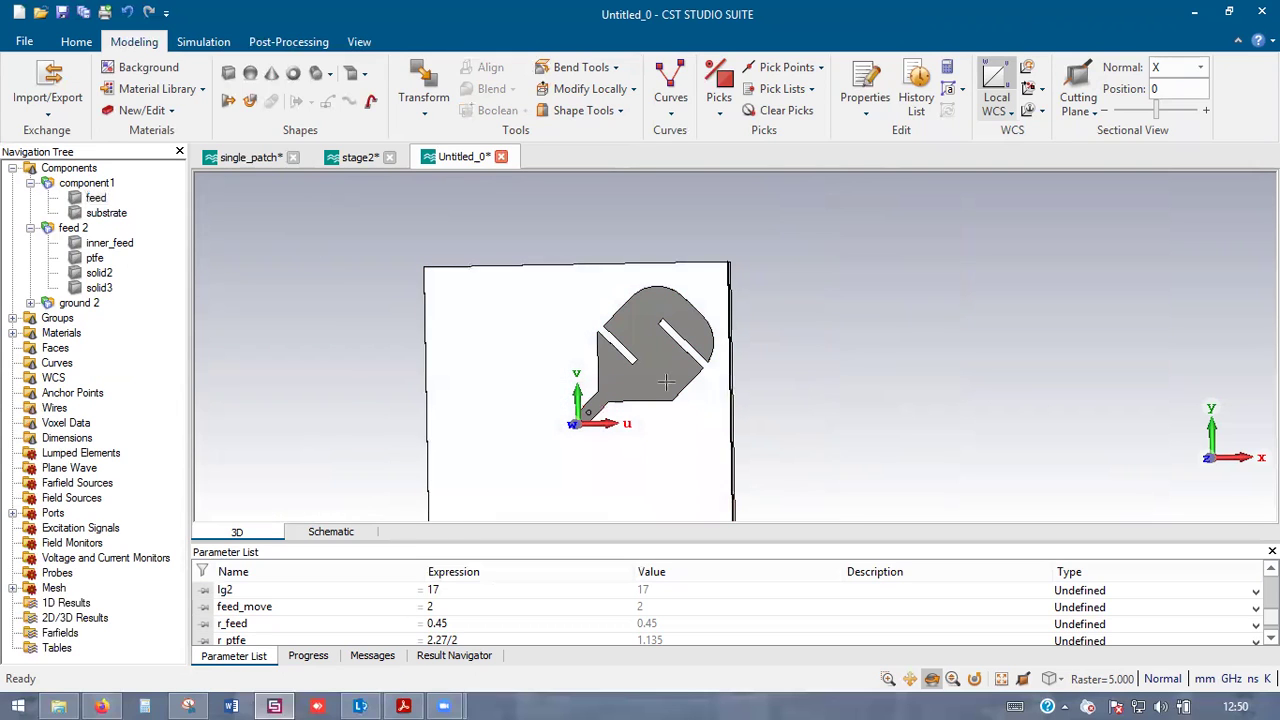
scroll(608, 378, up, 3)
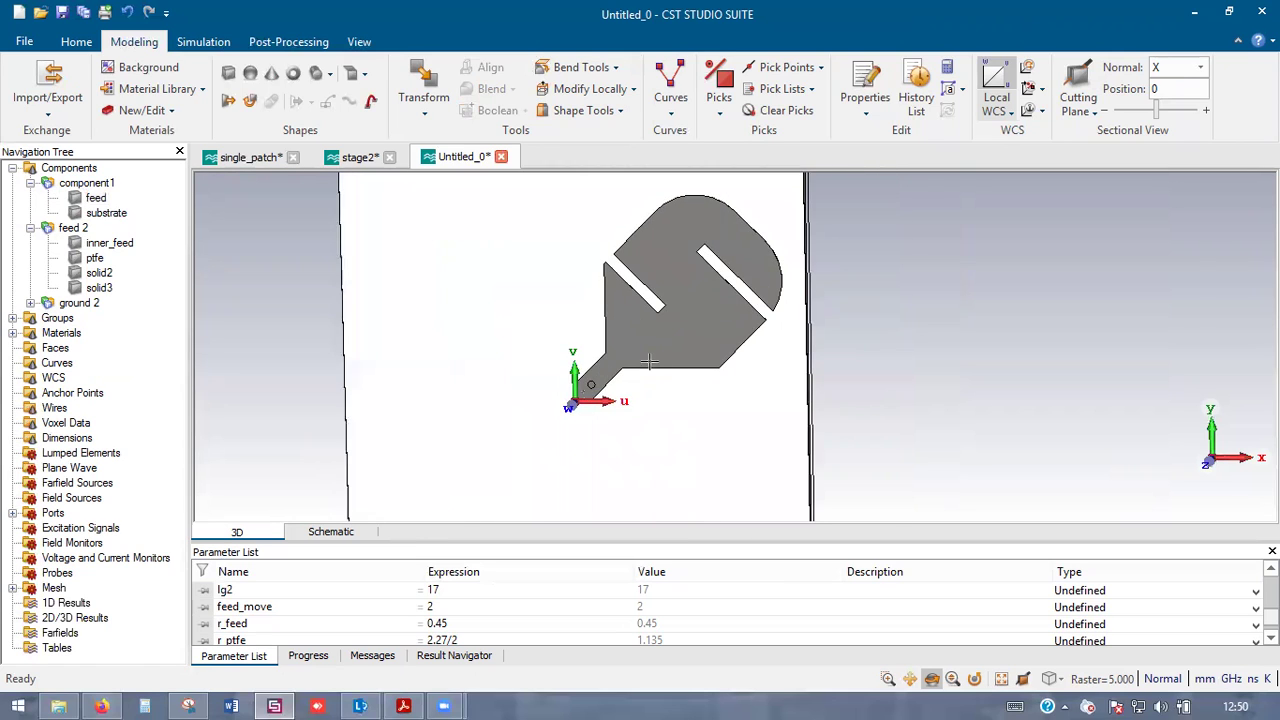
scroll(650, 362, down, 3)
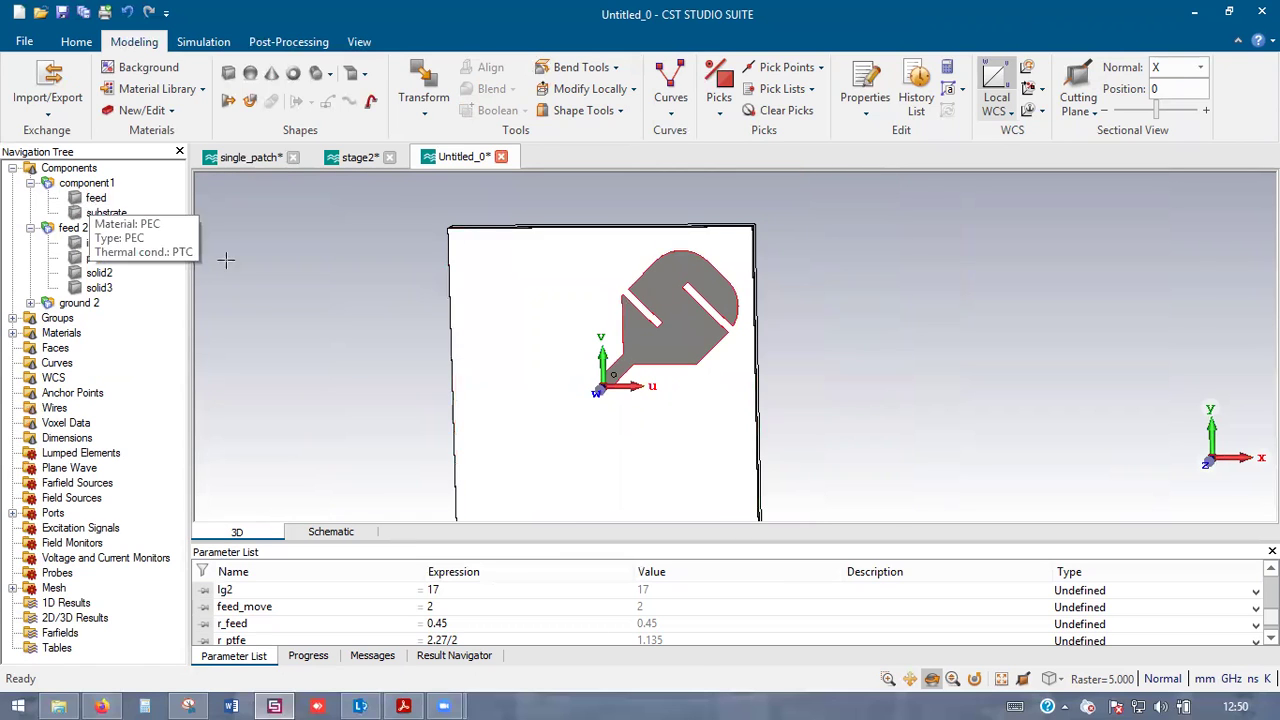
scroll(644, 352, up, 2)
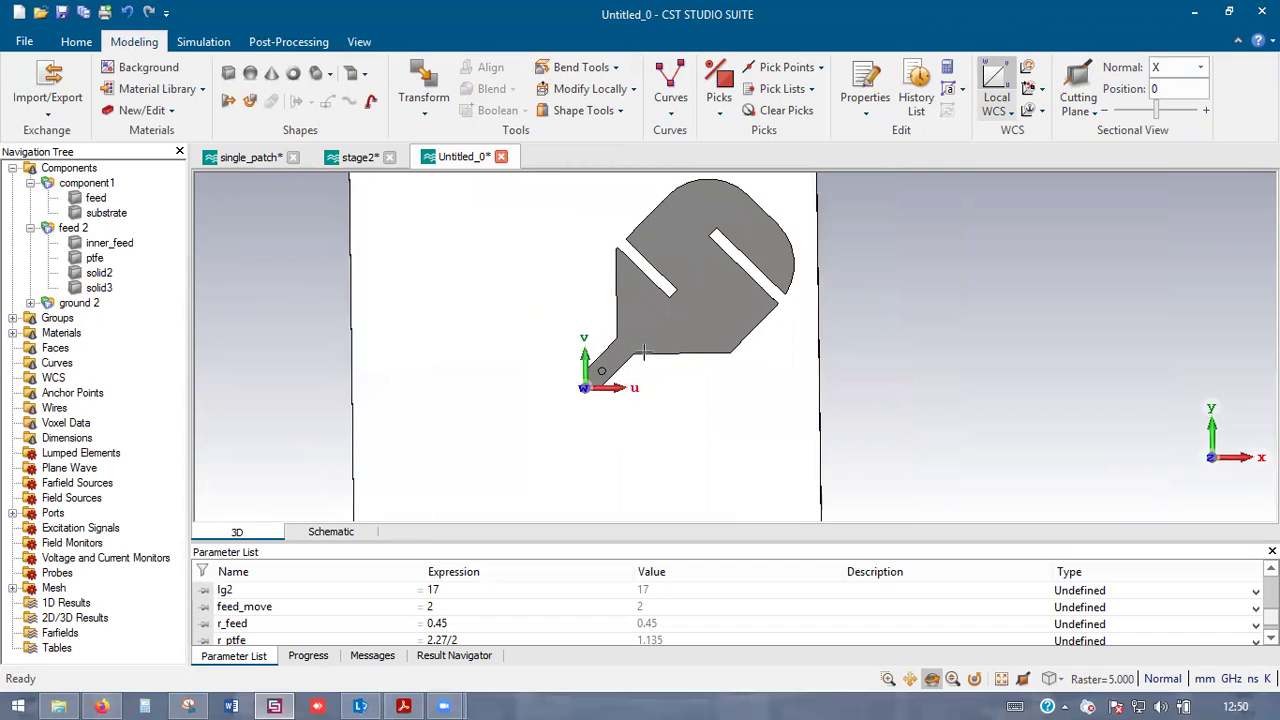
scroll(584, 384, down, 3)
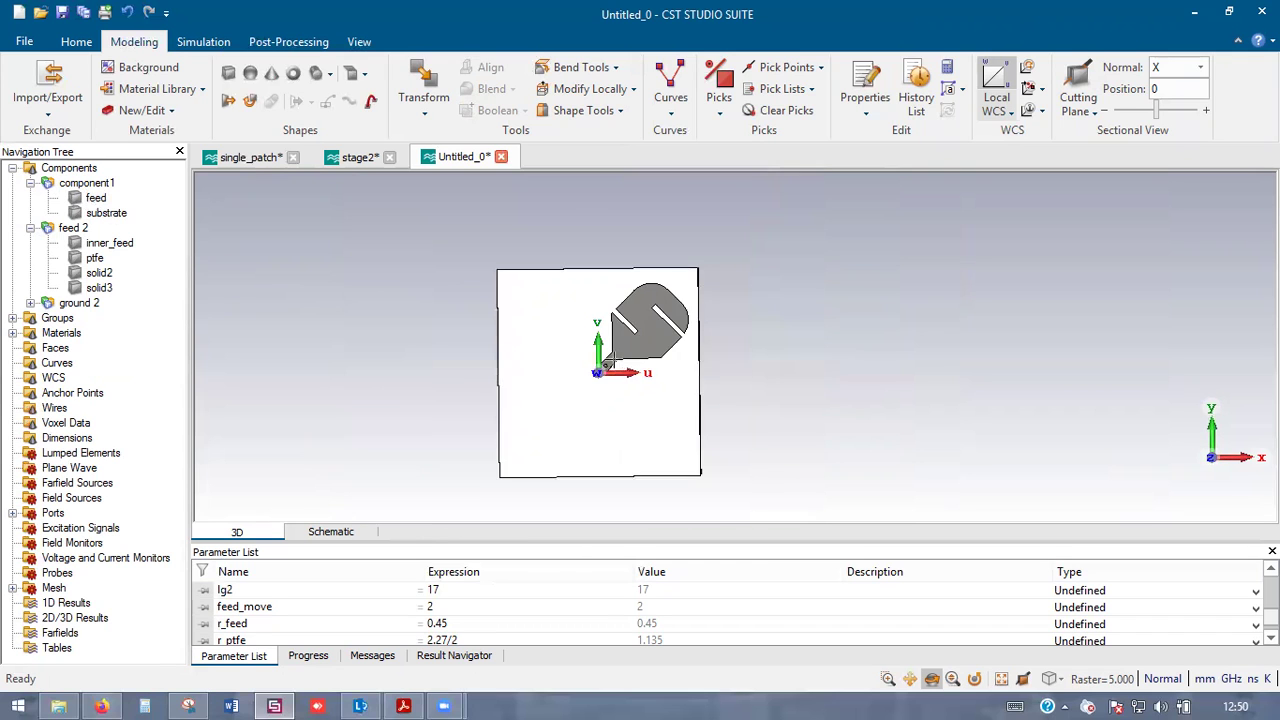
scroll(597, 395, up, 3)
key(alt+Tab)
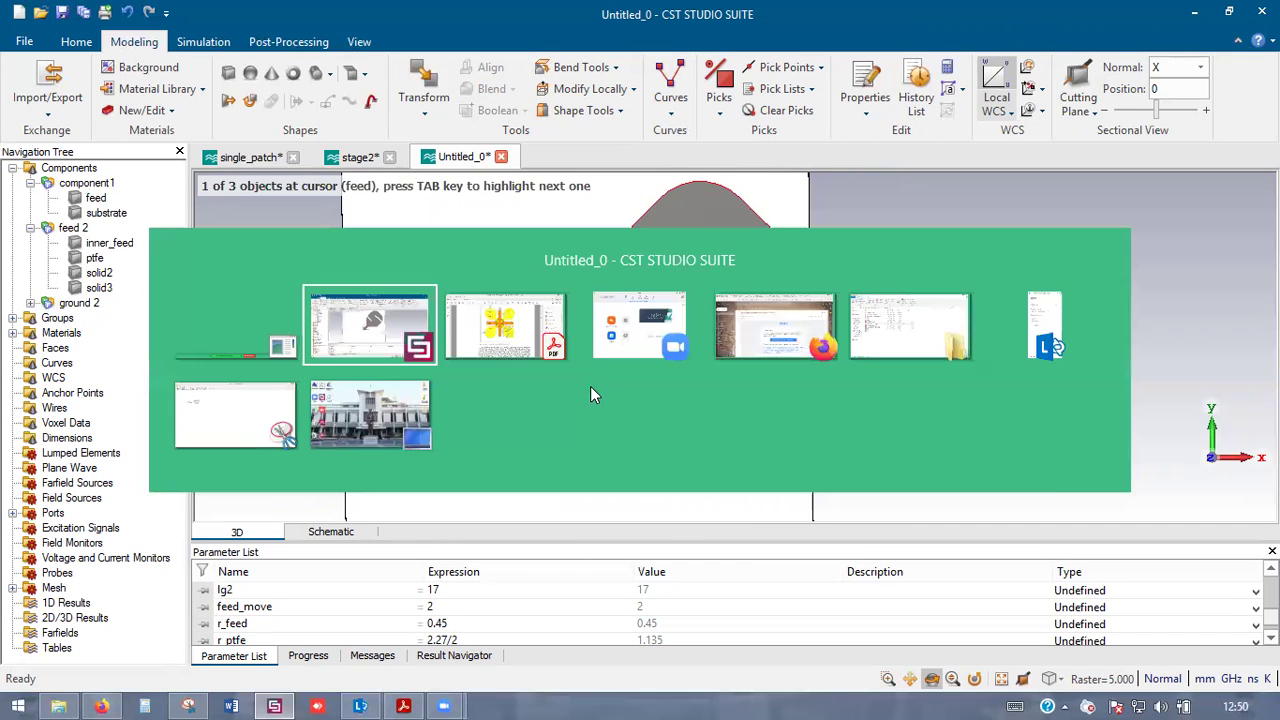
scroll(575, 321, down, 2)
scroll(575, 321, up, 2)
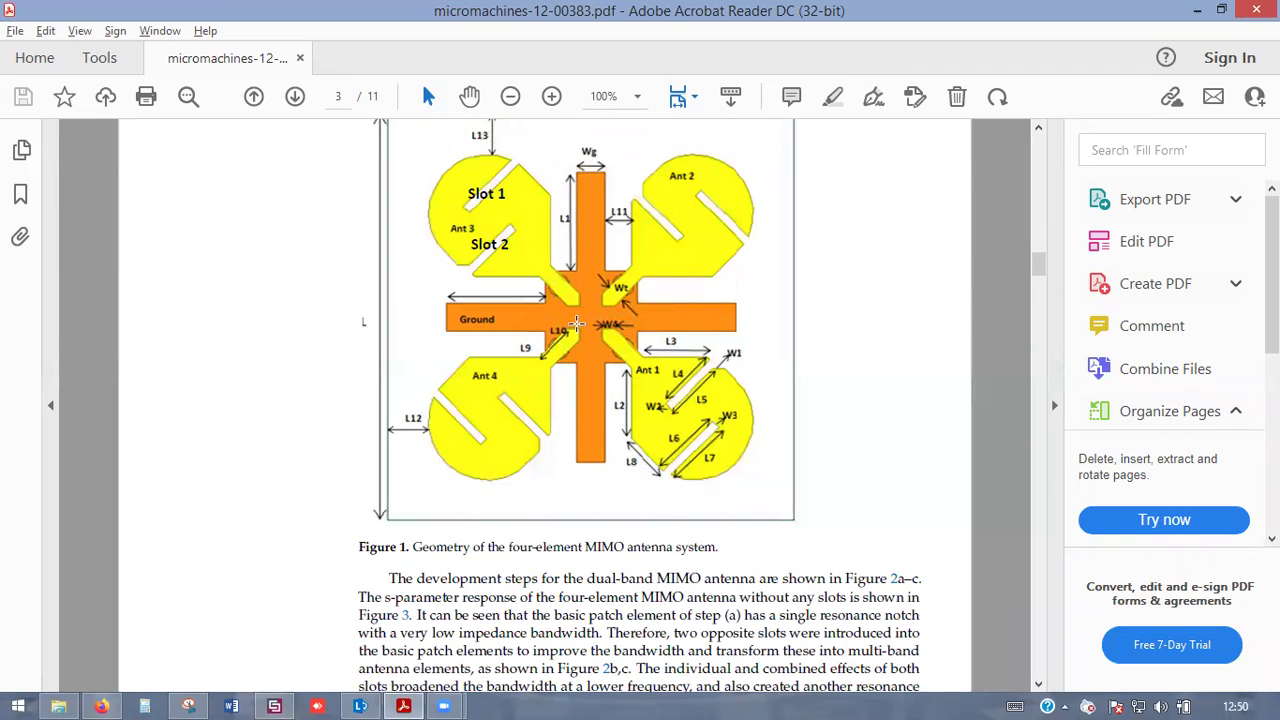
key(alt+Tab)
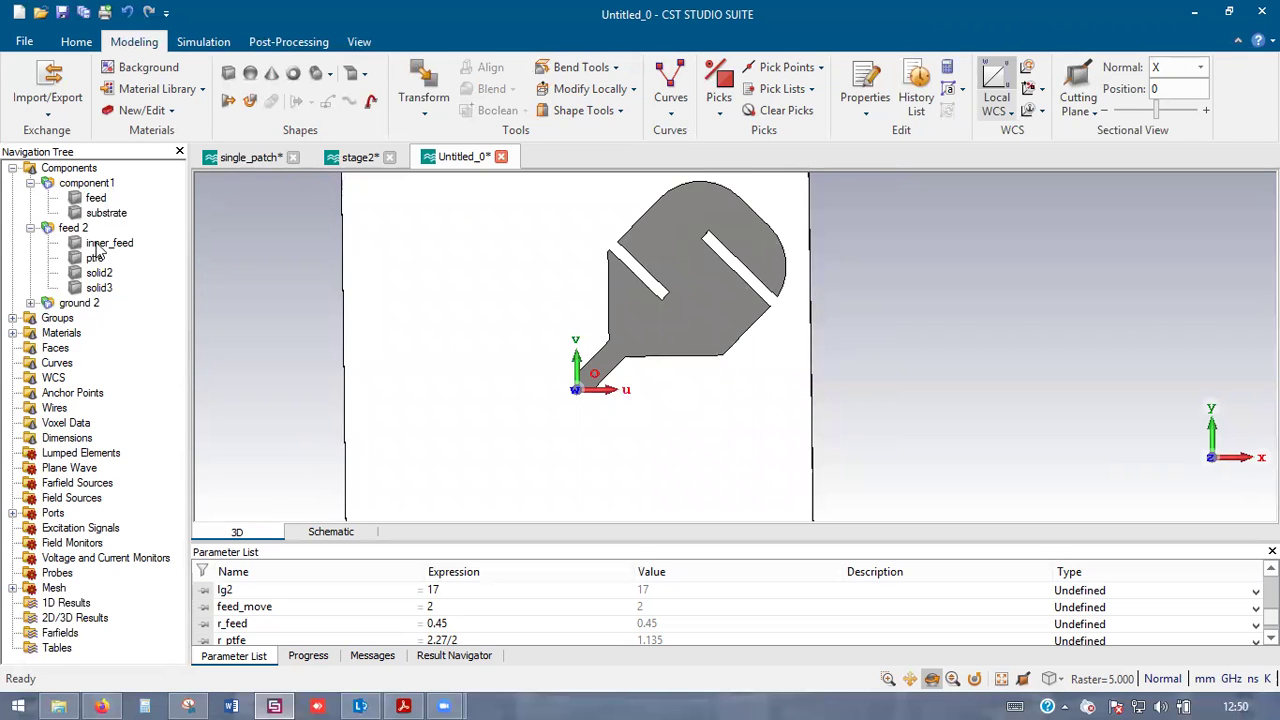
- Highlight the feed patch together with the feed 2 component and examine how the coaxial feed meets it from below
click(105, 243)
click(73, 228)
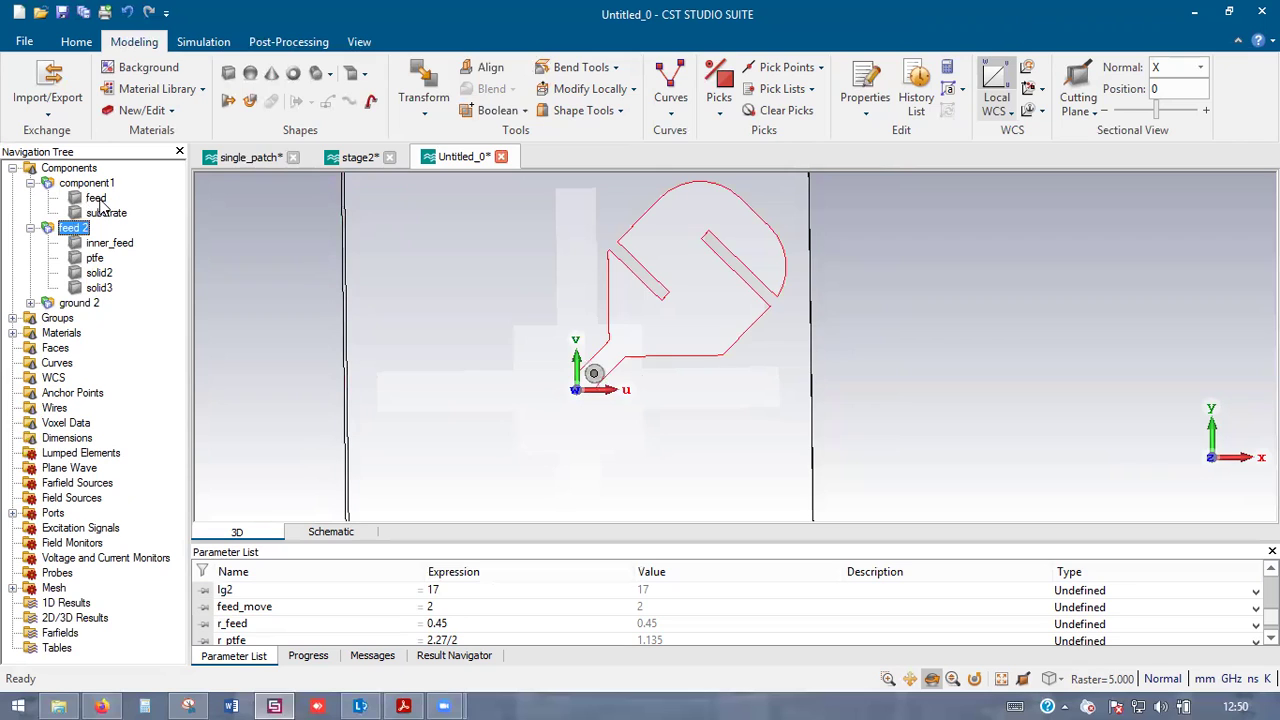
click(97, 199)
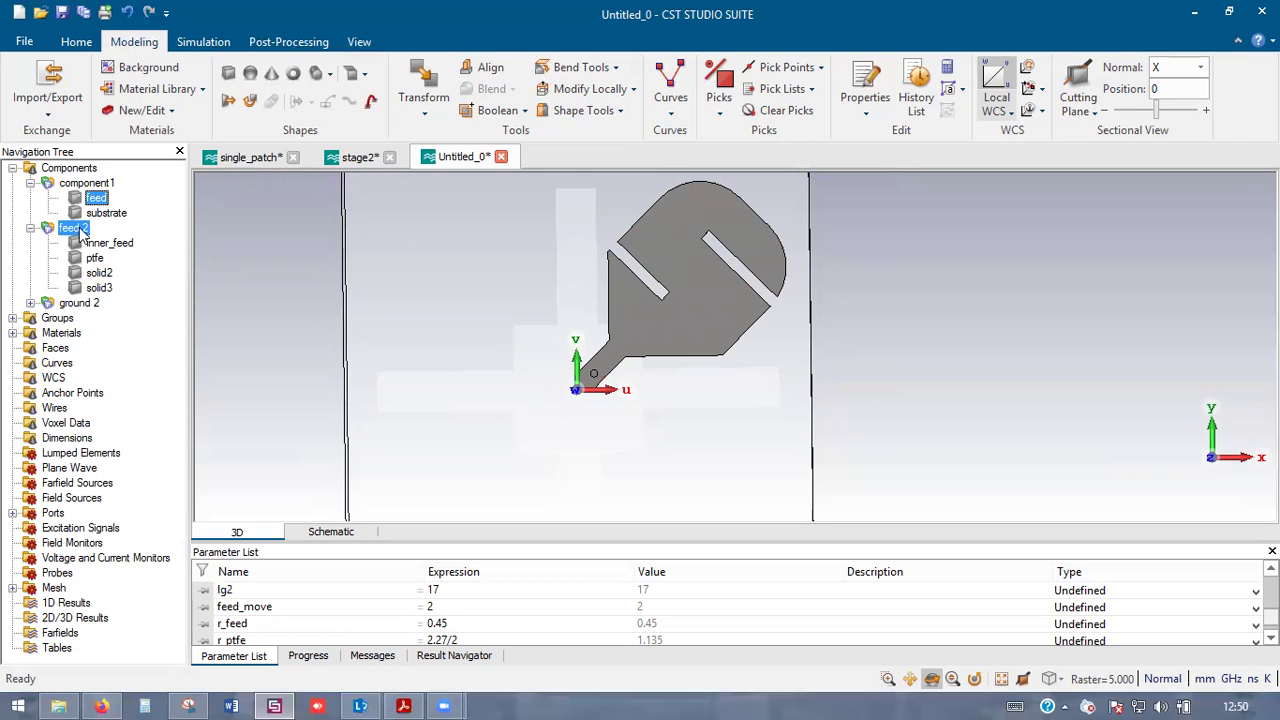
click(80, 232)
drag(660, 430, 617, 170)
scroll(619, 428, up, 3)
scroll(619, 428, down, 5)
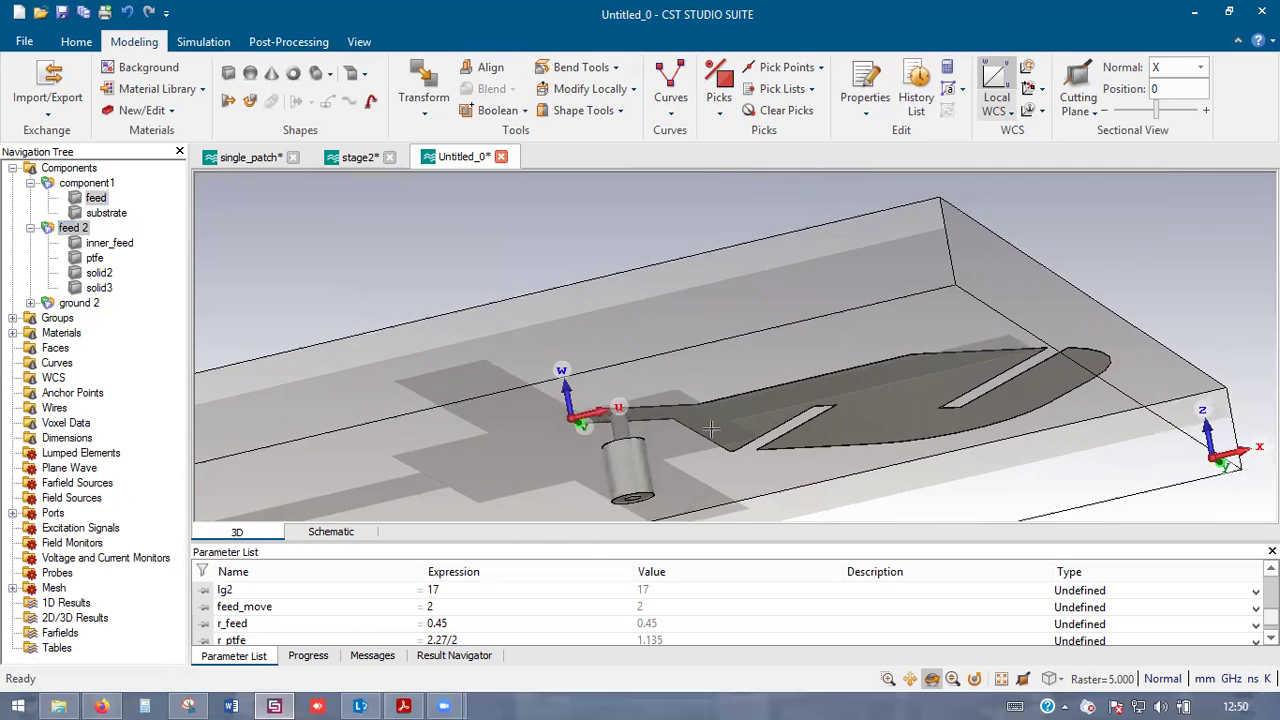
- Delete the waveguide port port1 at the end of the coaxial feed
click(12, 513)
click(79, 528)
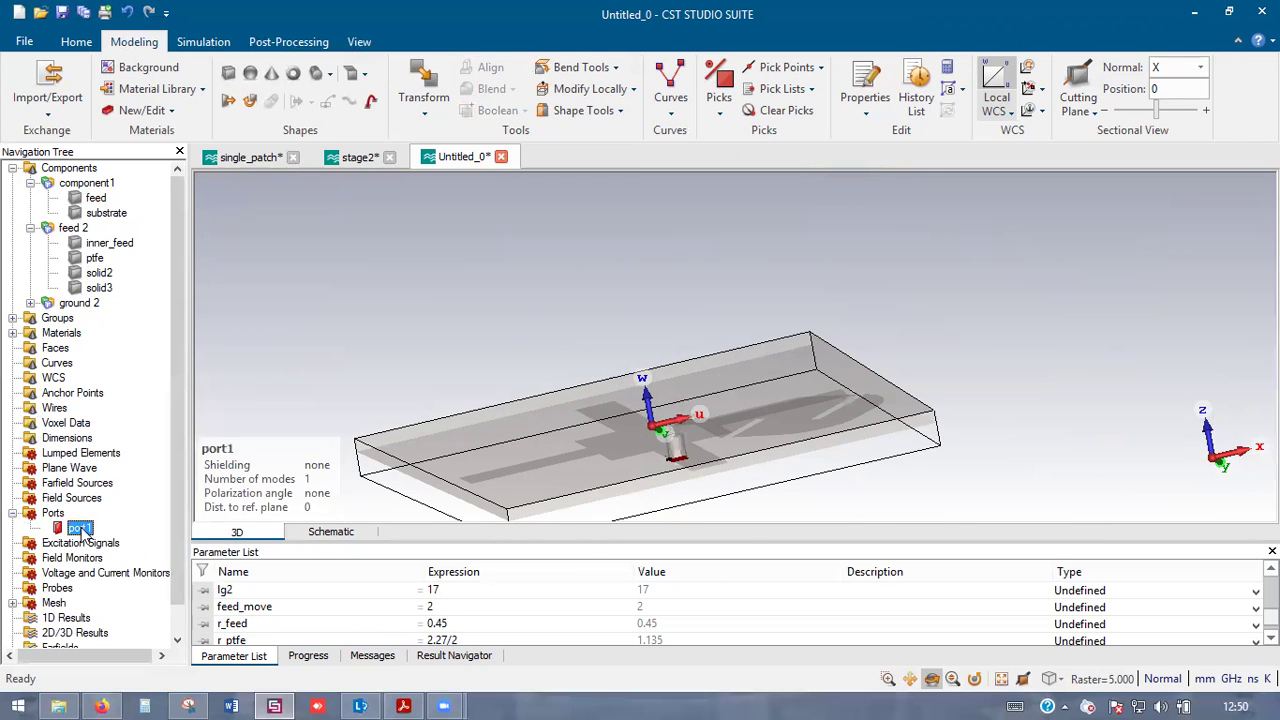
drag(710, 288, 267, 415)
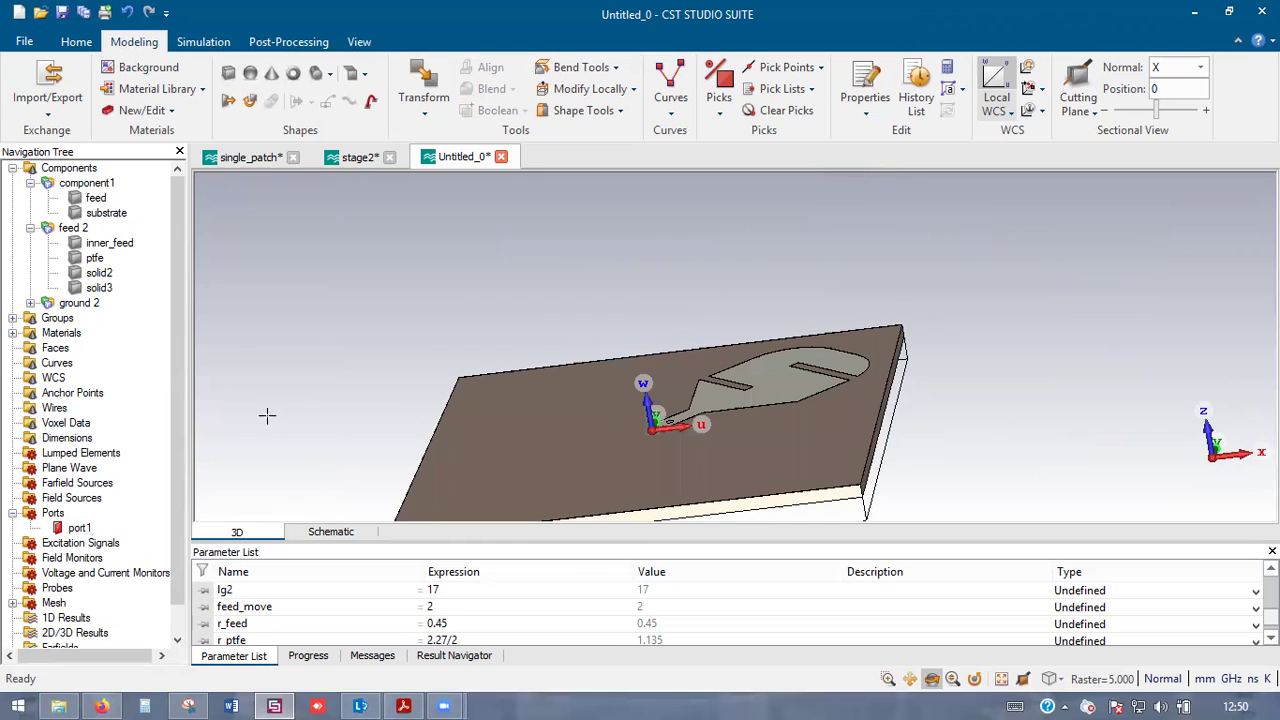
click(79, 528)
key(Delete)
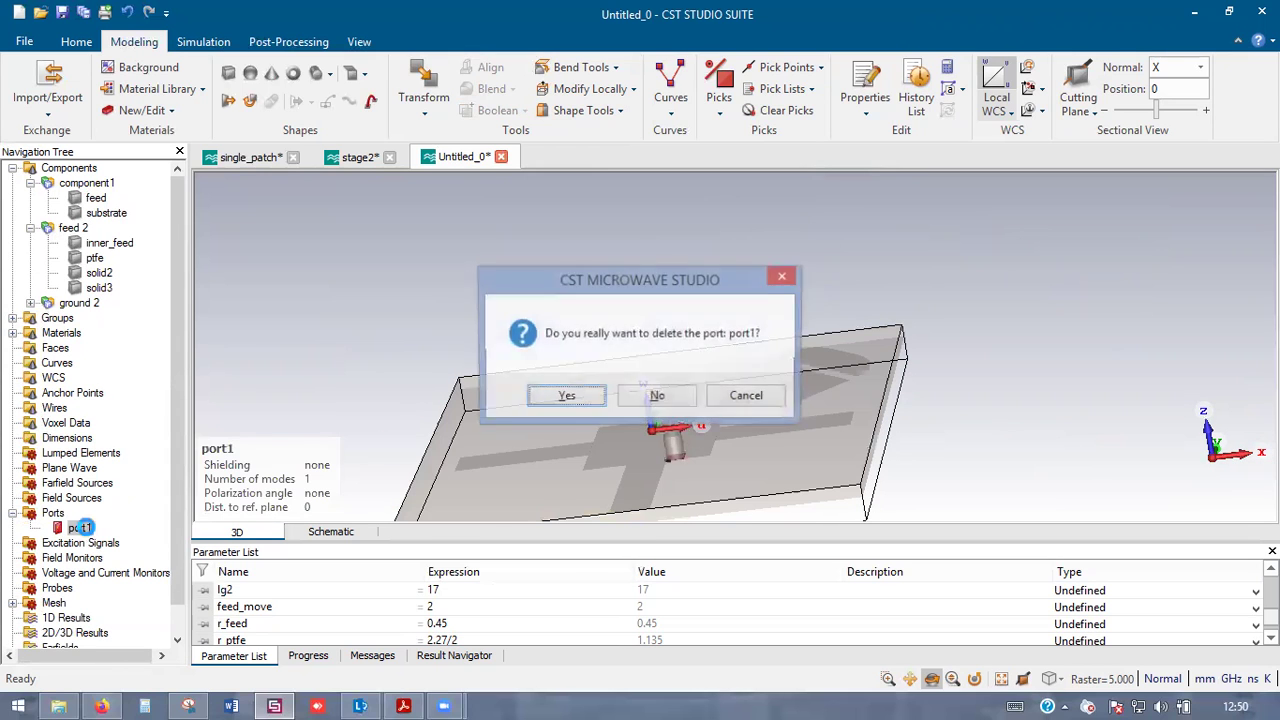
key(Return)
- Start translating the component1 feed patch together with inner_feed, ptfe, solid2 and solid3, offsetting them 5 along both U and V
drag(566, 352, 736, 554)
scroll(574, 386, down, 5)
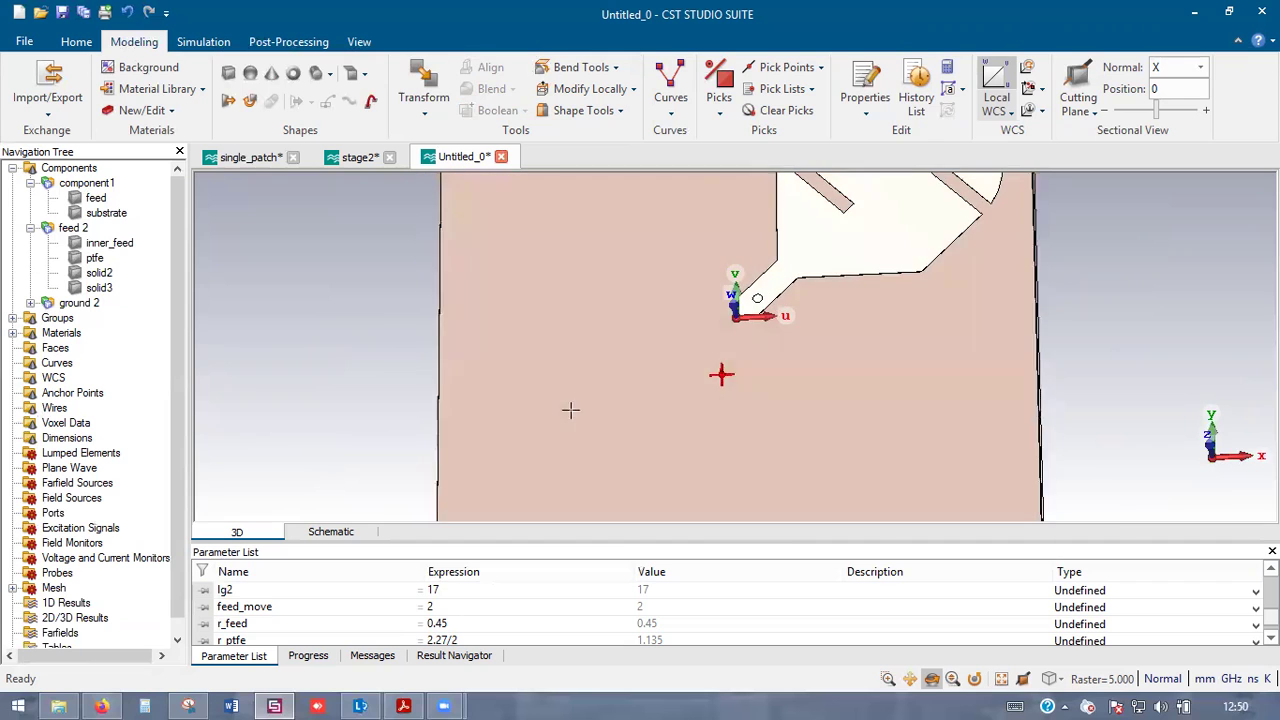
click(88, 199)
scroll(714, 327, up, 2)
scroll(714, 327, up, 1)
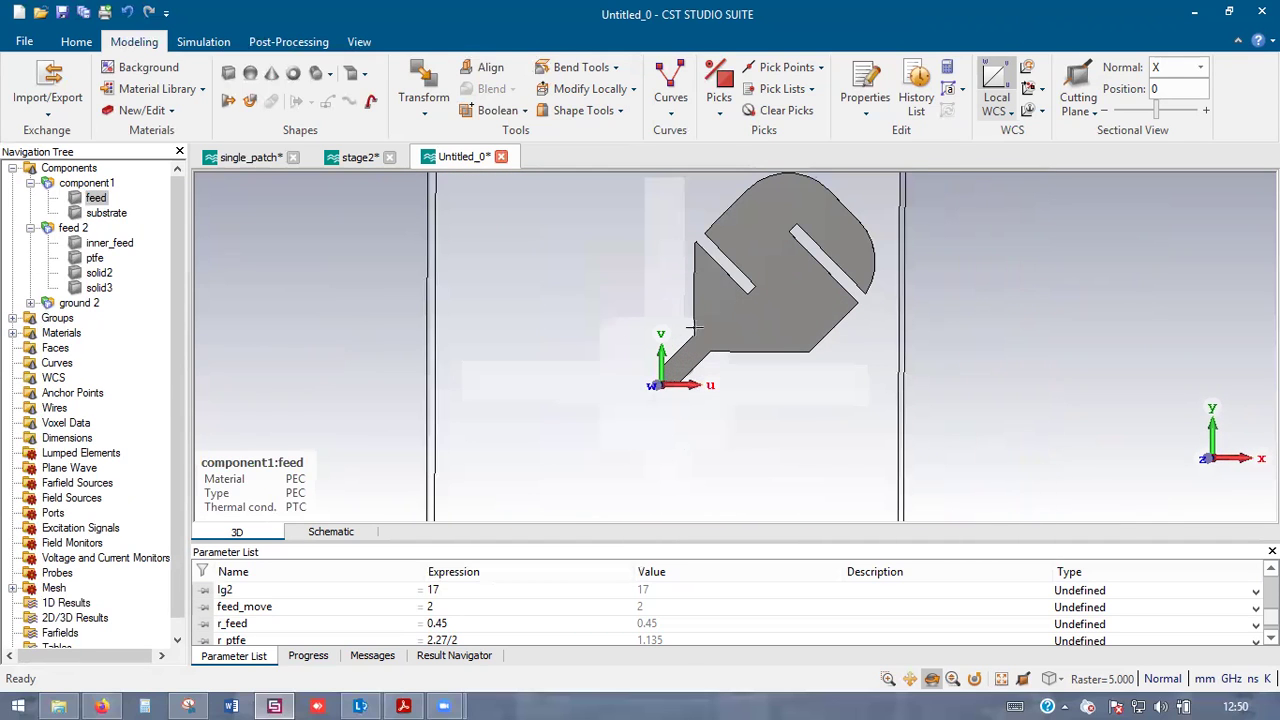
ctrl+click(108, 243)
ctrl+click(95, 258)
ctrl+click(99, 273)
ctrl+click(100, 288)
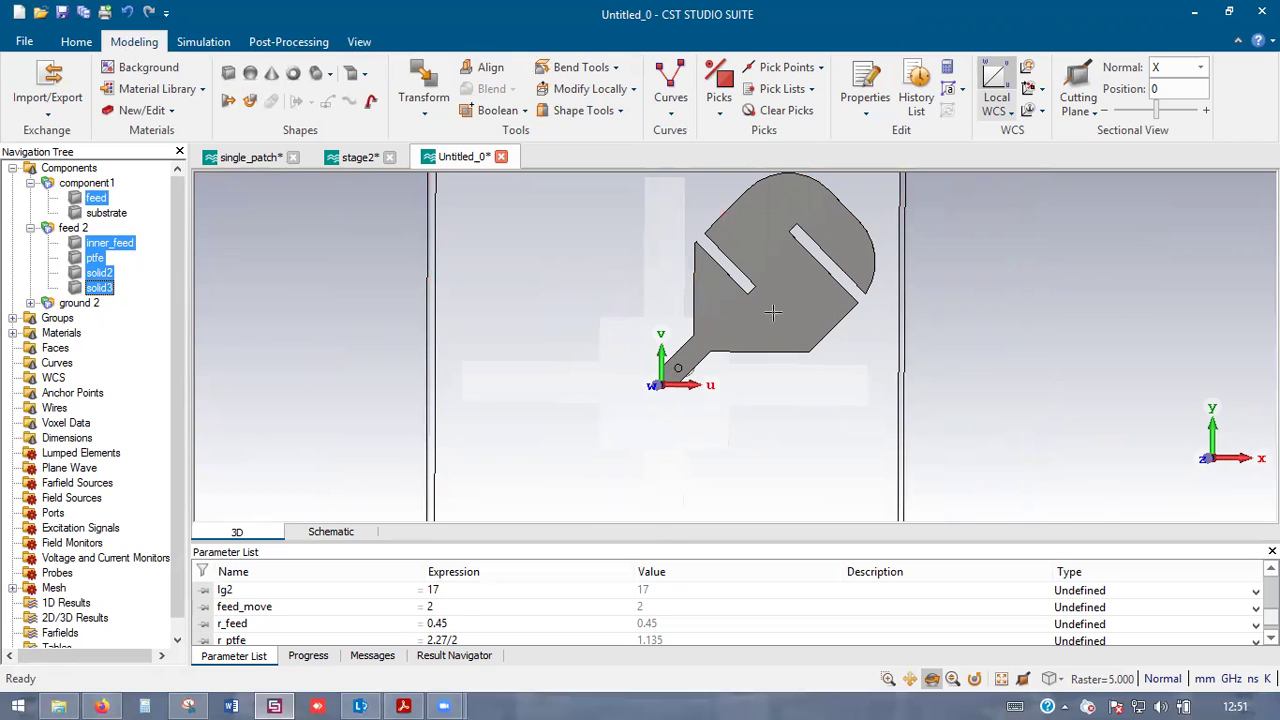
key(ctrl+t)
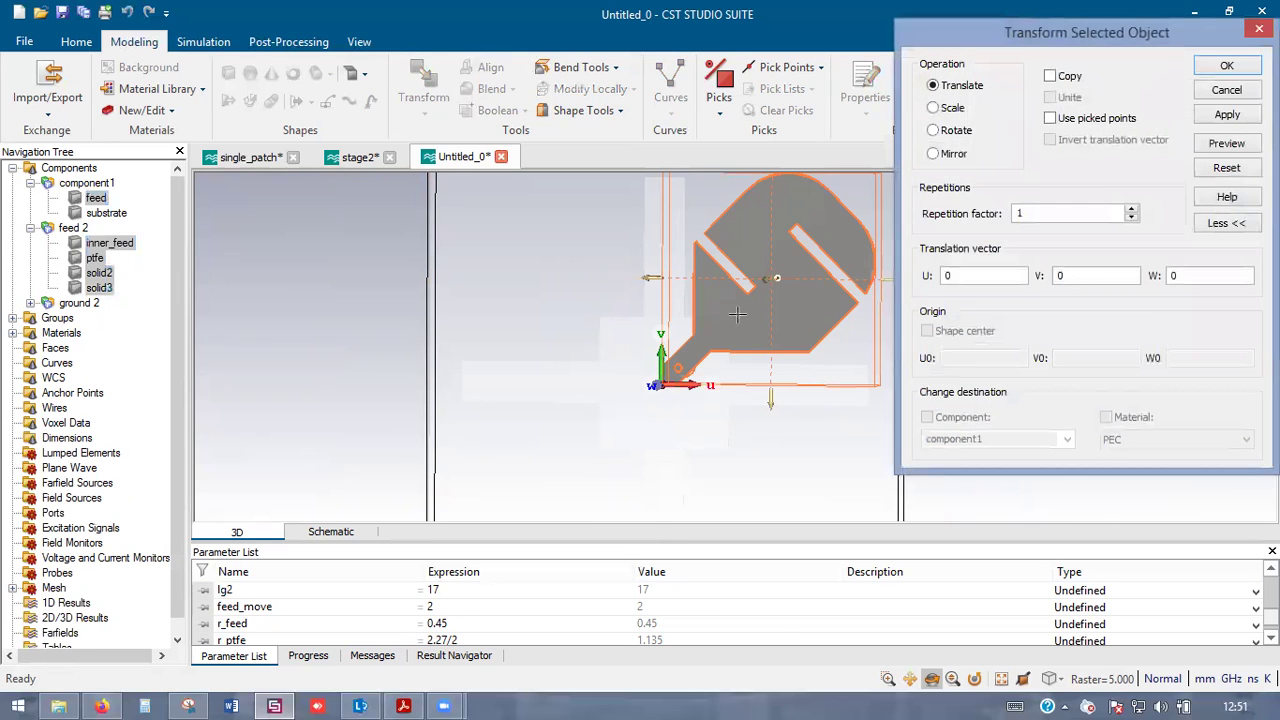
key(space)
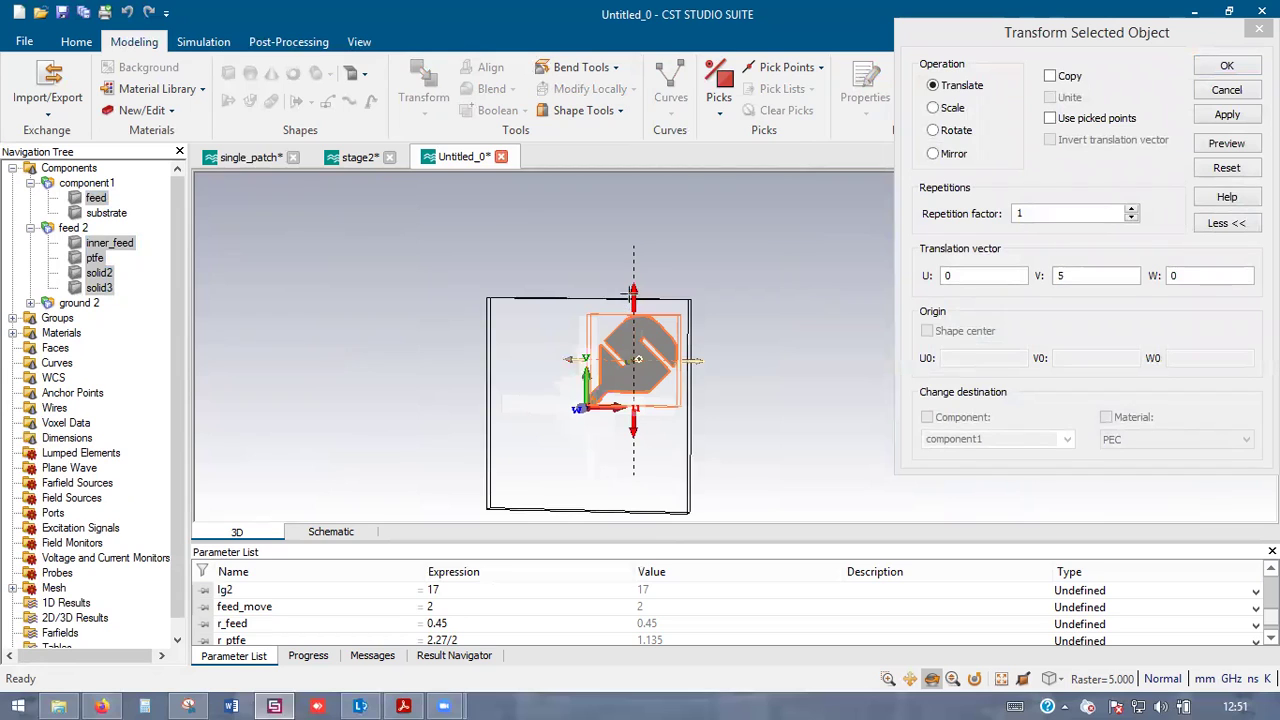
drag(629, 293, 632, 279)
drag(700, 343, 717, 343)
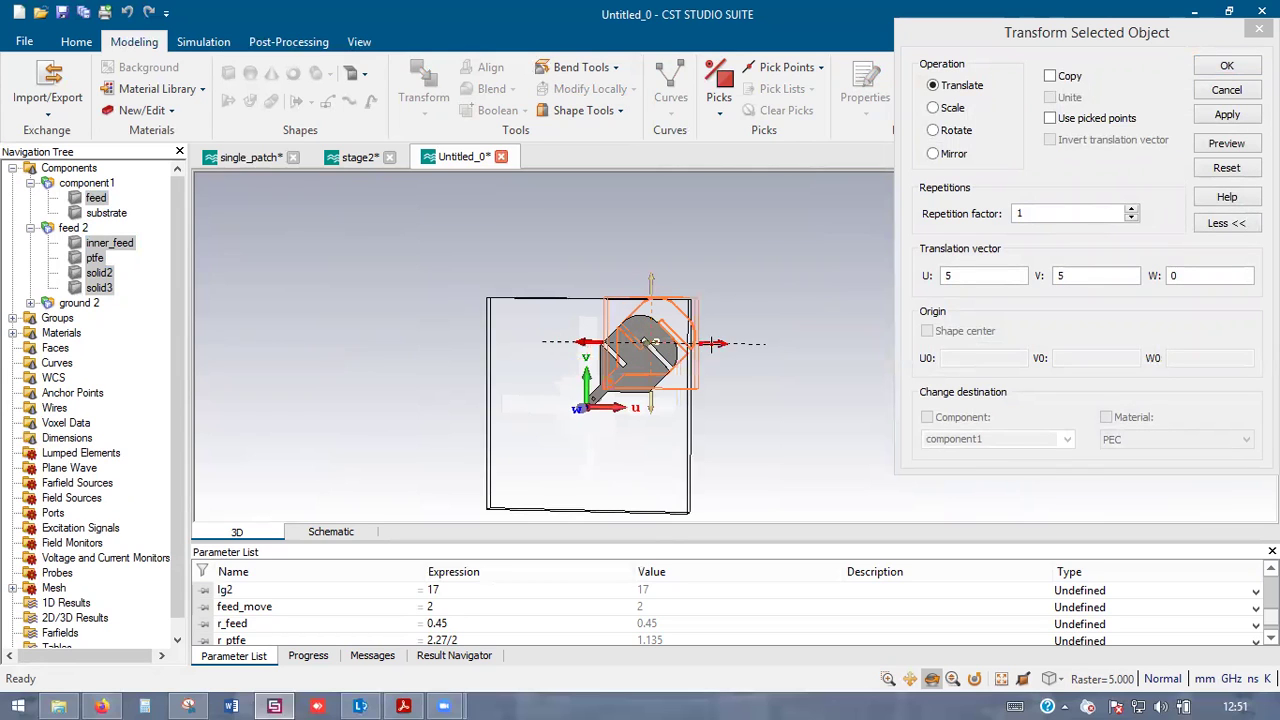
- Set the translation vector to U 2, V 2, check it against Figure 1 in Adobe Acrobat Reader, and apply it in CST Studio Suite
double_click(953, 276)
text(2)
double_click(1075, 276)
text(2)
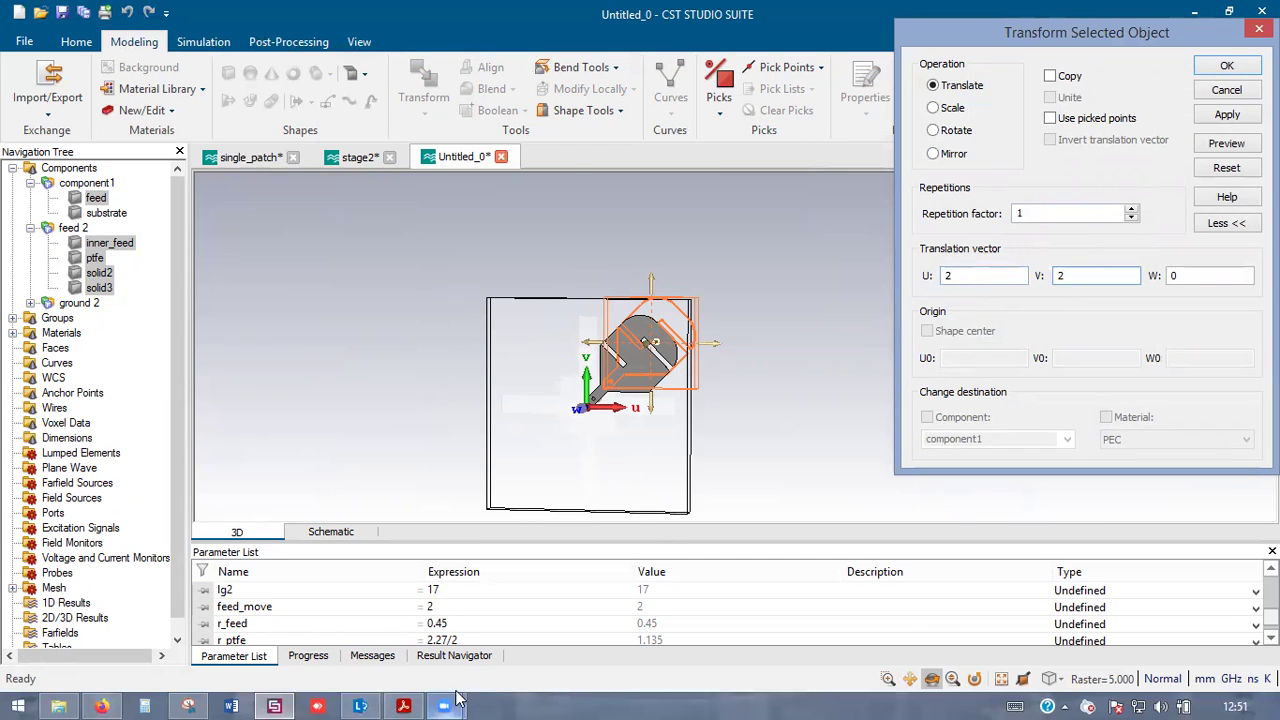
click(403, 706)
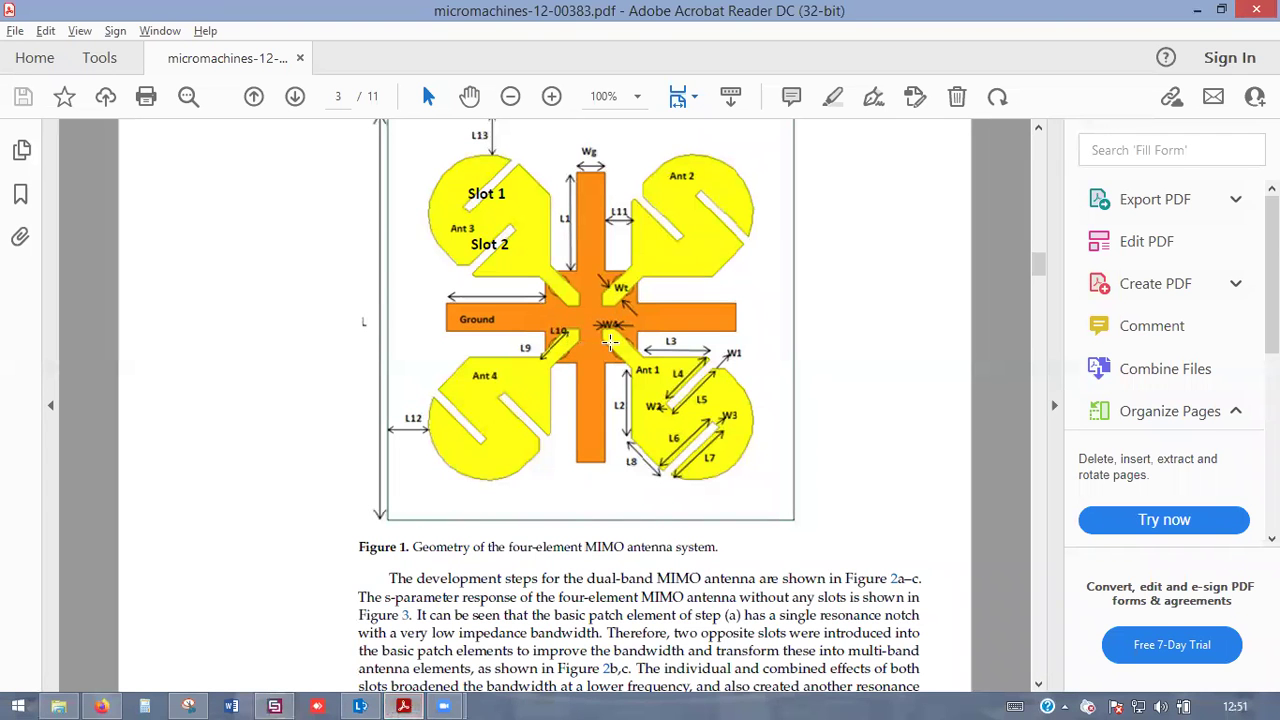
key(alt+Tab)
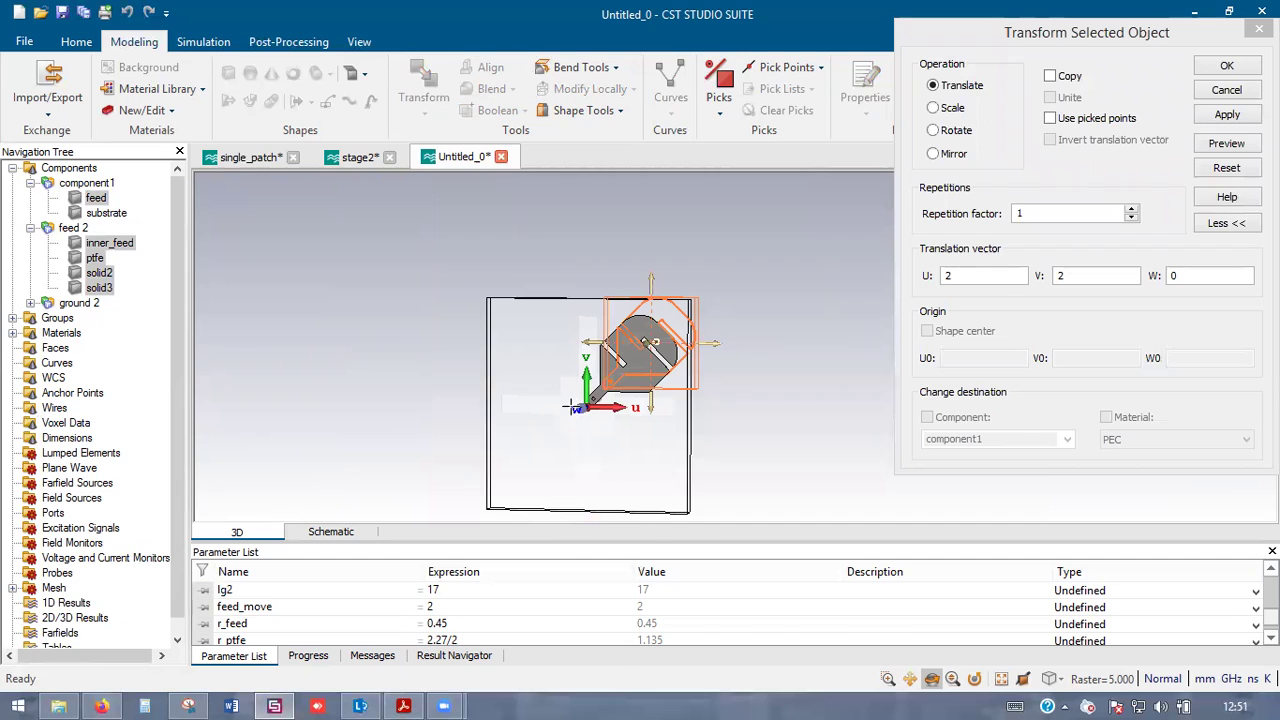
key(alt+Tab)
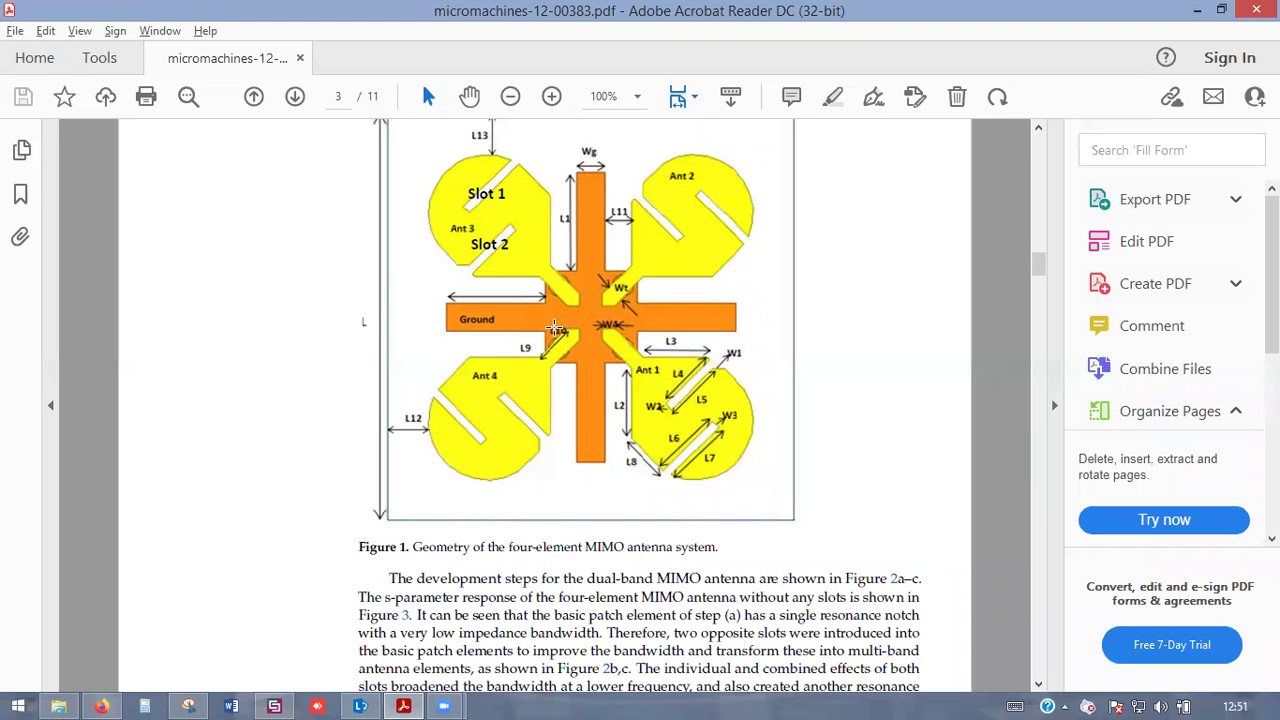
key(alt+Tab)
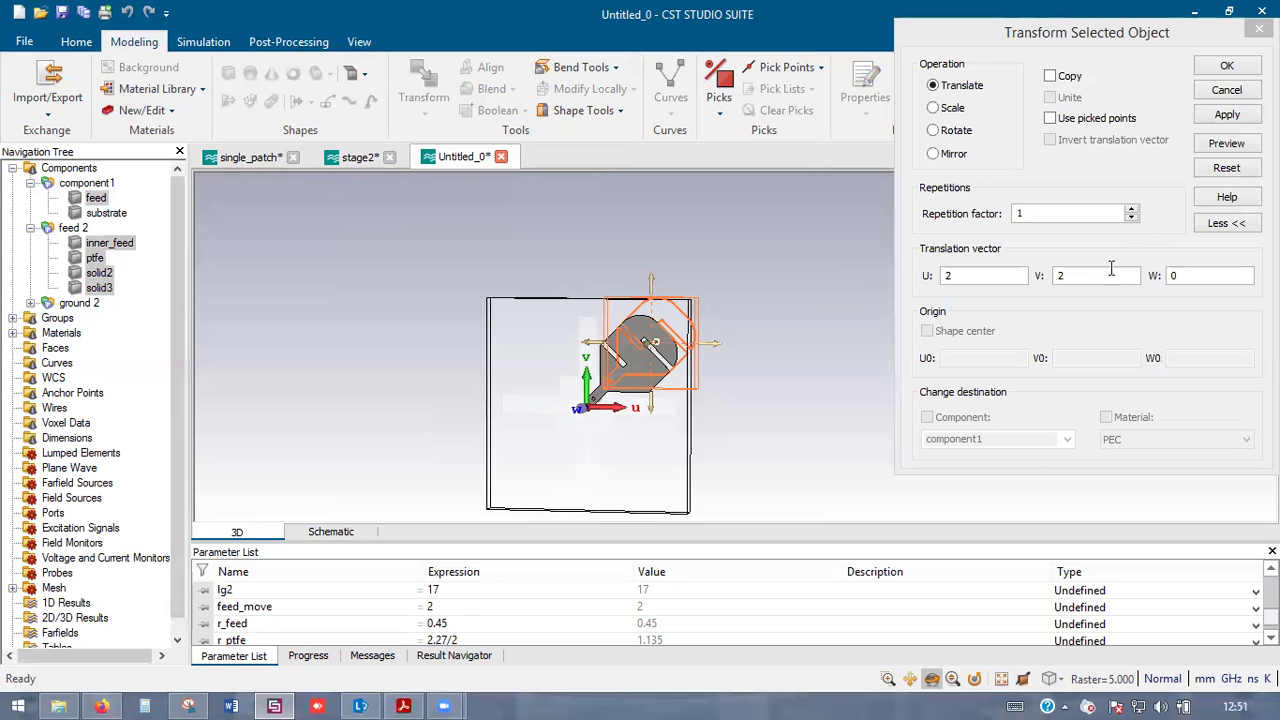
click(1222, 68)
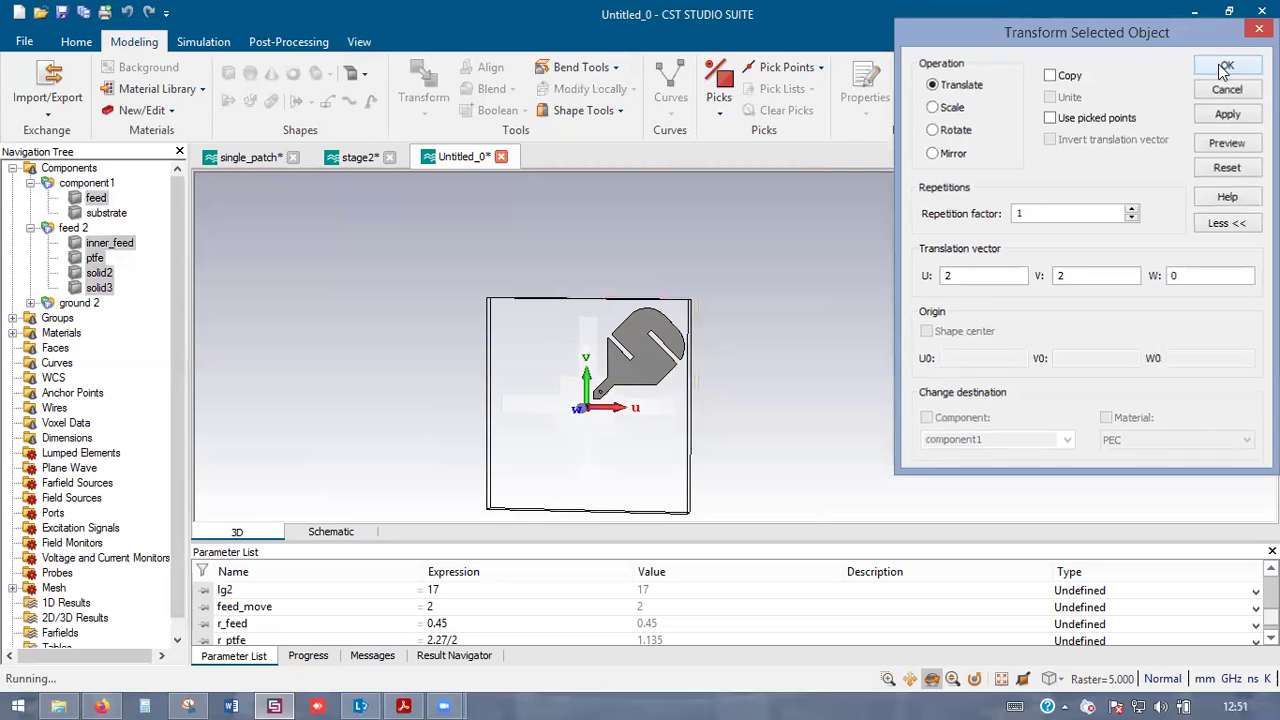
- Dismiss the shape intersection check for the moved feed parts without choosing any Boolean combination
click(774, 408)
click(752, 397)
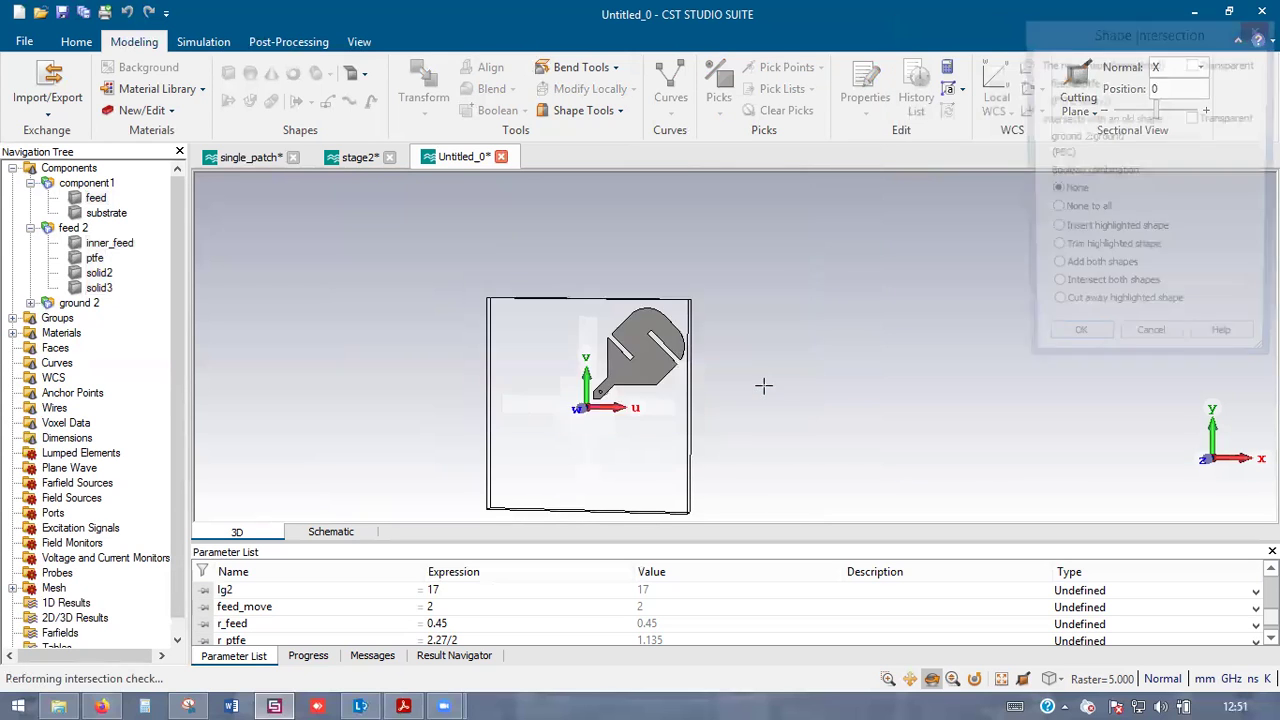
click(763, 384)
click(790, 396)
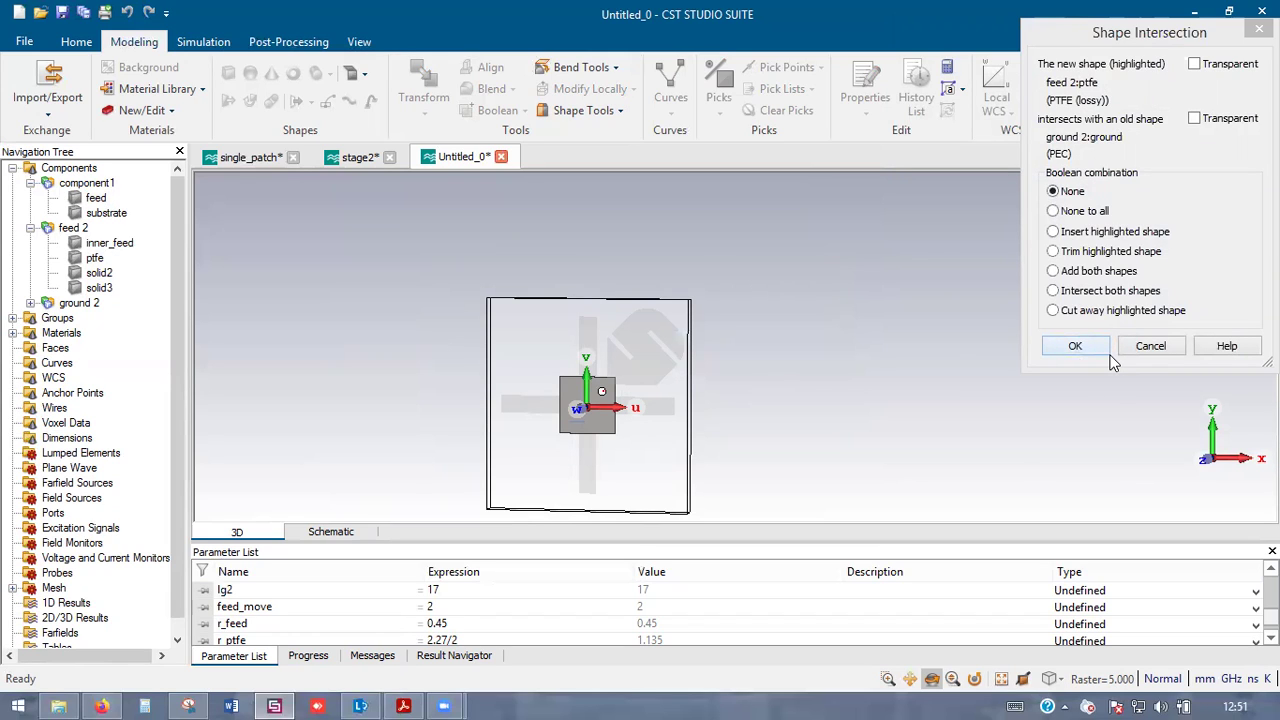
click(1155, 350)
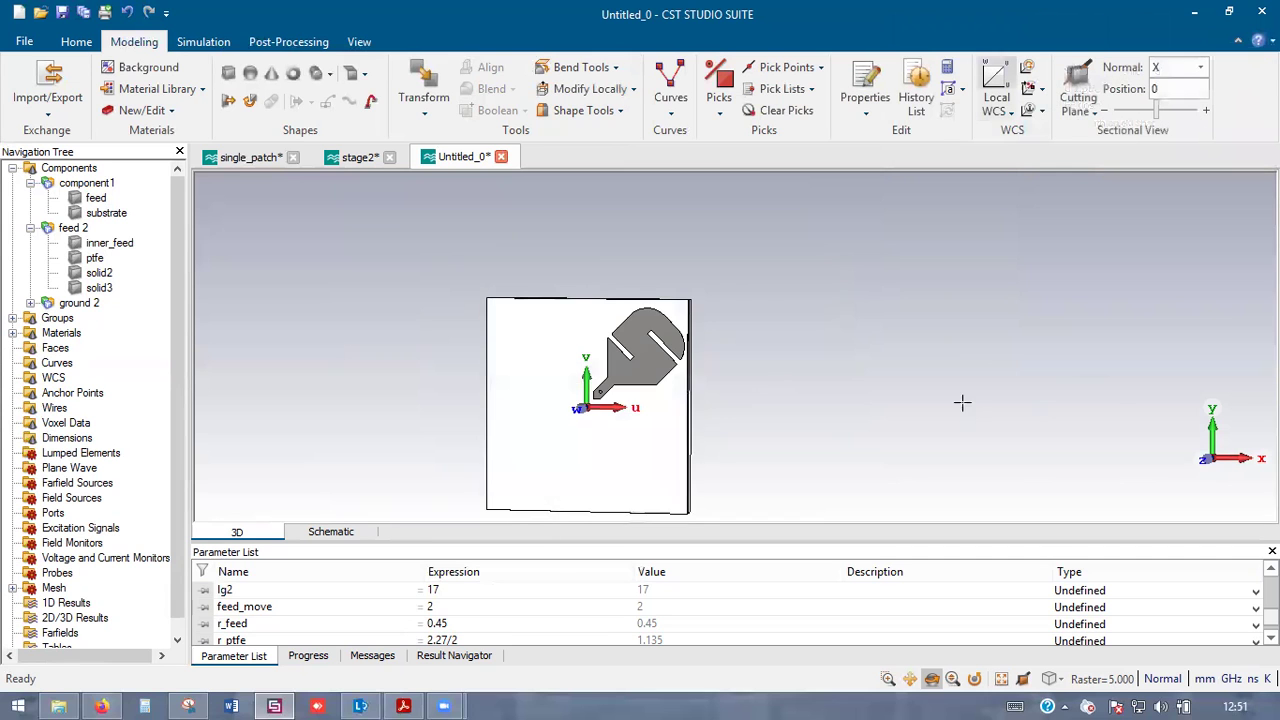
- Examine the moved coaxial feed from below, checking the ground square around it, the ptfe solid and the patch on the other side
drag(262, 410, 215, 408)
scroll(578, 390, up, 2)
click(582, 390)
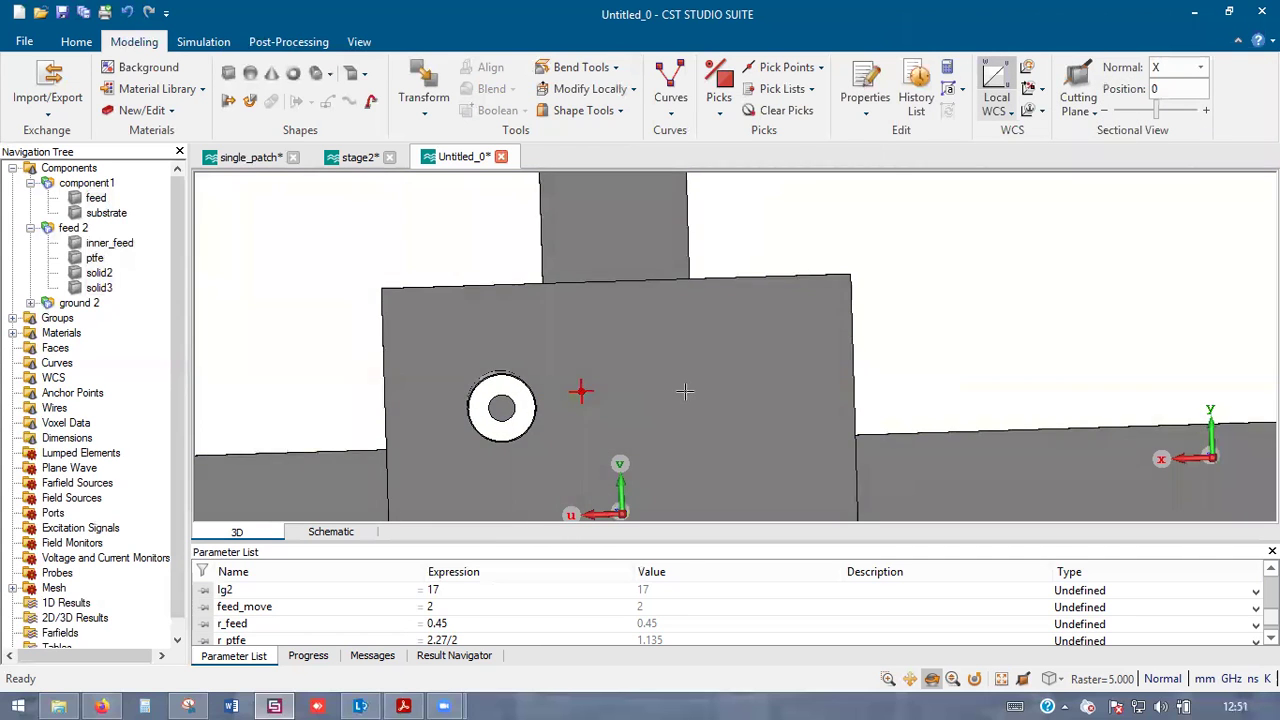
drag(626, 430, 570, 350)
scroll(566, 348, down, 3)
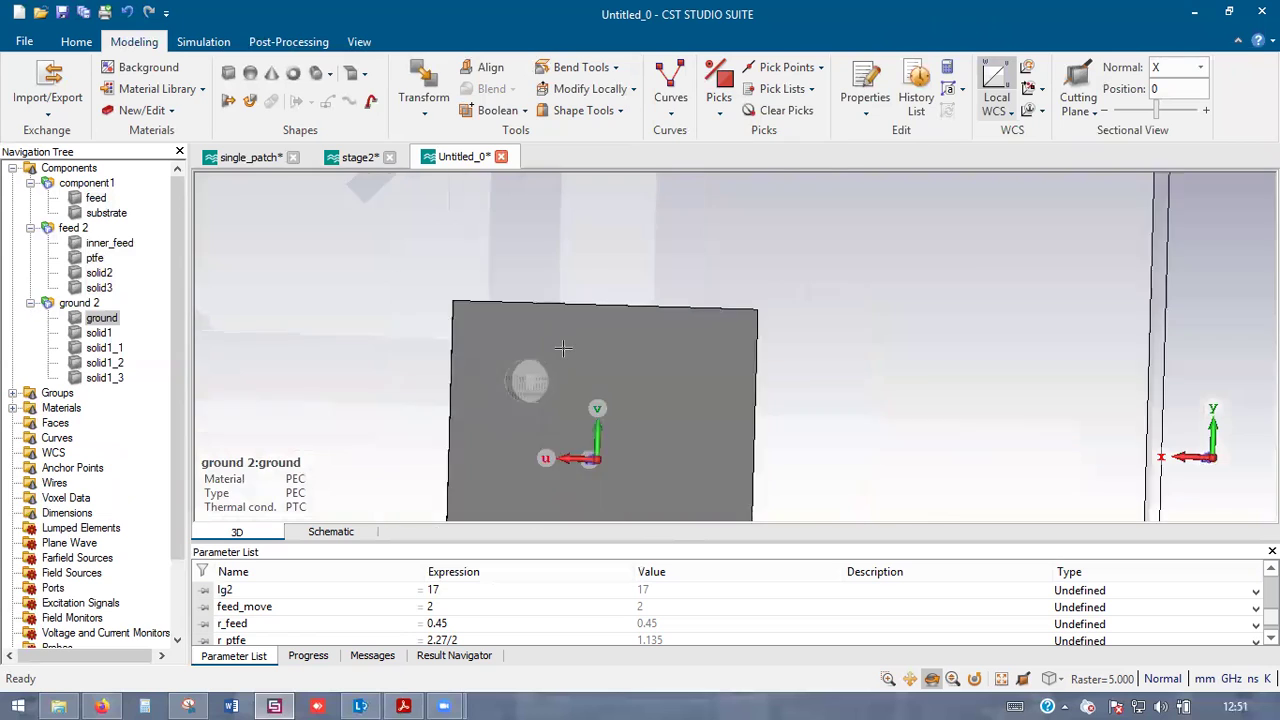
click(1013, 301)
right_click(1013, 301)
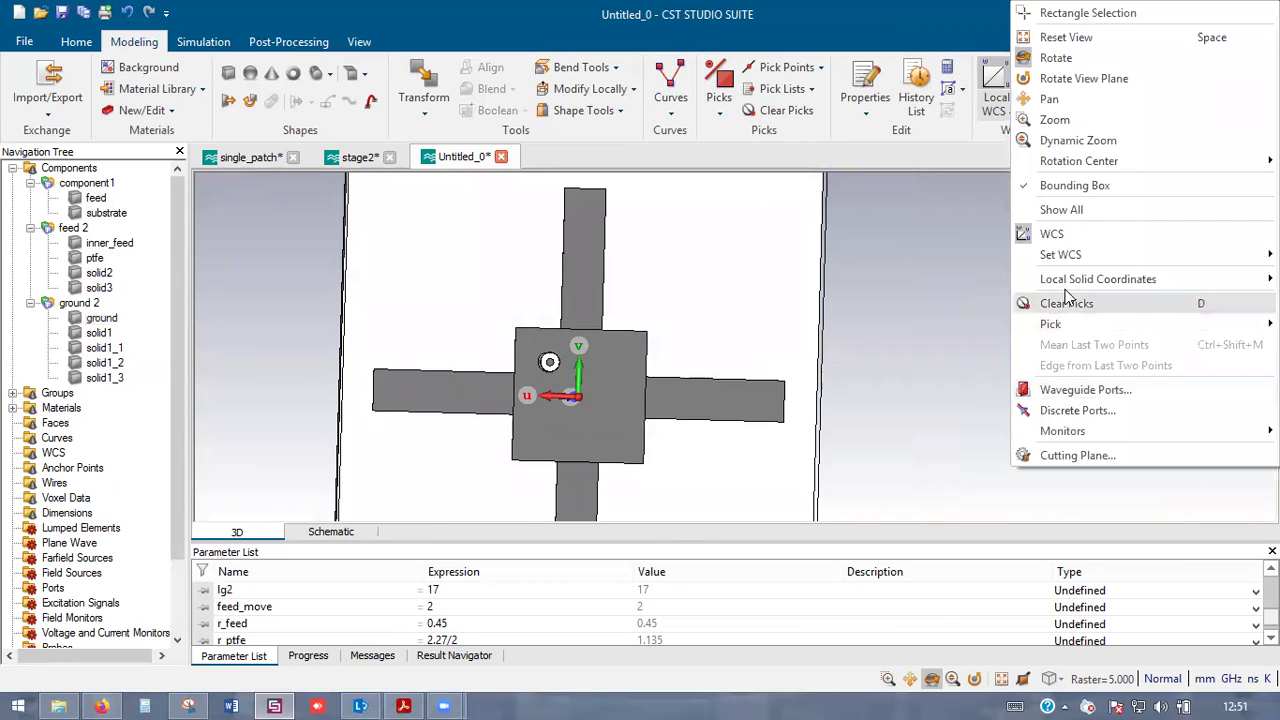
click(1080, 210)
drag(641, 404, 691, 404)
scroll(517, 371, up, 4)
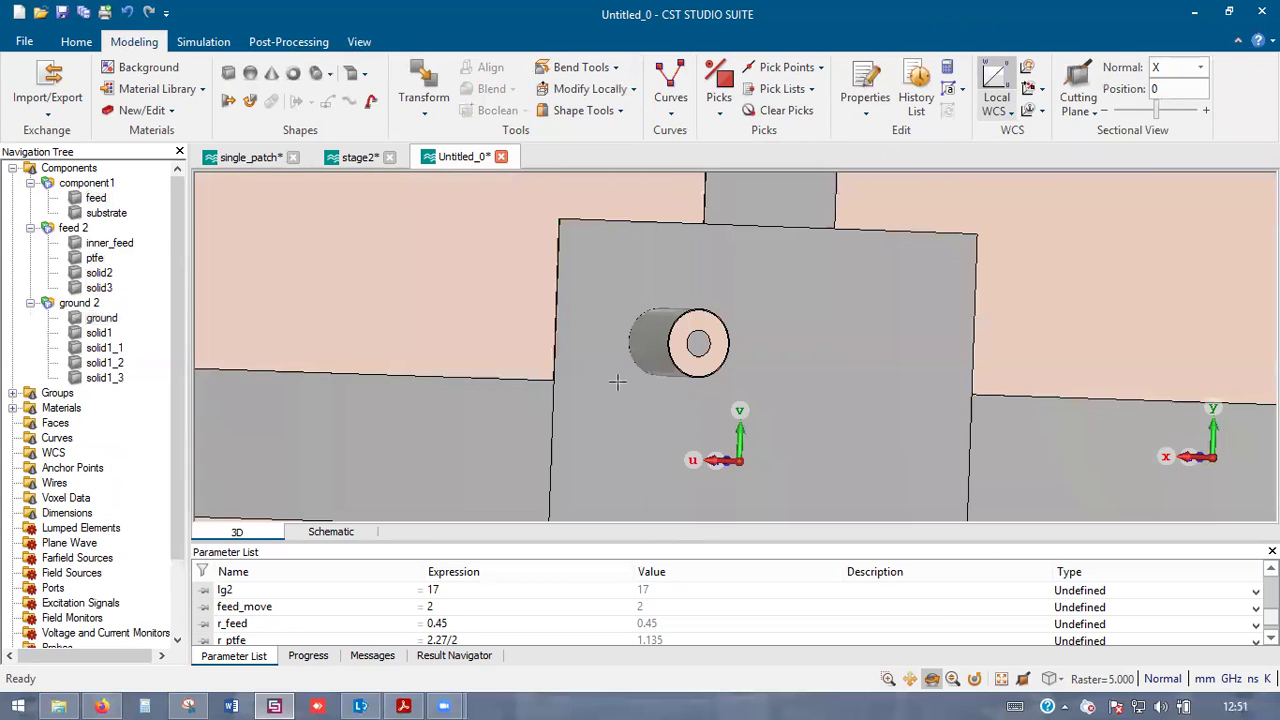
click(634, 374)
click(662, 339)
click(683, 342)
scroll(680, 386, down, 4)
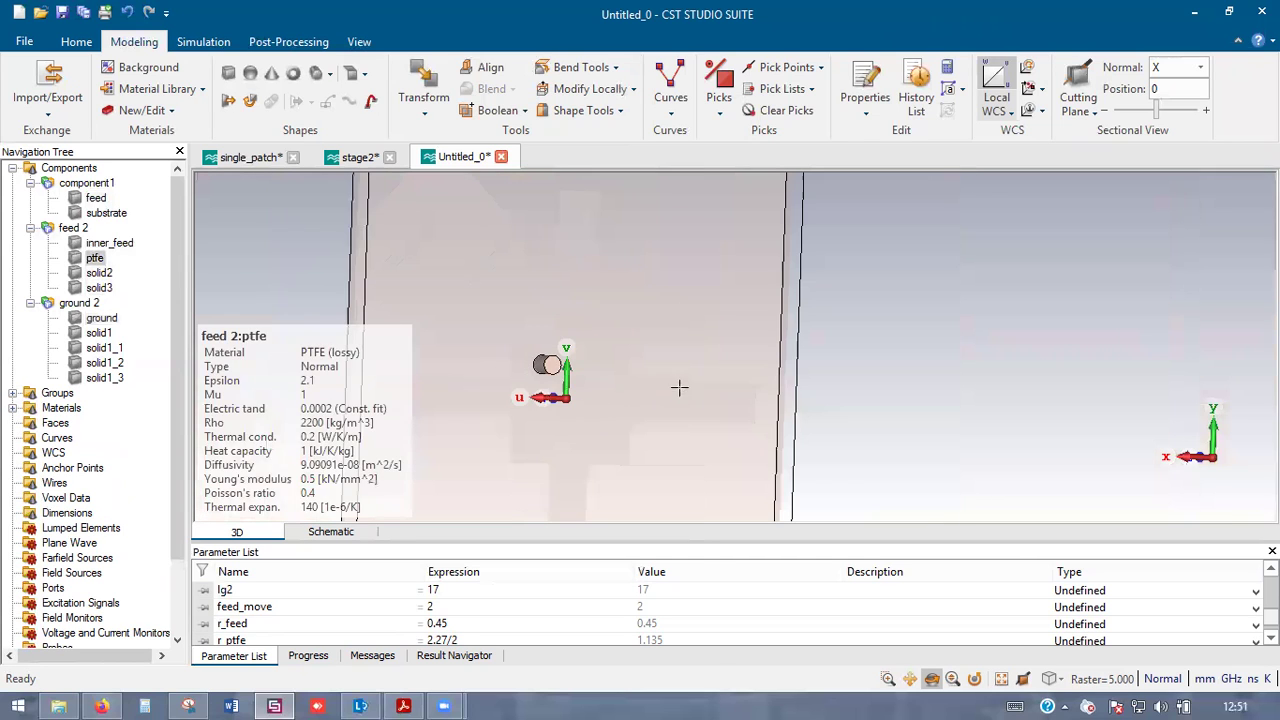
click(989, 348)
mouse_move(920, 348)
mouse_down()
mouse_move(729, 386)
mouse_move(706, 432)
mouse_move(684, 434)
mouse_up()
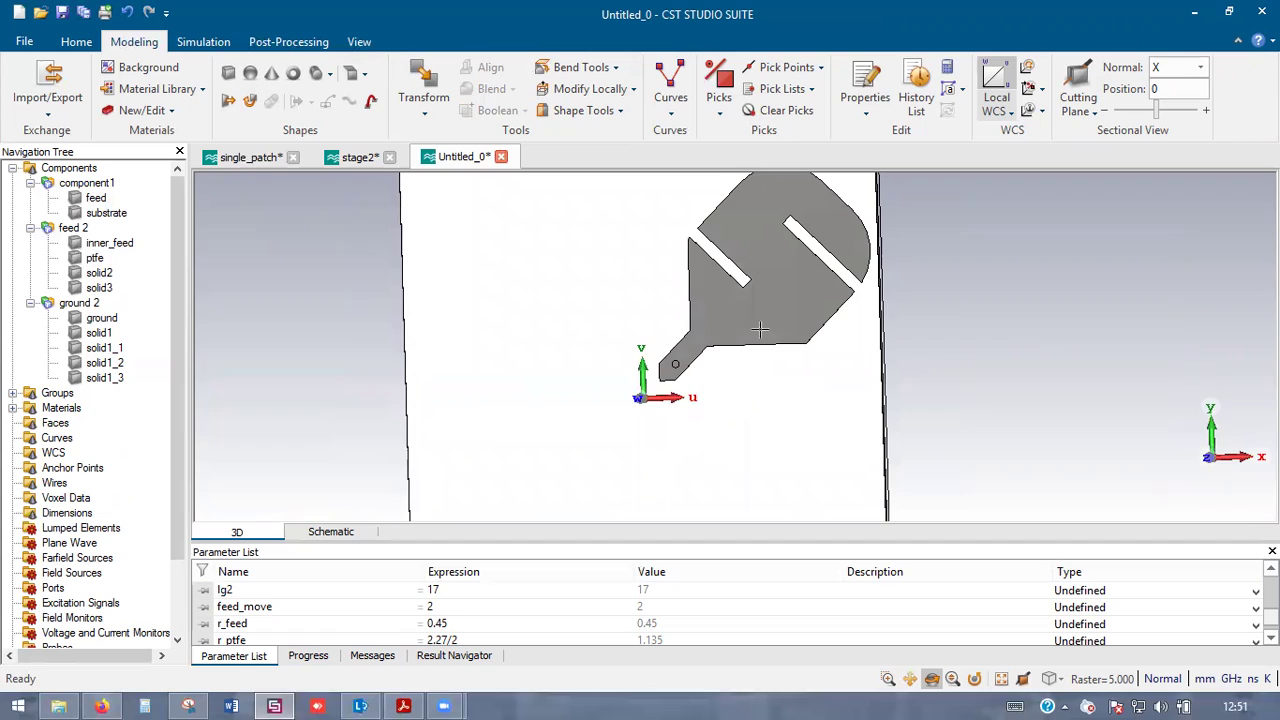
- Set up a rotated copy of the feed patch and the feed 2 component by 90 degrees about the W axis
scroll(607, 407, down, 2)
click(73, 231)
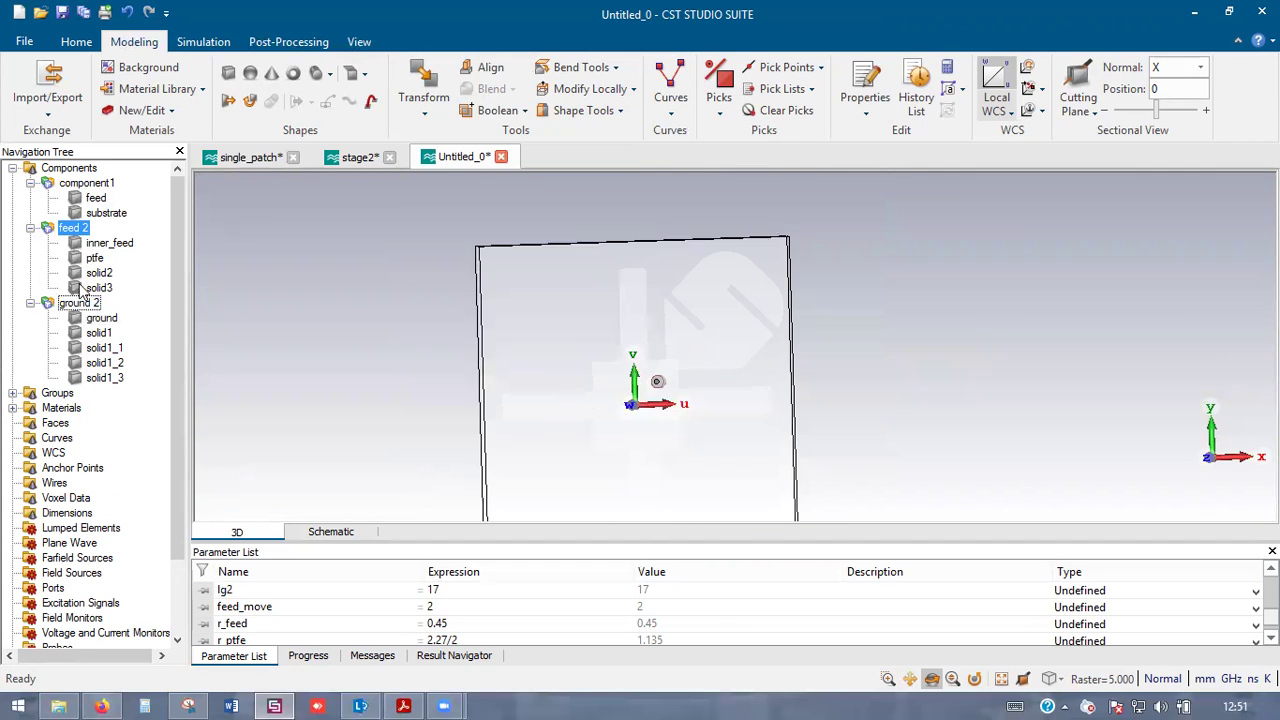
ctrl+click(95, 199)
click(734, 374)
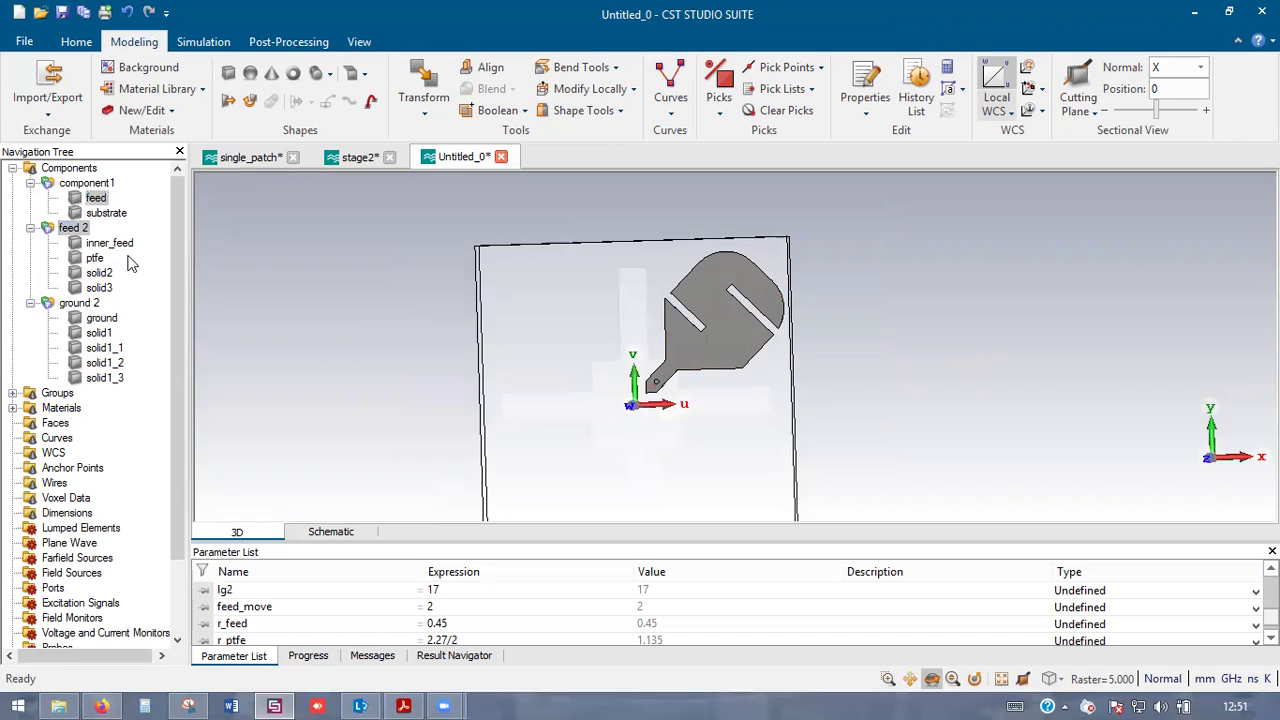
key(ctrl+t)
scroll(732, 435, up, 2)
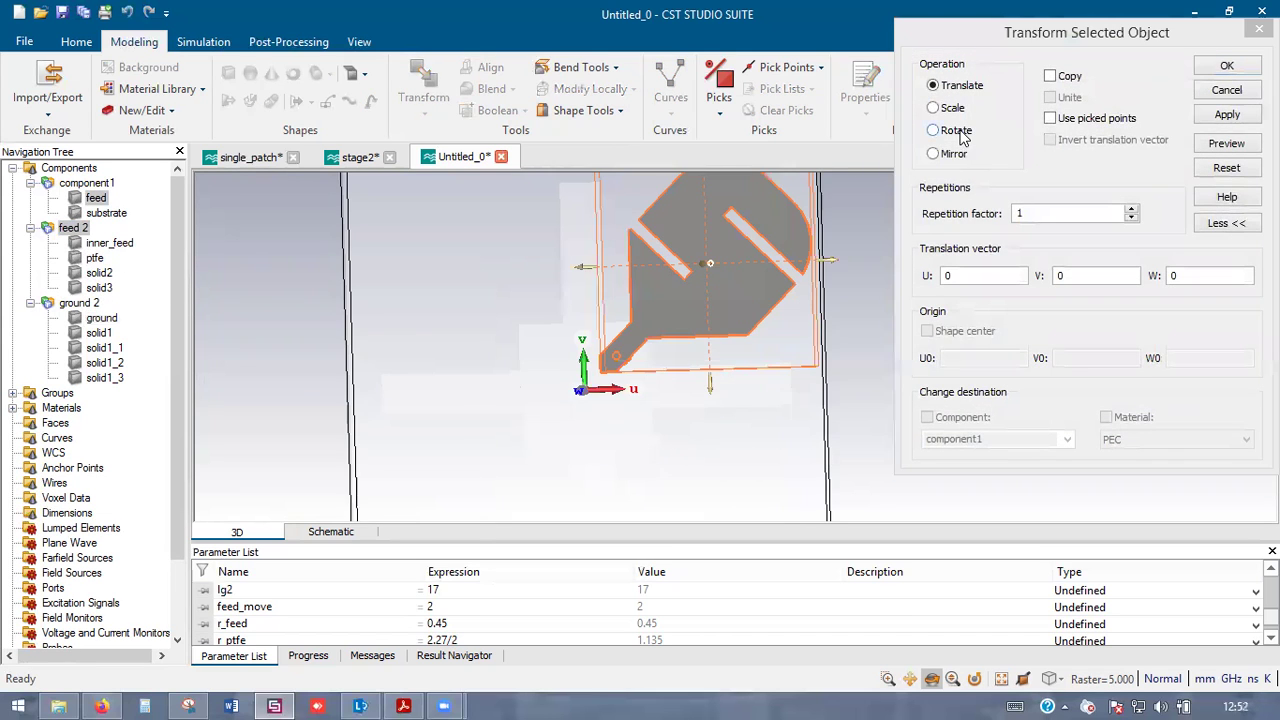
click(957, 131)
scroll(690, 473, down, 2)
mouse_move(616, 424)
mouse_down()
mouse_move(646, 419)
mouse_move(612, 420)
mouse_up()
click(1054, 79)
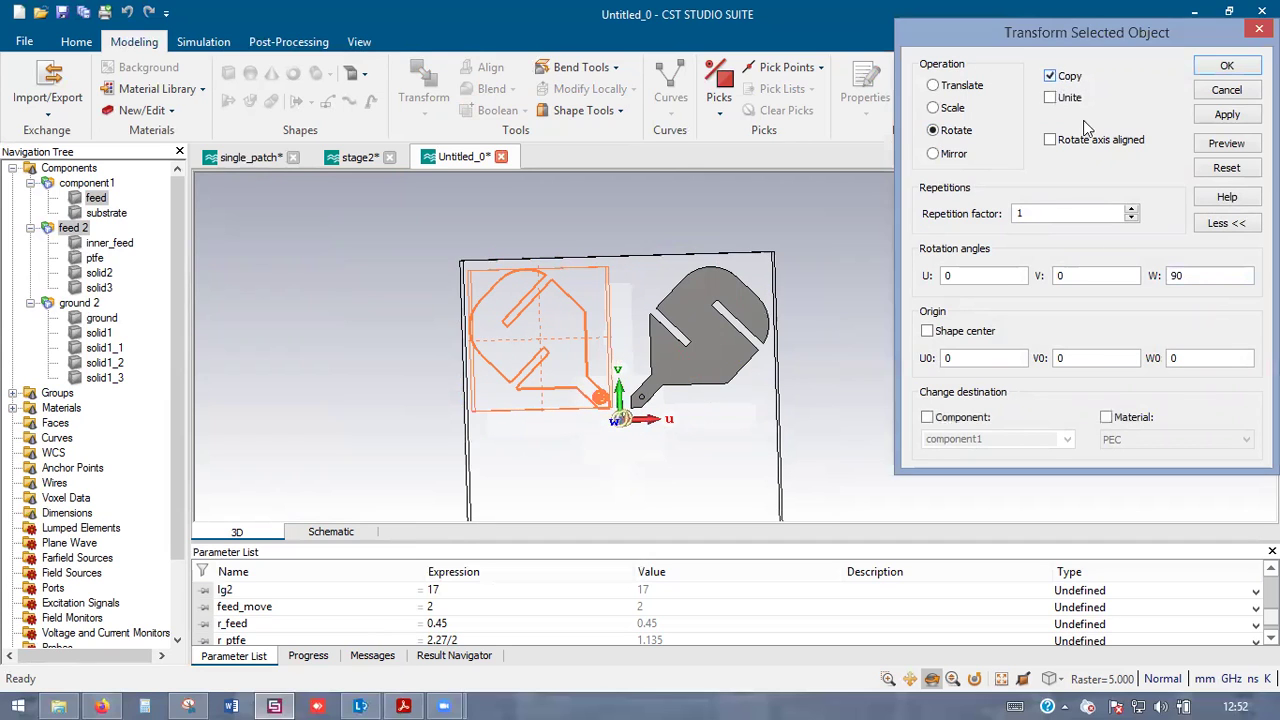
- Set the repetition factor to 3, apply the rotated copies, and close the shape intersection check without a Boolean combination
click(1131, 209)
click(1131, 209)
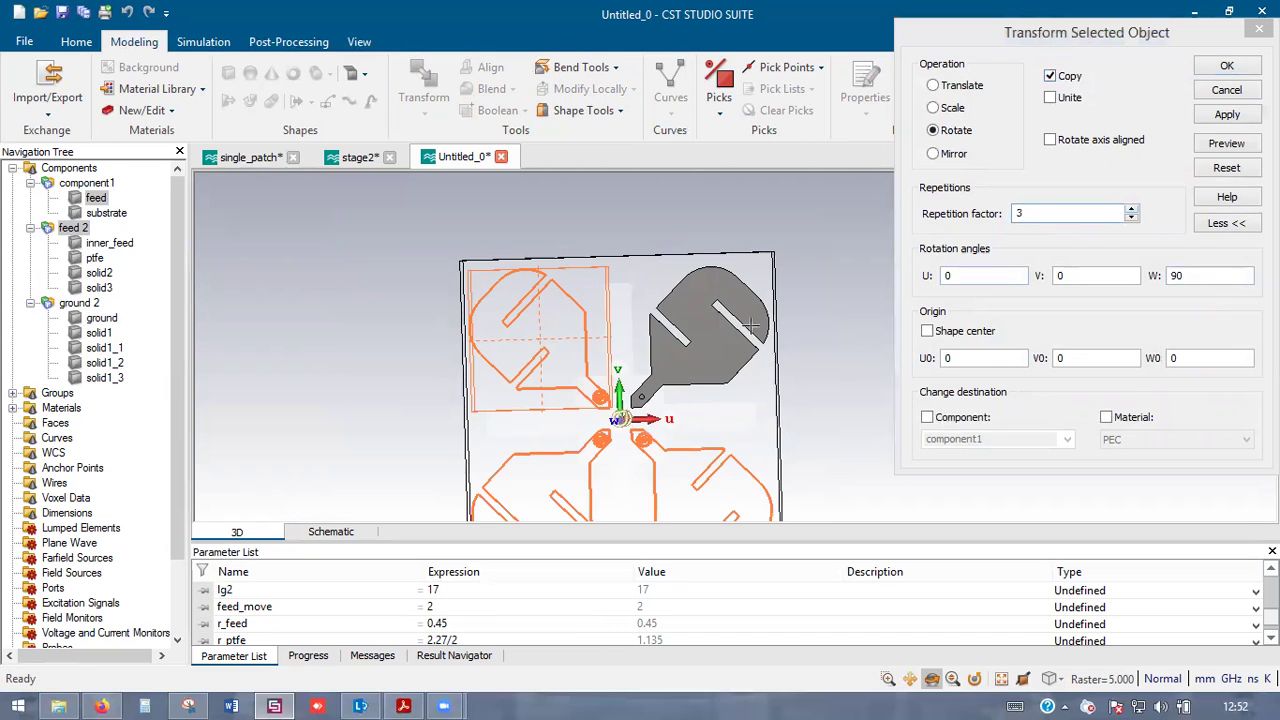
scroll(704, 351, down, 2)
scroll(704, 351, up, 2)
click(1227, 66)
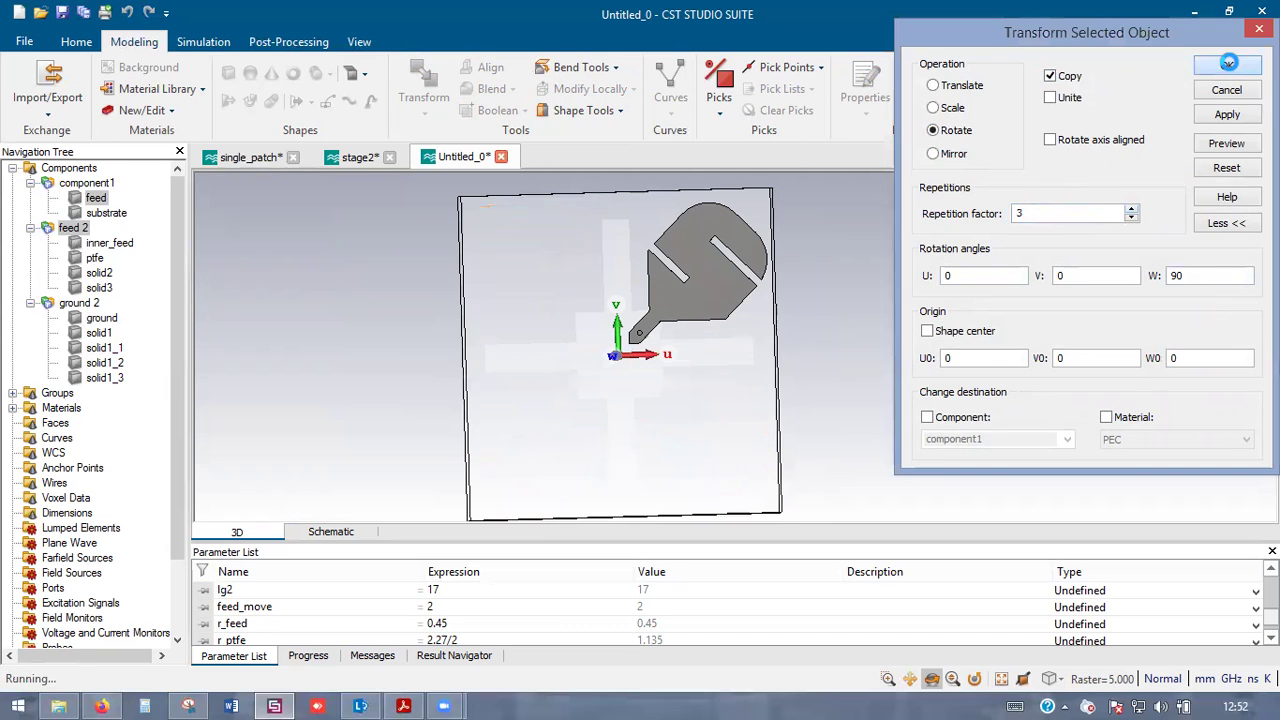
click(1150, 343)
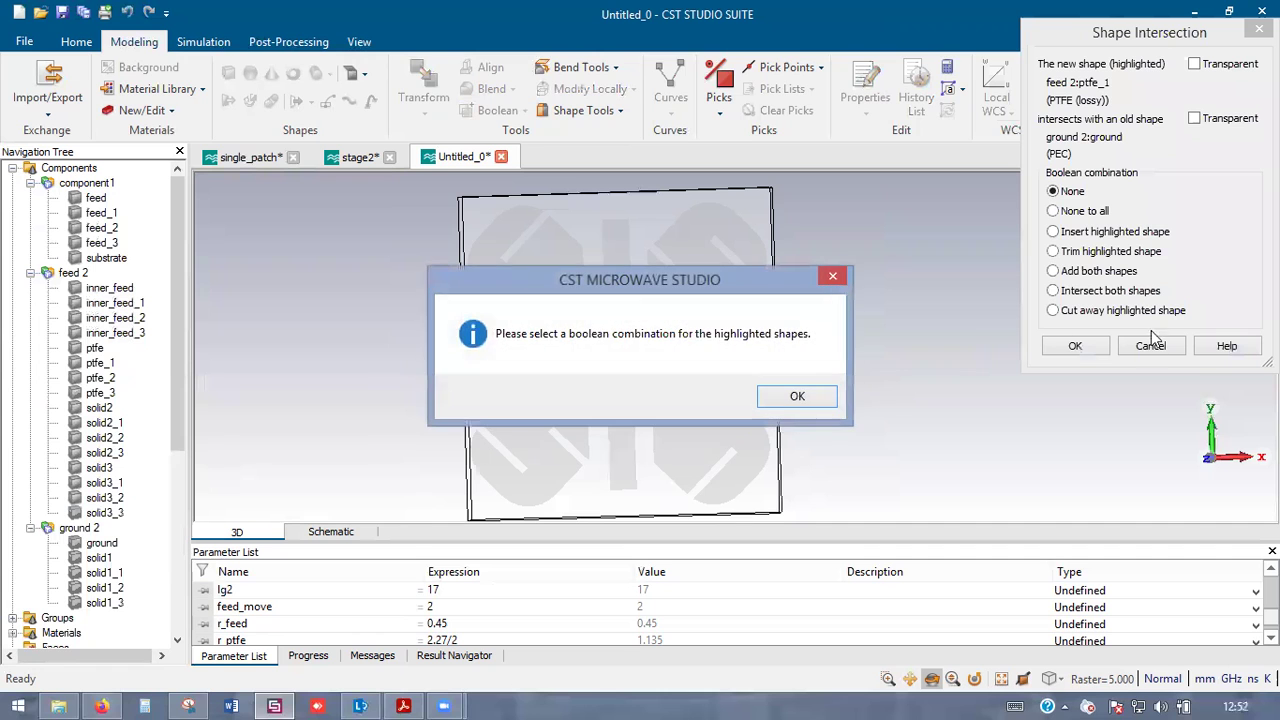
key(Return)
click(1150, 346)
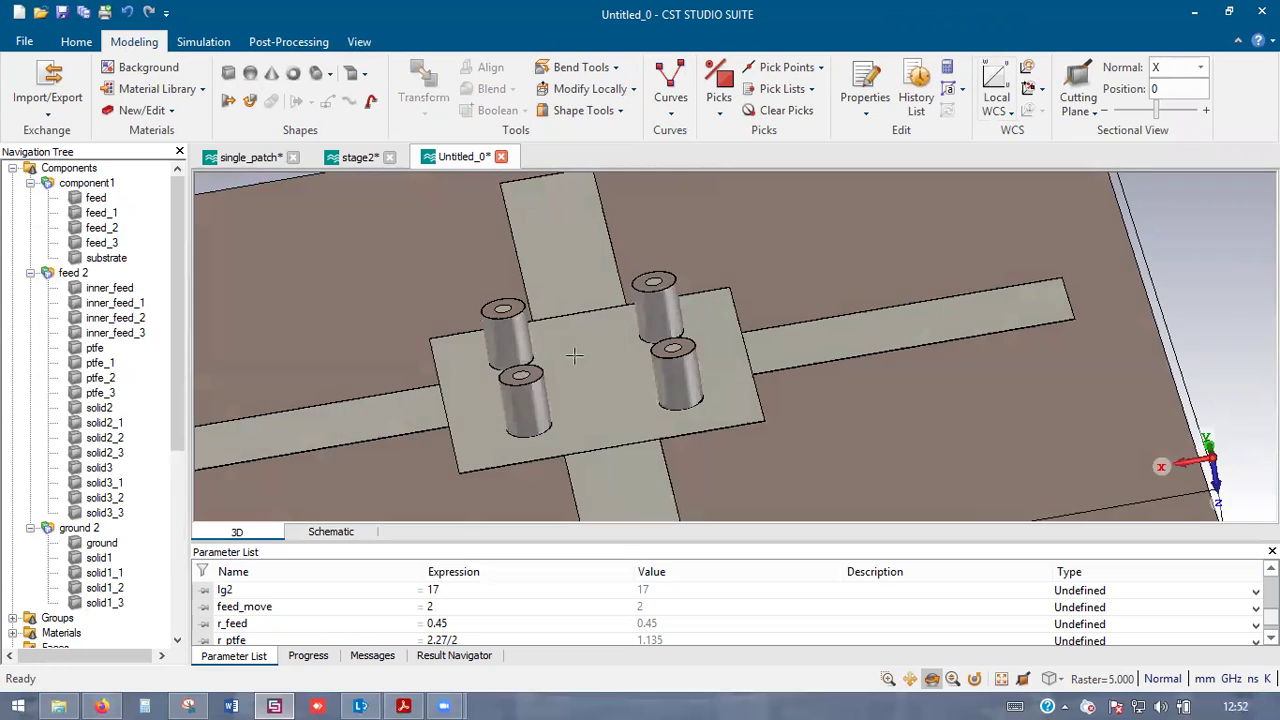
- Examine where the four coaxial feeds meet the ground square from below, highlighting the ground and the solid2_3 shell in turn
click(566, 400)
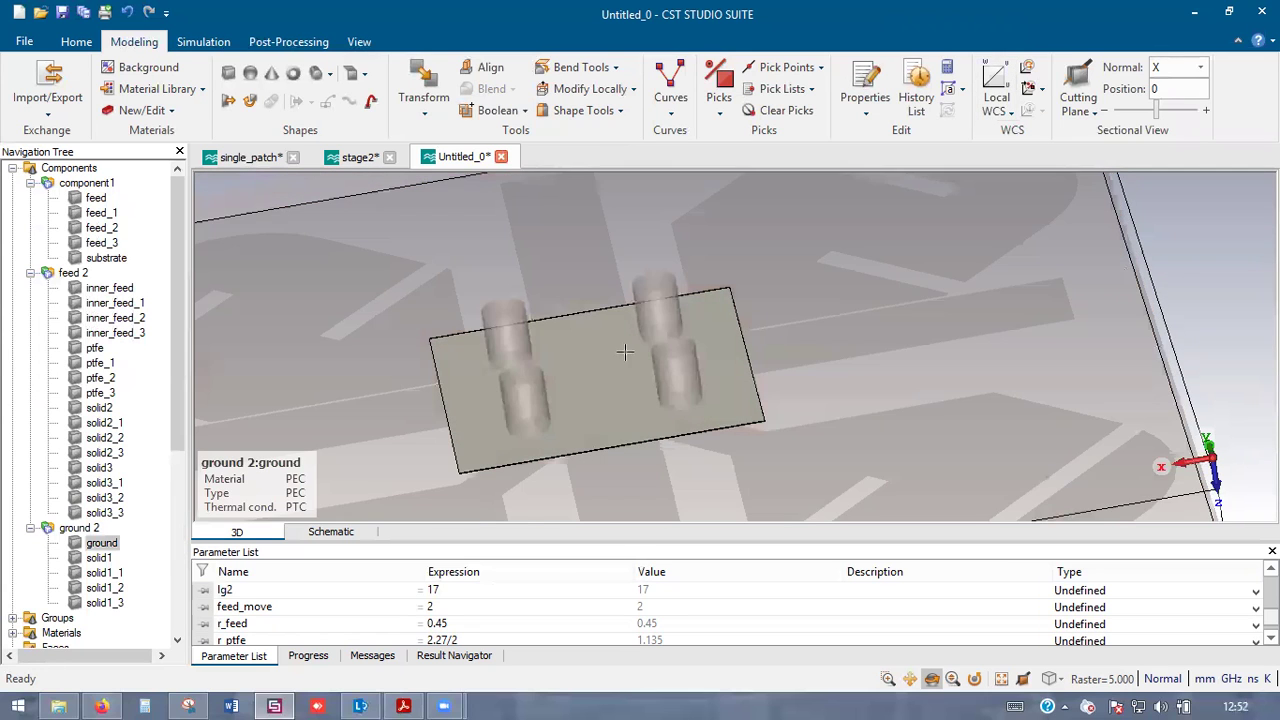
scroll(567, 400, down, 3)
double_click(1017, 351)
drag(526, 466, 541, 360)
scroll(541, 447, up, 3)
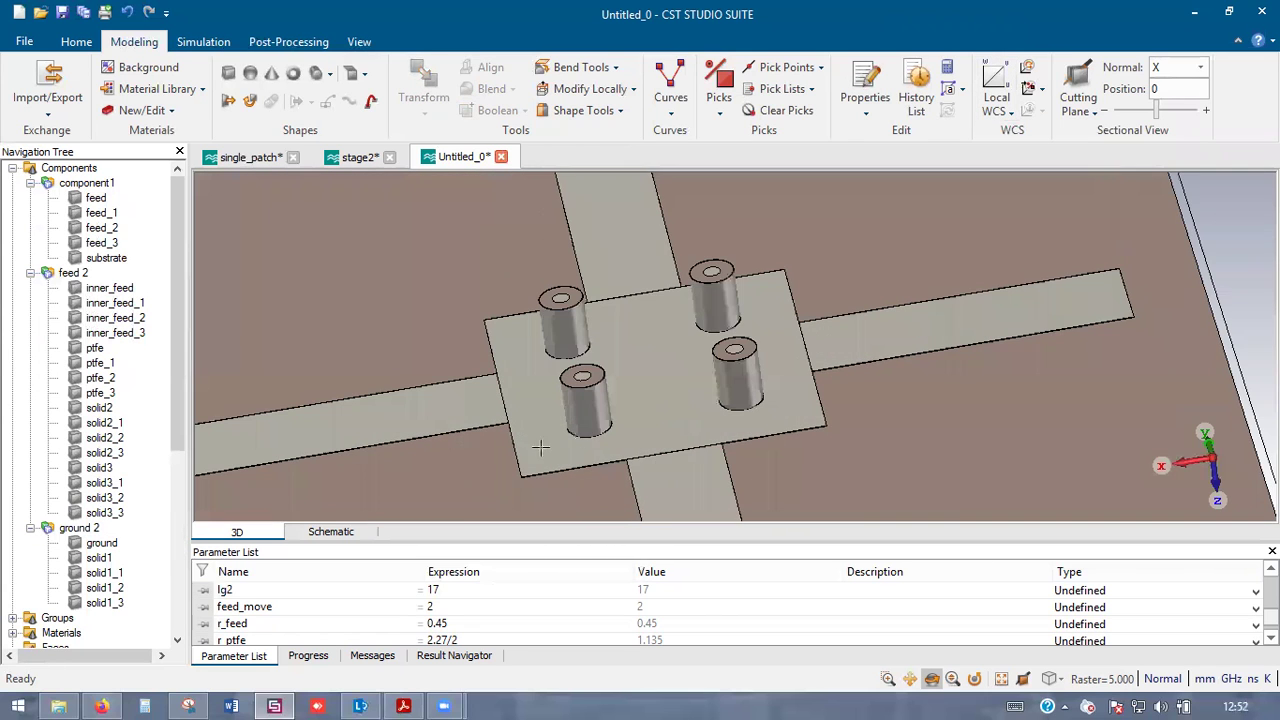
scroll(580, 437, up, 3)
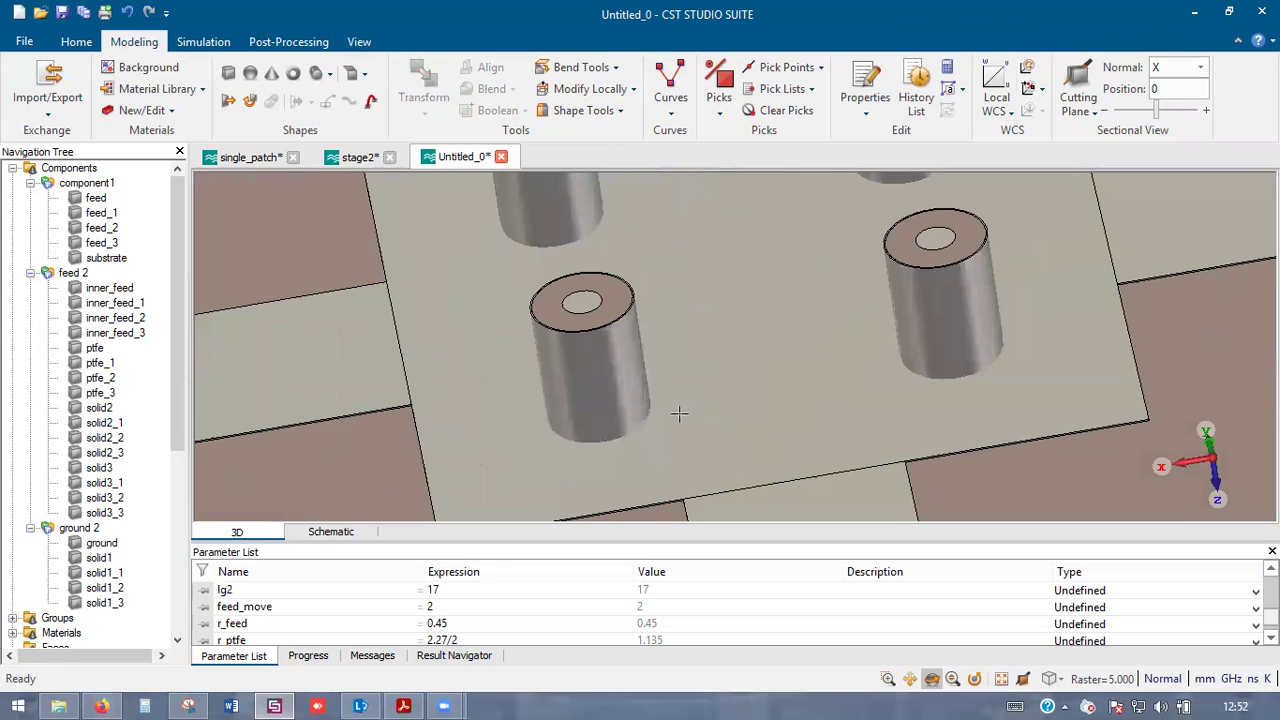
scroll(679, 413, down, 2)
click(712, 387)
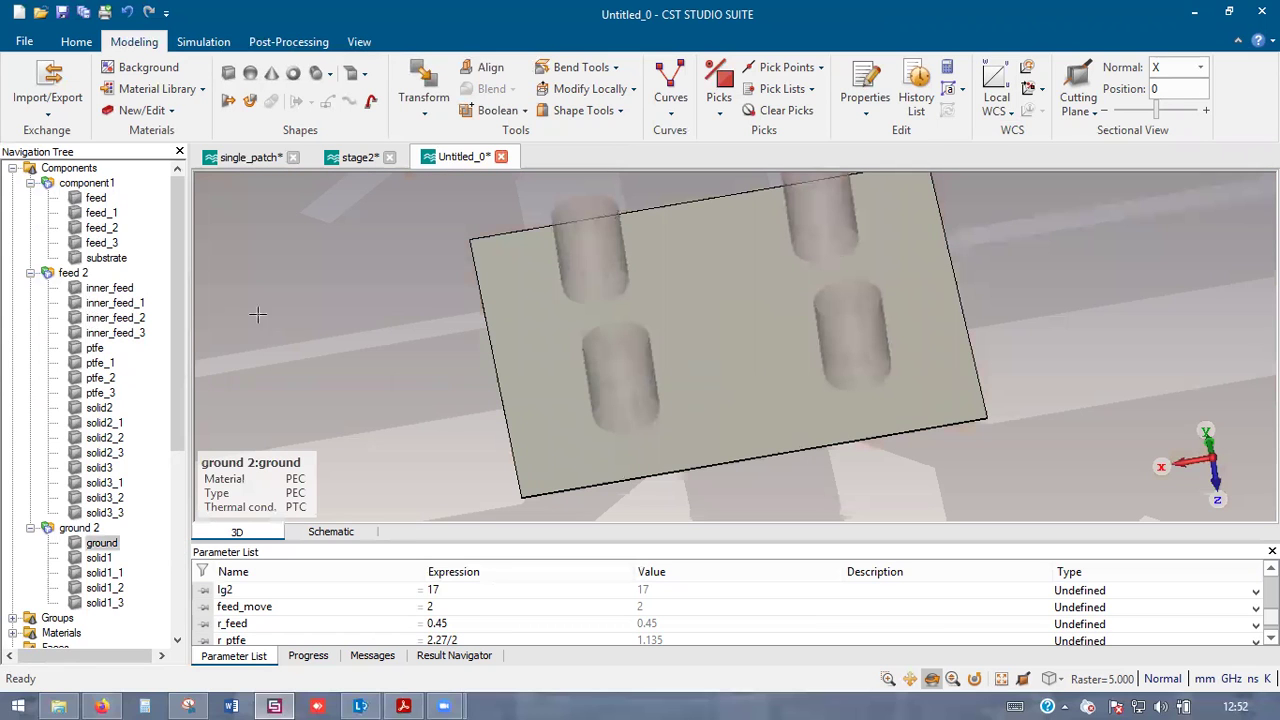
click(633, 423)
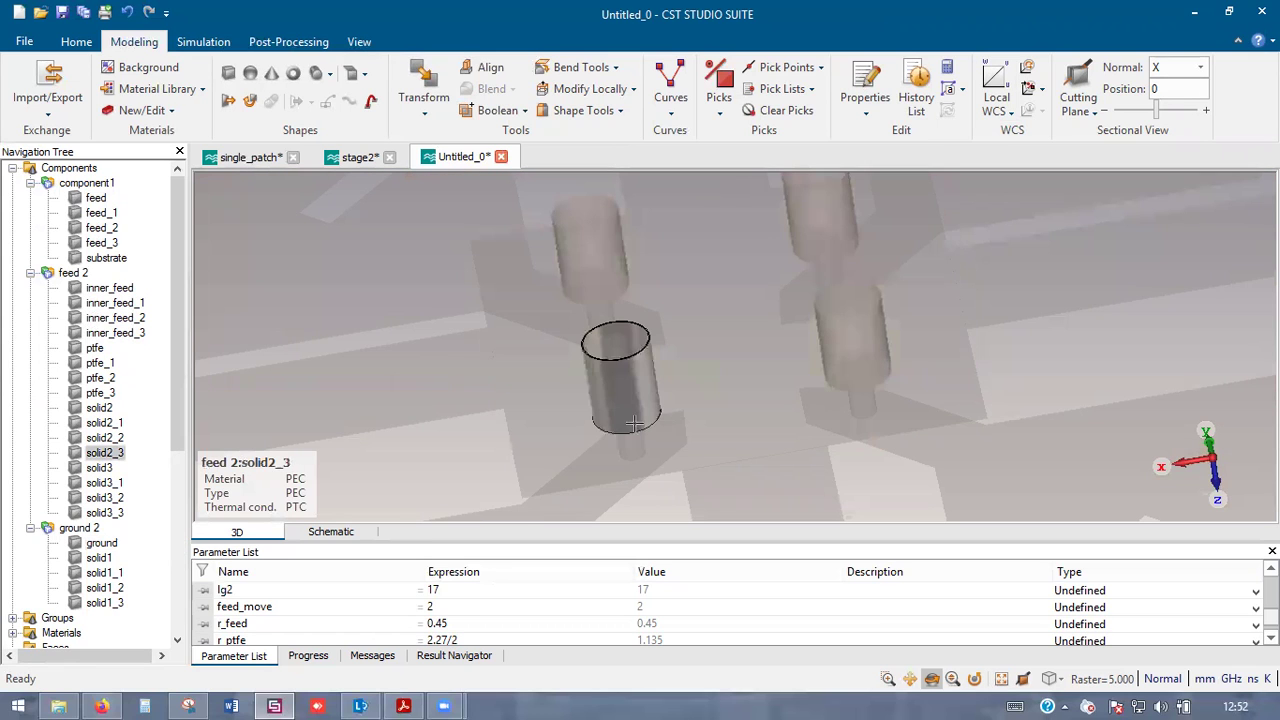
click(836, 415)
scroll(836, 415, down, 2)
scroll(608, 432, down, 2)
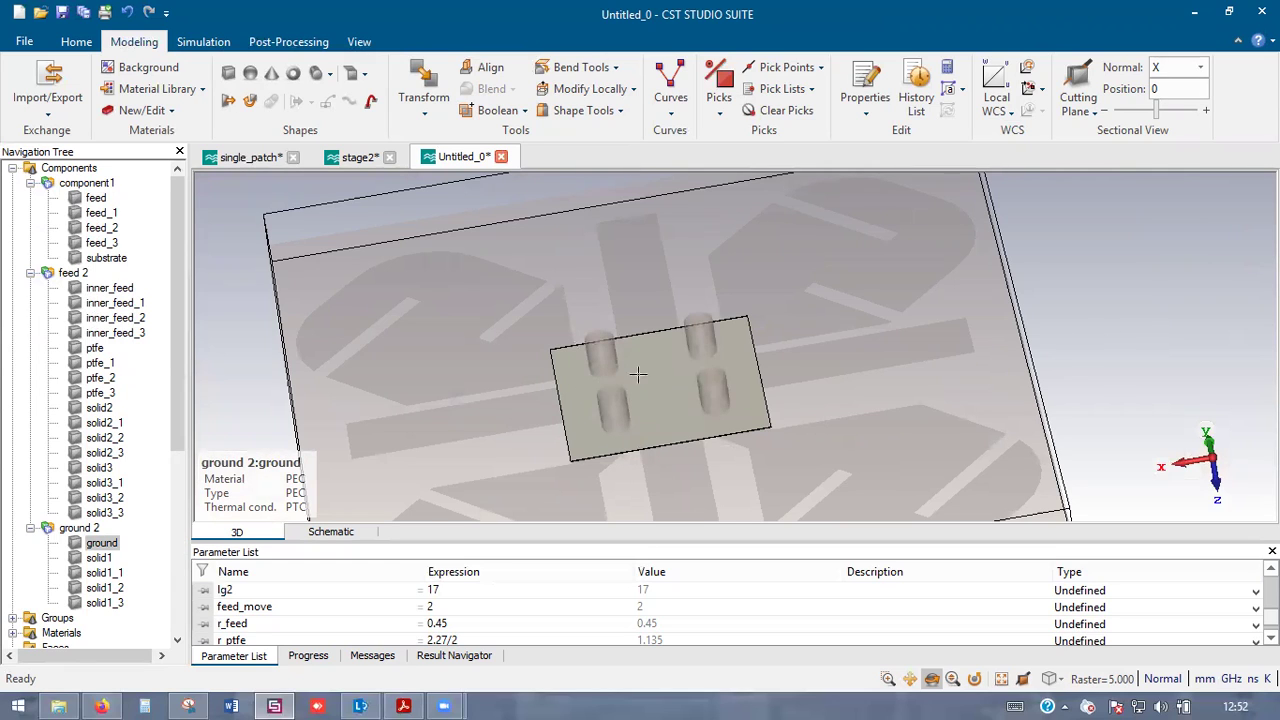
- Examine the ptfe_3, feed_3 and solid3 solids in turn, viewing the solid3 disc at the first coaxial feed up close
click(104, 394)
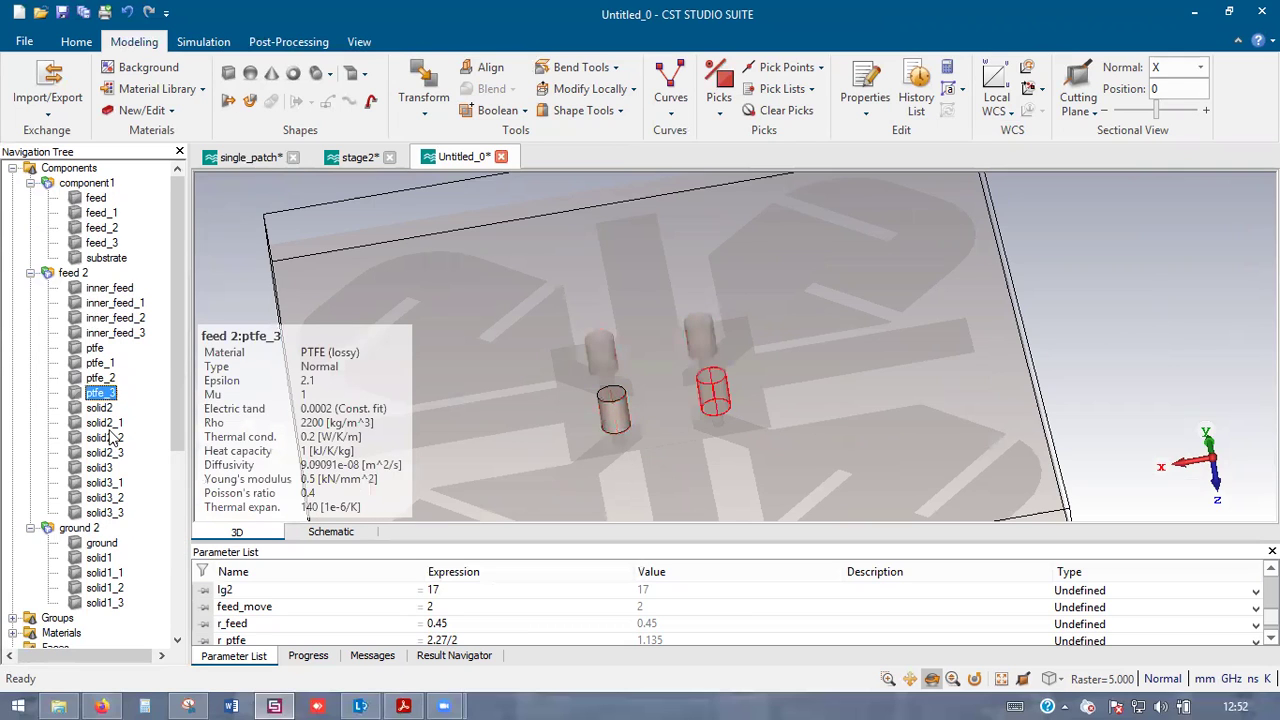
click(104, 243)
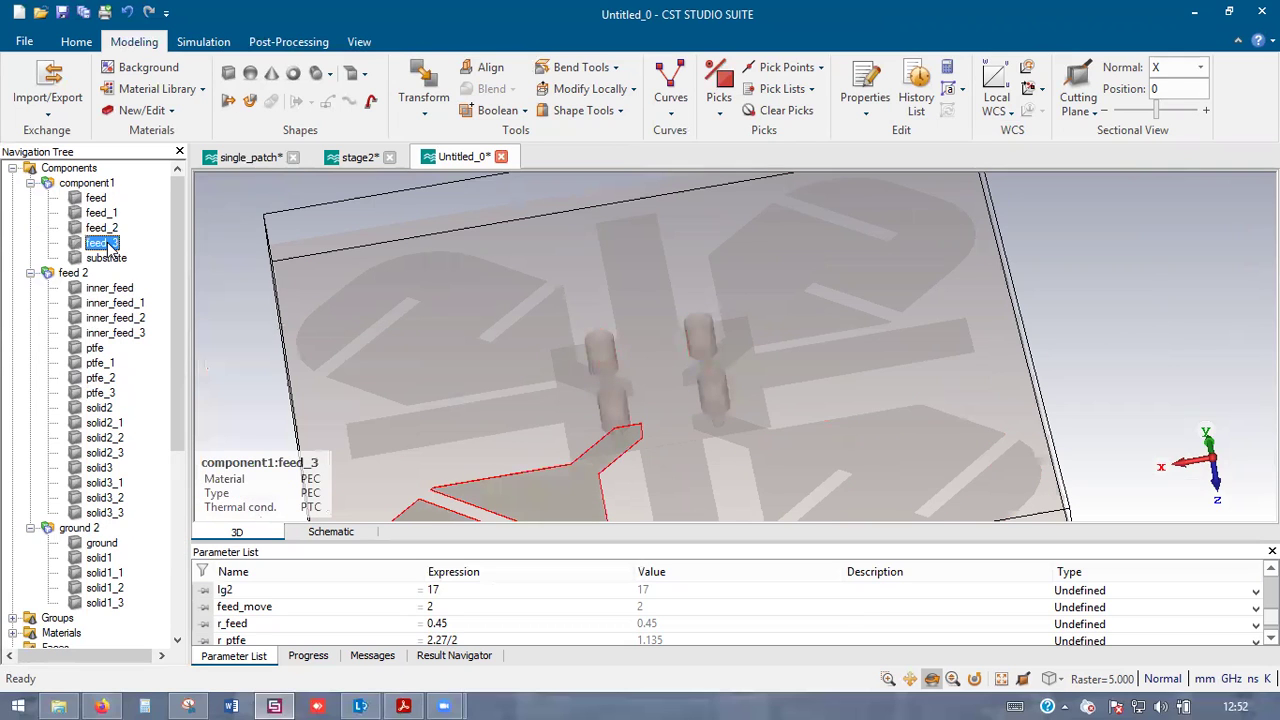
click(100, 468)
scroll(668, 368, up, 5)
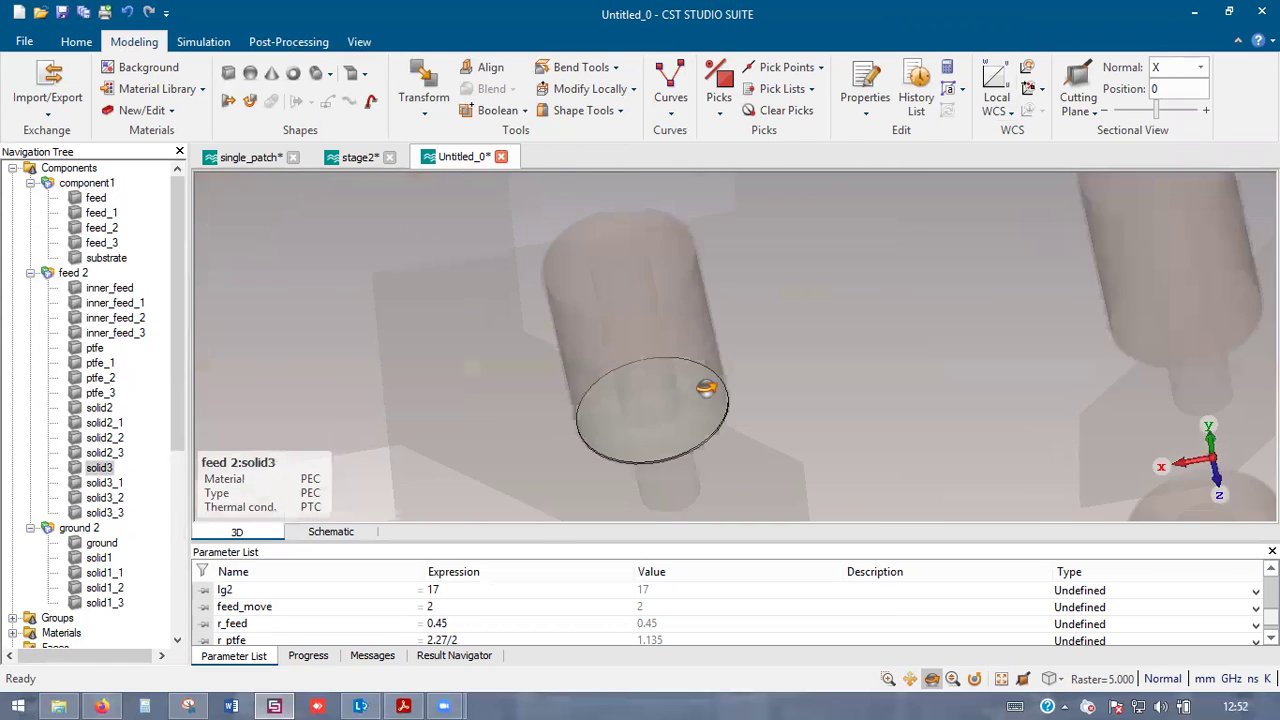
scroll(650, 415, down, 3)
scroll(656, 412, up, 3)
- Hide the solid2 shell and the ptfe solid of the first coaxial feed
click(642, 339)
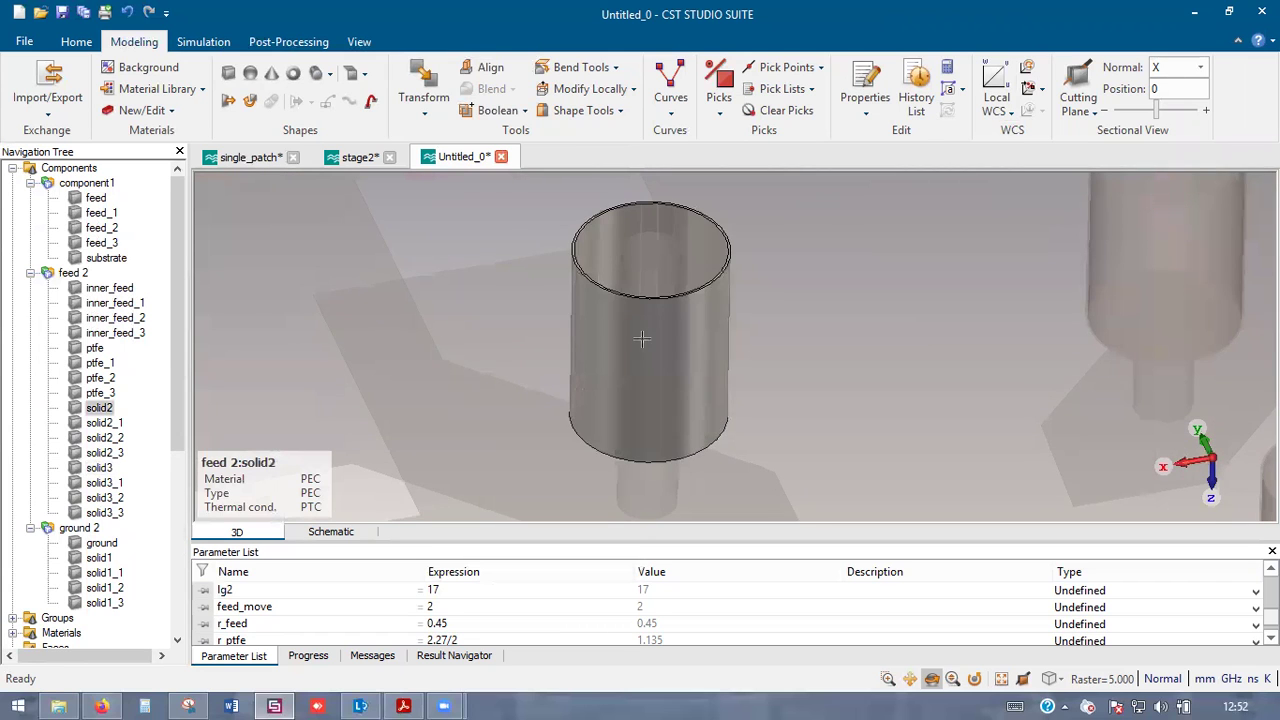
key(ctrl+h)
click(642, 342)
key(ctrl+h)
scroll(610, 348, down, 8)
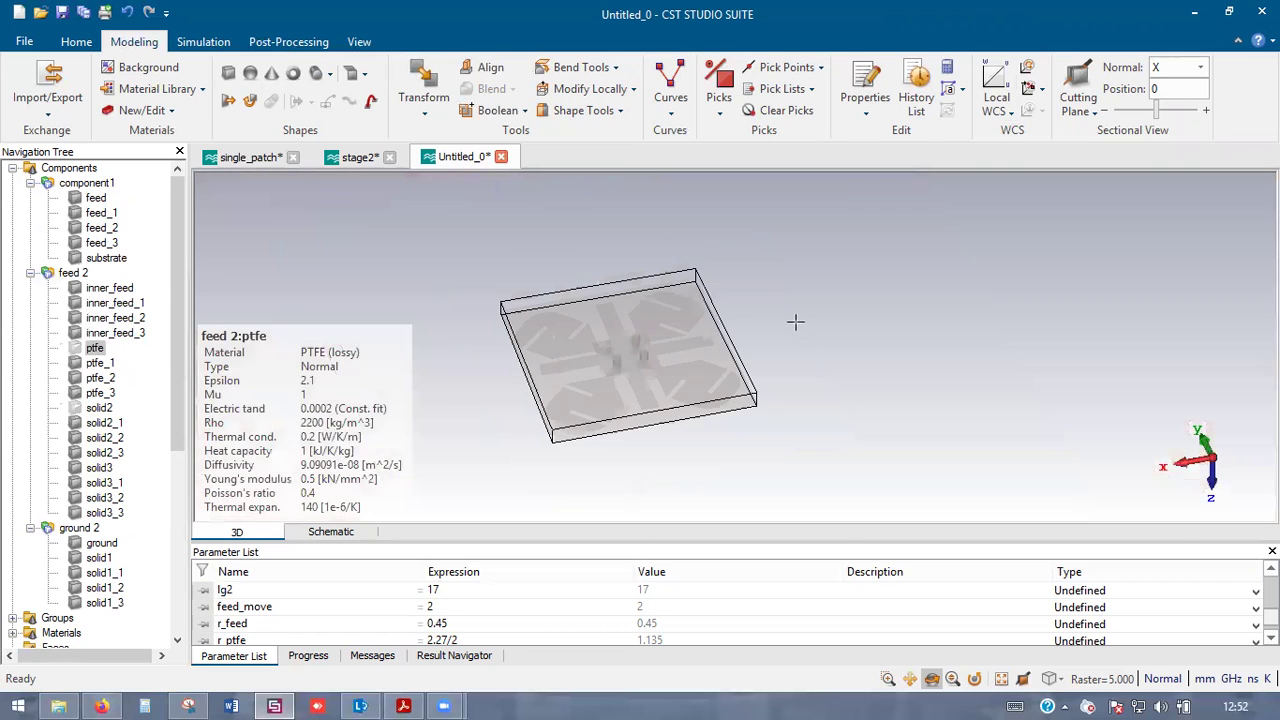
click(794, 320)
- Examine where the exposed inner feed passes through the ground square, highlighting the ground and inner_feed solids in turn
scroll(626, 357, up, 7)
drag(594, 319, 578, 316)
scroll(578, 316, up, 3)
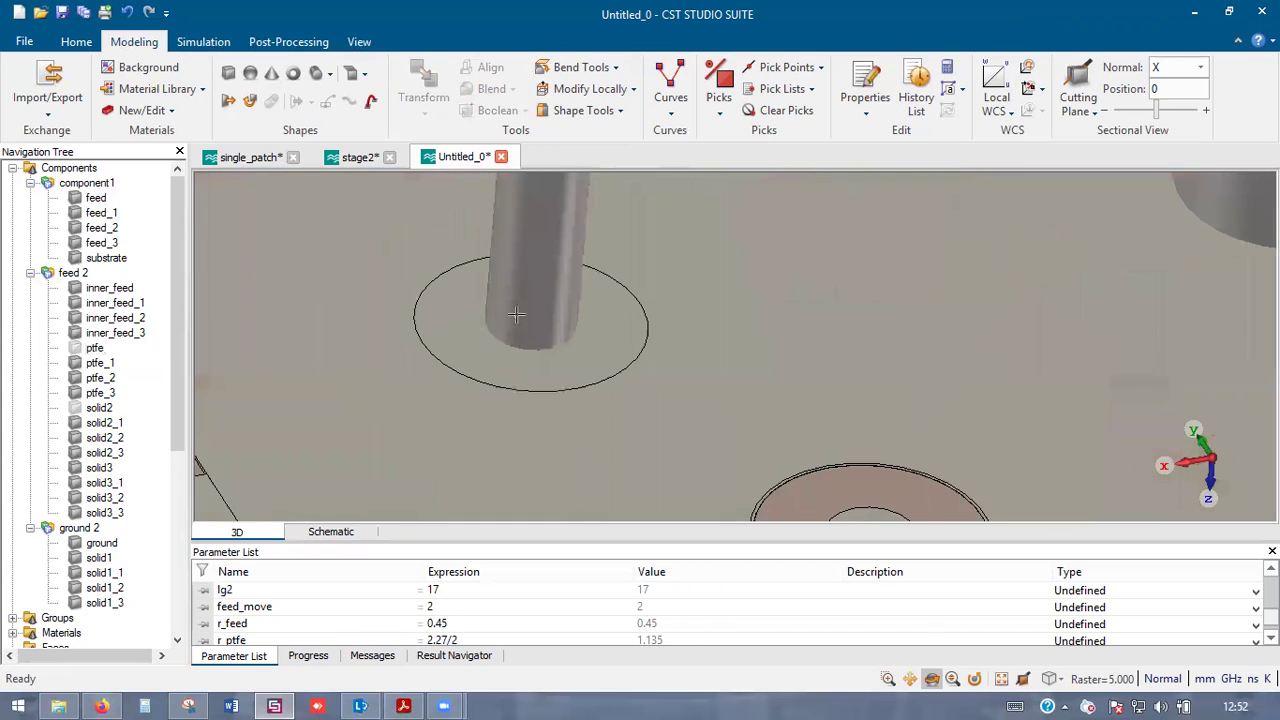
scroll(507, 320, down, 4)
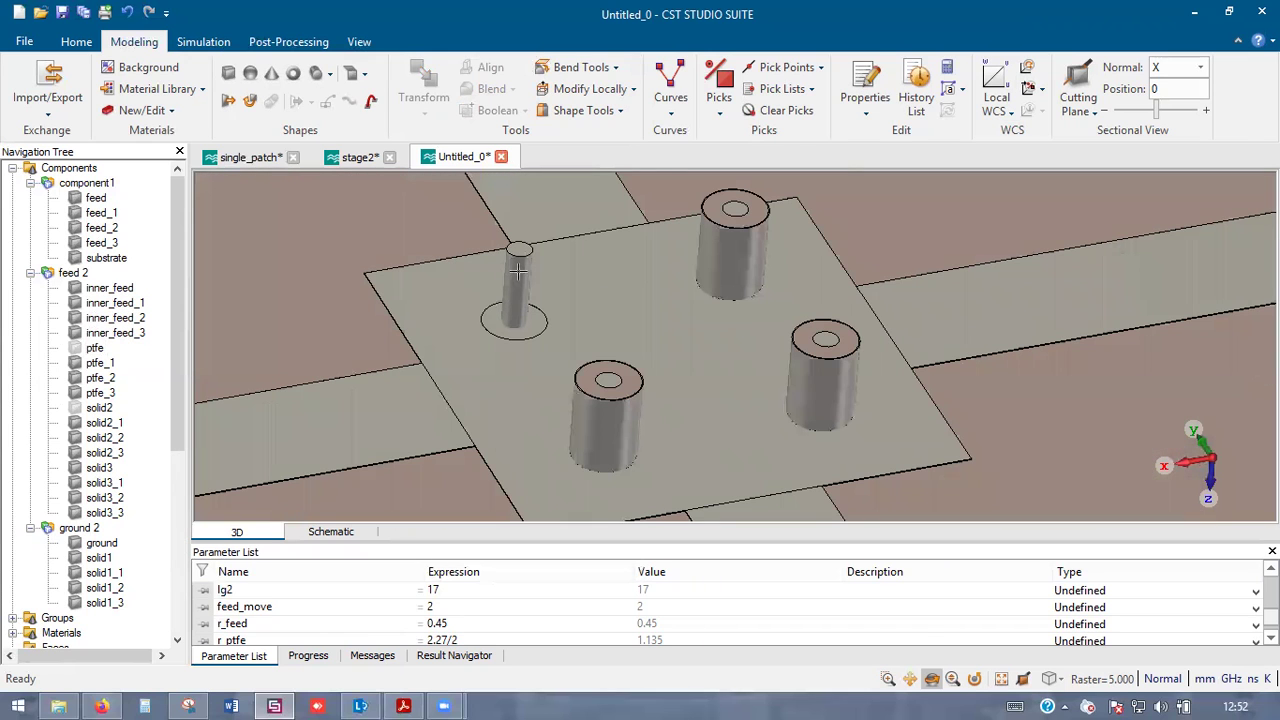
click(584, 316)
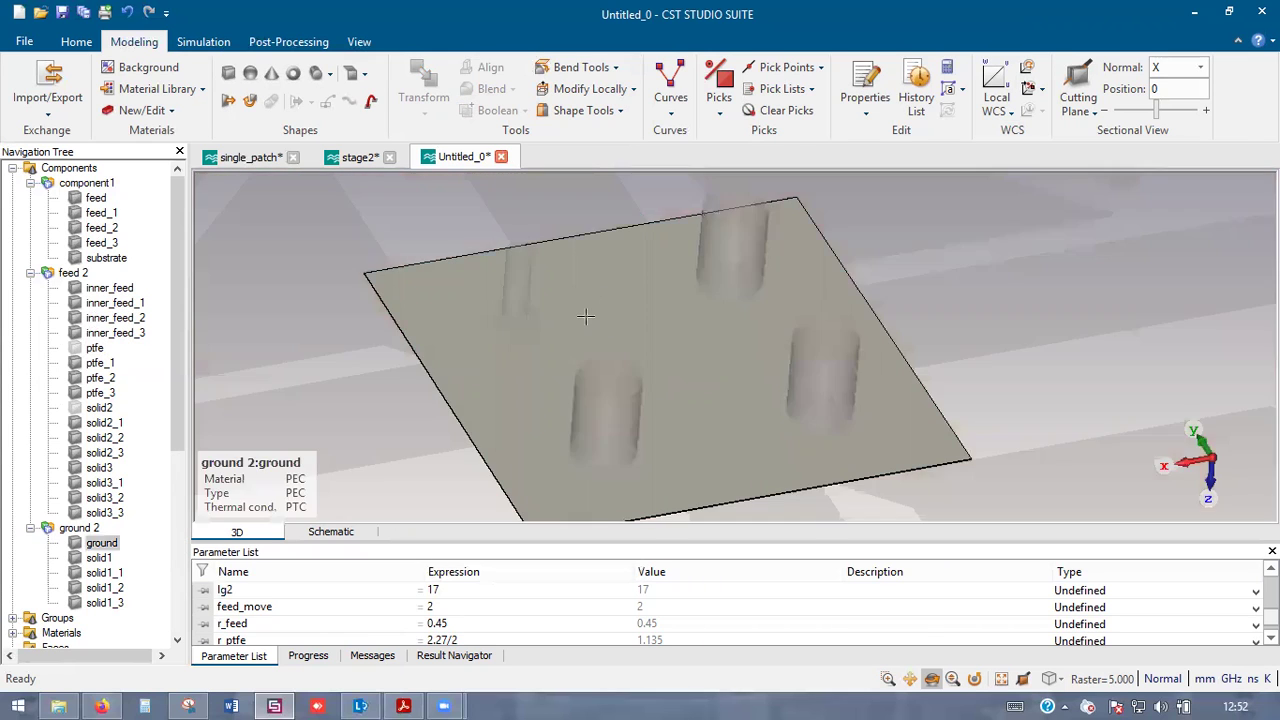
click(516, 281)
scroll(516, 281, up, 5)
scroll(563, 371, down, 7)
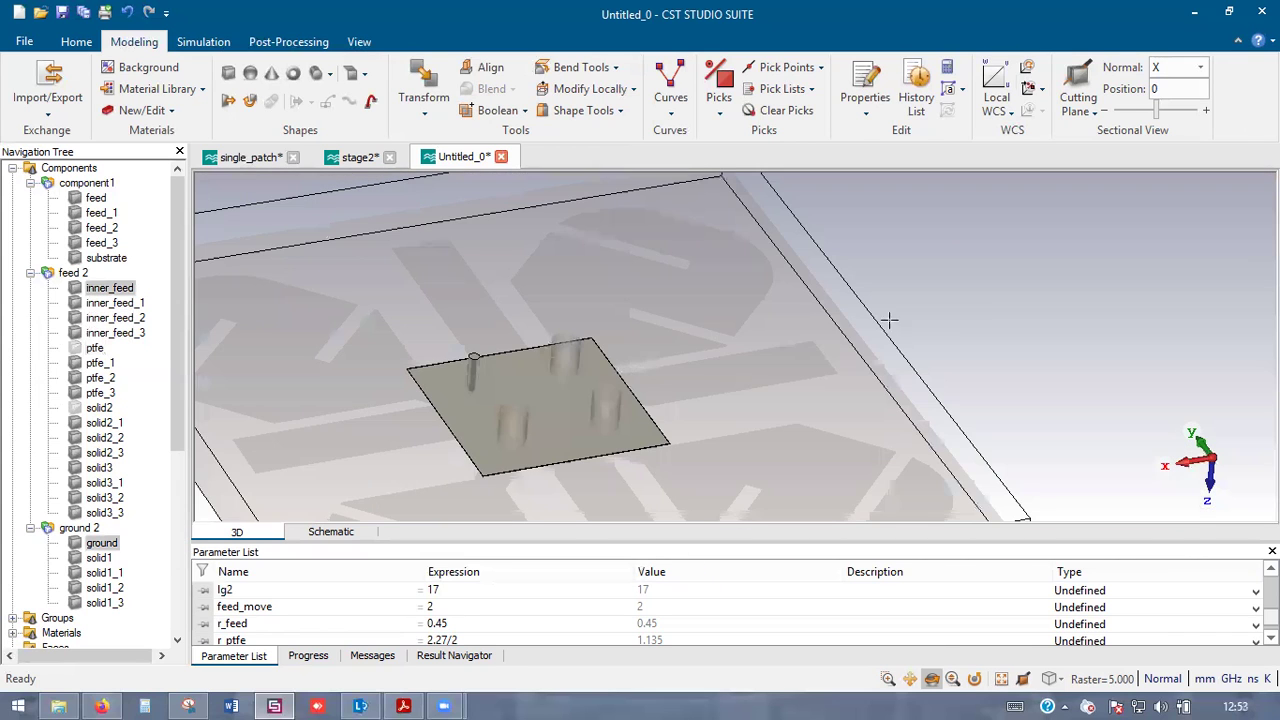
click(992, 303)
scroll(553, 360, up, 2)
scroll(429, 389, up, 3)
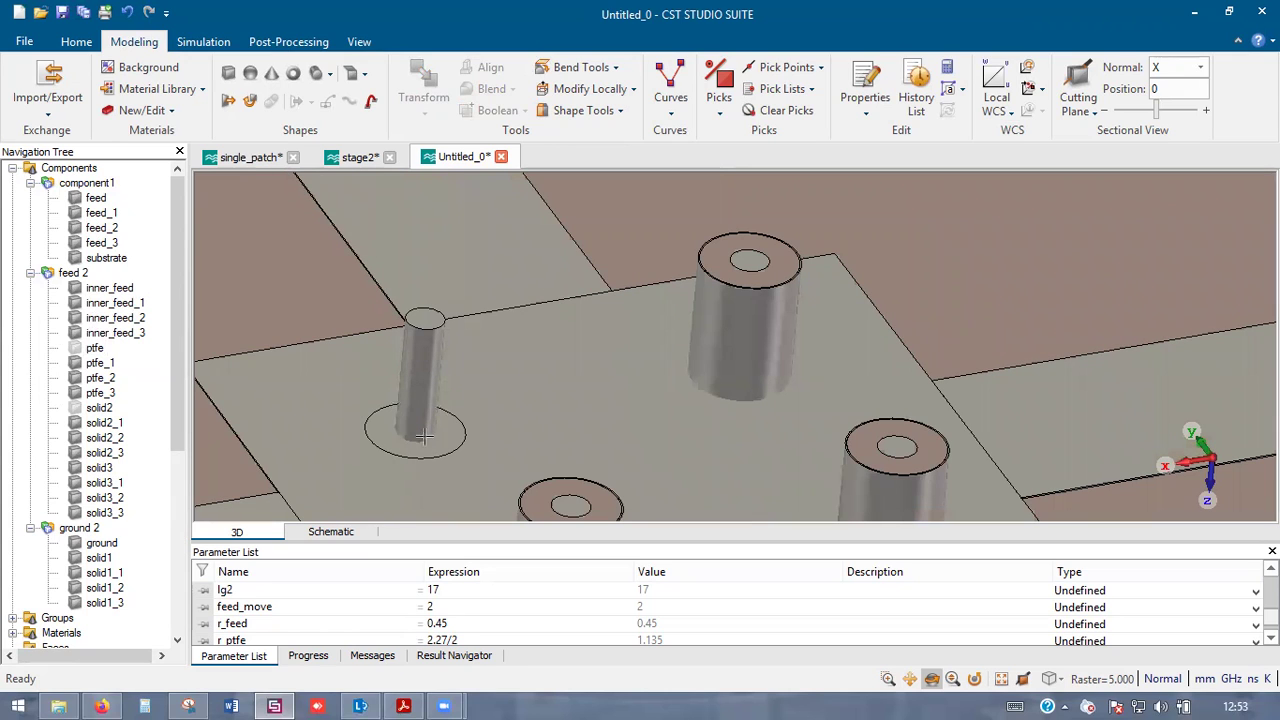
scroll(521, 397, down, 2)
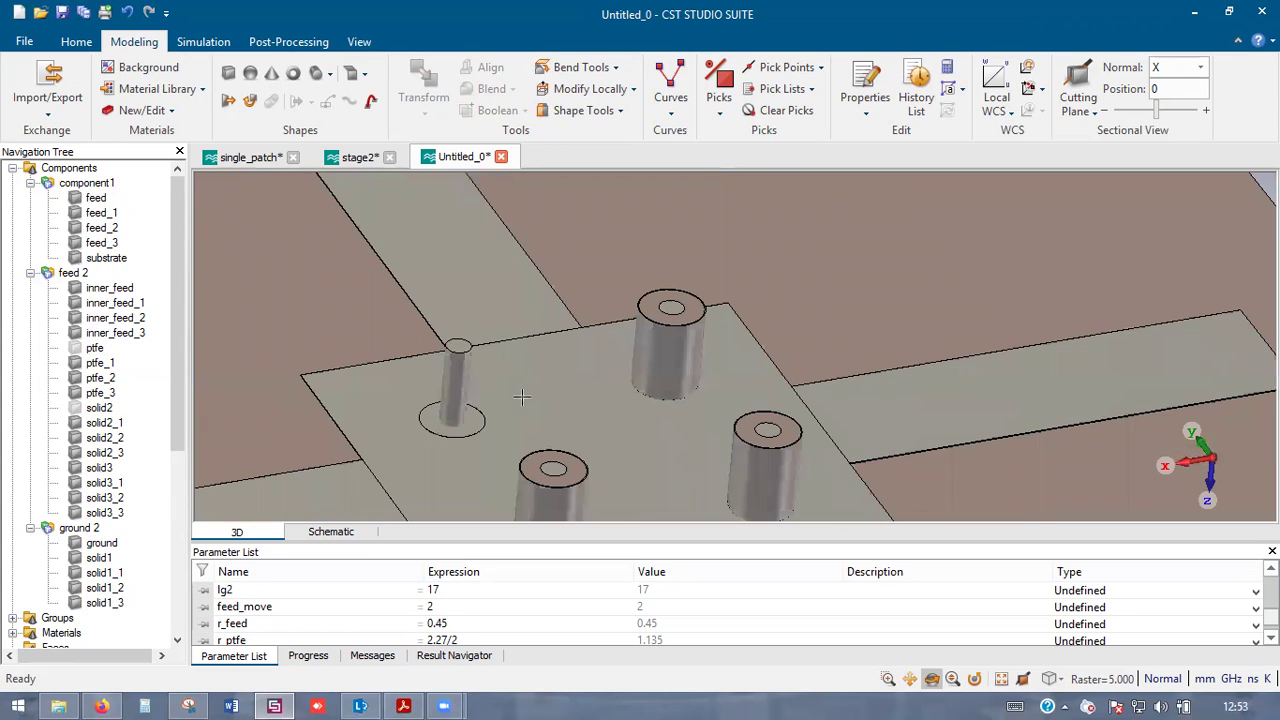
- Subtract the solid3 disc from the ground square around the exposed inner feed
click(555, 398)
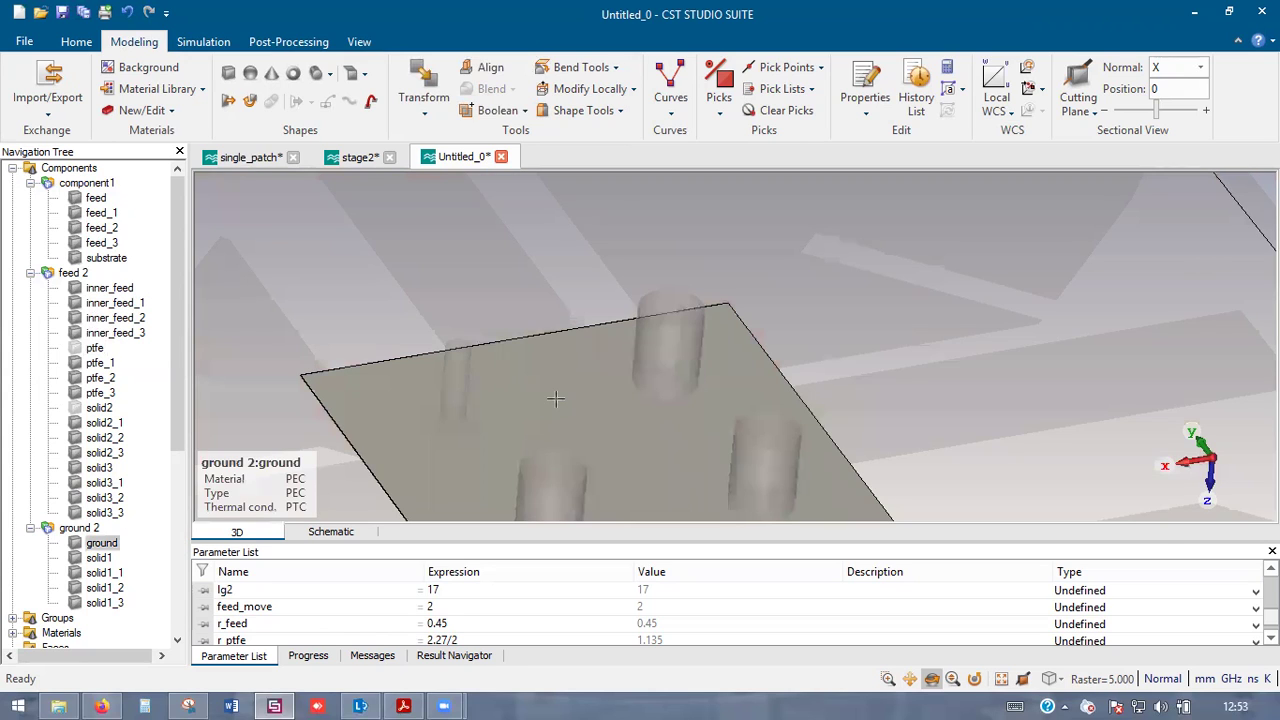
key(minus)
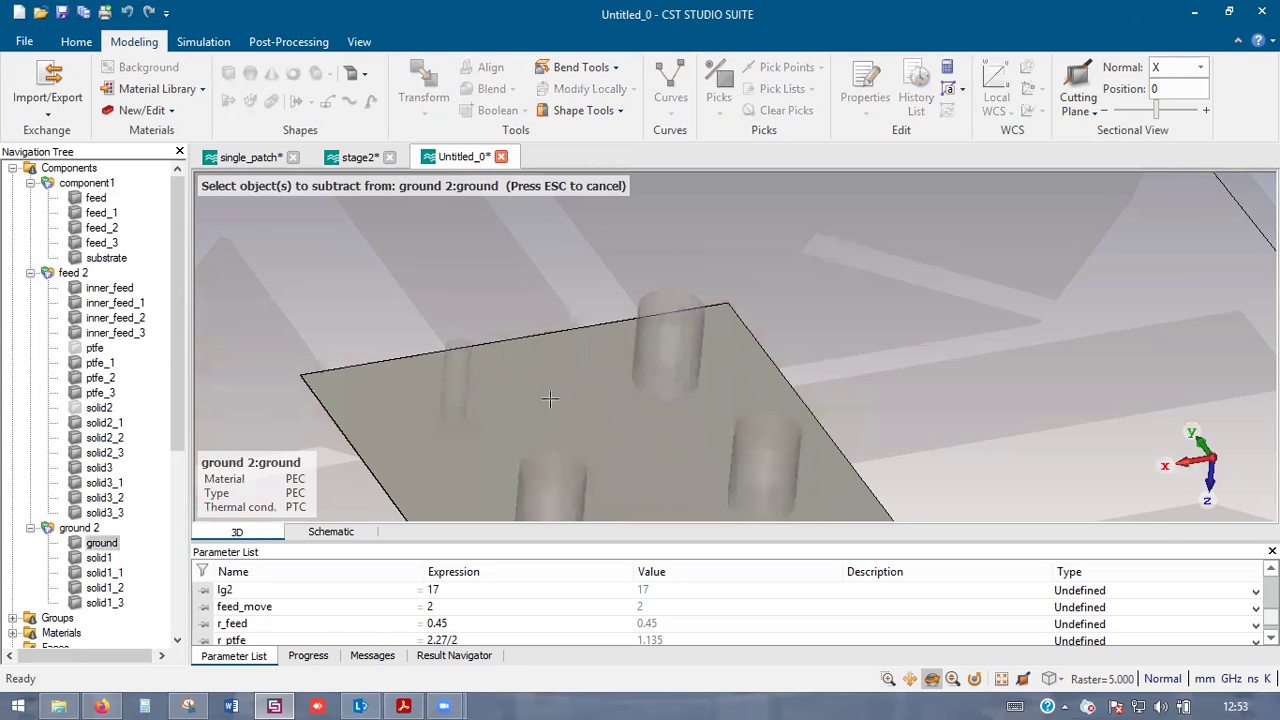
click(470, 416)
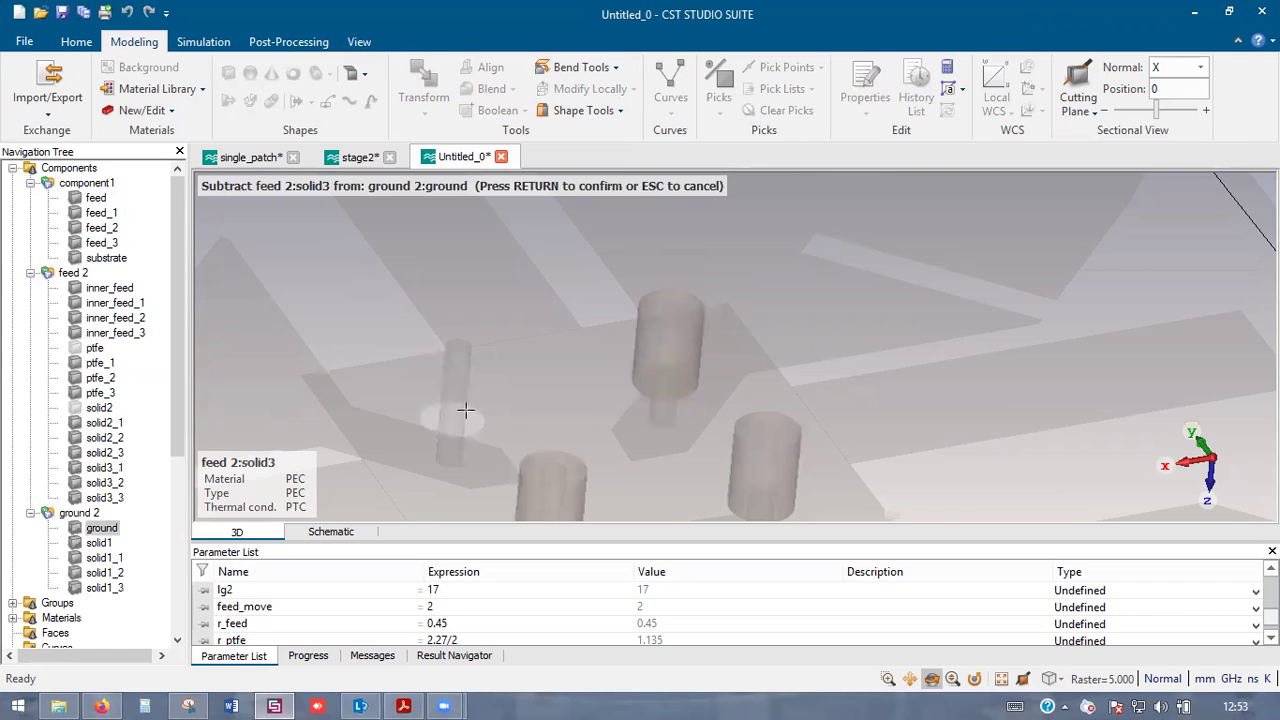
key(Return)
scroll(423, 393, up, 5)
scroll(372, 303, up, 3)
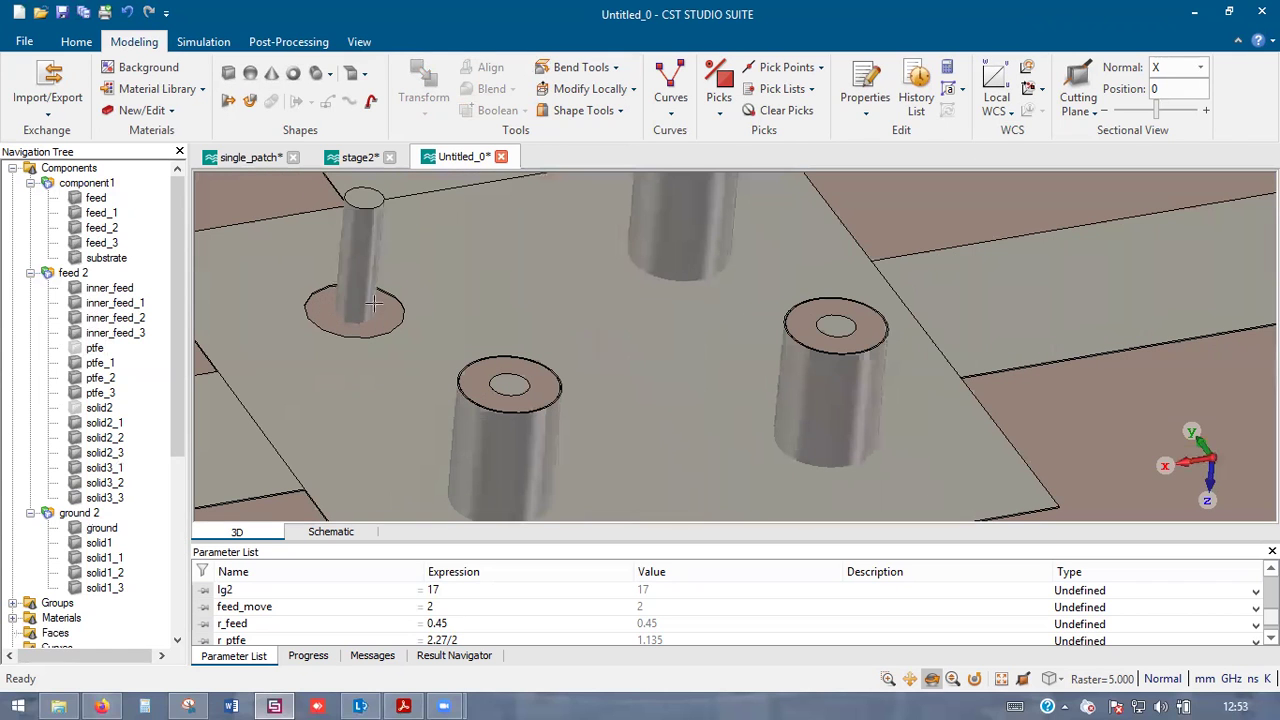
- Subtract solid3_1, solid3_2 and solid3_3 from the ground square in one Boolean operation
scroll(577, 325, down, 5)
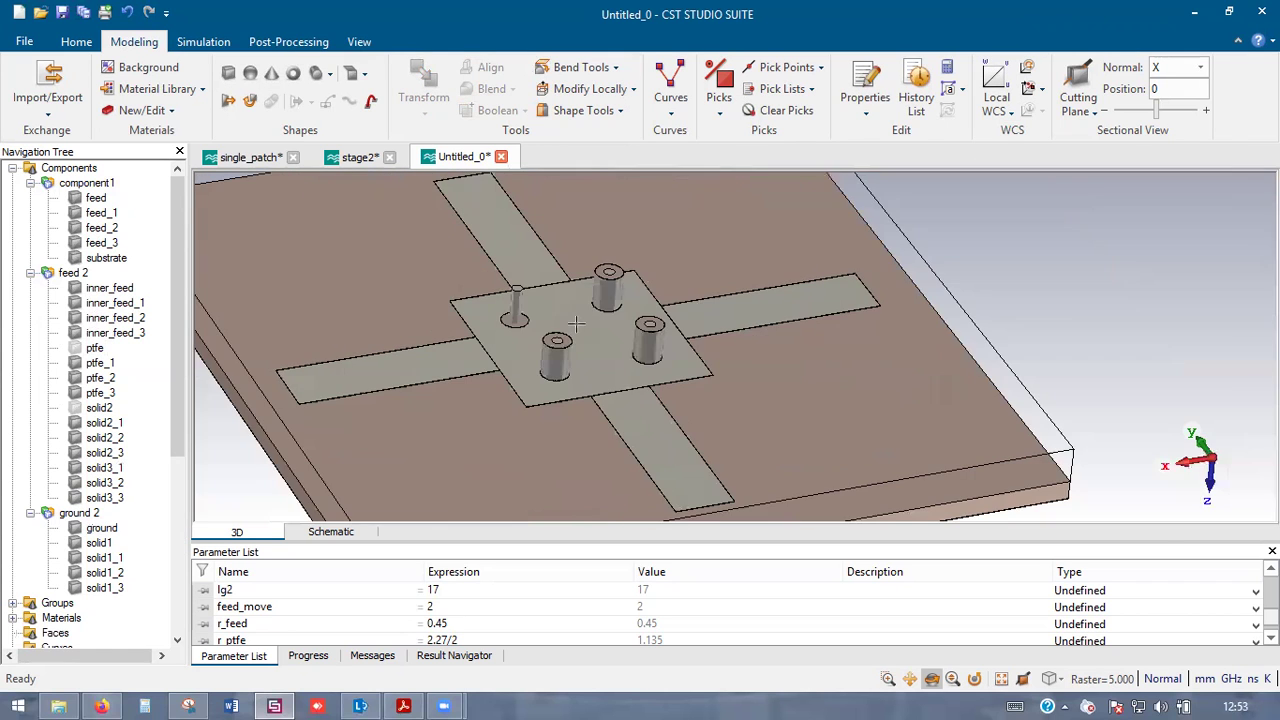
scroll(522, 317, up, 3)
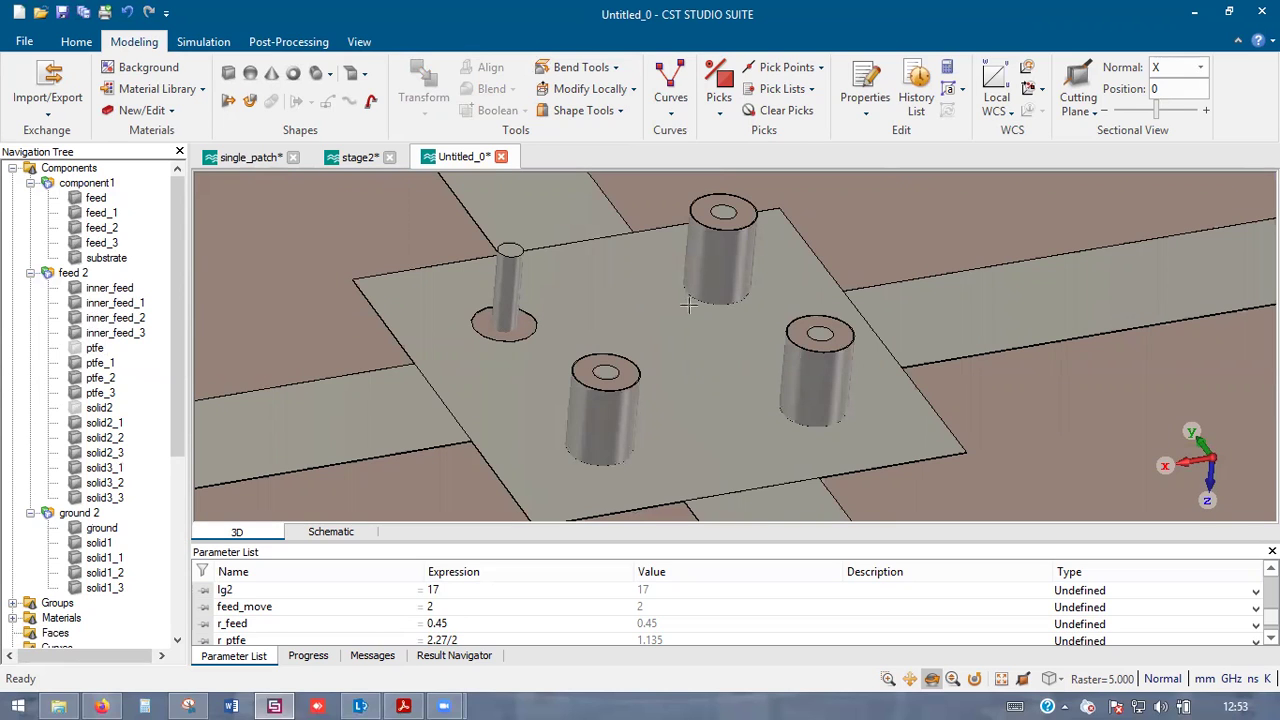
click(674, 397)
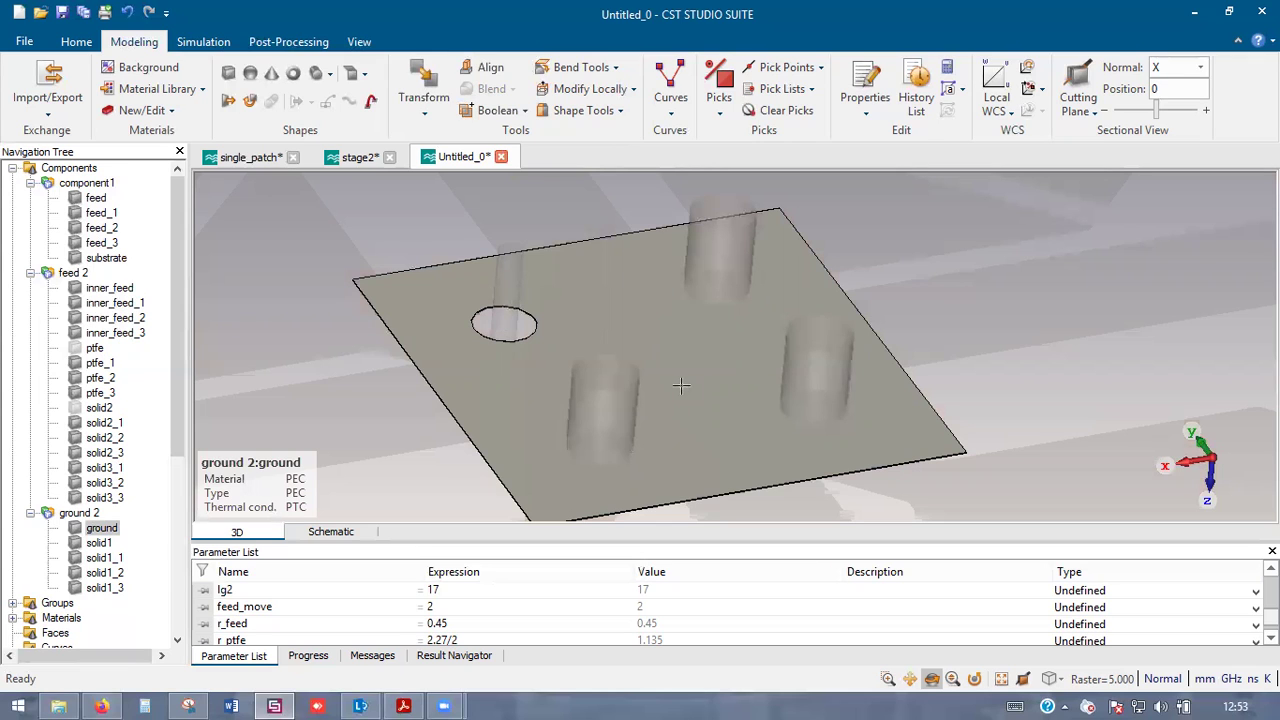
key(minus)
click(104, 468)
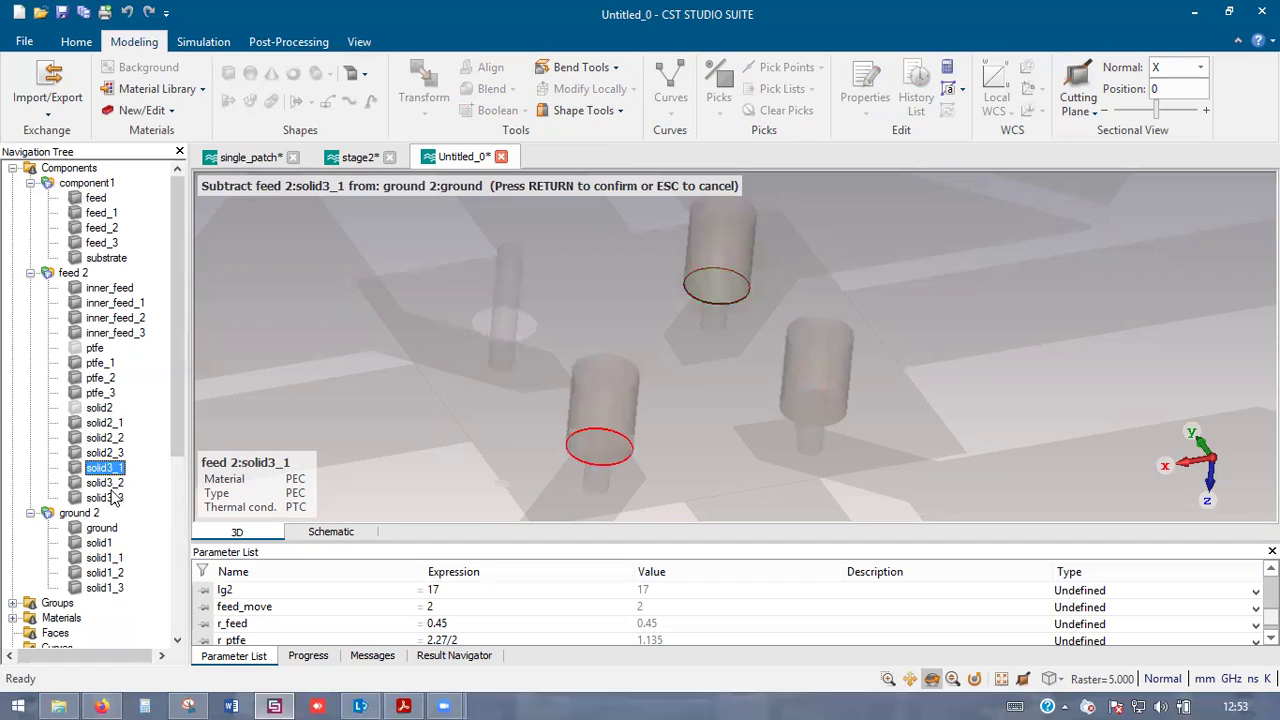
ctrl+click(108, 484)
ctrl+click(117, 500)
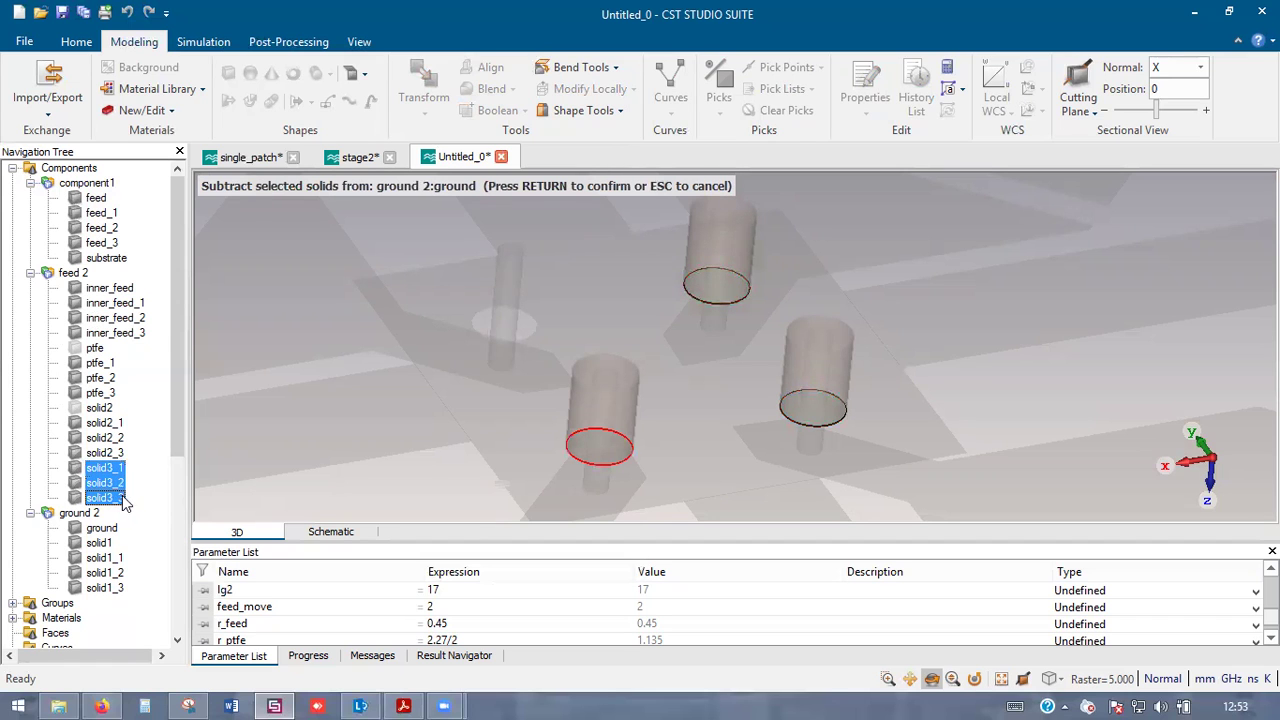
key(Return)
- Show all hidden solids of the antenna model again
scroll(537, 397, down, 5)
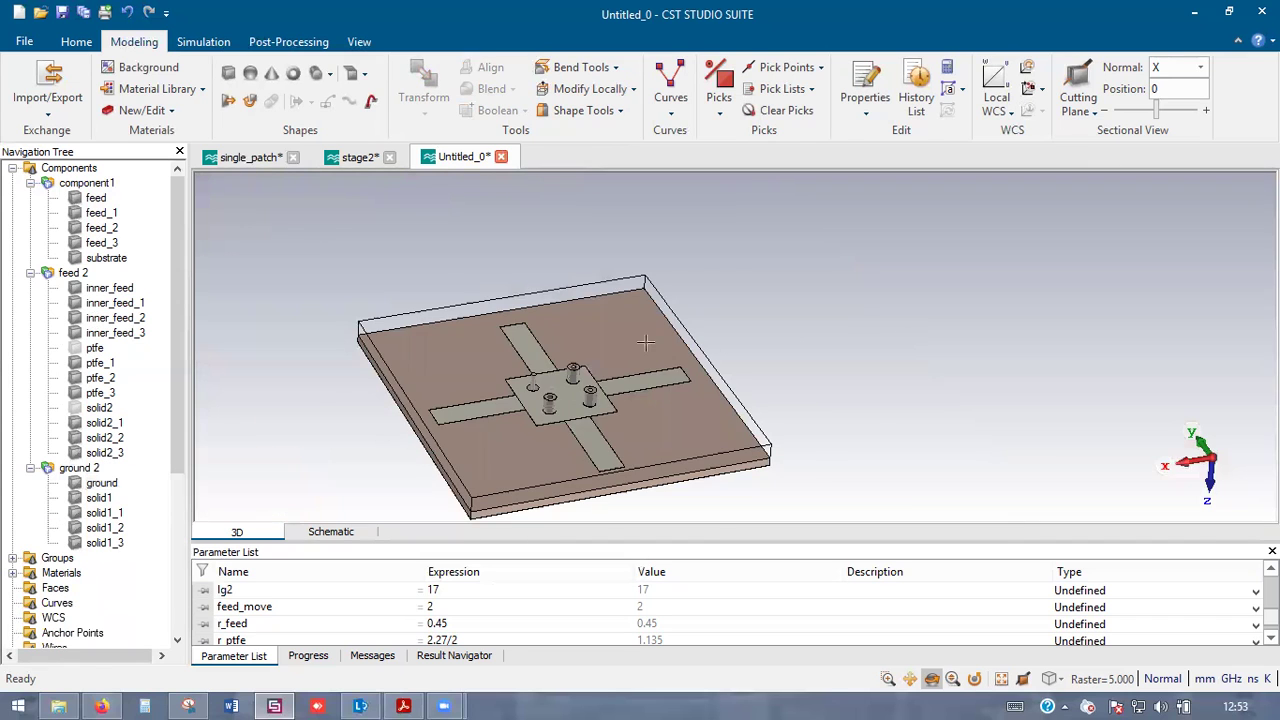
scroll(645, 343, up, 4)
right_click(827, 271)
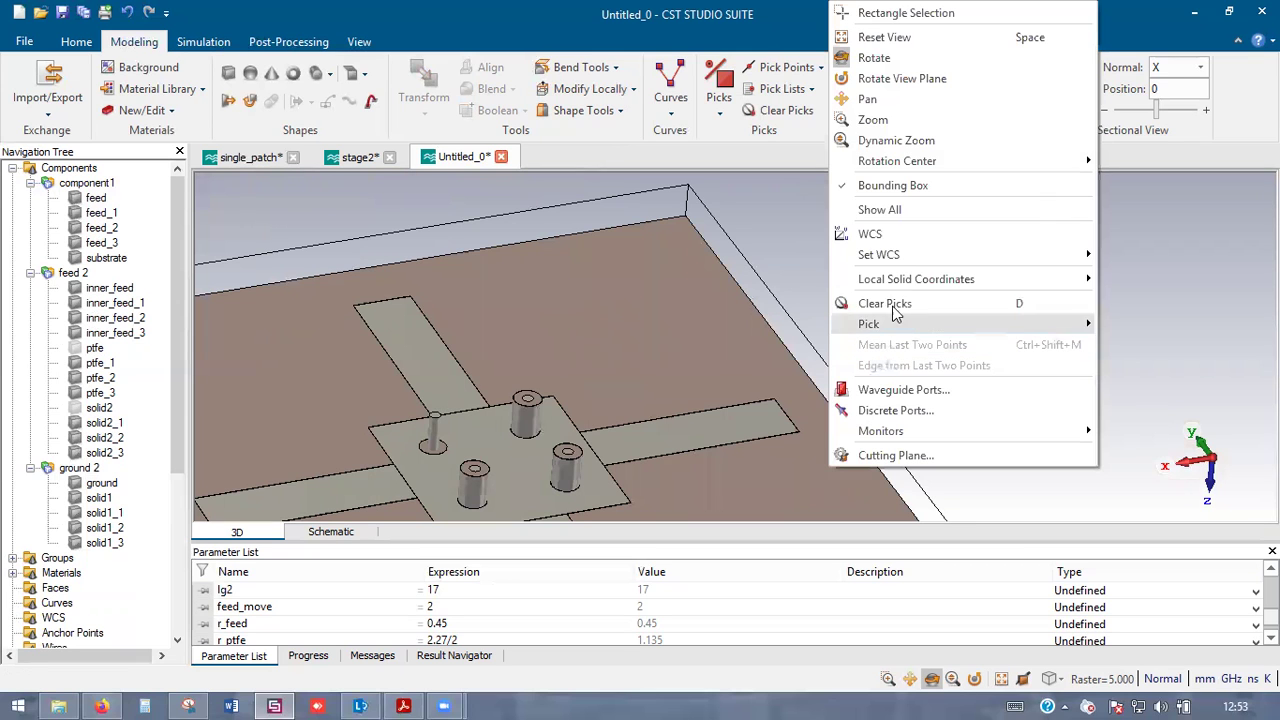
click(911, 210)
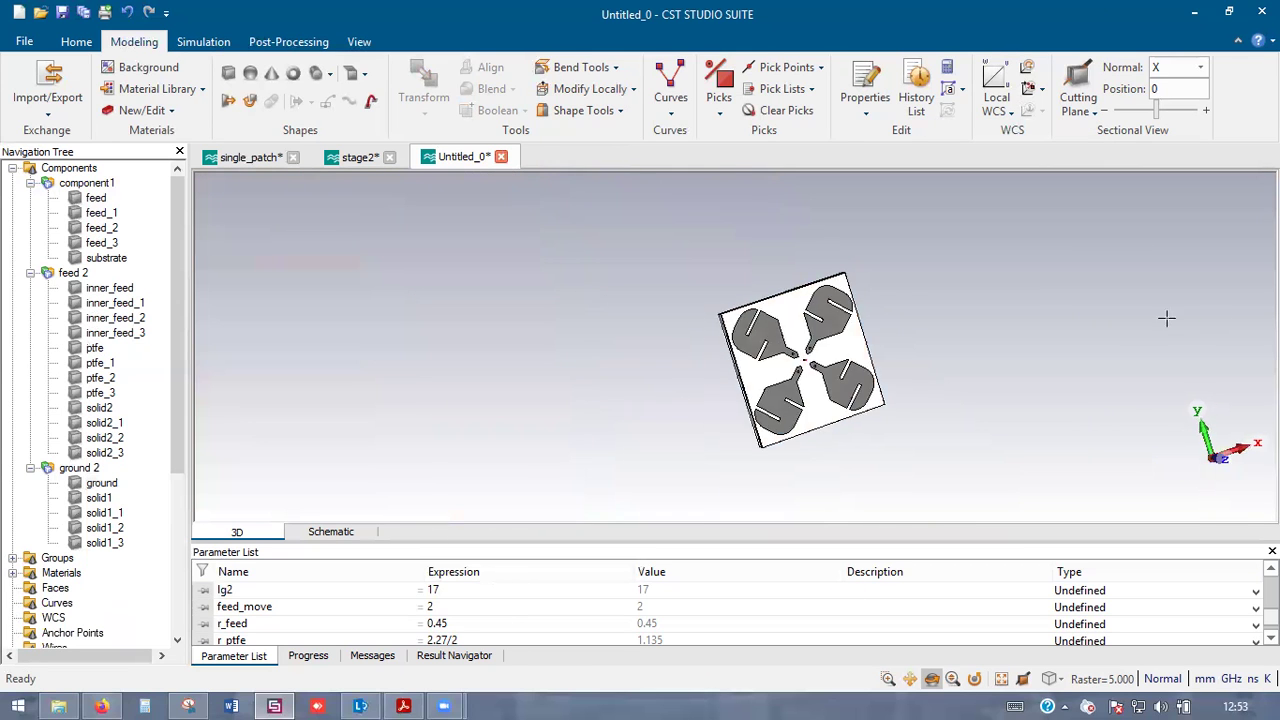
- Create a waveguide port on the end face of the solid2 shell at the positive-x, positive-y coaxial feed, keeping the default settings
drag(671, 399, 666, 388)
drag(789, 420, 726, 427)
drag(985, 342, 705, 345)
scroll(705, 343, up, 8)
scroll(737, 346, up, 5)
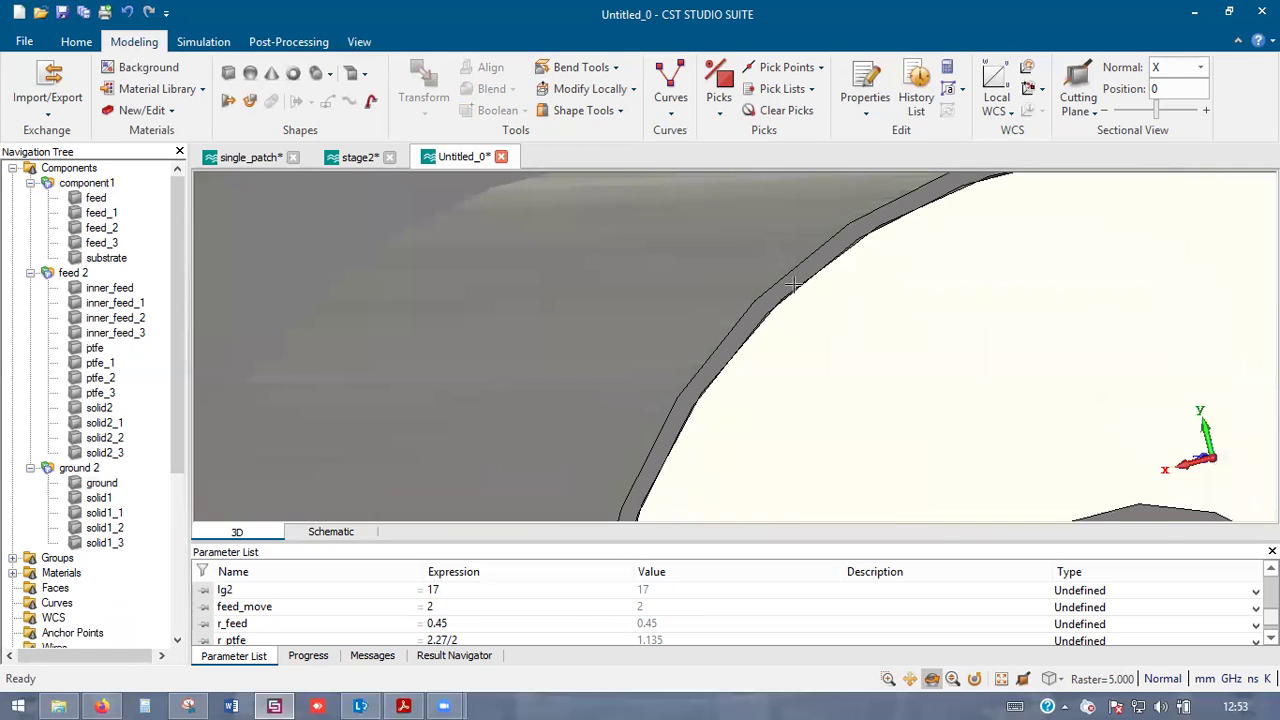
key(f)
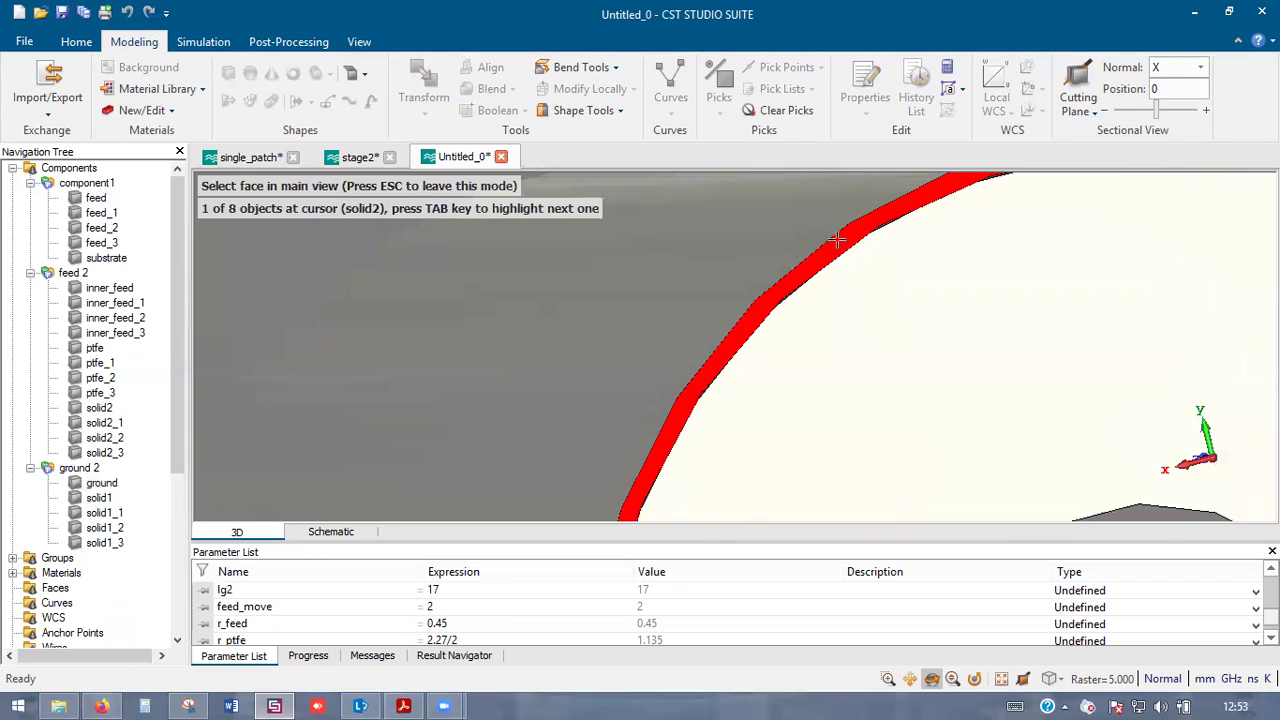
double_click(829, 245)
scroll(520, 270, down, 3)
click(200, 41)
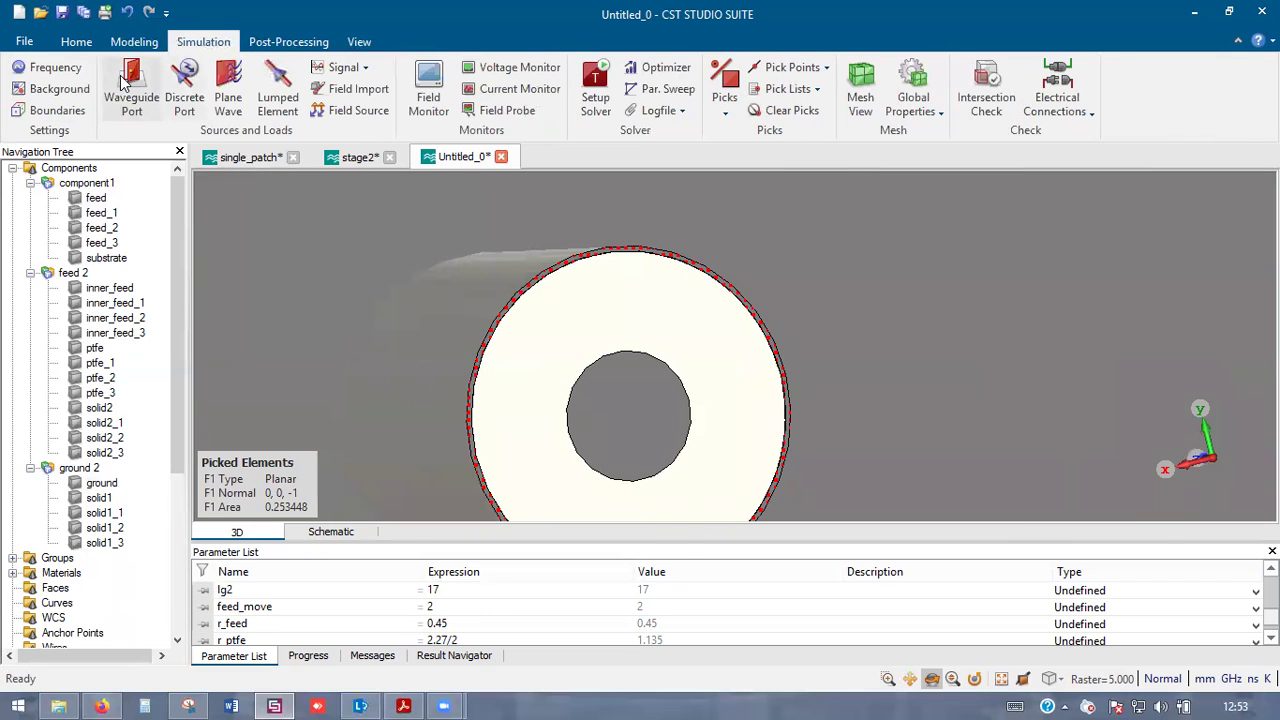
key(w)
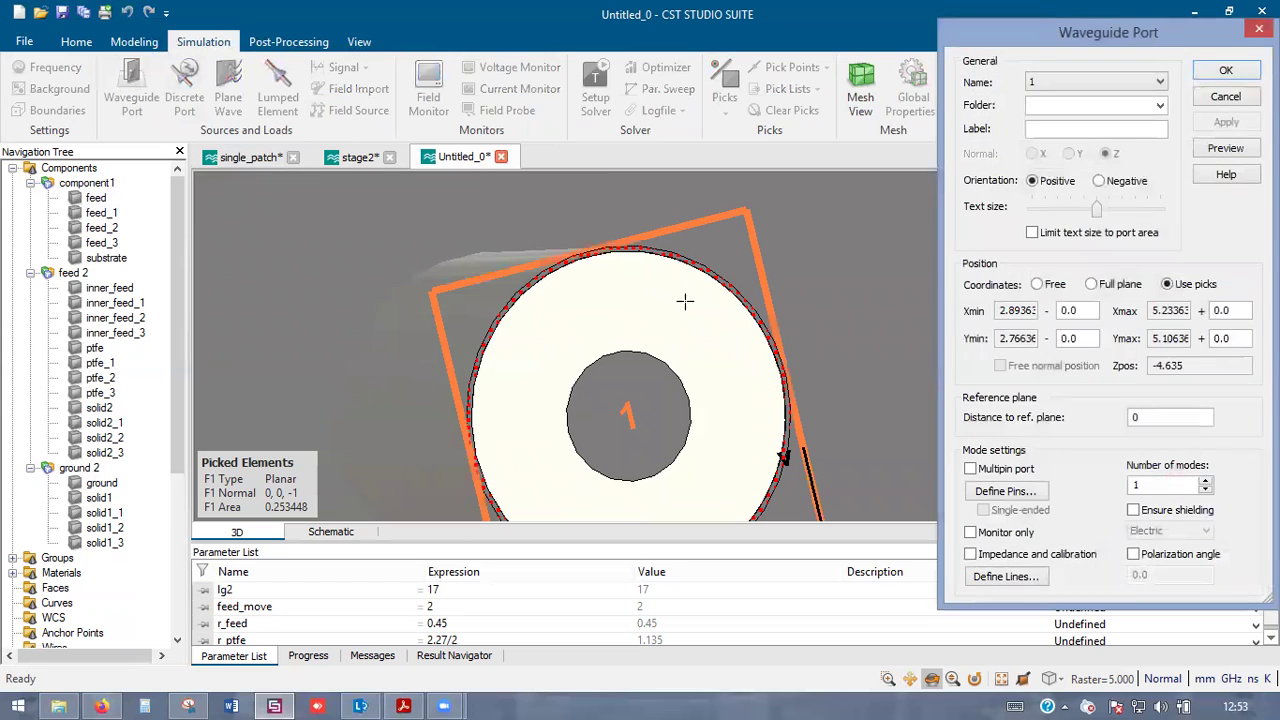
click(1227, 72)
- Create a waveguide port on the outer shell's end face at the negative-x, positive-y coaxial feed
scroll(602, 283, down, 5)
scroll(706, 249, up, 8)
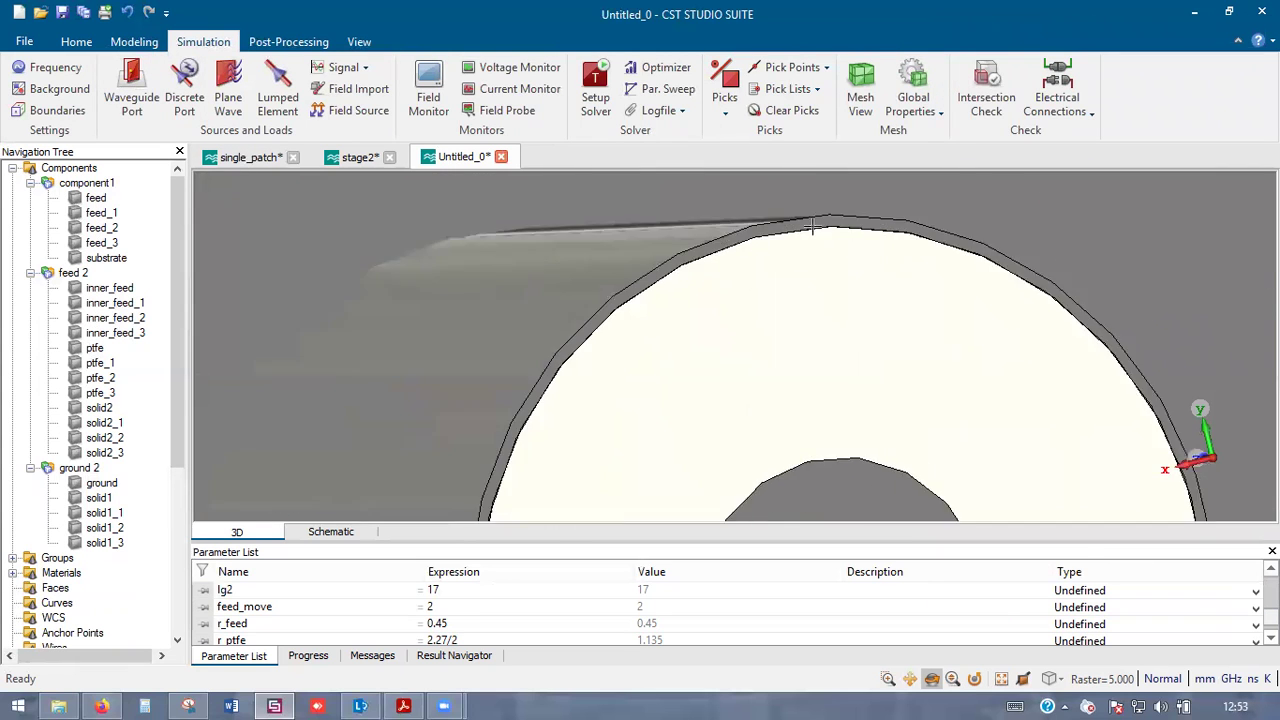
scroll(812, 228, up, 2)
key(f)
click(762, 207)
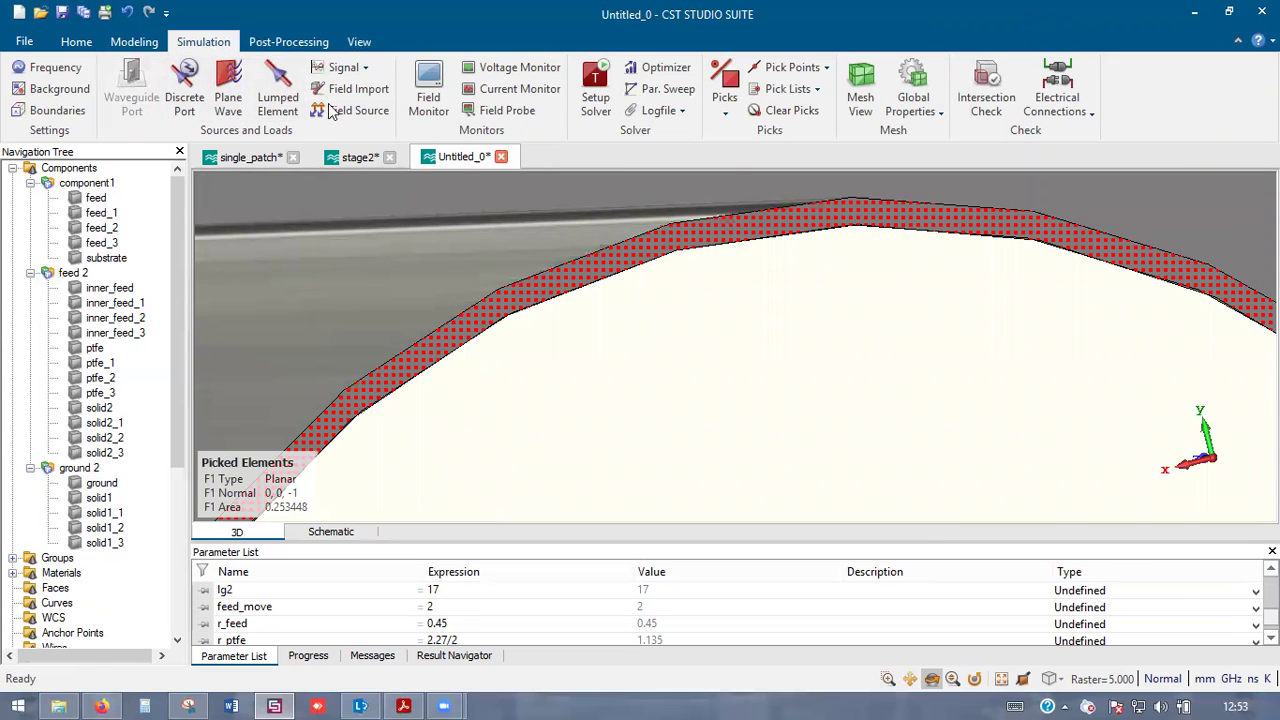
click(1235, 72)
key(Return)
- Create a waveguide port on the outer shell's end face at the negative-x, negative-y coaxial feed
key(space)
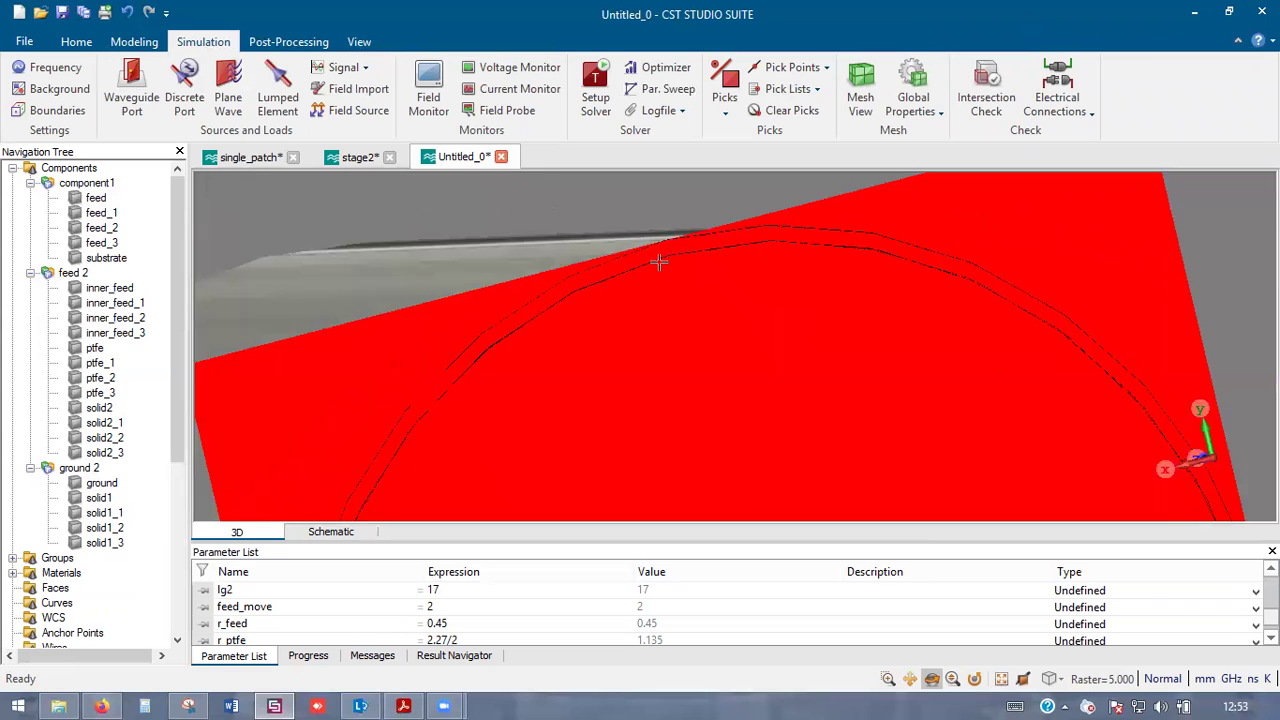
drag(558, 393, 564, 400)
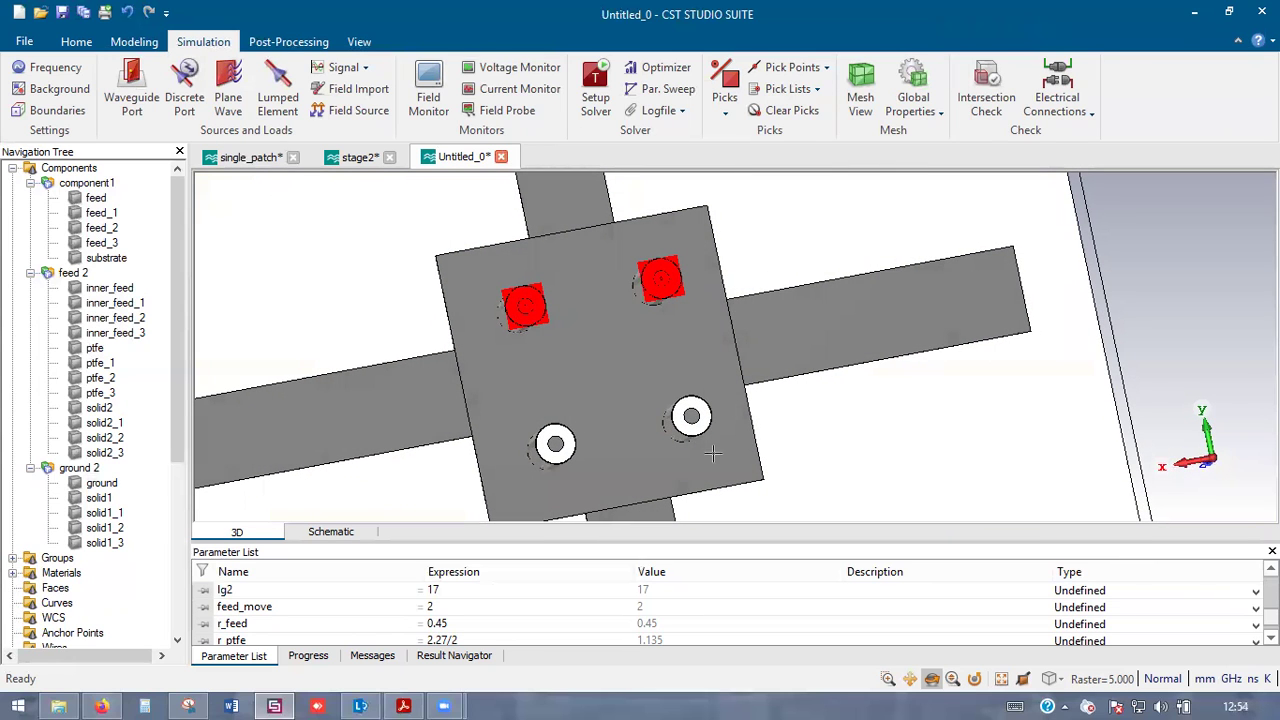
drag(711, 448, 696, 383)
scroll(687, 384, up, 8)
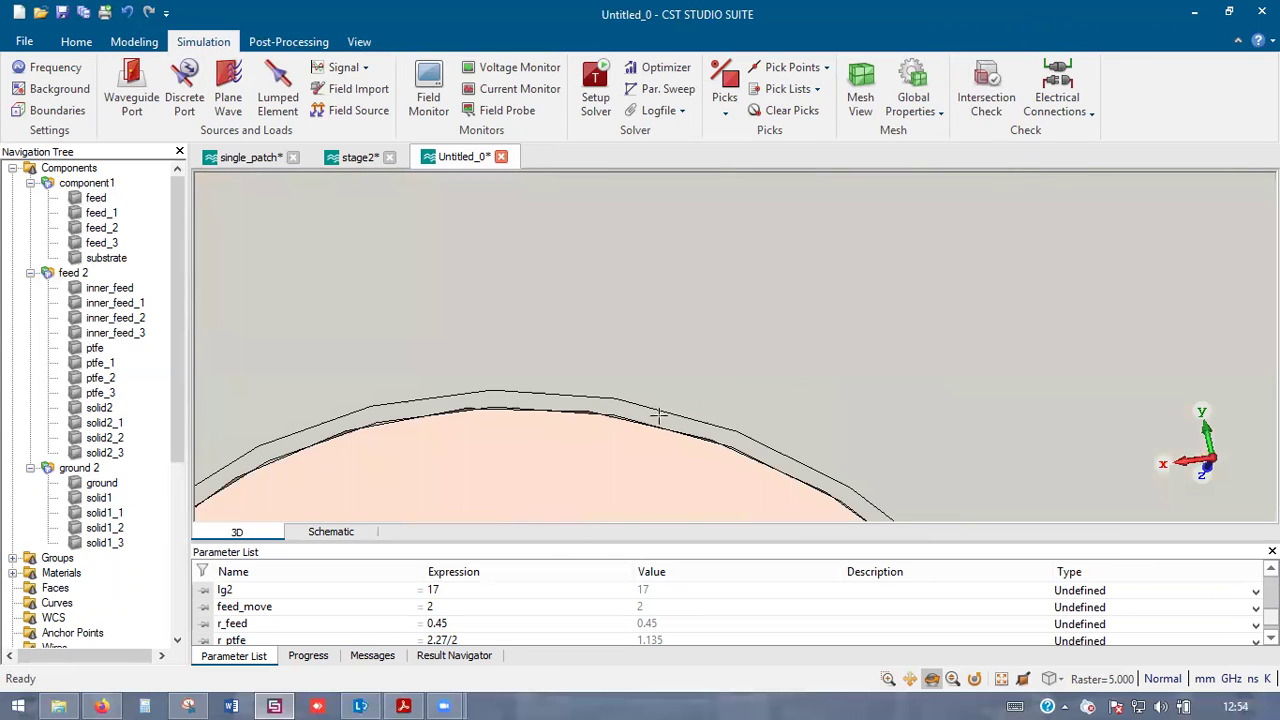
key(f)
double_click(665, 422)
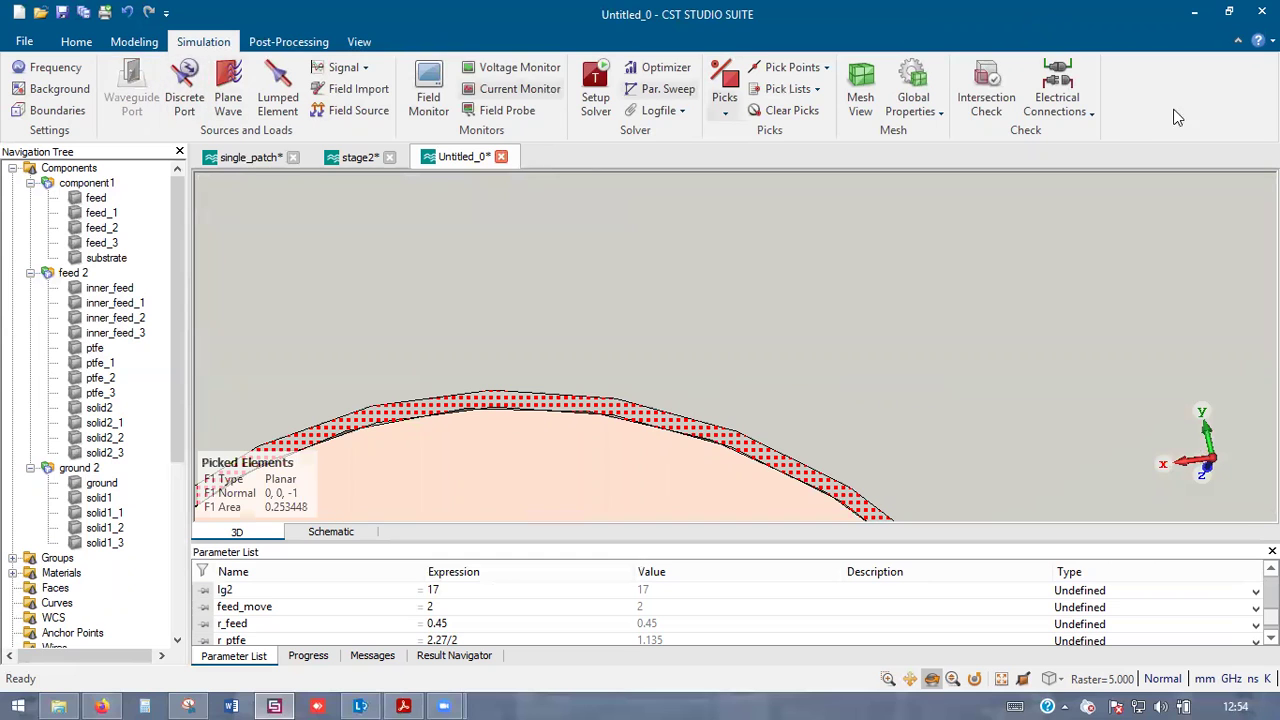
click(1222, 71)
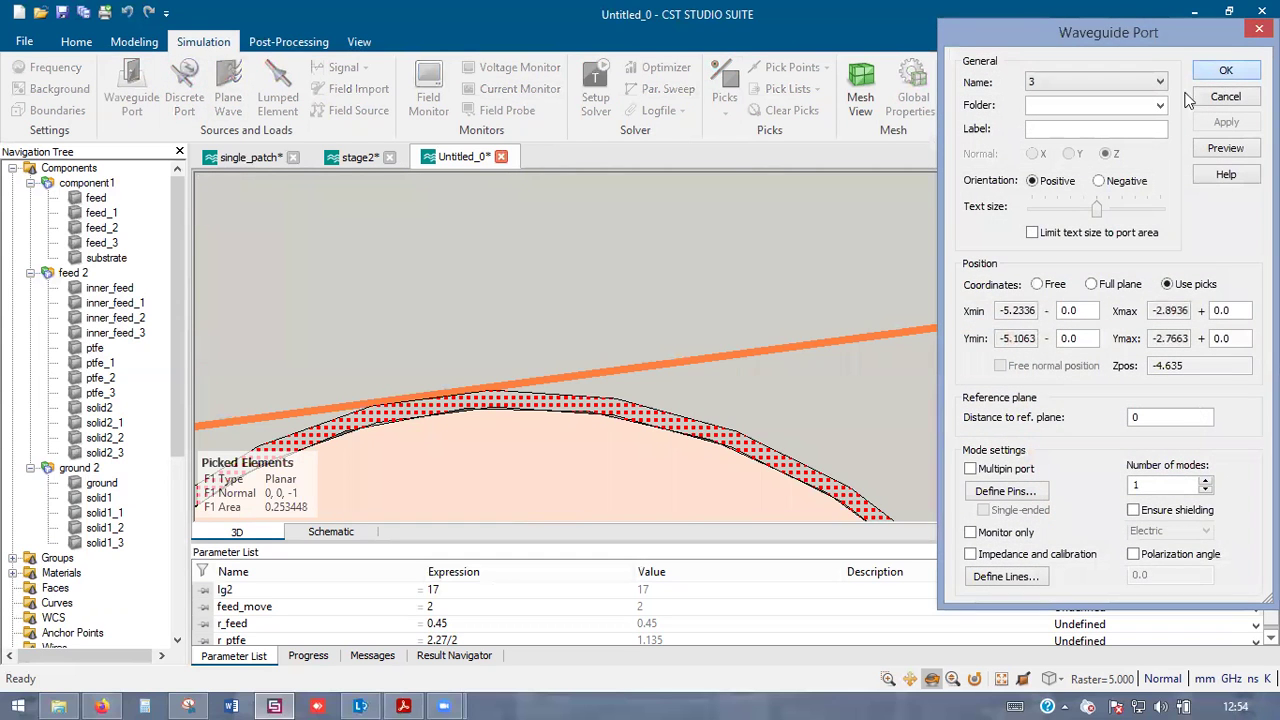
key(Return)
scroll(1000, 235, down, 3)
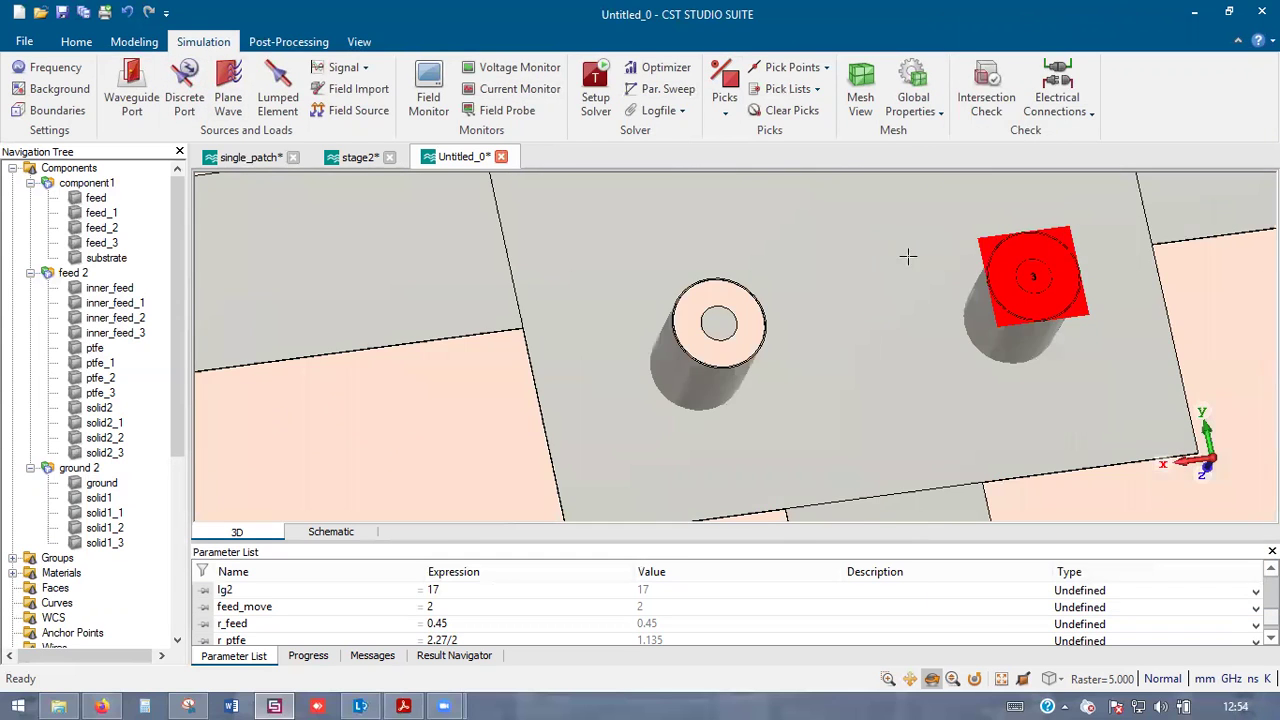
- Create a waveguide port on the outer shell's end face at the positive-x, negative-y coaxial feed, keeping the default settings
scroll(650, 290, up, 3)
scroll(622, 301, up, 3)
key(f)
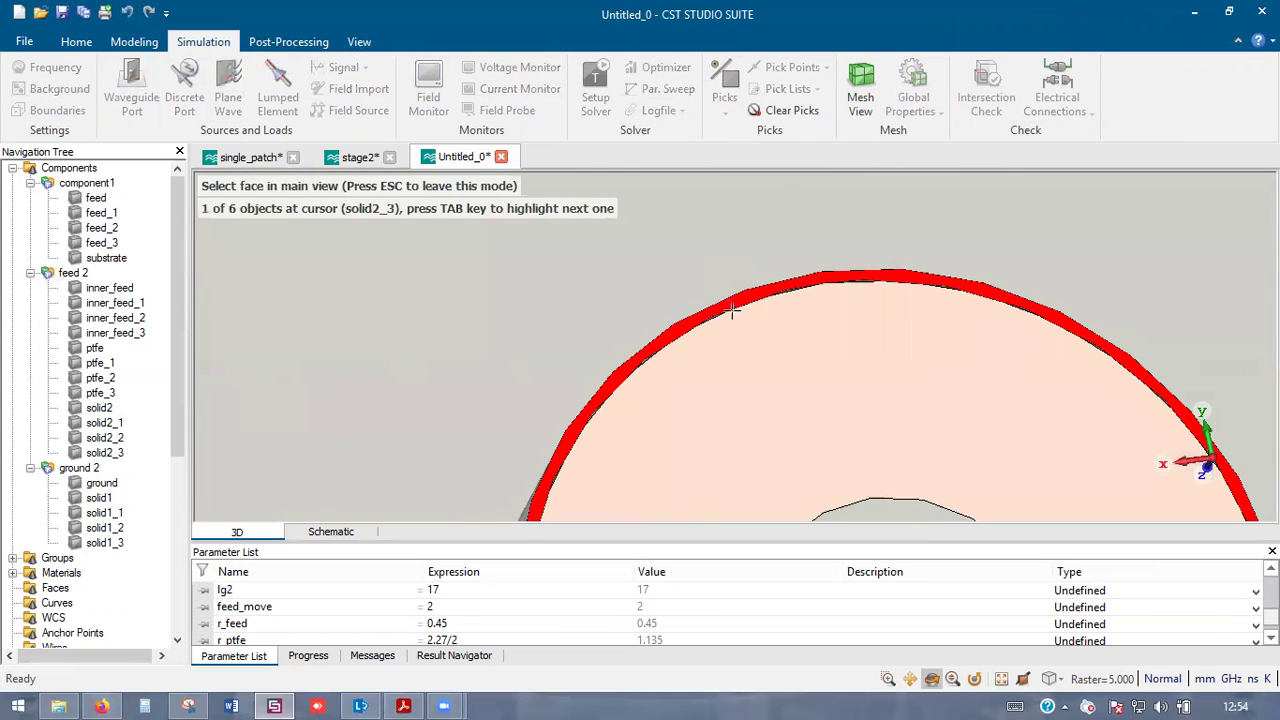
double_click(732, 311)
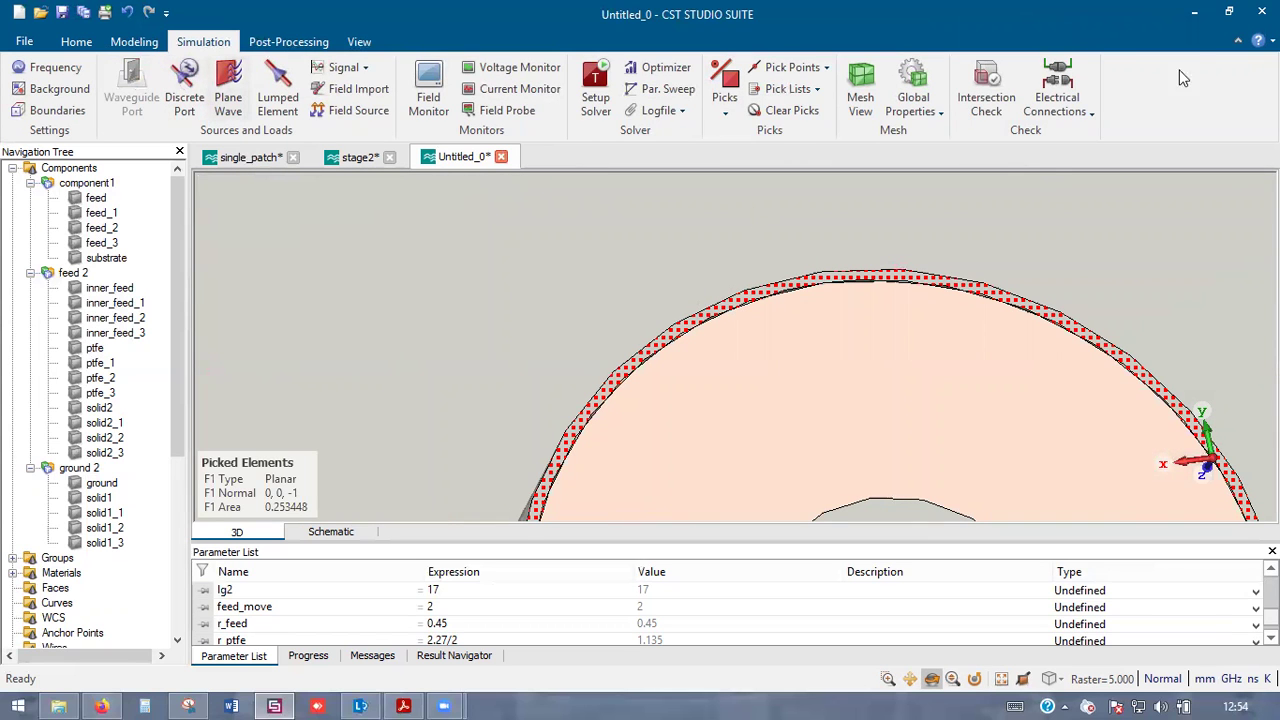
click(1226, 71)
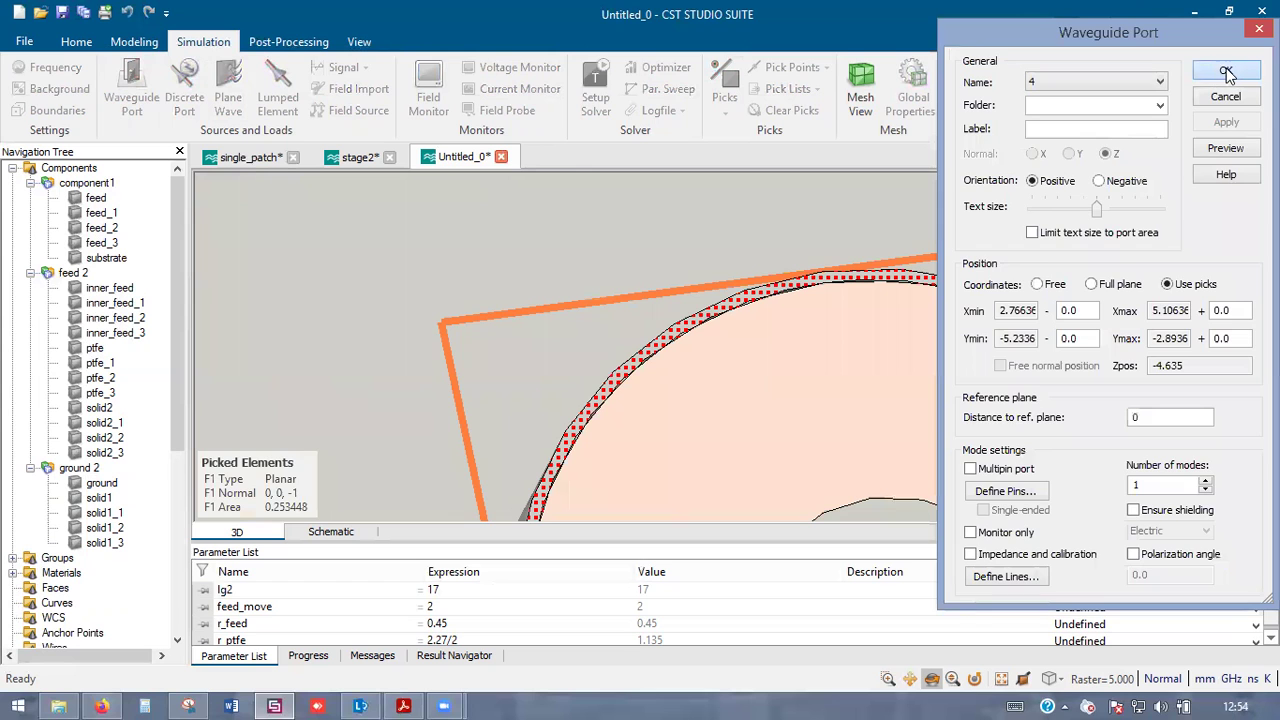
click(1226, 72)
- Save the antenna project as patch_s1
scroll(557, 289, down, 5)
drag(775, 262, 800, 398)
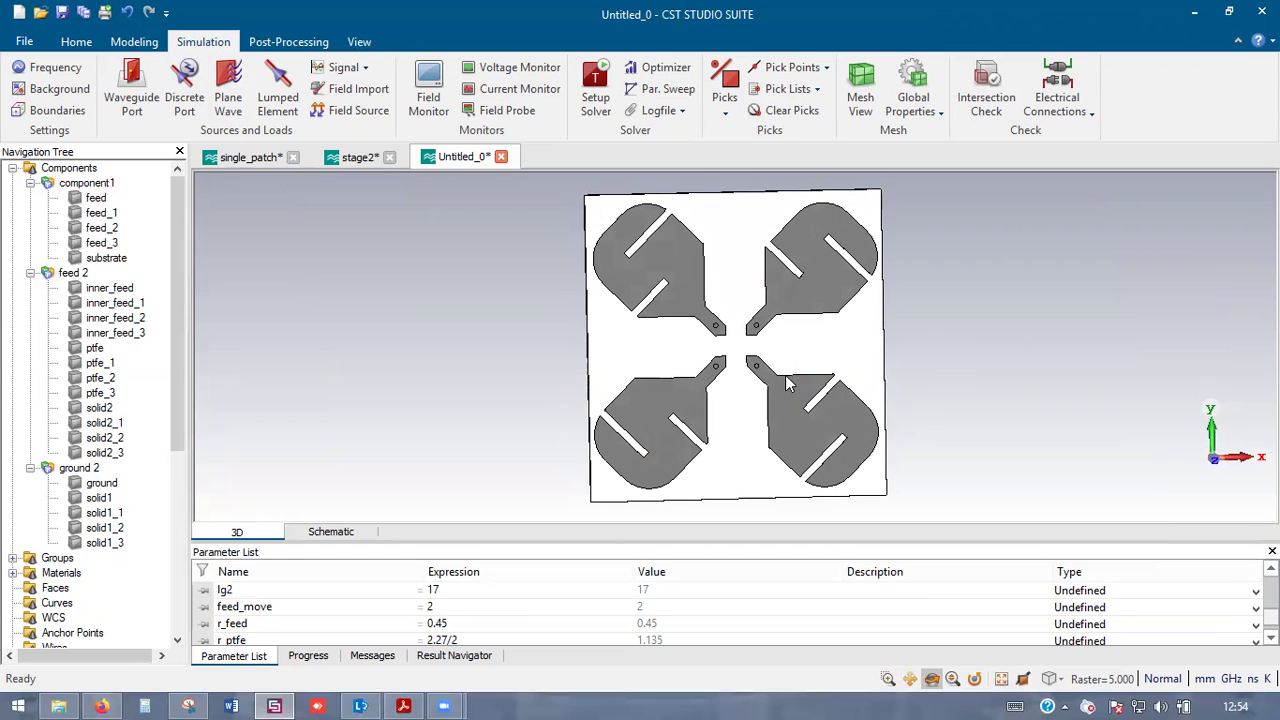
key(ctrl+s)
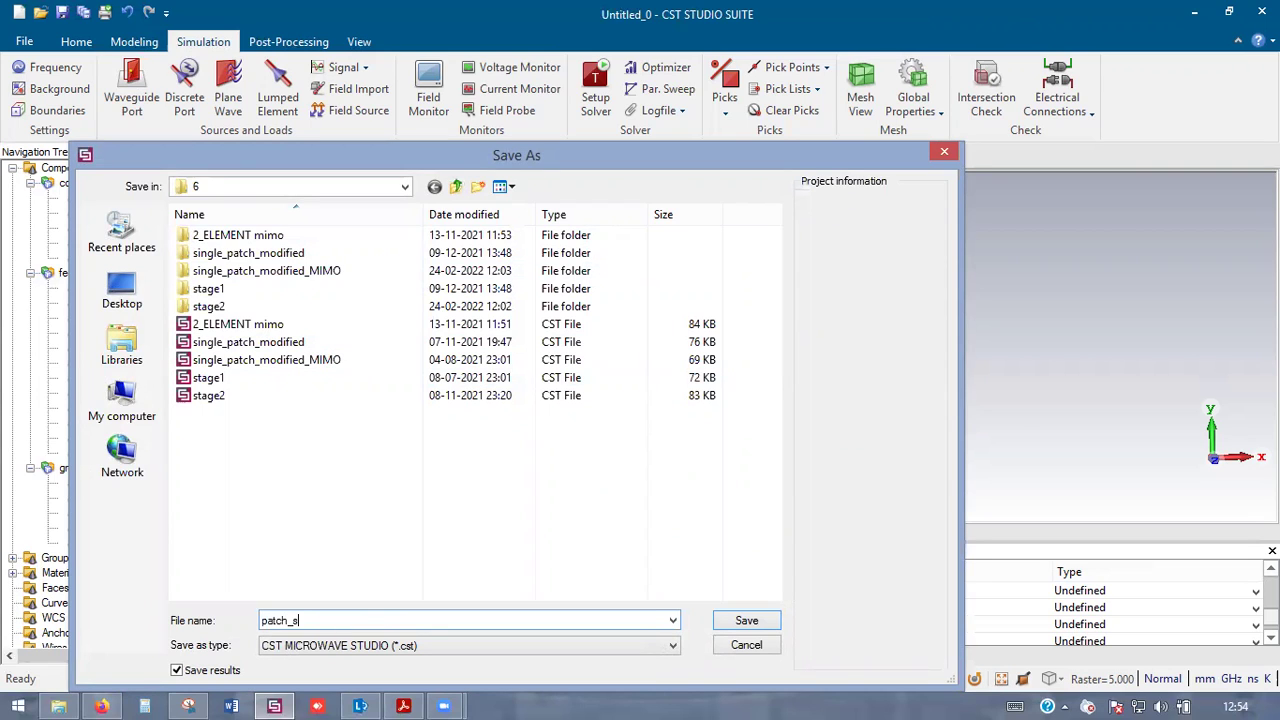
key(Return)
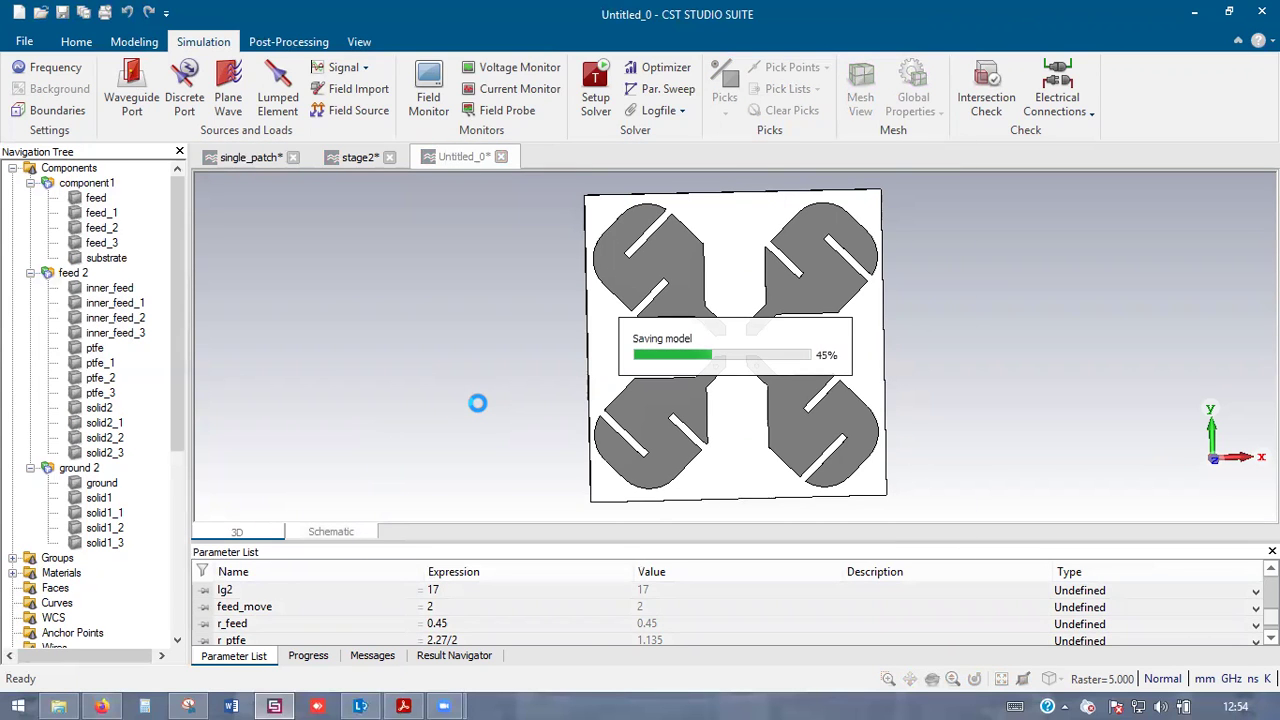
- Switch to the paper in Adobe Acrobat Reader and examine the prototype photos and the measured and simulated S-parameter plot
key(alt+Tab)
scroll(640, 400, down, 15)
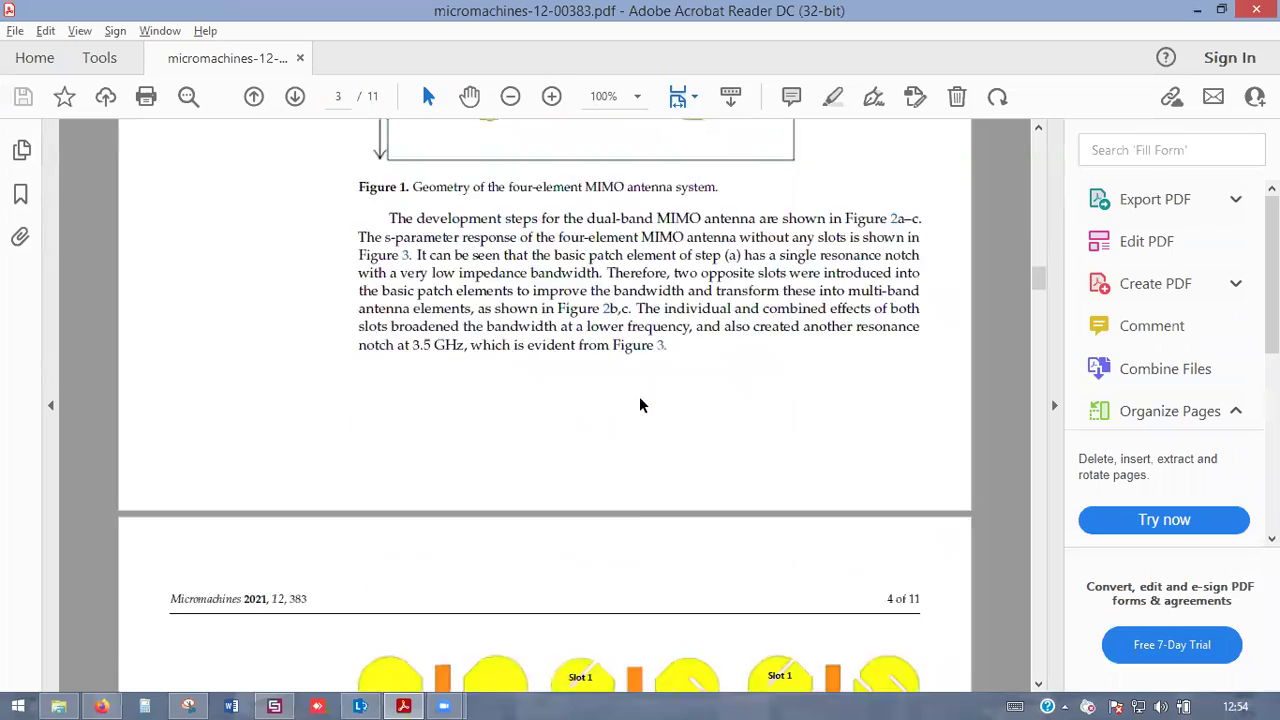
scroll(362, 461, down, 6)
key(alt+Tab)
key(alt+Tab)
scroll(716, 425, down, 10)
scroll(716, 425, down, 20)
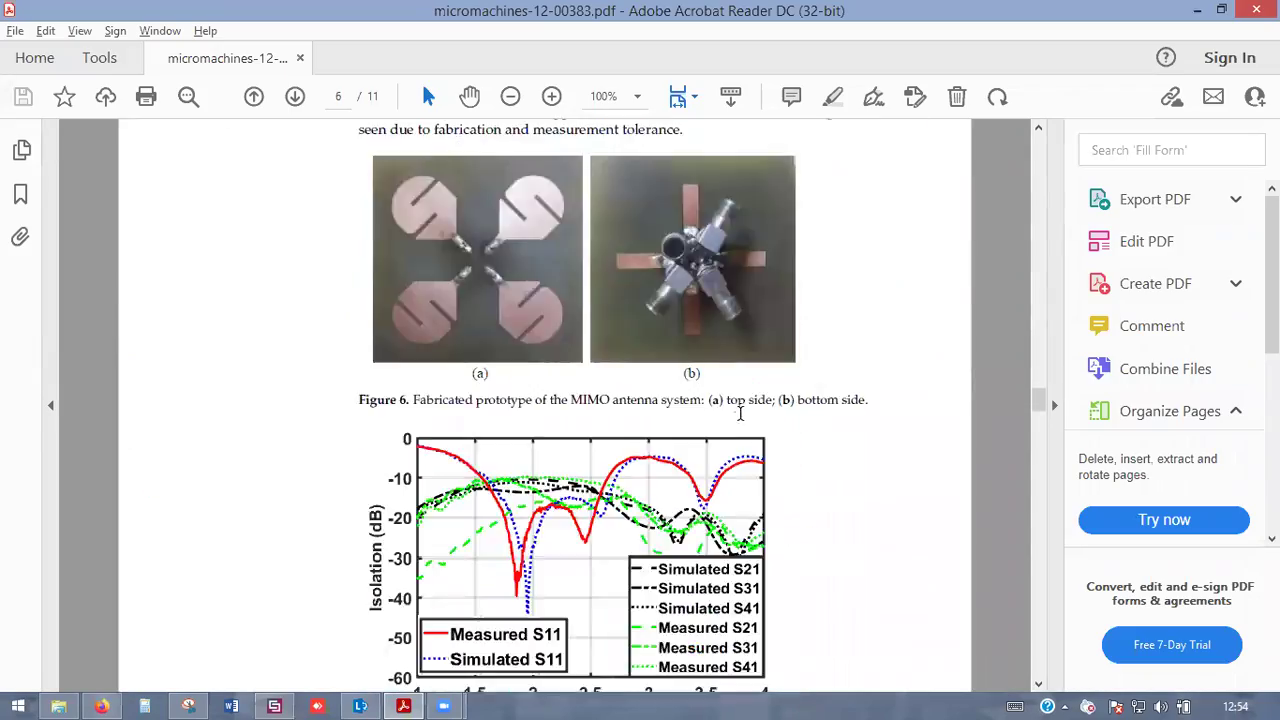
- Return to CST Studio Suite and set the patch_s1 simulation frequency range from 0 to 6 GHz
key(alt+Tab)
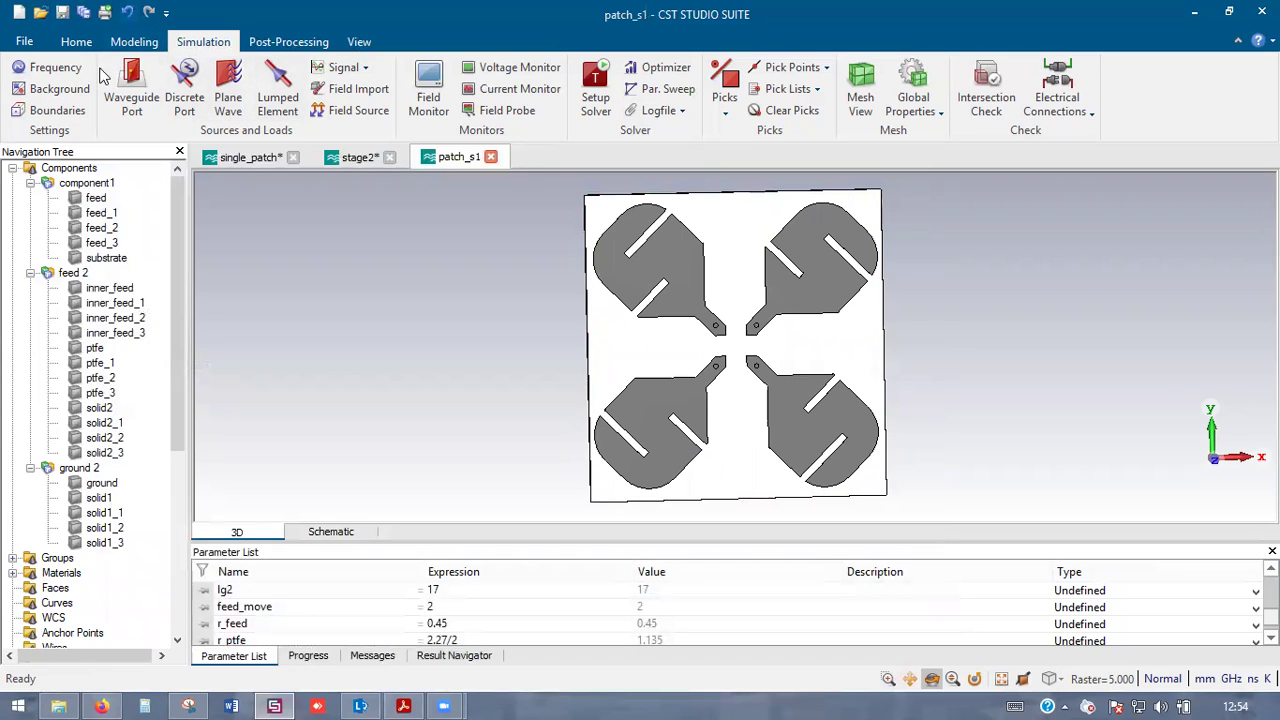
click(47, 67)
text(0)
key(Tab)
text(6)
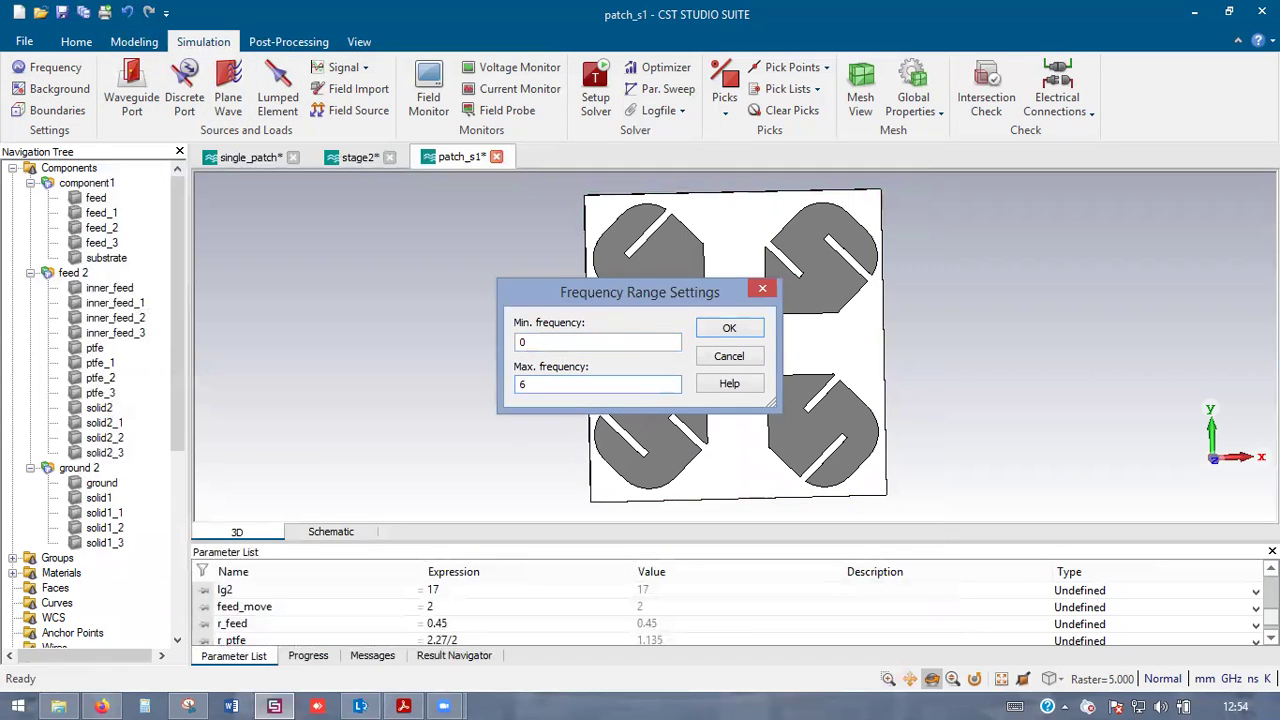
key(Return)
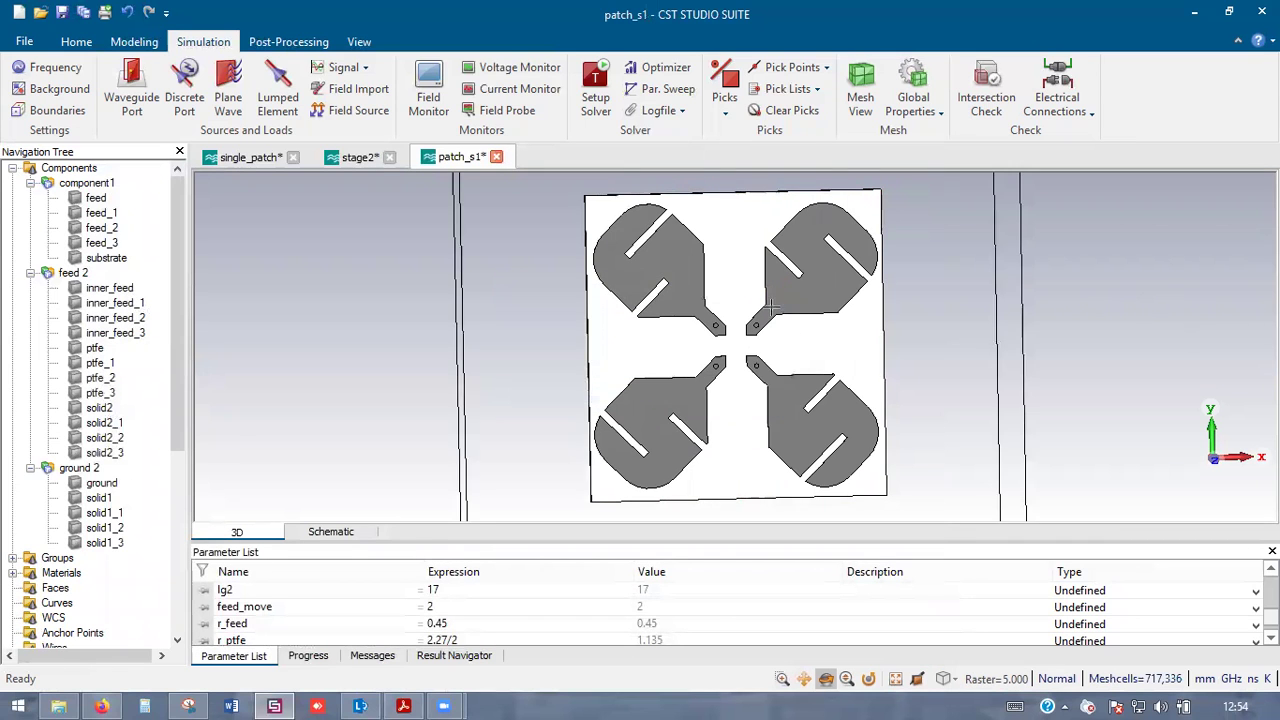
- Save the patch_s1 project and start its simulation
drag(794, 271, 817, 471)
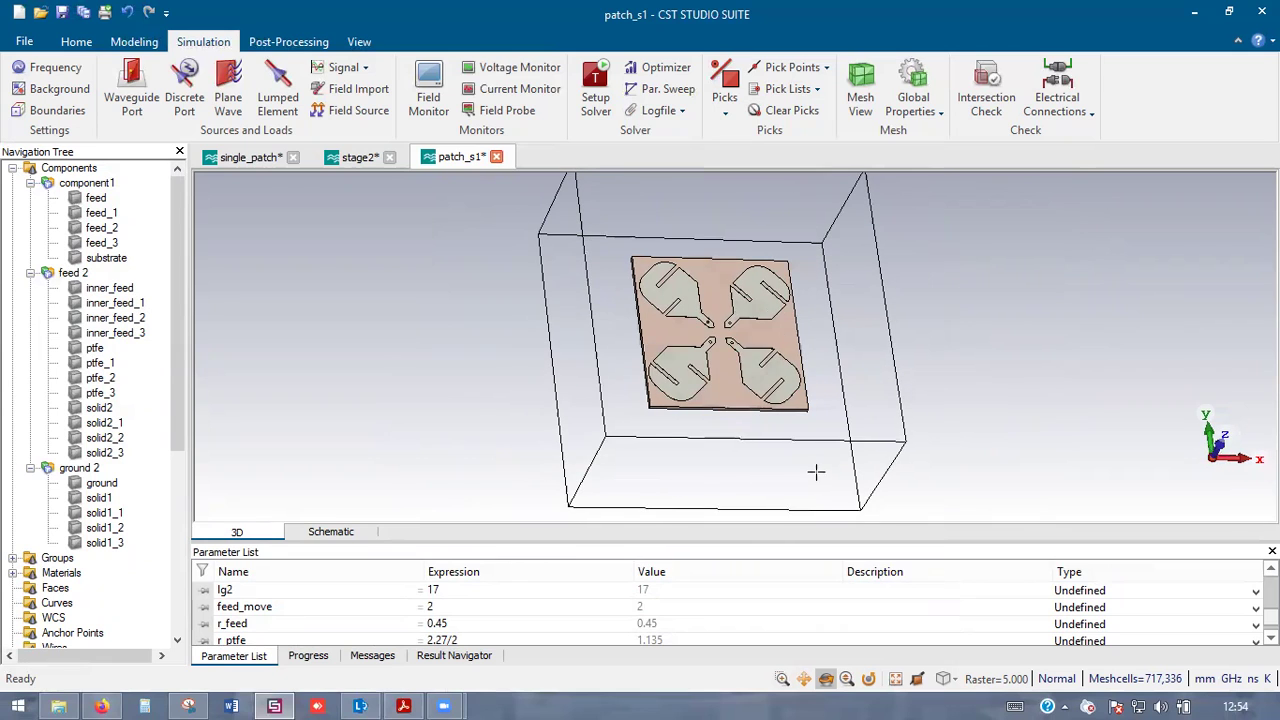
key(ctrl+s)
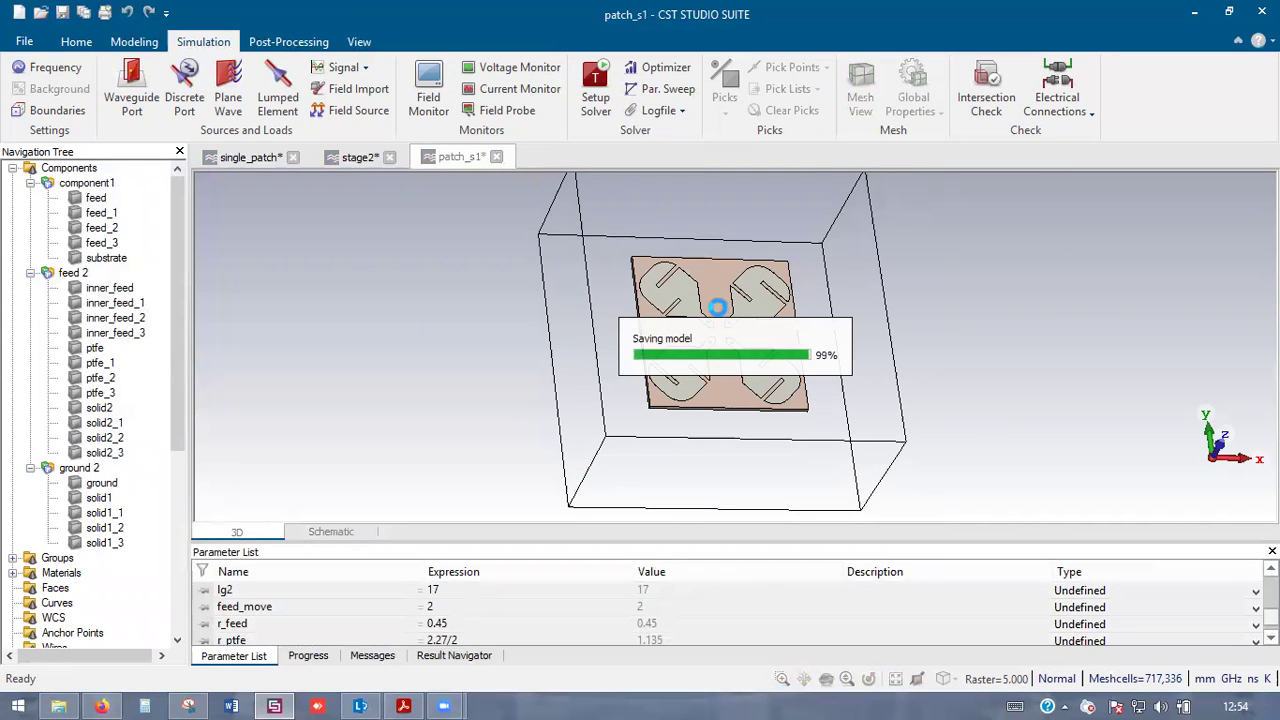
click(76, 41)
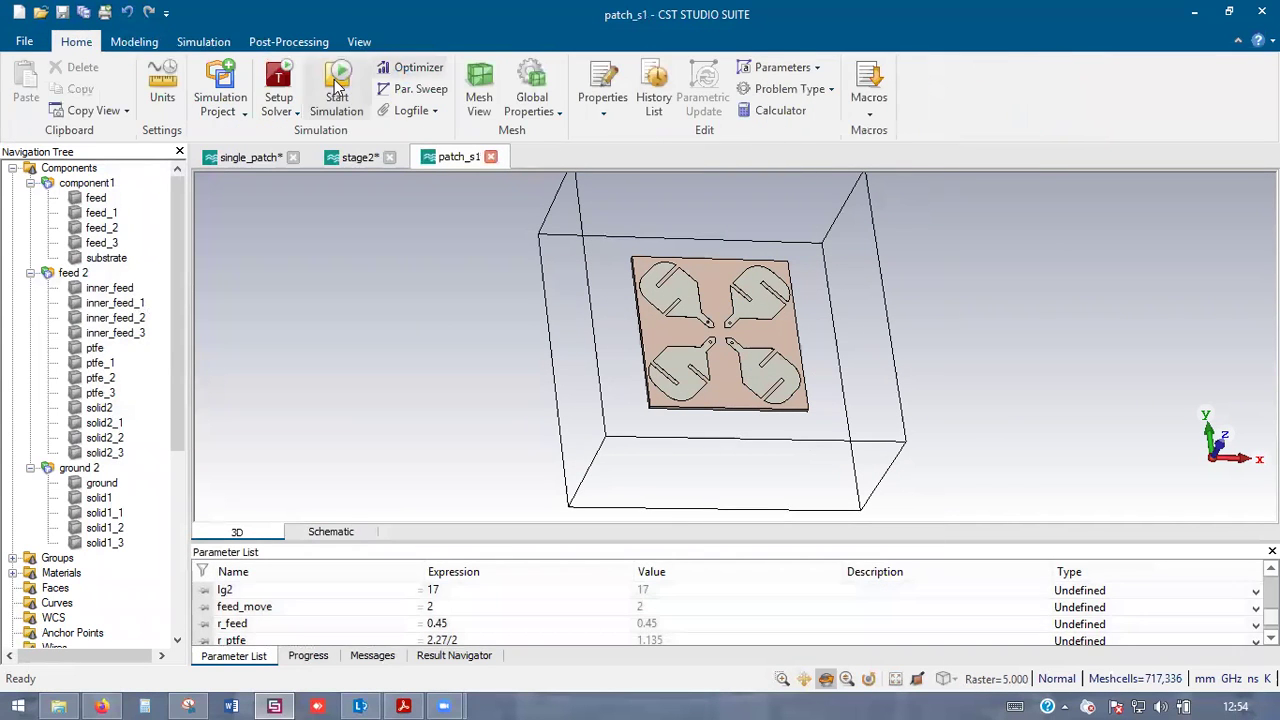
click(338, 88)
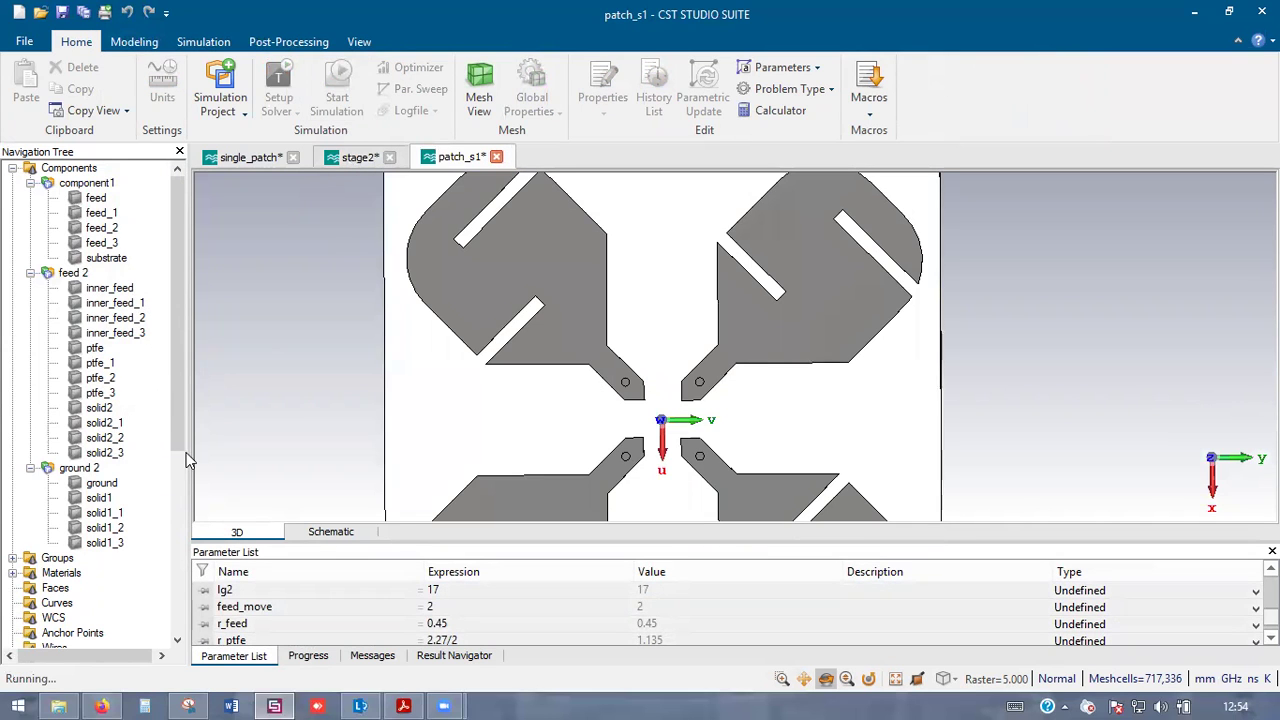
- Review the S1,1, S2,1, S3,1 and S4,1 curves in the stage2 project, moving the S1,1 marker legend clear of the axis
key(ctrl+Tab)
scroll(180, 480, down, 5)
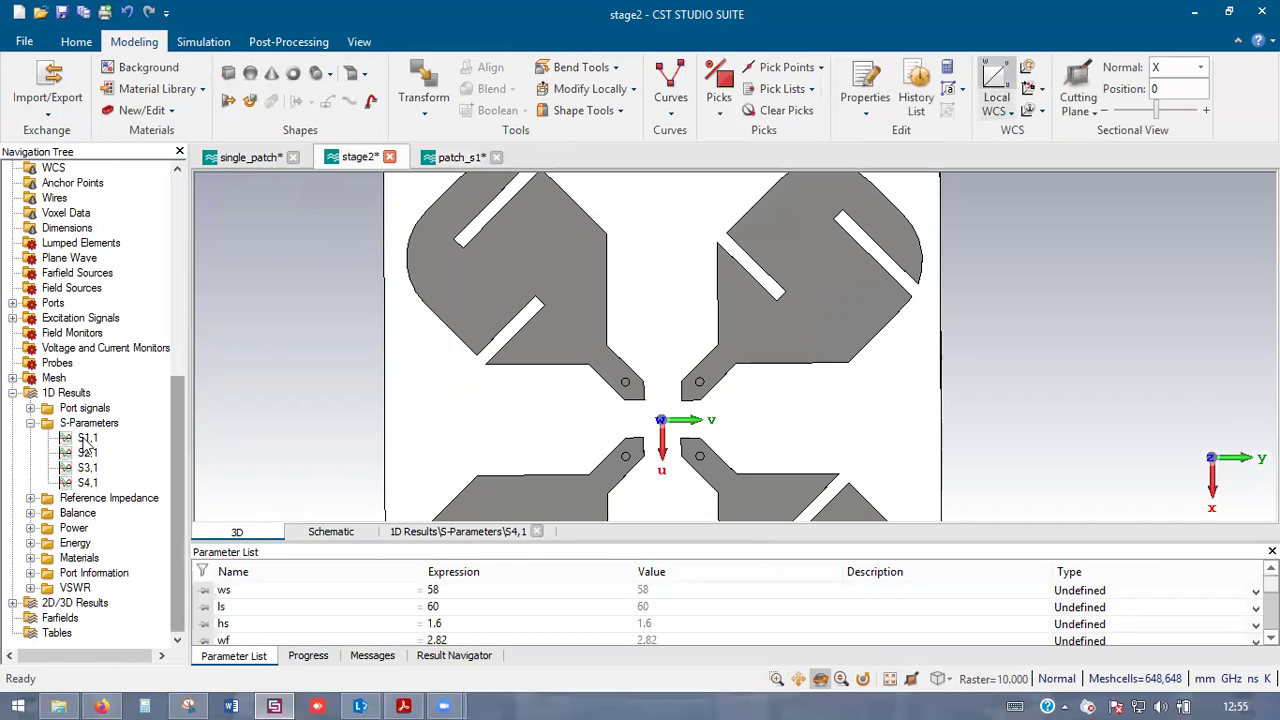
click(87, 439)
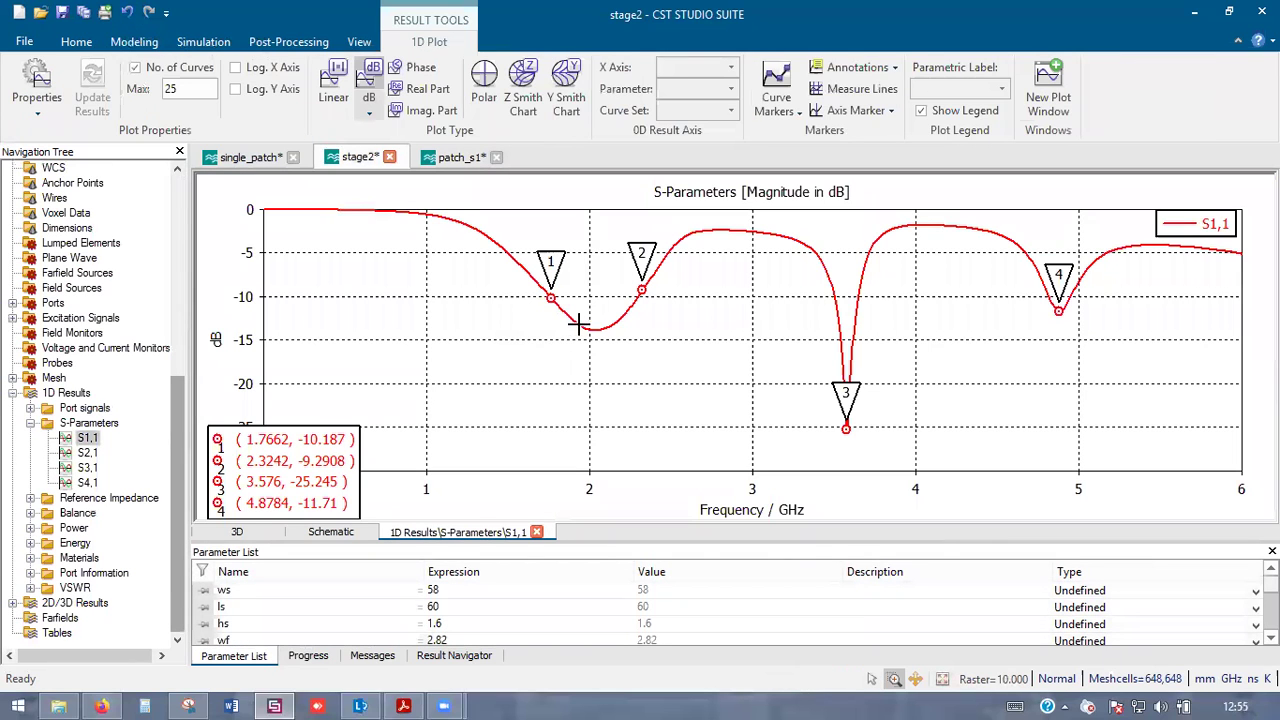
drag(286, 457, 484, 392)
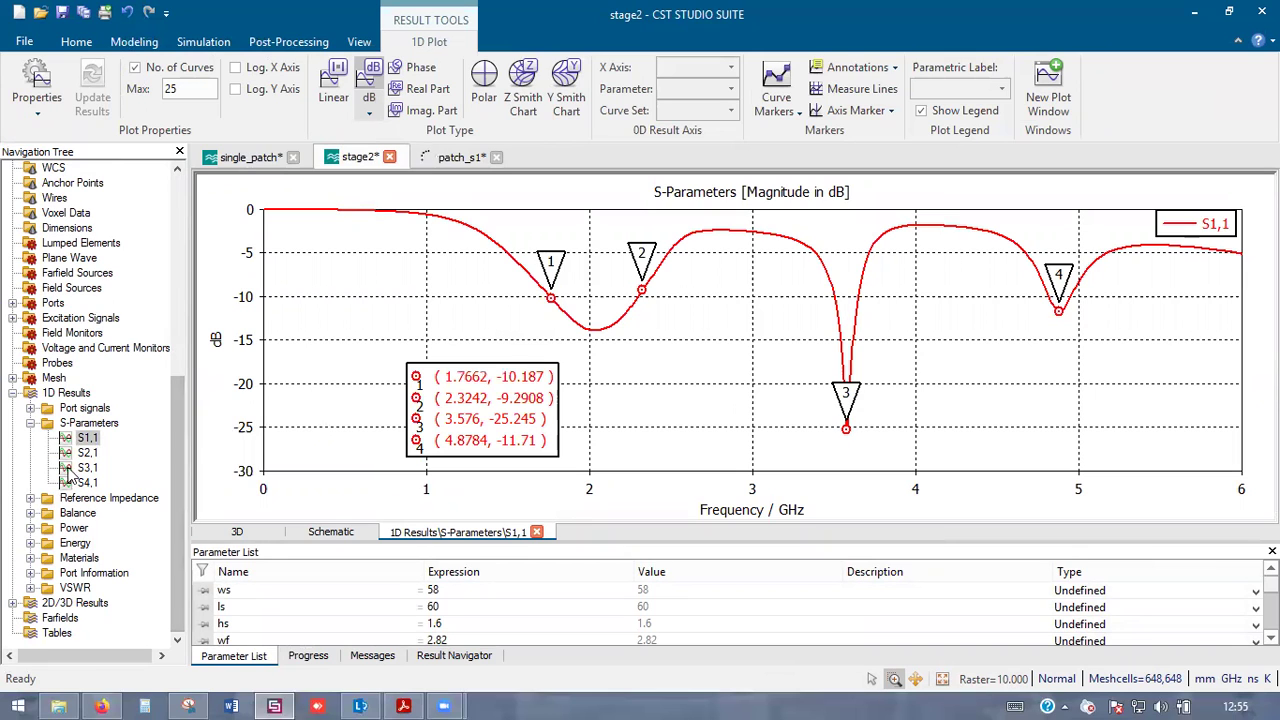
click(87, 453)
click(88, 468)
click(89, 483)
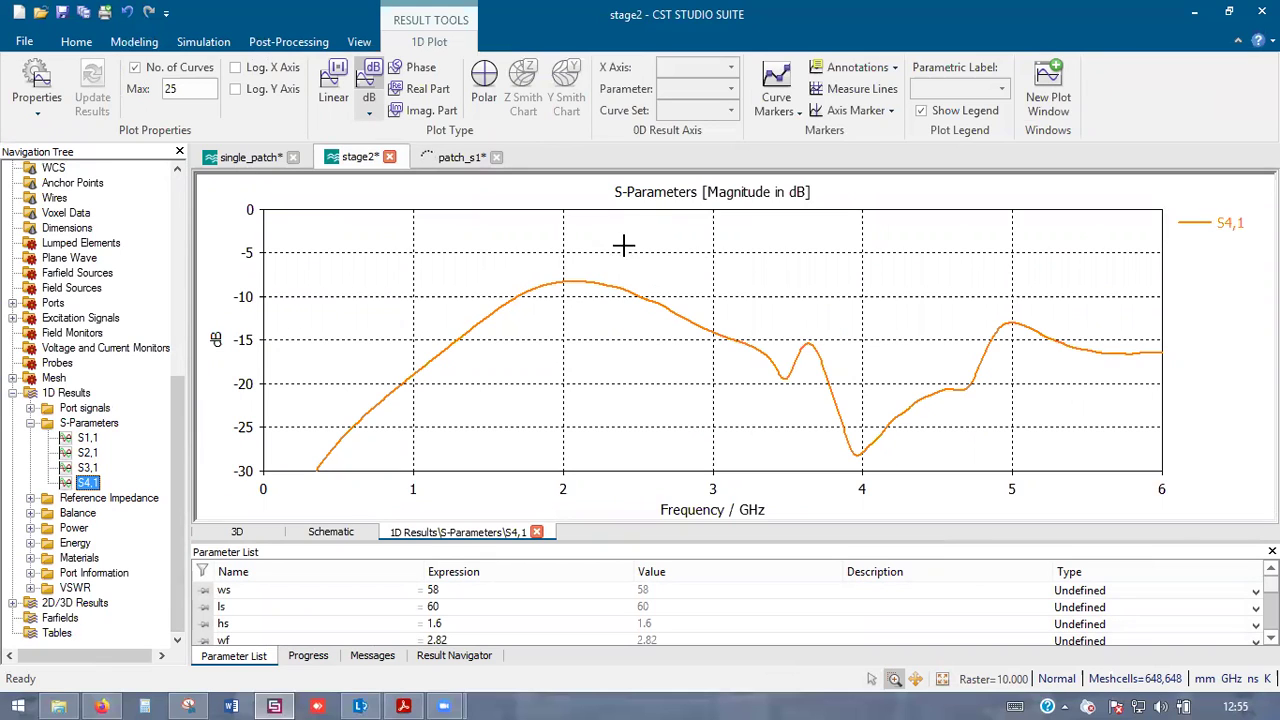
- Look through the patch_s1 project's ports and results and the stage2 project's 2D/3D results, showing the stage2 model in 3D
click(236, 533)
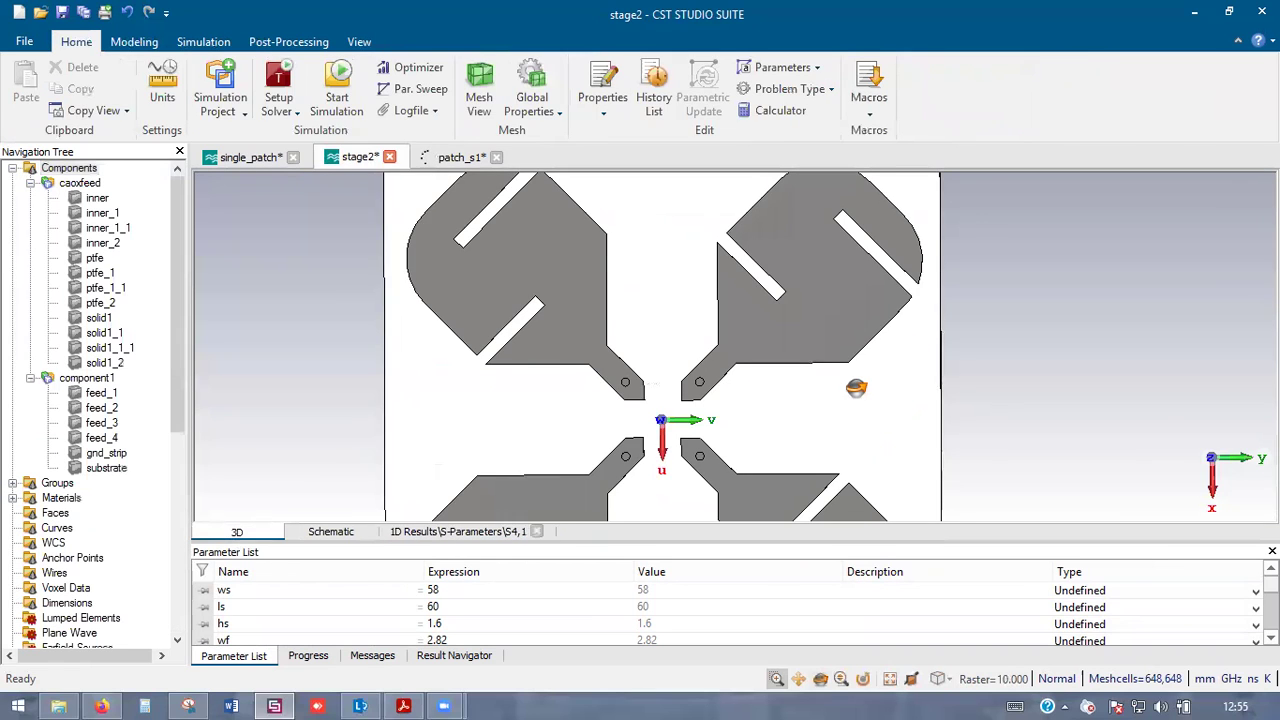
click(476, 160)
click(178, 589)
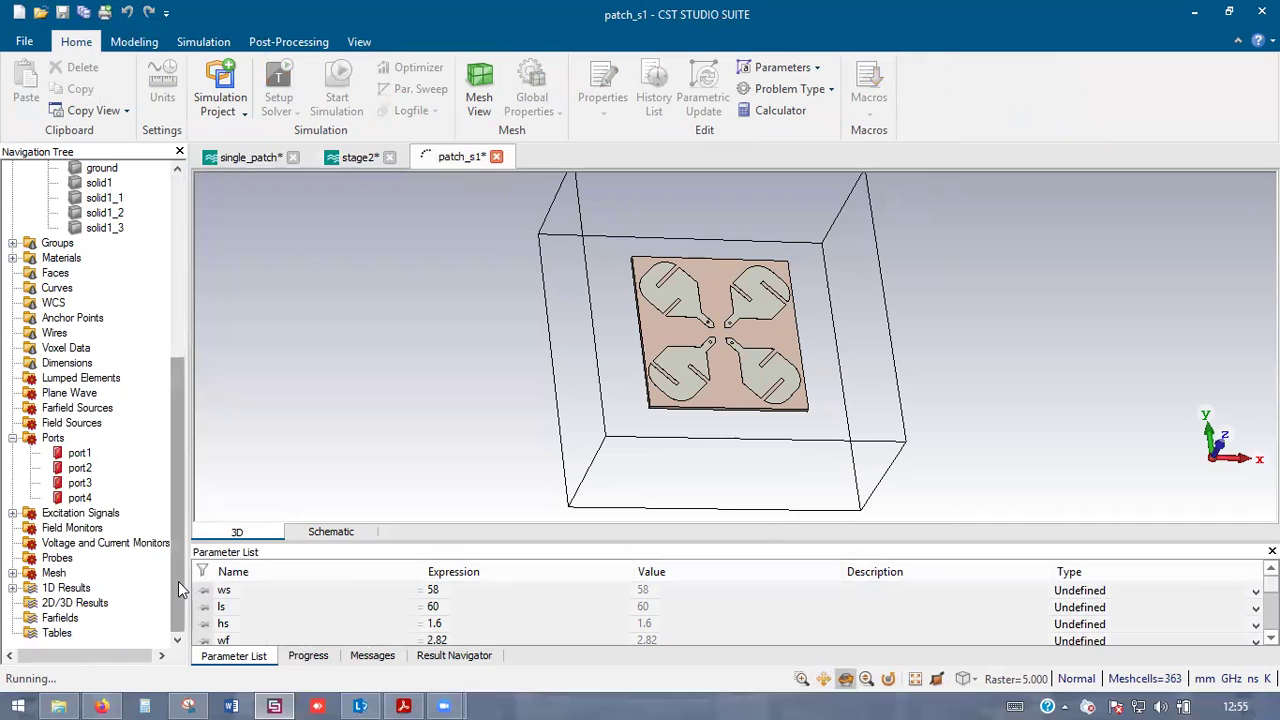
click(358, 157)
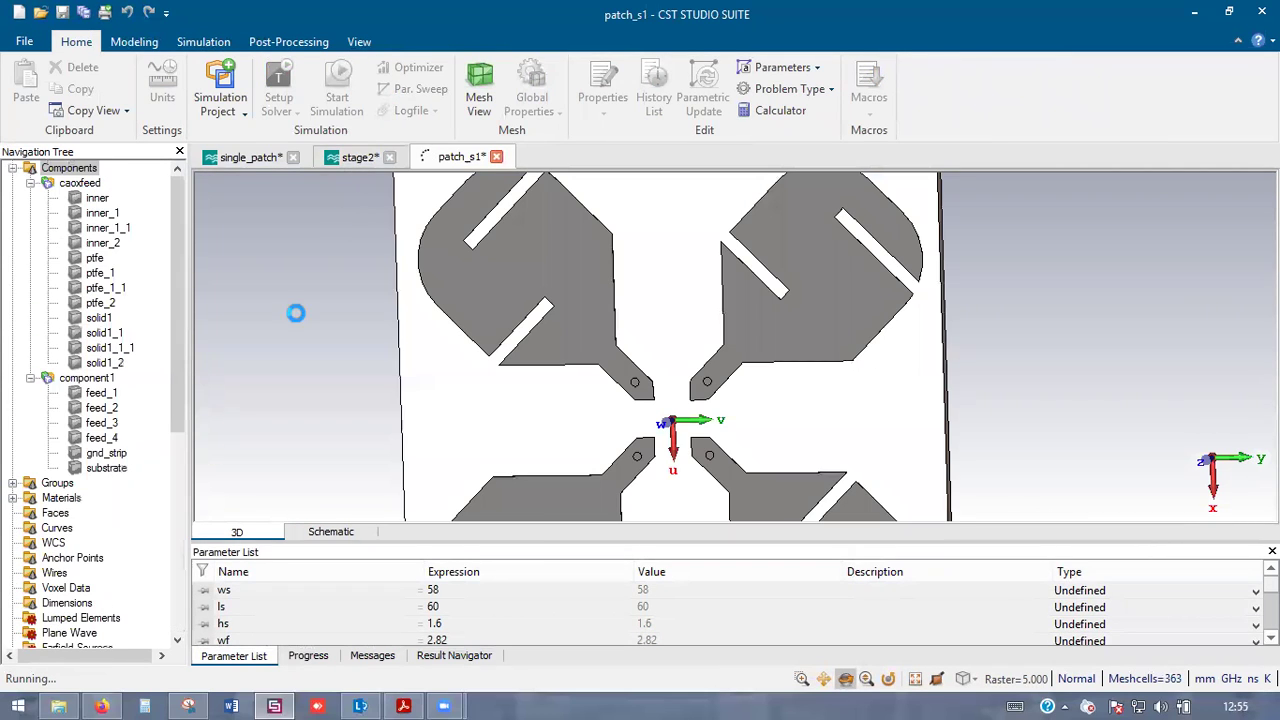
click(179, 537)
click(12, 603)
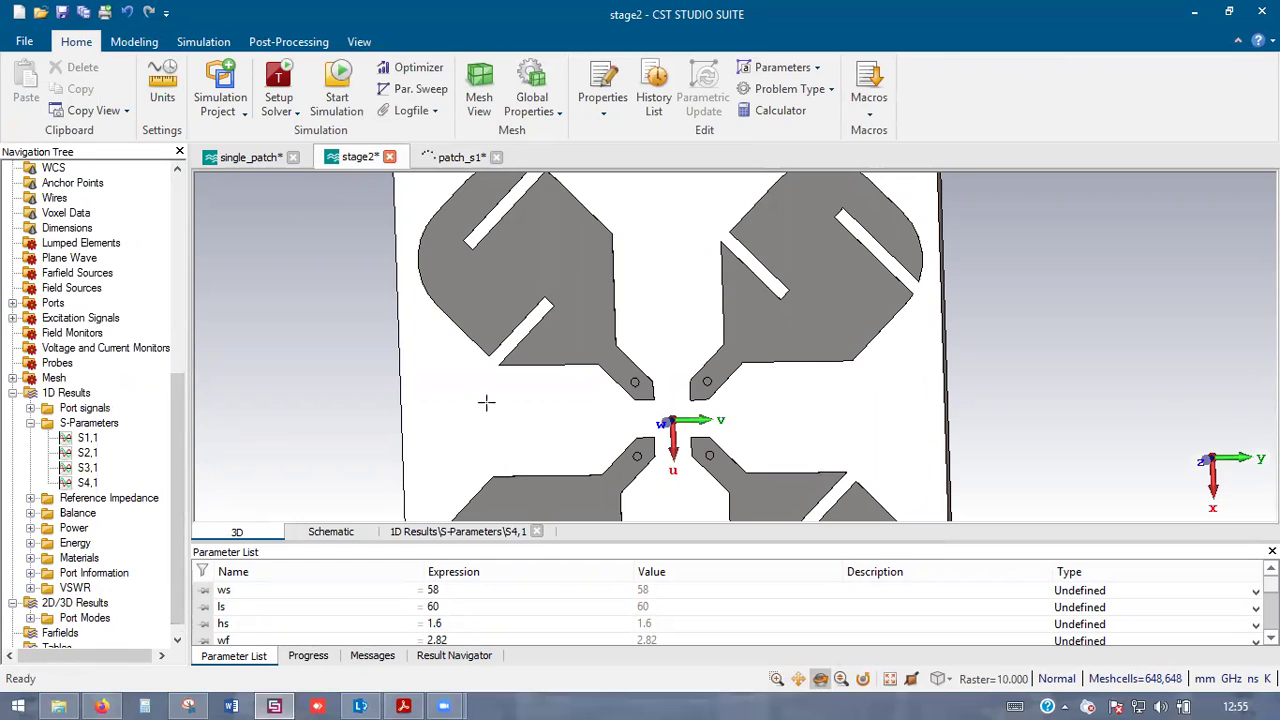
scroll(486, 402, down, 3)
scroll(480, 381, down, 3)
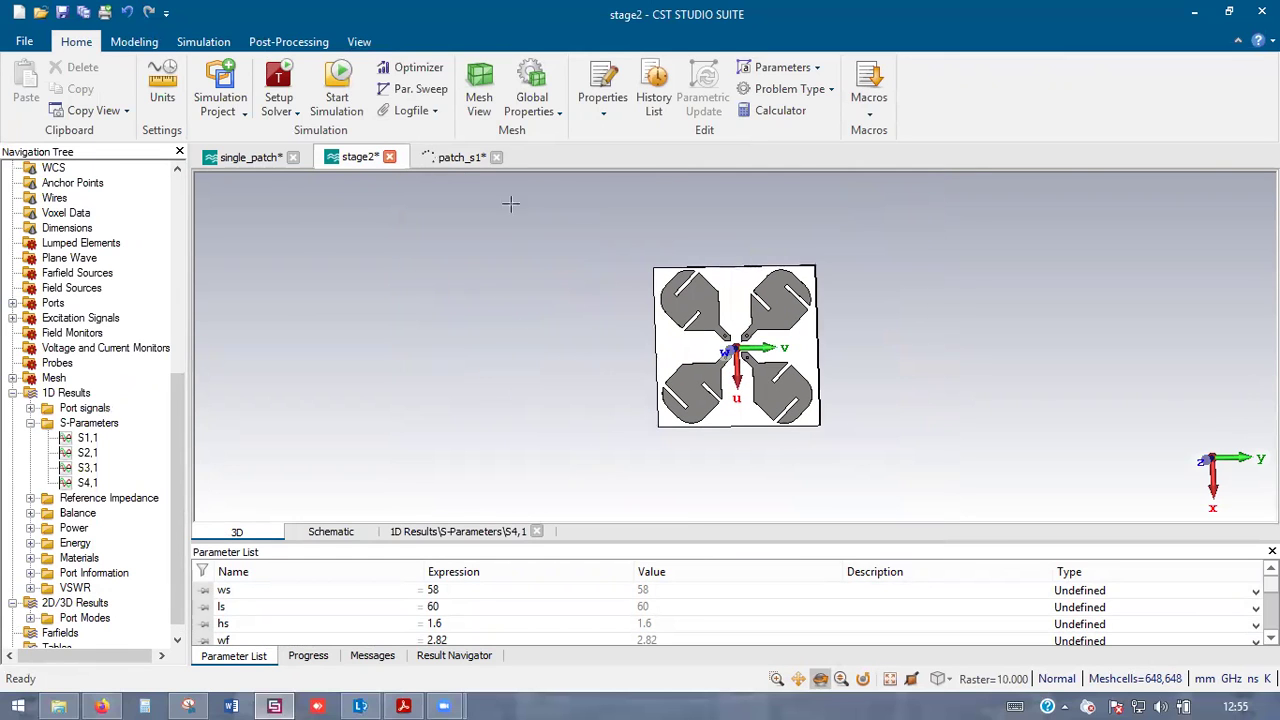
click(222, 46)
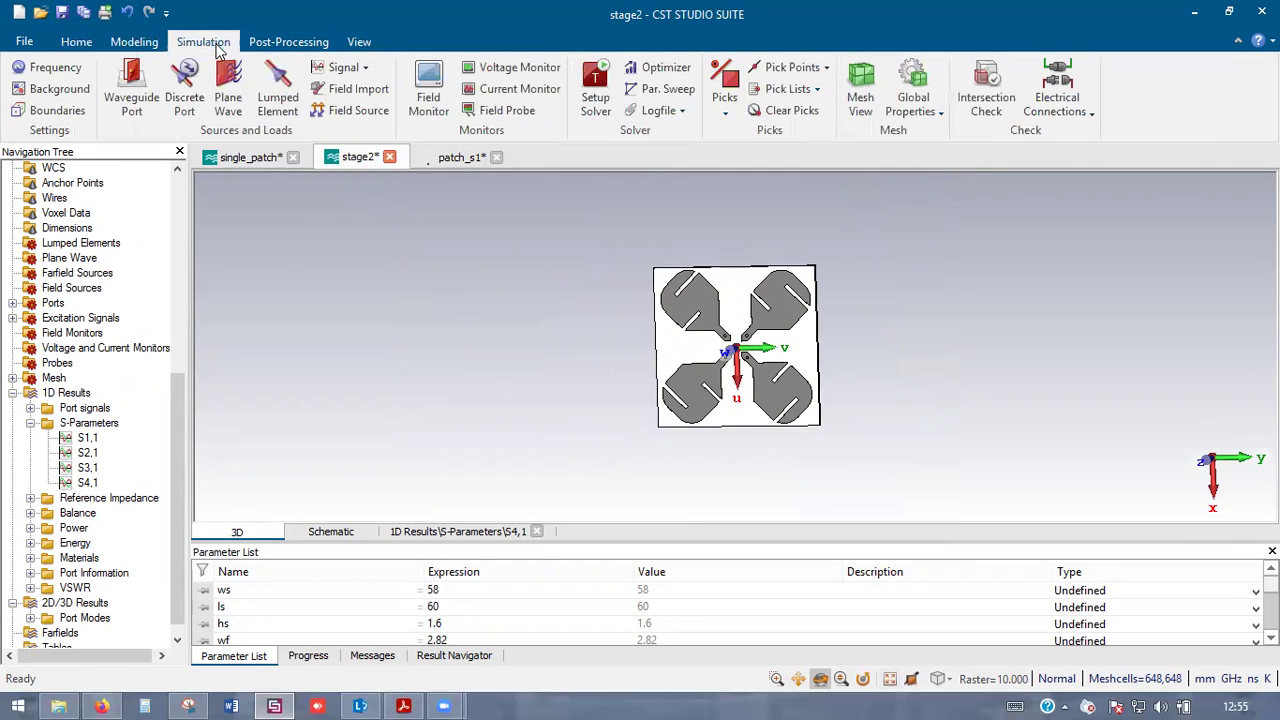
click(432, 84)
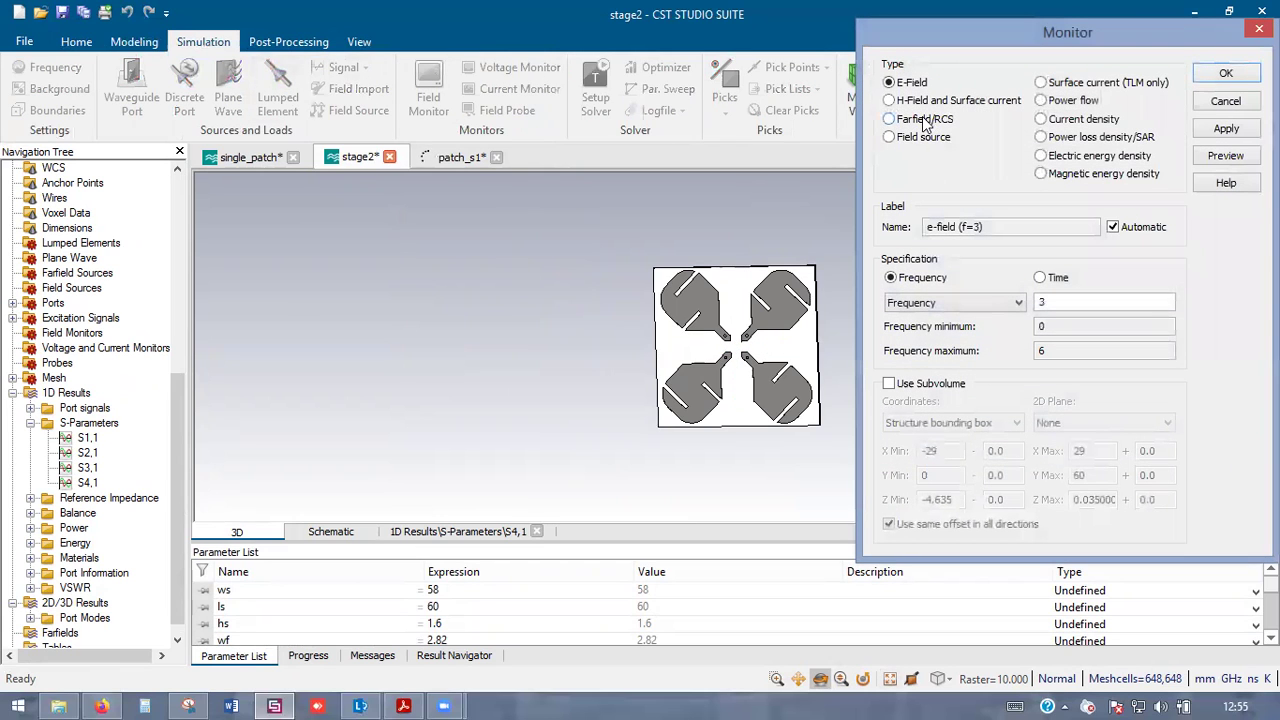
click(925, 121)
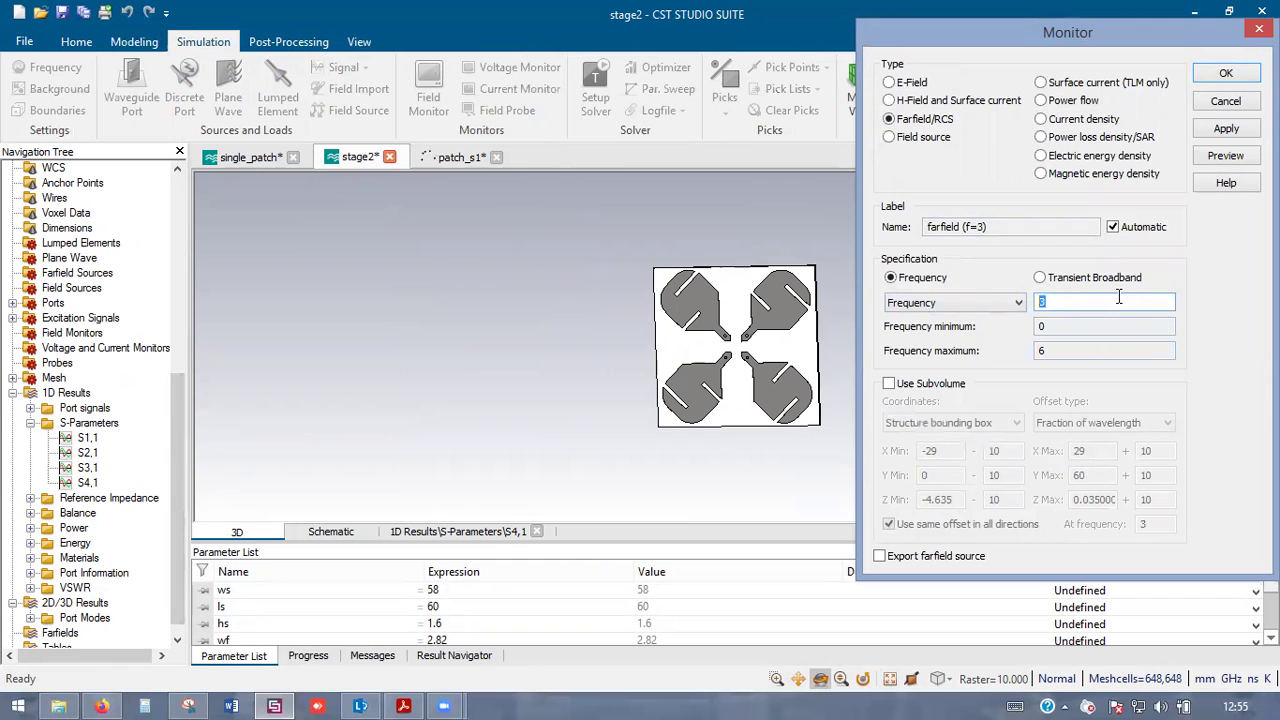
click(1226, 101)
click(455, 157)
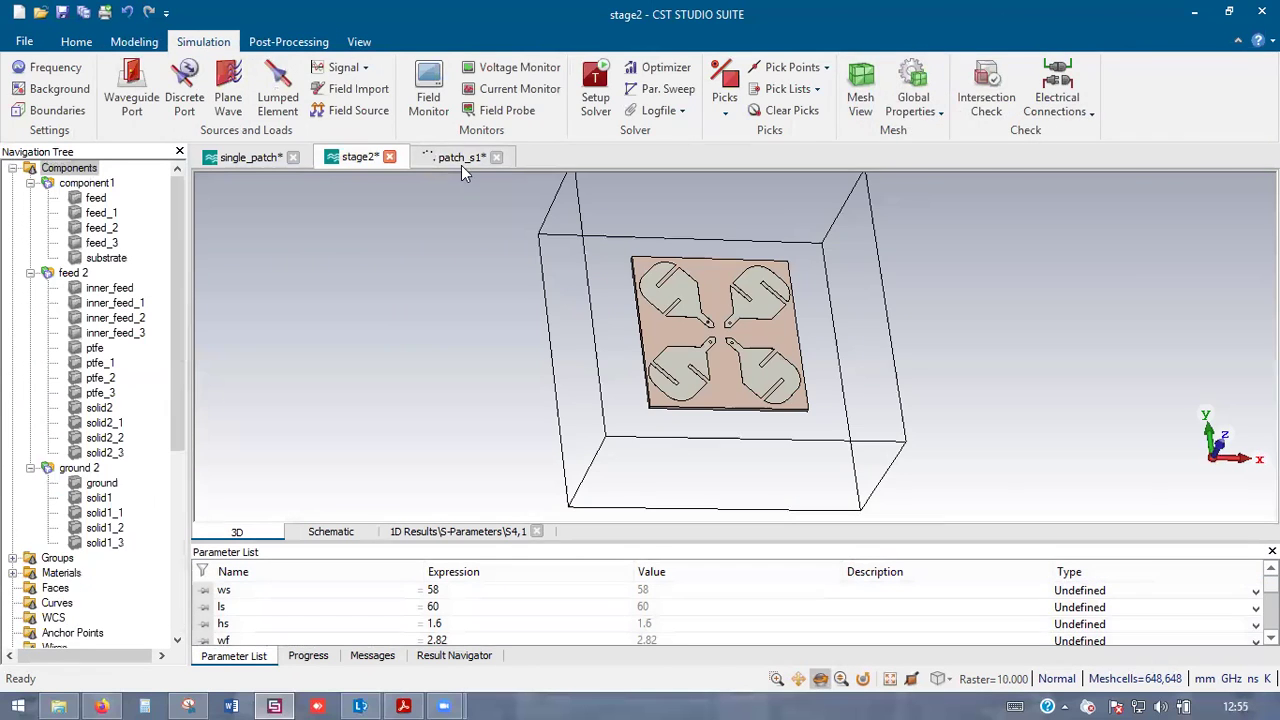
drag(818, 412, 780, 426)
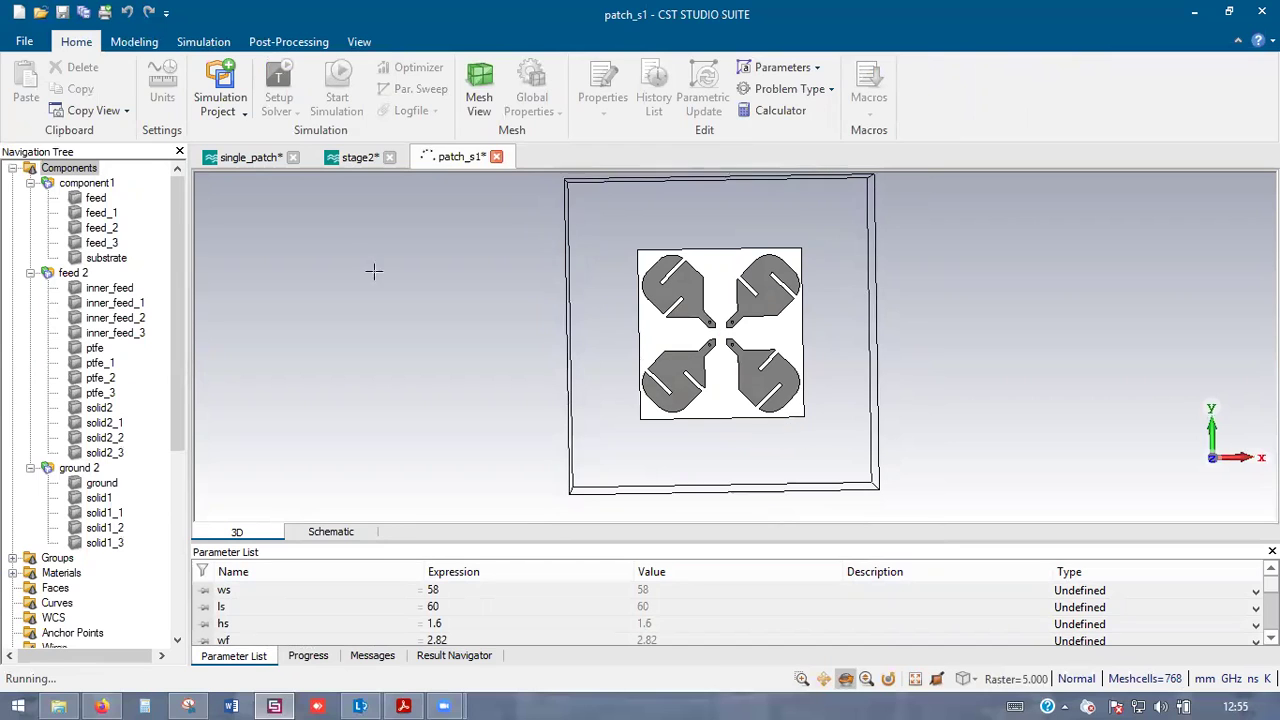
click(358, 157)
click(455, 157)
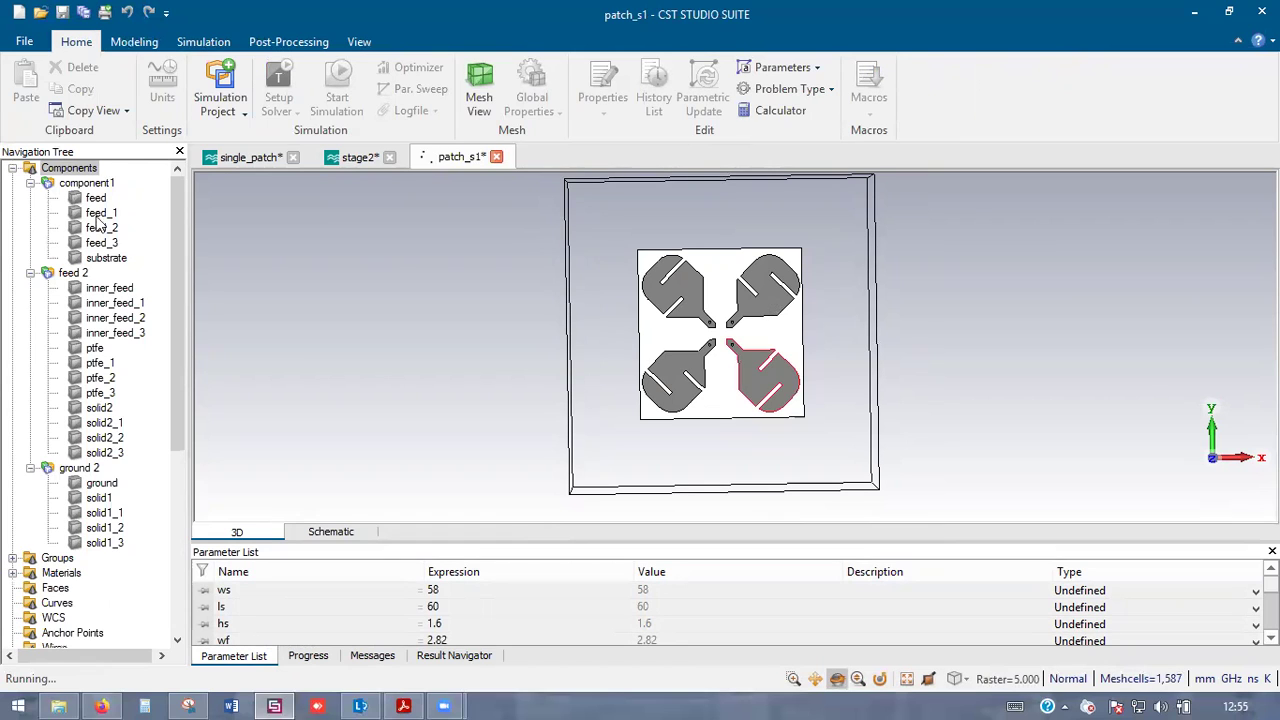
- Examine the 3D model of the single-element antenna in the single_patch project from its patch side
click(245, 157)
drag(759, 327, 798, 293)
scroll(805, 287, down, 2)
scroll(805, 288, up, 3)
drag(673, 313, 491, 373)
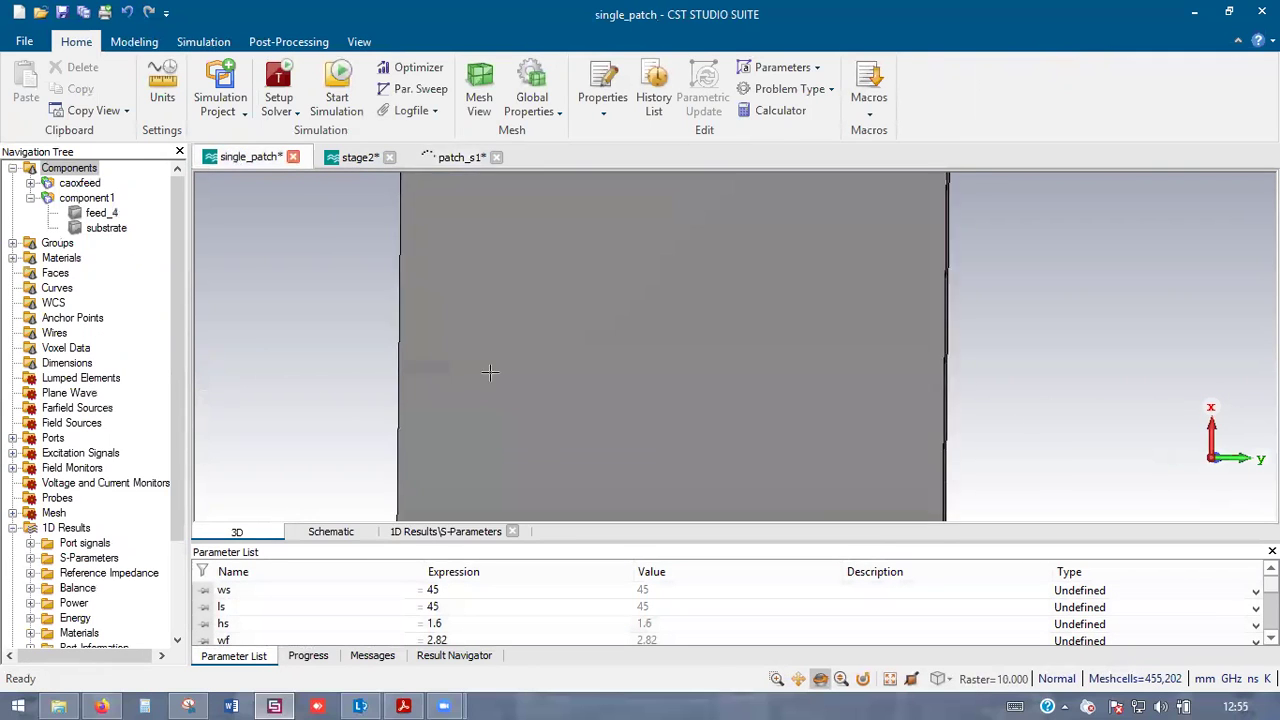
scroll(491, 373, down, 5)
drag(646, 343, 895, 321)
drag(474, 372, 640, 300)
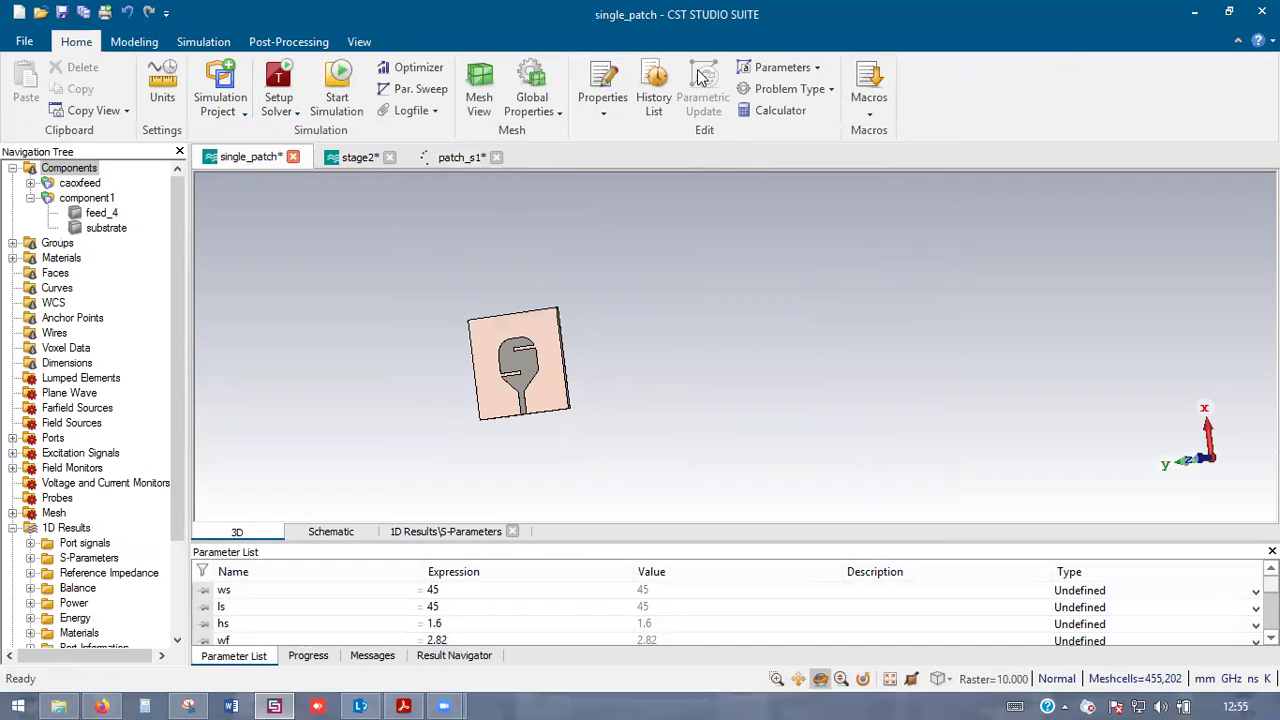